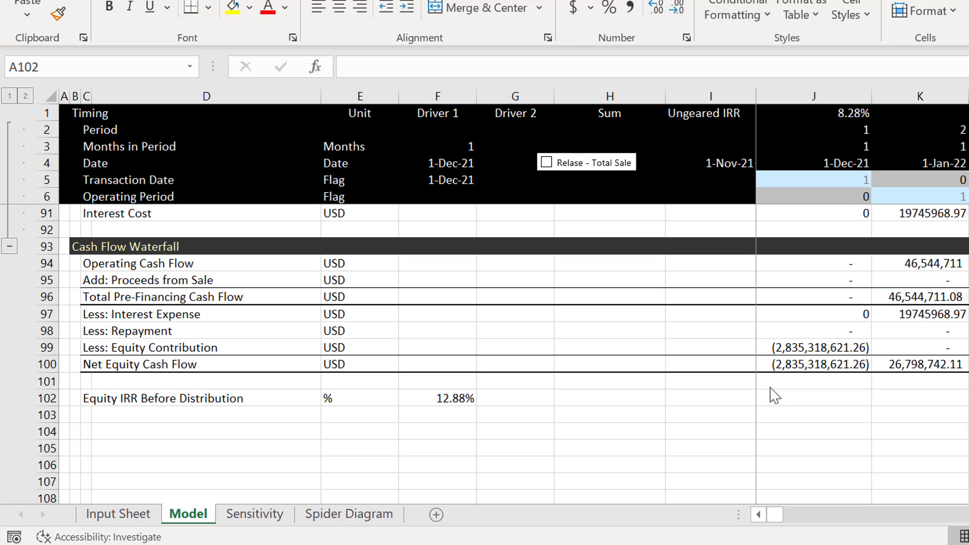
# - Review the timing, operating, macro economic, price and debt financing assumptions on the Input Sheet
pyautogui.click(253, 458)
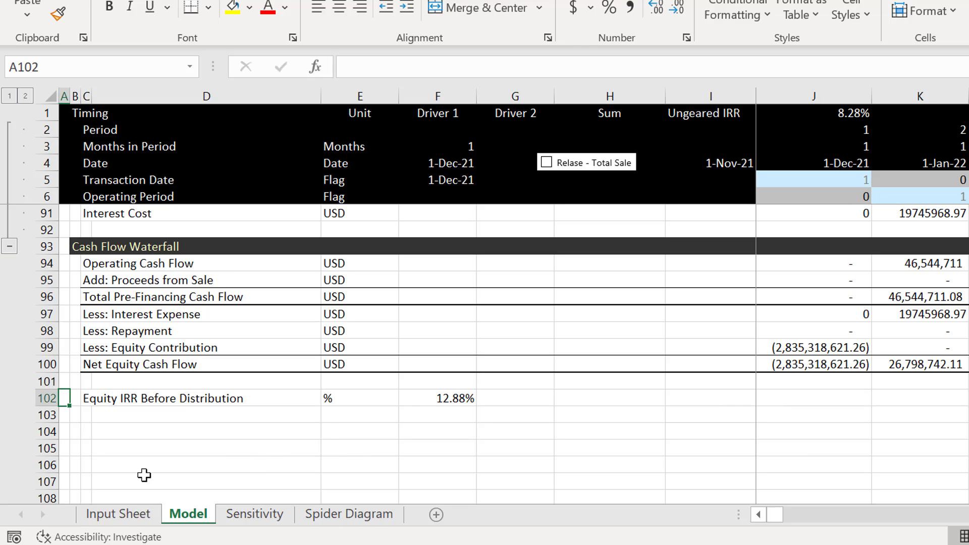
pyautogui.click(108, 515)
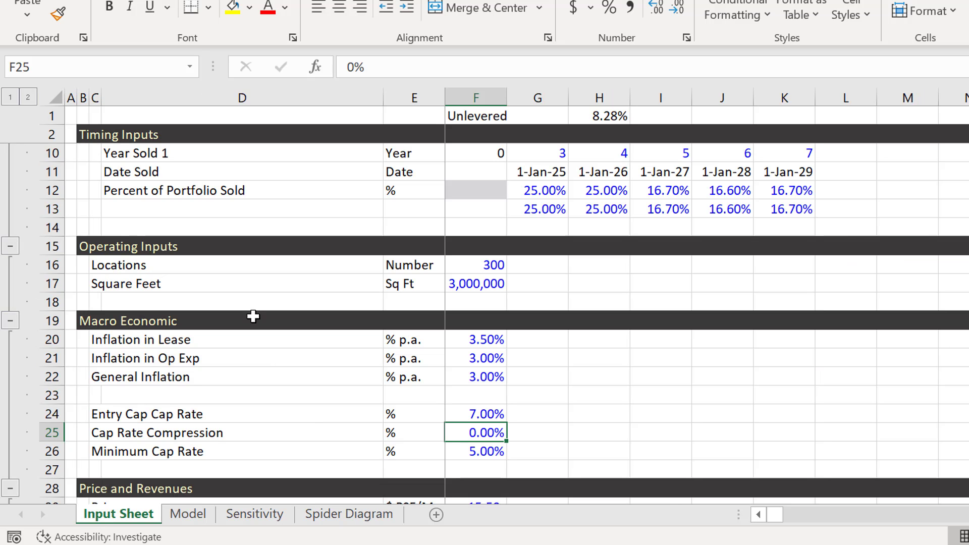
pyautogui.press('pageup')
pyautogui.press('pagedown')
pyautogui.press('pagedown')
pyautogui.press('pageup')
pyautogui.press('pageup')
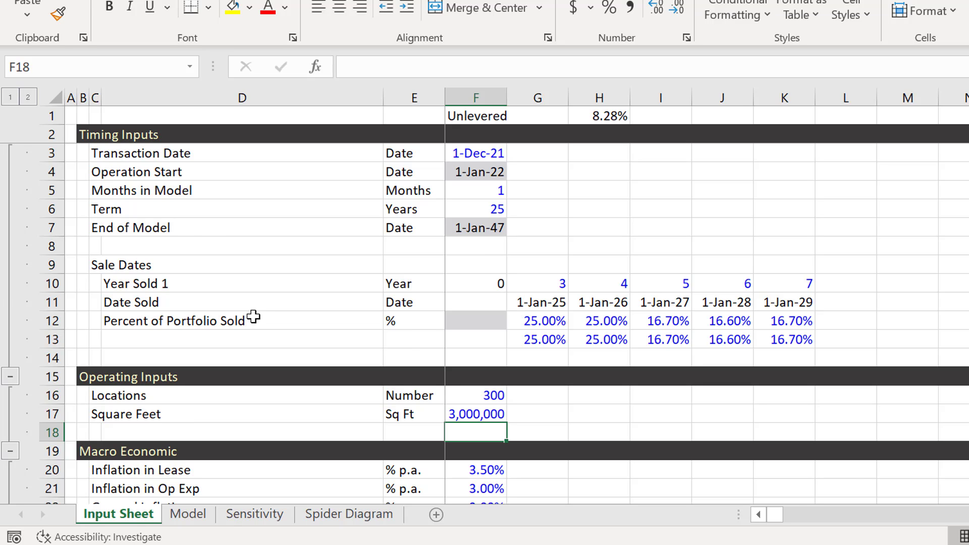
pyautogui.press('pagedown')
pyautogui.press('Down')
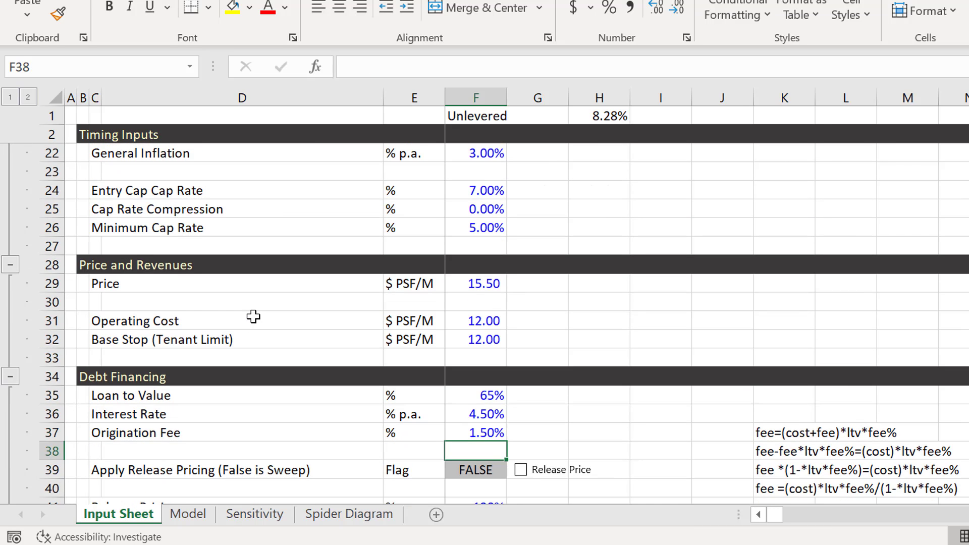
# - Examine the Equity Allocation section, from the Operator and 750 Partners equity shares to the initial hurdle rates
pyautogui.press('pagedown')
pyautogui.press('Up')
pyautogui.press('Up')
pyautogui.press('Up')
pyautogui.press('Up')
pyautogui.press('Up')
pyautogui.press('Up')
pyautogui.press('Up')
pyautogui.press('Up')
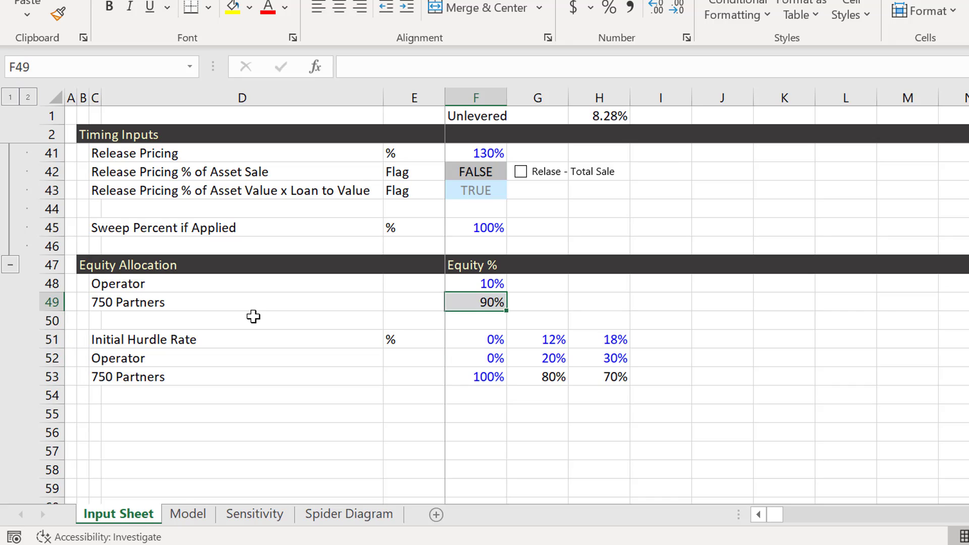
pyautogui.press('Up')
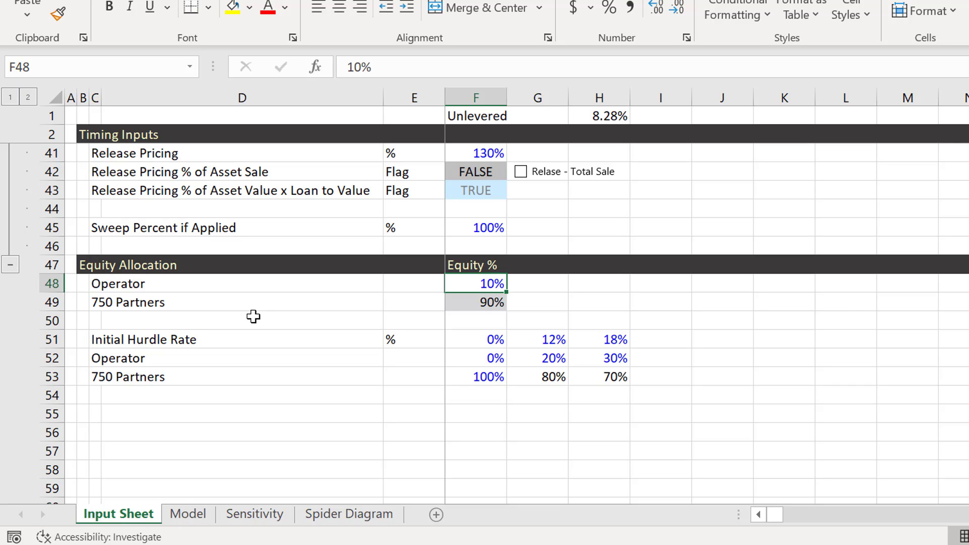
pyautogui.press('Down')
pyautogui.press('Down')
pyautogui.press('Down')
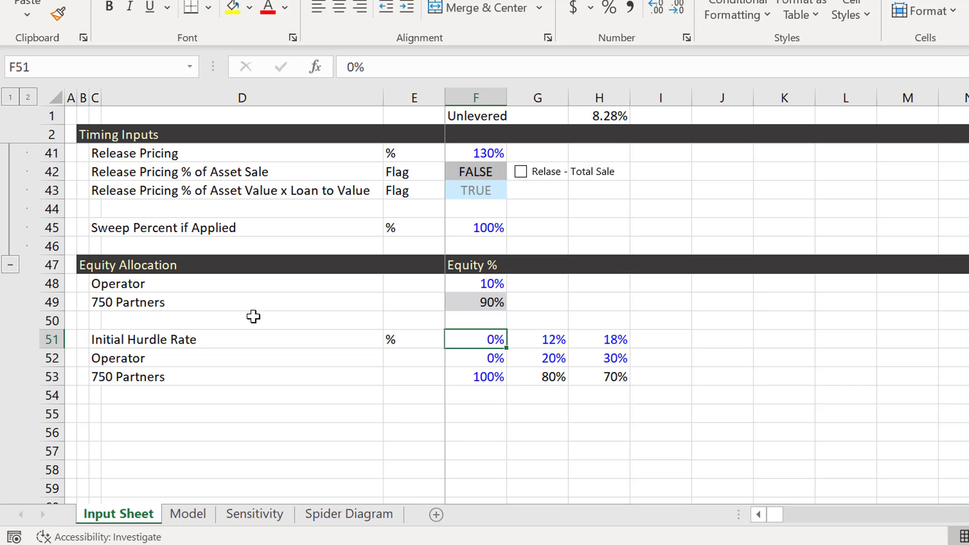
pyautogui.press('Right')
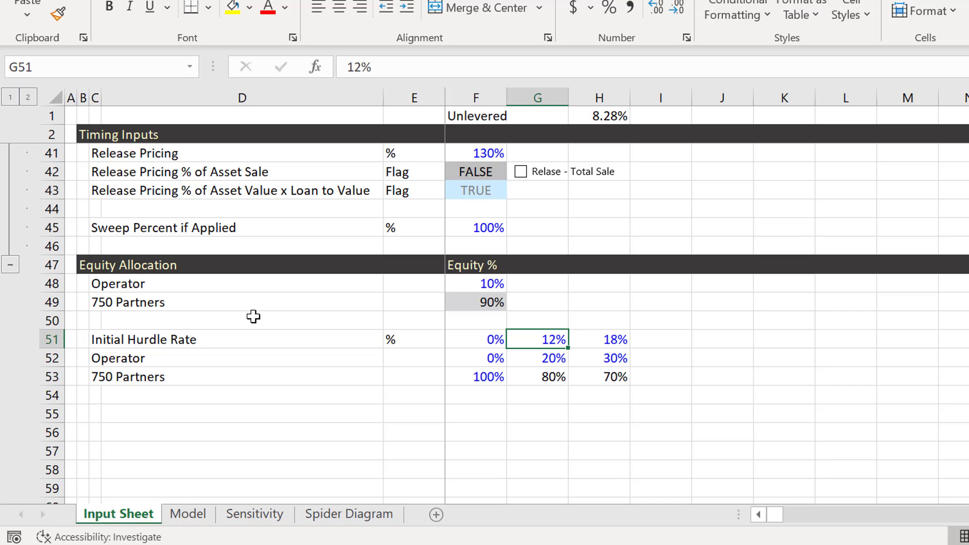
# - Label cell I1 of the Input Sheet "Levered" and link J1 to the Equity IRR Before Distribution on the Model sheet
pyautogui.click(660, 116)
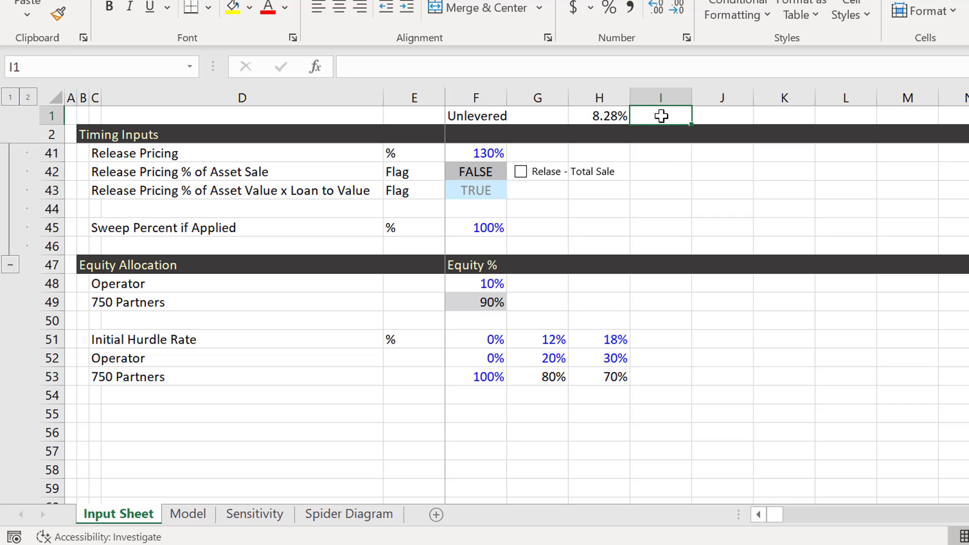
pyautogui.write('Levered')
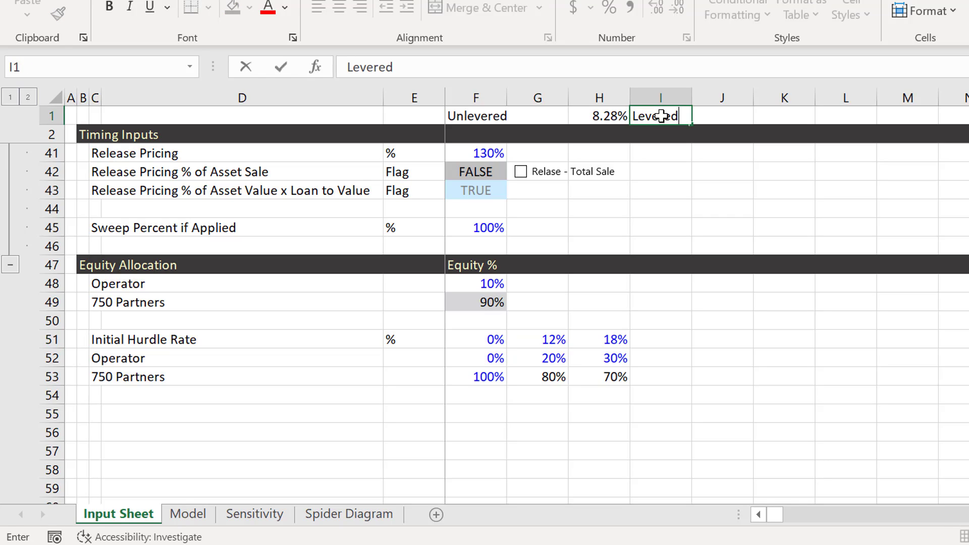
pyautogui.press('Tab')
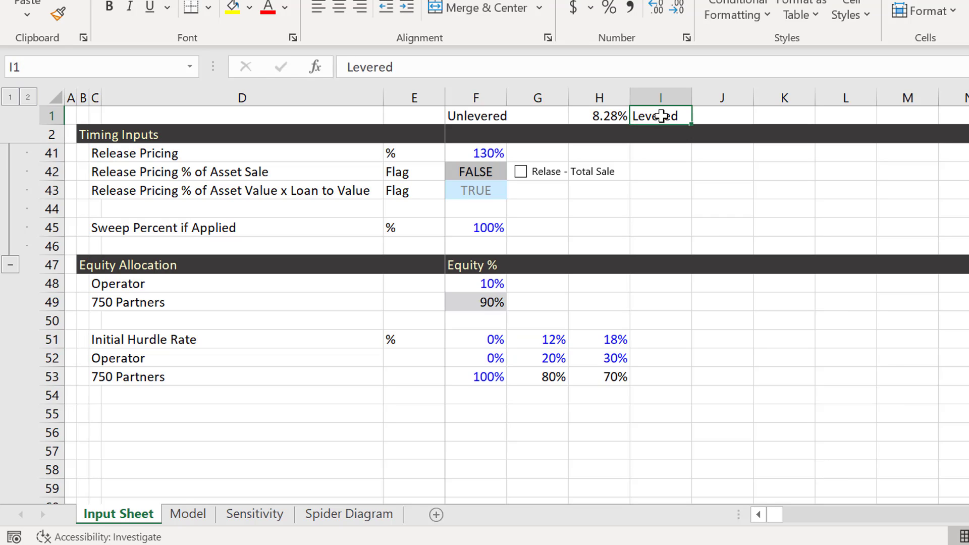
pyautogui.write('=')
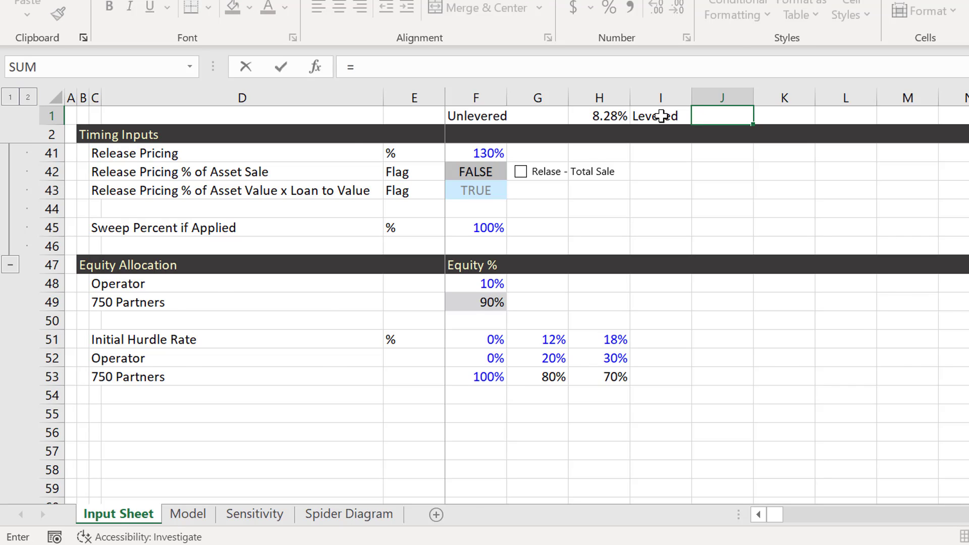
pyautogui.hotkey('ctrl', 'pagedown')
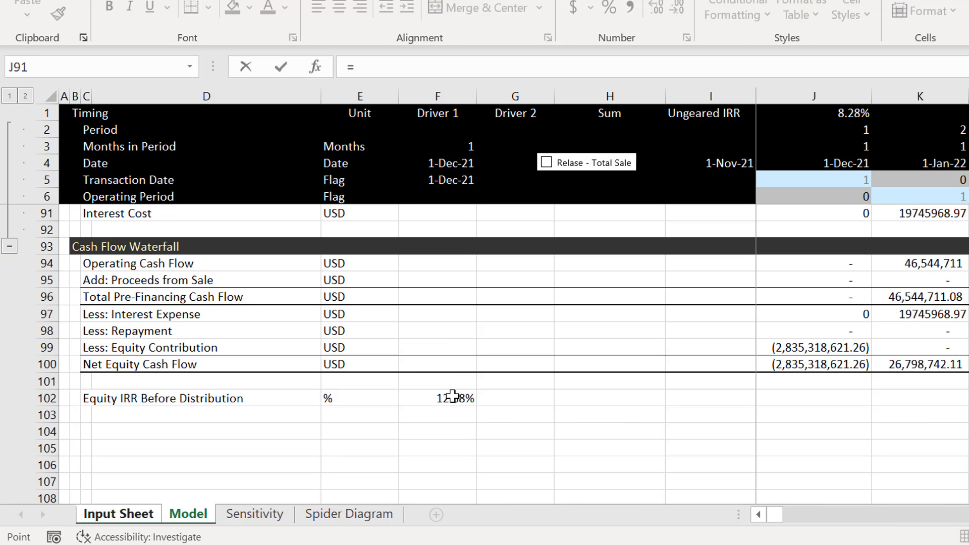
pyautogui.click(454, 389)
pyautogui.press('Return')
pyautogui.press('Up')
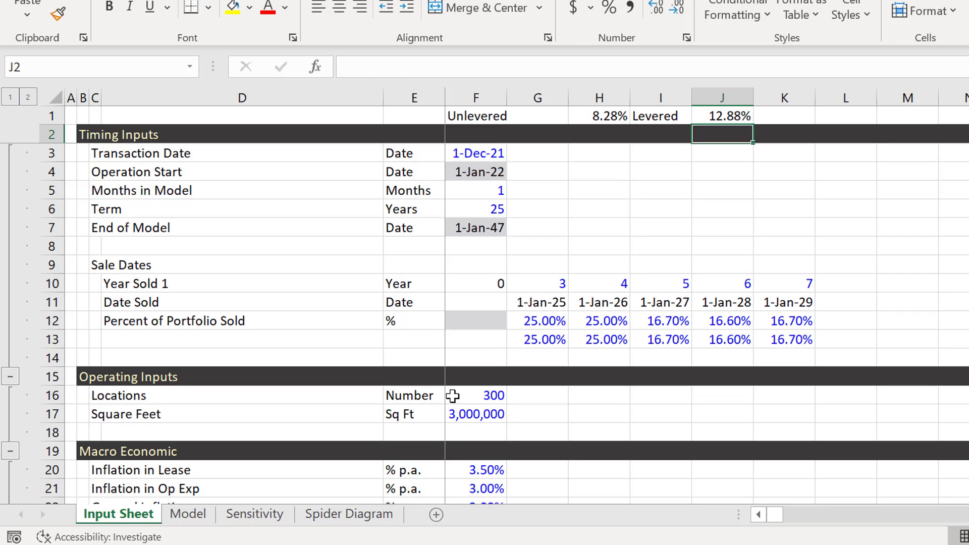
# - Set the Cap Rate Compression in F25 to 0.5%
pyautogui.press('Left')
pyautogui.press('Left')
pyautogui.press('pagedown')
pyautogui.press('Left')
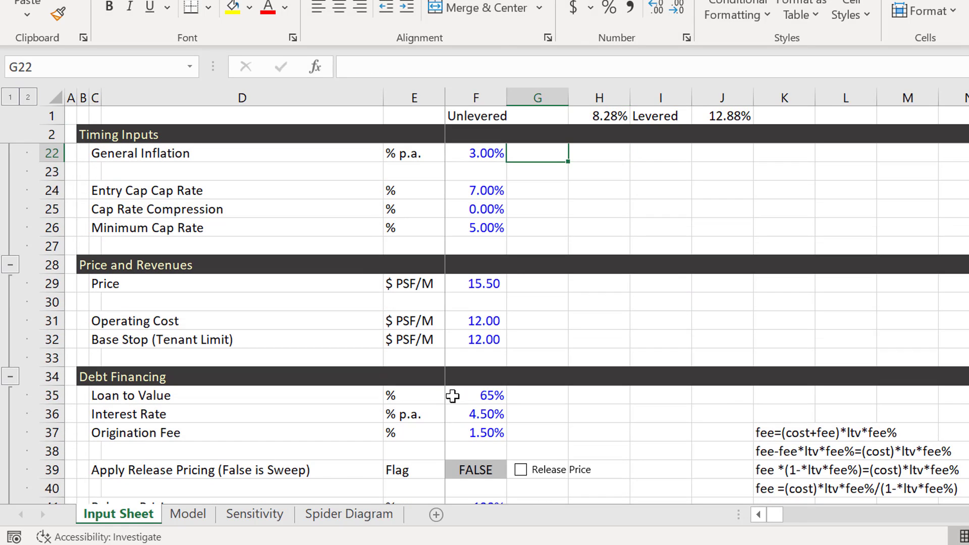
pyautogui.press('Left')
pyautogui.press('Down')
pyautogui.press('Down')
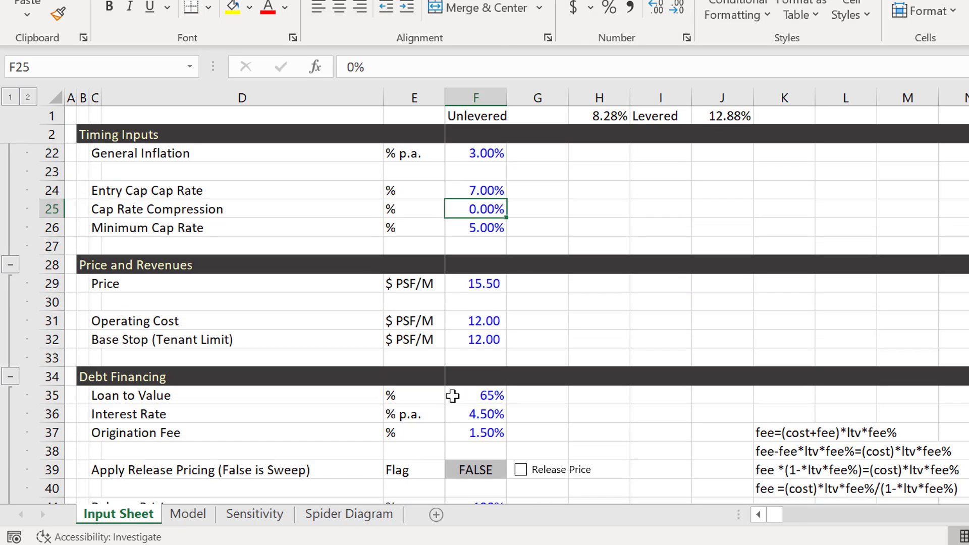
pyautogui.write('.')
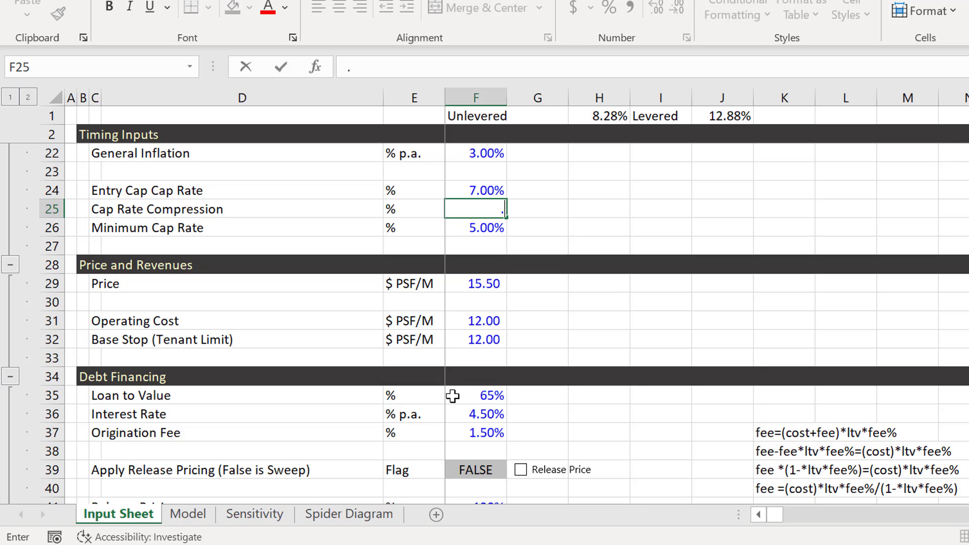
pyautogui.write('5%')
pyautogui.press('Return')
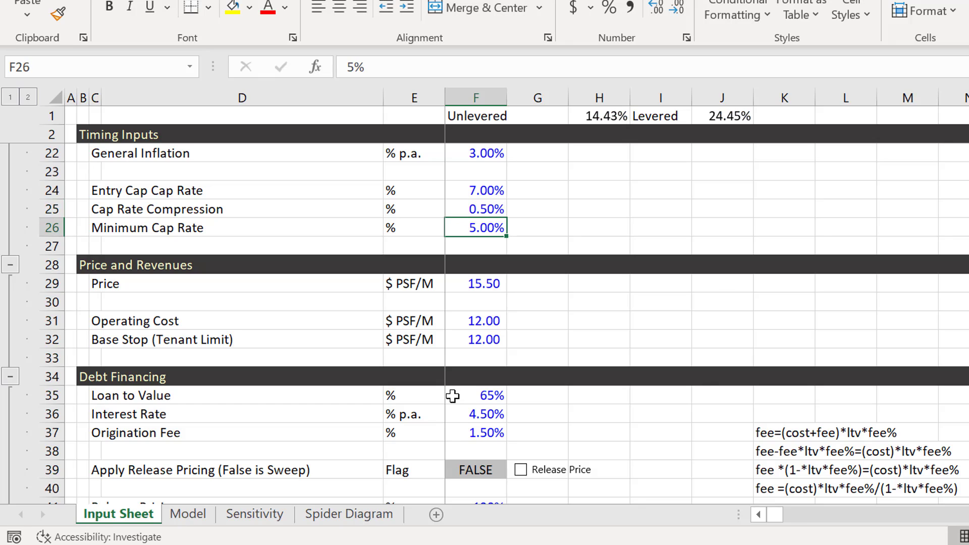
pyautogui.press('Up')
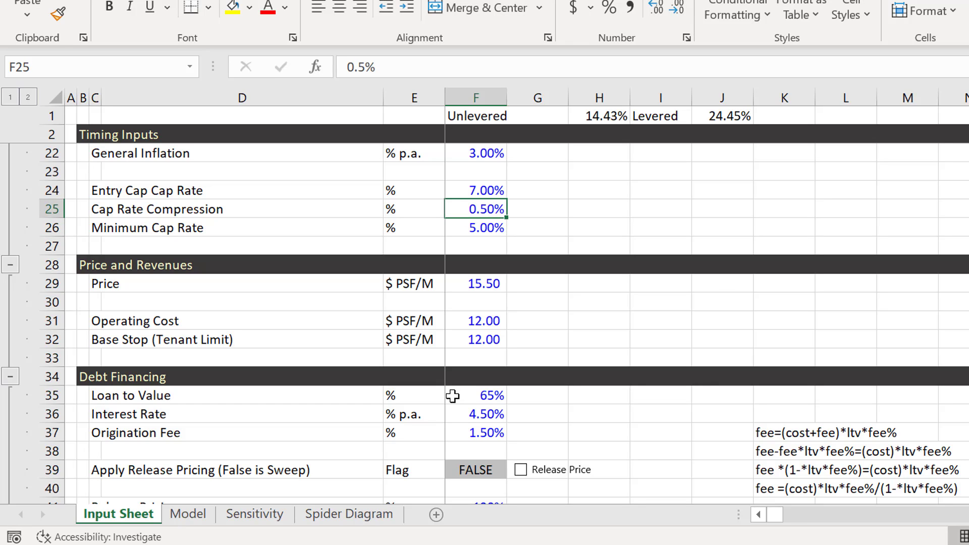
# - Set the Cap Rate Compression in F25 to 0.3%
pyautogui.press('F2')
pyautogui.press('Left')
pyautogui.press('BackSpace')
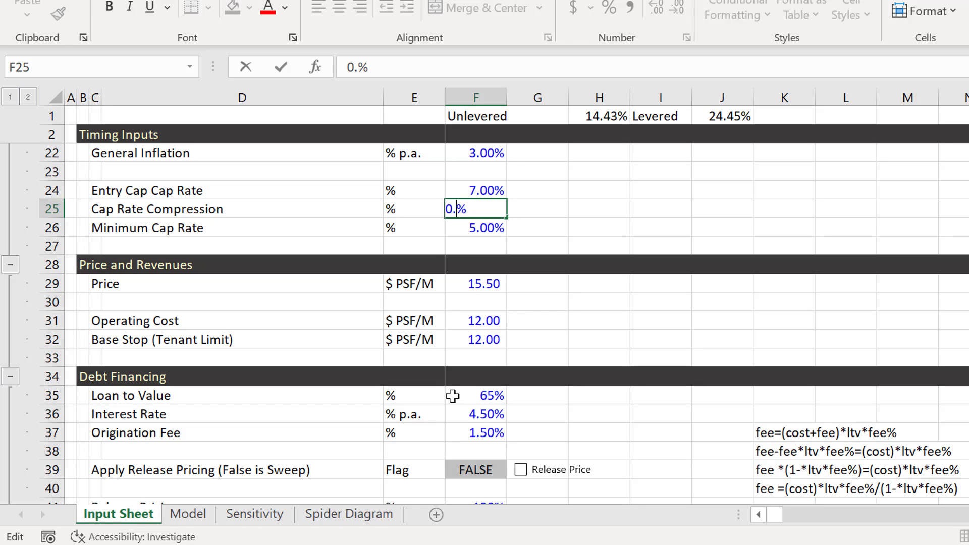
pyautogui.write('3')
pyautogui.press('Return')
pyautogui.press('Up')
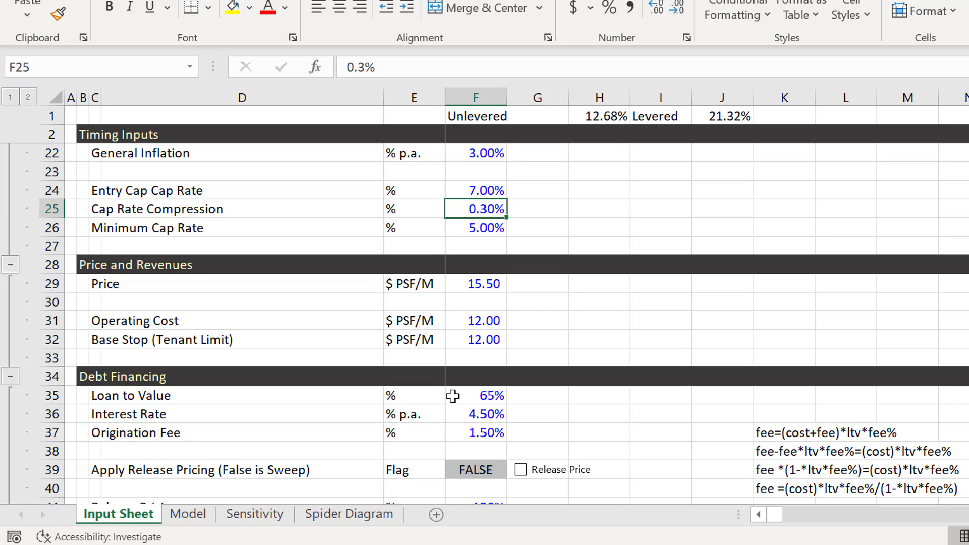
# - Set the Cap Rate Compression in F25 to 0.2%
pyautogui.press('F2')
pyautogui.press('BackSpace')
pyautogui.press('BackSpace')
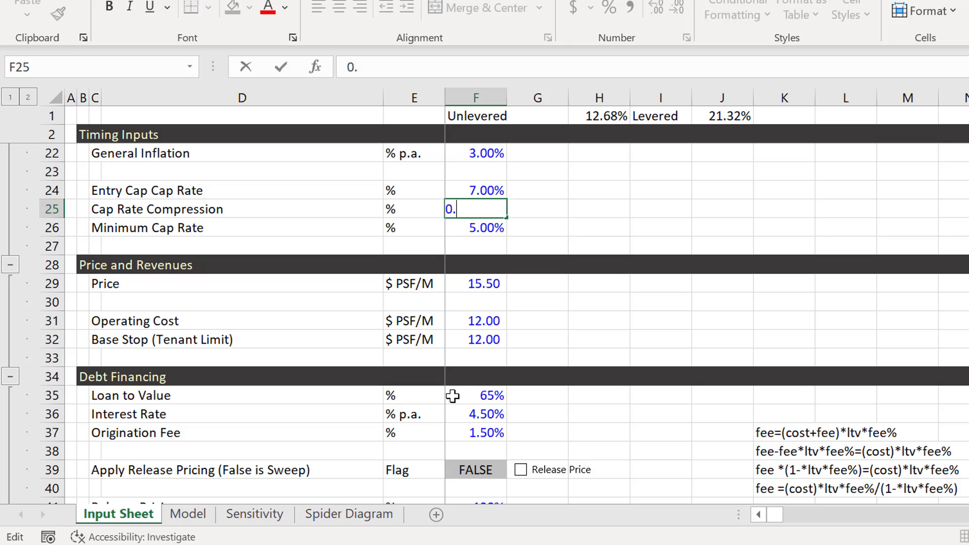
pyautogui.write('2')
pyautogui.press('Return')
pyautogui.press('Up')
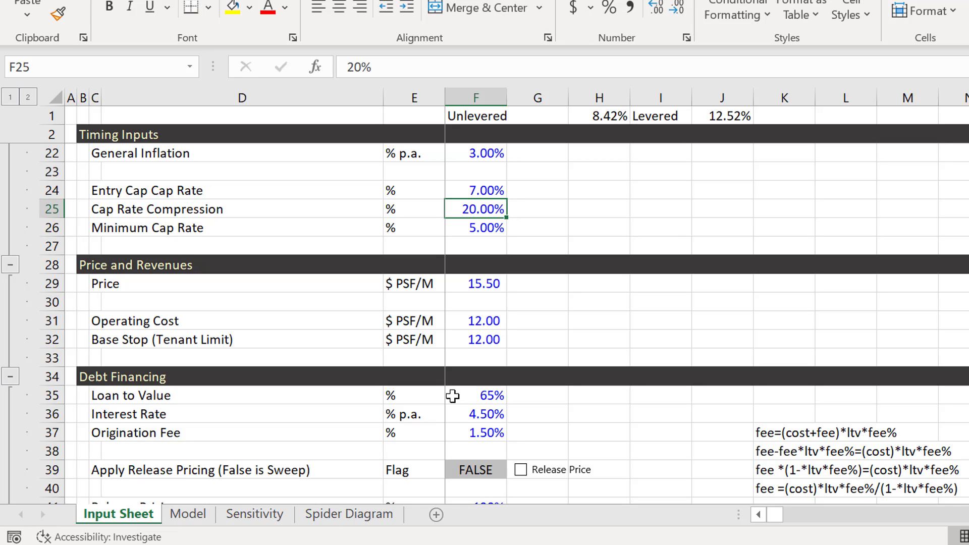
pyautogui.write('.2')
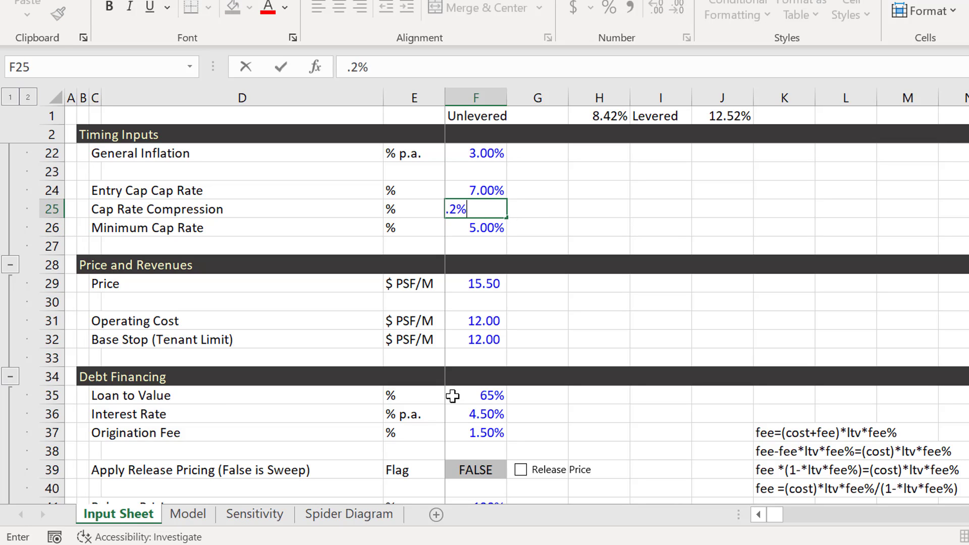
pyautogui.press('Return')
pyautogui.press('Up')
# - Examine the initial hurdle rates in the Equity Allocation section, up to the second hurdle in G51
pyautogui.press('pagedown')
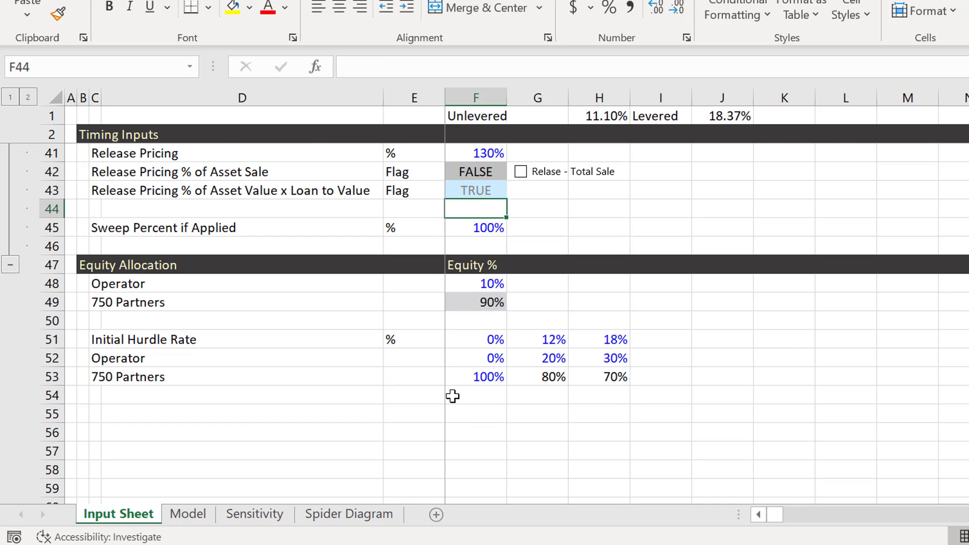
pyautogui.press('Down')
pyautogui.press('Down')
pyautogui.press('Down')
pyautogui.press('Down')
pyautogui.press('Down')
pyautogui.press('Down')
pyautogui.press('Down')
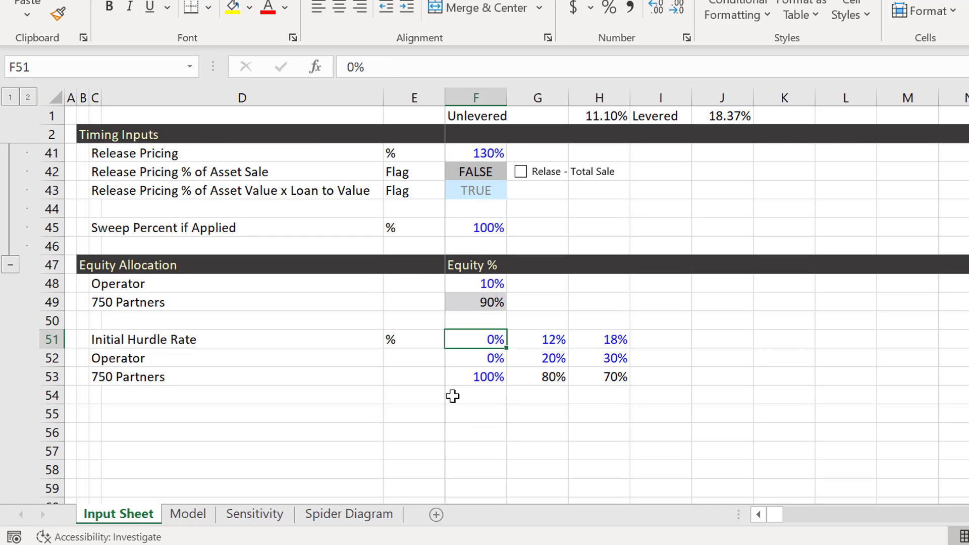
pyautogui.press('Right')
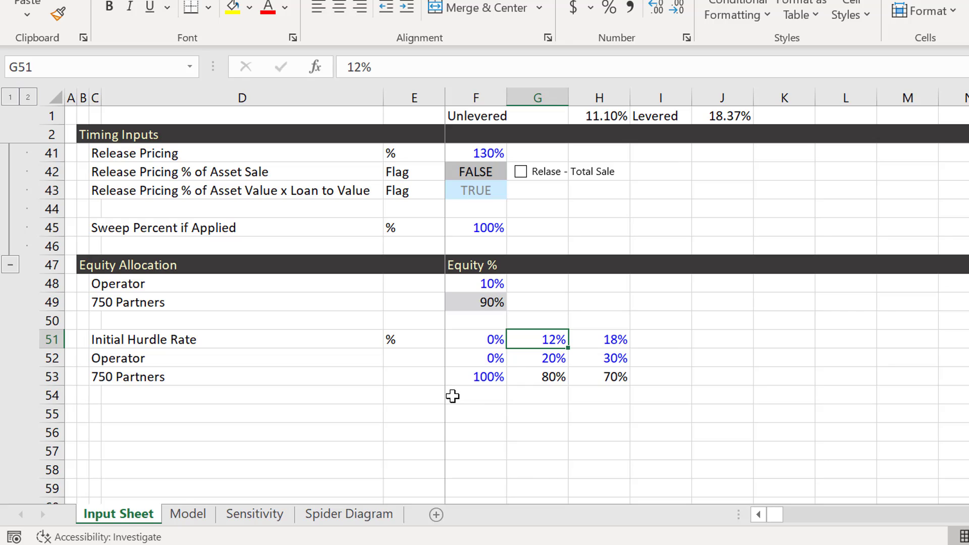
# - Examine the Operator's distribution percentages in row 52 for the first and second hurdle rates
pyautogui.press('Down')
pyautogui.press('Left')
pyautogui.press('Left')
pyautogui.press('Right')
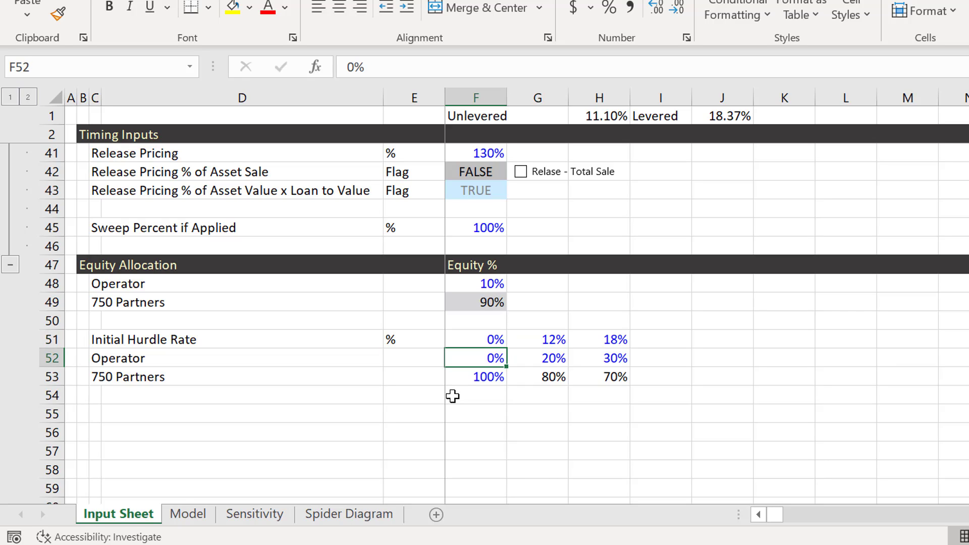
pyautogui.press('Right')
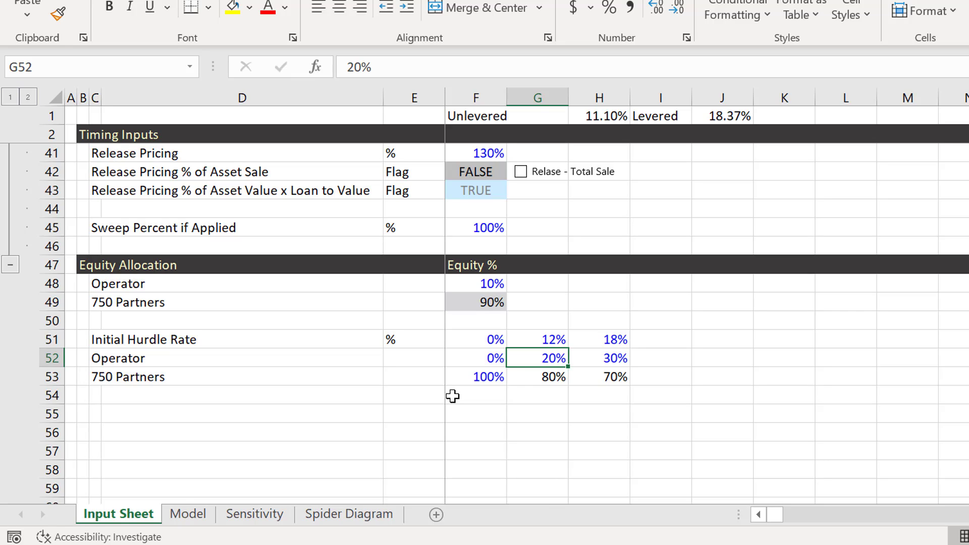
pyautogui.press('Left')
pyautogui.press('Left')
pyautogui.press('Left')
pyautogui.press('Left')
pyautogui.press('Right')
pyautogui.press('Right')
pyautogui.press('Right')
pyautogui.press('Right')
pyautogui.press('Left')
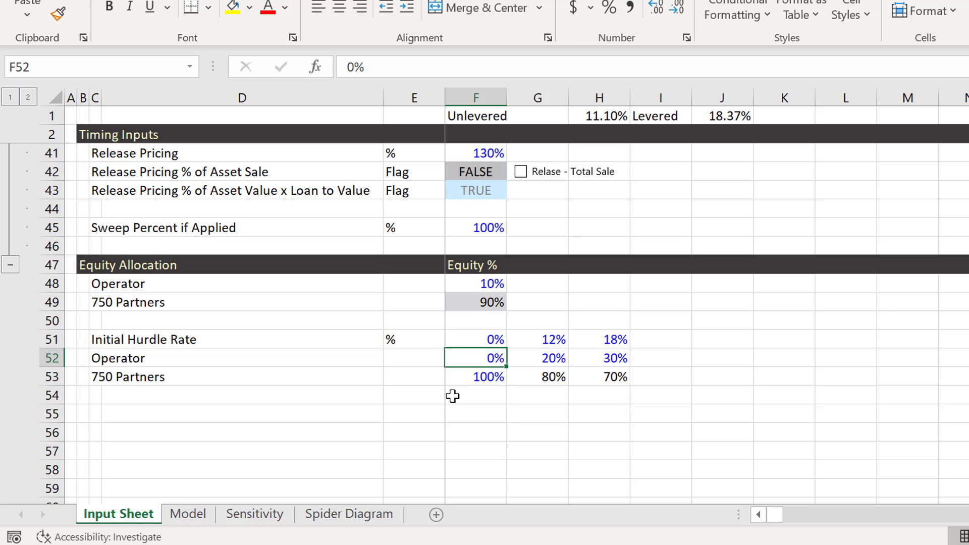
# - Compare the Operator and 750 Partners distribution splits in rows 52 and 53 across the hurdle rate tiers
pyautogui.press('Down')
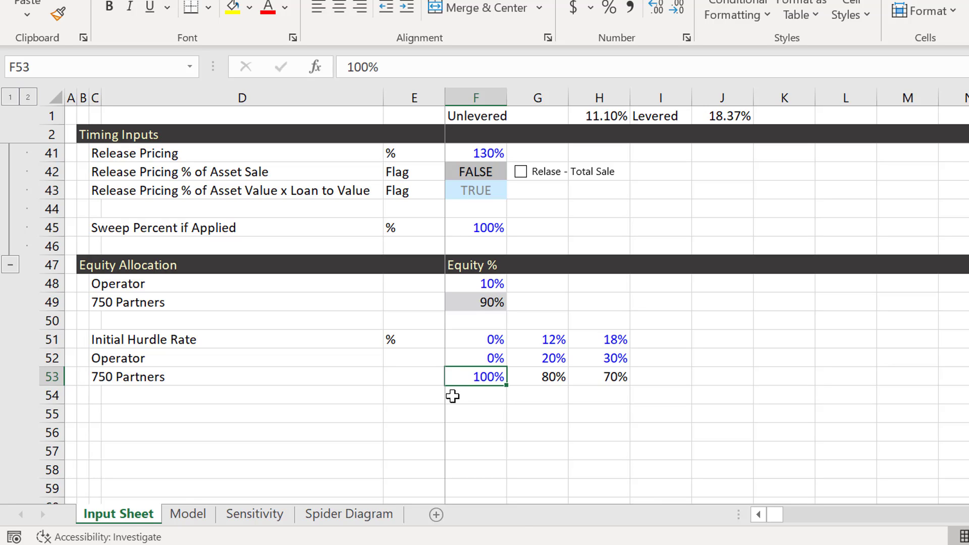
pyautogui.press('Up')
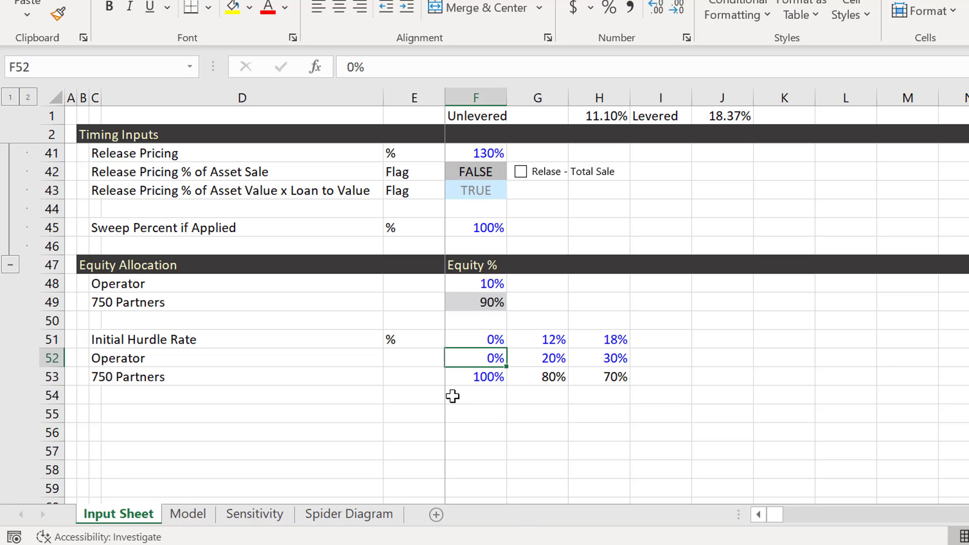
pyautogui.press('Right')
pyautogui.press('Up')
pyautogui.press('Down')
pyautogui.press('Down')
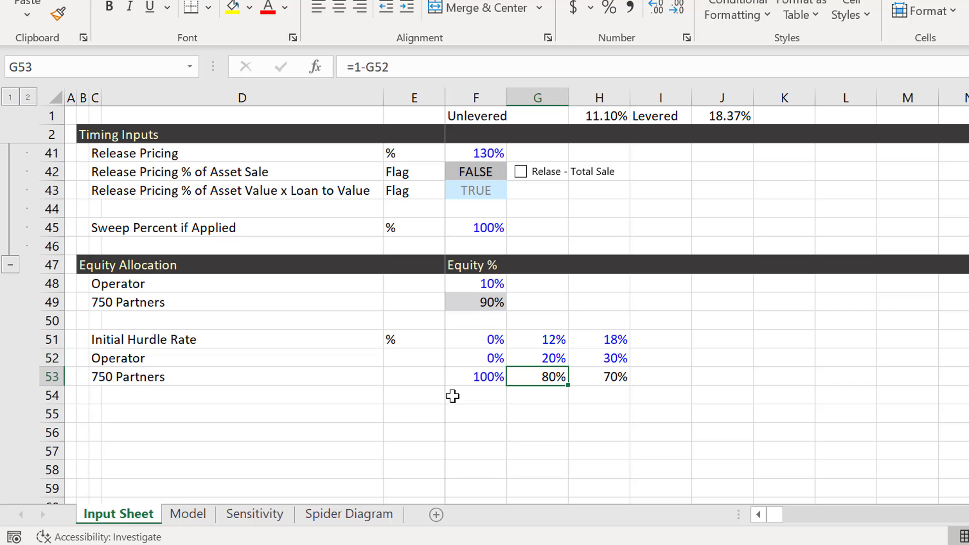
pyautogui.press('Up')
pyautogui.press('Down')
pyautogui.press('Up')
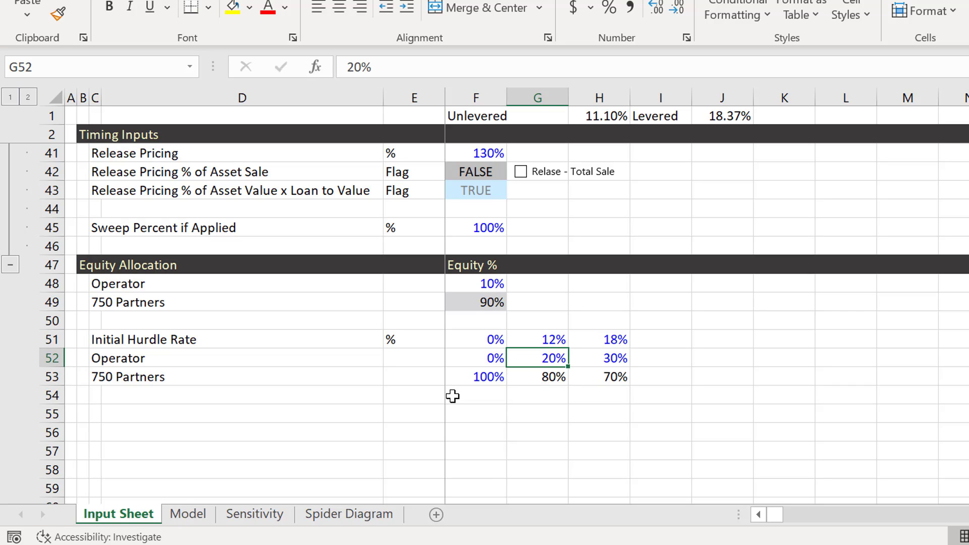
pyautogui.press('Right')
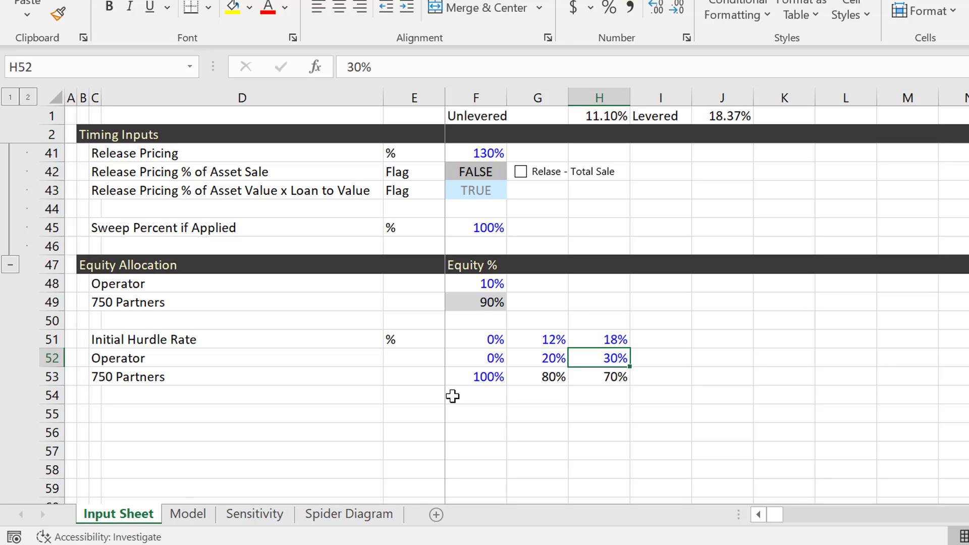
# - Recheck the Operator's share at each hurdle rate tier in F52:H52
pyautogui.press('Left')
pyautogui.press('Left')
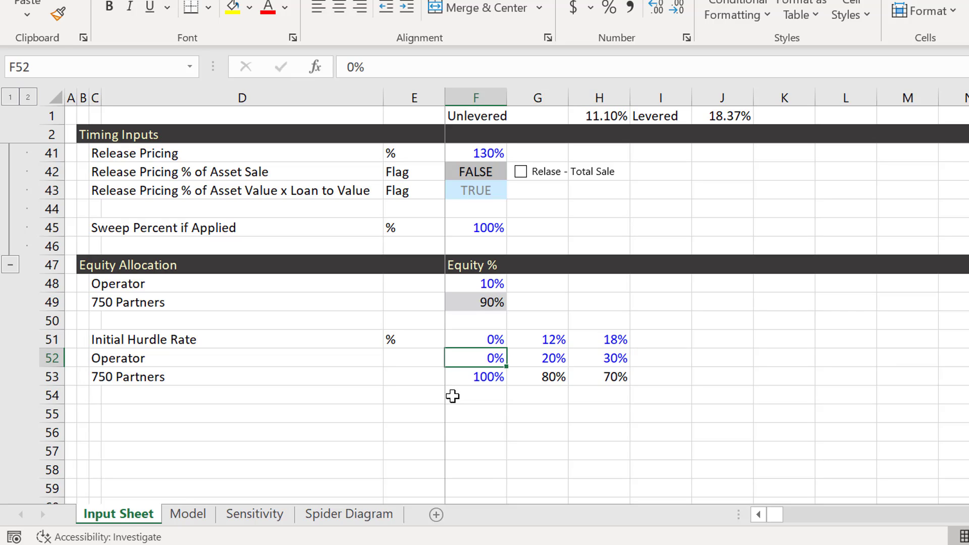
pyautogui.press('Right')
pyautogui.press('Right')
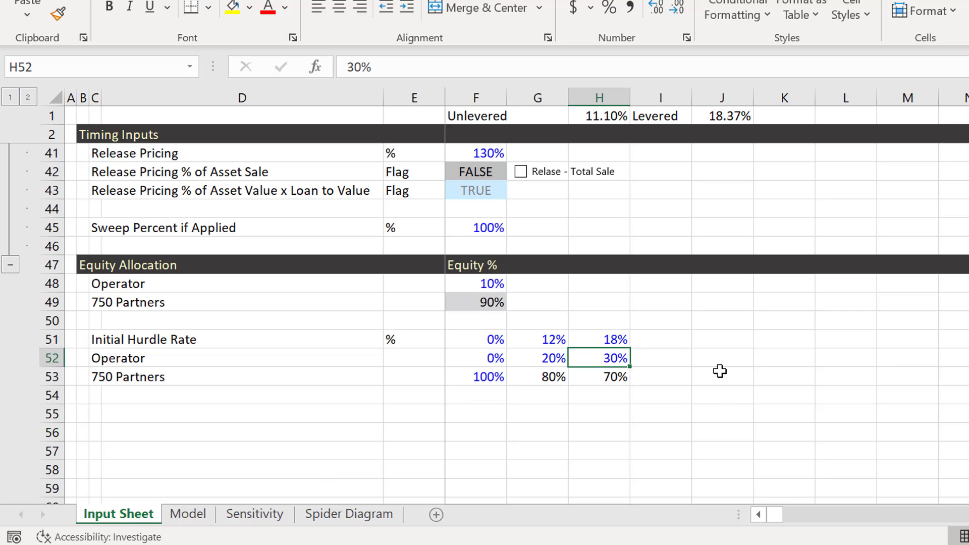
pyautogui.click(705, 352)
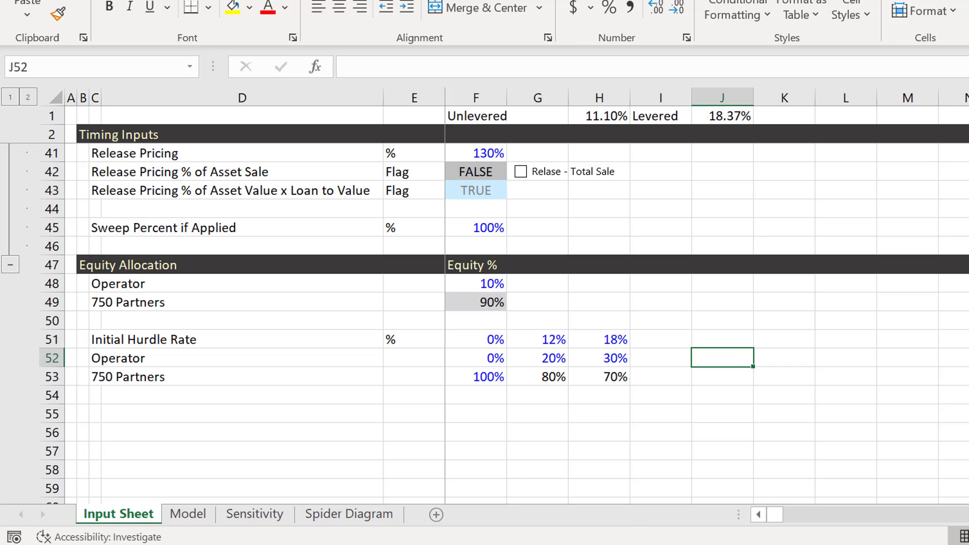
# - Switch to Firefox and open the Performance Incentives for Developers page from the website's Tax Equity and Developer Incentives topics
pyautogui.moveTo(523, 544)
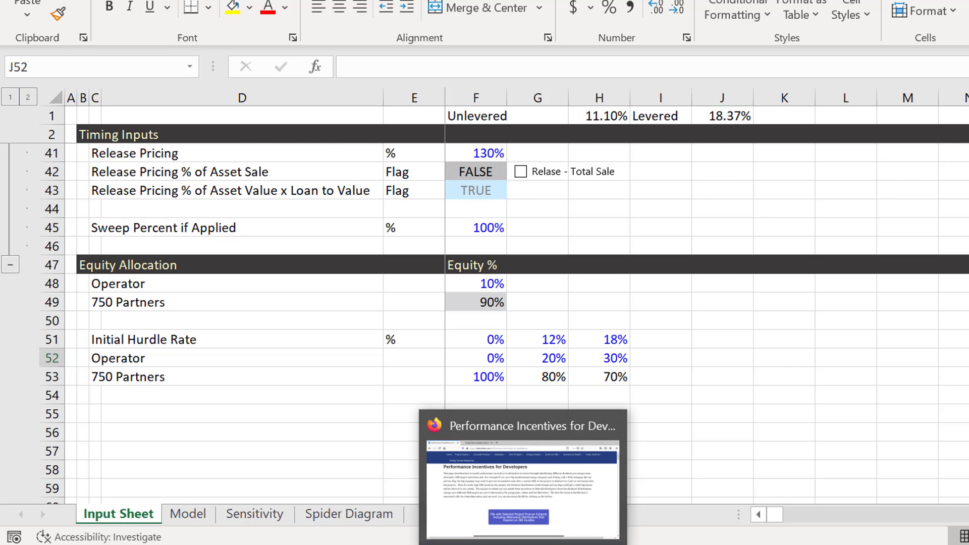
pyautogui.click(523, 544)
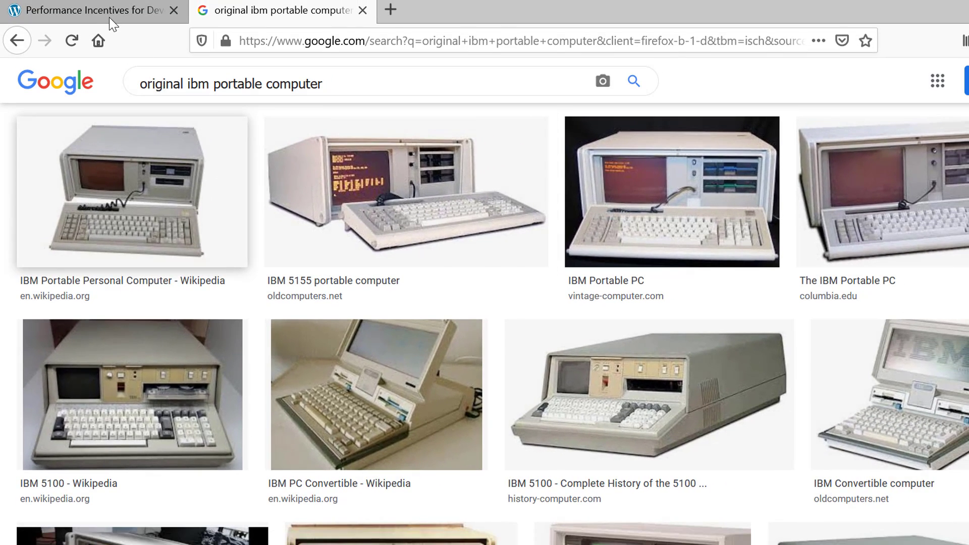
pyautogui.click(109, 17)
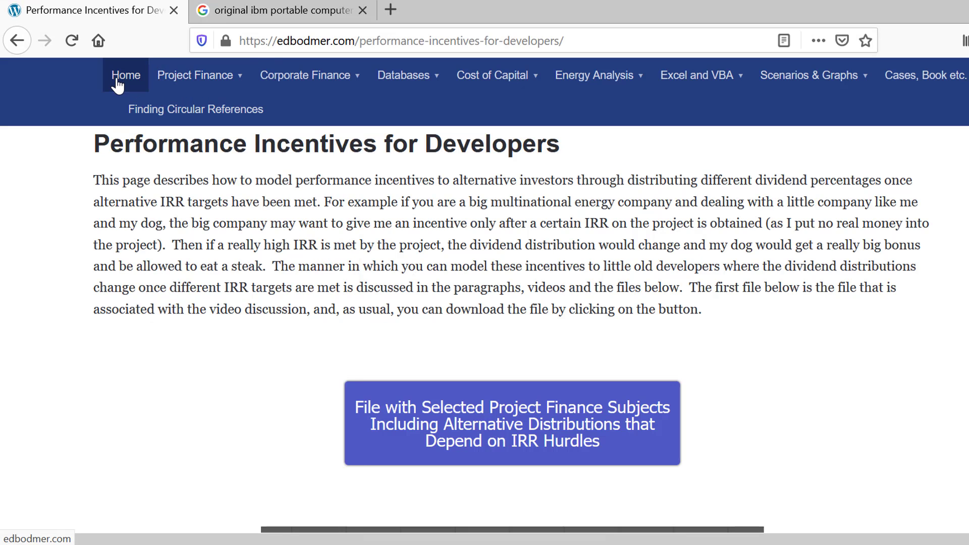
pyautogui.click(118, 84)
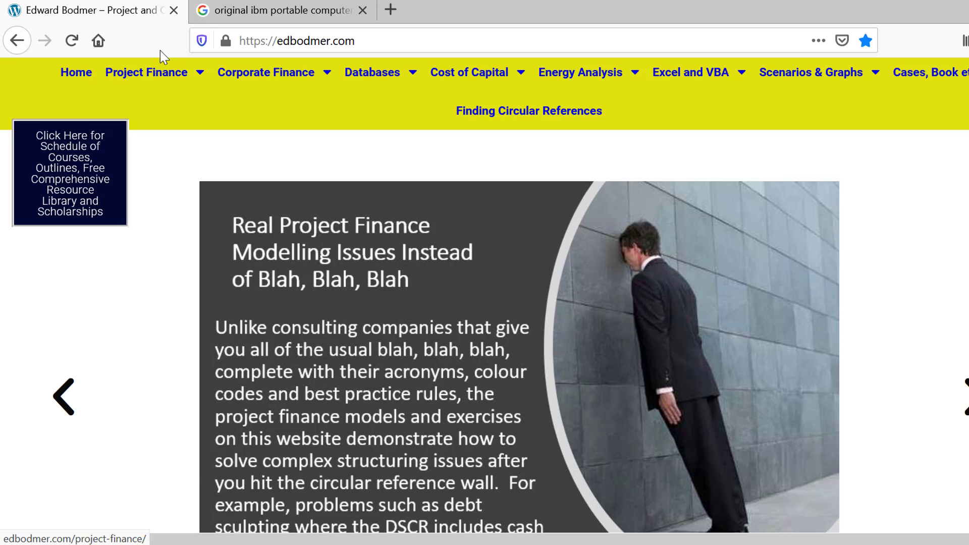
pyautogui.moveTo(161, 76)
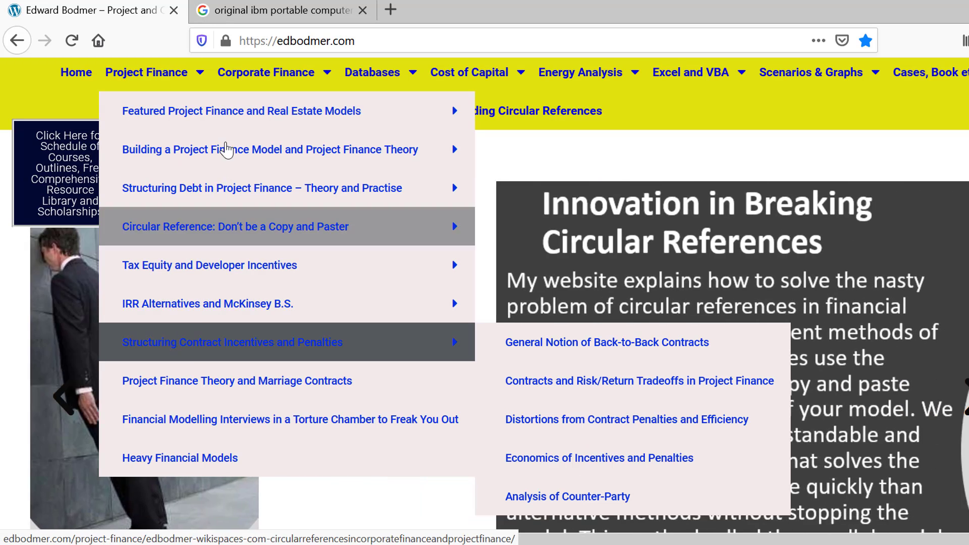
pyautogui.moveTo(203, 275)
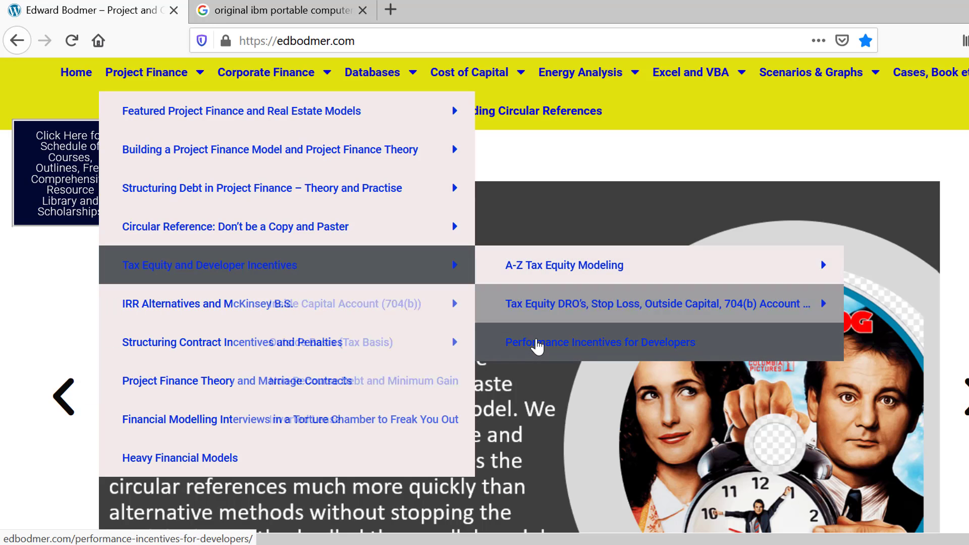
pyautogui.click(537, 346)
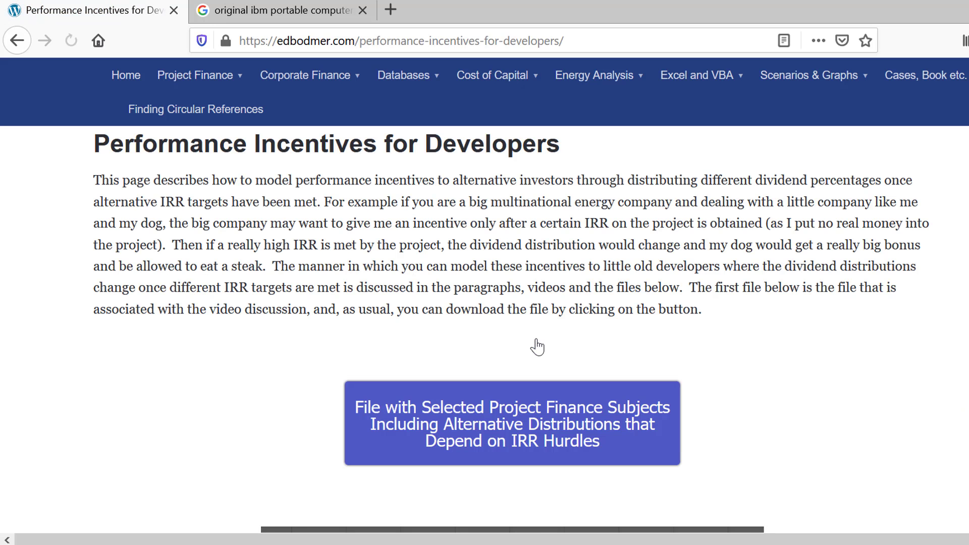
# - Examine the developer bonus inputs, the sponsor tracking accounts for each hurdle, and the uses and sources of funds on the page
pyautogui.scroll(-8, 537, 346)
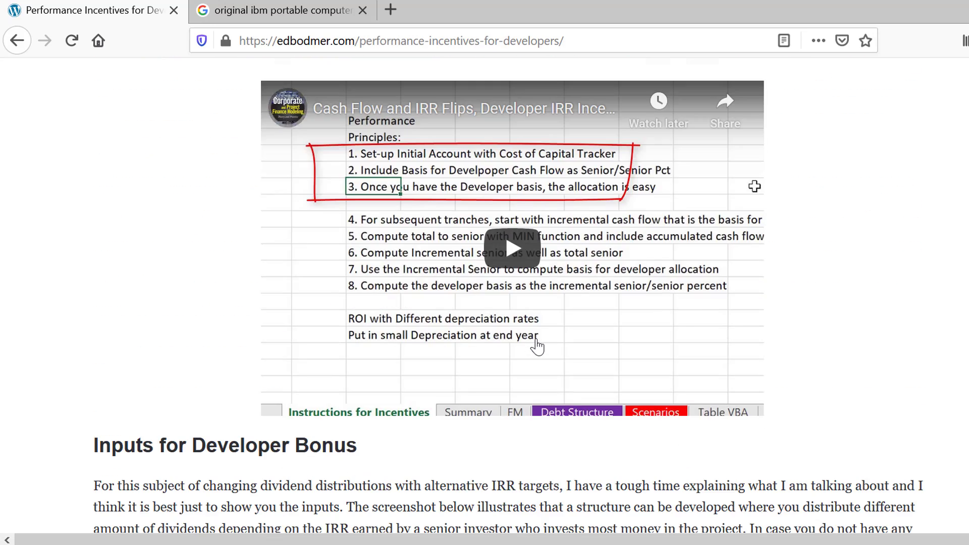
pyautogui.scroll(-8, 537, 346)
pyautogui.scroll(-2, 537, 347)
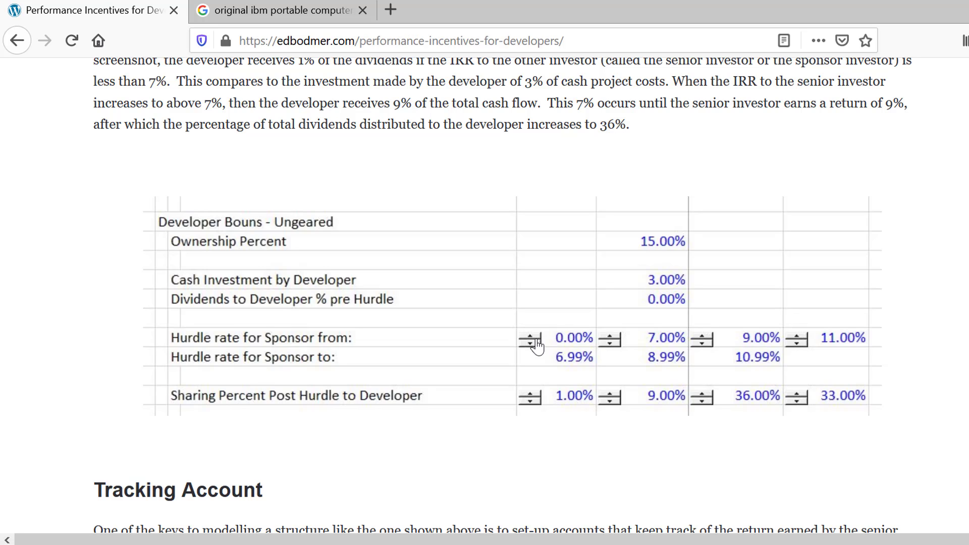
pyautogui.scroll(-6, 537, 347)
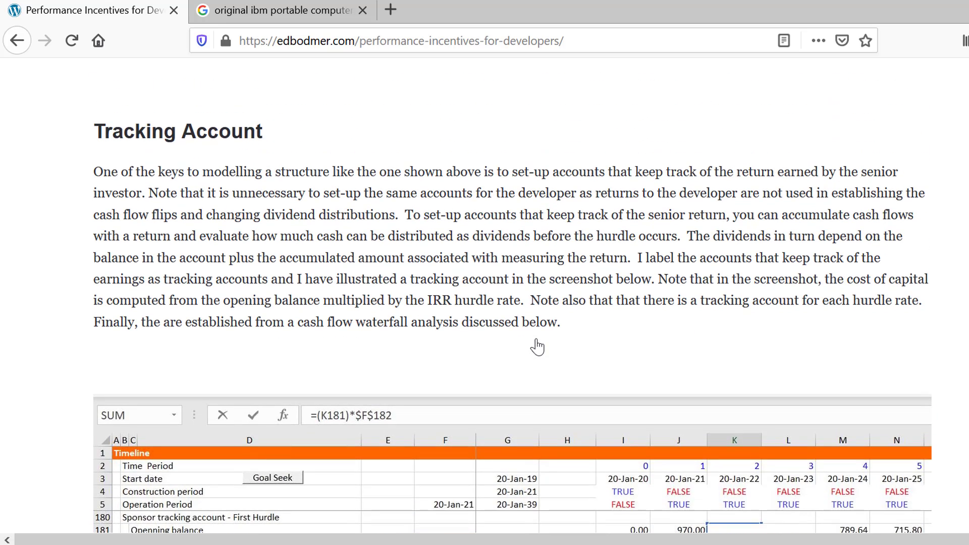
pyautogui.scroll(-4, 538, 347)
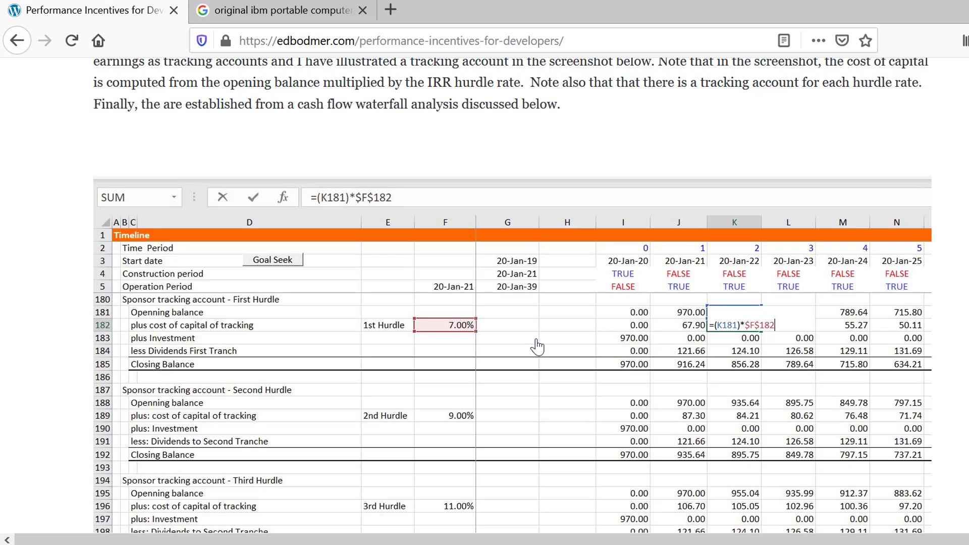
pyautogui.scroll(-7, 537, 347)
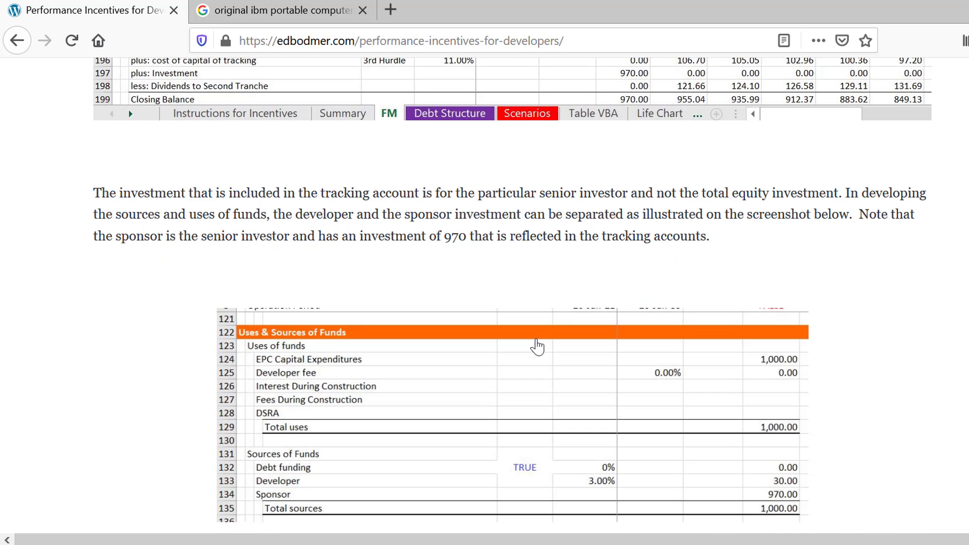
pyautogui.scroll(4, 537, 347)
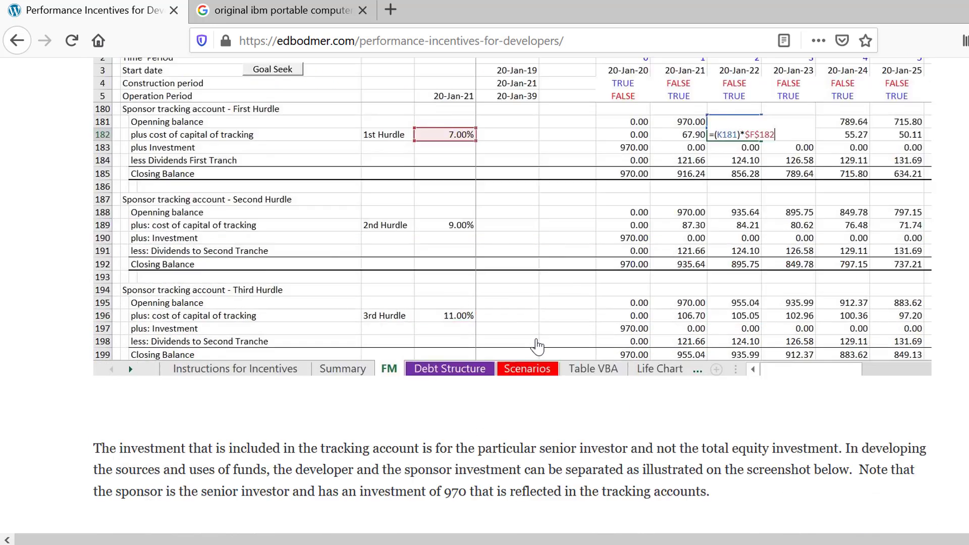
pyautogui.scroll(-4, 537, 347)
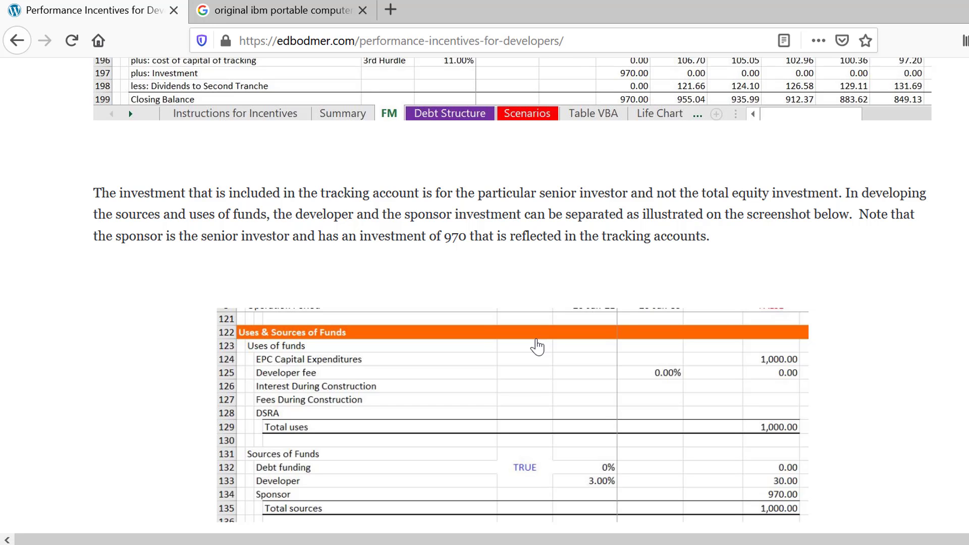
# - Read the Cash Flow Waterfall section and skim the sponsor and developer IRR tables further down the page
pyautogui.scroll(-7, 537, 347)
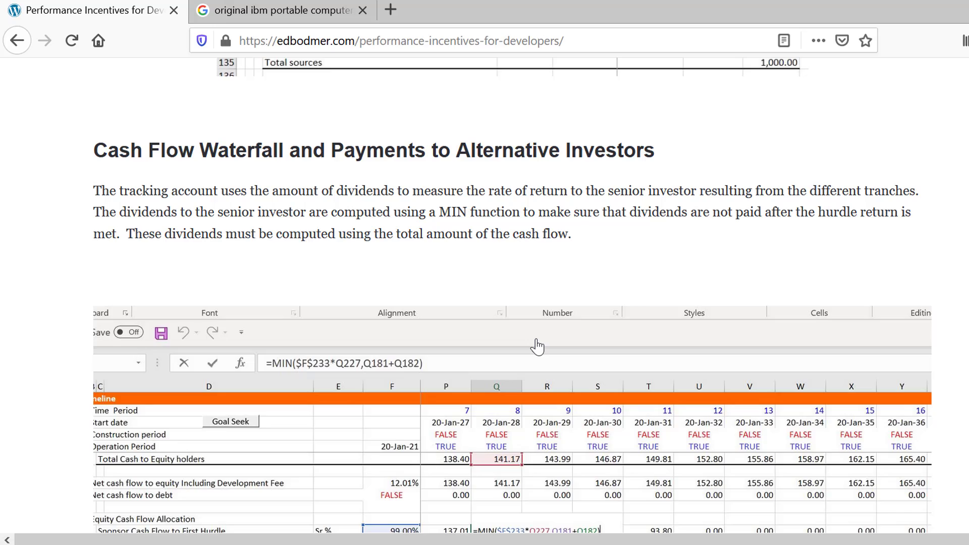
pyautogui.scroll(-8, 537, 347)
pyautogui.scroll(-20, 537, 347)
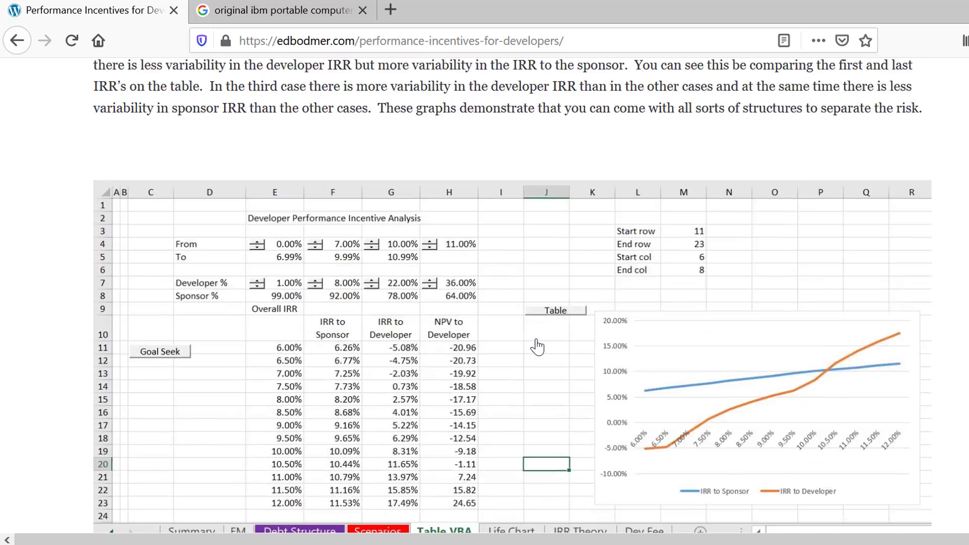
pyautogui.scroll(-6, 538, 347)
pyautogui.scroll(20, 537, 346)
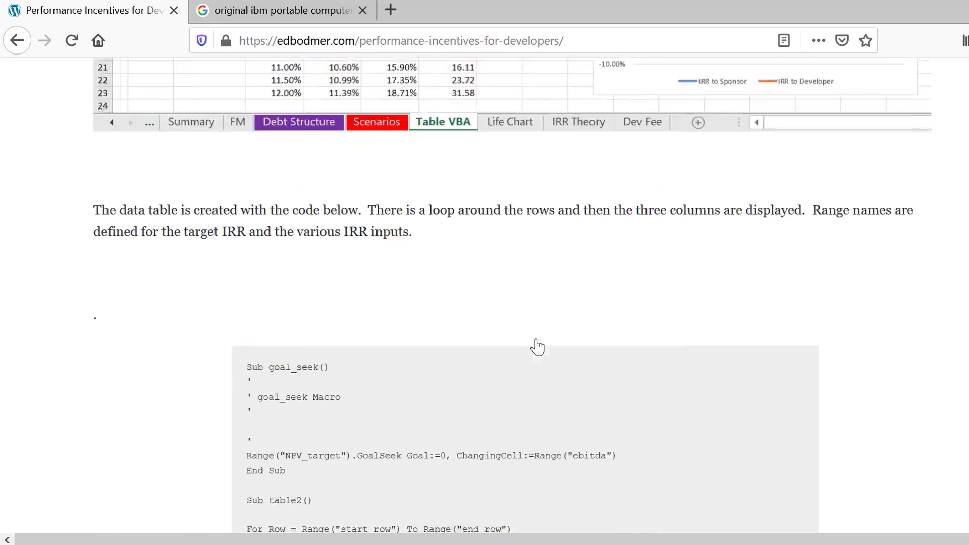
pyautogui.scroll(20, 537, 347)
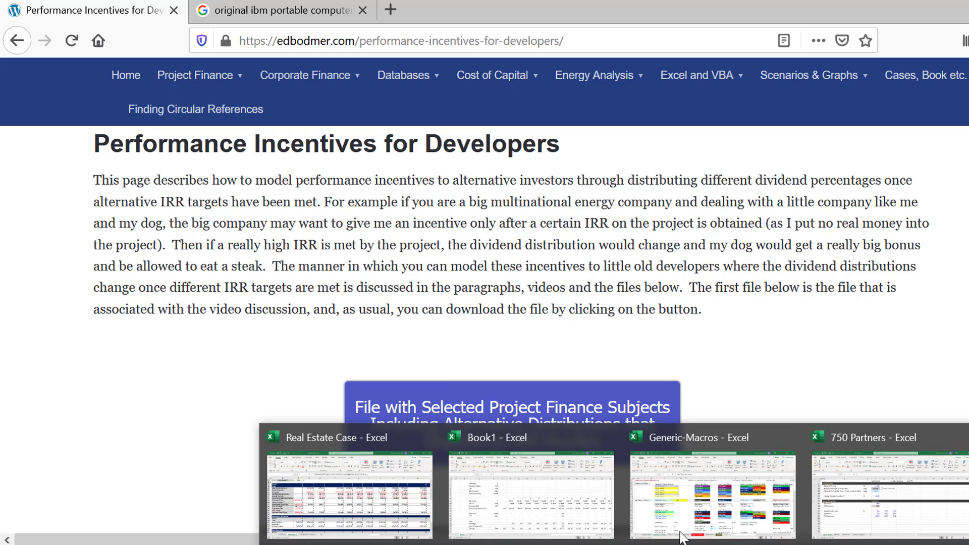
# - Switch to the 750 Partners workbook in Excel and go to row 55, below the Equity Allocation inputs
pyautogui.click(870, 513)
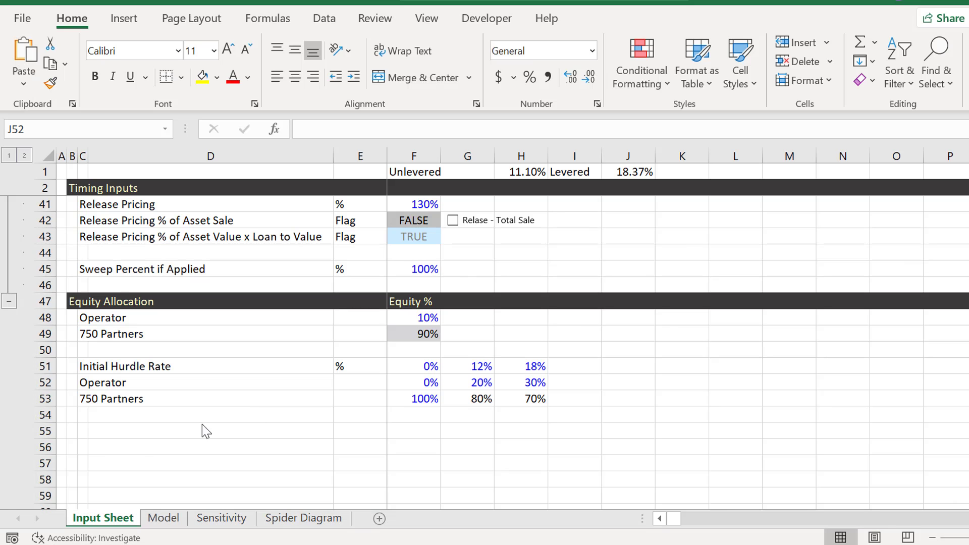
pyautogui.click(61, 433)
pyautogui.press('Right')
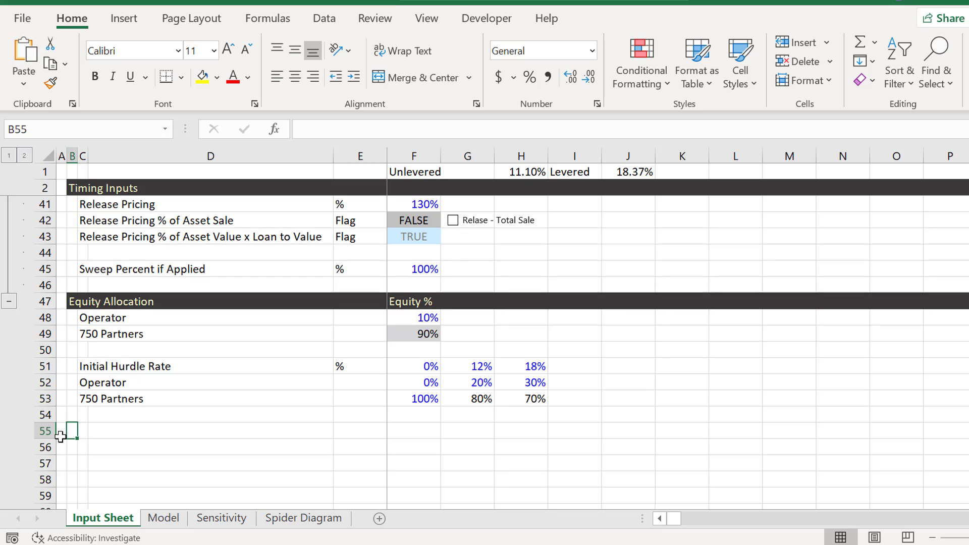
pyautogui.press('Down')
pyautogui.press('Down')
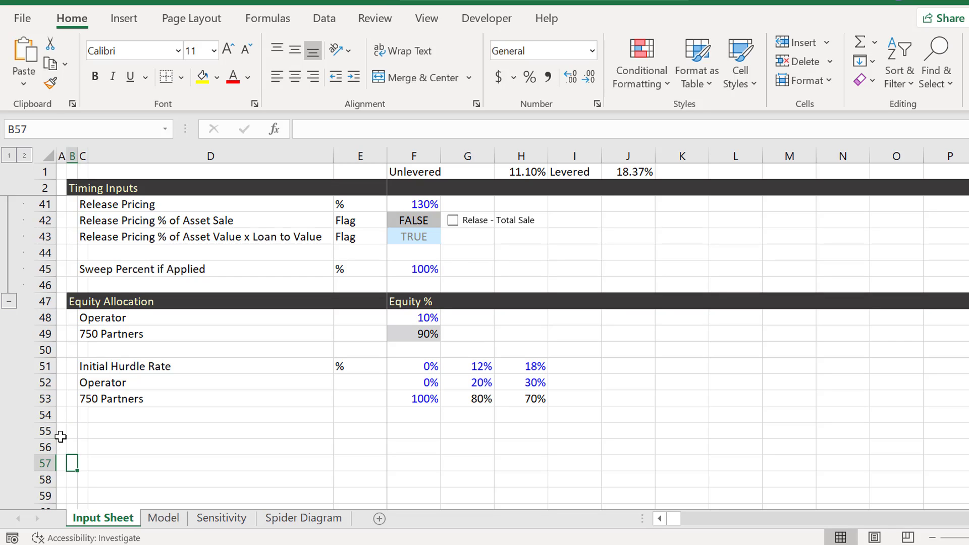
pyautogui.press('Up')
pyautogui.press('Up')
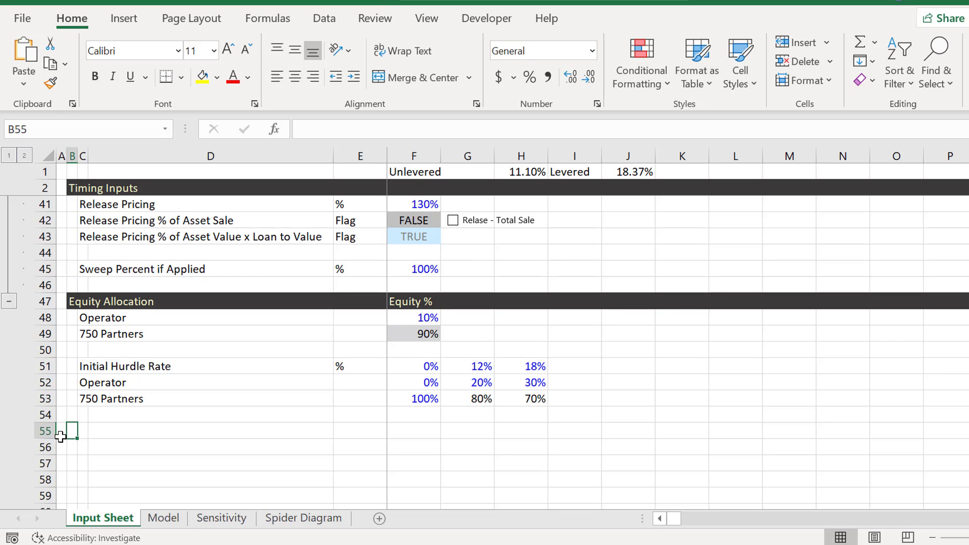
pyautogui.press('Right')
# - Go to the empty rows below Equity IRR Before Distribution on the Model sheet
pyautogui.hotkey('ctrl', 'pagedown')
pyautogui.press('Down')
pyautogui.press('Down')
pyautogui.press('Down')
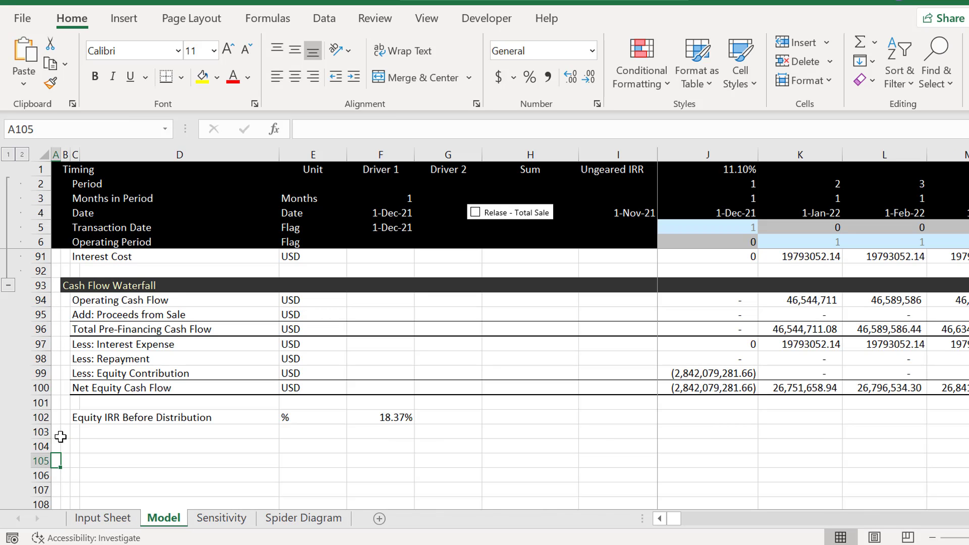
pyautogui.press('Down')
pyautogui.press('Right')
pyautogui.press('Down')
pyautogui.press('Down')
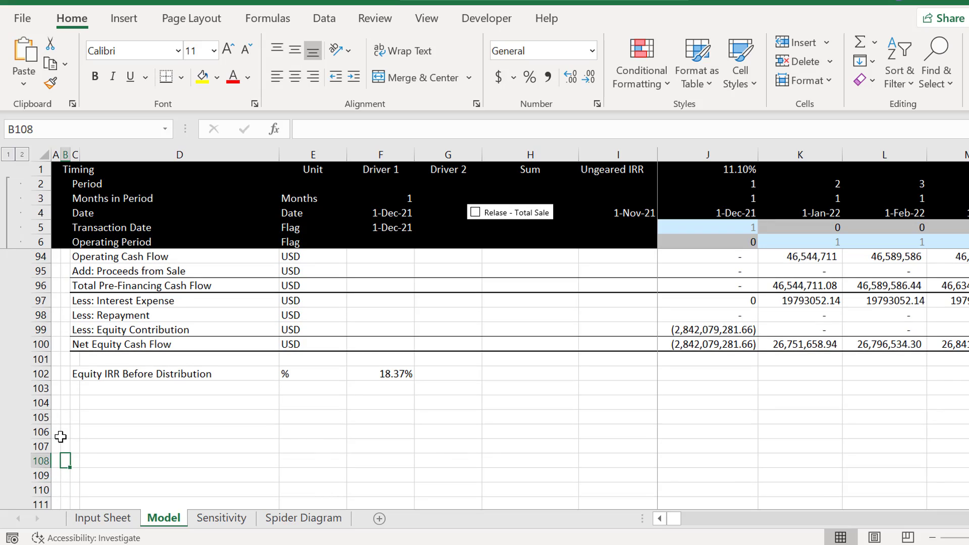
# - Select the Net Equity Cash Flow line in row 100 from its label in column C across all periods
pyautogui.press('Up')
pyautogui.press('Up')
pyautogui.press('Up')
pyautogui.press('Up')
pyautogui.press('Up')
pyautogui.press('Up')
pyautogui.press('Up')
pyautogui.press('Up')
pyautogui.press('Up')
pyautogui.press('Up')
pyautogui.press('Down')
pyautogui.press('Down')
pyautogui.press('Right')
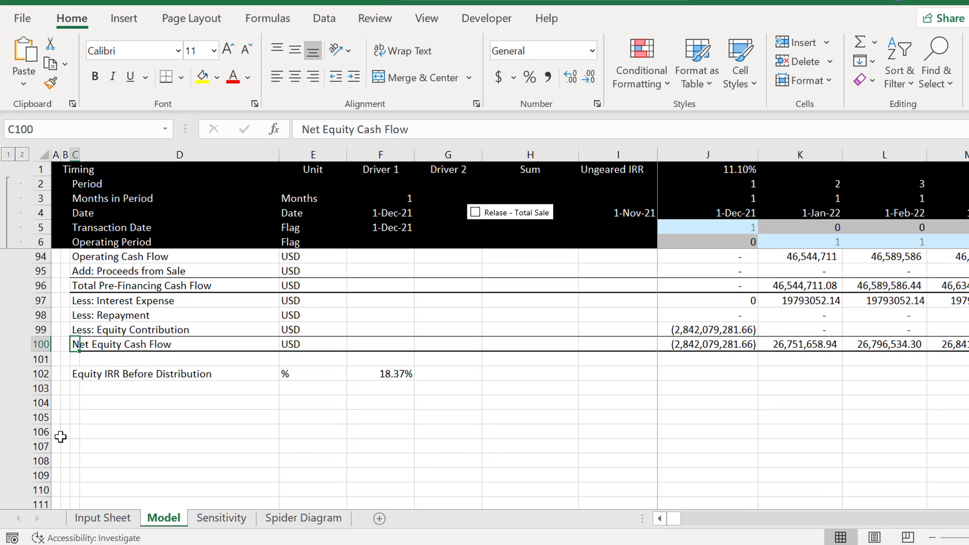
pyautogui.hotkey('ctrl', 'shift', 'Right')
pyautogui.hotkey('ctrl', 'shift', 'Right')
pyautogui.hotkey('ctrl', 'shift', 'Right')
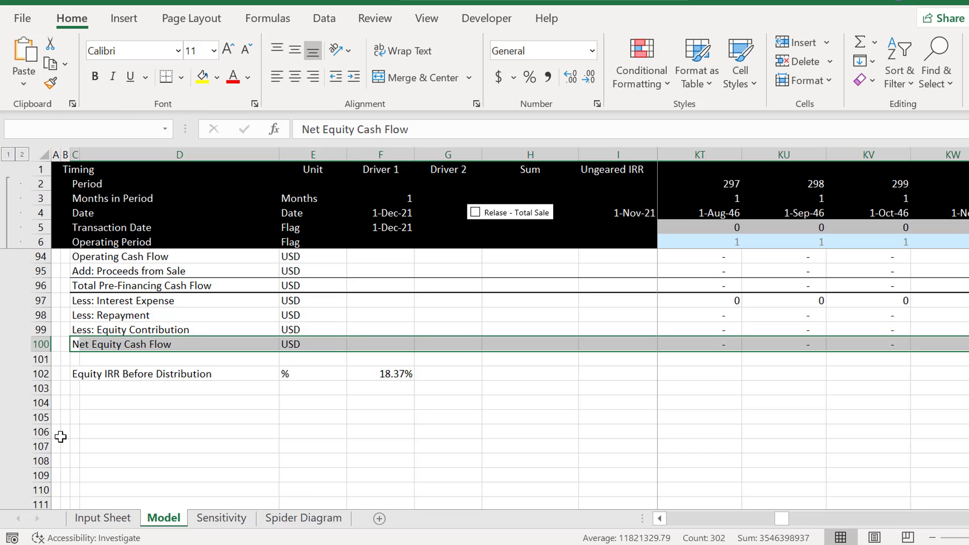
# - Enter the section heading "Allocation to 750 Partners and Operator" in B104, below Equity IRR Before Distribution
pyautogui.press('Down')
pyautogui.press('Down')
pyautogui.press('Down')
pyautogui.press('Down')
pyautogui.press('Down')
pyautogui.press('Down')
pyautogui.press('Down')
pyautogui.press('Down')
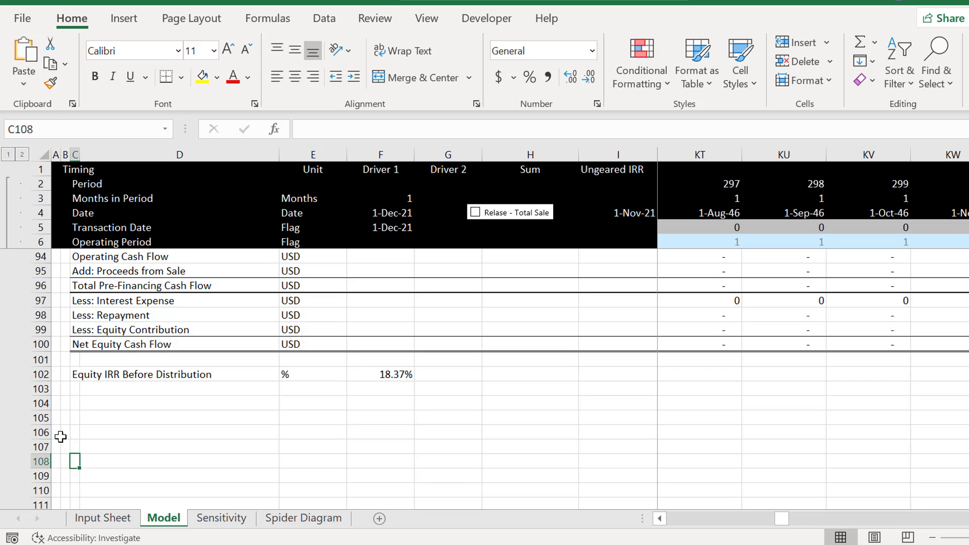
pyautogui.press('Up')
pyautogui.press('Up')
pyautogui.press('Up')
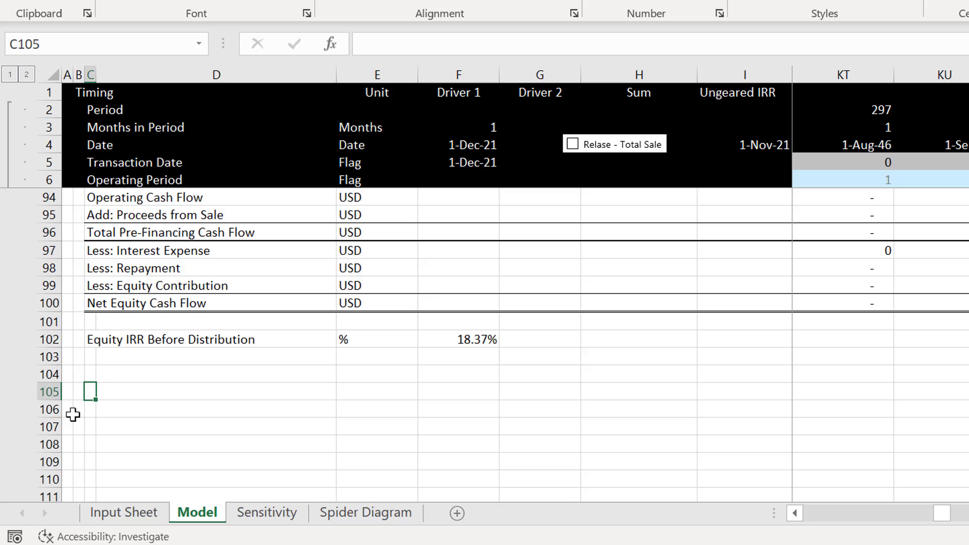
pyautogui.press('Left')
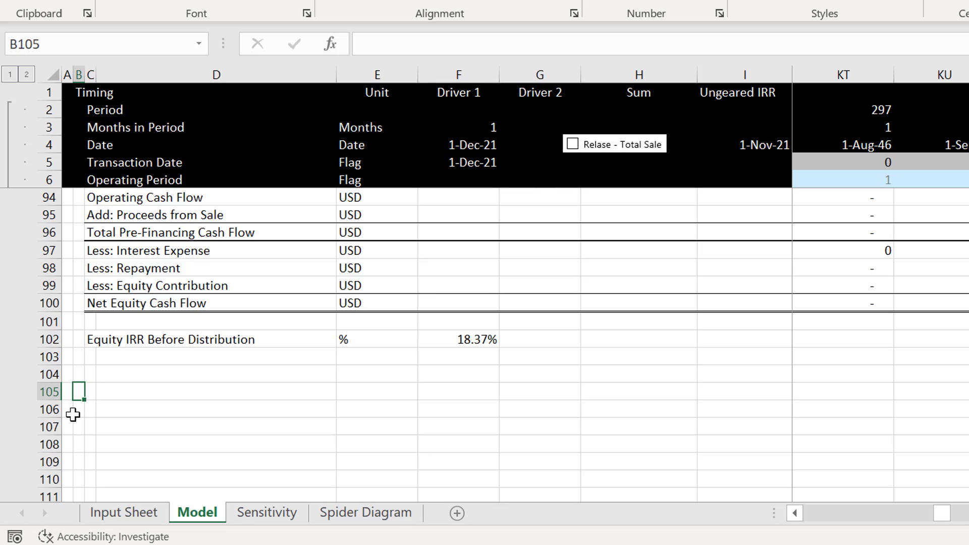
pyautogui.press('Up')
pyautogui.write('Al')
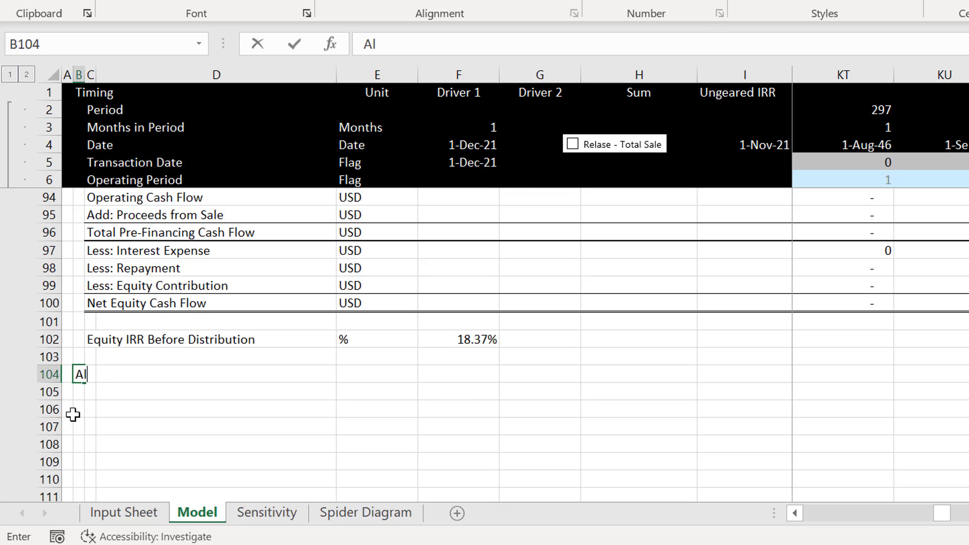
pyautogui.write('location to')
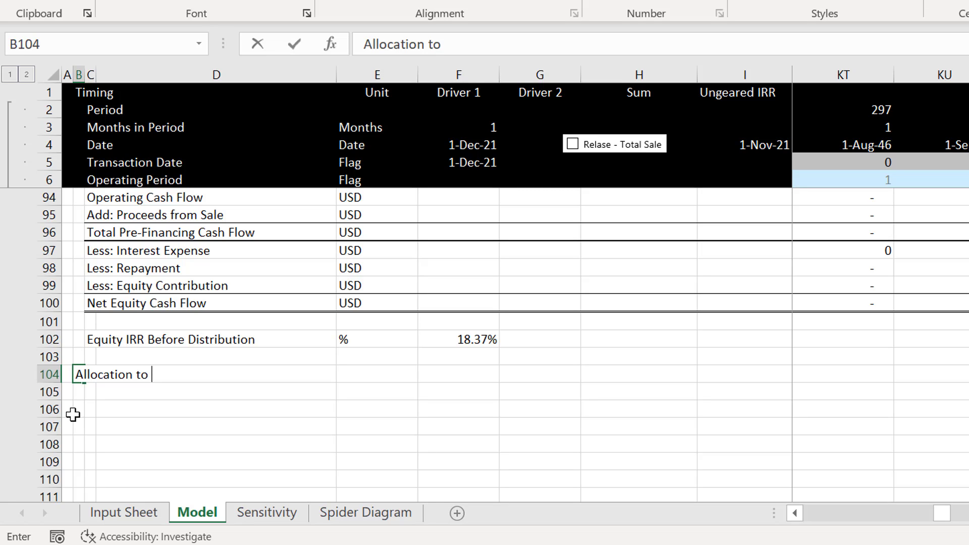
pyautogui.write(' 750 Partner')
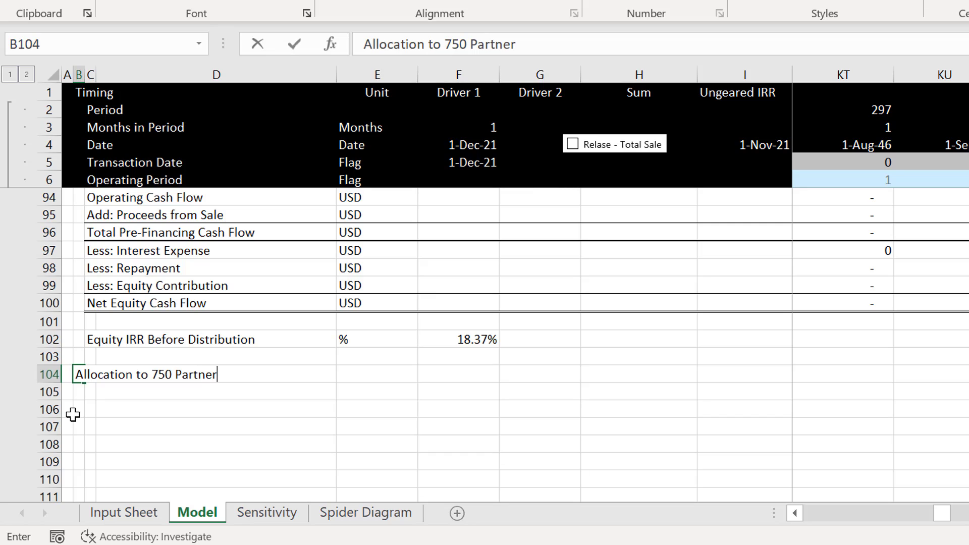
pyautogui.write('s and Operatio')
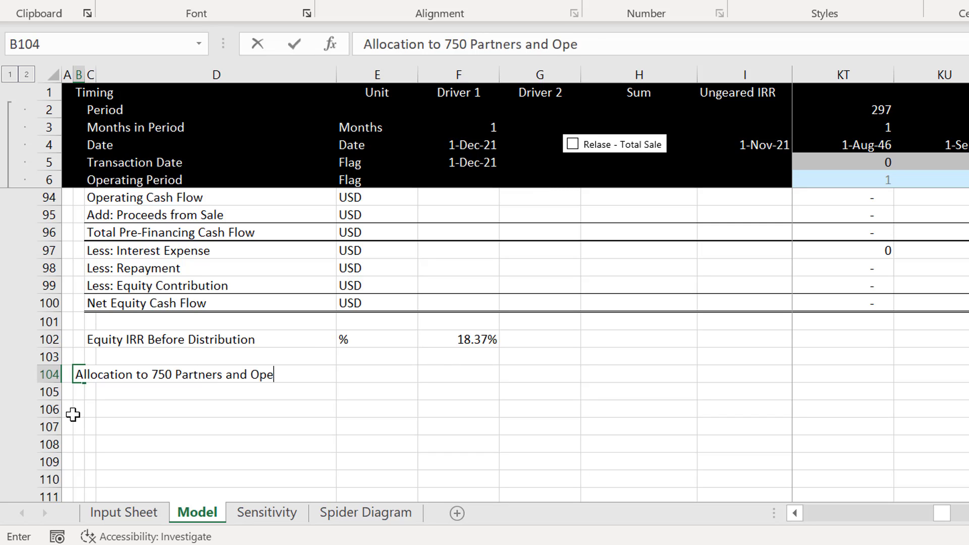
pyautogui.press('BackSpace')
pyautogui.press('BackSpace')
pyautogui.write('or')
pyautogui.hotkey('ctrl', 'Return')
pyautogui.press('Down')
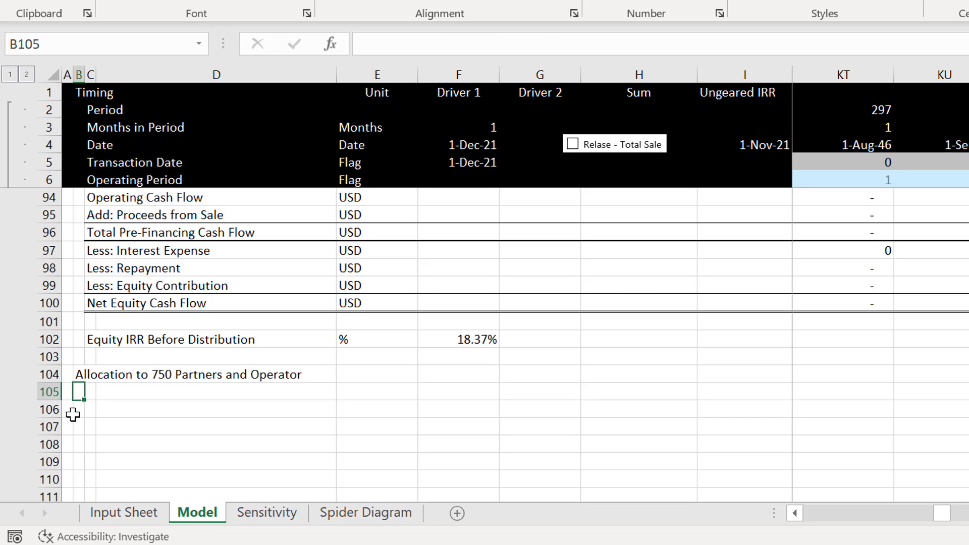
# - Enter the subheading "First Tracking Account for 750 Partners" in C106, leaving a blank row under the section heading
pyautogui.press('Right')
pyautogui.press('Down')
pyautogui.press('Up')
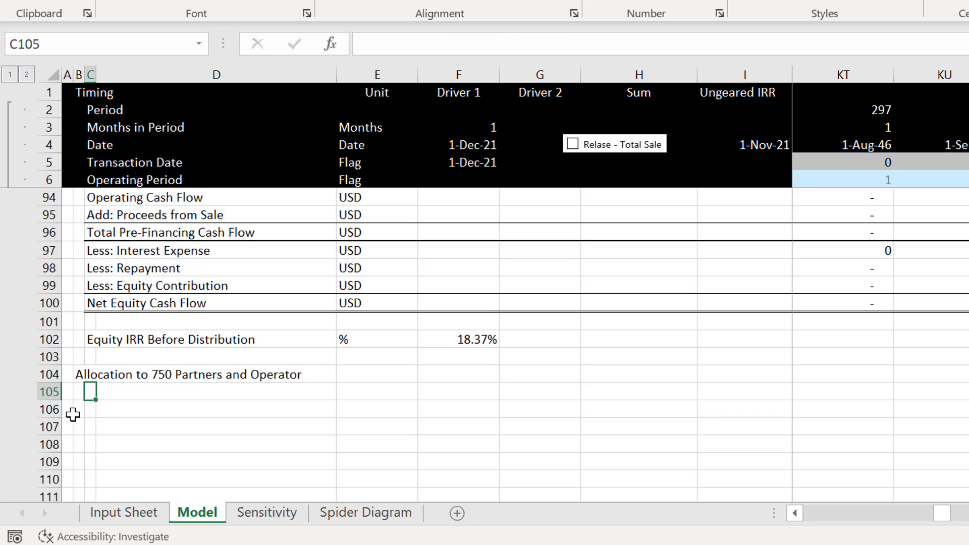
pyautogui.press('Down')
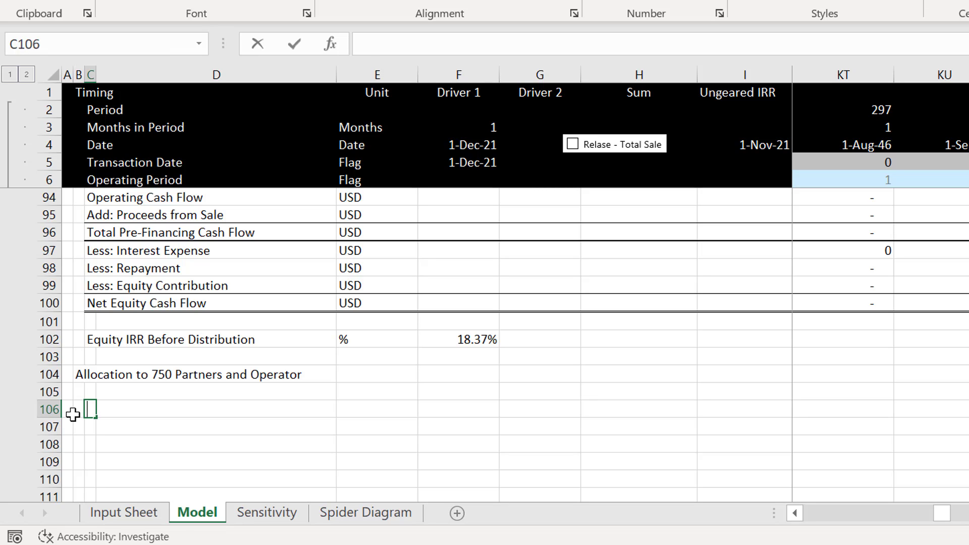
pyautogui.write('First Tra')
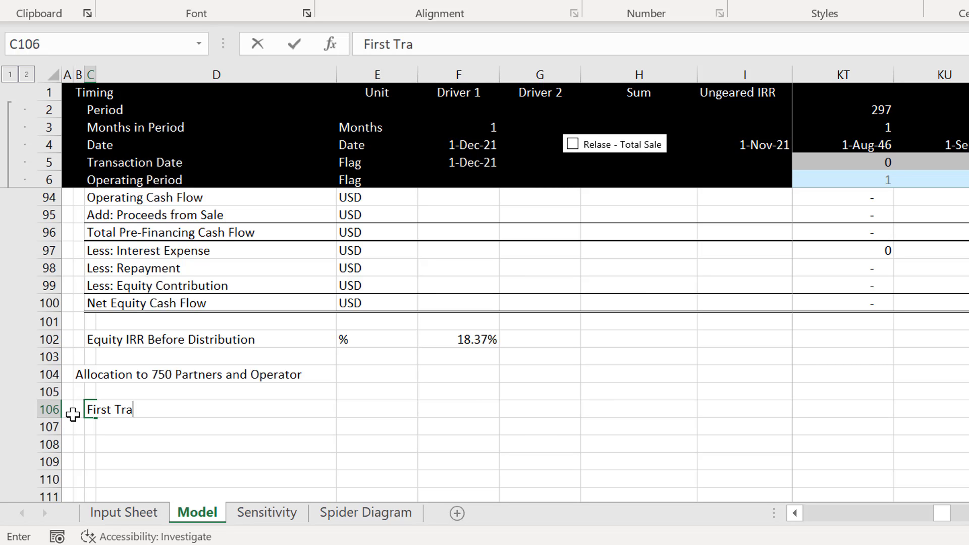
pyautogui.write('cking Cas')
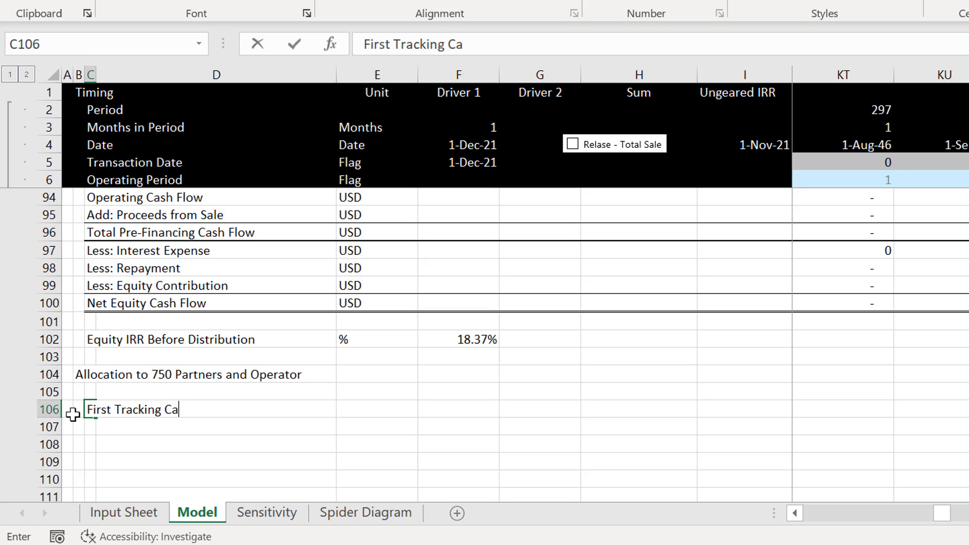
pyautogui.press('BackSpace')
pyautogui.press('BackSpace')
pyautogui.press('BackSpace')
pyautogui.write('Account for')
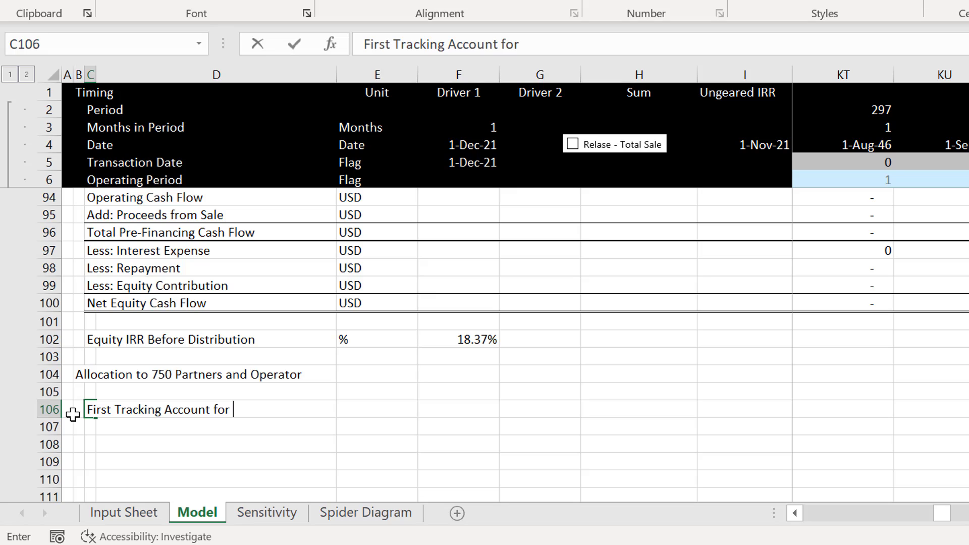
pyautogui.write(' 750 Per')
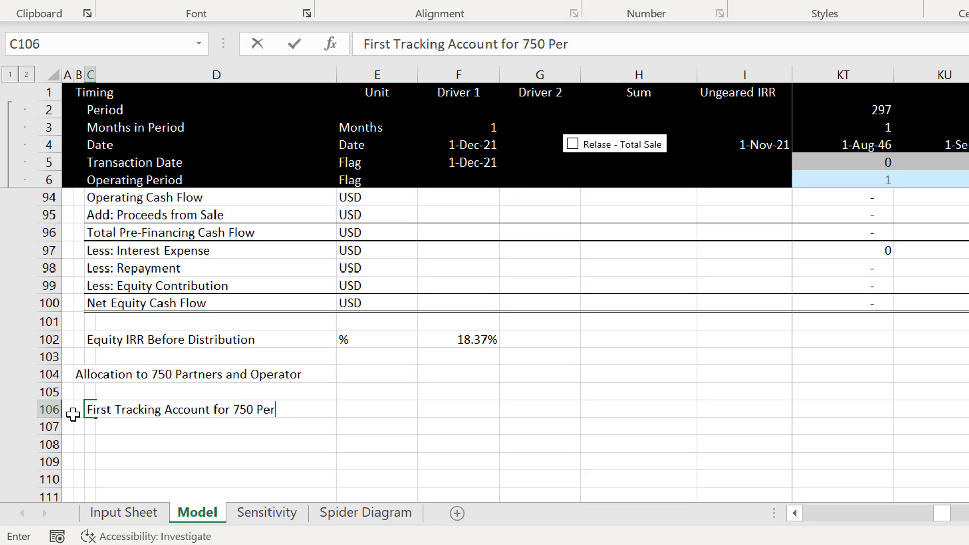
pyautogui.press('BackSpace')
pyautogui.press('BackSpace')
pyautogui.write('artners')
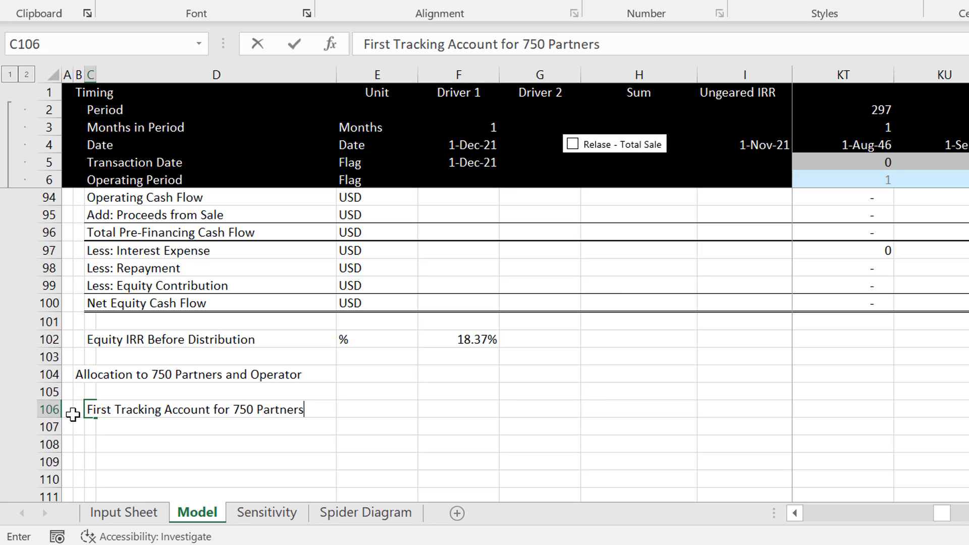
pyautogui.press('Return')
# - Label the first line of the tracking account "Opening Balance" in D107
pyautogui.press('Down')
pyautogui.press('Right')
pyautogui.press('Up')
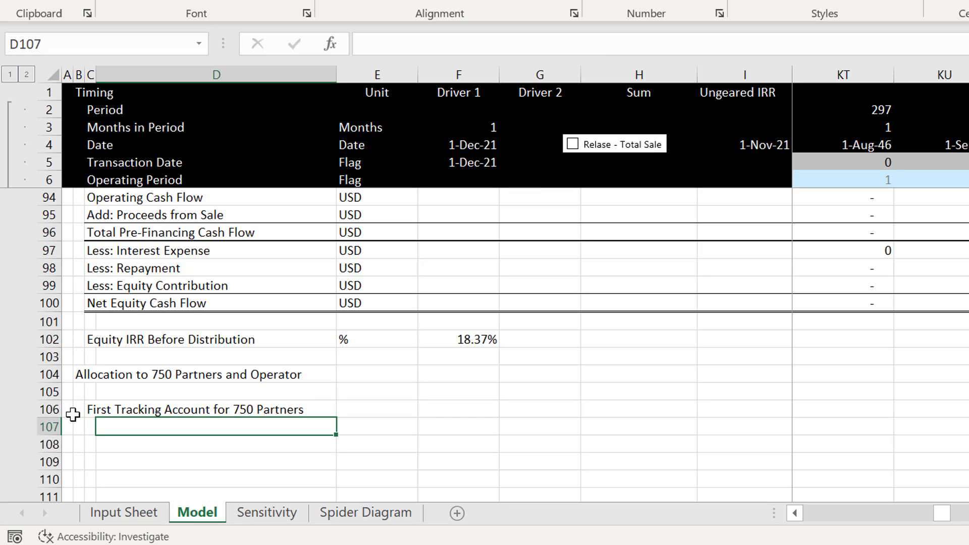
pyautogui.write('Open')
pyautogui.press('BackSpace')
pyautogui.write('eni')
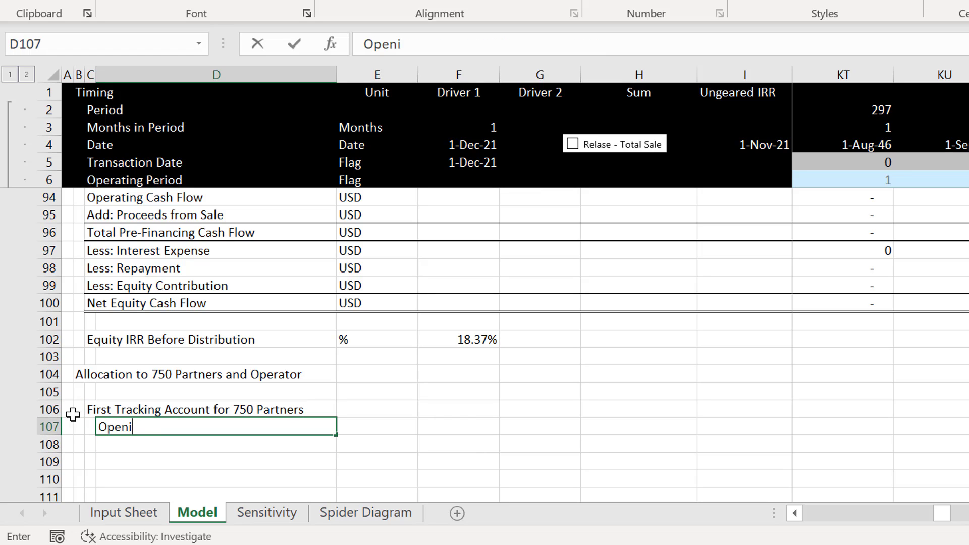
pyautogui.write('ng Balance')
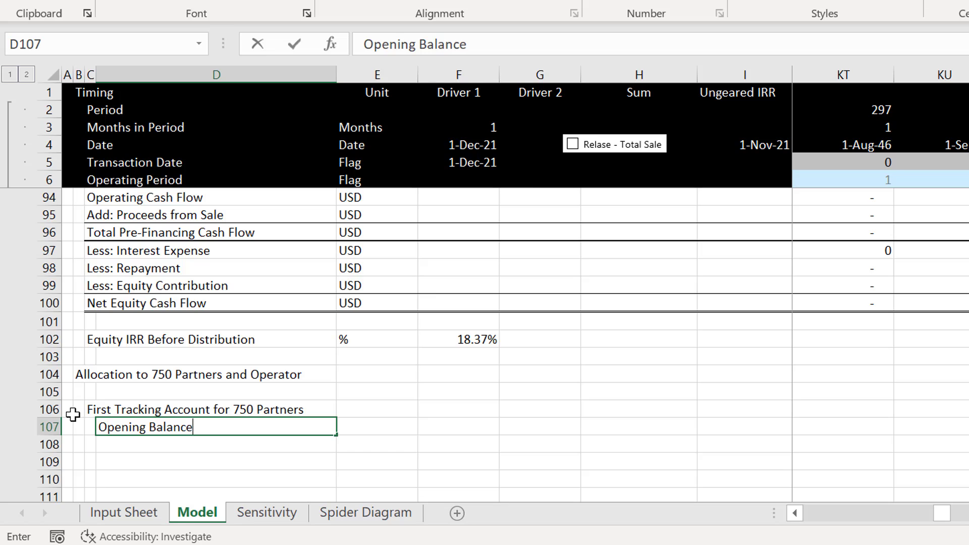
pyautogui.press('Return')
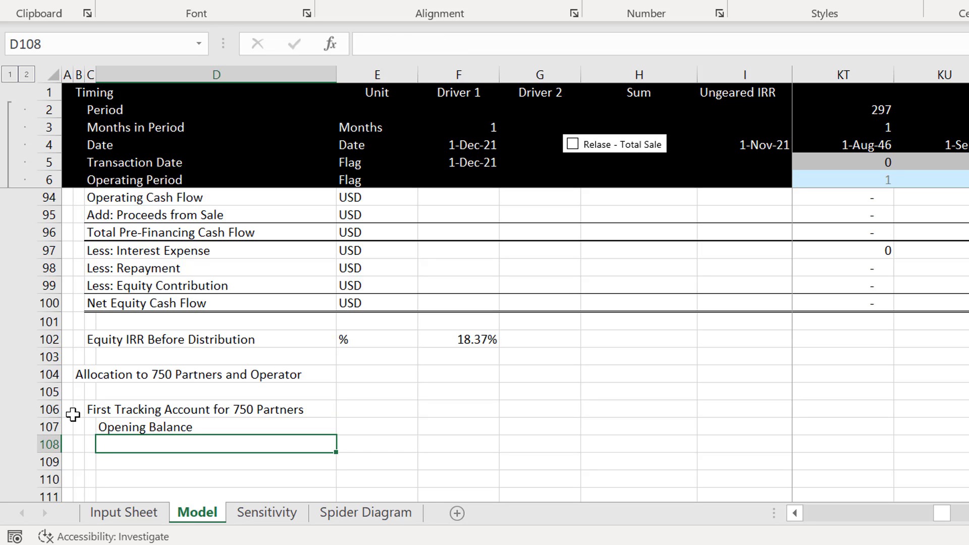
# - Enter the label "Add: Investment" in D108, below Opening Balance
pyautogui.write('Add: ')
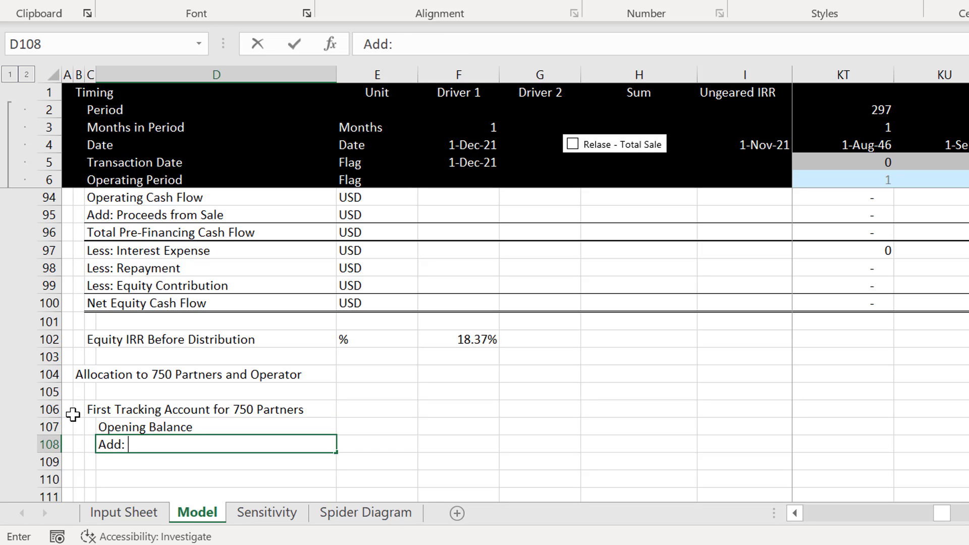
pyautogui.write('Investment')
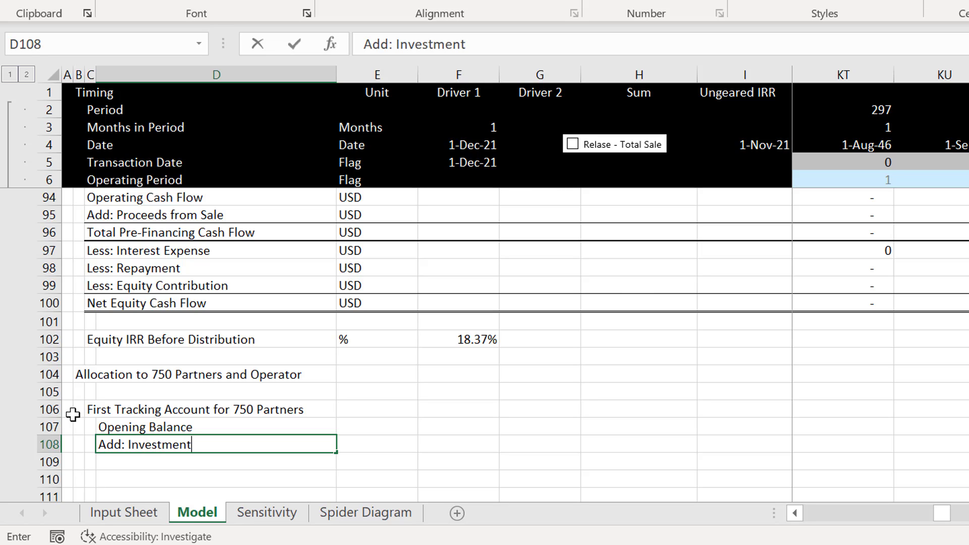
pyautogui.press('Return')
# - Replace the label in D108 with "Add: Cost of Capital"
pyautogui.press('Up')
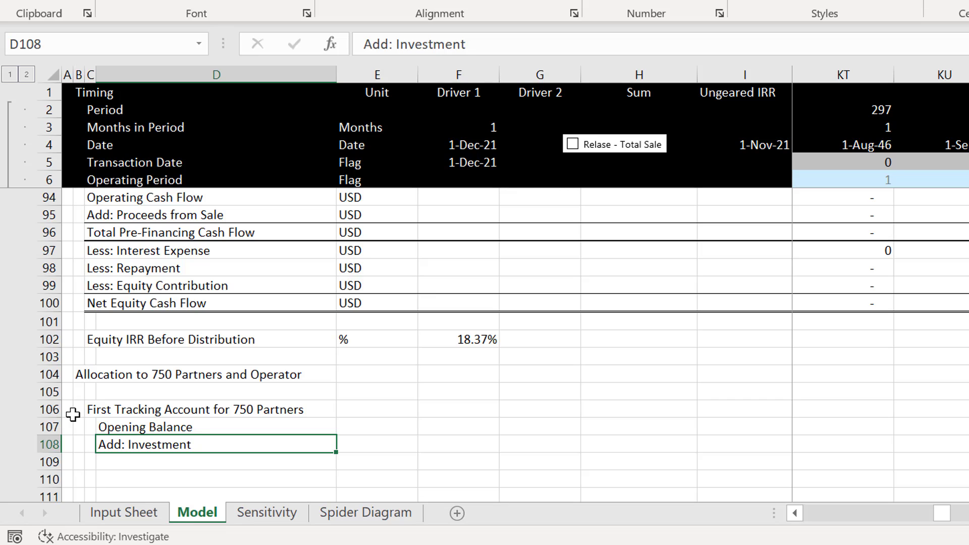
pyautogui.write('Add')
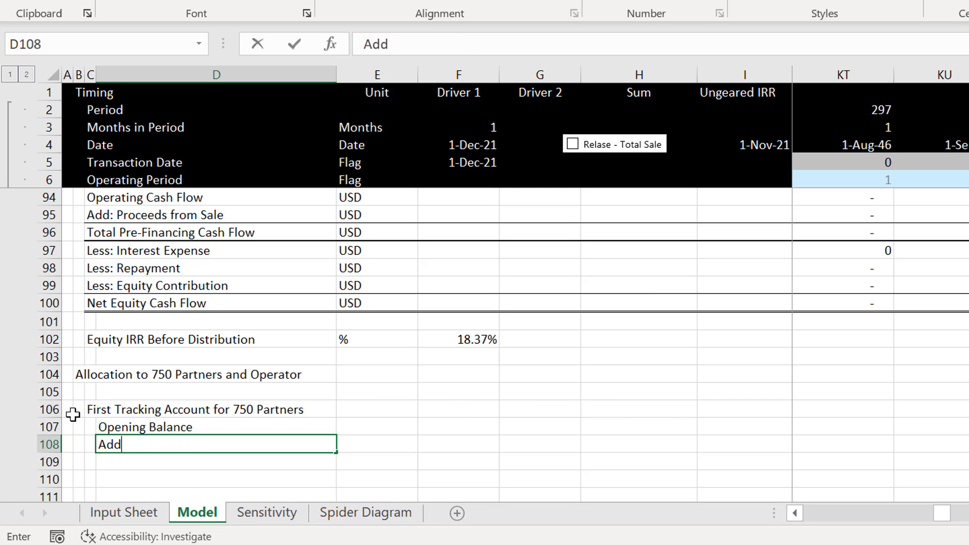
pyautogui.write('; Co')
pyautogui.press('BackSpace')
pyautogui.press('BackSpace')
pyautogui.write('C')
pyautogui.press('BackSpace')
pyautogui.write('Cost of Capital')
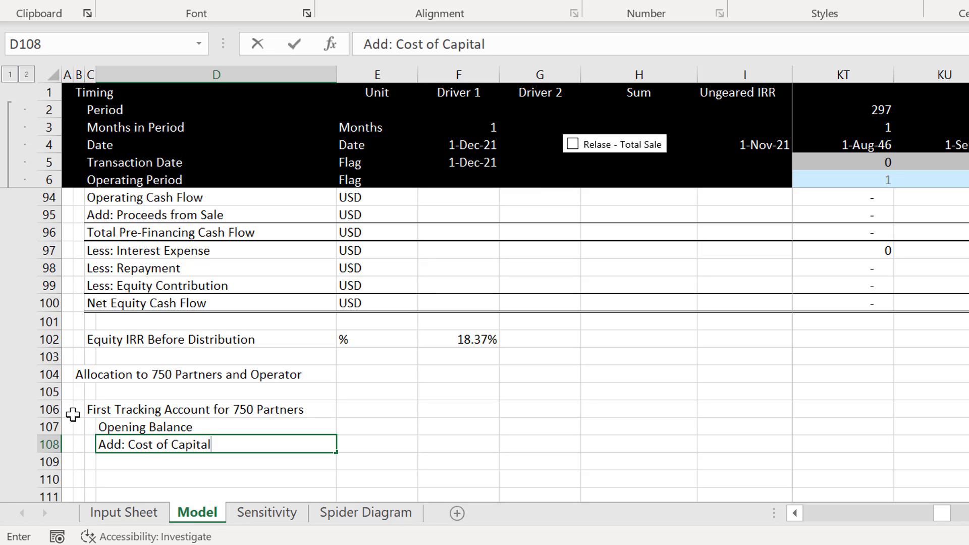
pyautogui.press('Tab')
# - Link the Cost of Capital driver in F108 to the 12% hurdle rate in G51 of the Input Sheet
pyautogui.write('=')
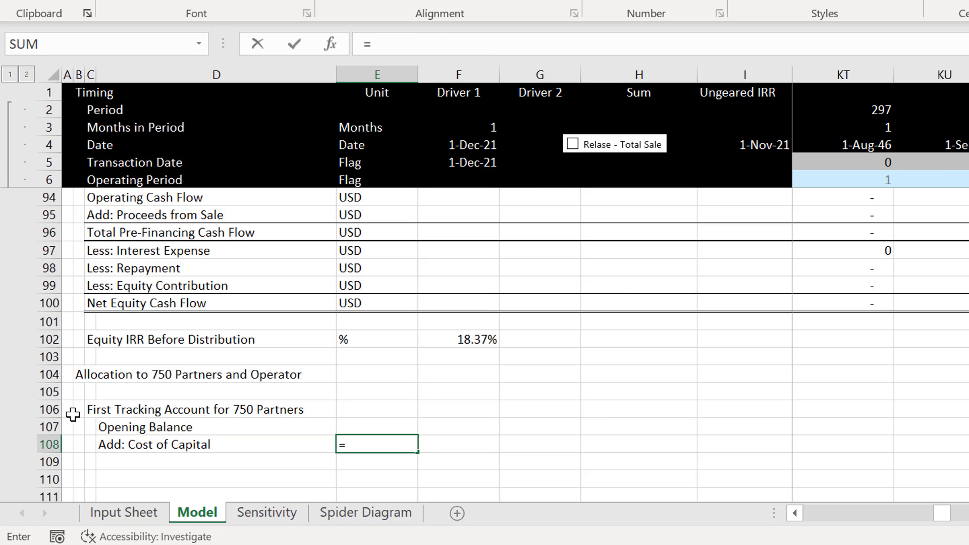
pyautogui.press('Escape')
pyautogui.press('Right')
pyautogui.write('=')
pyautogui.hotkey('ctrl', 'pageup')
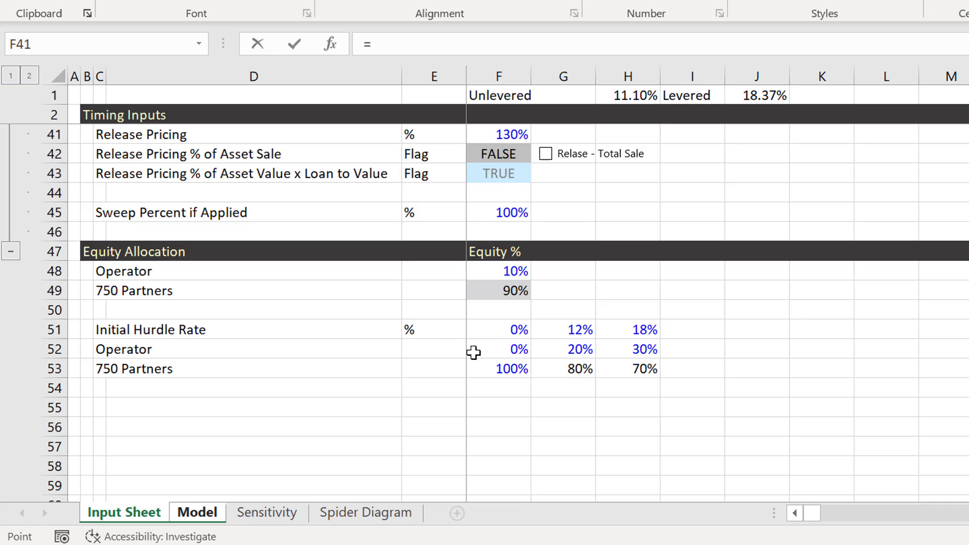
pyautogui.click(582, 332)
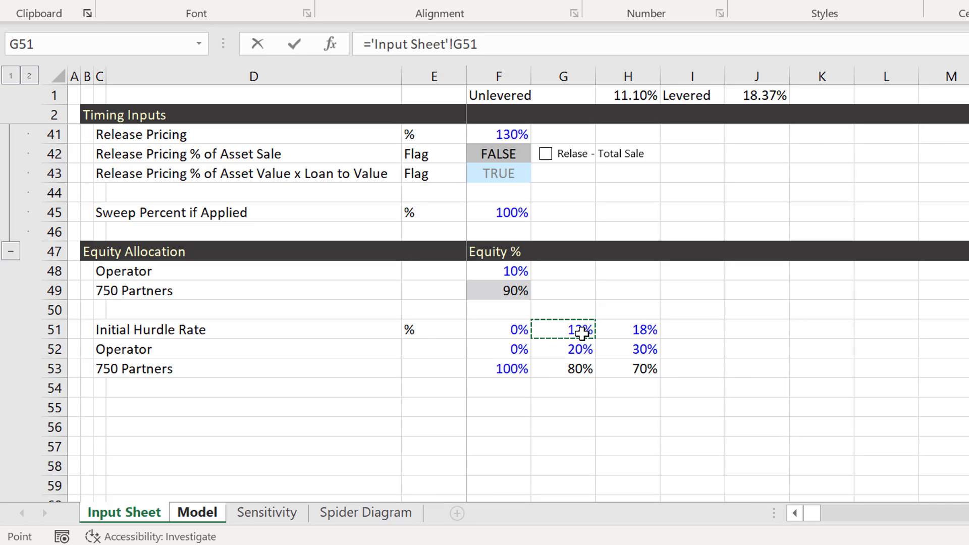
pyautogui.press('Return')
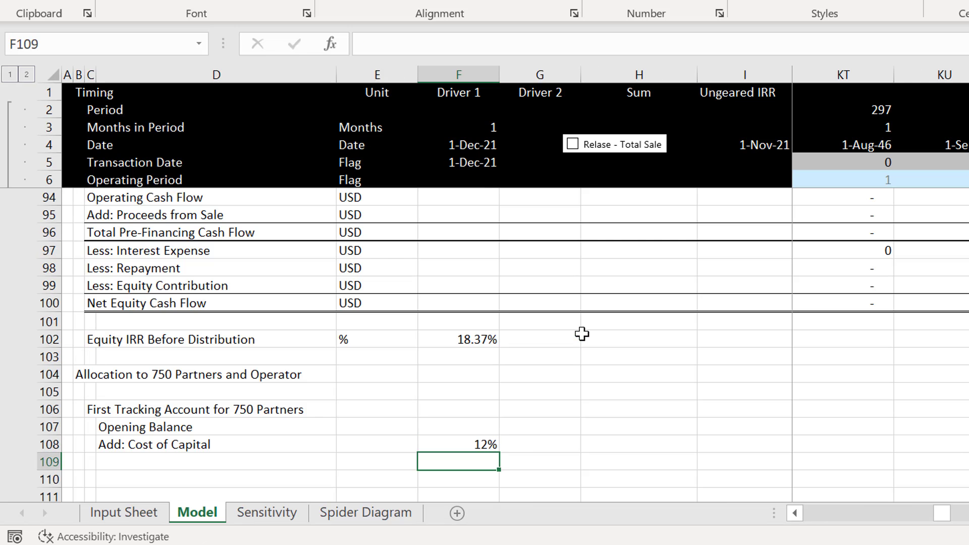
# - Switch to the other Excel workbook and examine the Accrual line under Hurdle #1 on the Waterfall & Returns sheet
pyautogui.press('Up')
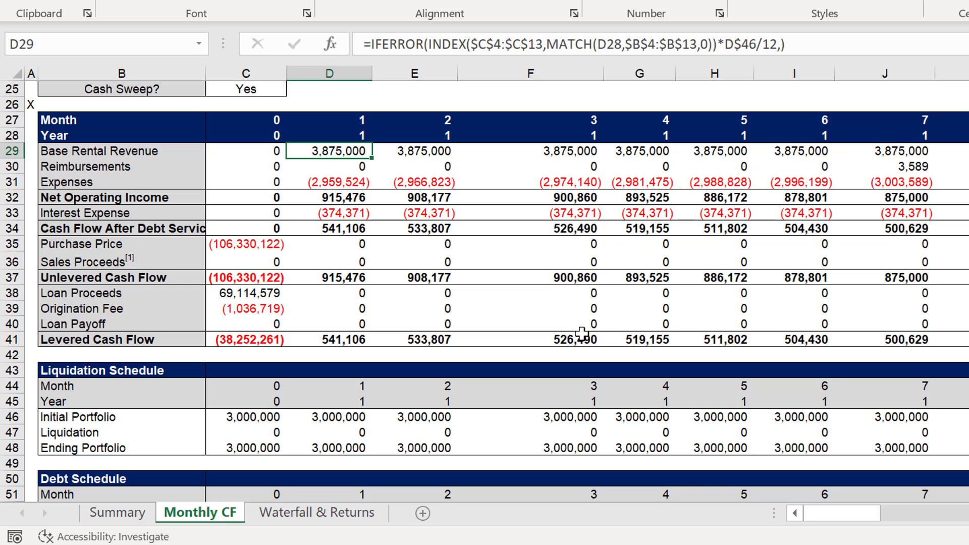
pyautogui.hotkey('ctrl', 'pagedown')
pyautogui.press('Up')
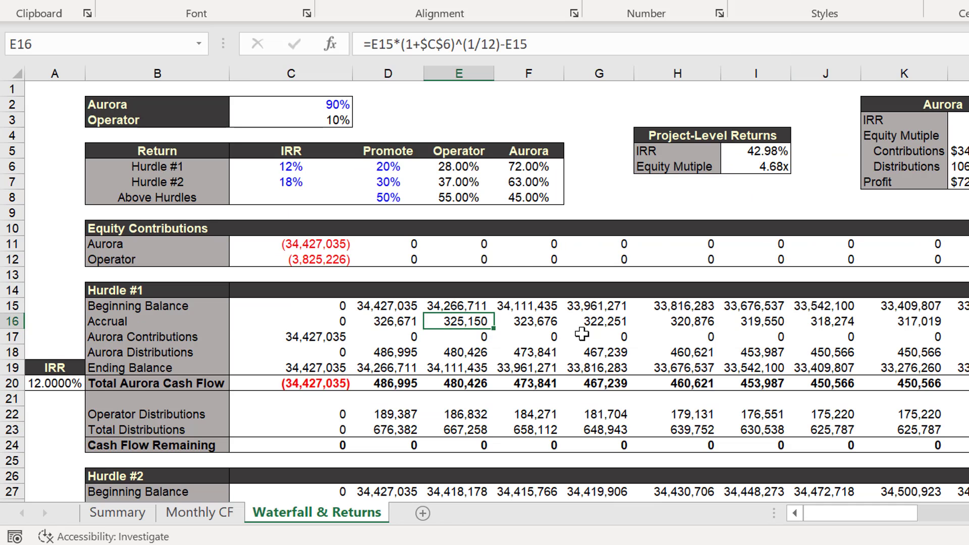
pyautogui.press('Left')
pyautogui.press('Left')
pyautogui.press('Left')
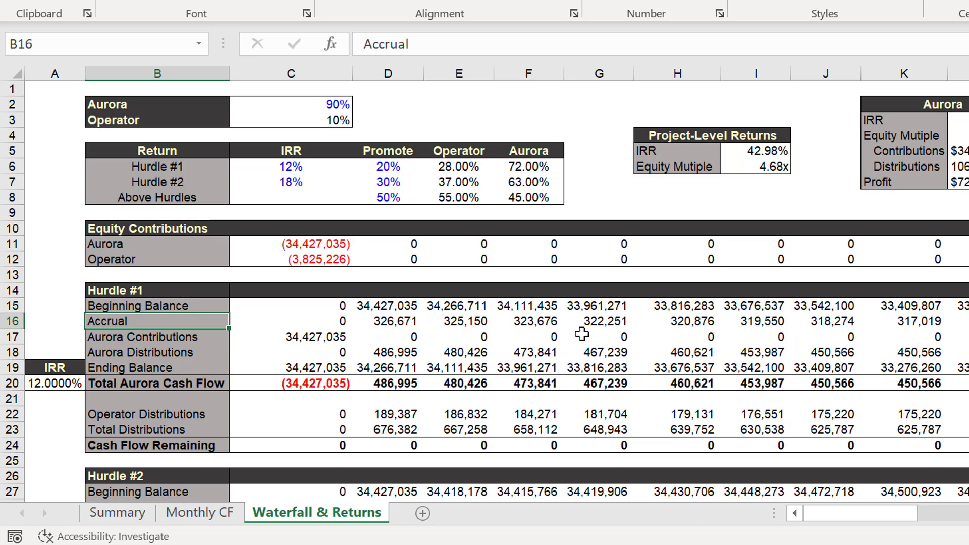
# - Return to the 750 Partners model and enter the label "Add: Contributions" in D109, below Cost of Capital
pyautogui.hotkey('alt', 'Tab')
pyautogui.hotkey('ctrl', 'Left')
pyautogui.press('Down')
pyautogui.press('Left')
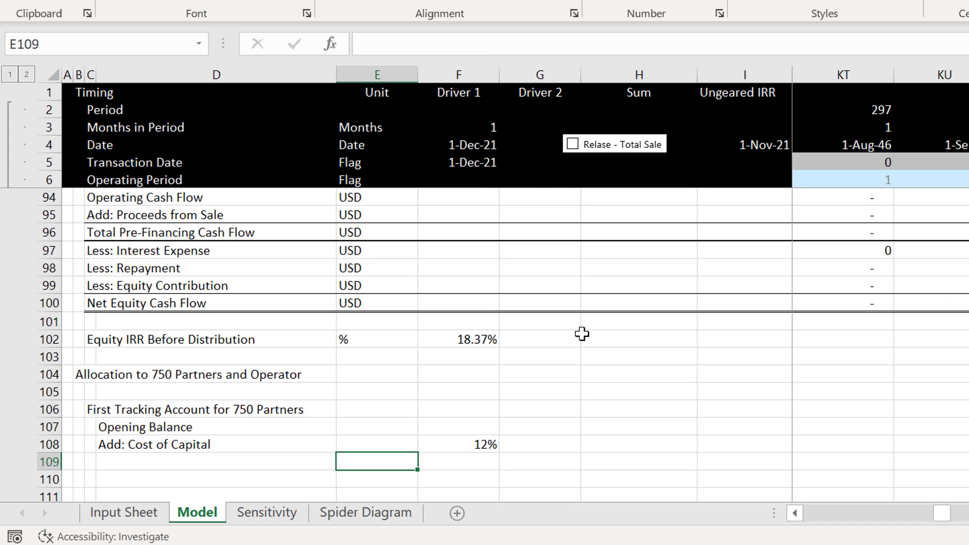
pyautogui.press('Left')
pyautogui.write('Add:')
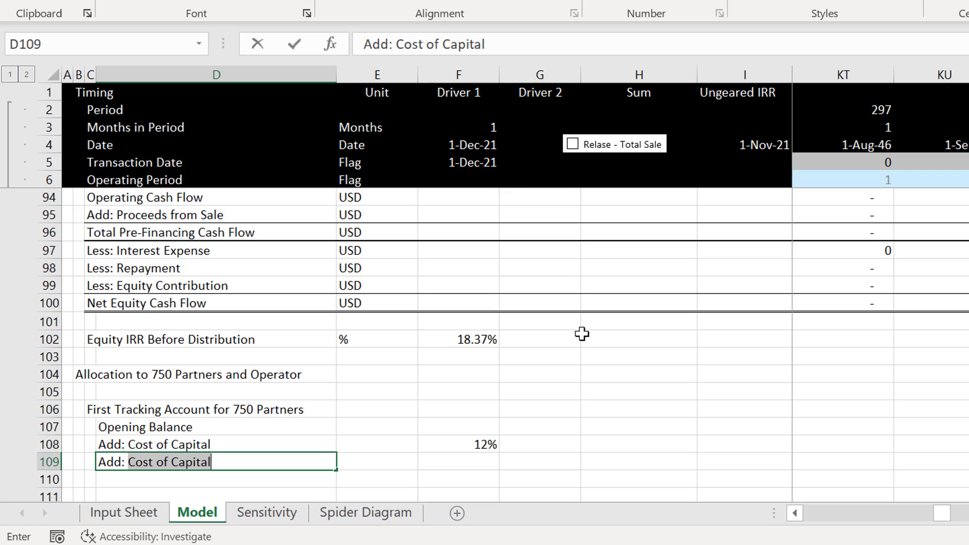
pyautogui.write(' Contributions')
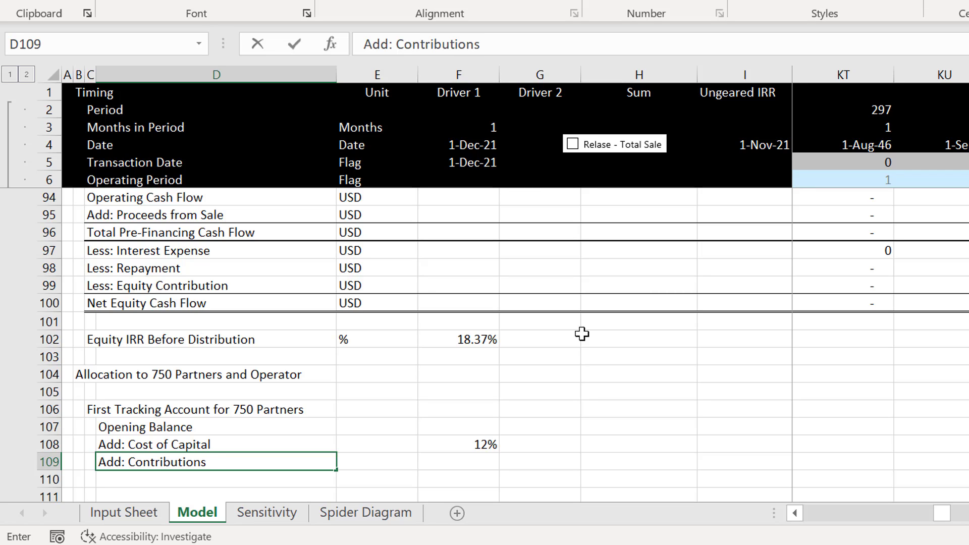
pyautogui.press('Return')
pyautogui.press('Return')
pyautogui.press('Up')
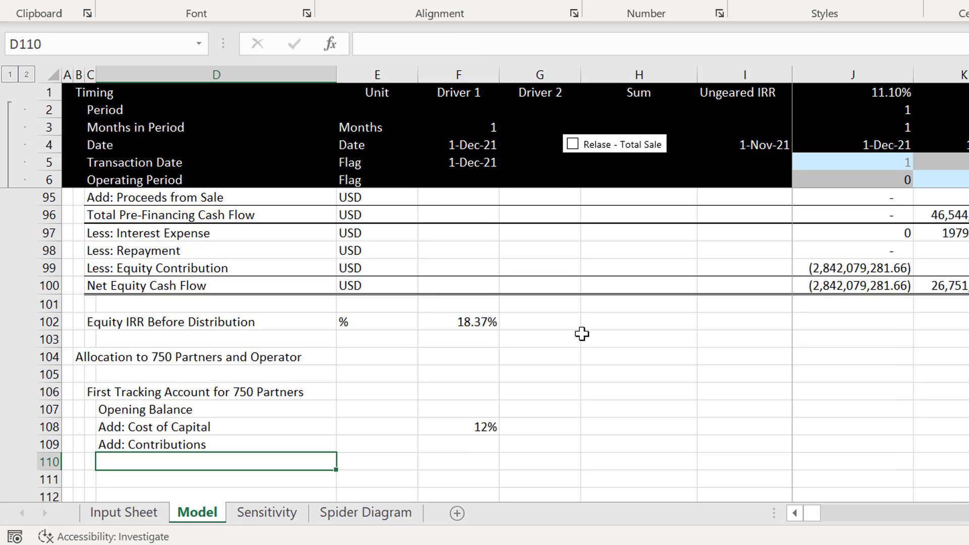
# - Enter the label "Less: Distributions with MIN Function" in D110, below Add: Contributions
pyautogui.write('Less:')
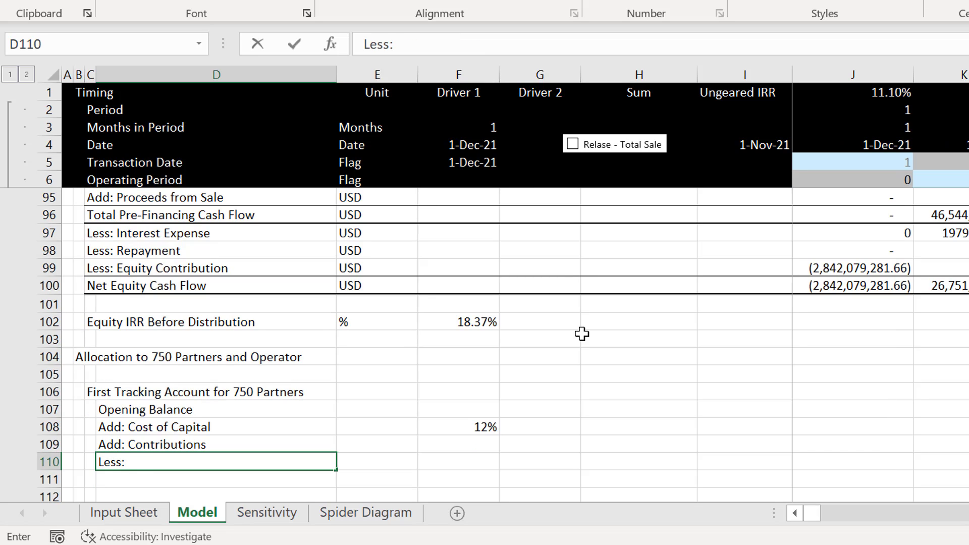
pyautogui.write(' Distribit')
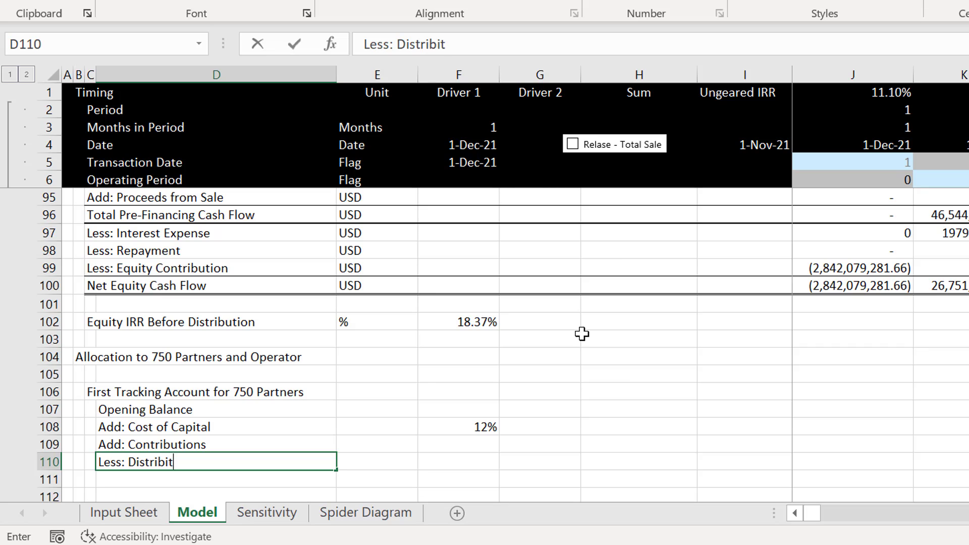
pyautogui.press('BackSpace')
pyautogui.press('BackSpace')
pyautogui.press('BackSpace')
pyautogui.write('bo')
pyautogui.press('BackSpace')
pyautogui.write('utions w')
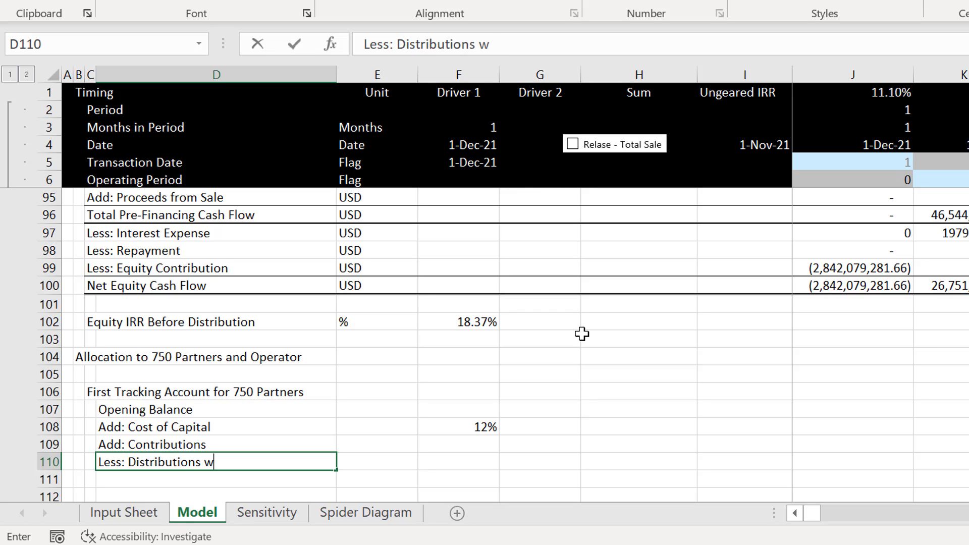
pyautogui.write('ith MIN Function')
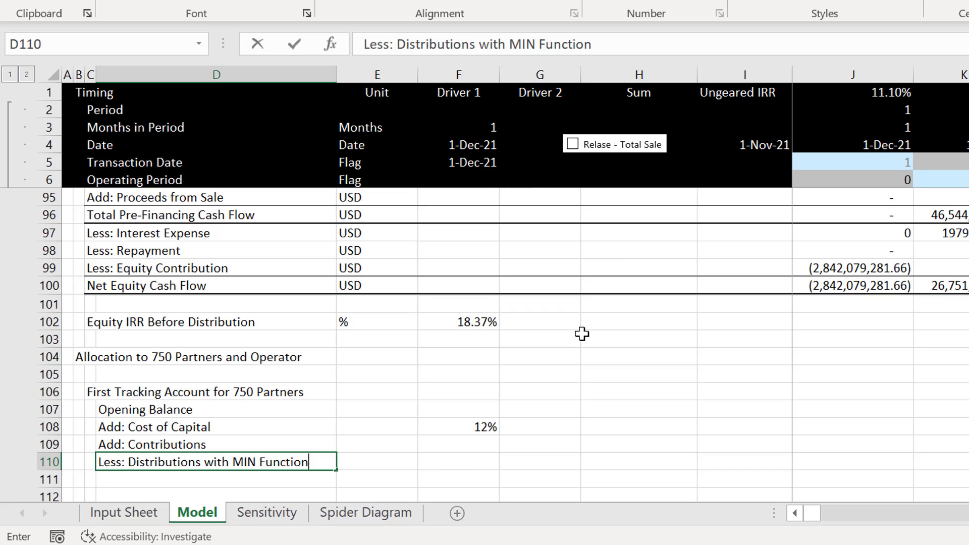
pyautogui.press('Return')
# - Enter the label "Closing Balance" in D111 to finish the tracking account's rows
pyautogui.scroll(-1, 583, 334)
pyautogui.write('Cl')
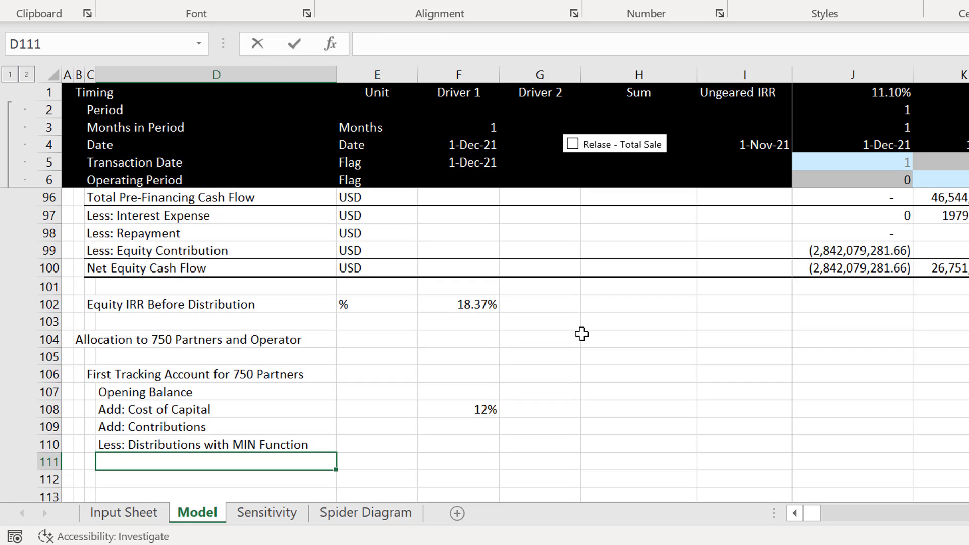
pyautogui.write('osing ')
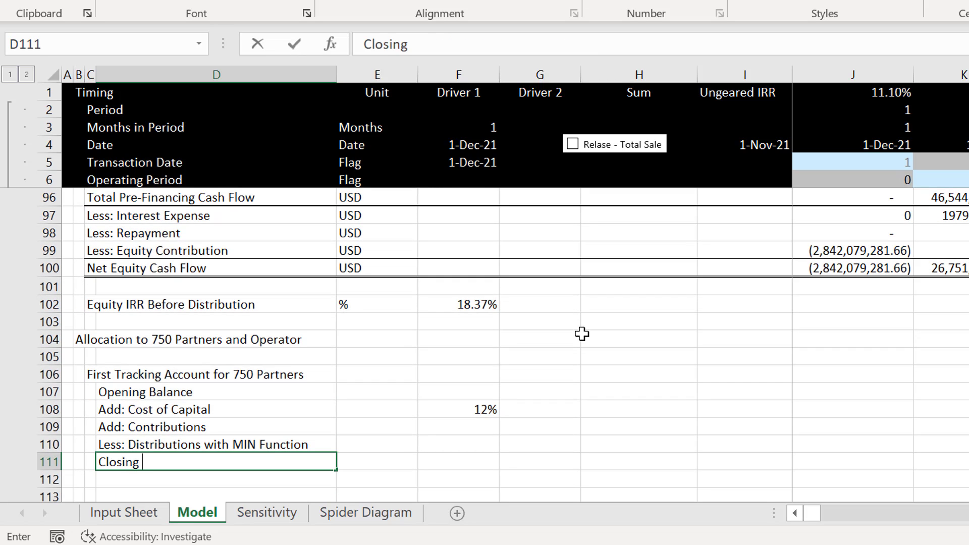
pyautogui.write('Balance')
pyautogui.press('Return')
pyautogui.press('Return')
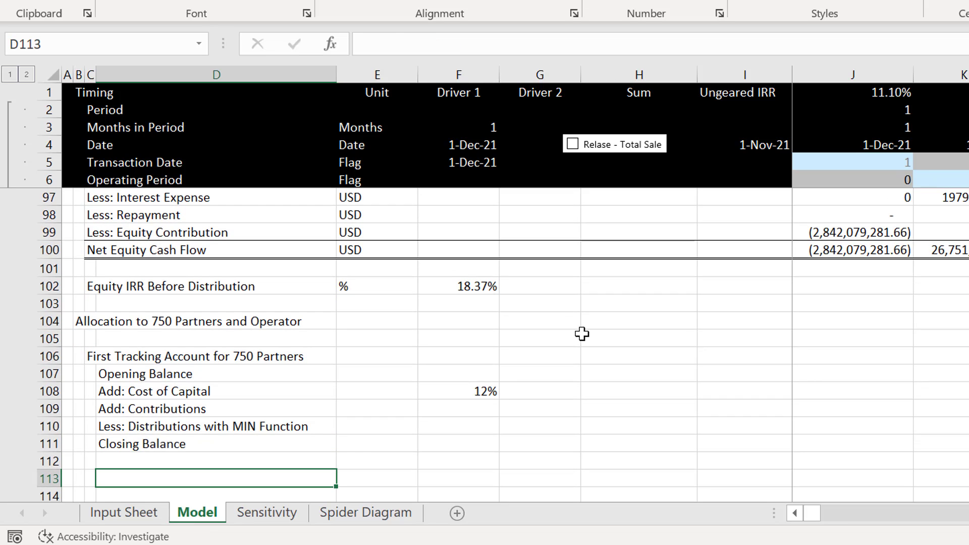
# - Link the distributions driver in F110 to the 750 Partners share in F53 of the Input Sheet
pyautogui.press('Up')
pyautogui.press('Up')
pyautogui.press('Up')
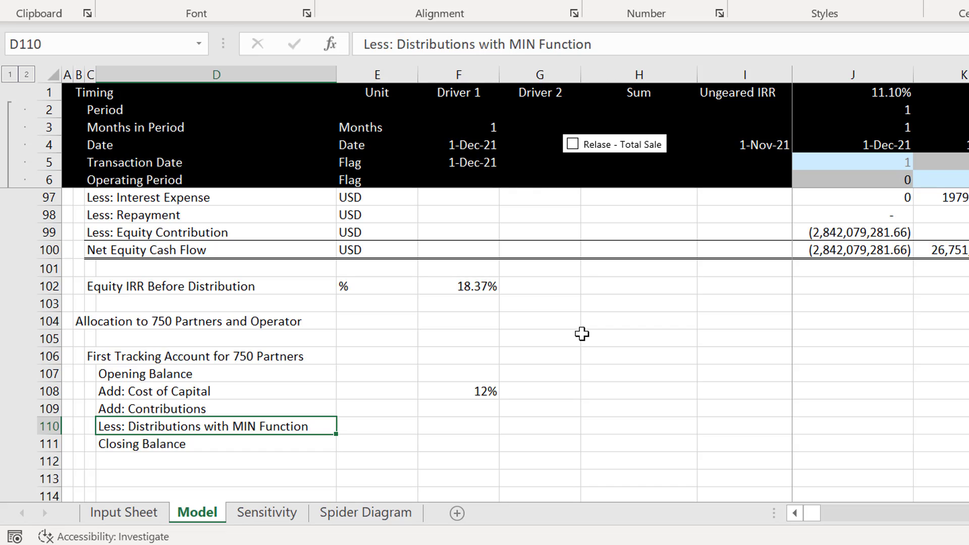
pyautogui.press('Right')
pyautogui.press('Right')
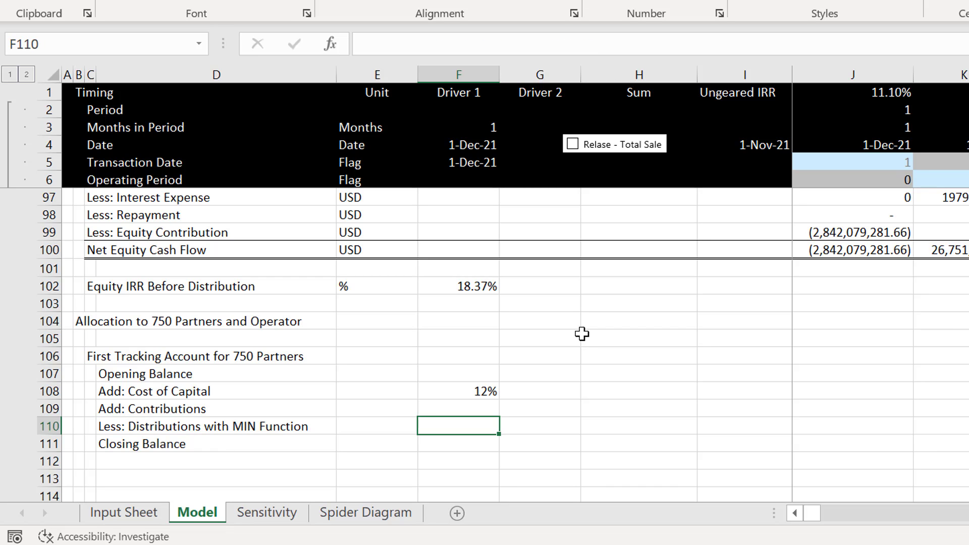
pyautogui.write('=')
pyautogui.hotkey('ctrl', 'pageup')
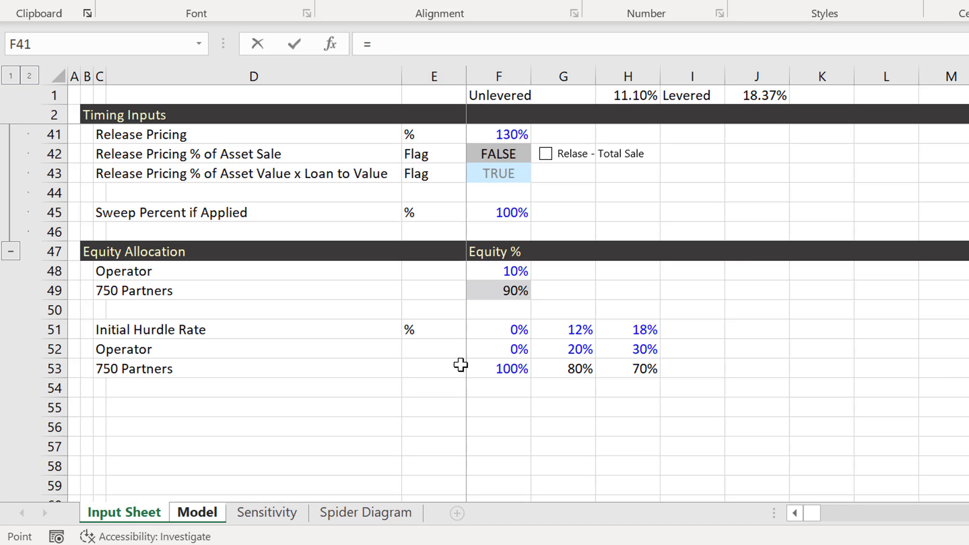
pyautogui.click(495, 371)
pyautogui.press('Return')
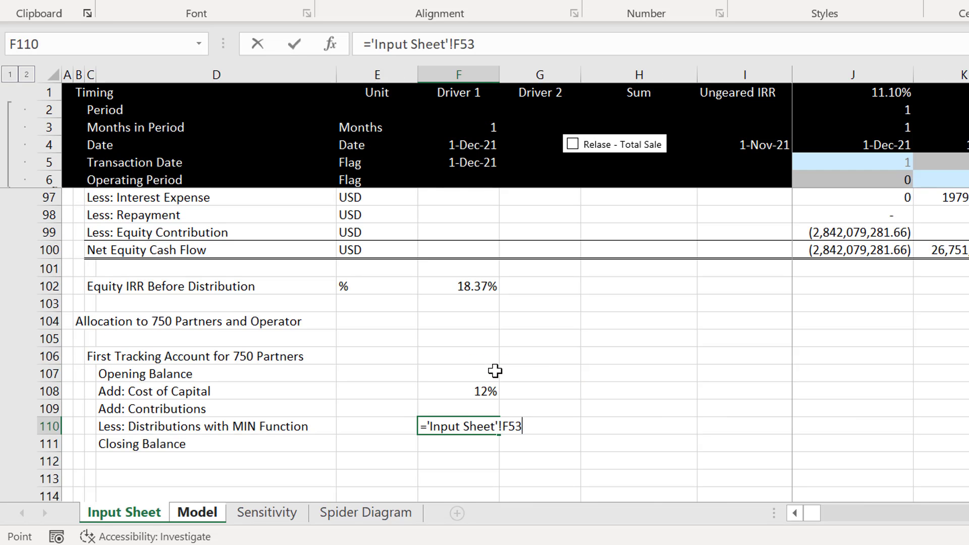
# - Enter the label "IRR Checks" in C113, two rows below Closing Balance
pyautogui.press('Down')
pyautogui.press('Down')
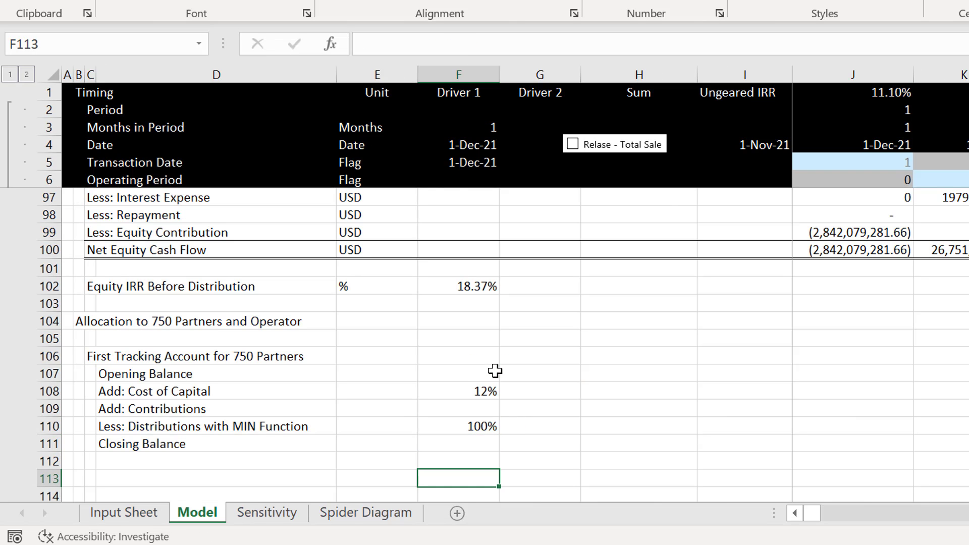
pyautogui.press('Left')
pyautogui.press('Left')
pyautogui.press('Left')
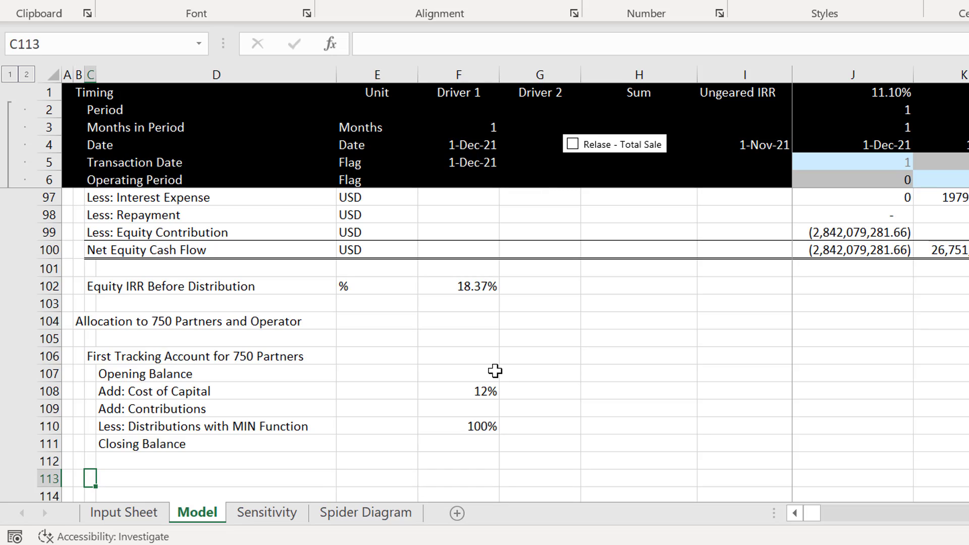
pyautogui.write('IRR')
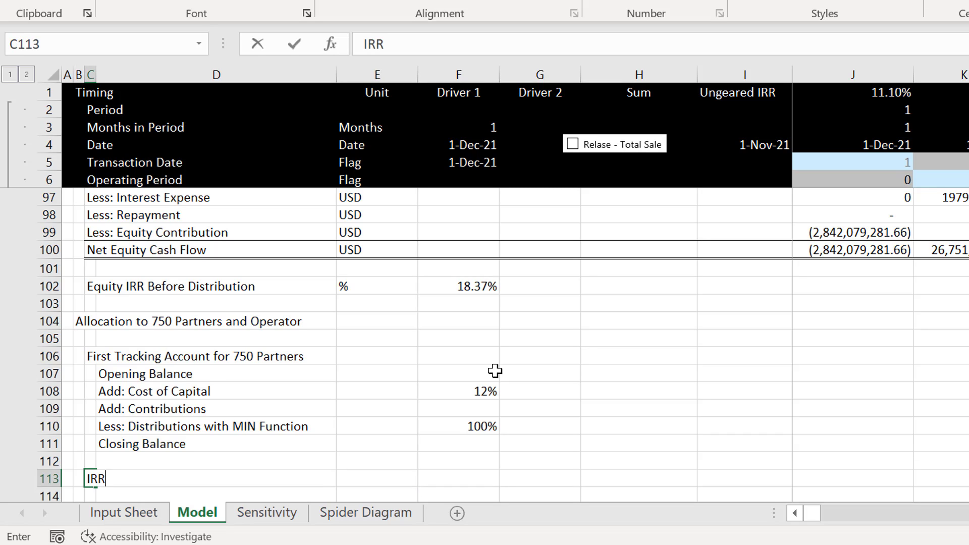
pyautogui.write(' Chec')
pyautogui.press('BackSpace')
pyautogui.write('ecks')
pyautogui.press('Return')
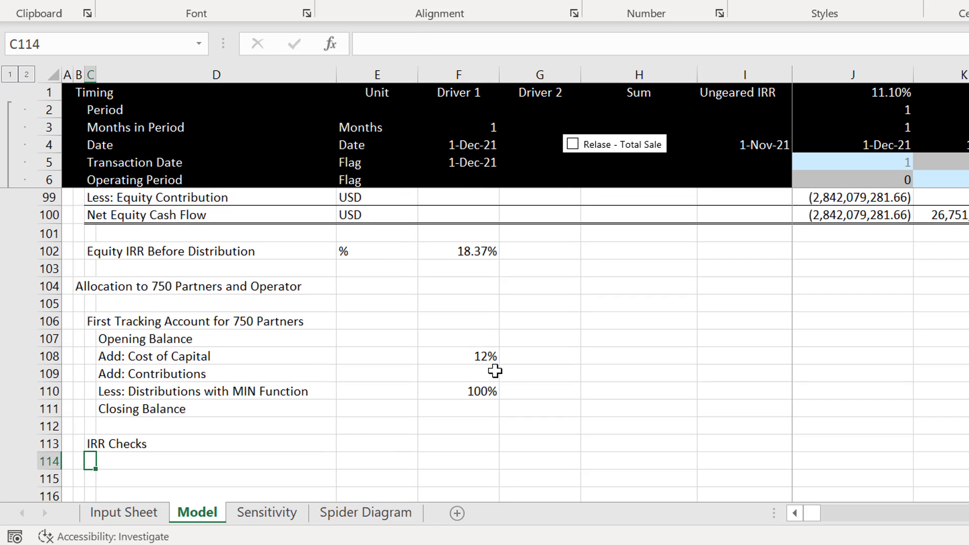
# - Move the "IRR Checks" label from C113 to D113 to align it with the account rows
pyautogui.press('Up')
pyautogui.press('Up')
pyautogui.press('Down')
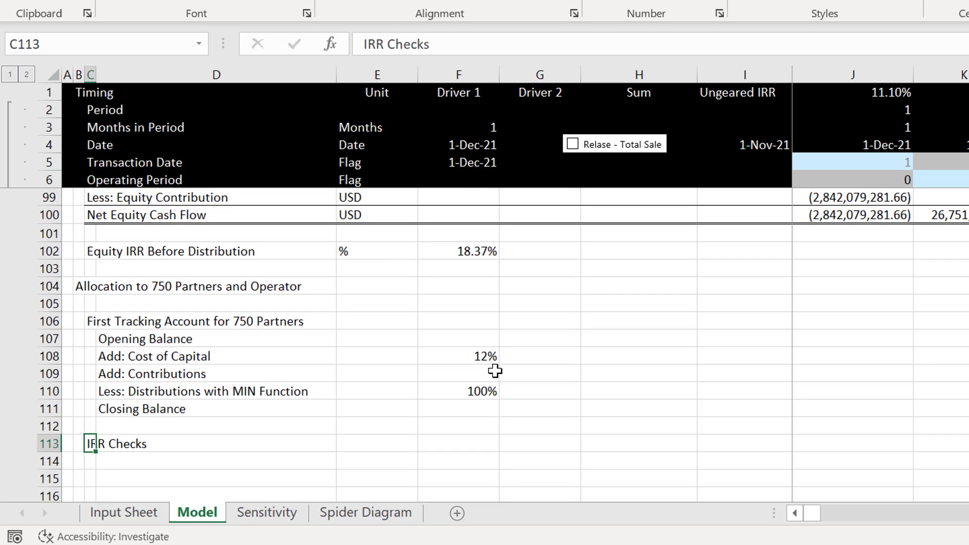
pyautogui.hotkey('ctrl', 'x')
pyautogui.press('Right')
pyautogui.hotkey('ctrl', 'v')
pyautogui.press('Left')
pyautogui.press('Down')
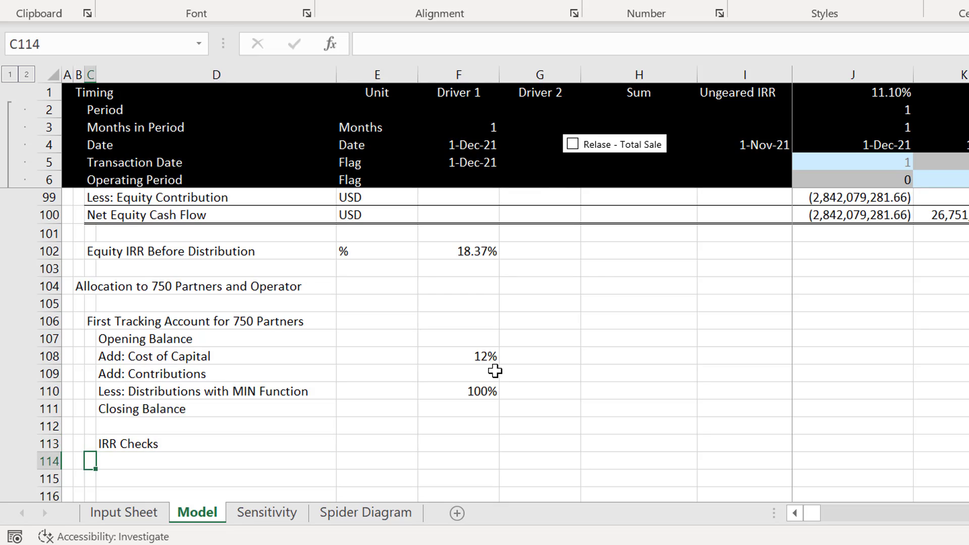
# - Enter the label "Cash Flow to 1st Tranche" in D114, below IRR Checks
pyautogui.press('Right')
pyautogui.write('Cash ')
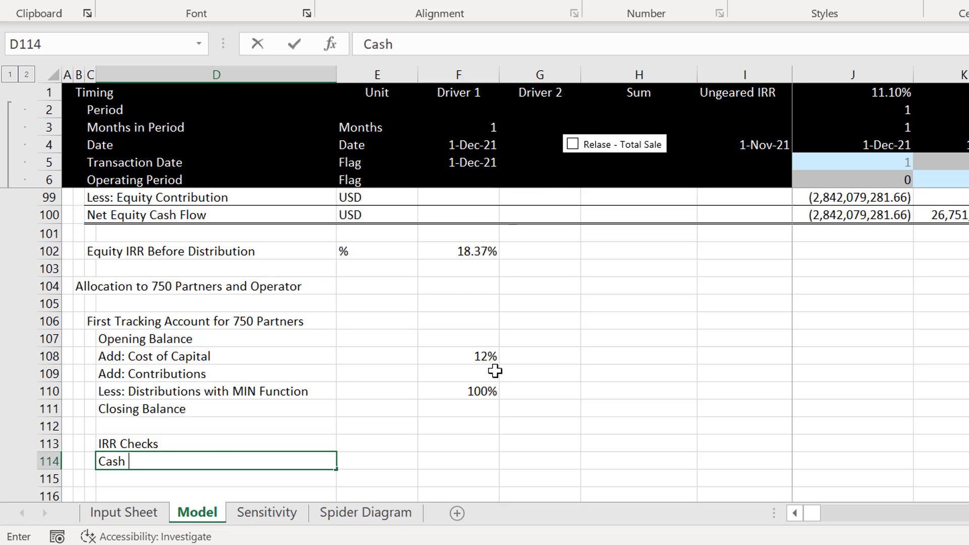
pyautogui.write('Flow too')
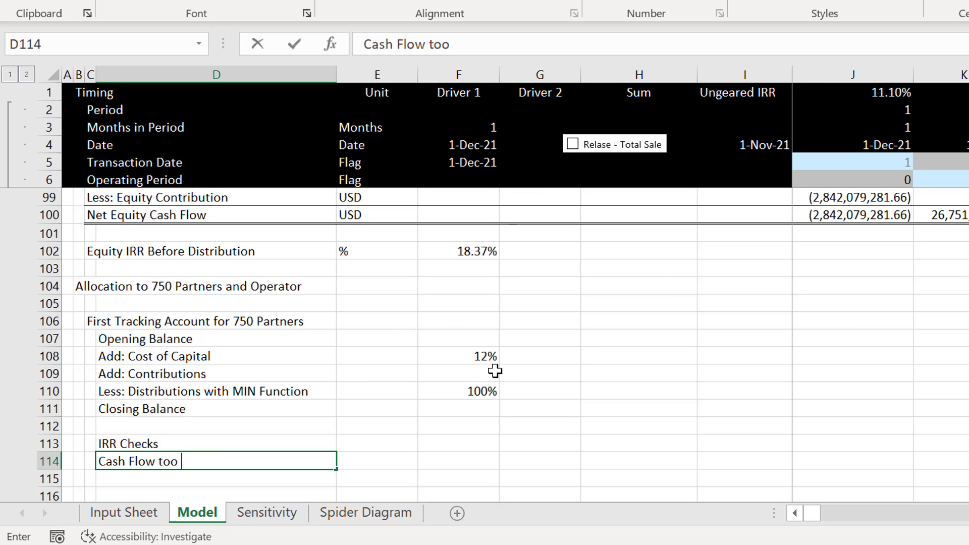
pyautogui.press('BackSpace')
pyautogui.press('BackSpace')
pyautogui.write('1st Tranche')
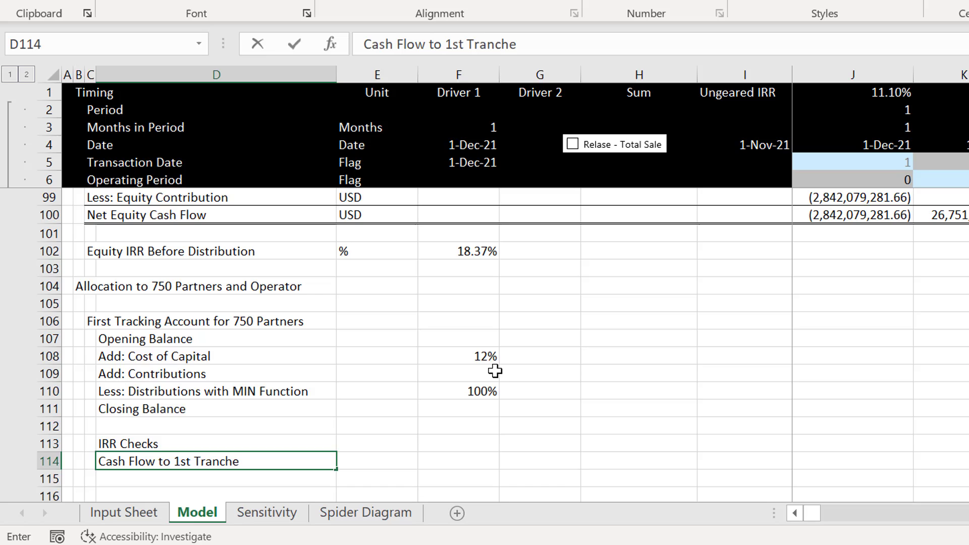
pyautogui.hotkey('ctrl', 'Return')
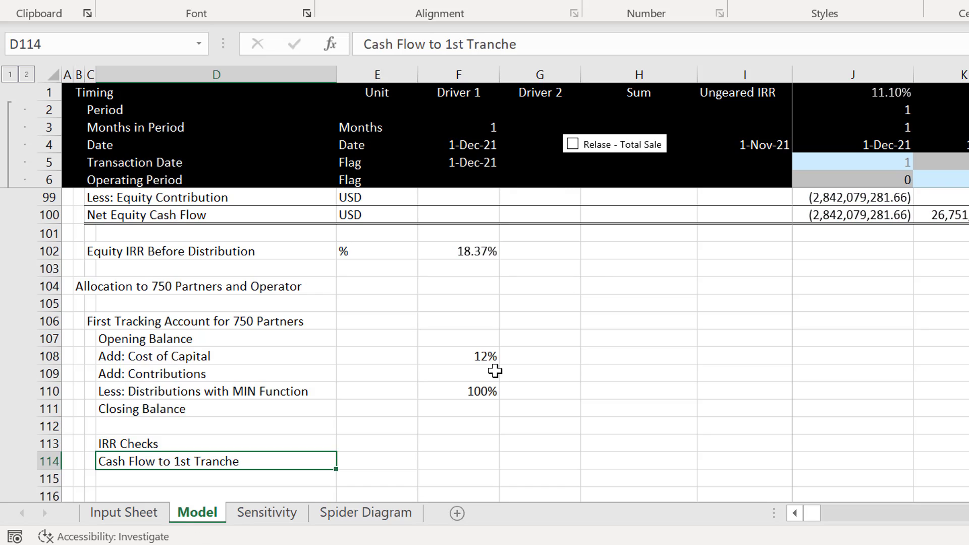
pyautogui.press('Up')
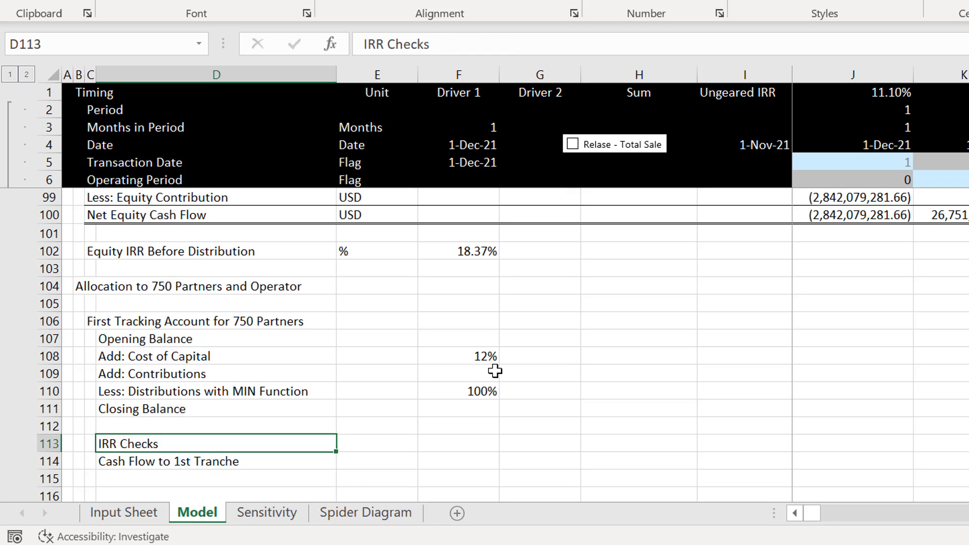
pyautogui.press('Up')
pyautogui.press('Up')
pyautogui.press('Up')
pyautogui.press('Right')
pyautogui.press('Right')
pyautogui.press('Right')
pyautogui.press('Right')
pyautogui.press('Right')
pyautogui.press('Right')
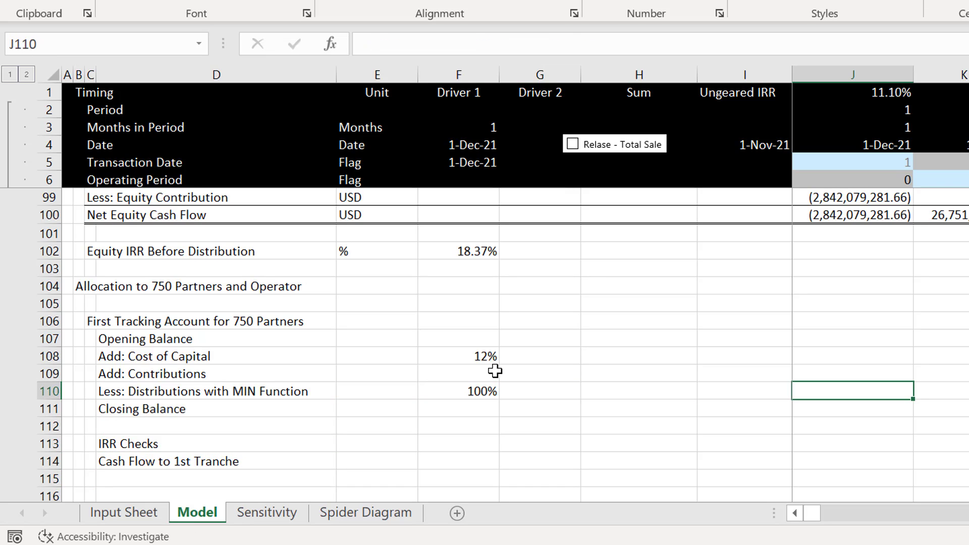
pyautogui.press('Right')
pyautogui.press('Left')
pyautogui.press('Left')
pyautogui.press('Left')
pyautogui.press('Left')
pyautogui.press('Left')
pyautogui.press('Left')
pyautogui.press('Left')
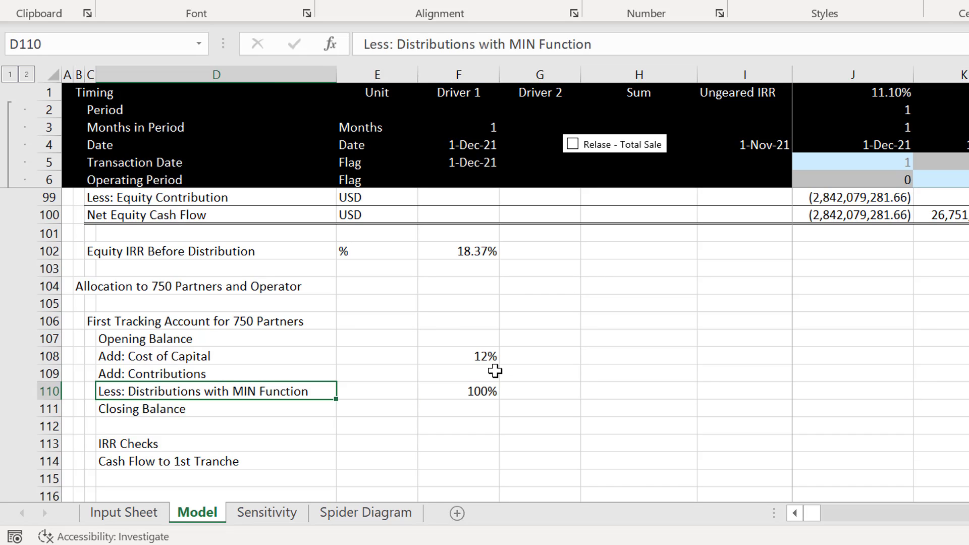
pyautogui.press('Left')
pyautogui.press('Down')
pyautogui.press('Down')
pyautogui.press('Down')
pyautogui.press('Down')
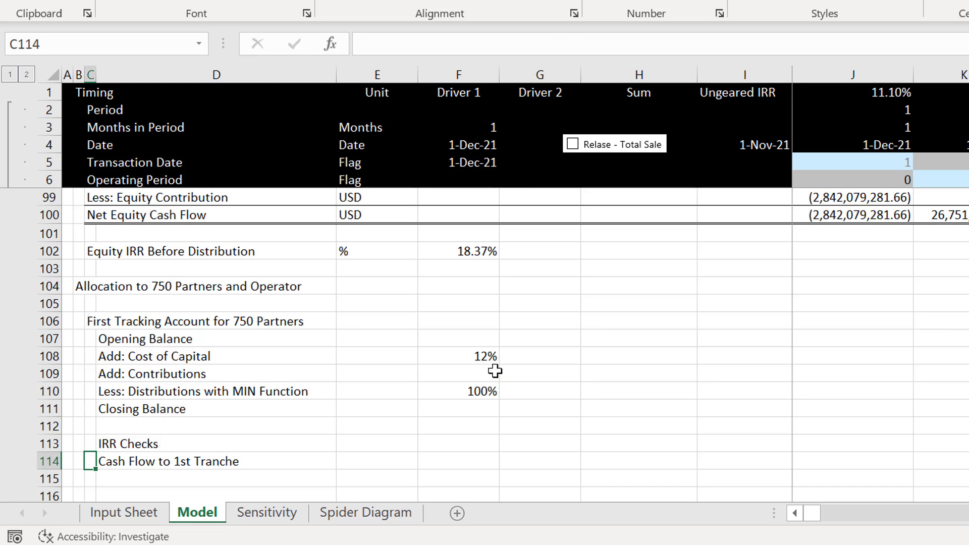
# - Try to move the "IRR Checks" label from D113 to D114, and undo the move
pyautogui.press('Right')
pyautogui.press('Down')
pyautogui.press('Down')
pyautogui.press('Up')
pyautogui.press('Up')
pyautogui.press('Up')
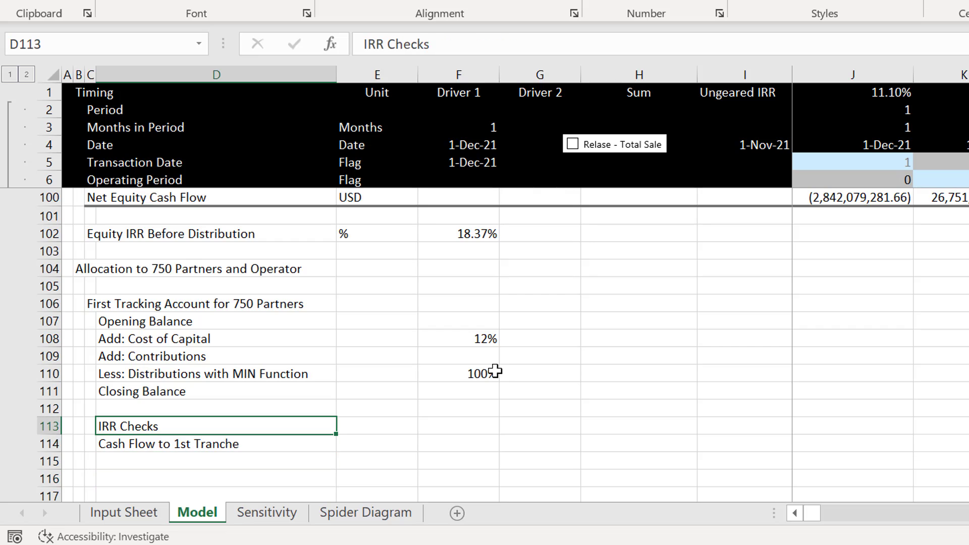
pyautogui.hotkey('ctrl', 'x')
pyautogui.press('Down')
pyautogui.press('Return')
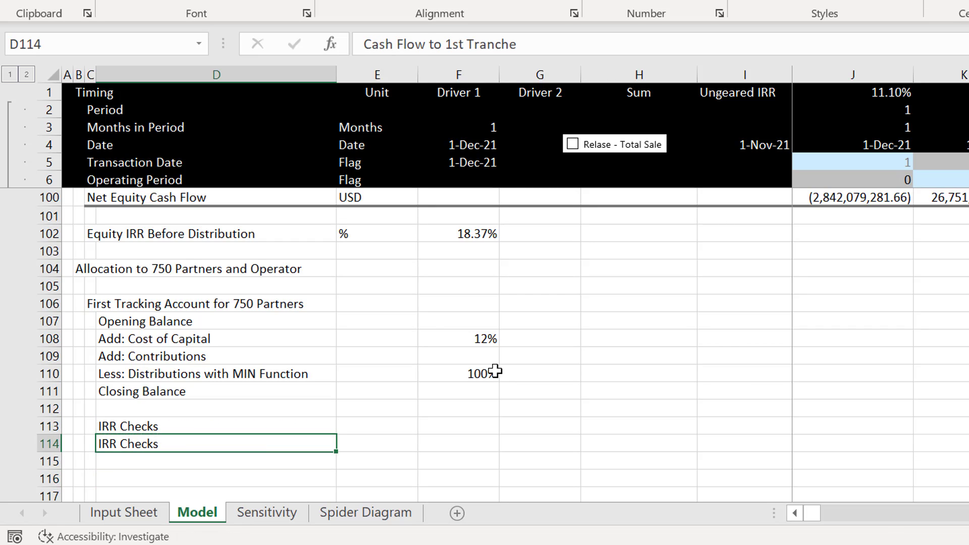
pyautogui.hotkey('ctrl', 'z')
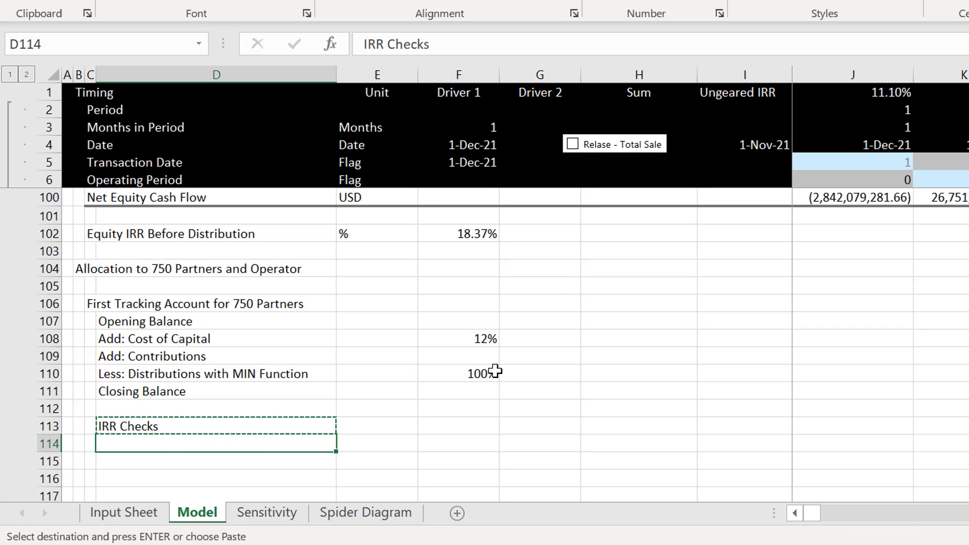
pyautogui.hotkey('ctrl', 'z')
pyautogui.press('Escape')
# - Move the "IRR Checks" label from D113 to D115, below Cash Flow to 1st Tranche
pyautogui.press('Up')
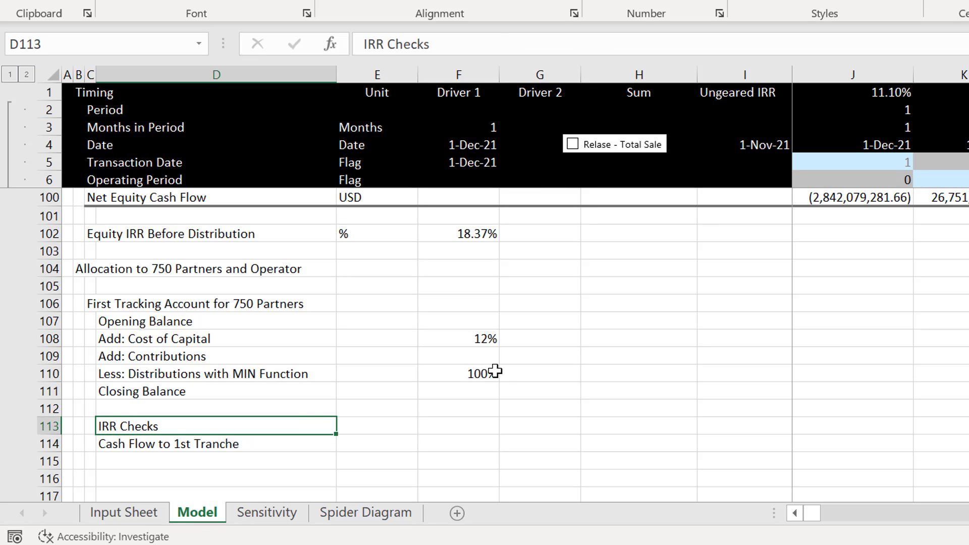
pyautogui.hotkey('ctrl', 'x')
pyautogui.press('Down')
pyautogui.press('Down')
pyautogui.press('Return')
pyautogui.press('Up')
pyautogui.press('Up')
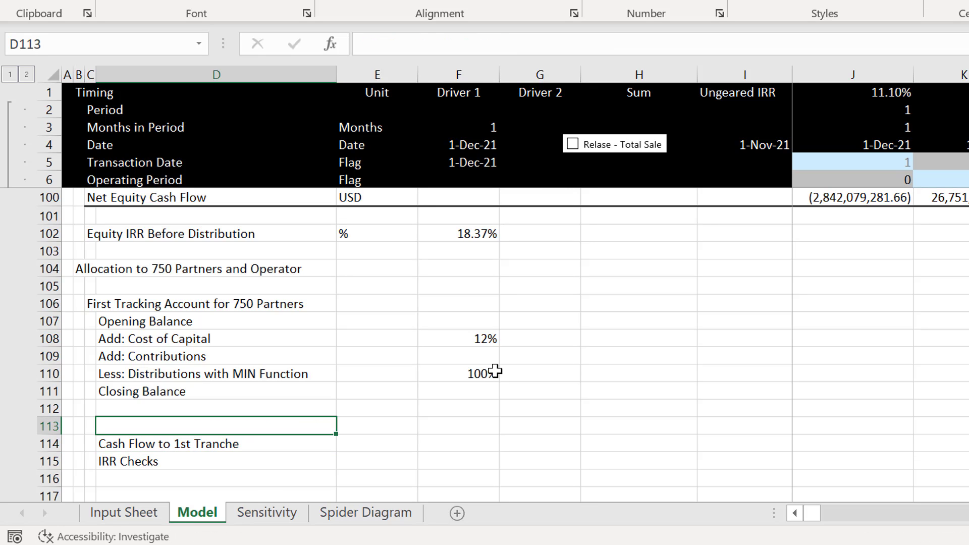
# - Delete the empty row 113 and shorten the label below Cash Flow to 1st Tranche to "IRR Check"
pyautogui.hotkey('shift', 'space')
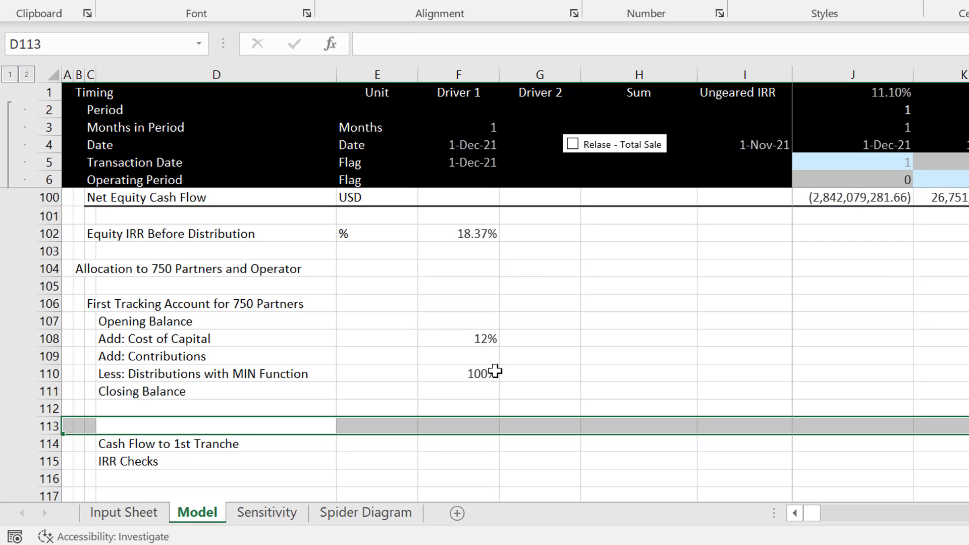
pyautogui.hotkey('ctrl', '-')
pyautogui.press('Down')
pyautogui.press('F2')
pyautogui.press('BackSpace')
pyautogui.press('Return')
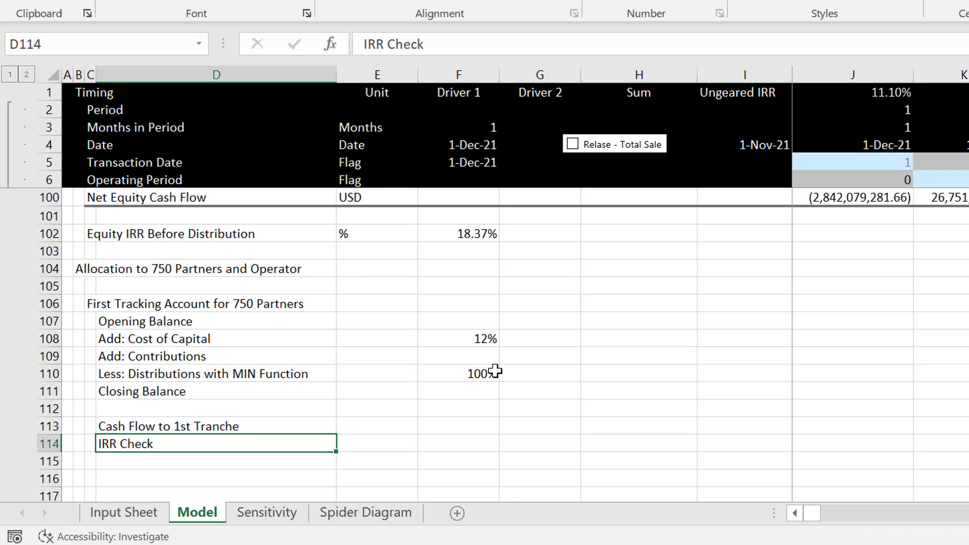
# - Switch to the other Excel workbook and examine the IRR formula beside Total Aurora Cash Flow on the Waterfall & Returns sheet
pyautogui.hotkey('ctrl', 'Tab')
pyautogui.hotkey('ctrl', 'Tab')
pyautogui.hotkey('ctrl', 'Tab')
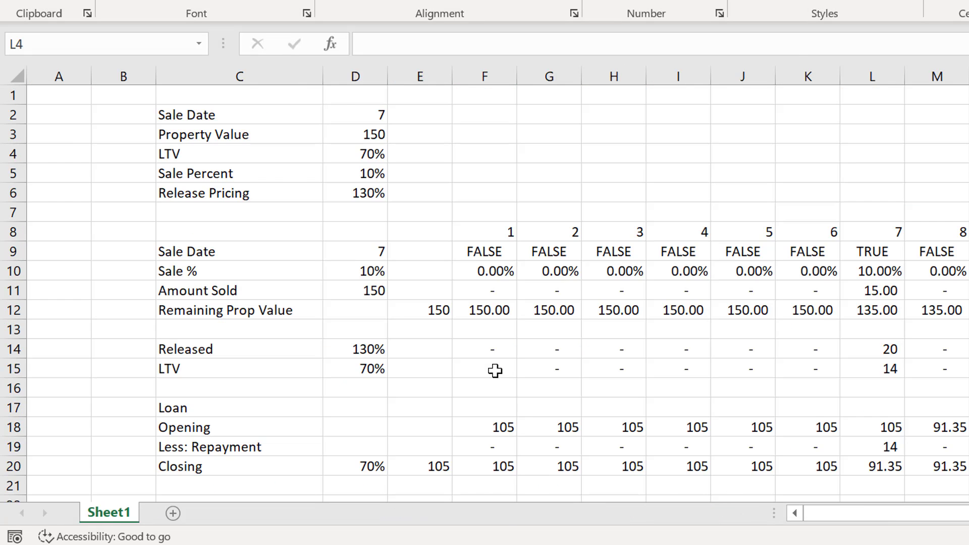
pyautogui.press('Down')
pyautogui.press('Down')
pyautogui.press('Down')
pyautogui.press('Down')
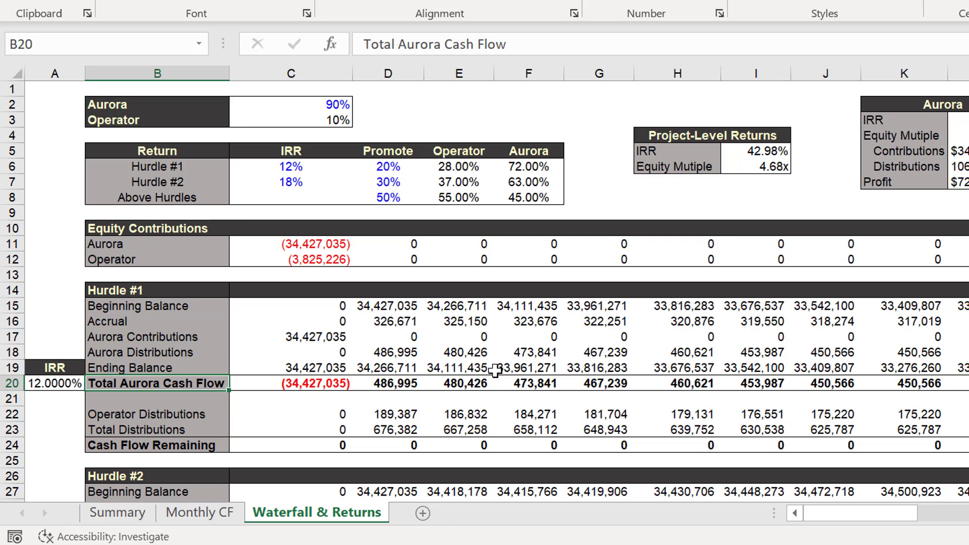
pyautogui.press('Left')
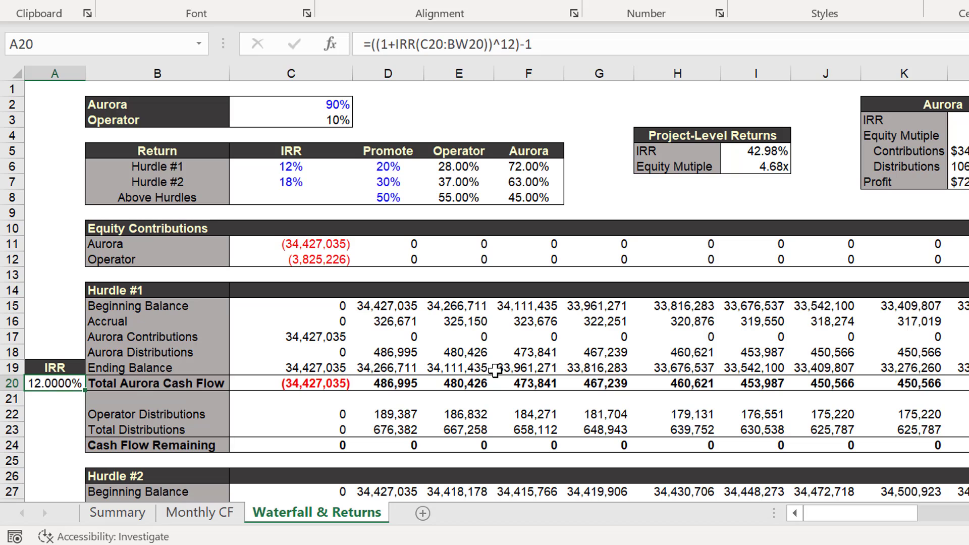
# - Inspect the cell references of the IRR formula in A20, and switch back to the Model sheet of the real estate workbook
pyautogui.press('F2')
pyautogui.press('Escape')
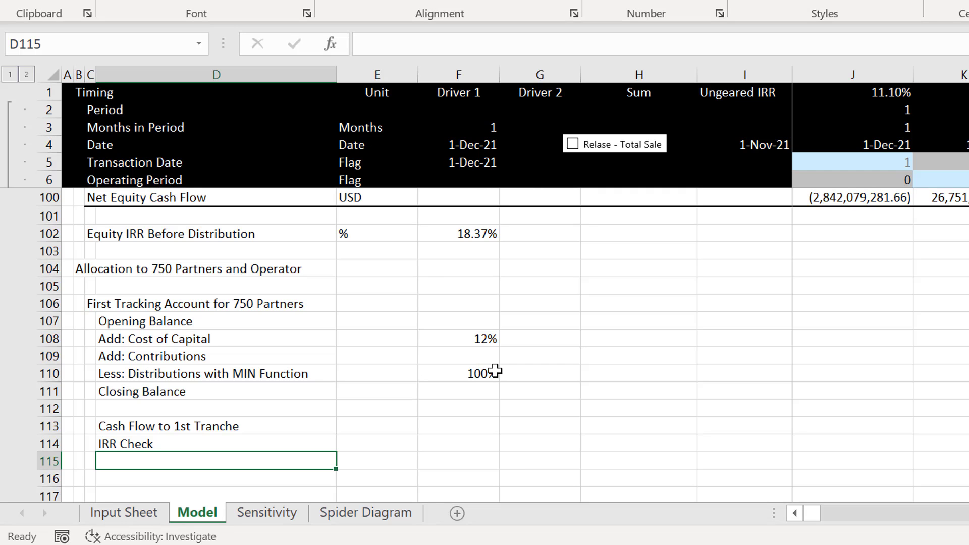
# - Copy the First Tracking Account for 750 Partners labels, C106 to D111, to C116 below the IRR Check
pyautogui.press('Down')
pyautogui.press('Down')
pyautogui.press('Down')
pyautogui.press('Up')
pyautogui.press('Up')
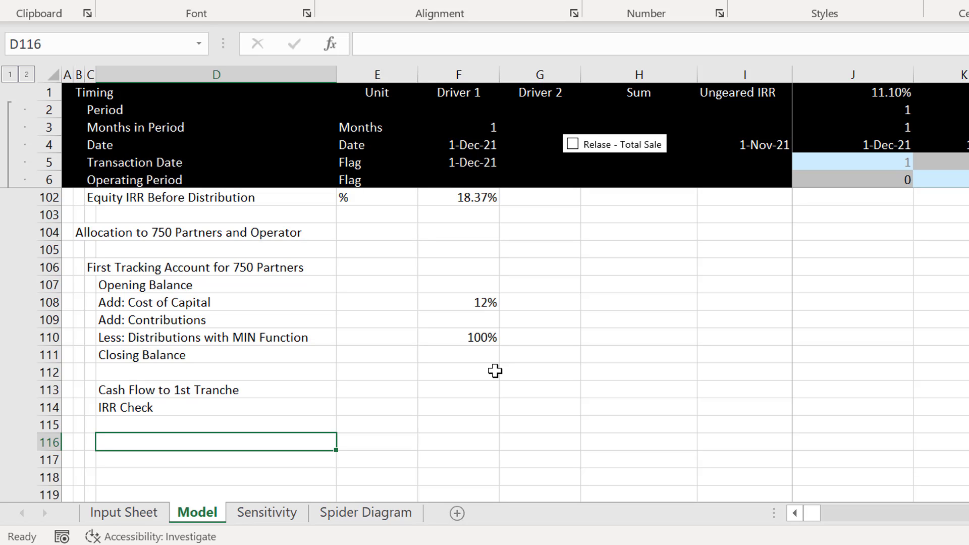
pyautogui.press('Left')
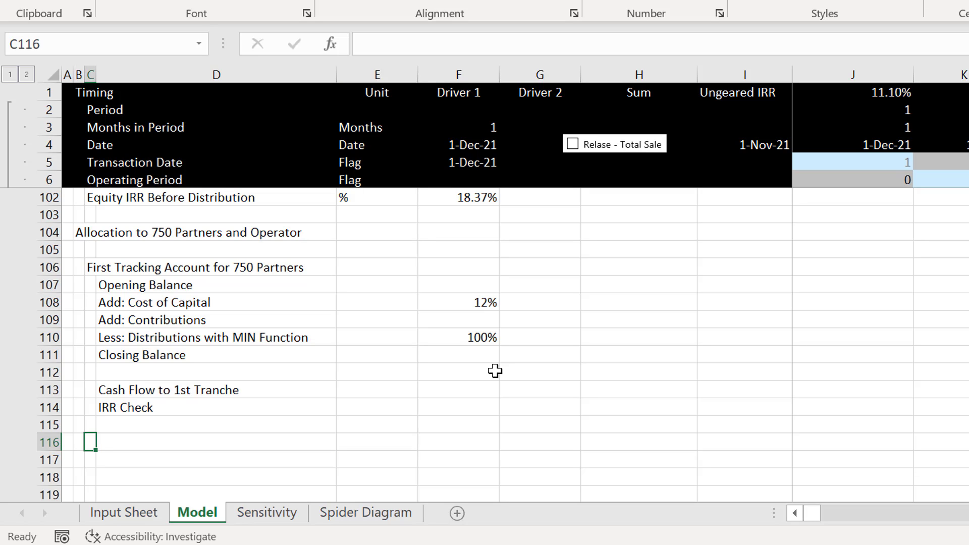
pyautogui.press('Up')
pyautogui.press('Up')
pyautogui.press('Up')
pyautogui.press('Up')
pyautogui.press('Up')
pyautogui.press('Up')
pyautogui.press('Up')
pyautogui.press('Up')
pyautogui.press('Up')
pyautogui.press('Up')
pyautogui.hotkey('shift', 'Right')
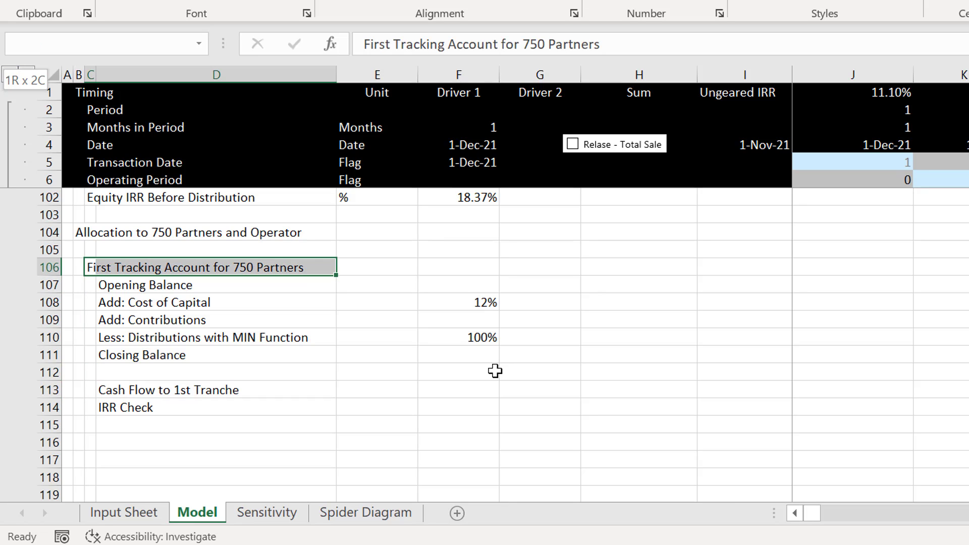
pyautogui.hotkey('shift', 'Down')
pyautogui.hotkey('shift', 'Down')
pyautogui.hotkey('shift', 'Down')
pyautogui.hotkey('shift', 'Down')
pyautogui.hotkey('shift', 'Down')
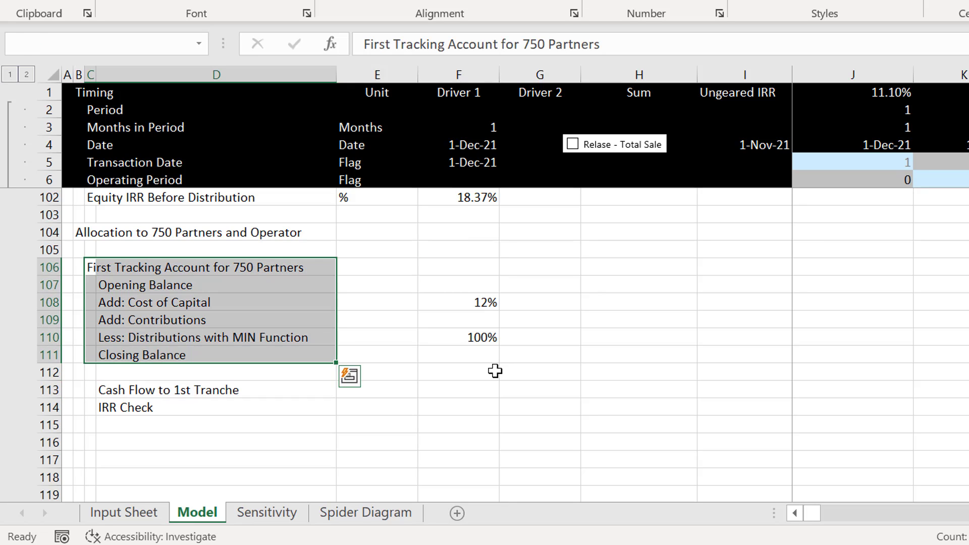
pyautogui.hotkey('ctrl', 'c')
pyautogui.press('Down')
pyautogui.press('Down')
pyautogui.press('Down')
pyautogui.press('Down')
pyautogui.press('Down')
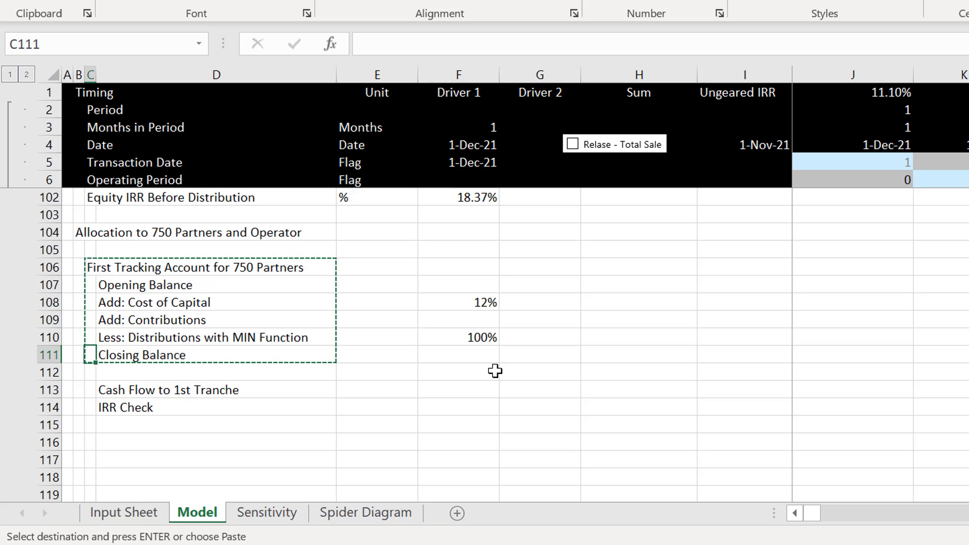
pyautogui.press('Down')
pyautogui.press('Down')
pyautogui.press('Down')
pyautogui.press('Down')
pyautogui.press('Down')
pyautogui.hotkey('ctrl', 'v')
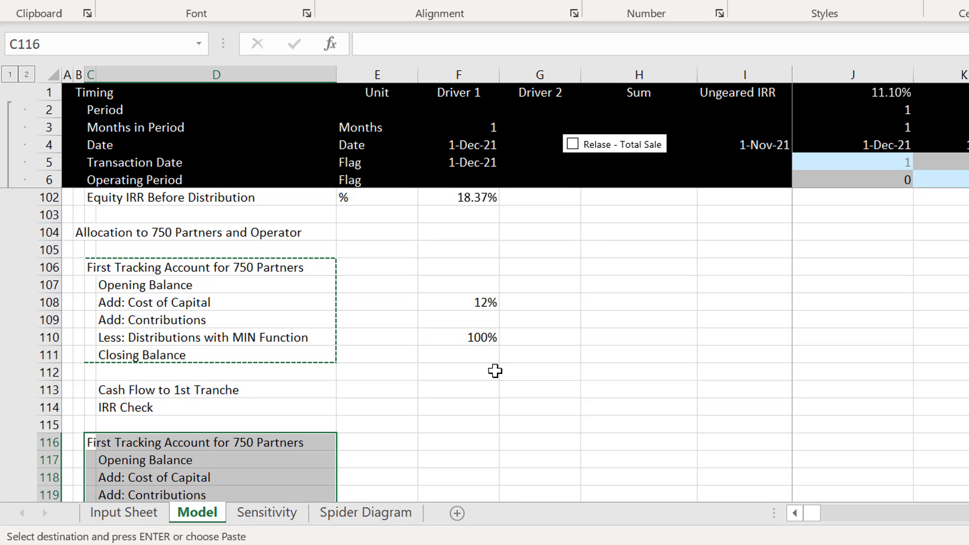
# - Insert two empty rows at row 115, between IRR Check and the copied tracking account labels
pyautogui.press('Up')
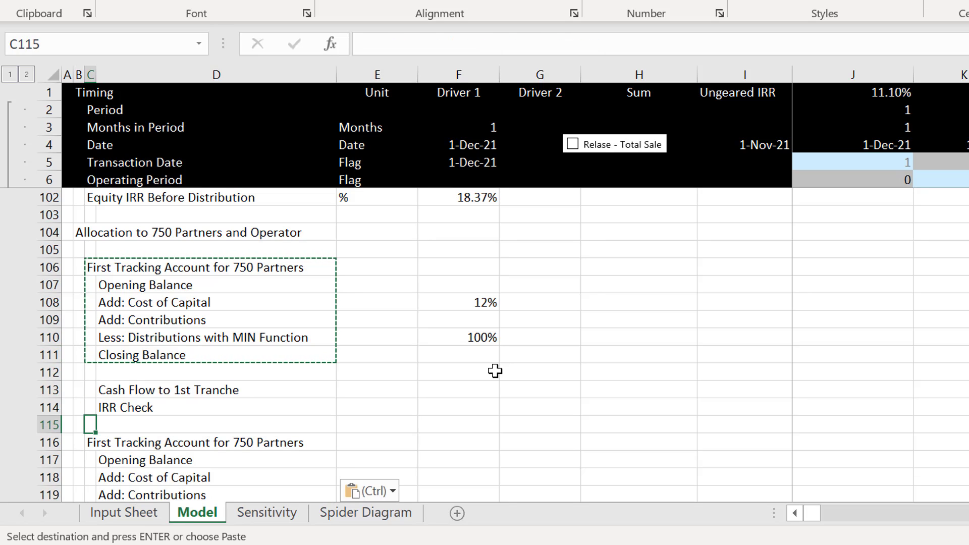
pyautogui.press('Up')
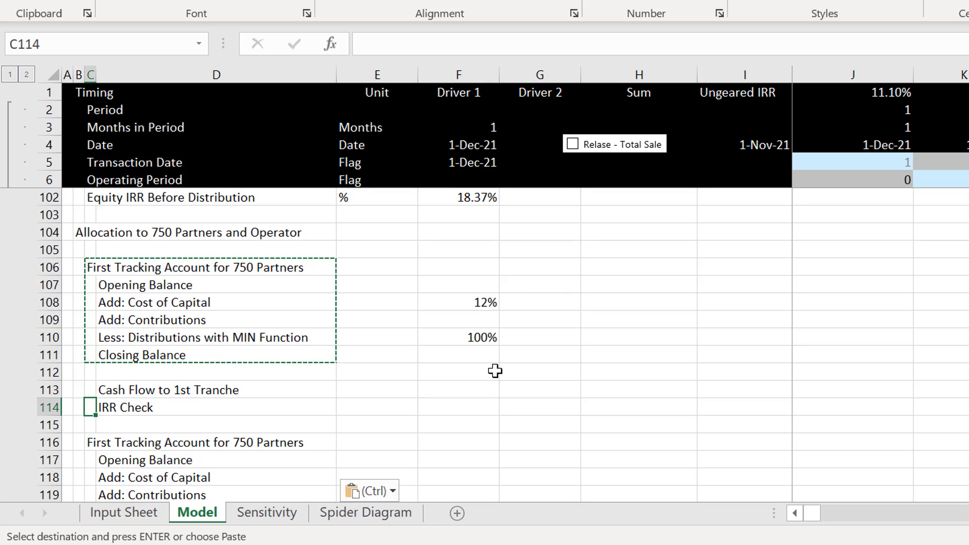
pyautogui.press('Down')
pyautogui.hotkey('shift', 'space')
pyautogui.press('Escape')
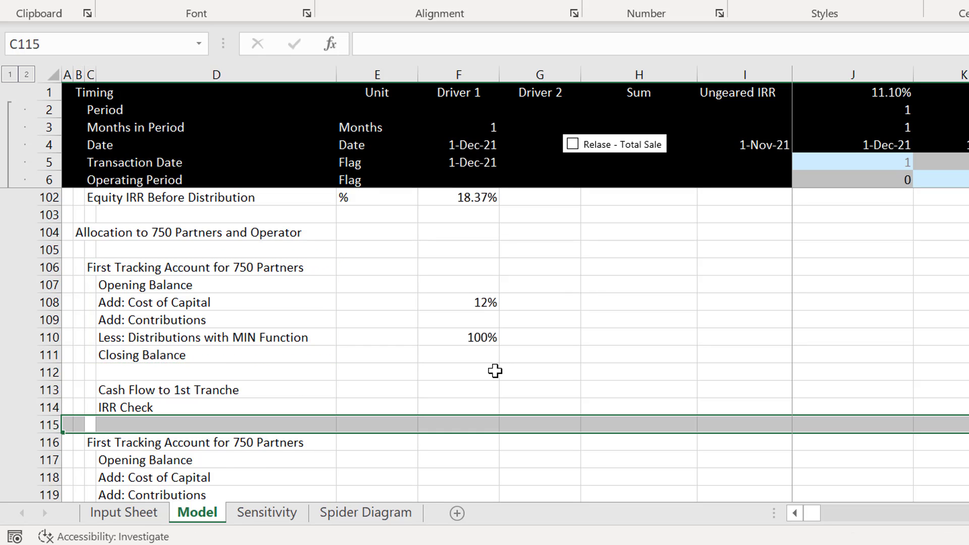
pyautogui.hotkey('ctrl', 'shift', '+')
pyautogui.hotkey('ctrl', 'shift', '+')
pyautogui.press('Right')
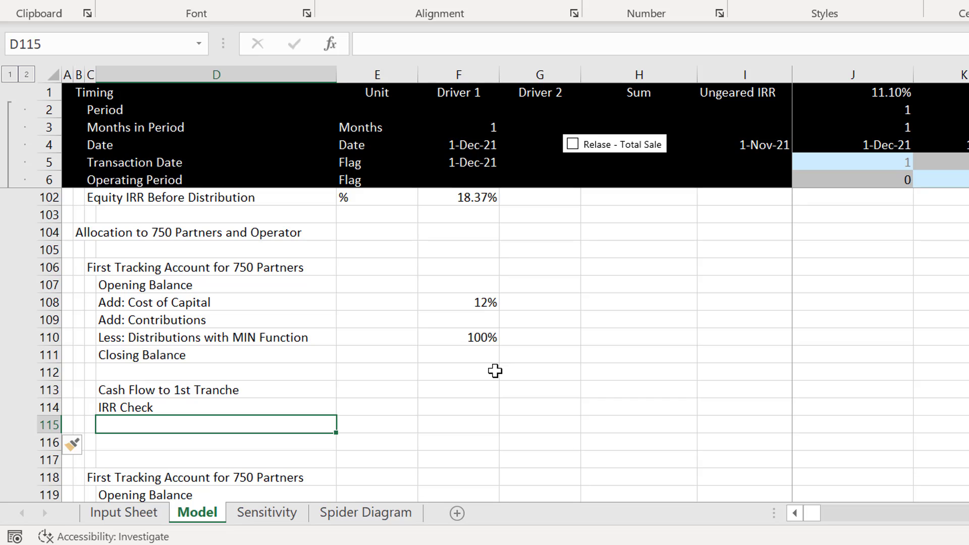
# - Enter the label "Remaining Cash Flow to Second Tranche" in D116
pyautogui.press('Down')
pyautogui.write('Re')
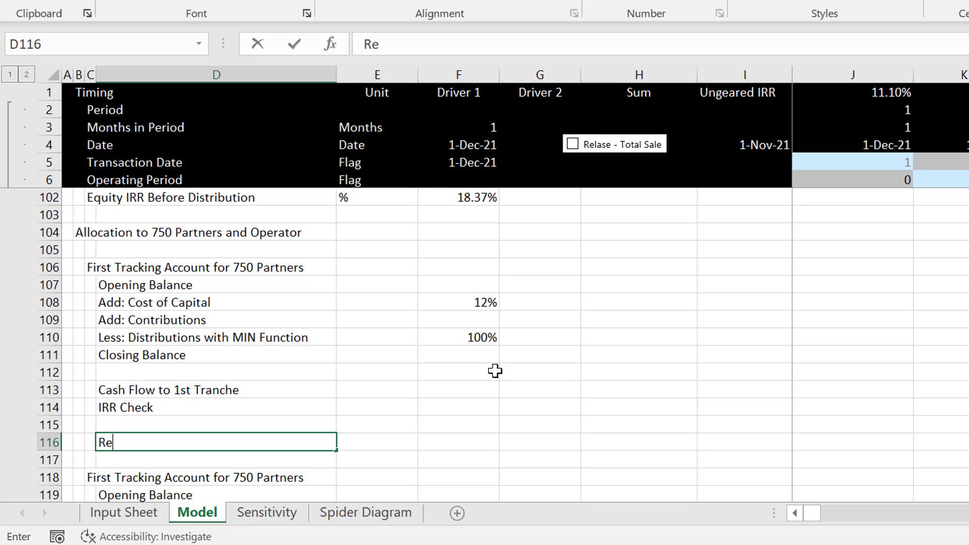
pyautogui.write('maining')
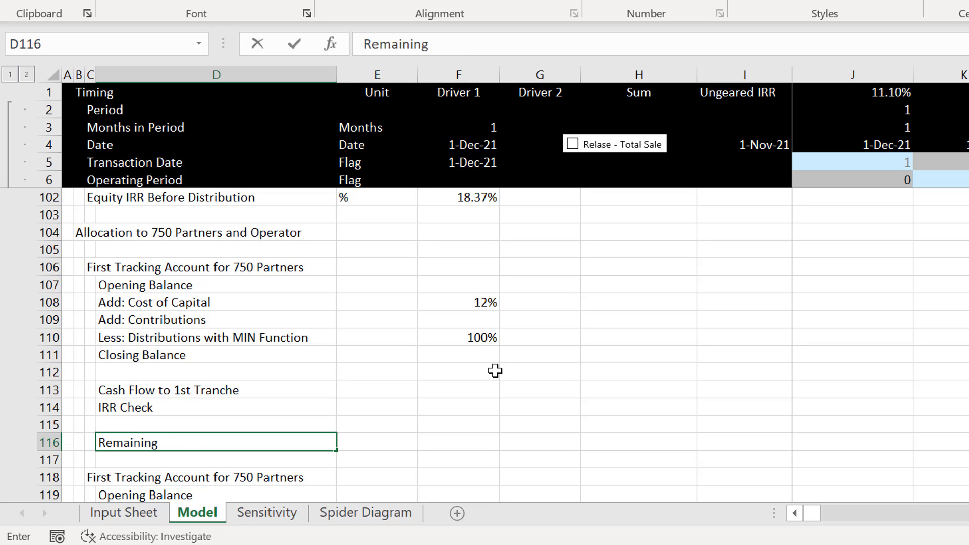
pyautogui.write(' Cash Flow t')
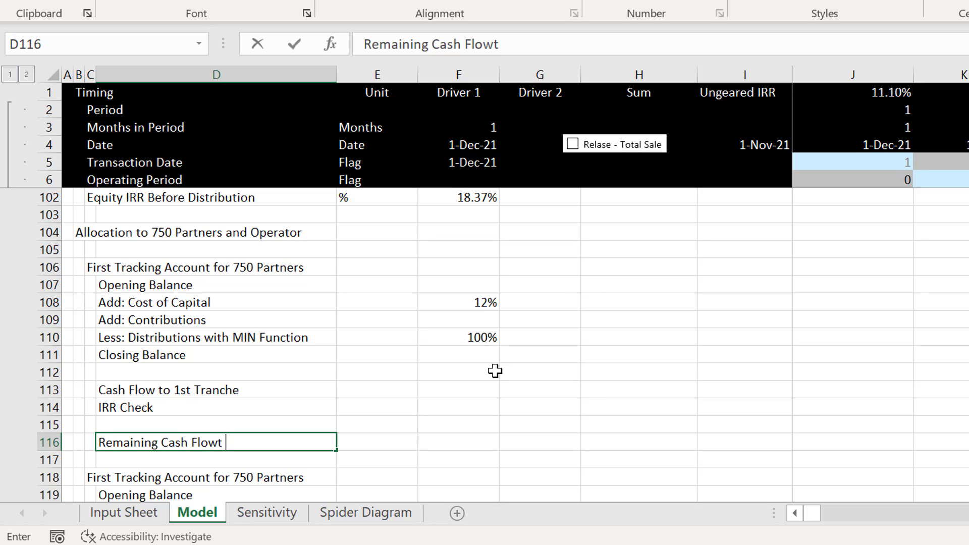
pyautogui.press('BackSpace')
pyautogui.write('to Second')
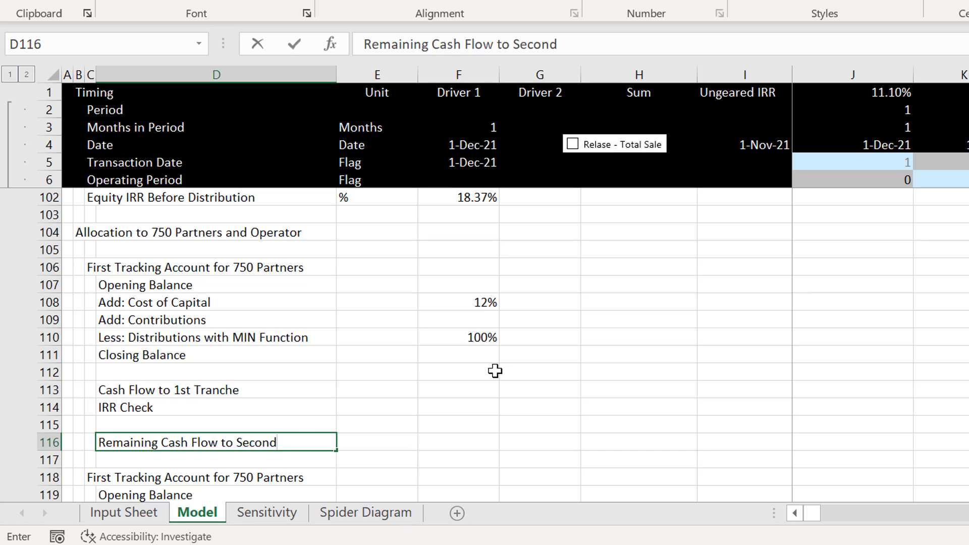
pyautogui.write(' Tranche')
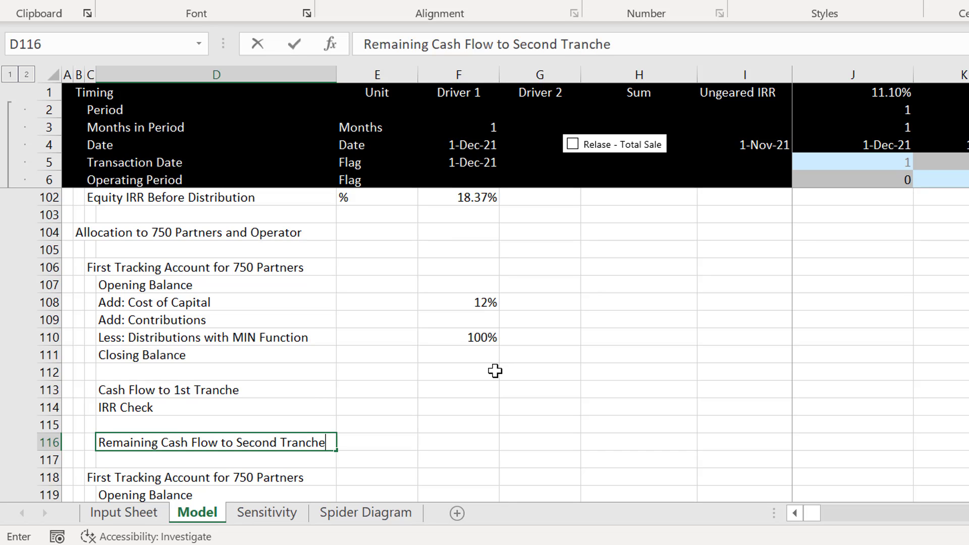
pyautogui.hotkey('ctrl', 'Return')
# - Review the rows from Cash Flow to 1st Tranche down to Remaining Cash Flow to Second Tranche
pyautogui.press('Down')
pyautogui.press('Down')
pyautogui.press('Down')
pyautogui.press('Up')
pyautogui.press('Up')
pyautogui.press('Up')
pyautogui.press('Up')
pyautogui.press('Up')
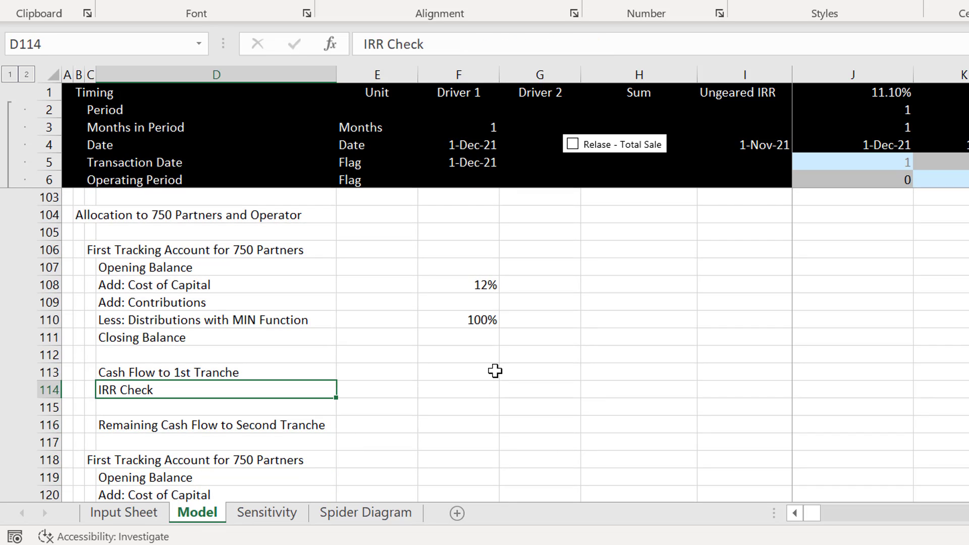
pyautogui.press('Up')
pyautogui.press('Down')
pyautogui.press('Down')
pyautogui.press('Down')
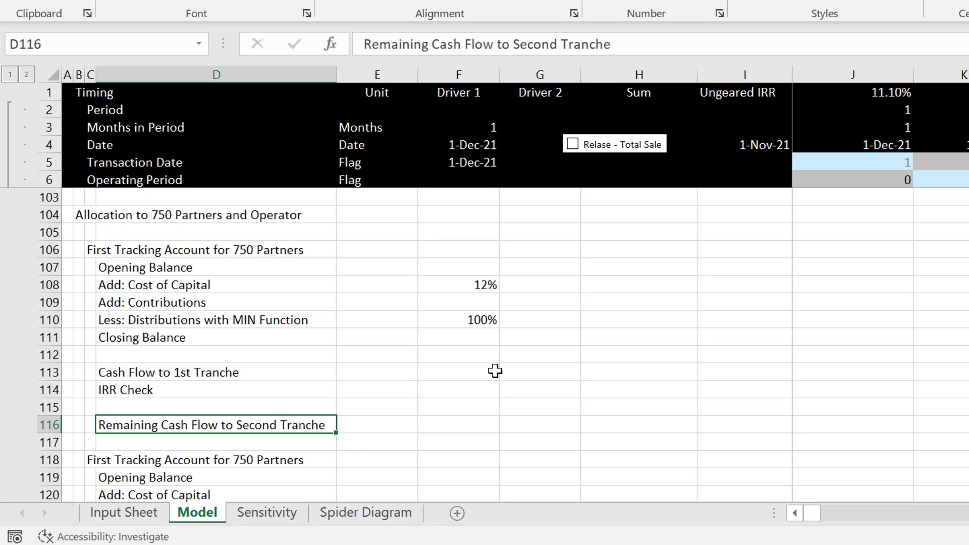
pyautogui.press('Up')
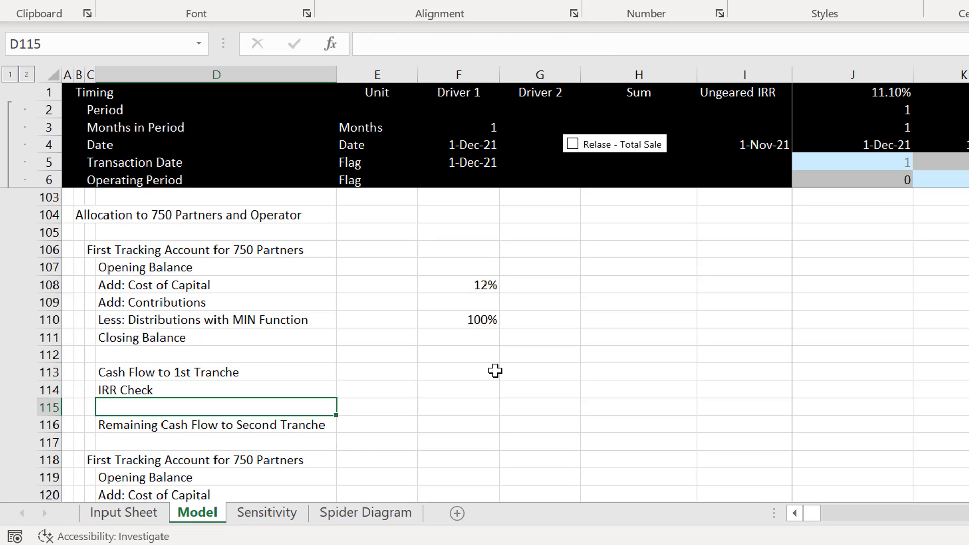
pyautogui.press('Up')
# - Examine the line items of the copied tracking account, from Opening Balance to Closing Balance
pyautogui.press('Down')
pyautogui.press('Down')
pyautogui.press('Down')
pyautogui.press('Down')
pyautogui.press('Down')
pyautogui.press('Down')
pyautogui.press('Down')
pyautogui.press('Down')
pyautogui.press('Down')
pyautogui.press('Down')
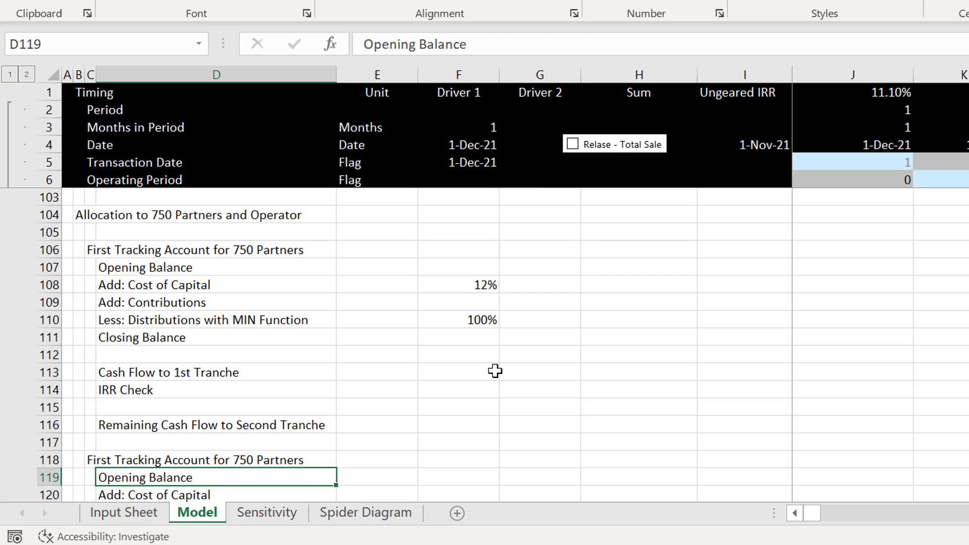
pyautogui.press('Up')
pyautogui.press('Up')
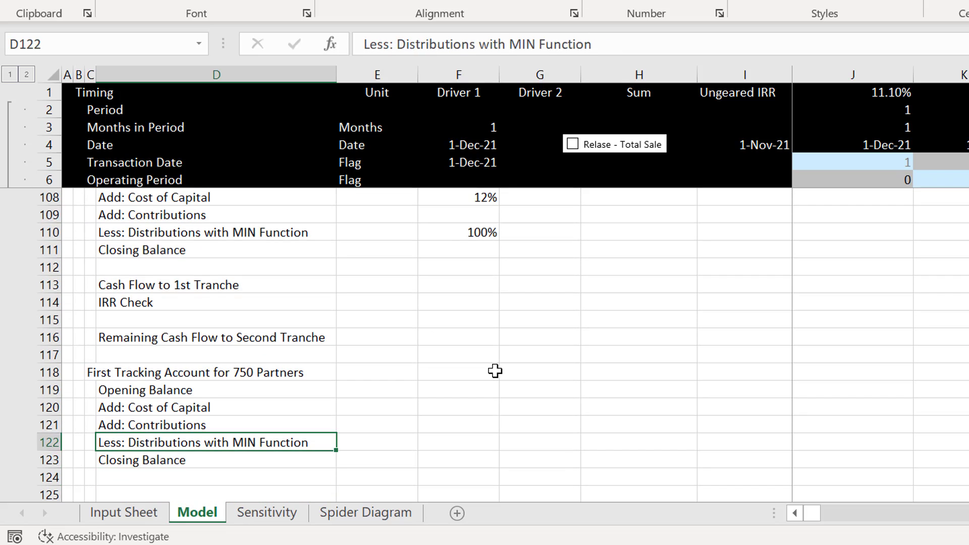
pyautogui.press('Up')
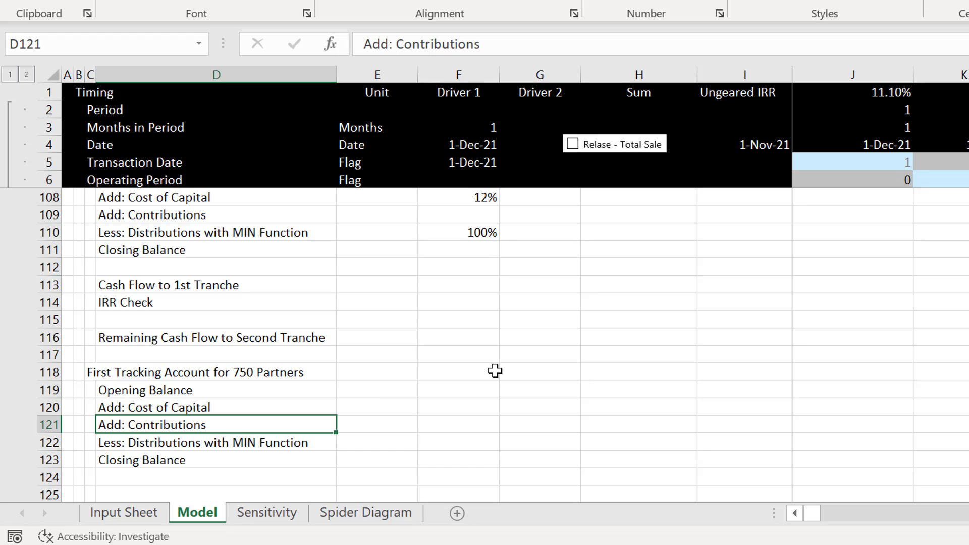
pyautogui.press('Down')
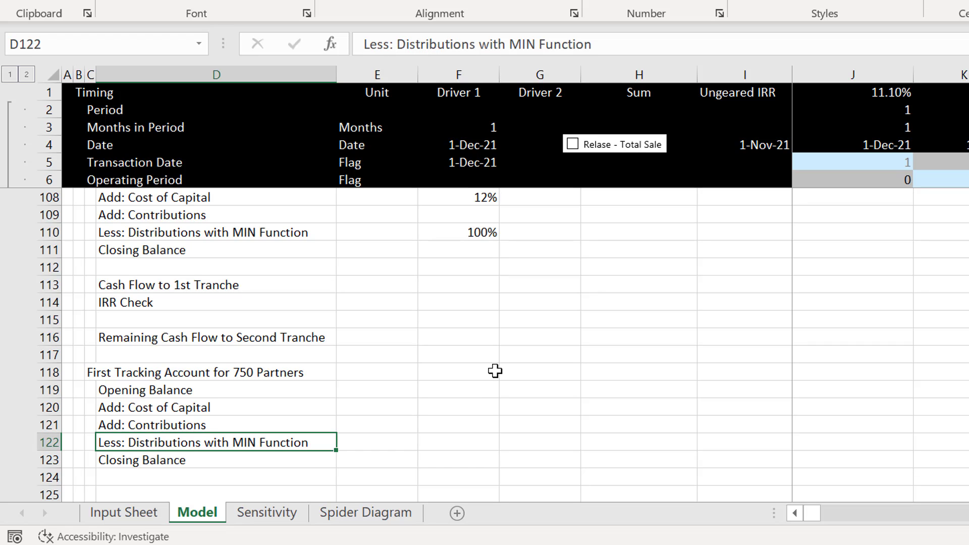
pyautogui.press('Up')
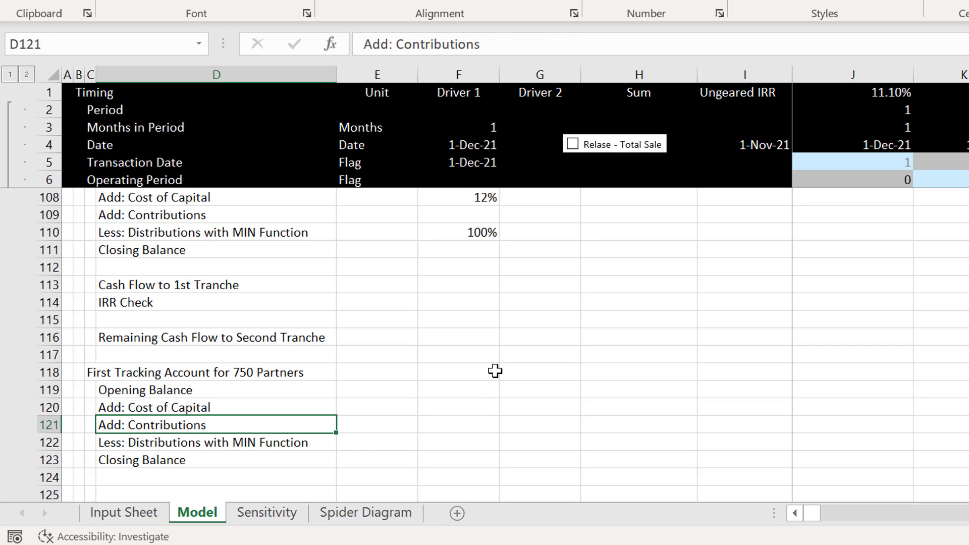
pyautogui.press('Up')
pyautogui.press('Down')
pyautogui.press('Up')
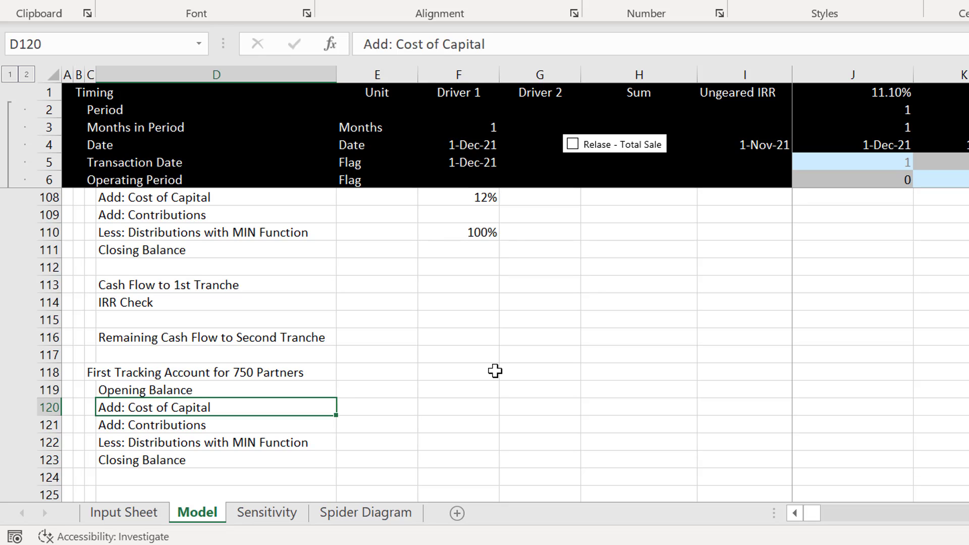
pyautogui.press('Up')
pyautogui.press('Down')
pyautogui.press('Down')
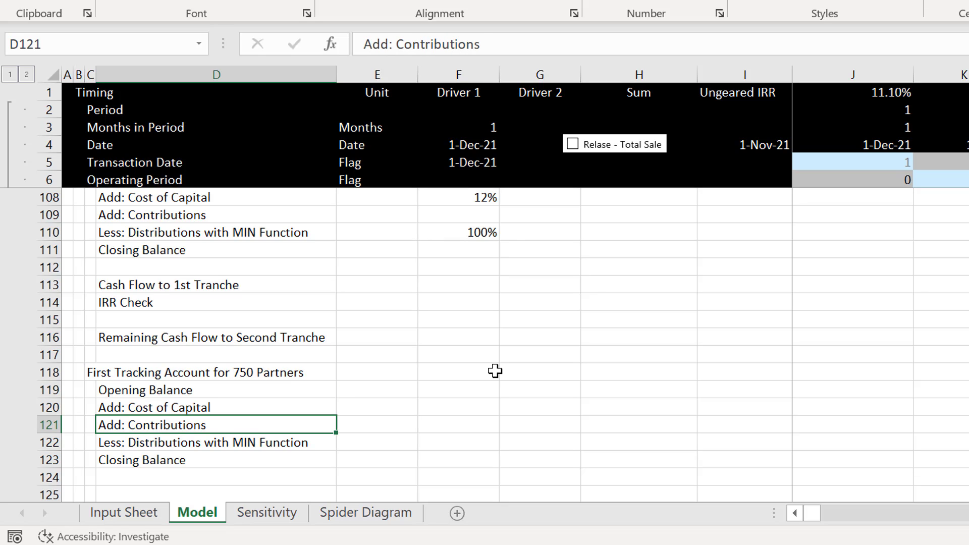
# - Insert an empty row above "Less: Distributions with MIN Function" in the copied tracking account, at row 122
pyautogui.press('Down')
pyautogui.hotkey('shift', 'space')
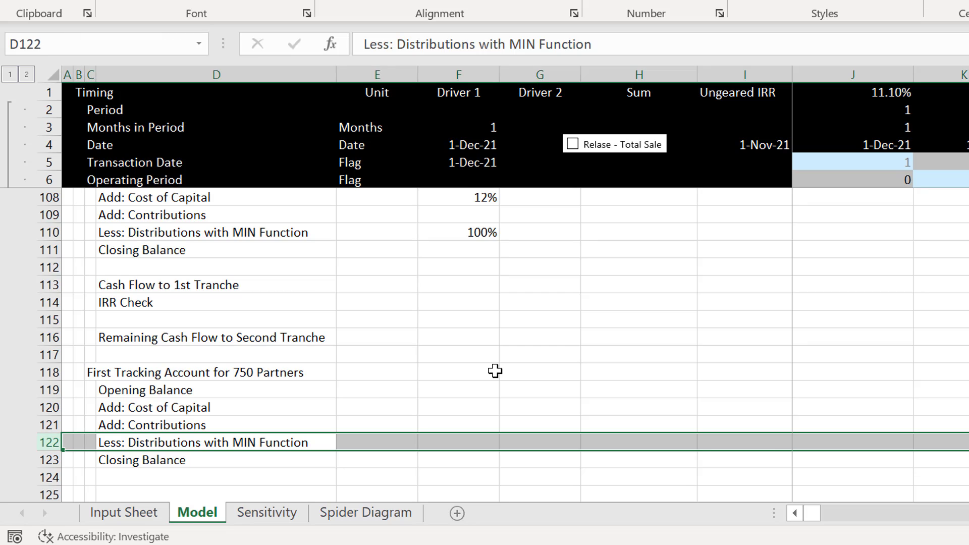
pyautogui.hotkey('ctrl', 'shift', '+')
pyautogui.press('Left')
pyautogui.press('Right')
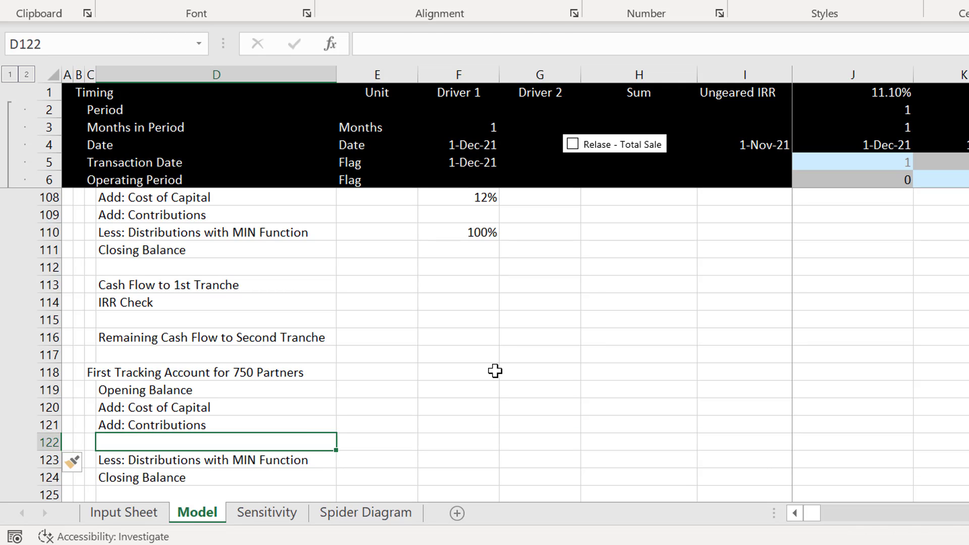
# - Enter the label "Less: Distrbibutions to First Tranche" in D122, below Add: Contributions of the copied account
pyautogui.press('F2')
pyautogui.write('Less: Di')
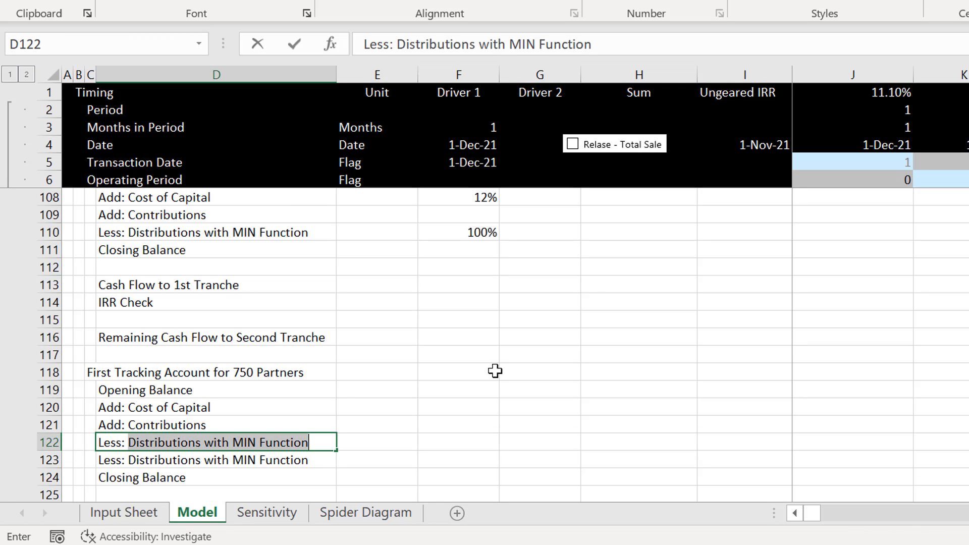
pyautogui.write('stro')
pyautogui.press('BackSpace')
pyautogui.write('b')
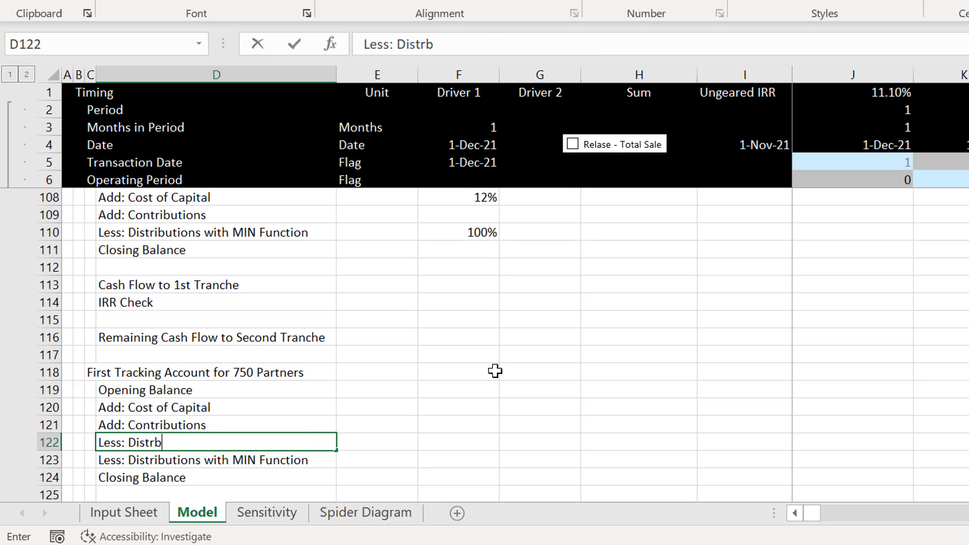
pyautogui.write('ibutions to Fris')
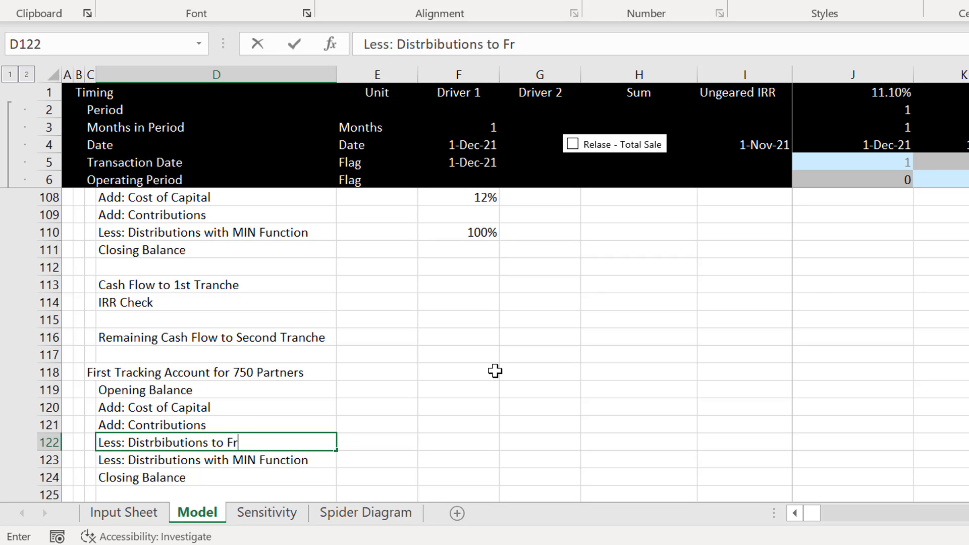
pyautogui.press('BackSpace')
pyautogui.press('BackSpace')
pyautogui.press('BackSpace')
pyautogui.write('irst Tranche')
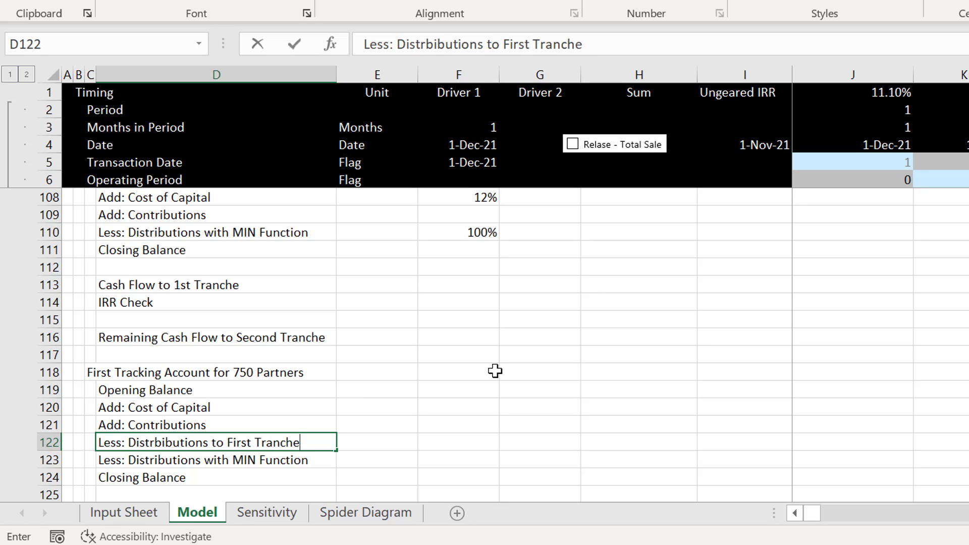
pyautogui.press('Return')
pyautogui.press('Up')
pyautogui.press('Up')
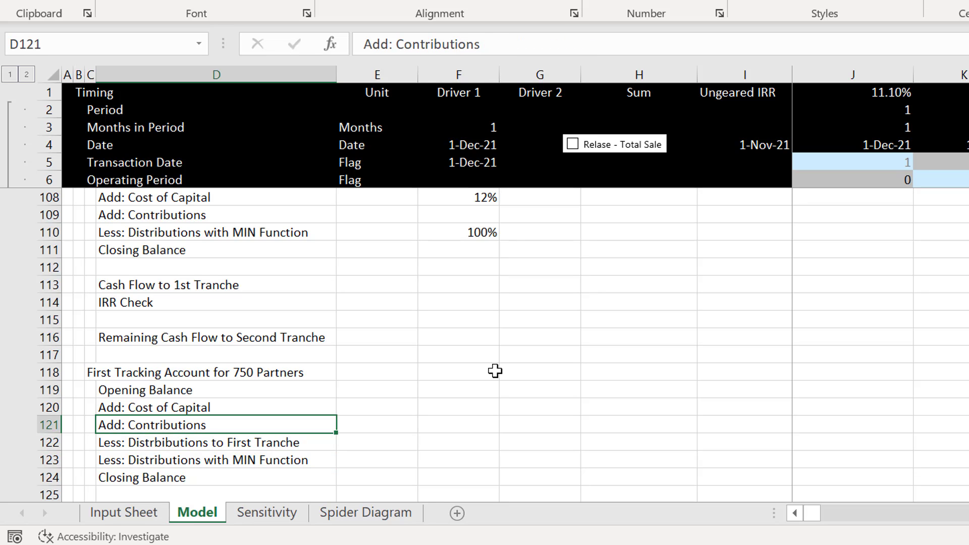
pyautogui.press('Down')
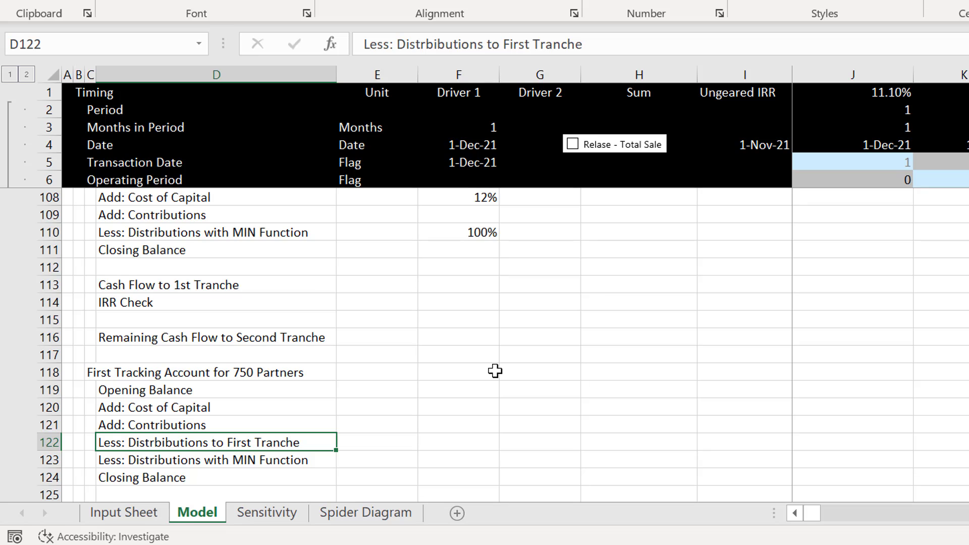
pyautogui.press('Up')
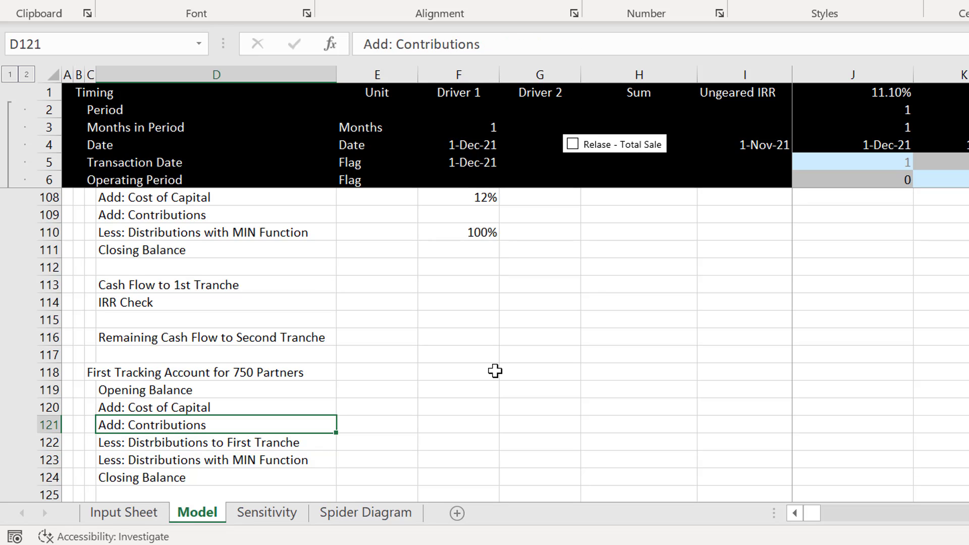
# - Link the Add: Cost of Capital driver in F120 to the 18% hurdle rate in H51 of the Input Sheet
pyautogui.press('Right')
pyautogui.press('Up')
pyautogui.press('Left')
pyautogui.press('Right')
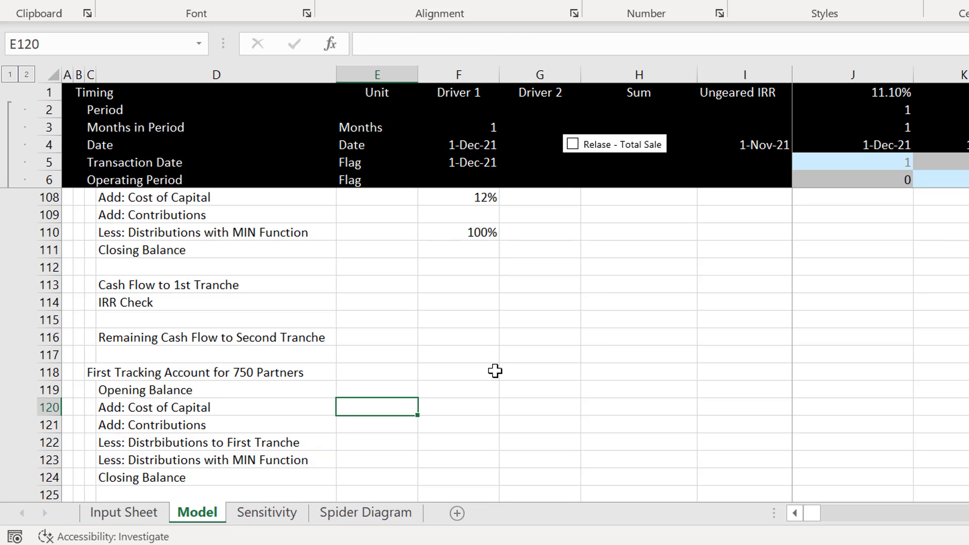
pyautogui.press('Right')
pyautogui.write('=')
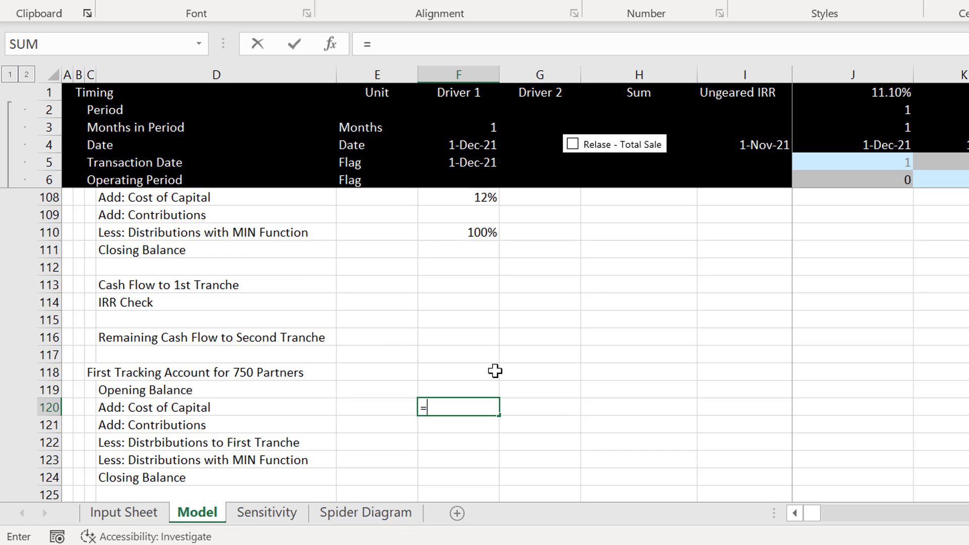
pyautogui.hotkey('ctrl', 'pageup')
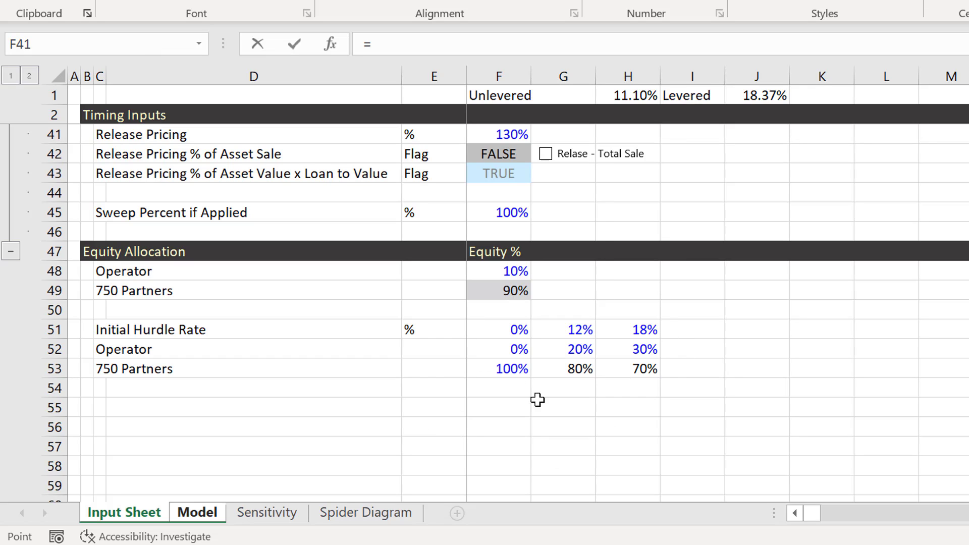
pyautogui.click(635, 335)
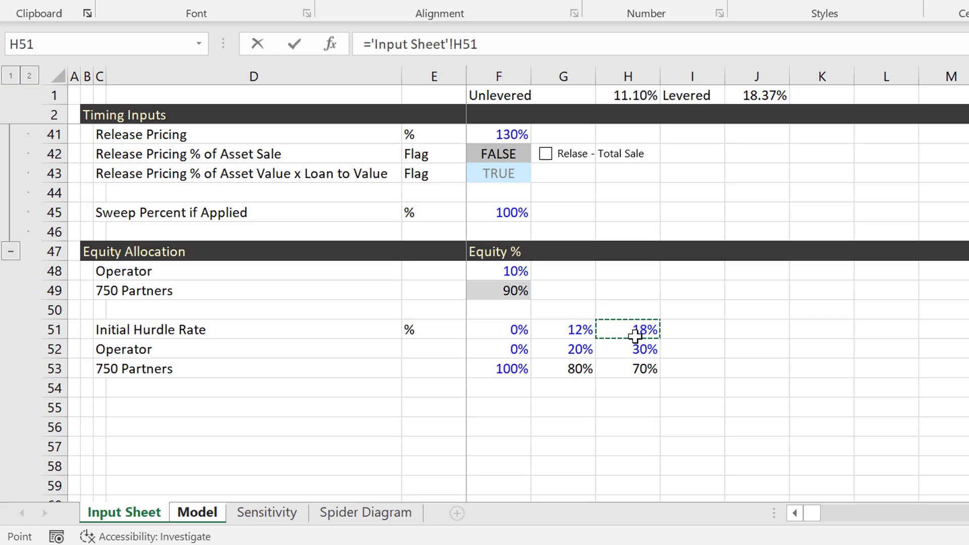
pyautogui.press('Return')
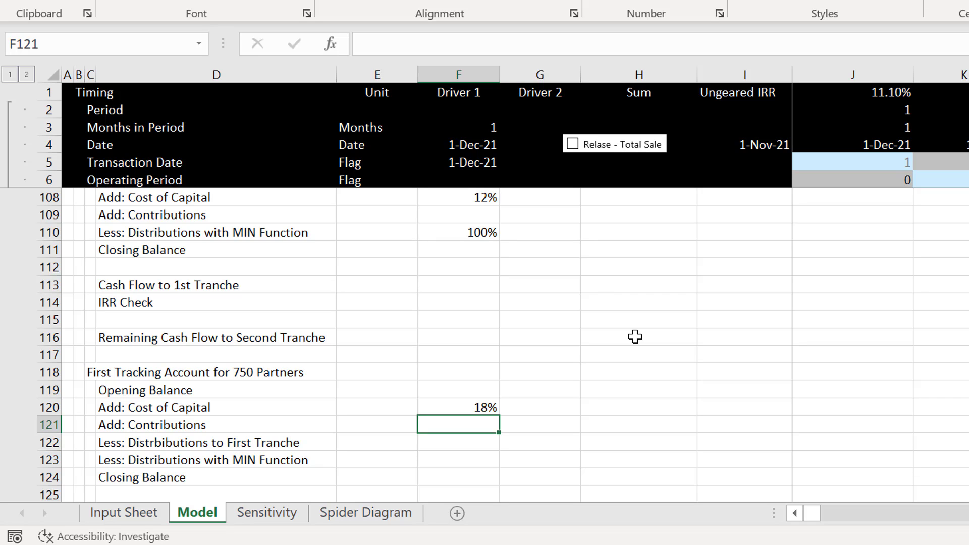
# - Review the driver cells of the original tracking account and the rows leading to the copied account
pyautogui.press('Down')
pyautogui.press('Up')
pyautogui.press('Up')
pyautogui.press('Up')
pyautogui.press('Up')
pyautogui.press('Up')
pyautogui.press('Up')
pyautogui.press('Up')
pyautogui.press('Up')
pyautogui.press('Down')
pyautogui.press('Down')
pyautogui.press('Down')
pyautogui.press('Down')
pyautogui.press('Down')
pyautogui.press('Down')
pyautogui.press('Down')
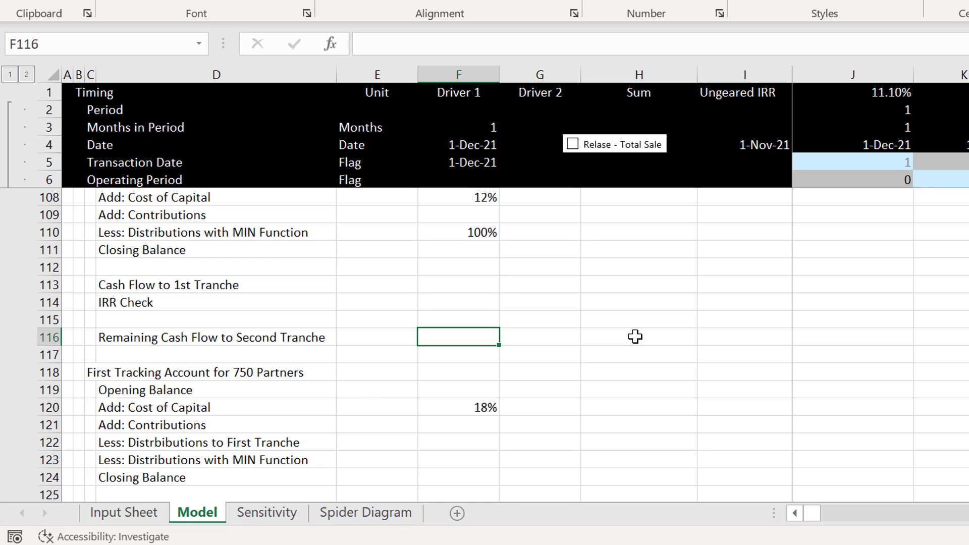
# - Link the Less: Distributions with MIN Function driver in F123 to the Operator share in G52 of the Input Sheet
pyautogui.press('Down')
pyautogui.press('Down')
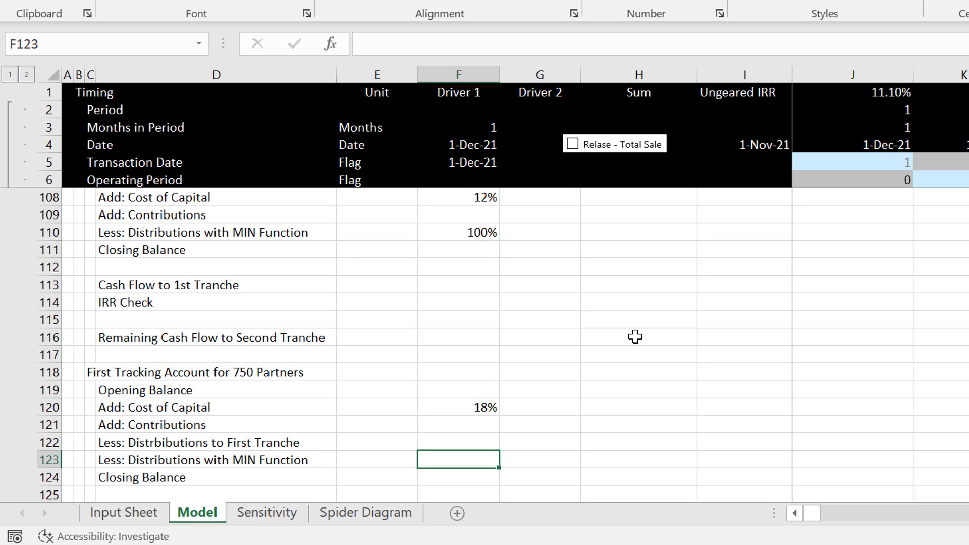
pyautogui.write('=')
pyautogui.hotkey('ctrl', 'pageup')
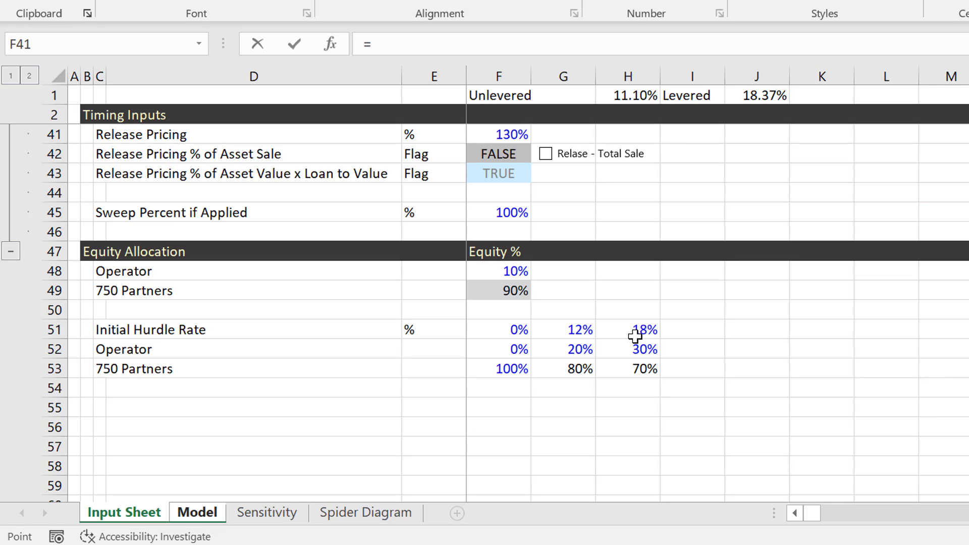
pyautogui.click(574, 349)
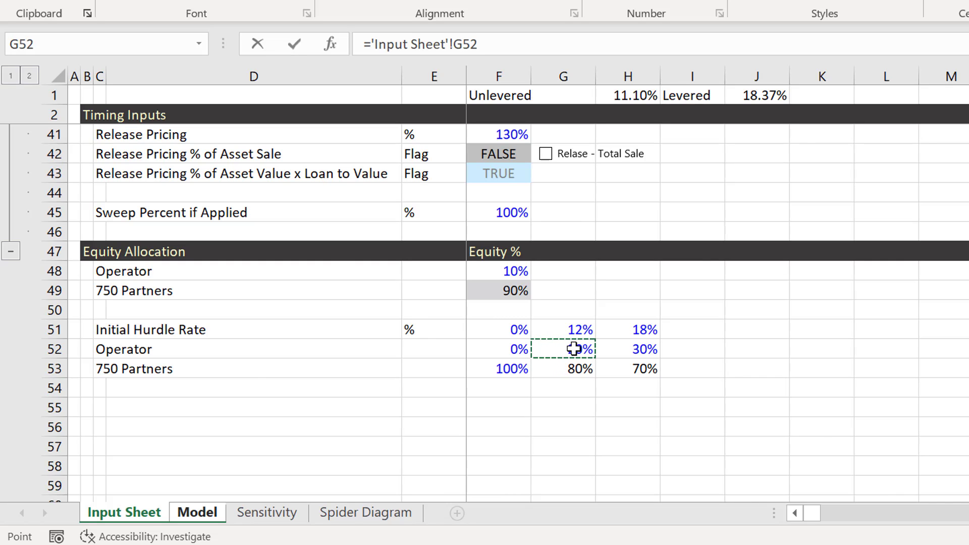
pyautogui.press('Return')
# - Enter the label "Cash Flow to 2nd Tranche" in D126, below the Closing Balance of the copied account
pyautogui.scroll(-1, 574, 348)
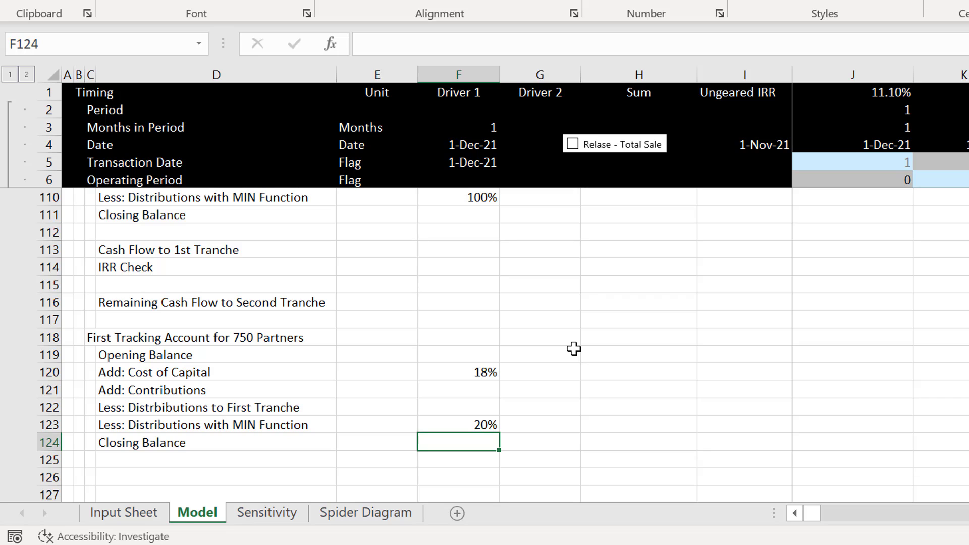
pyautogui.press('Down')
pyautogui.press('Down')
pyautogui.press('Left')
pyautogui.press('Left')
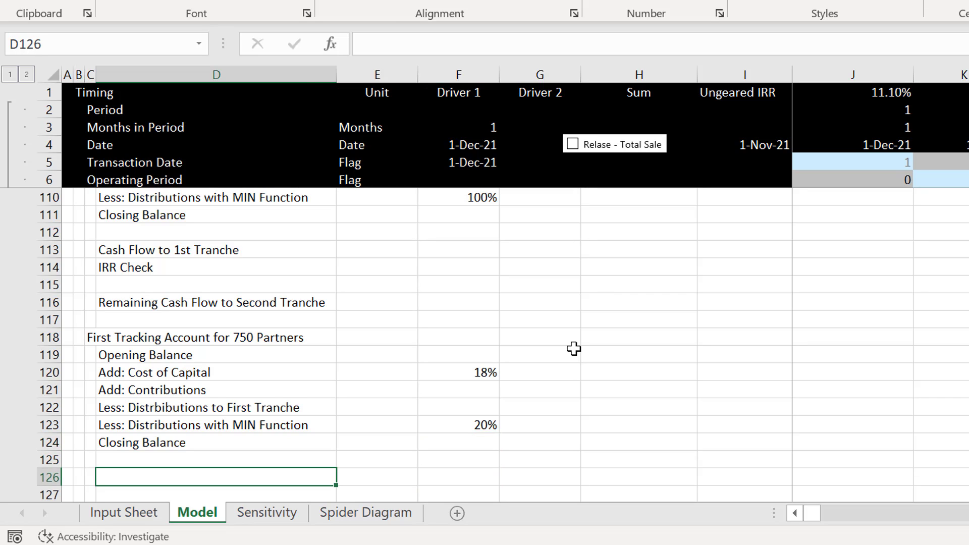
pyautogui.write('Cash Flow ')
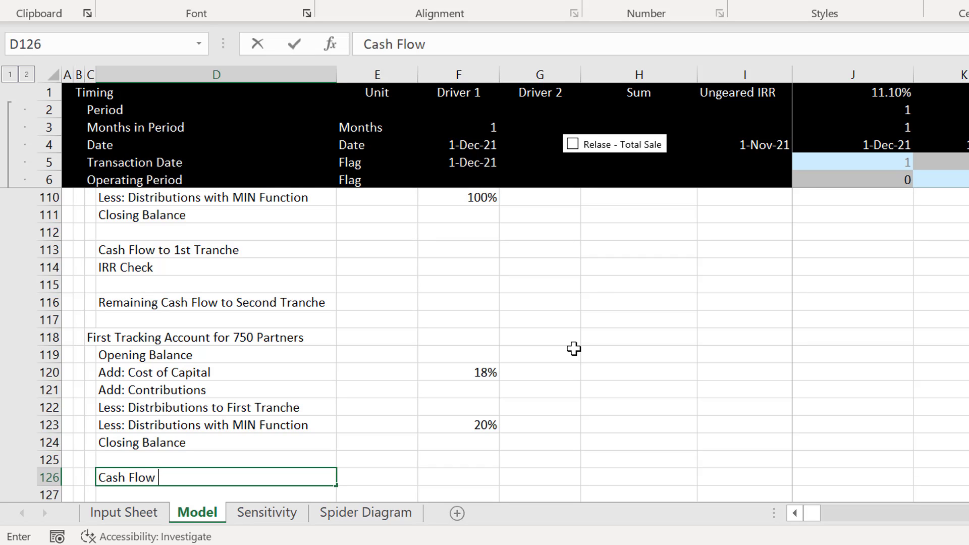
pyautogui.write('to 2nd Tranche')
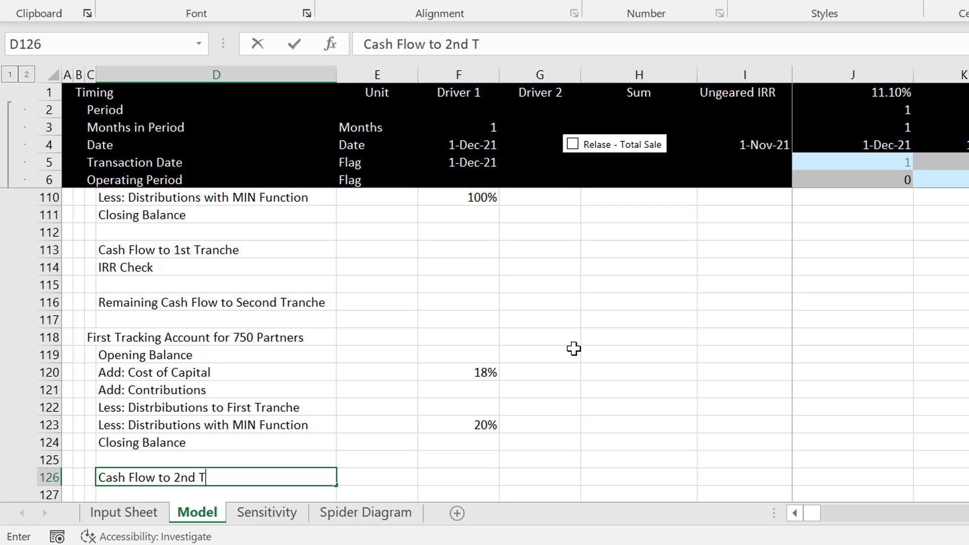
pyautogui.press('Return')
pyautogui.press('Return')
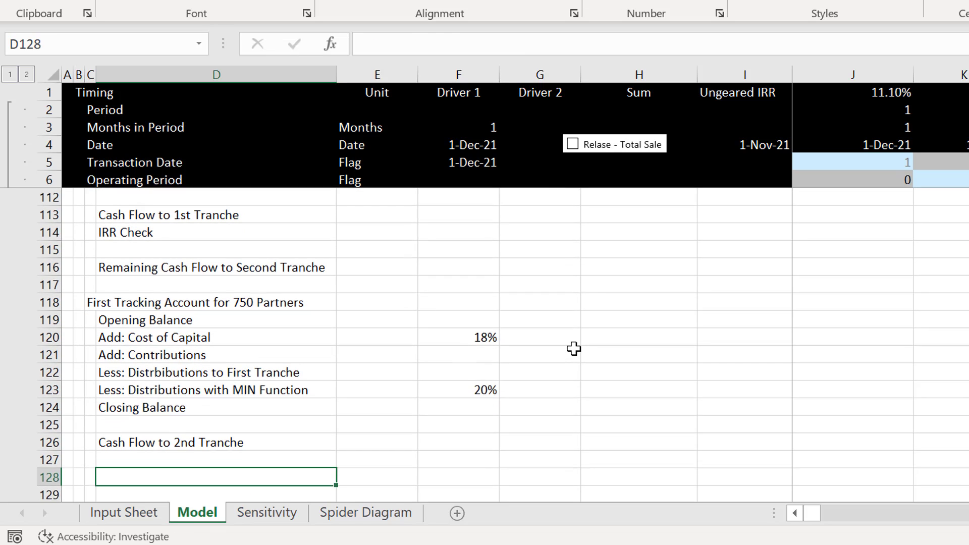
# - Enter the label "IRR Check" in D127, directly below Cash Flow to 2nd Tranche
pyautogui.press('Return')
pyautogui.press('Up')
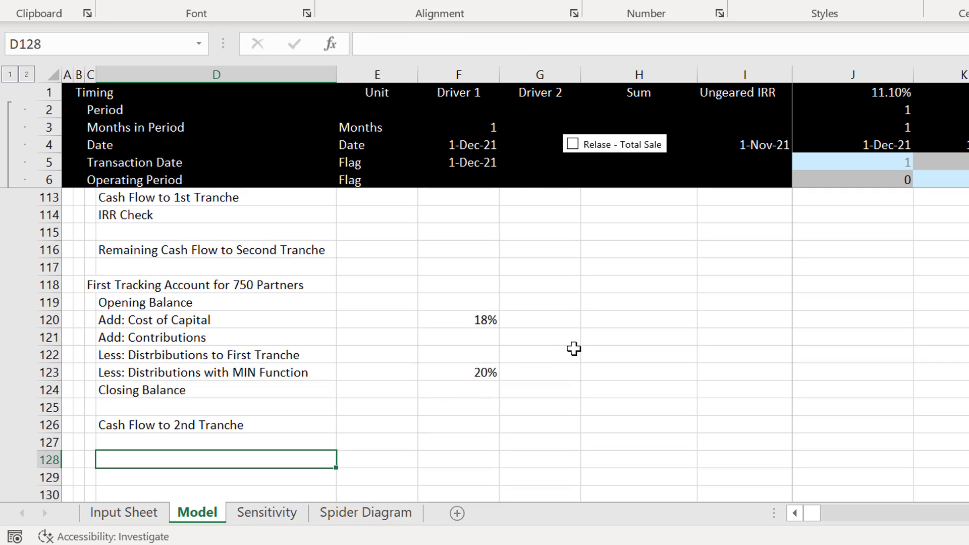
pyautogui.press('Up')
pyautogui.write('IRR Ch')
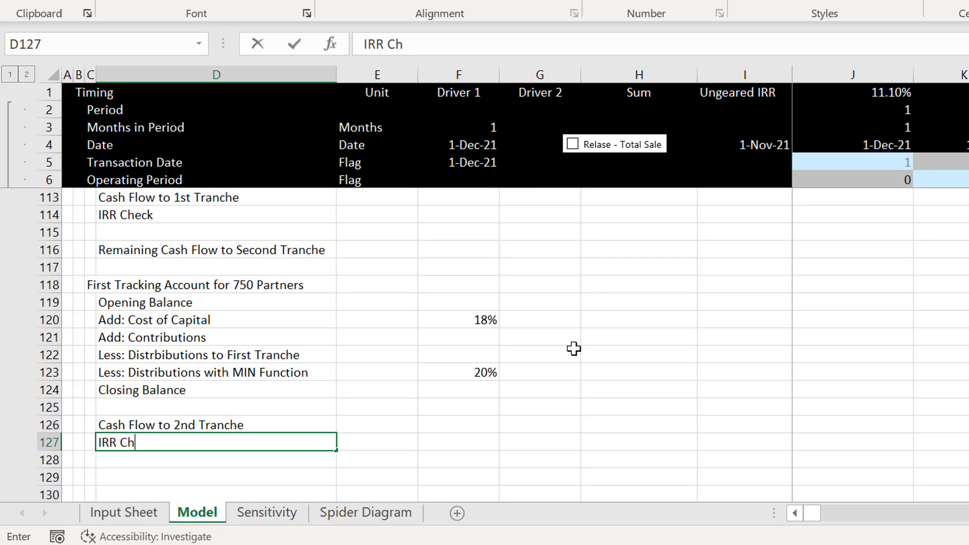
pyautogui.write('ecks')
pyautogui.press('Return')
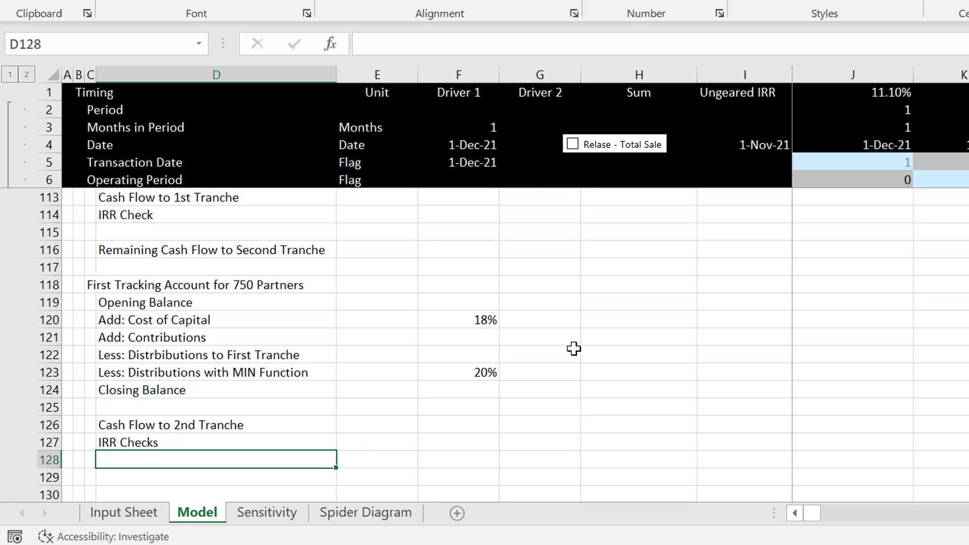
pyautogui.press('Up')
pyautogui.press('F2')
pyautogui.press('BackSpace')
pyautogui.press('BackSpace')
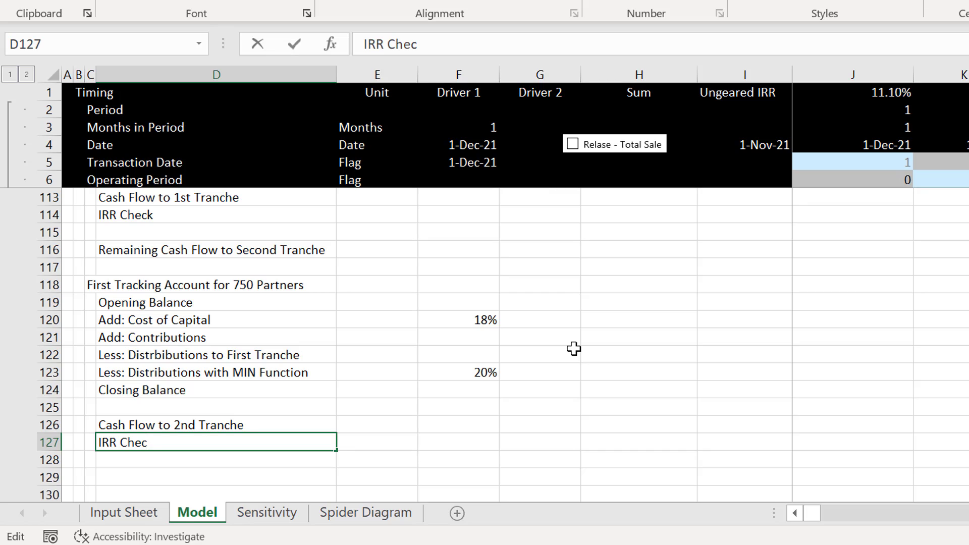
pyautogui.write('k')
pyautogui.press('Return')
# - Enter the label "IRR to Third Tranche" in D129, leaving one empty row below IRR Check
pyautogui.press('Return')
pyautogui.press('Return')
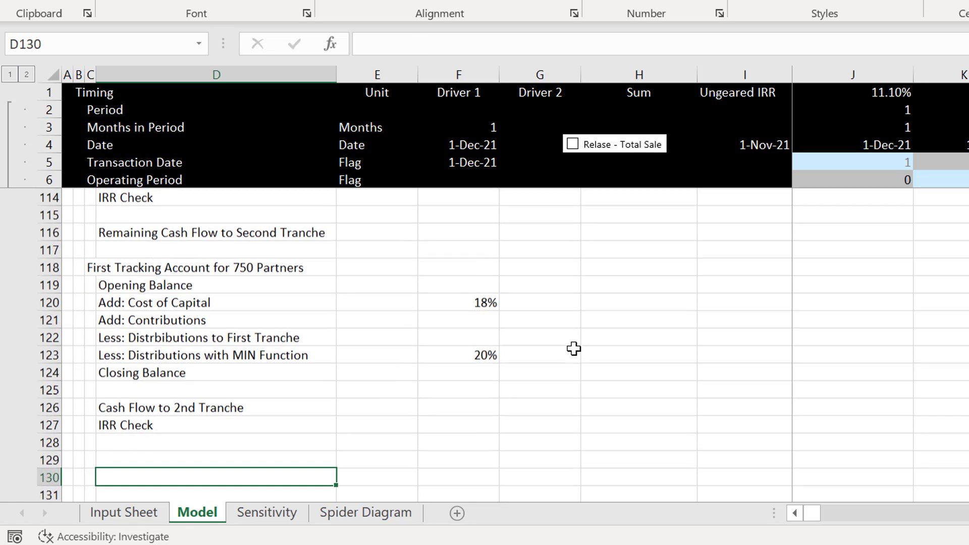
pyautogui.press('Up')
pyautogui.write('IRR')
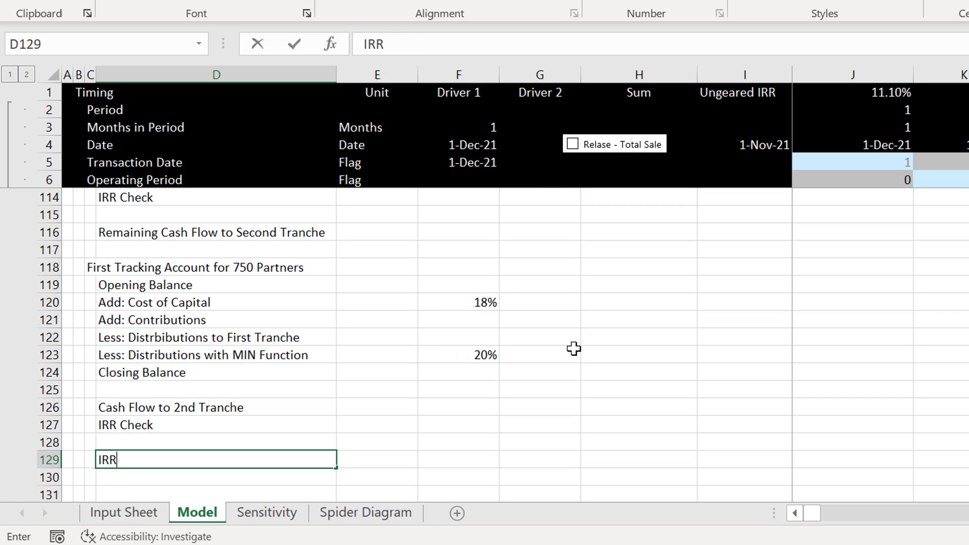
pyautogui.write(' to Third Tra')
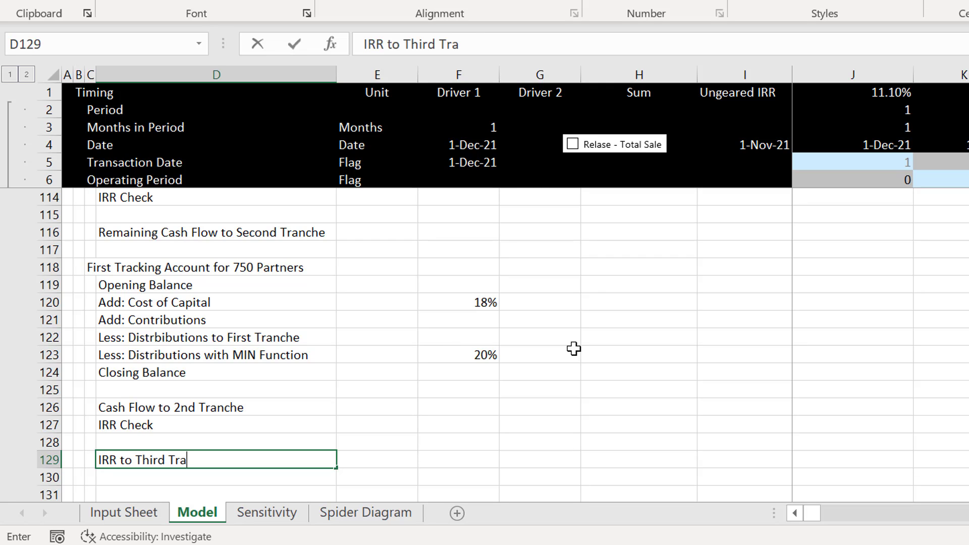
pyautogui.write('nche')
pyautogui.hotkey('ctrl', 'Return')
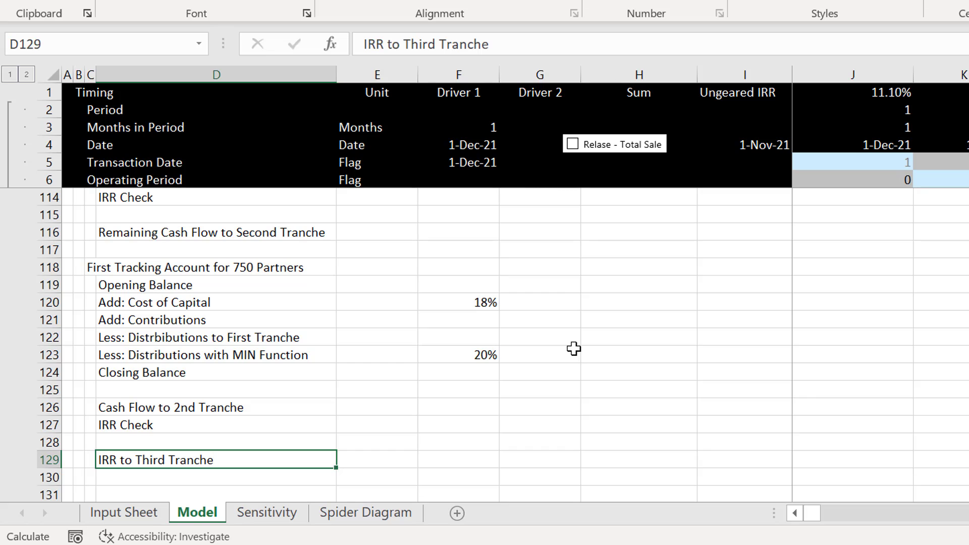
pyautogui.press('Down')
pyautogui.press('Down')
pyautogui.press('Down')
pyautogui.press('Up')
pyautogui.press('Up')
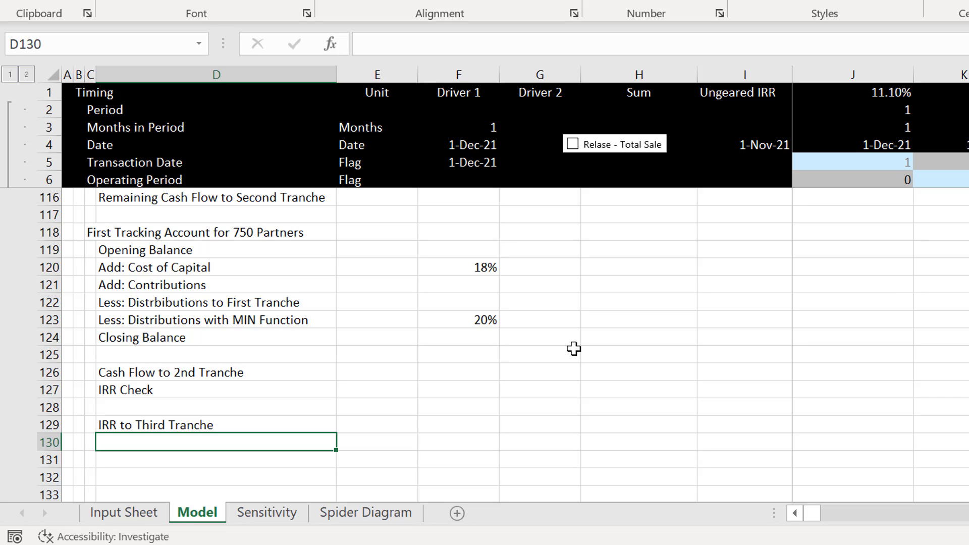
pyautogui.press('Down')
pyautogui.press('Down')
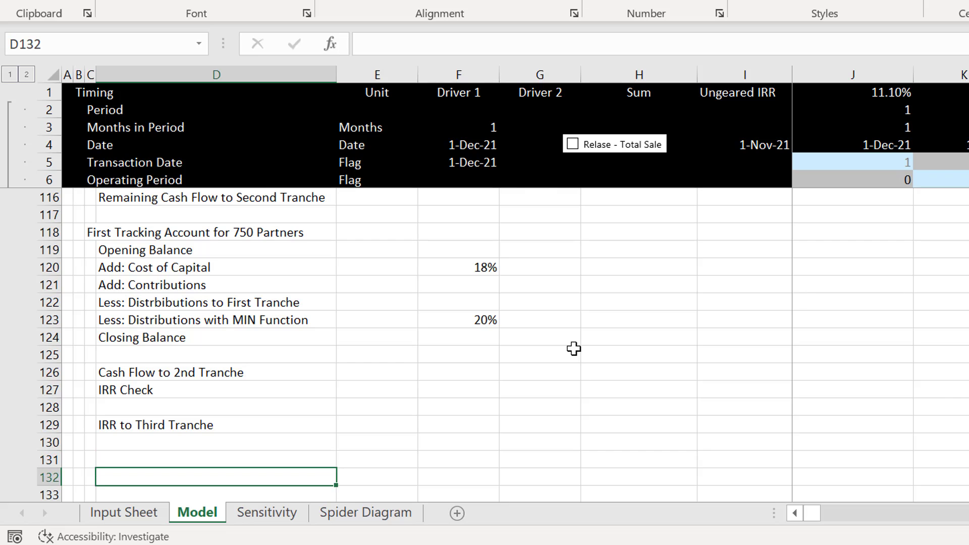
pyautogui.press('Up')
pyautogui.press('Up')
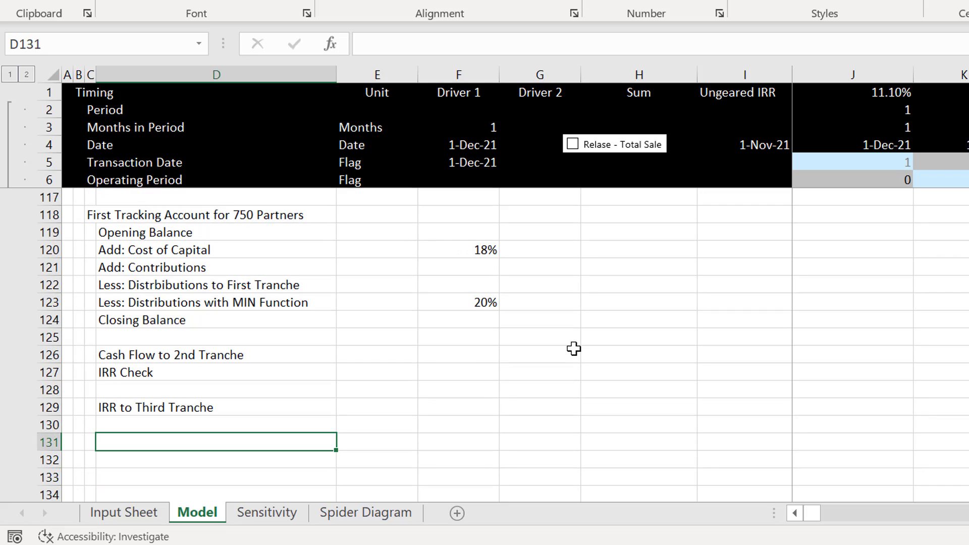
# - Examine the hurdle rates and the Operator and 750 Partners splits under Equity Allocation on the Input Sheet
pyautogui.hotkey('ctrl', 'pageup')
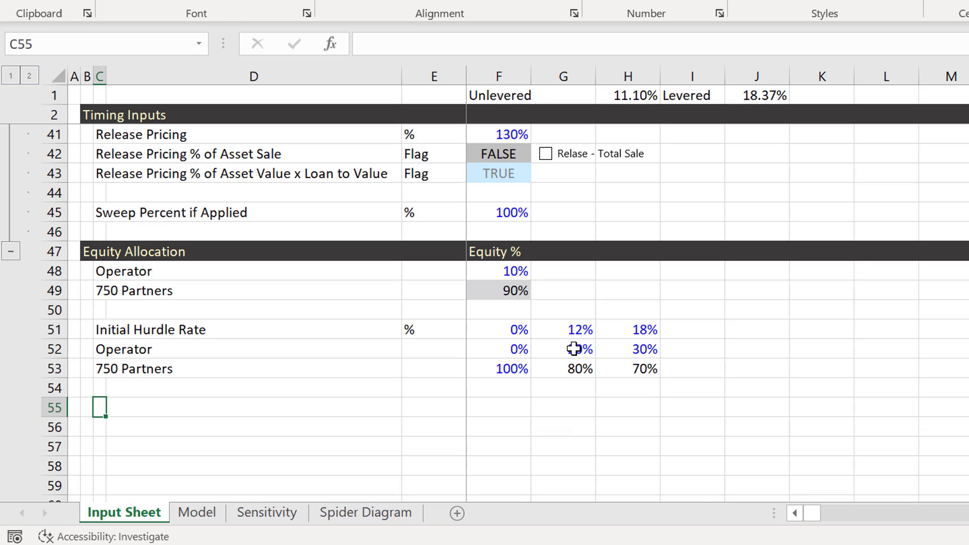
pyautogui.press('Right')
pyautogui.press('Right')
pyautogui.press('Right')
pyautogui.press('Right')
pyautogui.press('Right')
pyautogui.press('Right')
pyautogui.press('Up')
pyautogui.press('Up')
pyautogui.press('Up')
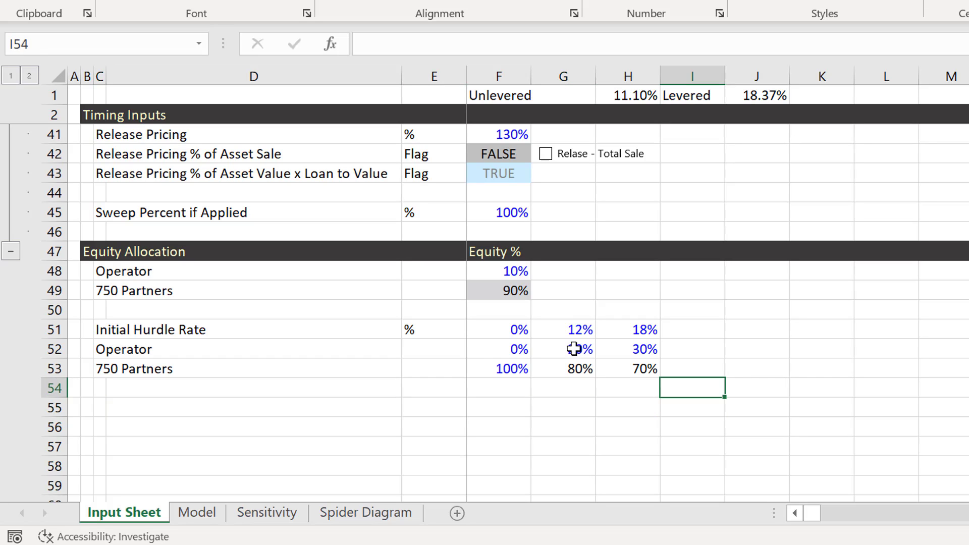
pyautogui.press('Left')
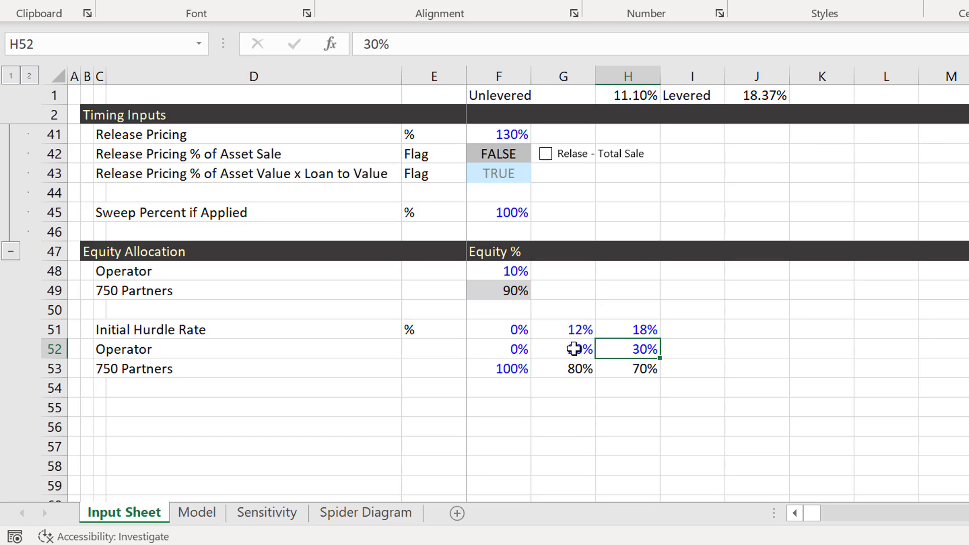
# - Insert two empty rows above Cash Flow to 2nd Tranche on the Model sheet
pyautogui.hotkey('ctrl', 'pagedown')
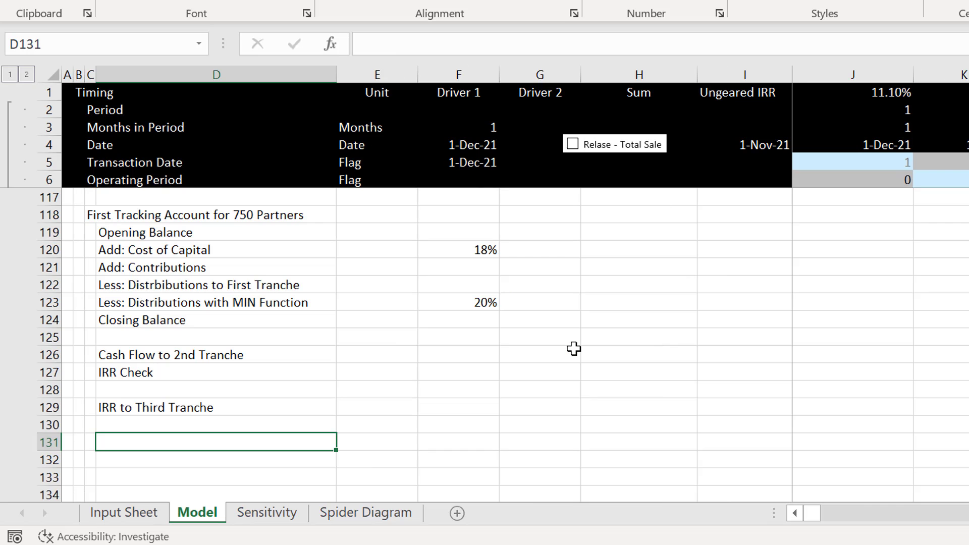
pyautogui.press('Up')
pyautogui.press('Up')
pyautogui.press('Up')
pyautogui.press('Up')
pyautogui.press('Up')
pyautogui.press('Up')
pyautogui.press('Up')
pyautogui.press('Up')
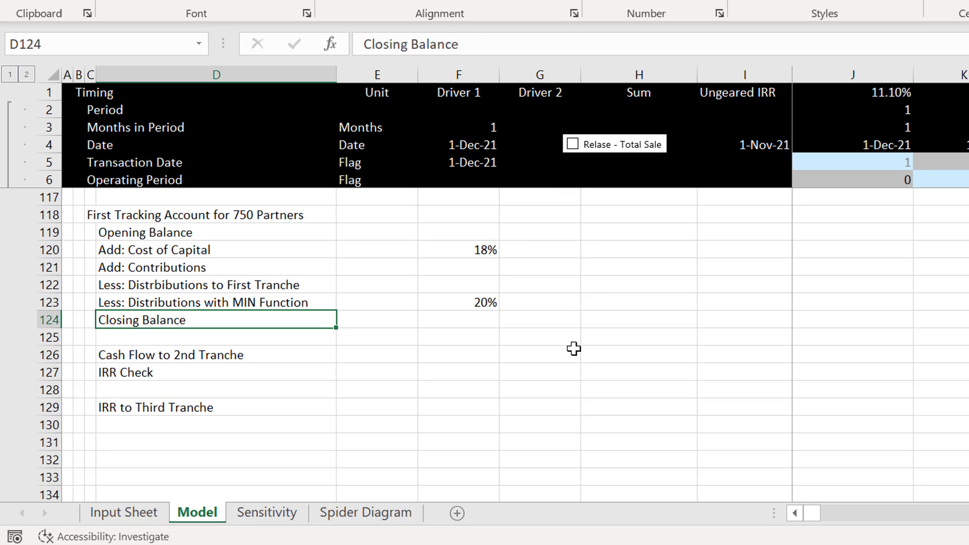
pyautogui.press('Down')
pyautogui.press('Down')
pyautogui.press('Down')
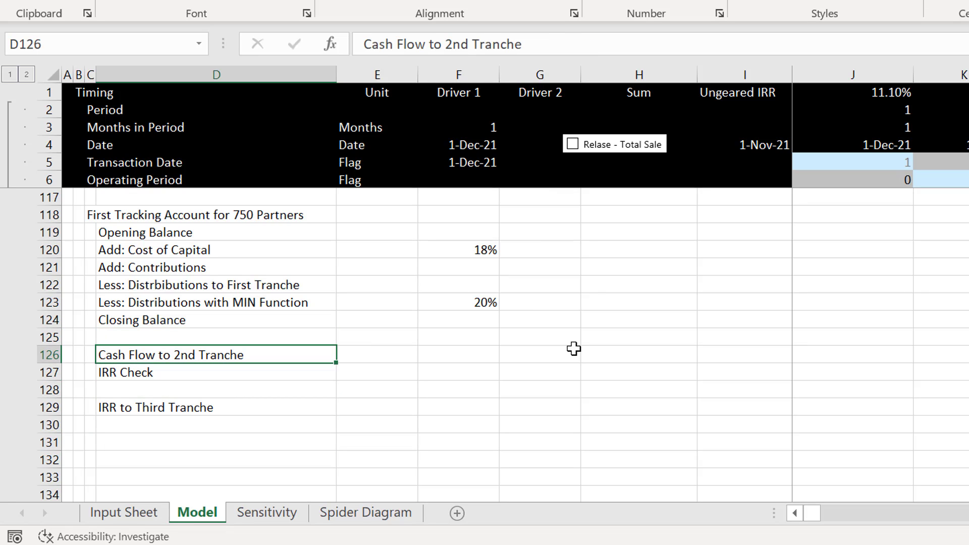
pyautogui.hotkey('shift', 'space')
pyautogui.hotkey('ctrl', 'shift', '=')
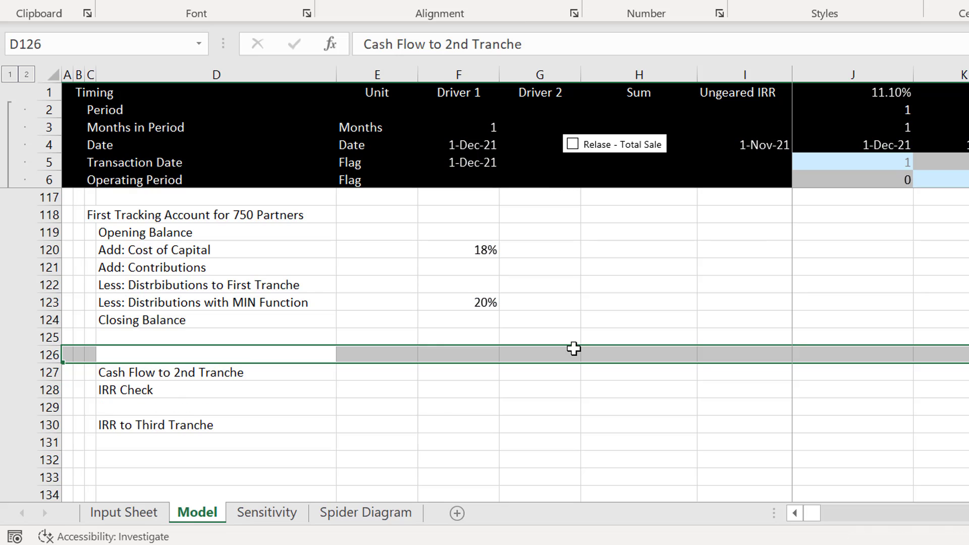
# - Link the F123 driver for Less: Distributions with MIN Function to the 750 Partners share in G53 on the Input Sheet
pyautogui.press('Up')
pyautogui.press('Left')
pyautogui.press('Right')
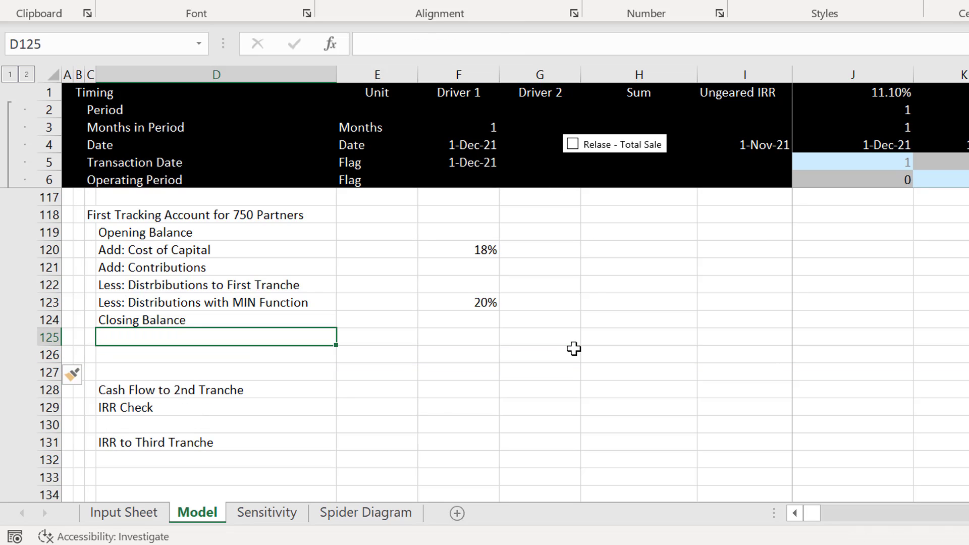
pyautogui.press('Up')
pyautogui.press('Up')
pyautogui.press('Right')
pyautogui.press('Right')
pyautogui.press('F2')
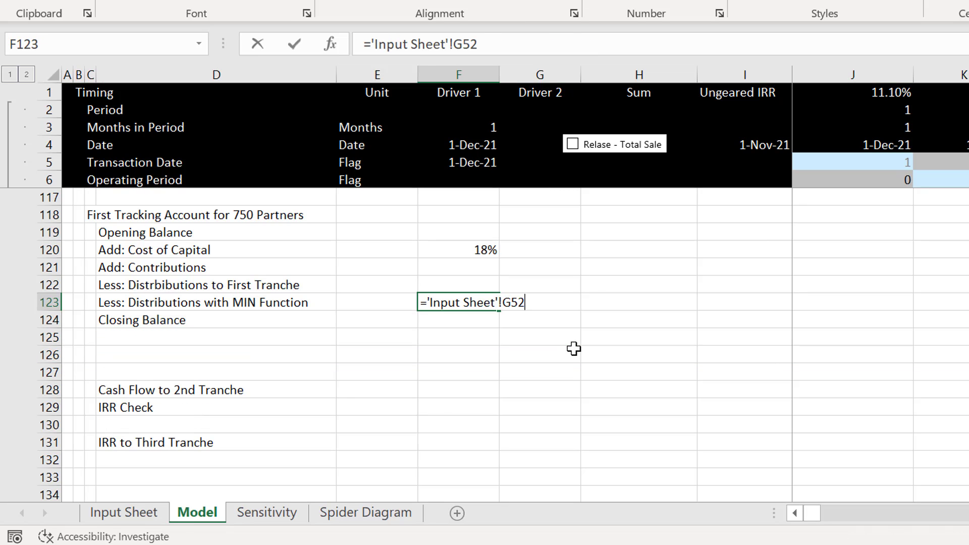
pyautogui.press('Escape')
pyautogui.write('=')
pyautogui.hotkey('ctrl', 'pageup')
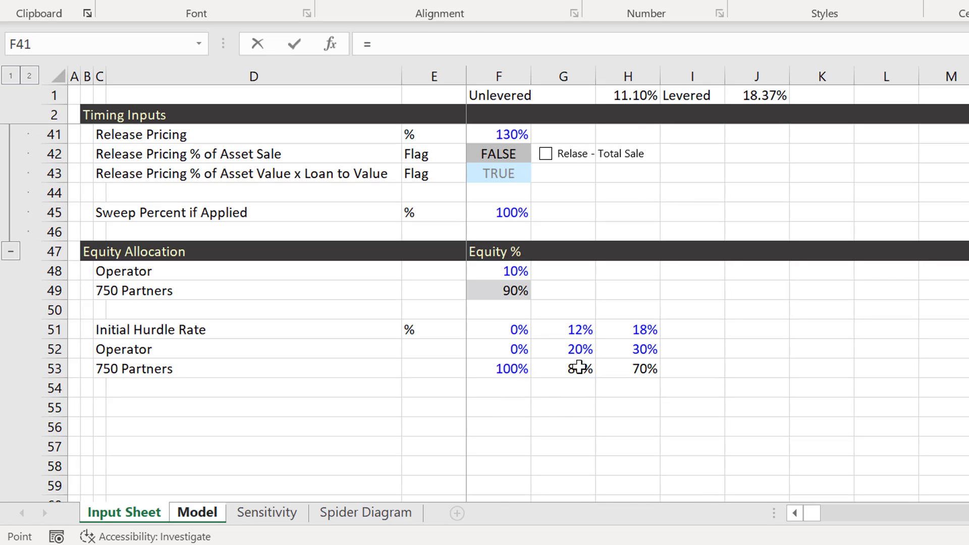
pyautogui.click(579, 368)
pyautogui.press('Return')
pyautogui.press('Down')
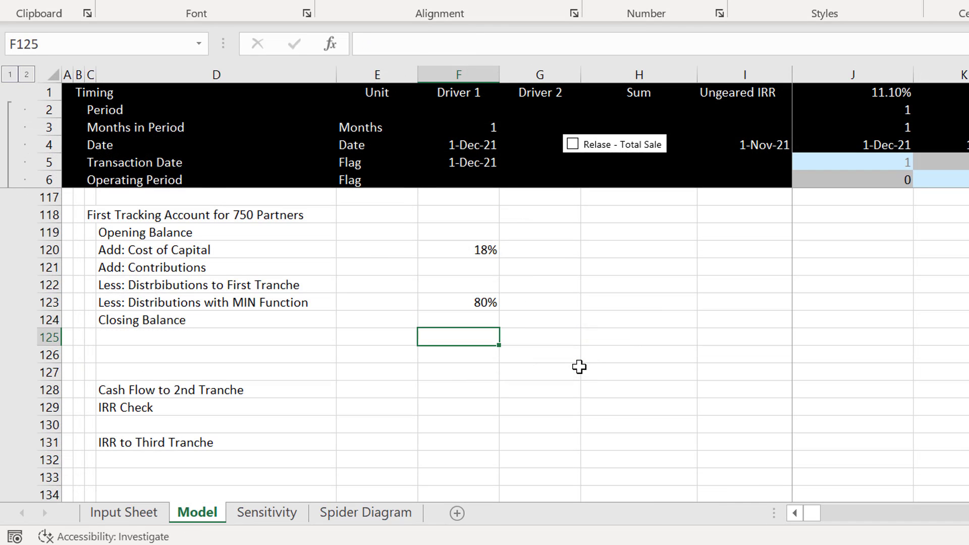
# - Enter the label "Distrbution to Operator" in D126, between Closing Balance and Cash Flow to 2nd Tranche
pyautogui.press('Left')
pyautogui.press('Left')
pyautogui.press('Down')
pyautogui.write('Distro')
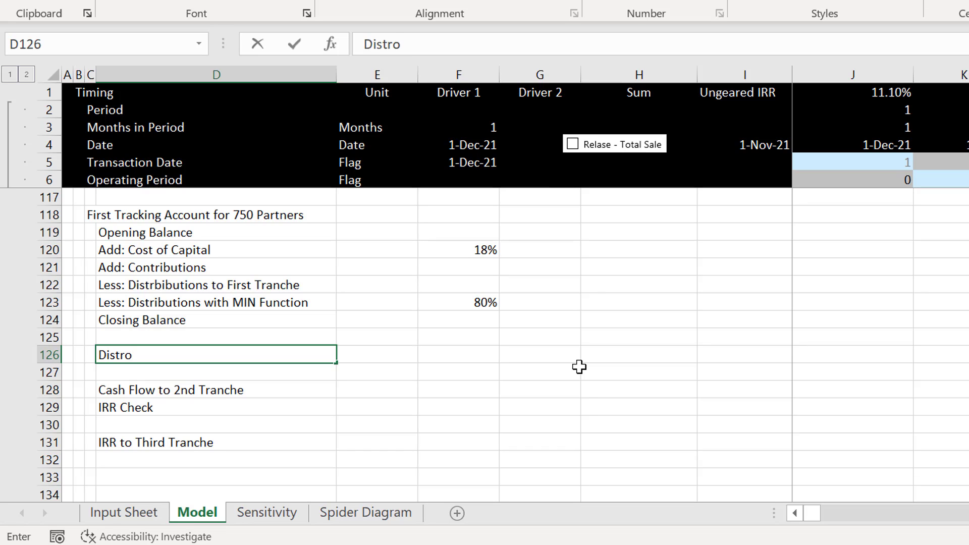
pyautogui.press('BackSpace')
pyautogui.write('bution to ')
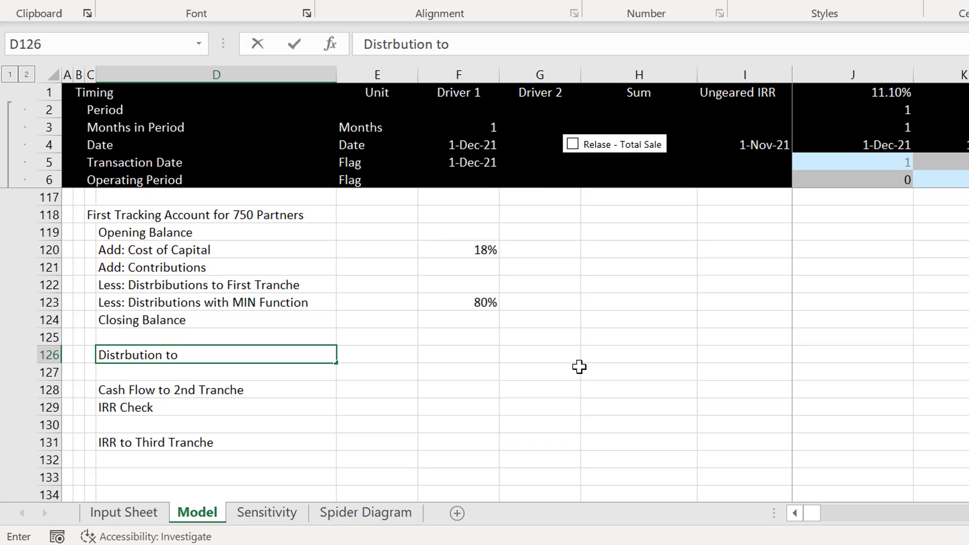
pyautogui.write('Operatio')
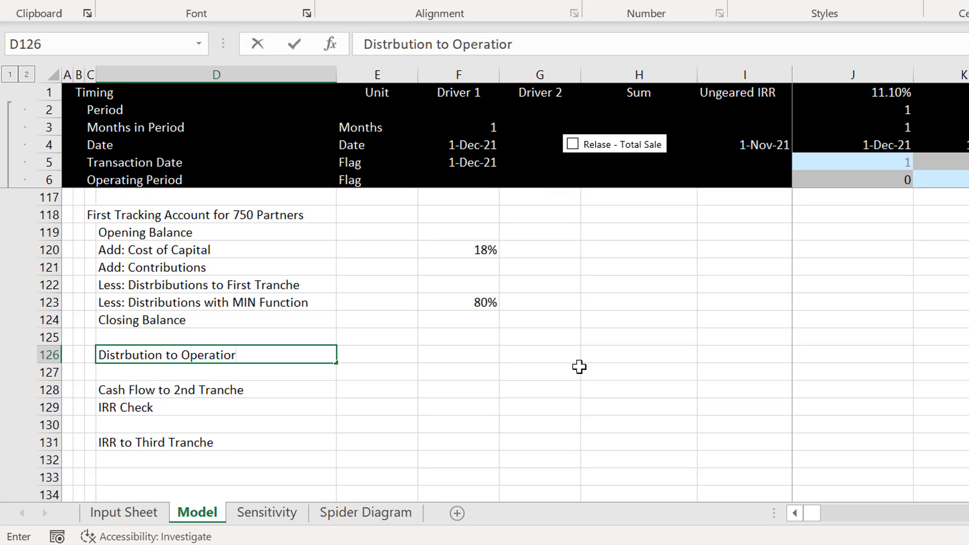
pyautogui.write('r')
pyautogui.press('BackSpace')
pyautogui.press('BackSpace')
pyautogui.press('BackSpace')
pyautogui.press('BackSpace')
pyautogui.write('a')
pyautogui.press('BackSpace')
pyautogui.write('at')
pyautogui.press('BackSpace')
pyautogui.press('BackSpace')
pyautogui.press('BackSpace')
pyautogui.press('BackSpace')
pyautogui.write('rator')
pyautogui.press('Return')
pyautogui.press('Up')
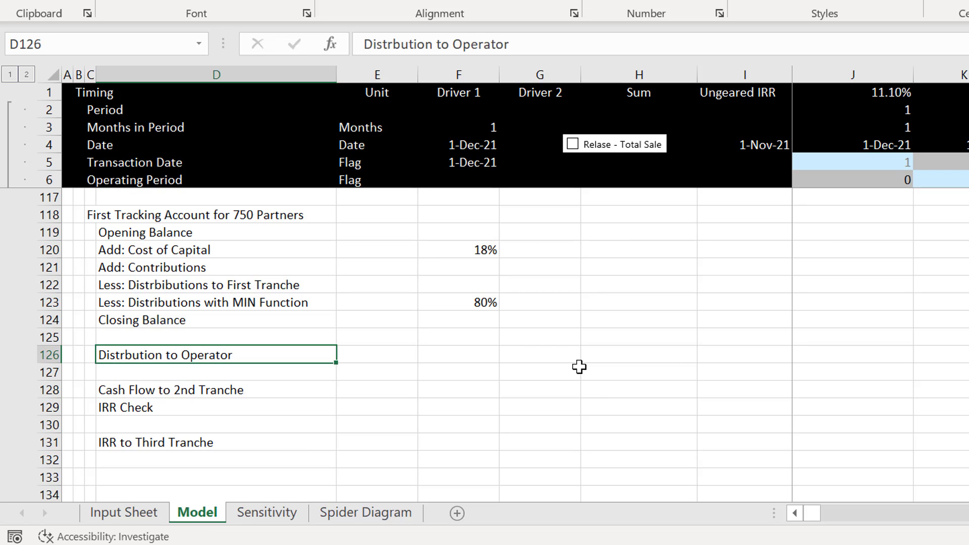
# - Link the F126 driver for the operator distribution to the 30% Operator share in H52 on the Input Sheet
pyautogui.press('Right')
pyautogui.press('Right')
pyautogui.write('=')
pyautogui.hotkey('ctrl', 'pageup')
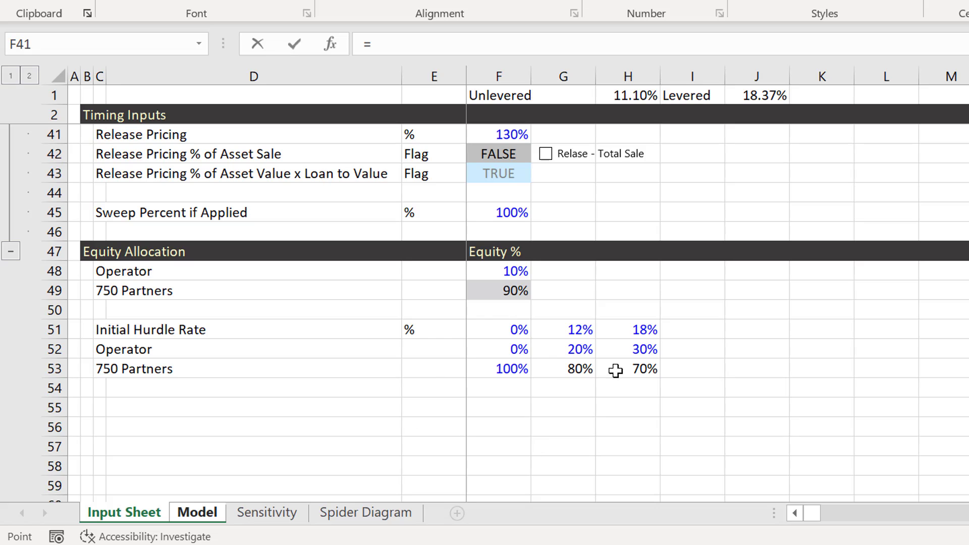
pyautogui.click(626, 345)
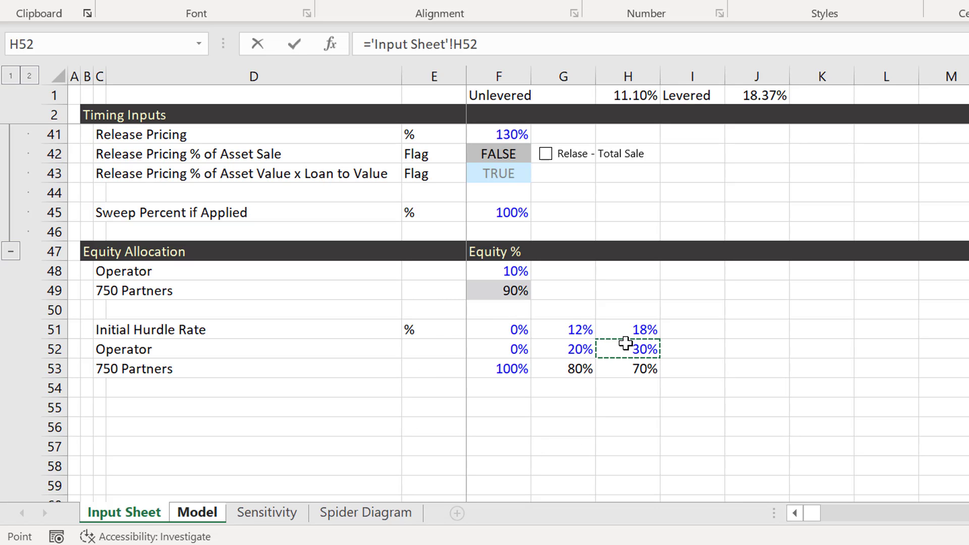
pyautogui.press('Return')
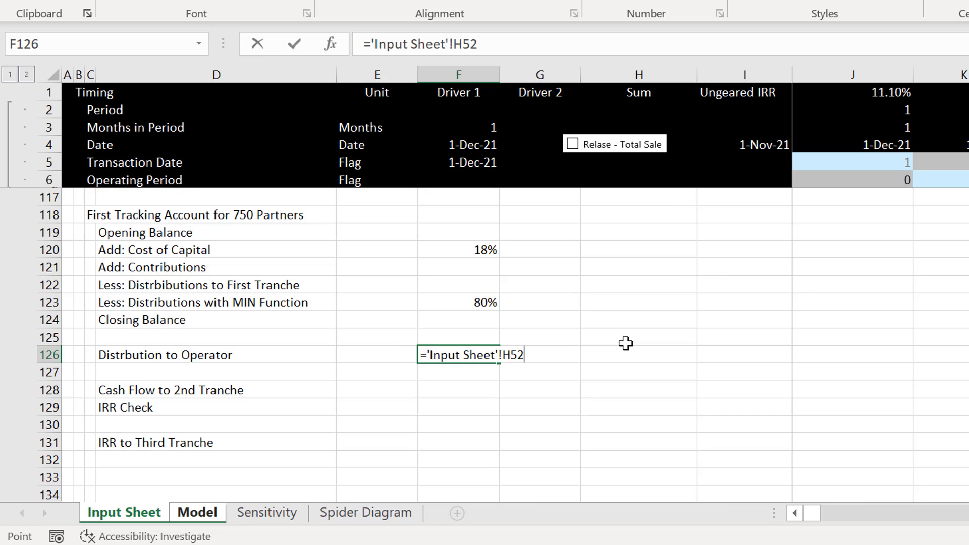
pyautogui.press('Up')
pyautogui.press('Down')
pyautogui.press('Down')
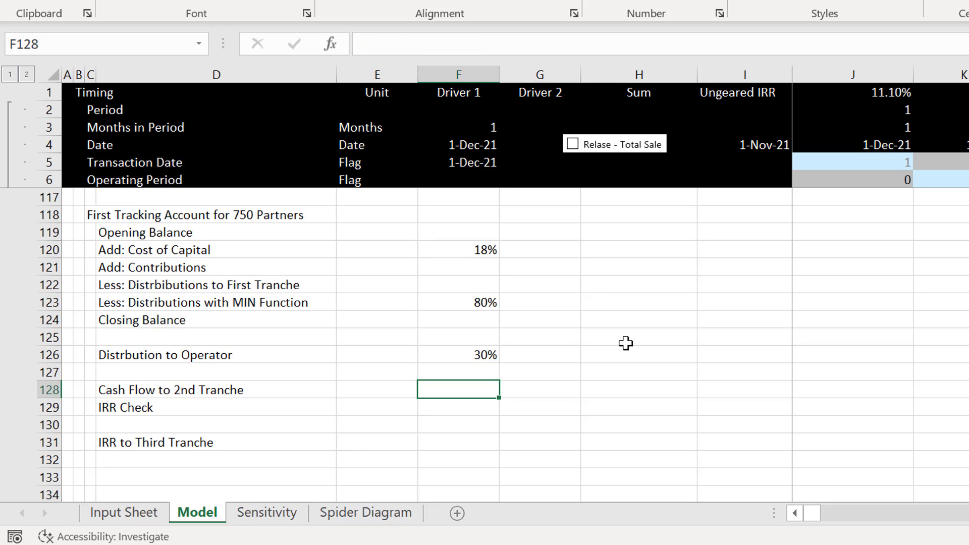
# - Move the Cash Flow to 2nd Tranche and IRR Check rows directly above the operator distribution row
pyautogui.press('Left')
pyautogui.press('Left')
pyautogui.press('Left')
pyautogui.press('Right')
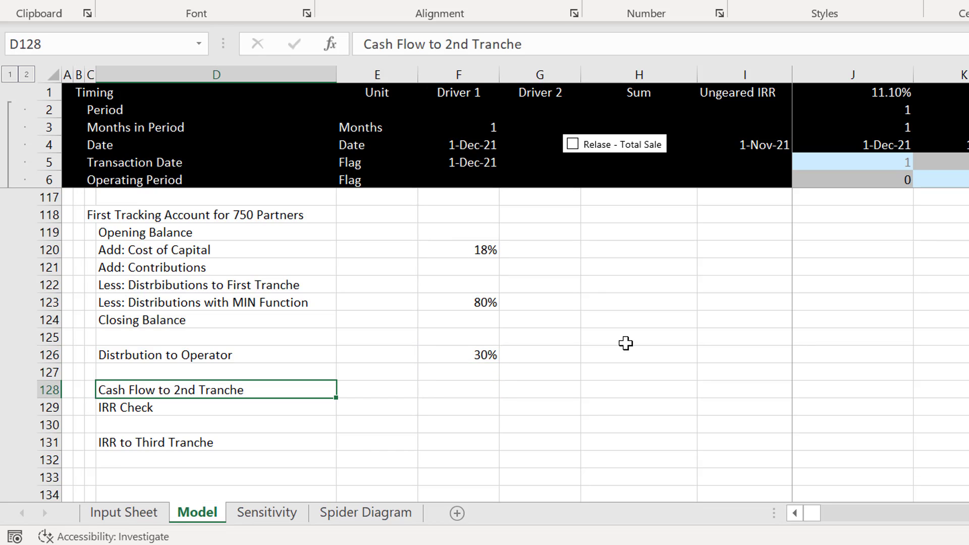
pyautogui.press('Up')
pyautogui.press('Up')
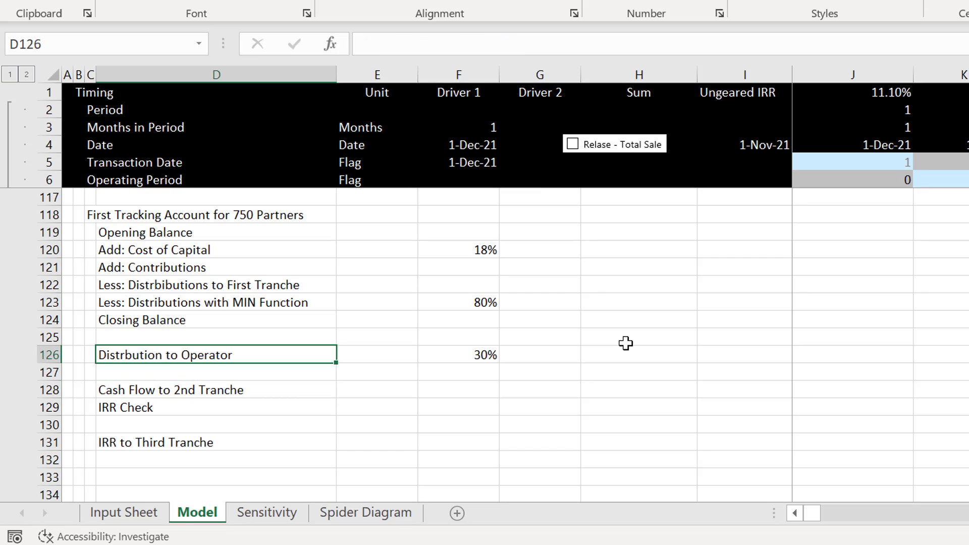
pyautogui.press('Down')
pyautogui.press('Down')
pyautogui.press('Down')
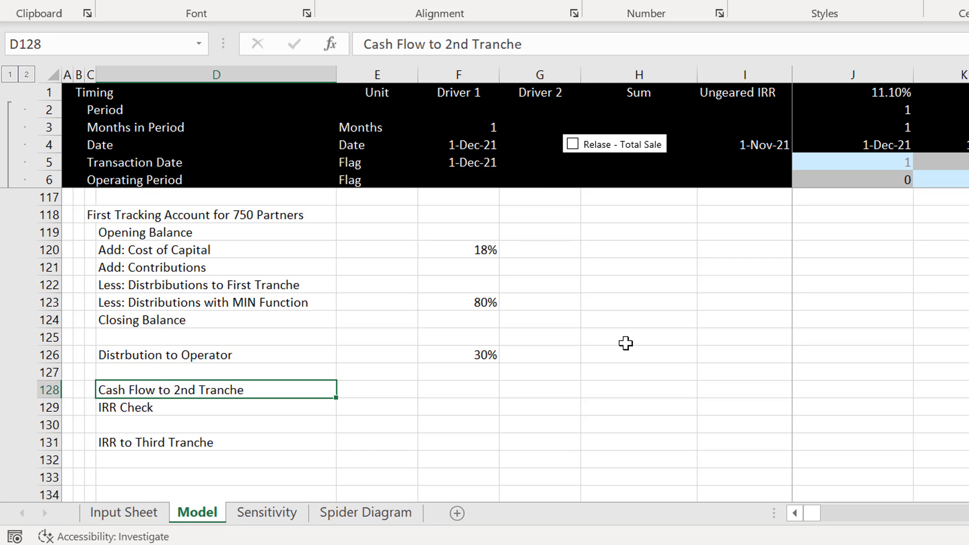
pyautogui.press('Left')
pyautogui.press('Left')
pyautogui.press('Left')
pyautogui.press('Up')
pyautogui.hotkey('shift', 'space')
pyautogui.hotkey('shift', 'Down')
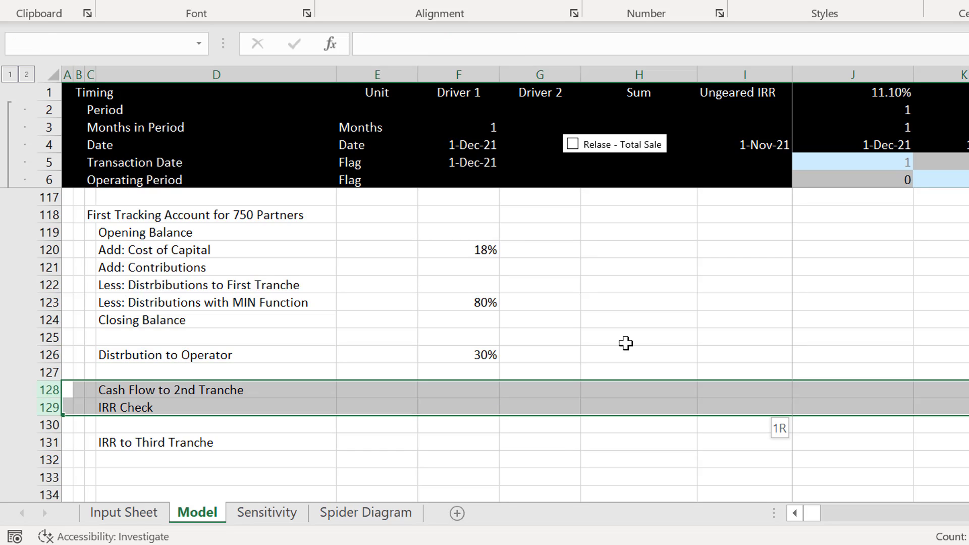
pyautogui.hotkey('ctrl', 'x')
pyautogui.press('Up')
pyautogui.press('Up')
pyautogui.press('Up')
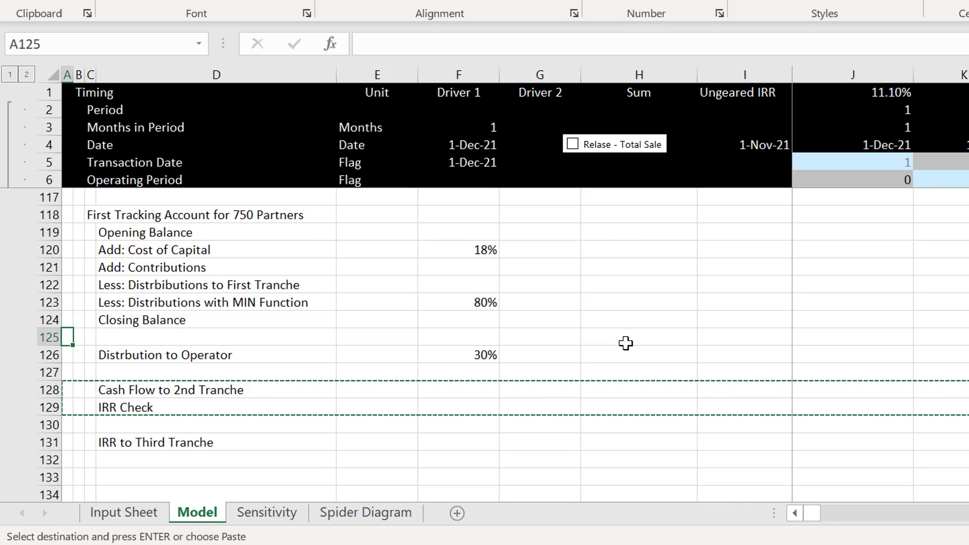
pyautogui.press('Down')
pyautogui.hotkey('ctrl', '+')
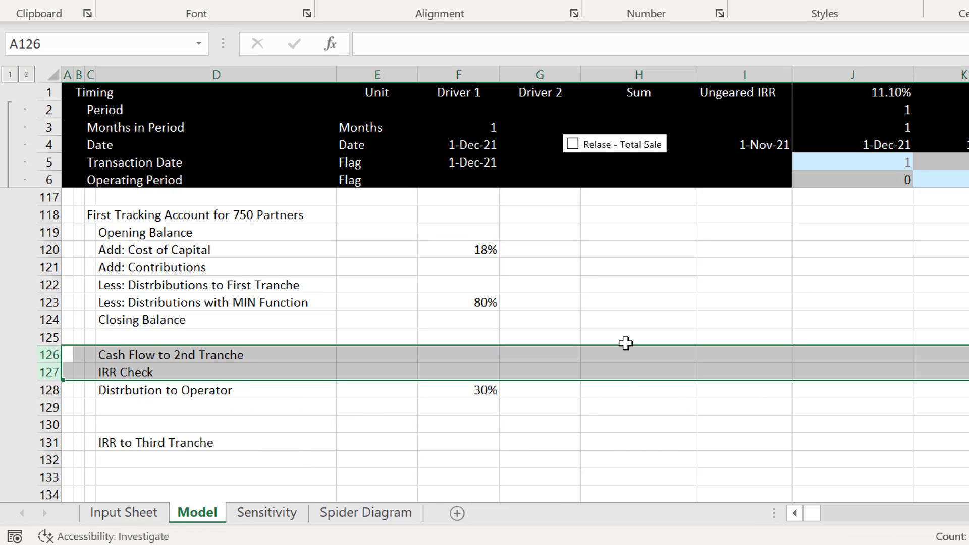
# - Insert an empty row between IRR Check and the operator distribution row
pyautogui.press('Down')
pyautogui.press('Down')
pyautogui.hotkey('ctrl', 'space')
pyautogui.press('Left')
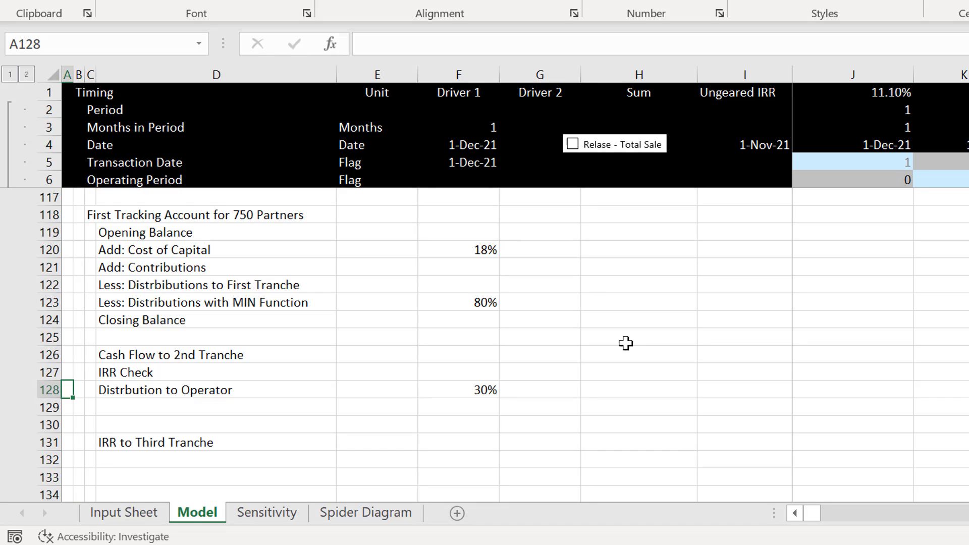
pyautogui.hotkey('shift', 'space')
pyautogui.hotkey('ctrl', '+')
pyautogui.press('Down')
pyautogui.press('Down')
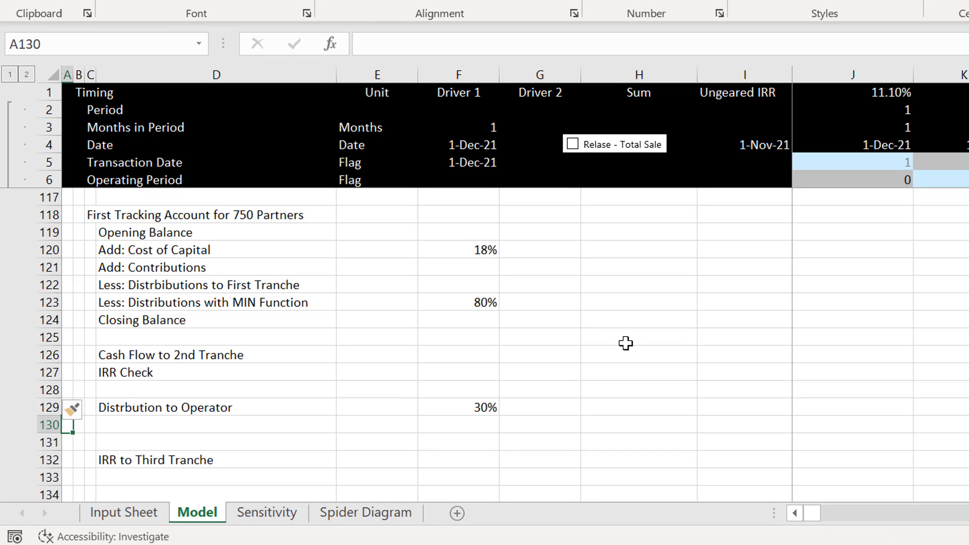
# - Delete the surplus empty row 131 above IRR to Third Tranche
pyautogui.press('Down')
pyautogui.press('Down')
pyautogui.press('Up')
pyautogui.hotkey('shift', 'space')
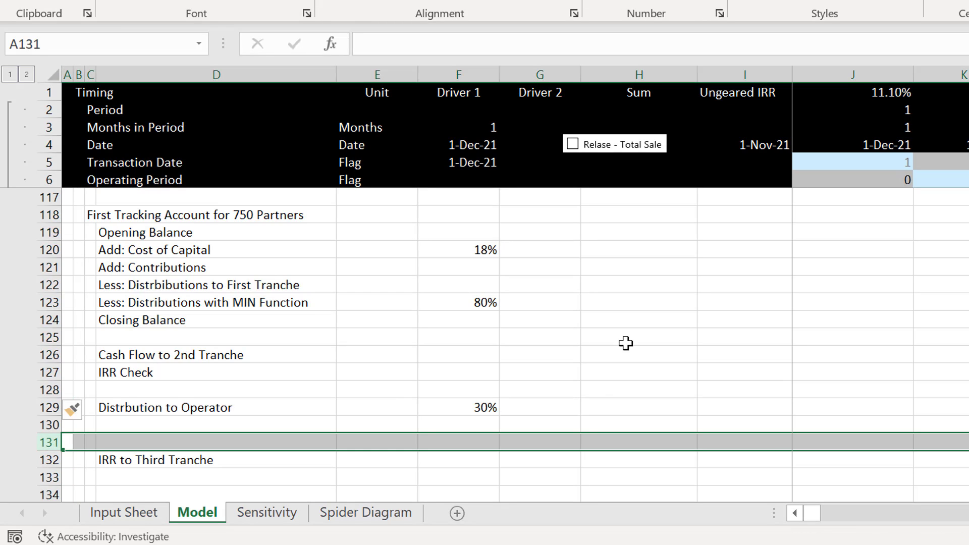
pyautogui.hotkey('ctrl', '-')
# - Replace the label IRR to Third Tranche in D131 with "Cash Flow to Third Tranche"
pyautogui.press('Down')
pyautogui.press('Down')
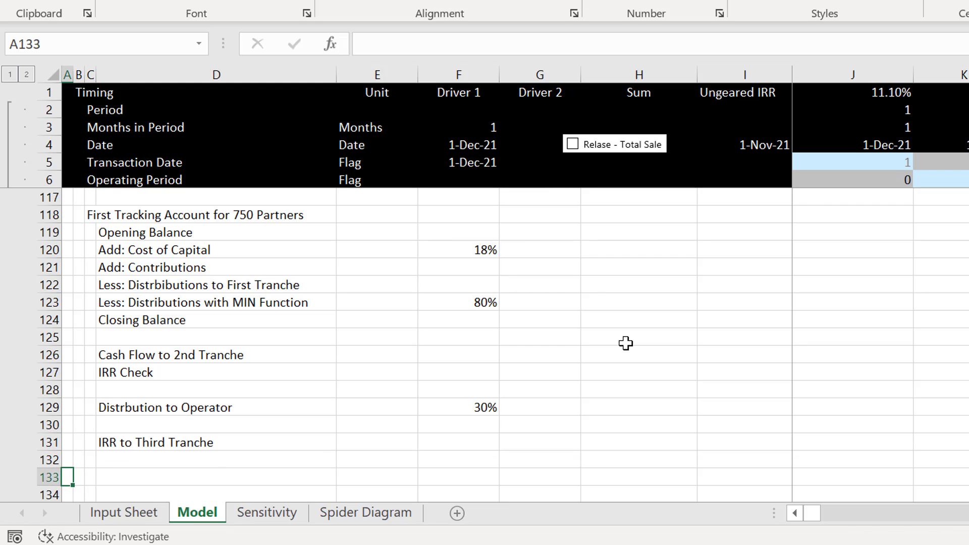
pyautogui.press('Down')
pyautogui.press('Down')
pyautogui.scroll(-1, 627, 343)
pyautogui.press('Up')
pyautogui.press('Up')
pyautogui.press('Up')
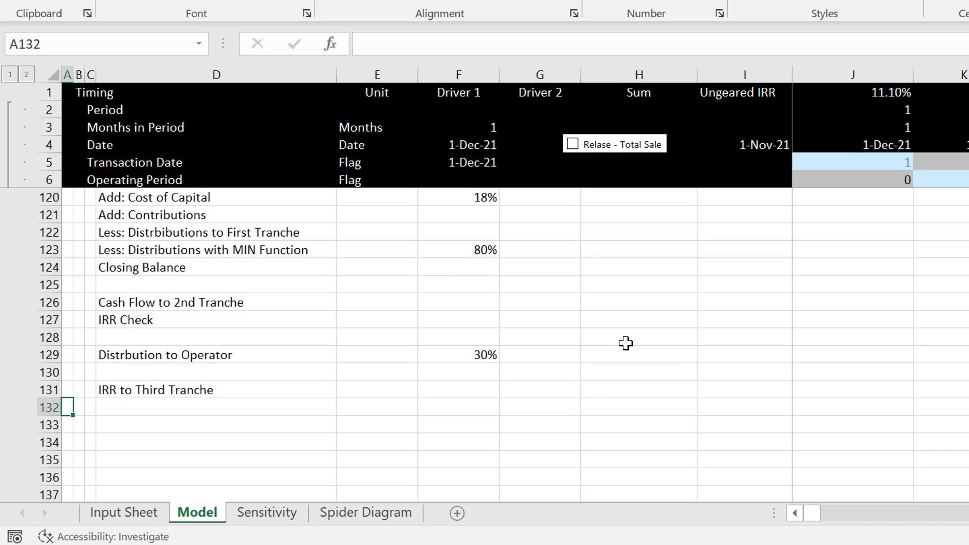
pyautogui.press('Up')
pyautogui.press('Right')
pyautogui.press('Right')
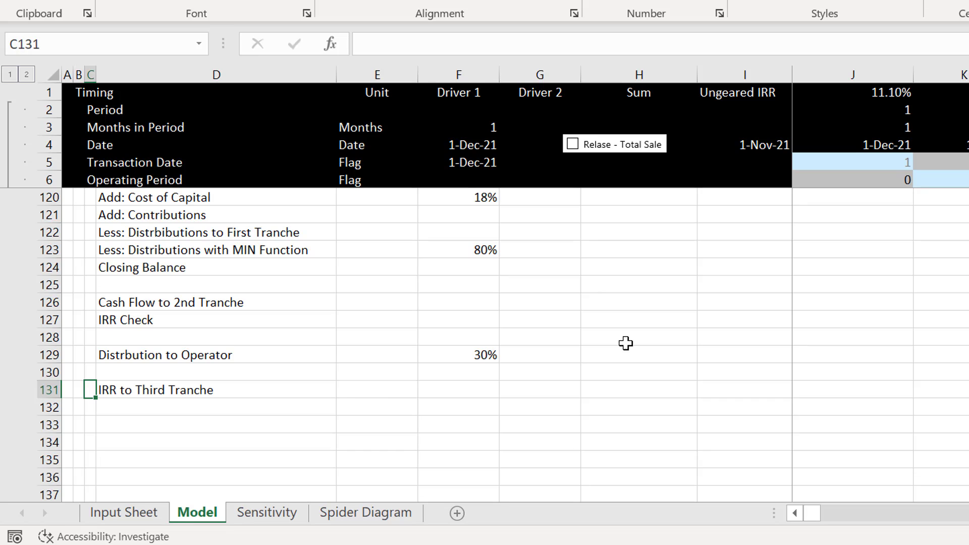
pyautogui.press('Right')
pyautogui.write('C')
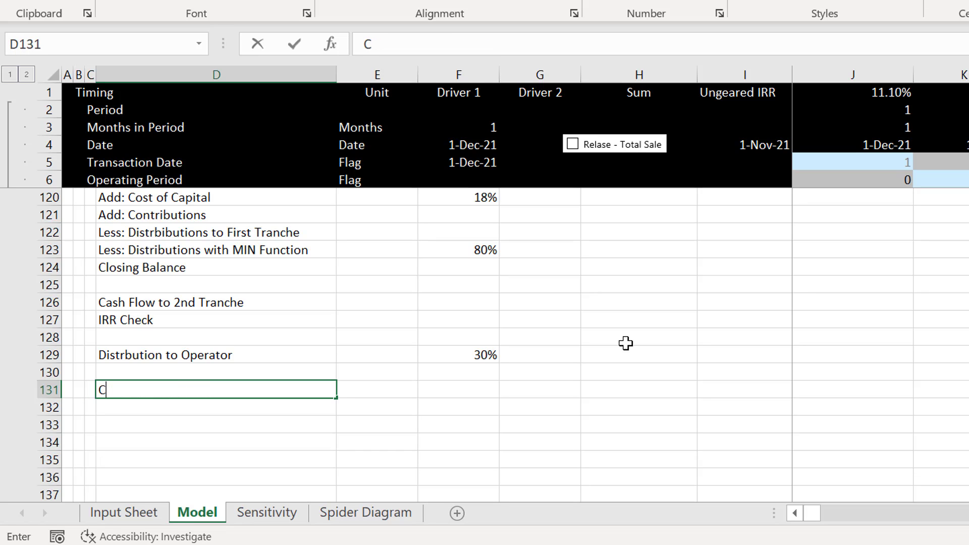
pyautogui.write('ash Flow to Th')
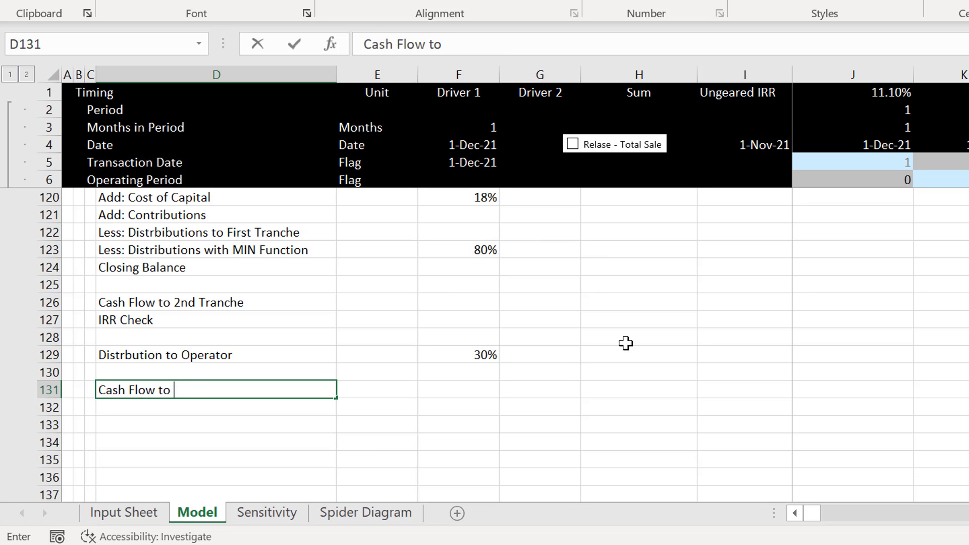
pyautogui.press('BackSpace')
pyautogui.press('BackSpace')
pyautogui.write('ird Tra')
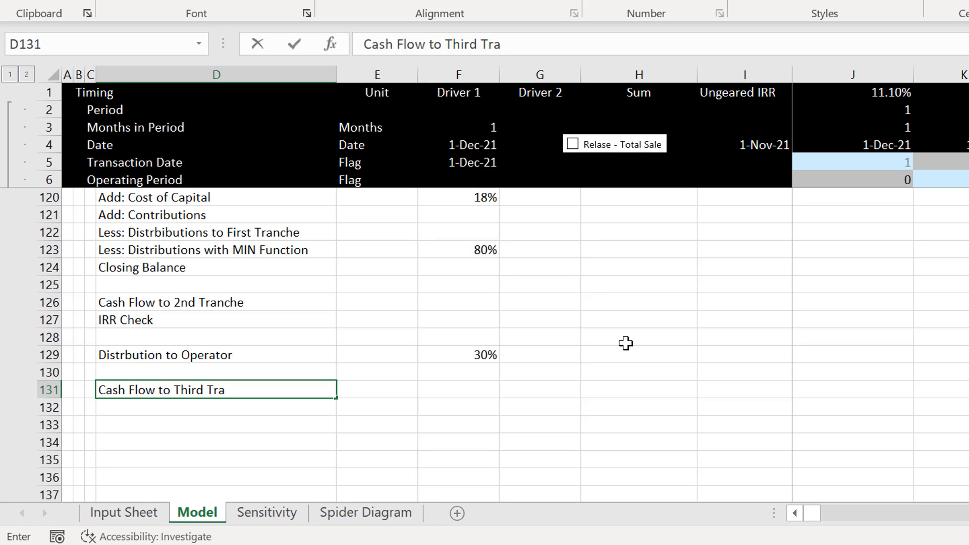
pyautogui.write('nche')
pyautogui.press('Return')
pyautogui.press('Return')
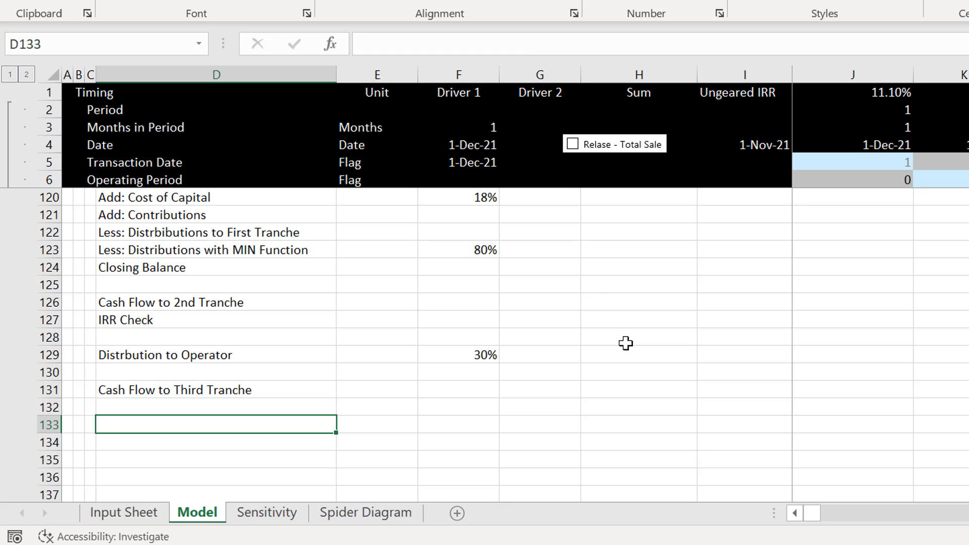
# - Enter the label "Cash to 750 Partner" in D132, directly below Cash Flow to Third Tranche
pyautogui.press('Up')
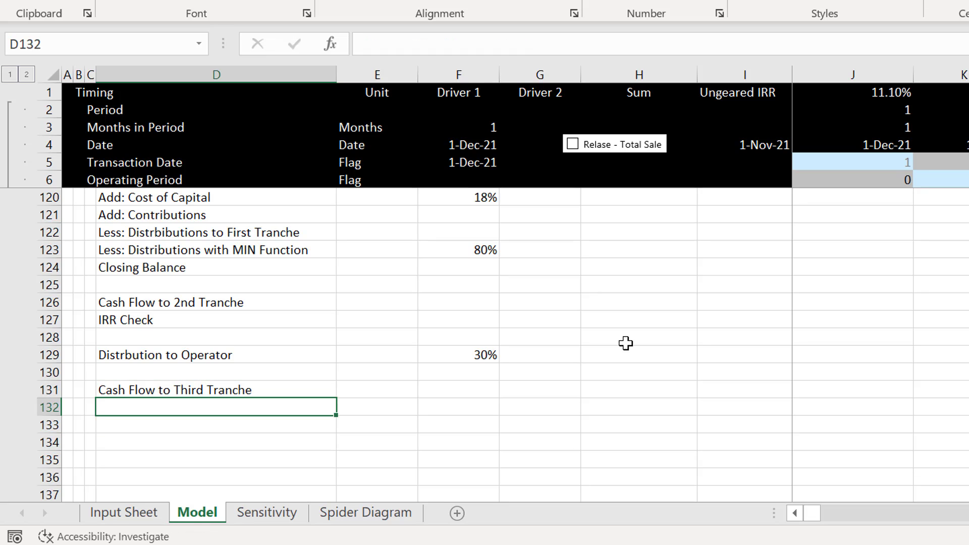
pyautogui.write('Cash to ')
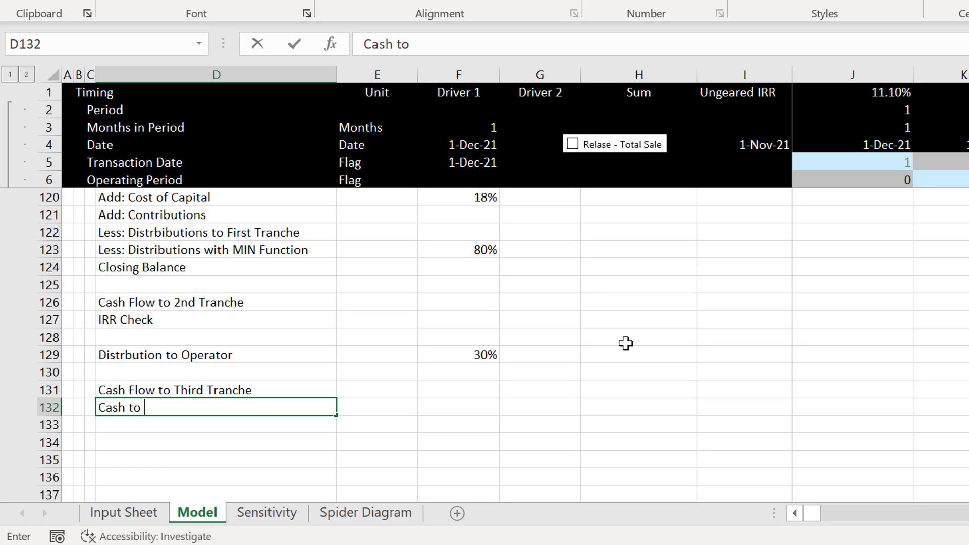
pyautogui.write('750 Partner')
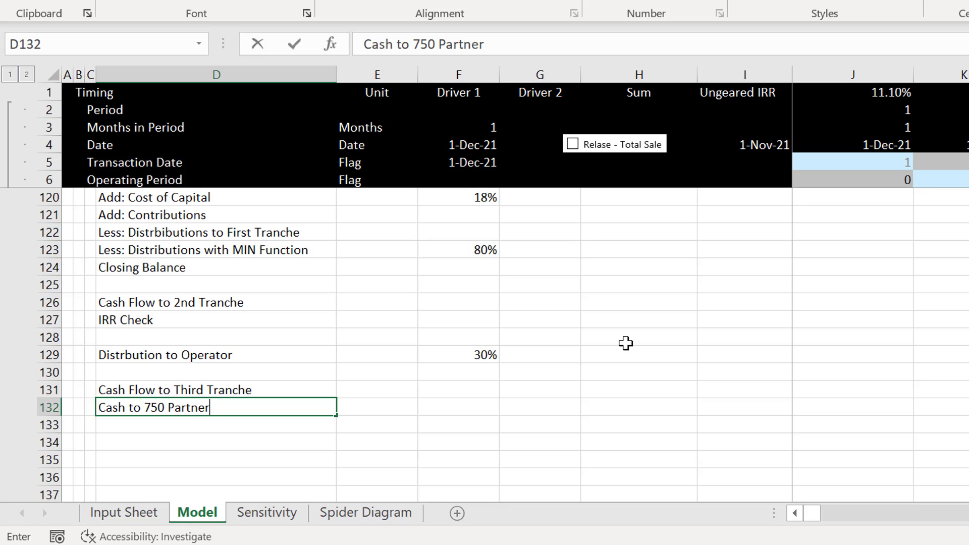
pyautogui.press('Return')
# - Enter the label "Cash to Operator" in D133, directly below Cash to 750 Partner
pyautogui.write('Cash')
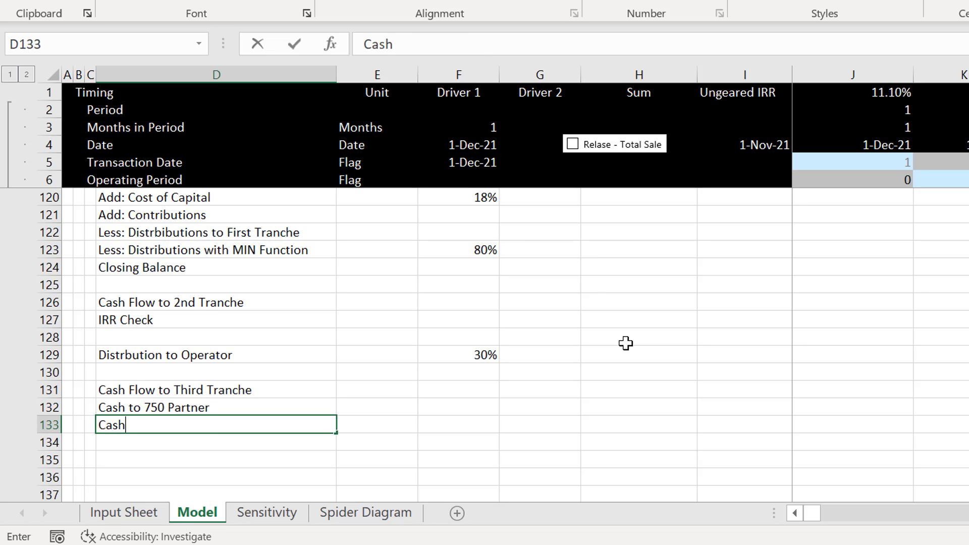
pyautogui.write(' to Ope')
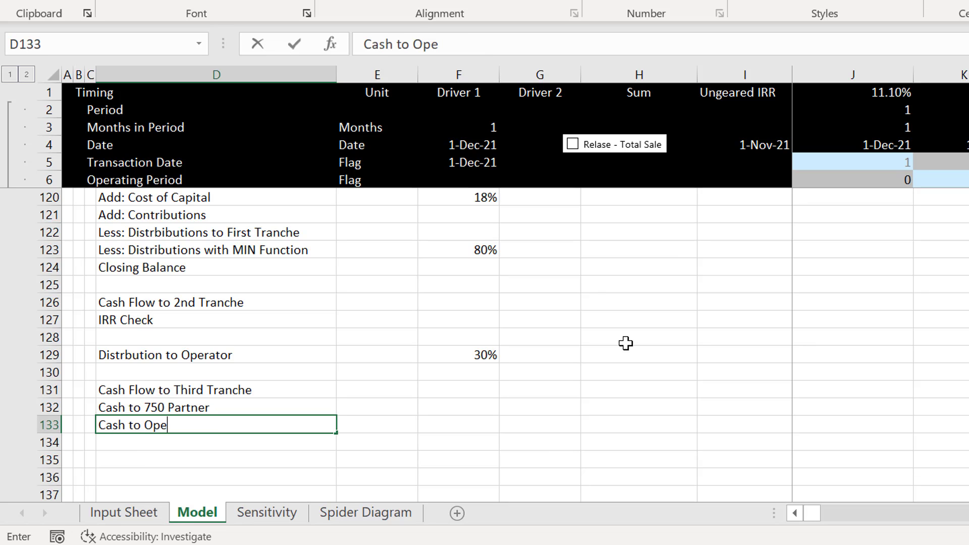
pyautogui.write('rator')
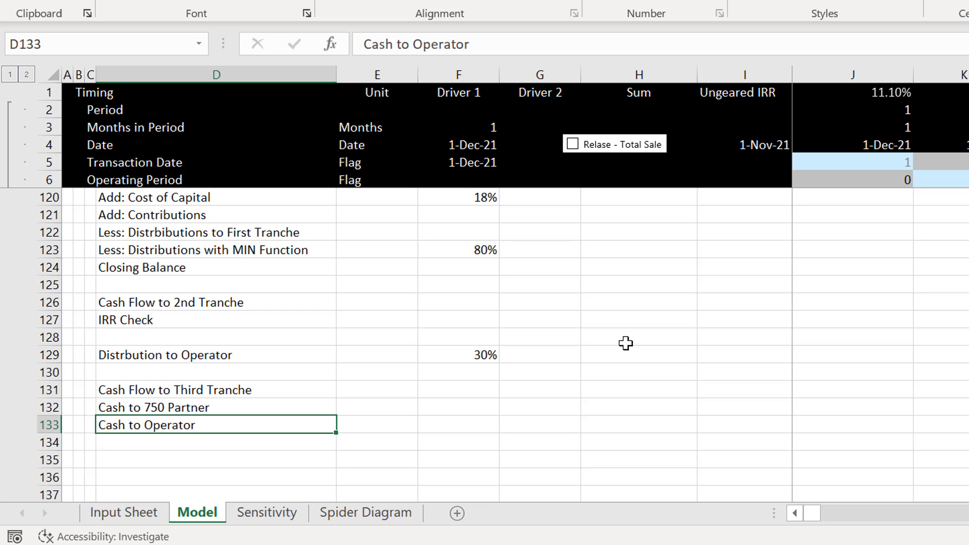
pyautogui.press('Return')
pyautogui.press('Return')
pyautogui.press('Up')
pyautogui.press('Up')
pyautogui.press('Down')
pyautogui.press('Down')
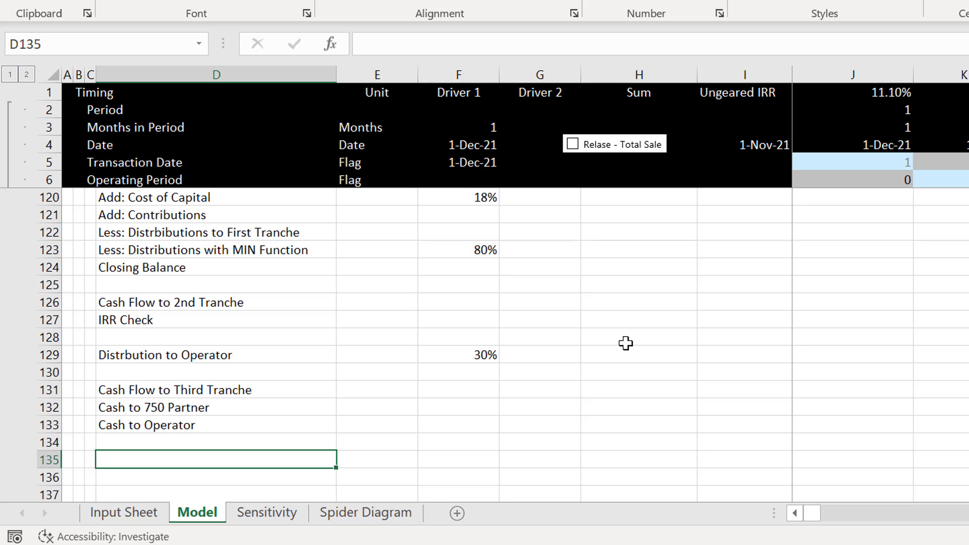
# - Enter the label "Total Cash to 750 Partner" in D135, one row below the third tranche cash split
pyautogui.press('Down')
pyautogui.press('Up')
pyautogui.write('Total ')
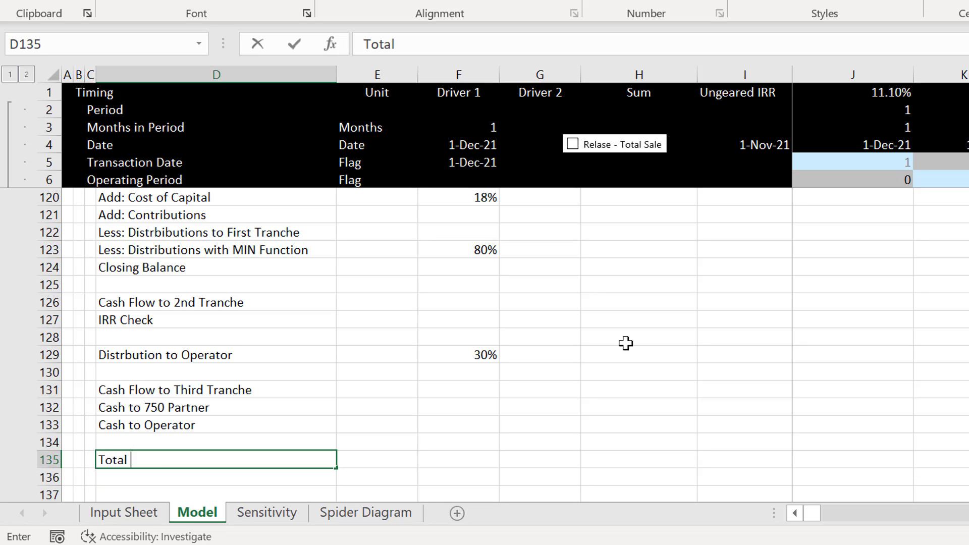
pyautogui.write('Cash to')
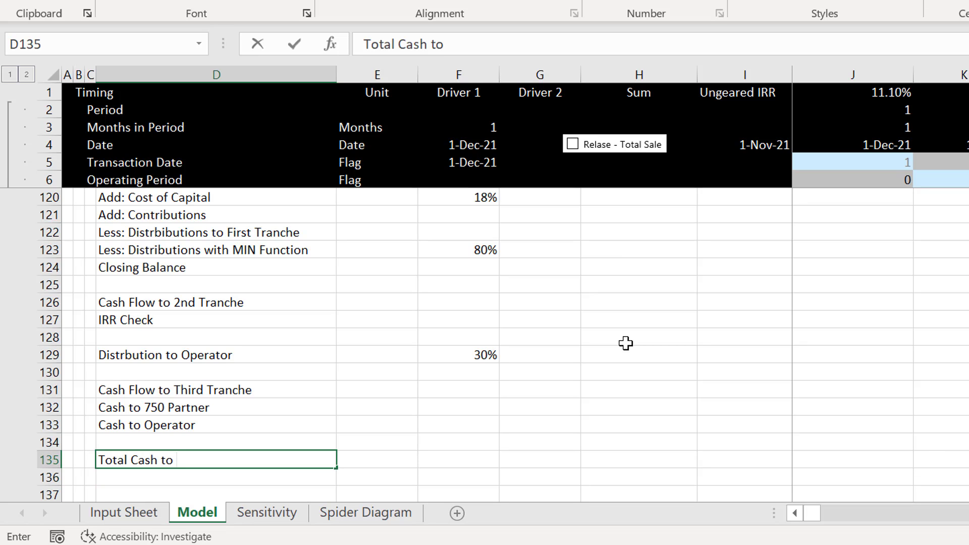
pyautogui.write(' 6')
pyautogui.press('BackSpace')
pyautogui.write('750 Par')
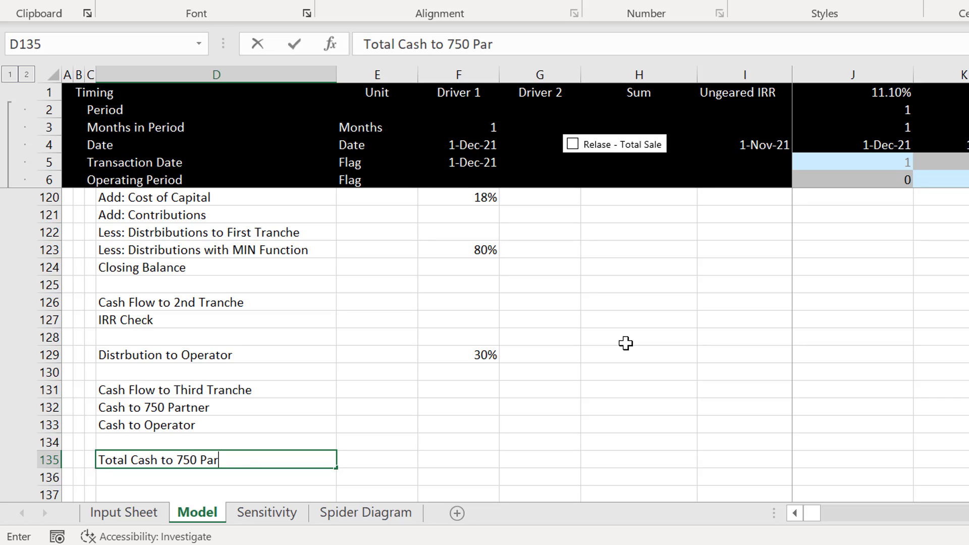
pyautogui.write('tner')
pyautogui.press('Return')
# - Enter the label "Total Cash to Operator" in D136, directly below Total Cash to 750 Partner
pyautogui.write('T')
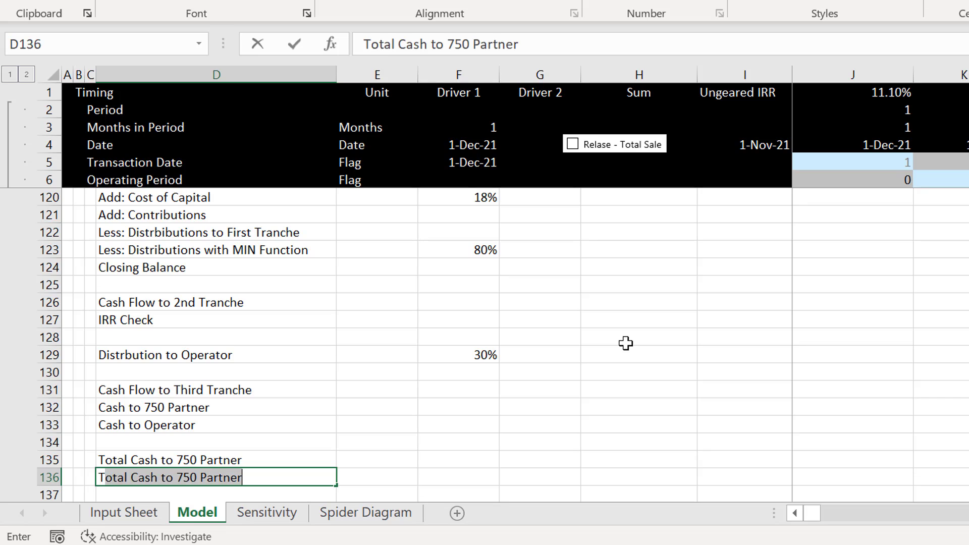
pyautogui.write('otal Cash ')
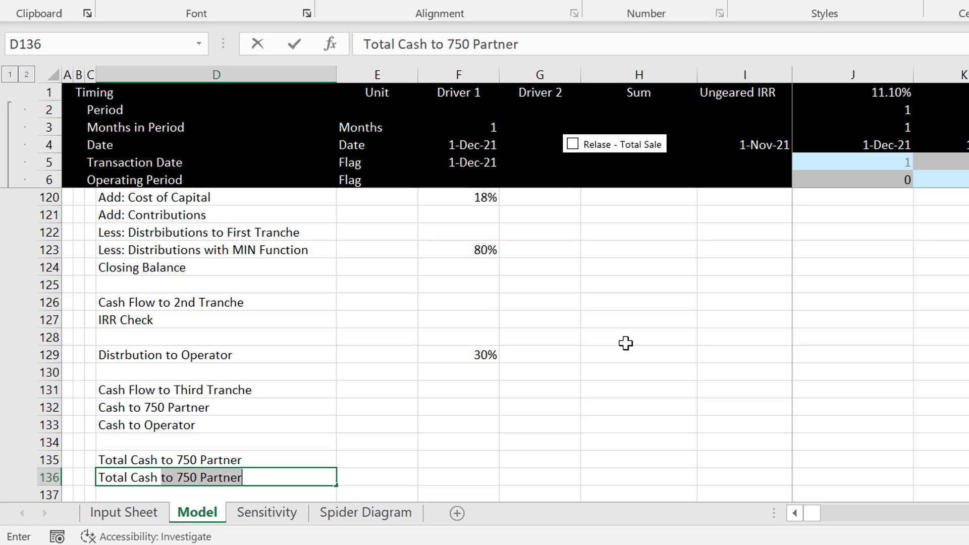
pyautogui.write('to Operatore')
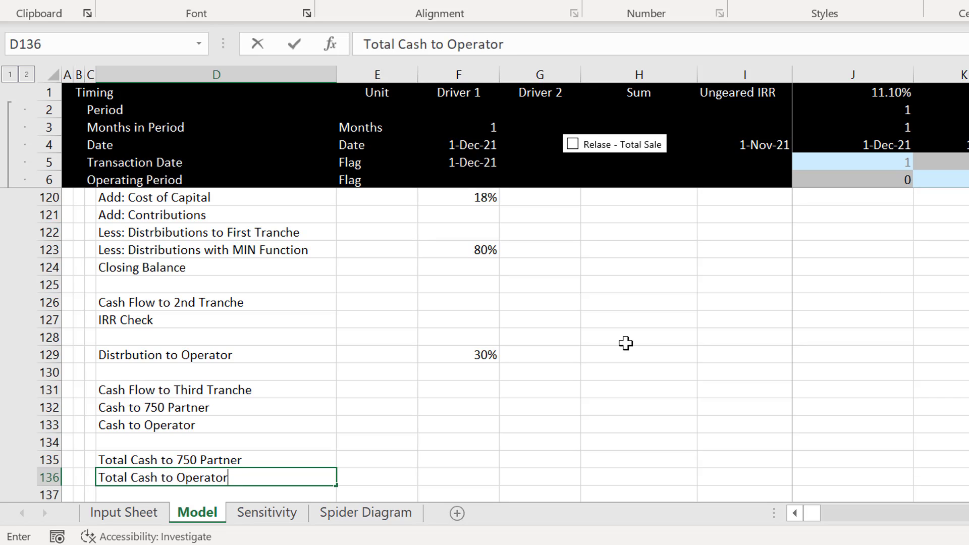
pyautogui.hotkey('ctrl', 'Return')
# - Enter the label "IRR to 750 Partner" in D138, leaving one blank row below the total cash labels
pyautogui.press('Down')
pyautogui.press('Down')
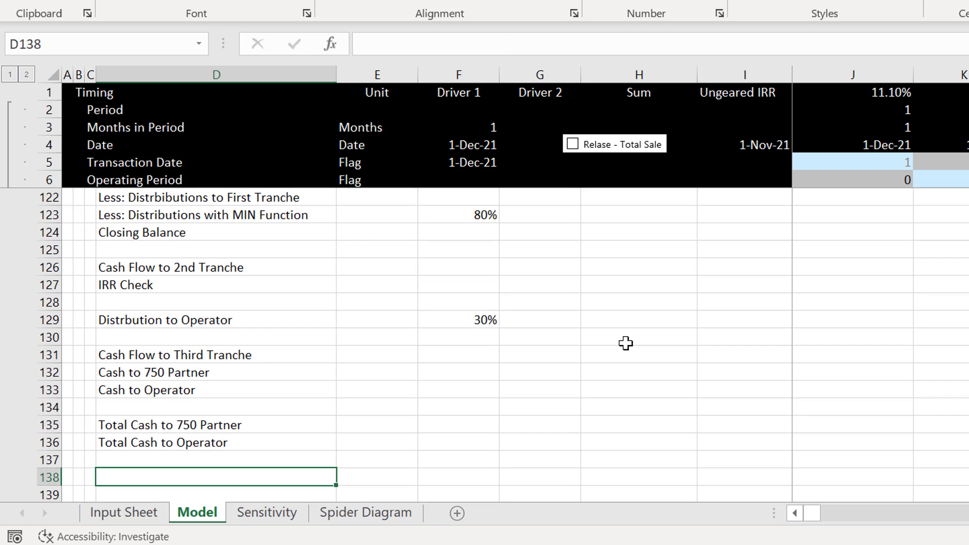
pyautogui.write('Ir')
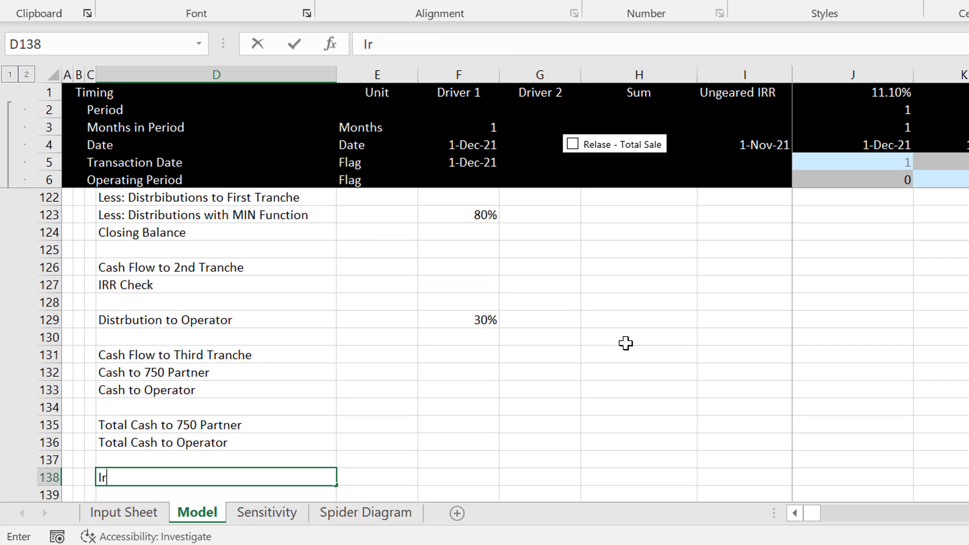
pyautogui.write('RR to 750 P')
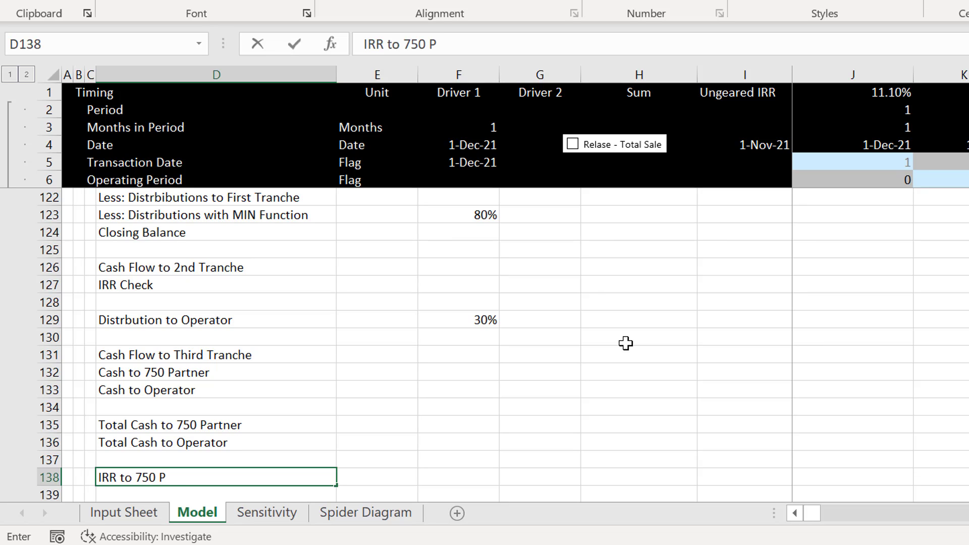
pyautogui.write('artner')
pyautogui.press('Return')
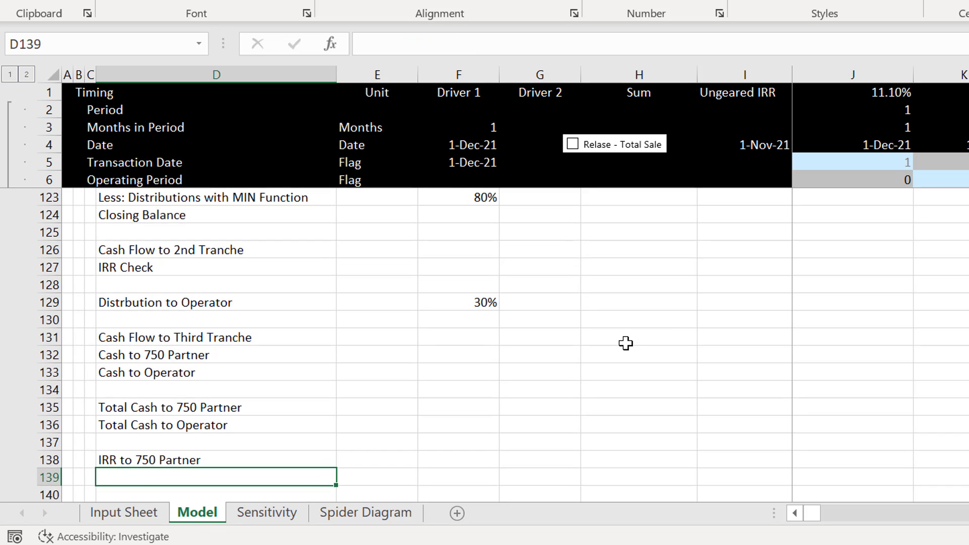
# - Enter the label "IRR to Operator" in D139, directly below IRR to 750 Partner
pyautogui.write('IRR ')
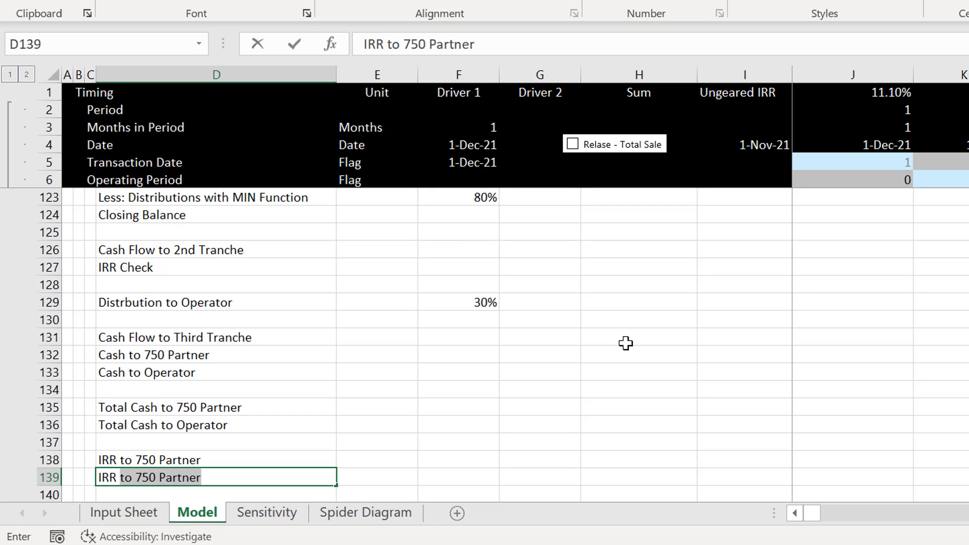
pyautogui.write('to Operato ')
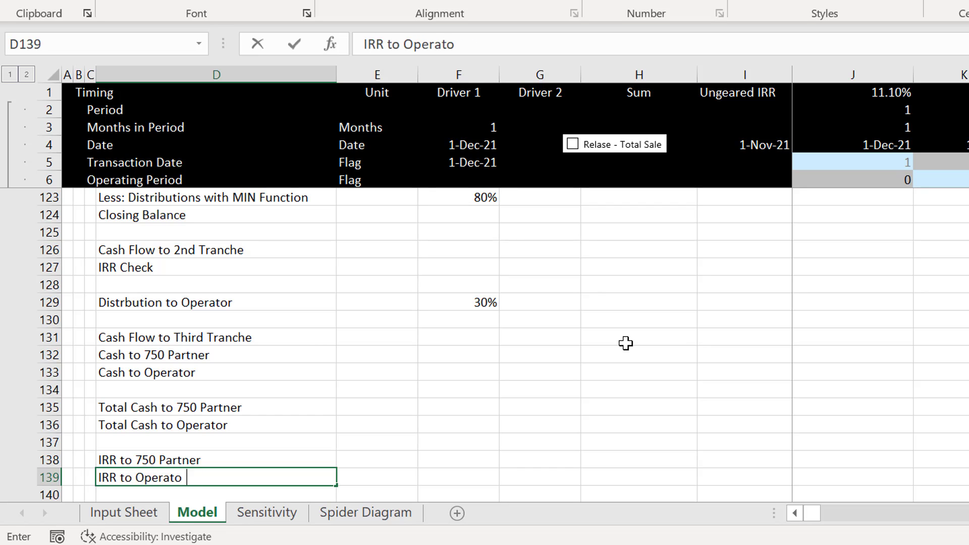
pyautogui.write('r')
pyautogui.press('Return')
pyautogui.press('Return')
pyautogui.press('Up')
pyautogui.press('Up')
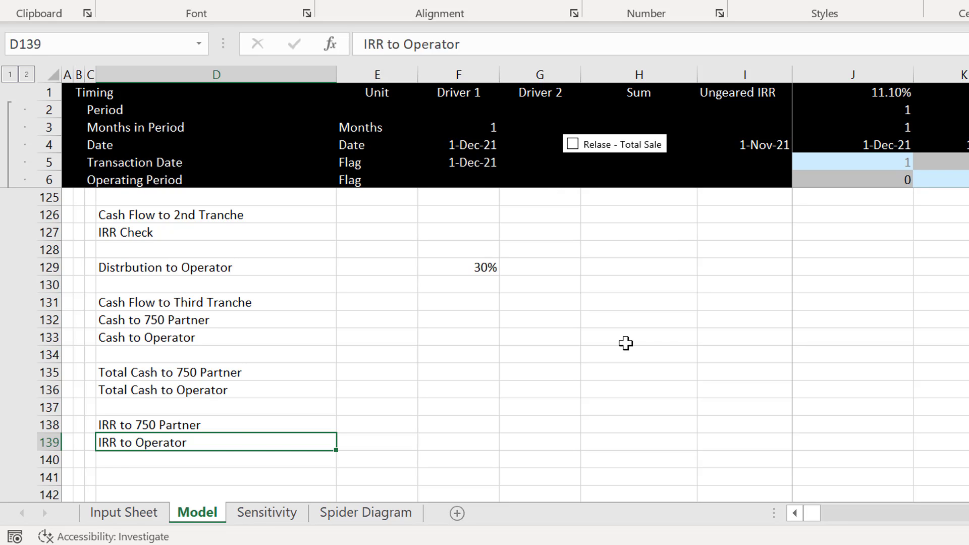
# - Review the allocation layout from IRR to Operator up to Equity IRR Before Distribution and the first tracking account
pyautogui.press('Up')
pyautogui.press('Up')
pyautogui.press('Up')
pyautogui.press('Up')
pyautogui.press('Up')
pyautogui.press('Up')
pyautogui.press('Up')
pyautogui.press('Up')
pyautogui.press('Up')
pyautogui.press('Up')
pyautogui.press('Up')
pyautogui.press('Up')
pyautogui.press('Up')
pyautogui.press('Up')
pyautogui.press('Up')
pyautogui.press('Up')
pyautogui.press('Up')
pyautogui.press('Up')
pyautogui.press('Up')
pyautogui.press('Up')
pyautogui.press('Up')
pyautogui.press('Up')
pyautogui.press('Up')
pyautogui.press('Up')
pyautogui.press('Up')
pyautogui.press('Up')
pyautogui.press('Up')
pyautogui.press('Up')
pyautogui.press('Up')
pyautogui.press('Up')
pyautogui.press('Up')
pyautogui.press('Up')
pyautogui.press('Up')
pyautogui.press('Up')
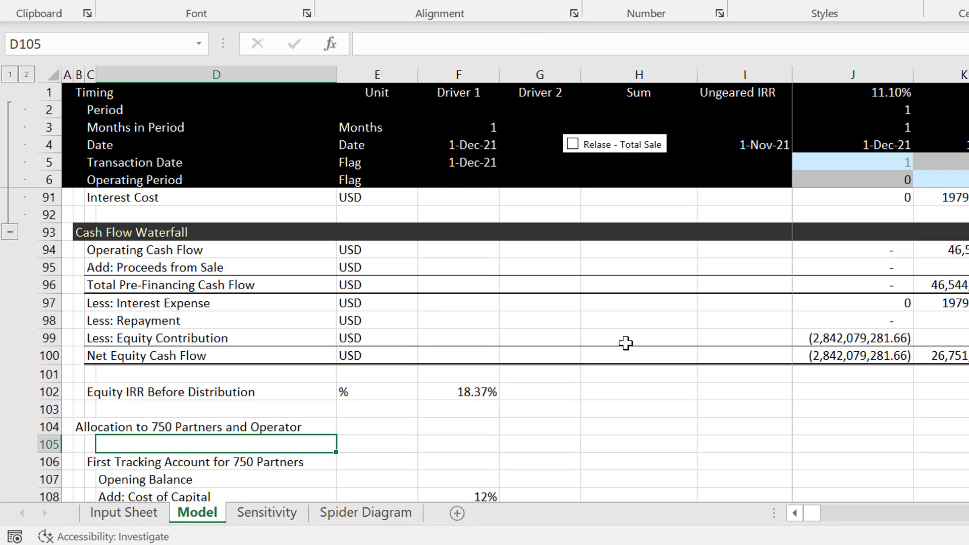
pyautogui.press('Up')
pyautogui.press('Up')
pyautogui.press('Up')
pyautogui.press('Right')
pyautogui.press('Right')
pyautogui.press('Right')
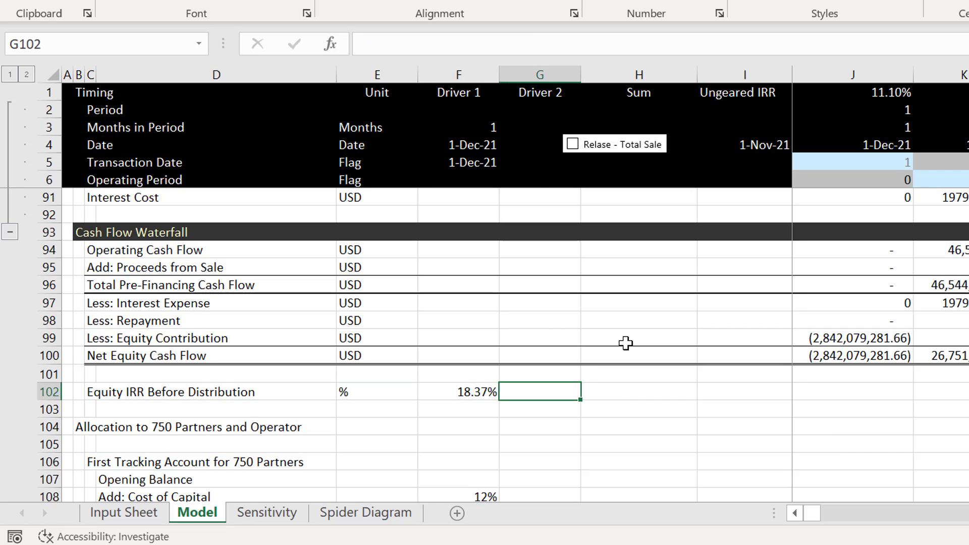
pyautogui.press('Down')
pyautogui.press('Down')
pyautogui.press('Down')
pyautogui.press('Down')
pyautogui.press('Down')
pyautogui.press('Down')
pyautogui.press('Down')
pyautogui.press('Down')
pyautogui.press('Down')
pyautogui.press('Down')
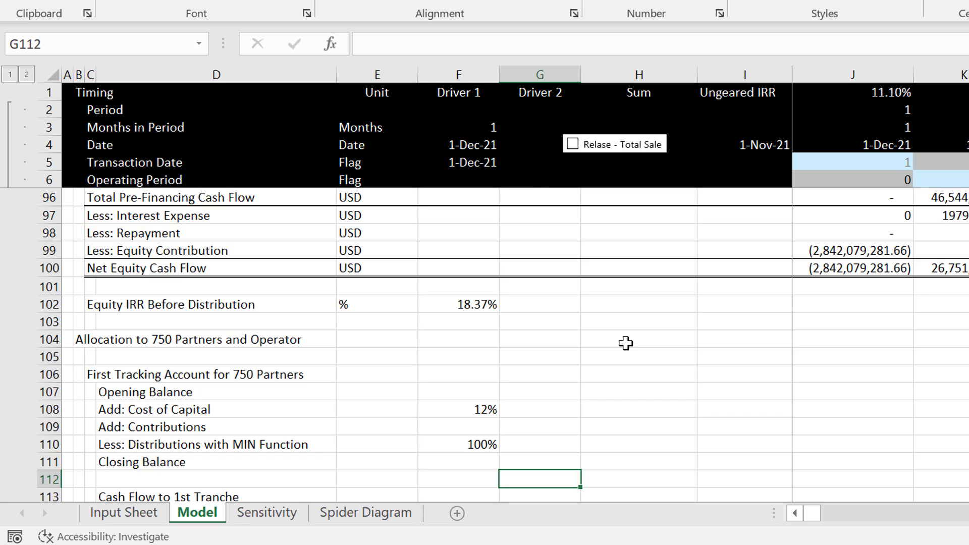
# - Link the first tracking account's Opening Balance in J107 to the prior period's Closing Balance with =I111
pyautogui.press('Up')
pyautogui.press('Up')
pyautogui.press('Up')
pyautogui.press('Up')
pyautogui.press('Up')
pyautogui.press('Left')
pyautogui.press('Left')
pyautogui.press('Left')
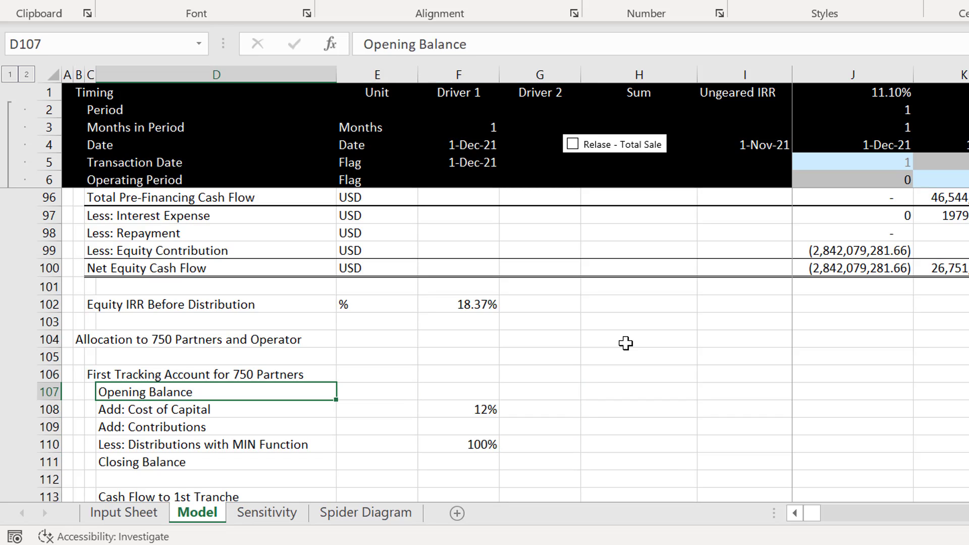
pyautogui.press('Left')
pyautogui.press('Right')
pyautogui.press('Right')
pyautogui.press('Right')
pyautogui.press('Right')
pyautogui.press('Right')
pyautogui.press('Right')
pyautogui.press('Right')
pyautogui.press('Right')
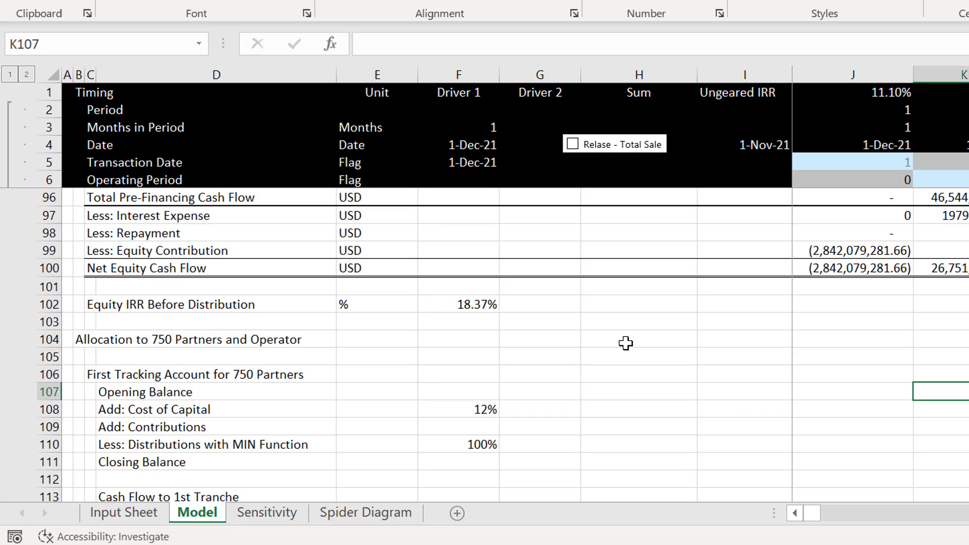
pyautogui.press('Left')
pyautogui.write('=')
pyautogui.press('Down')
pyautogui.press('Down')
pyautogui.press('Down')
pyautogui.press('Down')
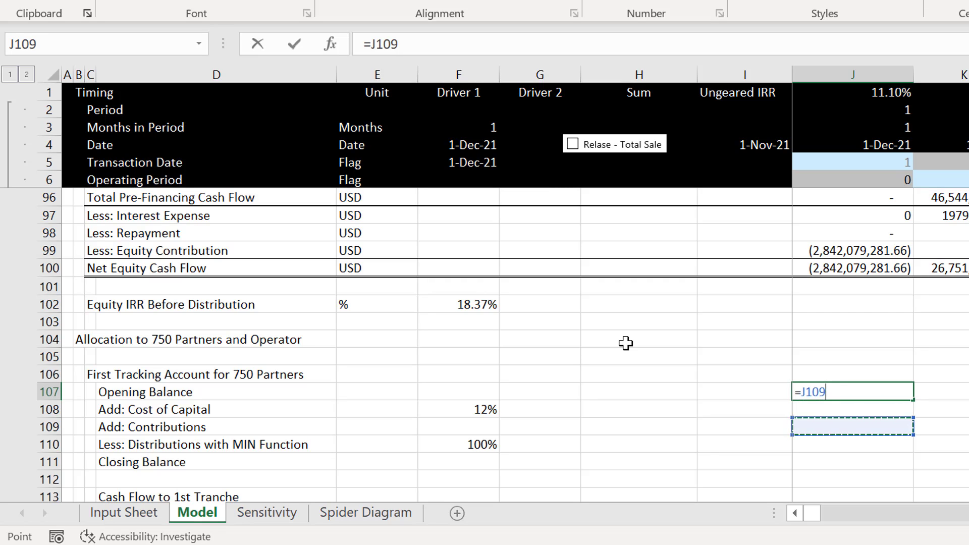
pyautogui.press('Left')
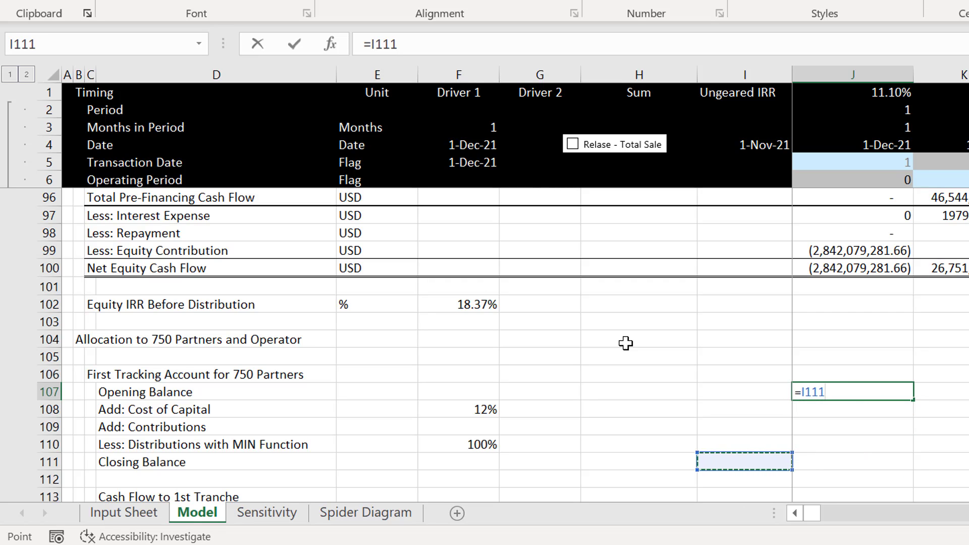
pyautogui.press('Return')
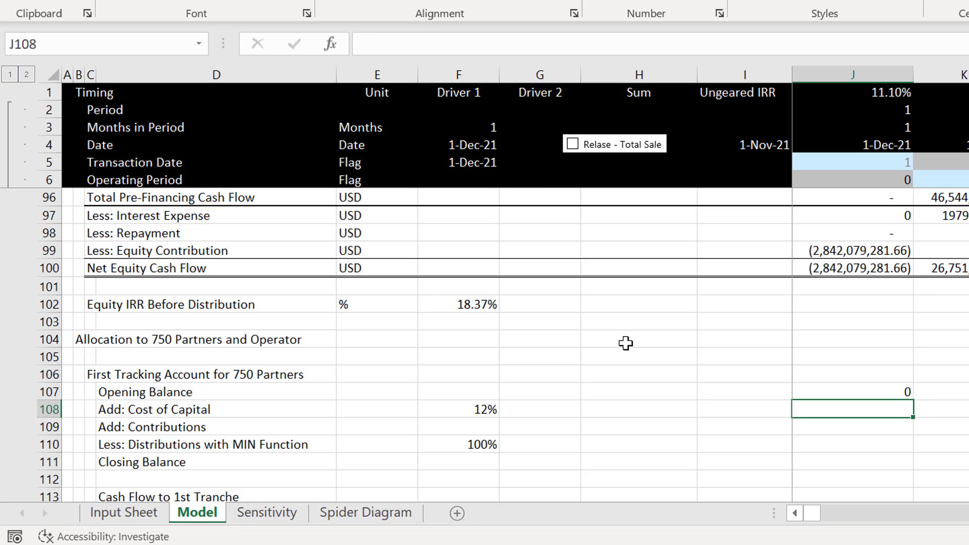
# - Calculate the first tracking account's Cost of Capital in J108 as =J107*$F$108, with the rate reference locked
pyautogui.write('=')
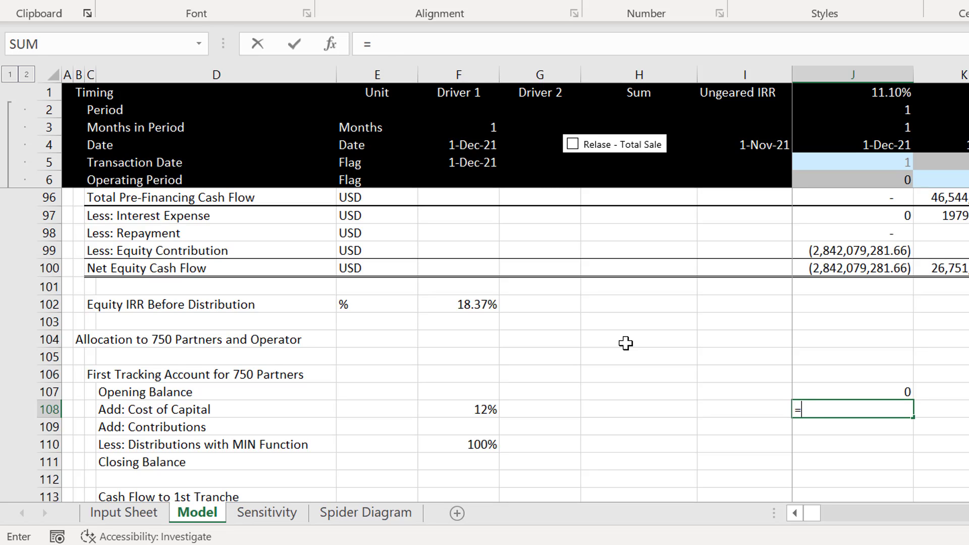
pyautogui.press('Up')
pyautogui.write('*')
pyautogui.press('Left')
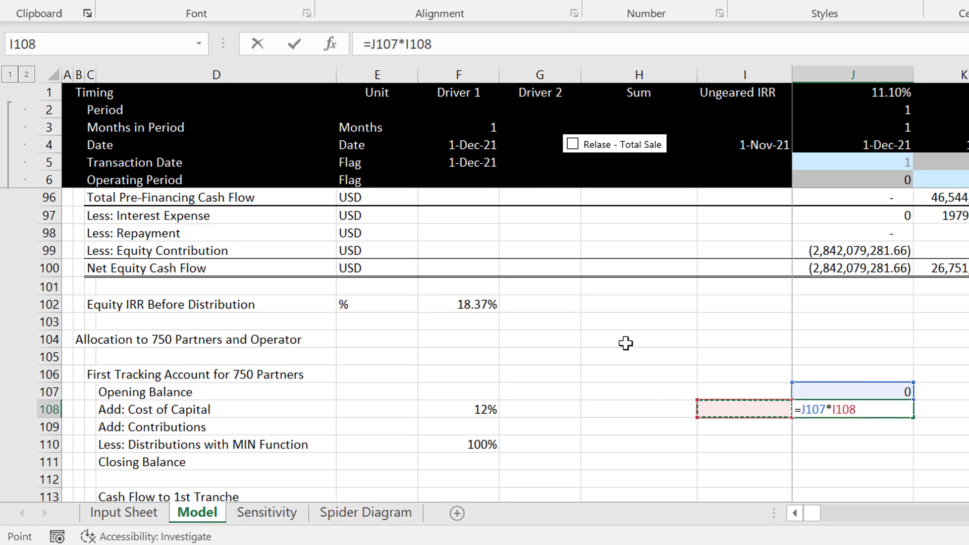
pyautogui.press('Left')
pyautogui.press('Left')
pyautogui.press('Left')
pyautogui.press('F4')
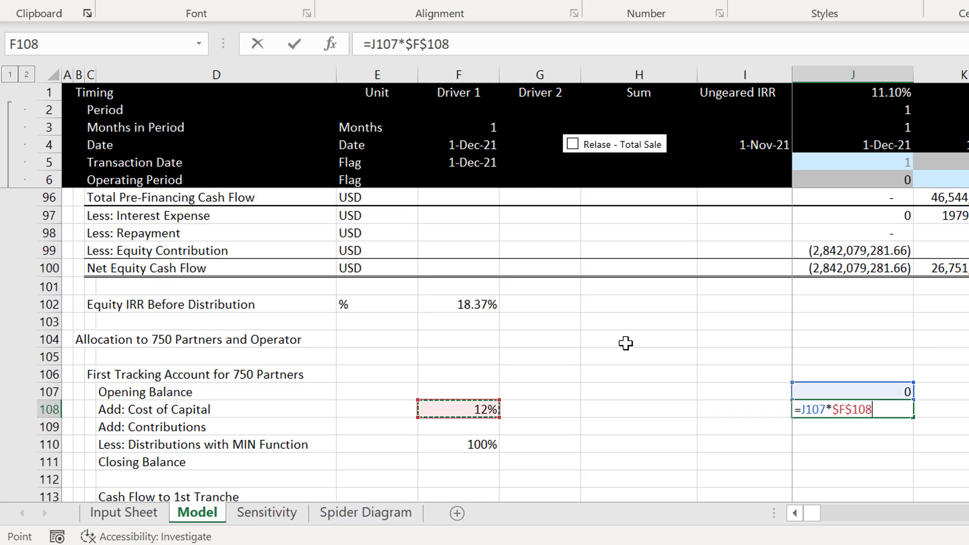
pyautogui.press('Return')
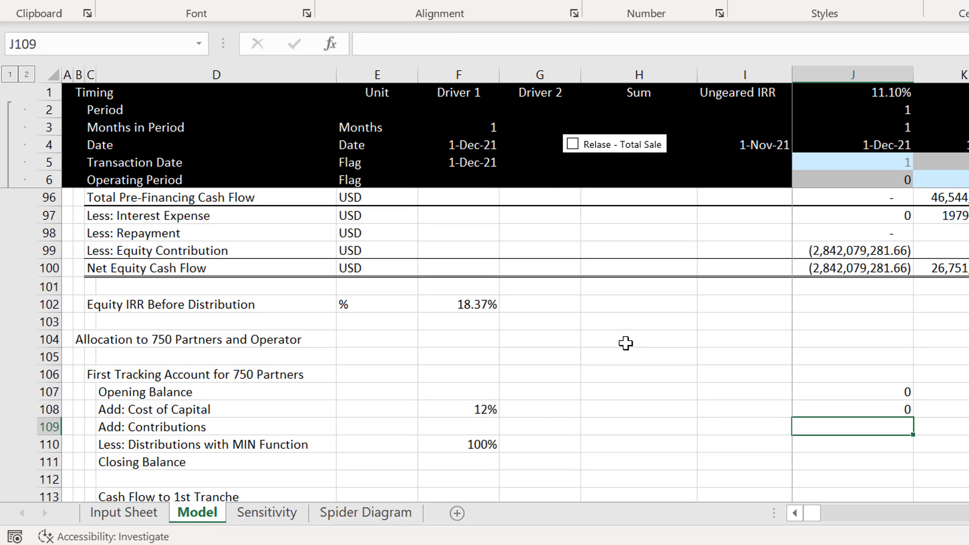
# - Link the first tracking account's Contributions in J109 to the 750 Partners equity amount with =J69
pyautogui.write('=')
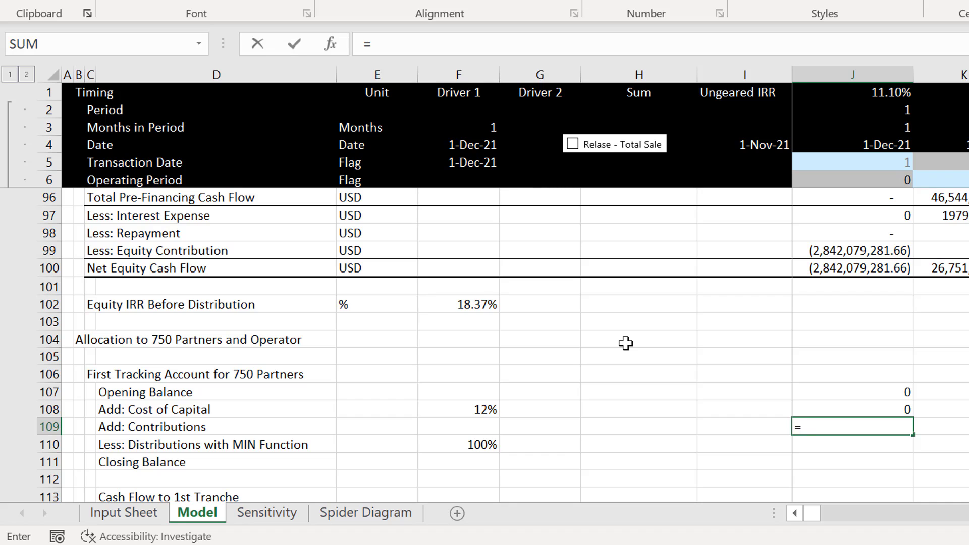
pyautogui.press('pageup')
pyautogui.press('pageup')
pyautogui.press('Down')
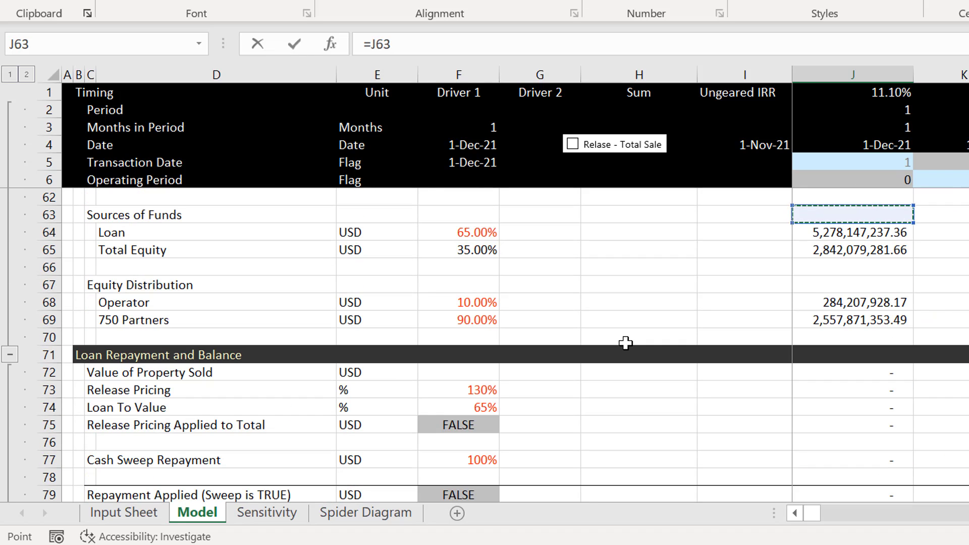
pyautogui.press('Down')
pyautogui.press('Down')
pyautogui.press('Down')
pyautogui.press('Down')
pyautogui.press('Down')
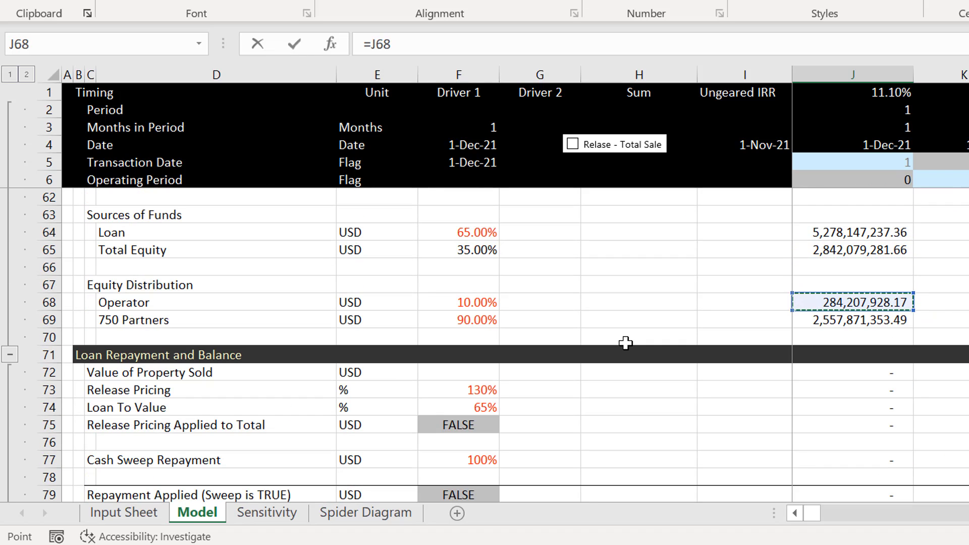
pyautogui.press('Down')
pyautogui.press('Return')
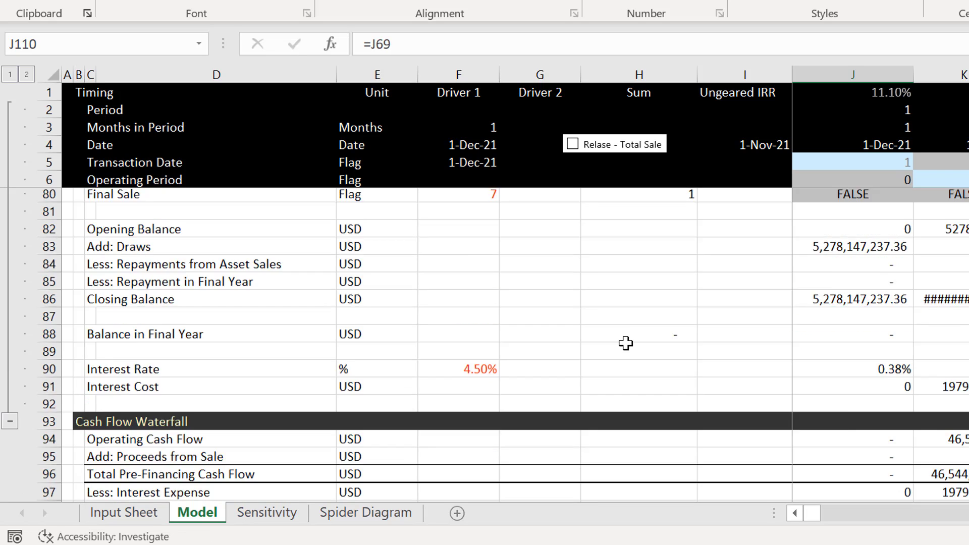
pyautogui.press('Down')
pyautogui.press('Down')
pyautogui.press('Up')
pyautogui.press('Up')
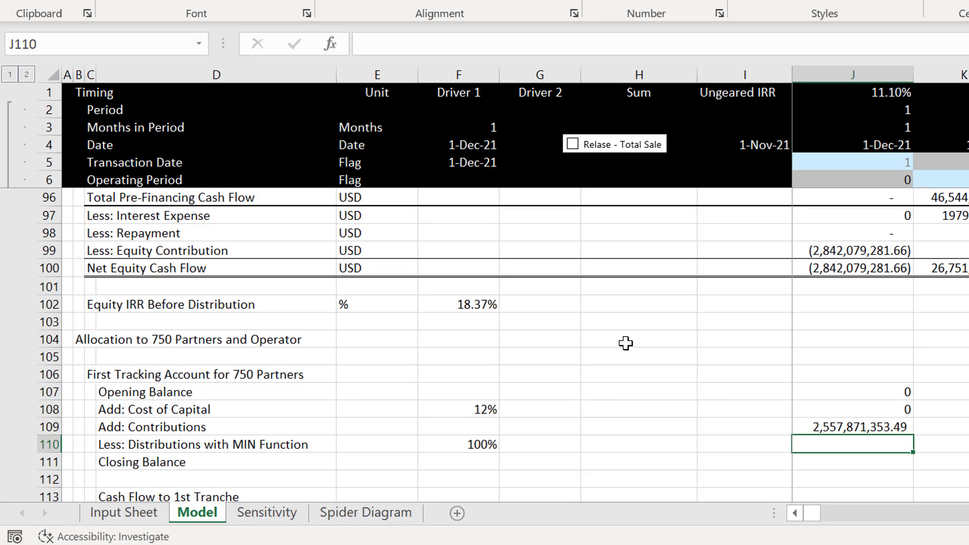
pyautogui.press('Down')
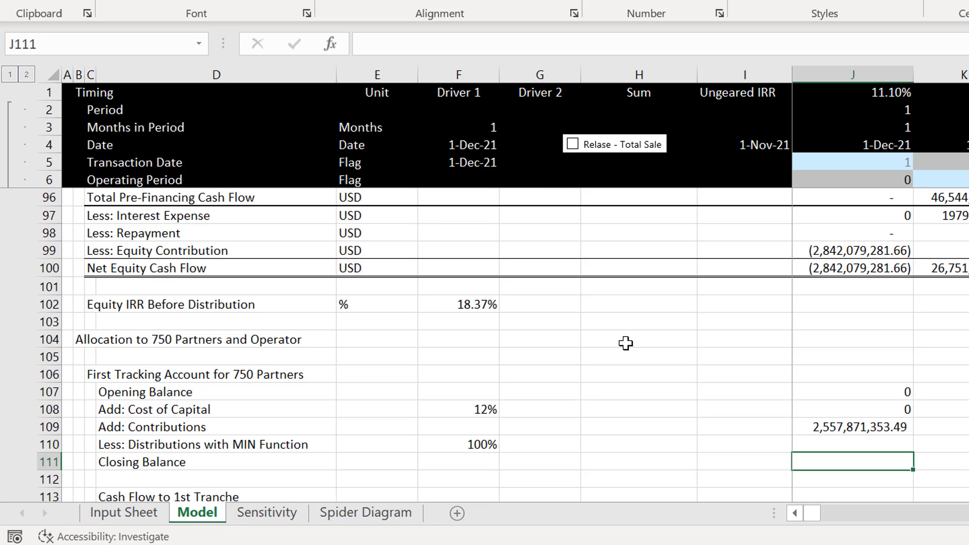
pyautogui.write('=')
pyautogui.press('Up')
pyautogui.press('Up')
pyautogui.press('Up')
pyautogui.press('Up')
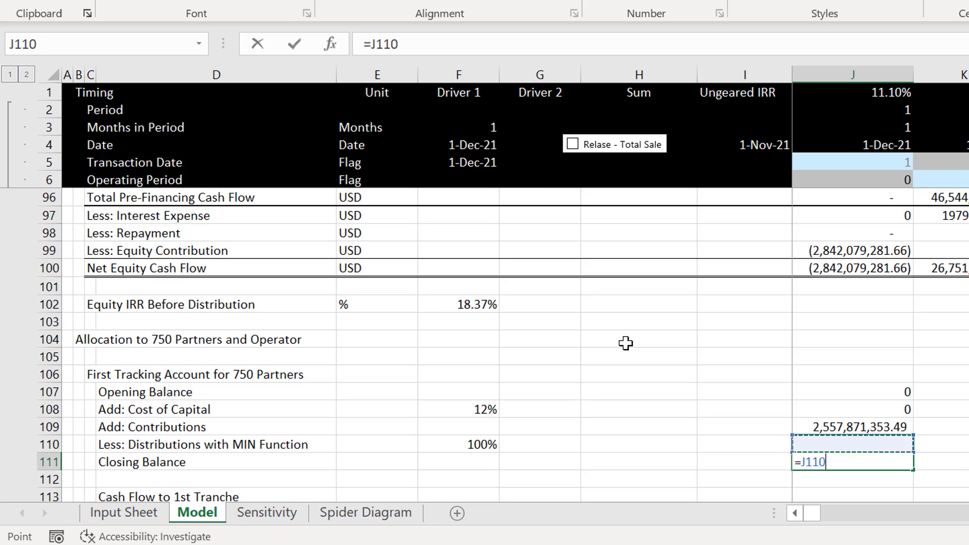
pyautogui.press('F9')
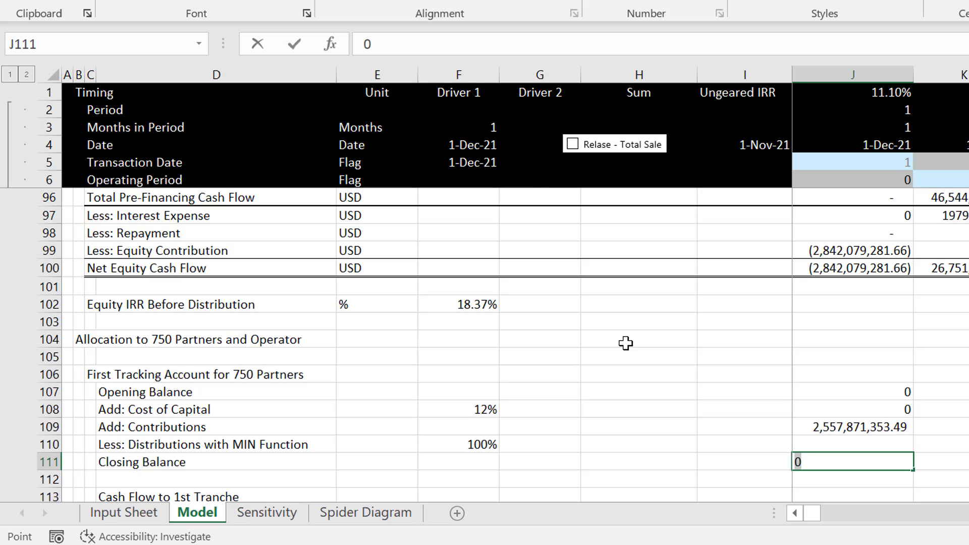
pyautogui.press('Escape')
# - Calculate the first tracking account's Closing Balance in J111 as =J107+J108+J109-J110
pyautogui.write('=')
pyautogui.press('Up')
pyautogui.press('Up')
pyautogui.press('Up')
pyautogui.press('Up')
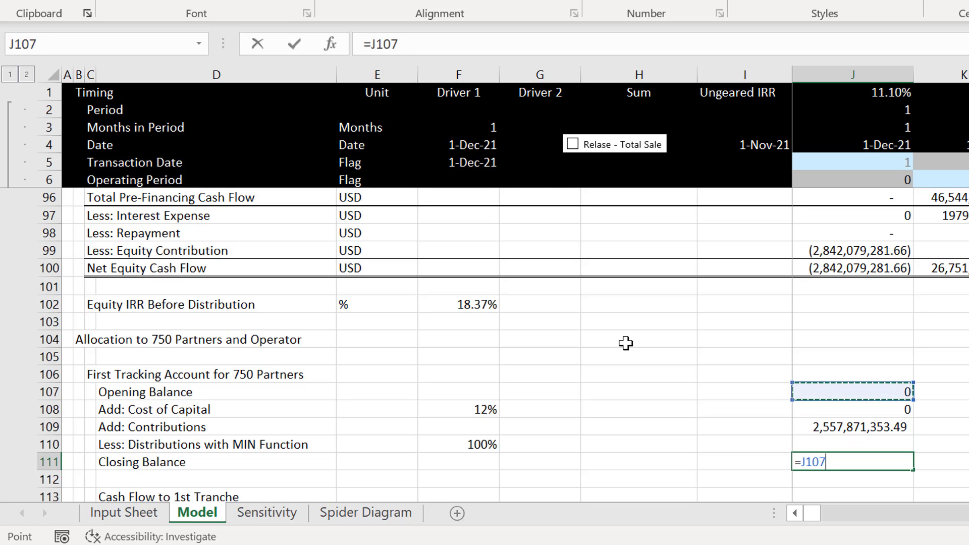
pyautogui.write('+')
pyautogui.press('Up')
pyautogui.press('Up')
pyautogui.press('Up')
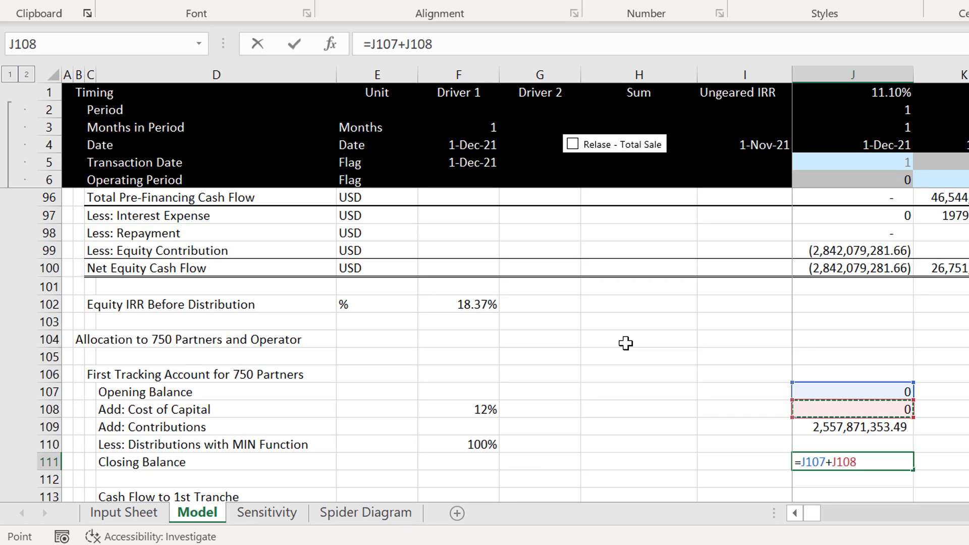
pyautogui.write('-')
pyautogui.press('Up')
pyautogui.press('Up')
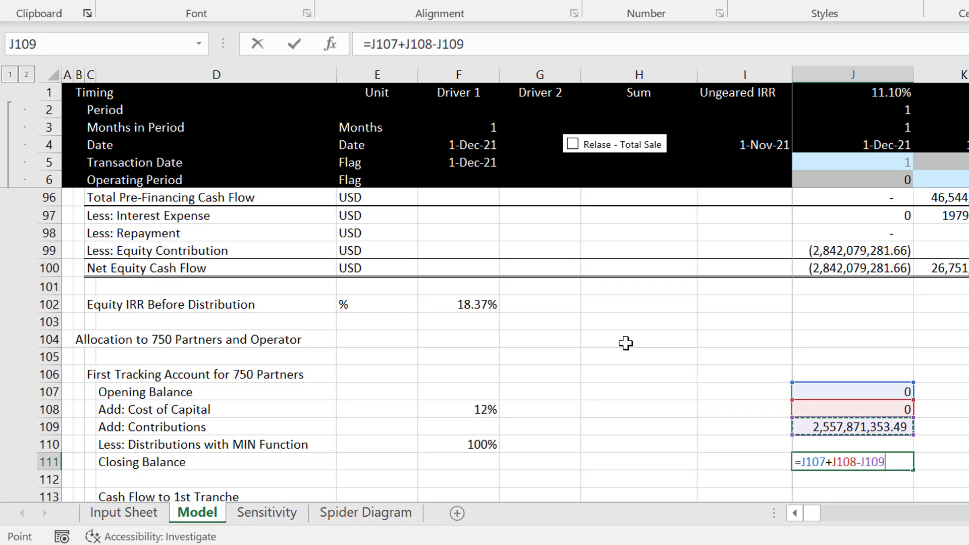
pyautogui.press('BackSpace')
pyautogui.press('BackSpace')
pyautogui.press('BackSpace')
pyautogui.press('BackSpace')
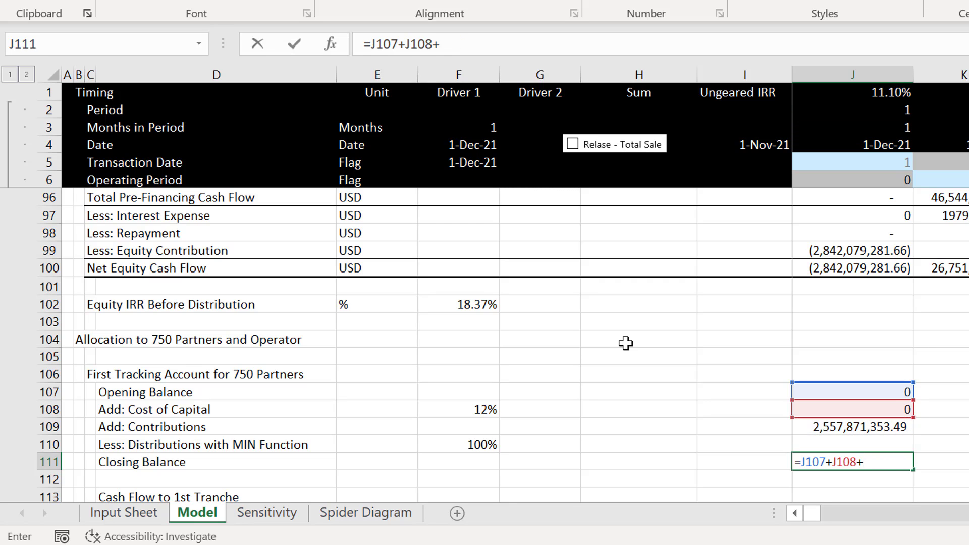
pyautogui.press('Up')
pyautogui.press('Up')
pyautogui.write('-')
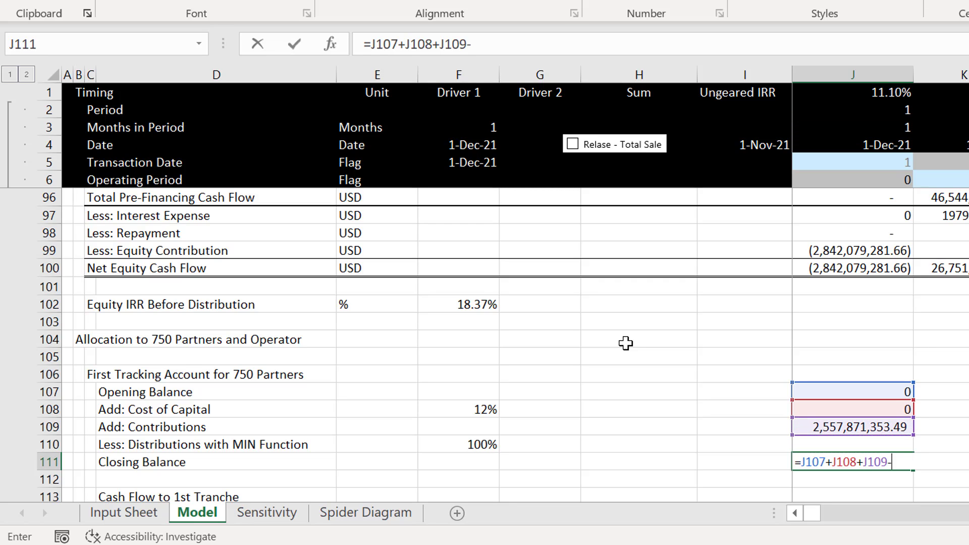
pyautogui.press('Up')
pyautogui.press('Return')
# - Fill the first tracking account's formulas in J107:J111 across all periods of the timeline
pyautogui.press('Up')
pyautogui.press('Up')
pyautogui.press('Up')
pyautogui.press('Up')
pyautogui.press('Up')
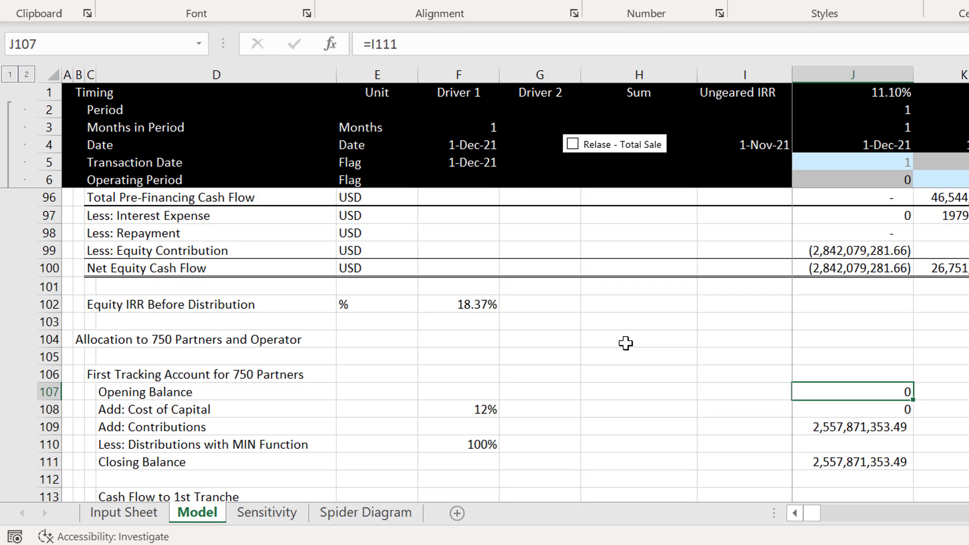
pyautogui.hotkey('shift', 'Down')
pyautogui.hotkey('shift', 'Down')
pyautogui.hotkey('shift', 'Down')
pyautogui.hotkey('shift', 'Down')
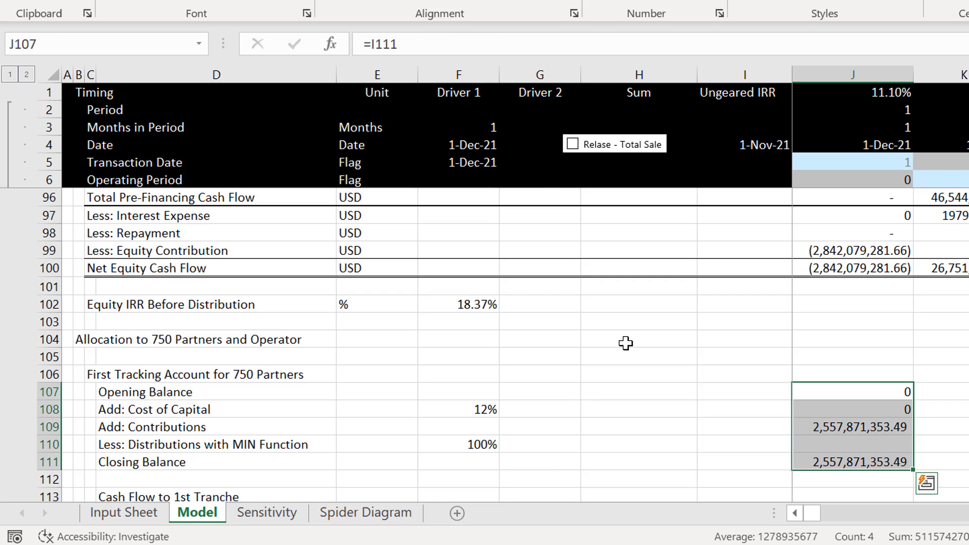
pyautogui.hotkey('ctrl', 'shift', 'r')
# - Calculate the first tracking account's Distributions in J110 as Net Equity Cash Flow times the Operating Period flag, =J100*J6
pyautogui.press('Down')
pyautogui.press('Down')
pyautogui.press('Down')
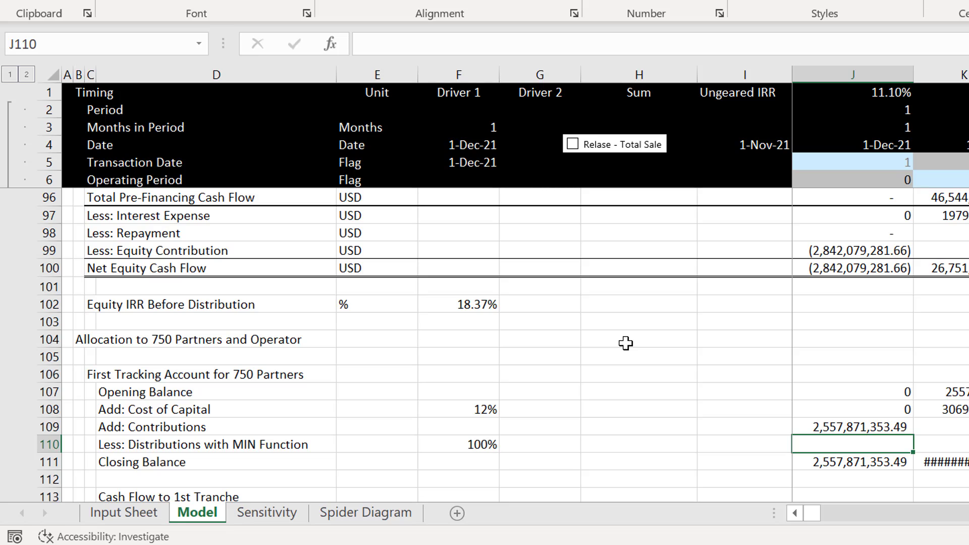
pyautogui.write('=')
pyautogui.press('Up')
pyautogui.press('Up')
pyautogui.press('Up')
pyautogui.press('Up')
pyautogui.press('Up')
pyautogui.press('Up')
pyautogui.press('Up')
pyautogui.press('Up')
pyautogui.press('Up')
pyautogui.press('Up')
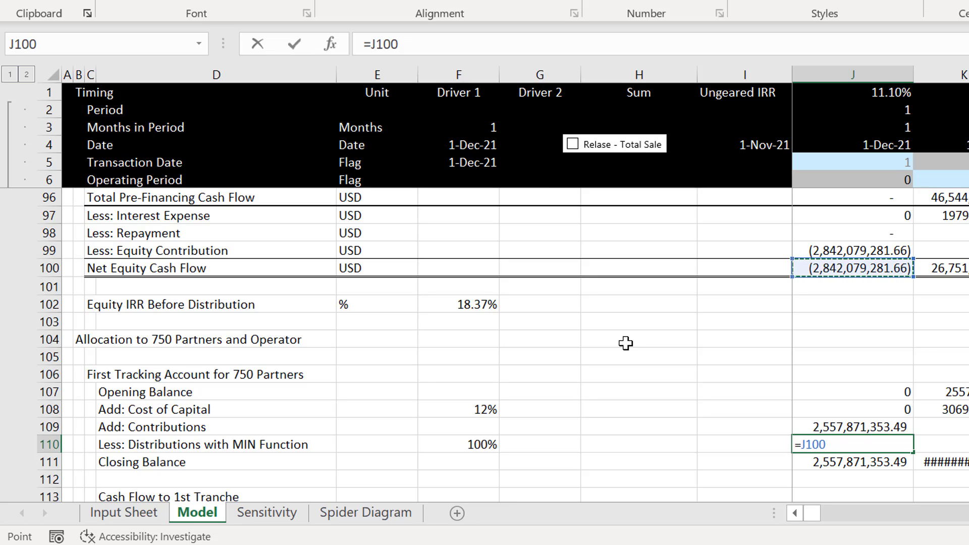
pyautogui.write('*')
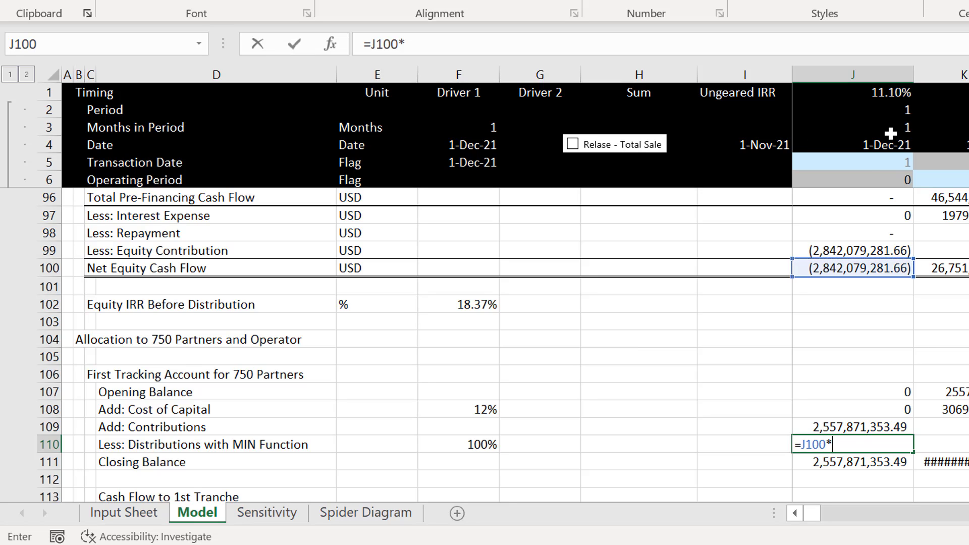
pyautogui.click(868, 180)
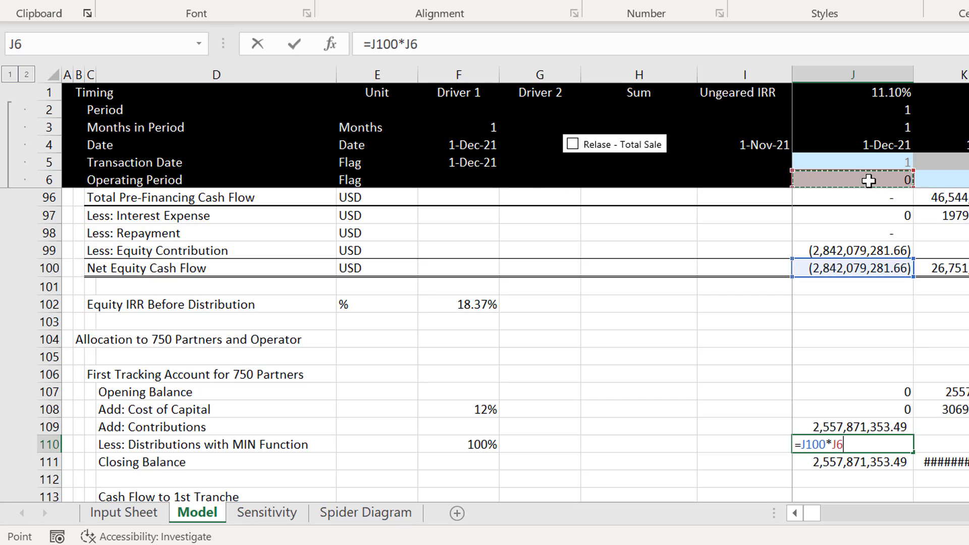
pyautogui.press('Return')
pyautogui.press('Up')
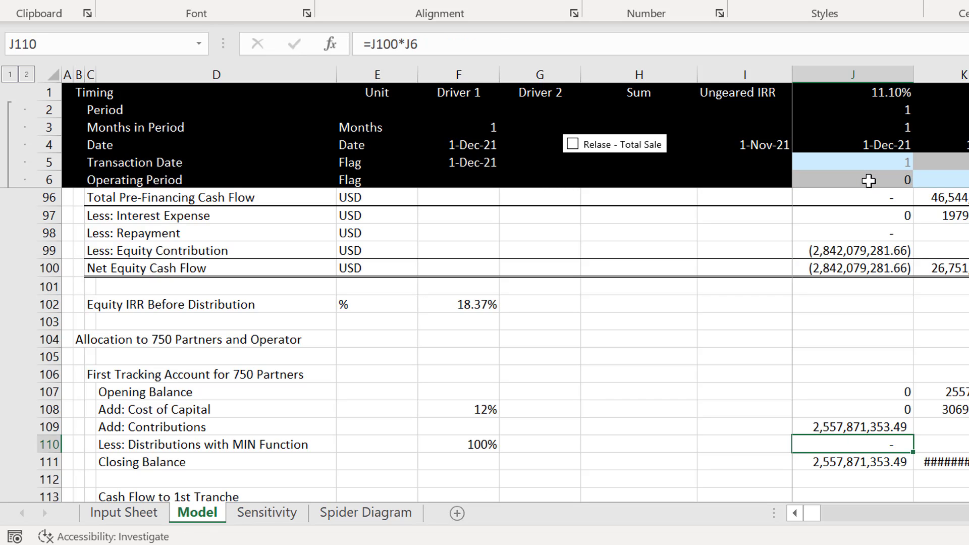
# - Copy the Distributions formula from J110 across all remaining periods in row 110
pyautogui.hotkey('ctrl', 'shift', 'Right')
pyautogui.hotkey('ctrl', 'r')
pyautogui.press('Down')
pyautogui.press('Down')
pyautogui.press('Down')
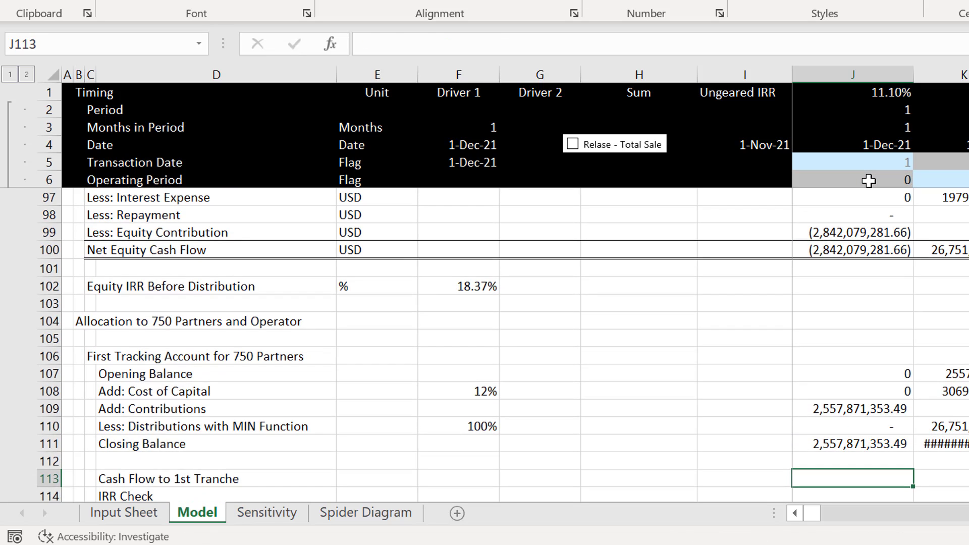
# - Check the first tracking account's Closing Balance row from J111 through the final period
pyautogui.press('Up')
pyautogui.press('Up')
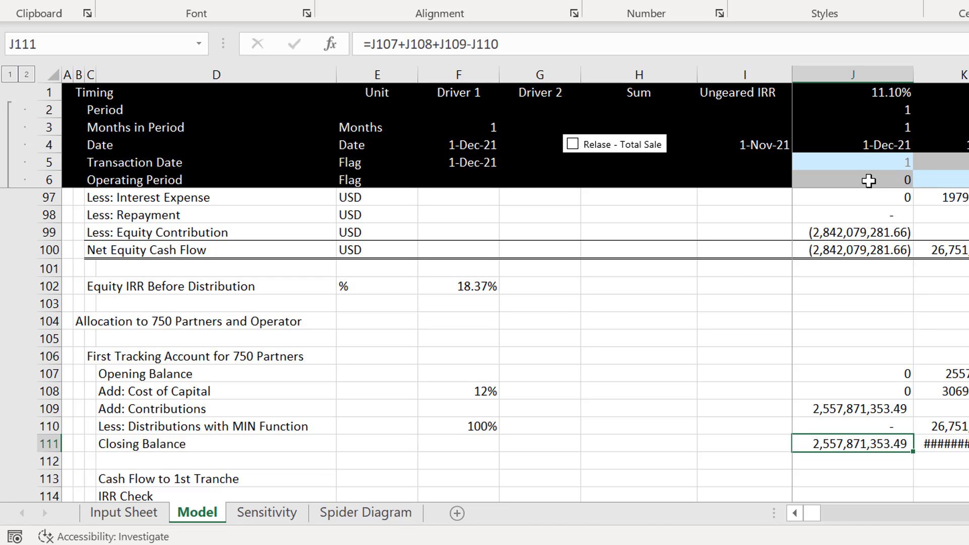
pyautogui.hotkey('ctrl', 'shift', 'Right')
pyautogui.hotkey('ctrl', 'shift', 'Left')
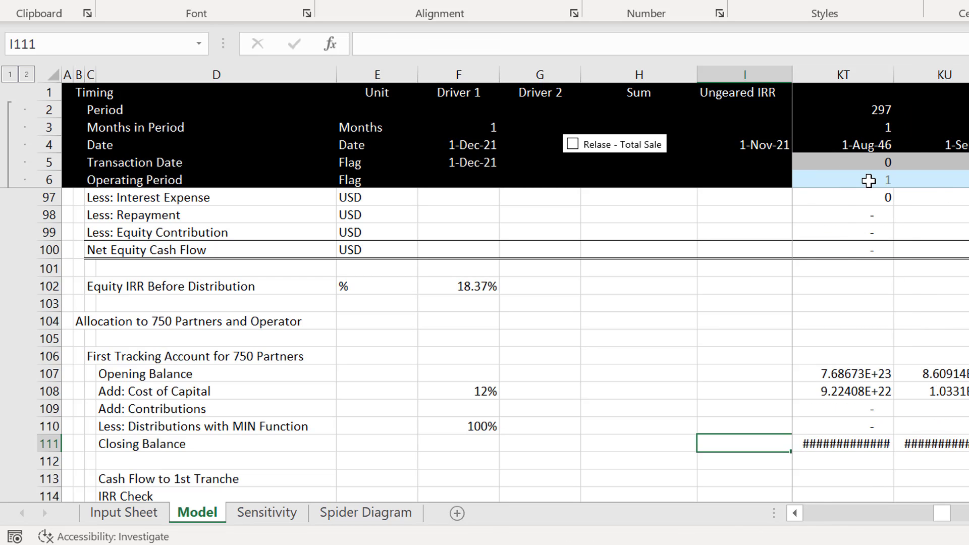
pyautogui.hotkey('ctrl', 'Right')
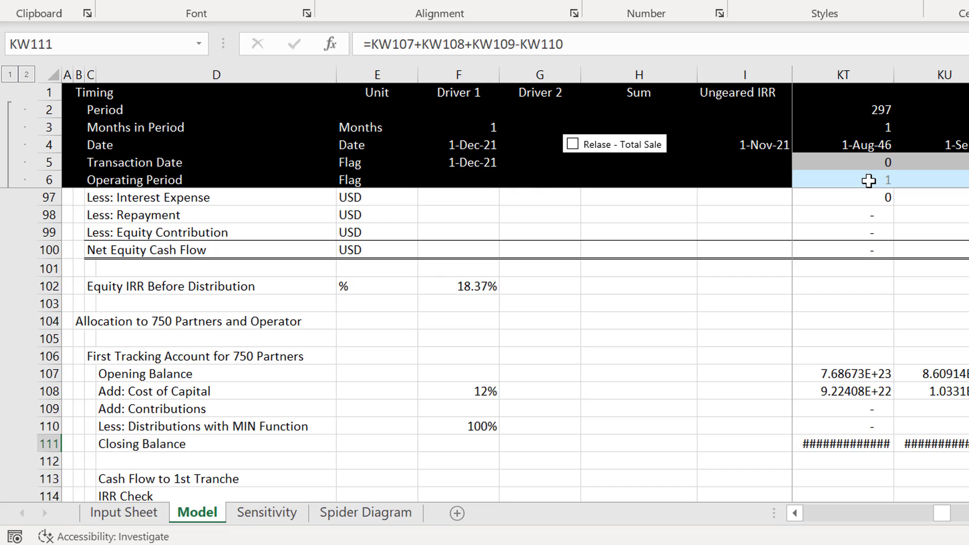
pyautogui.hotkey('ctrl', 'Left')
pyautogui.hotkey('ctrl', 'shift', 'Right')
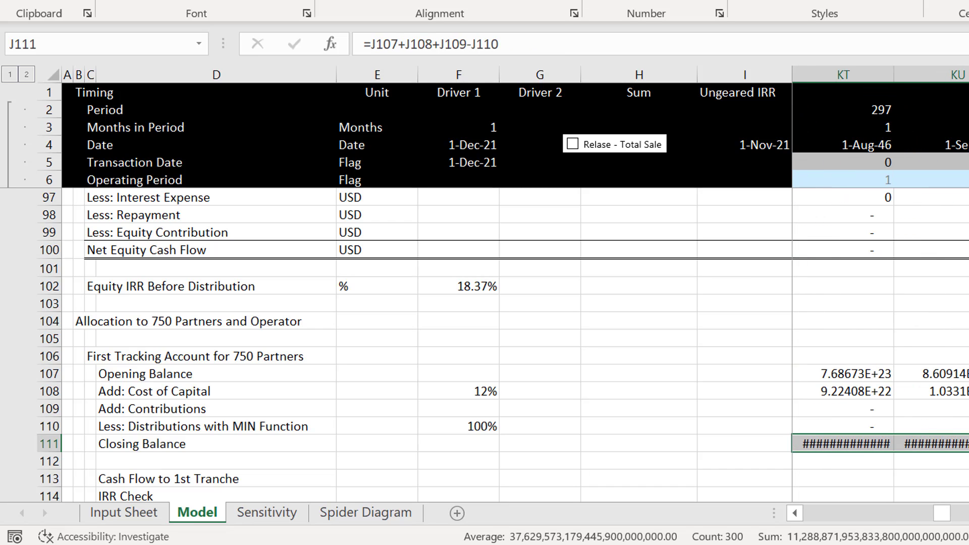
pyautogui.press('Left')
pyautogui.press('Right')
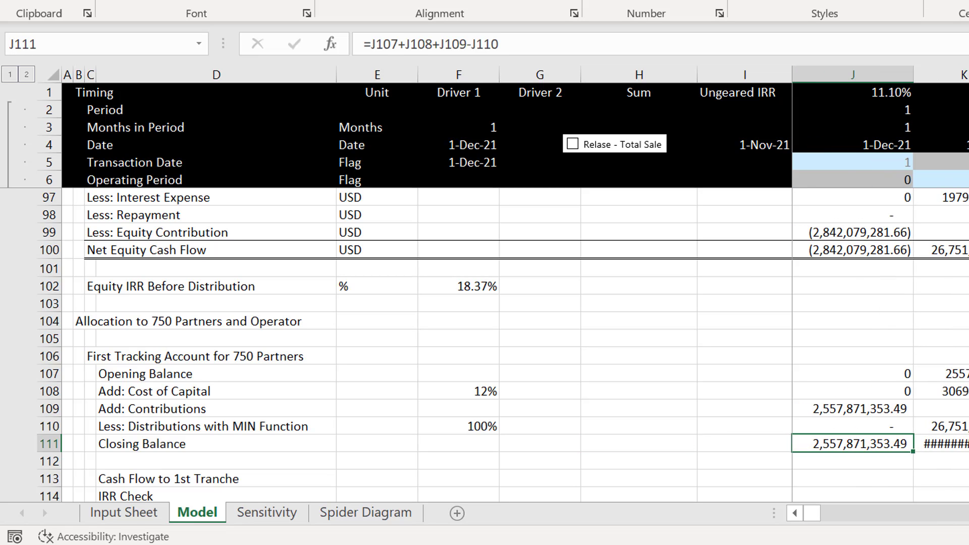
pyautogui.press('Right')
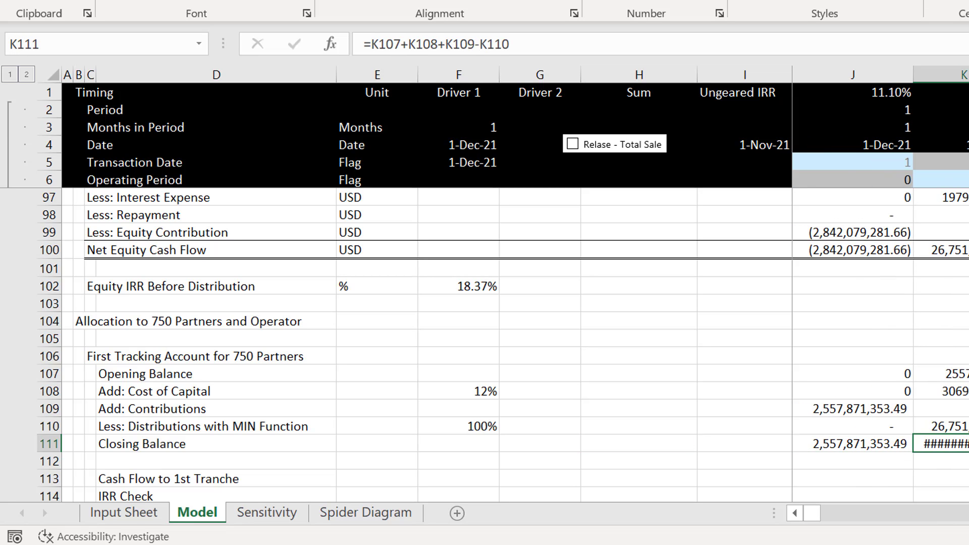
pyautogui.press('F10')
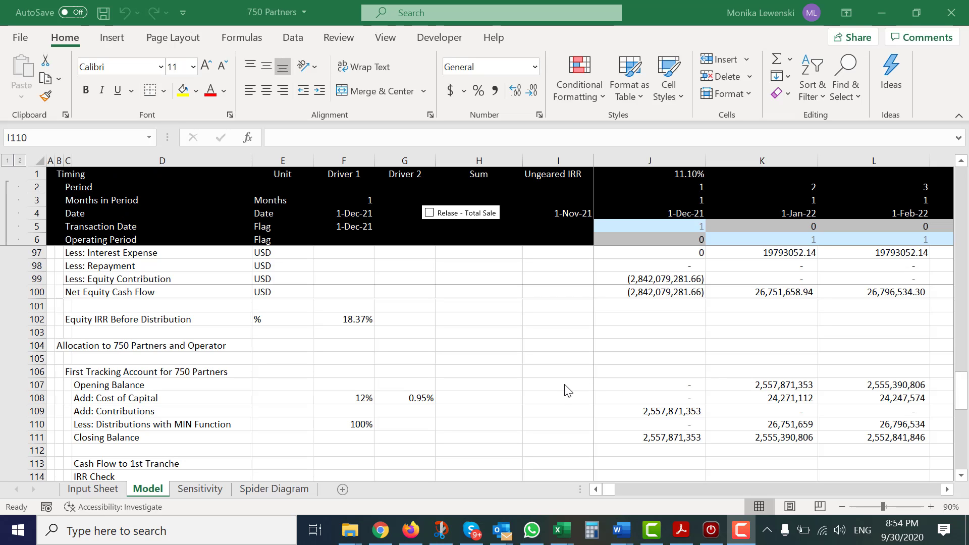
# - Examine the monthly cost of capital rate formula in G108 and how J108 references it
pyautogui.click(419, 399)
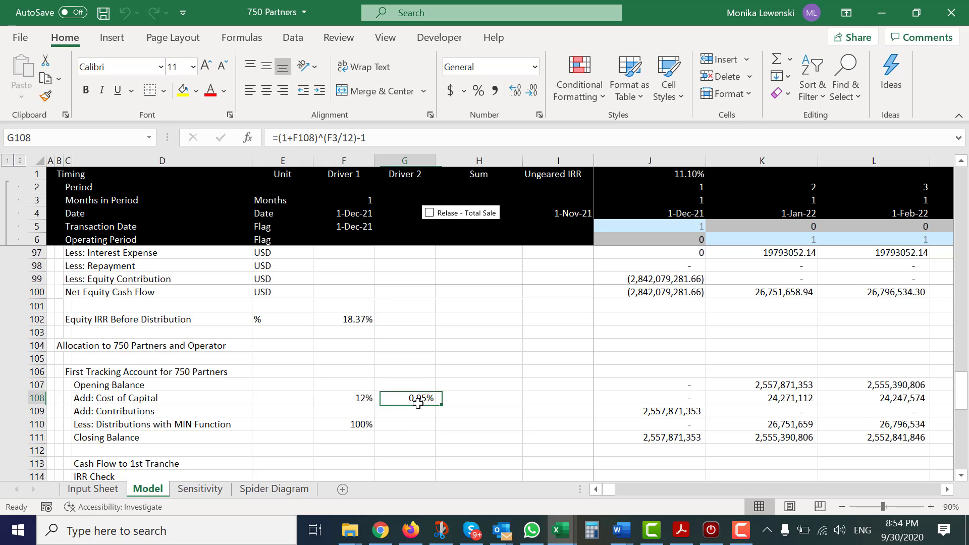
pyautogui.press('Left')
pyautogui.click(418, 402)
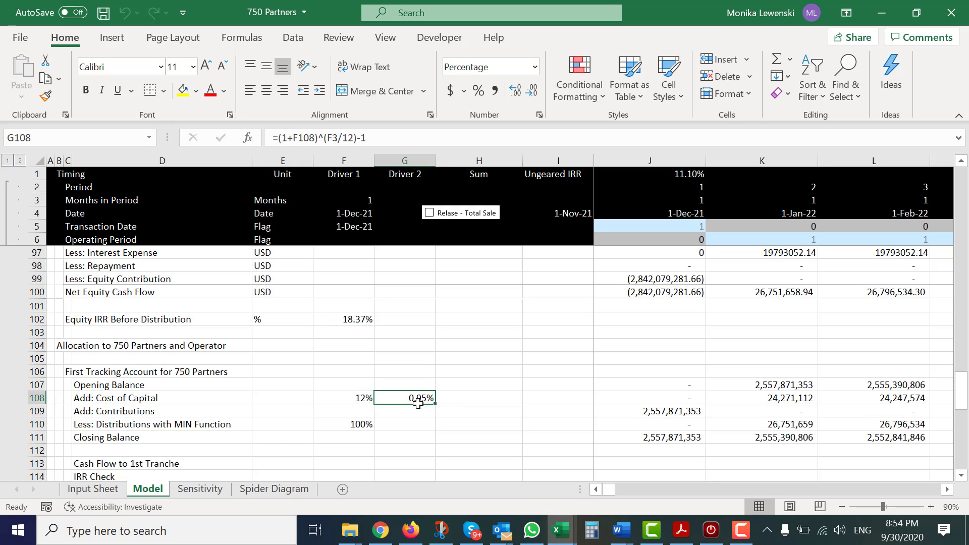
pyautogui.press('F2')
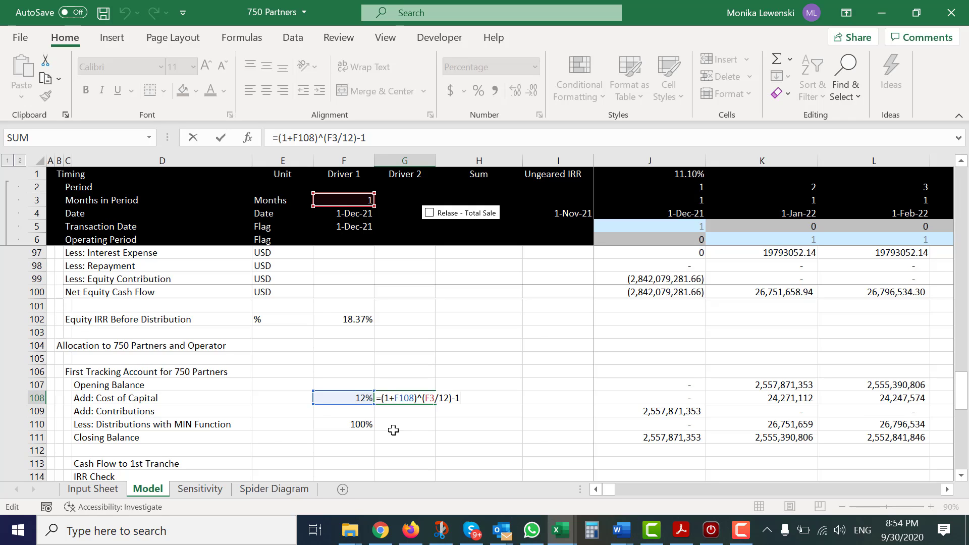
pyautogui.hotkey('ctrl', 'Return')
pyautogui.press('Right')
pyautogui.press('Right')
pyautogui.press('Right')
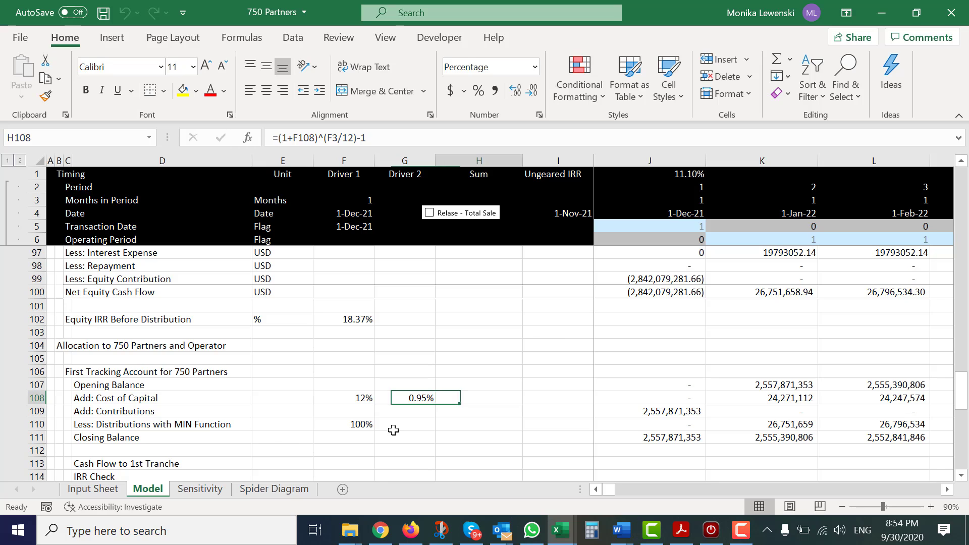
pyautogui.press('F2')
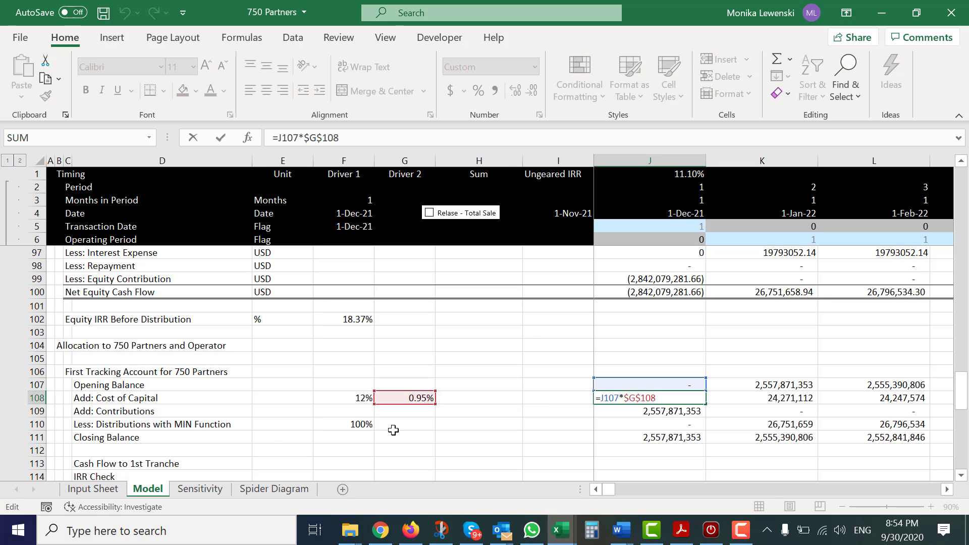
pyautogui.press('Escape')
# - Review the first tracking account's Closing Balance in J111 and Distributions in row 110 across the early periods
pyautogui.press('Down')
pyautogui.press('Down')
pyautogui.press('Down')
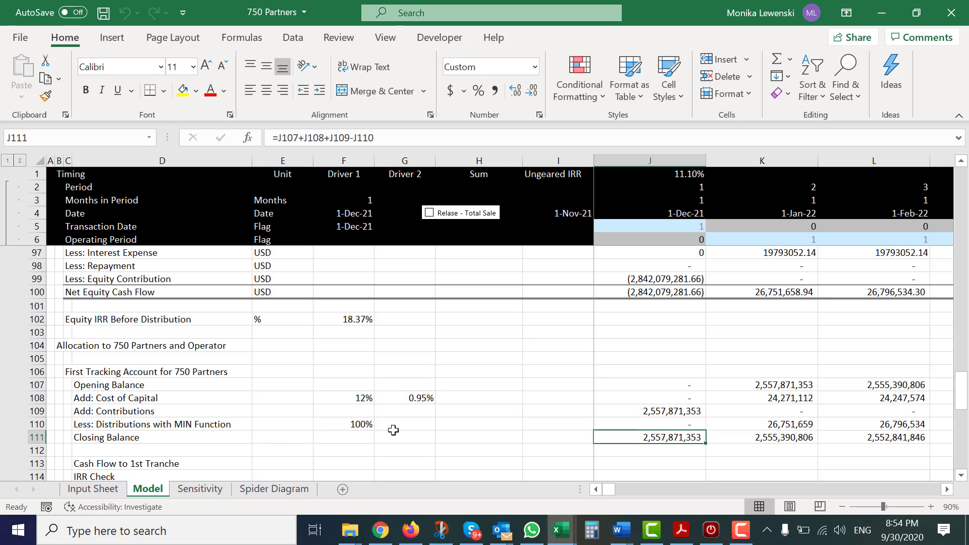
pyautogui.press('Up')
pyautogui.press('Right')
pyautogui.press('Right')
pyautogui.press('Left')
pyautogui.press('Left')
pyautogui.press('Right')
pyautogui.press('Right')
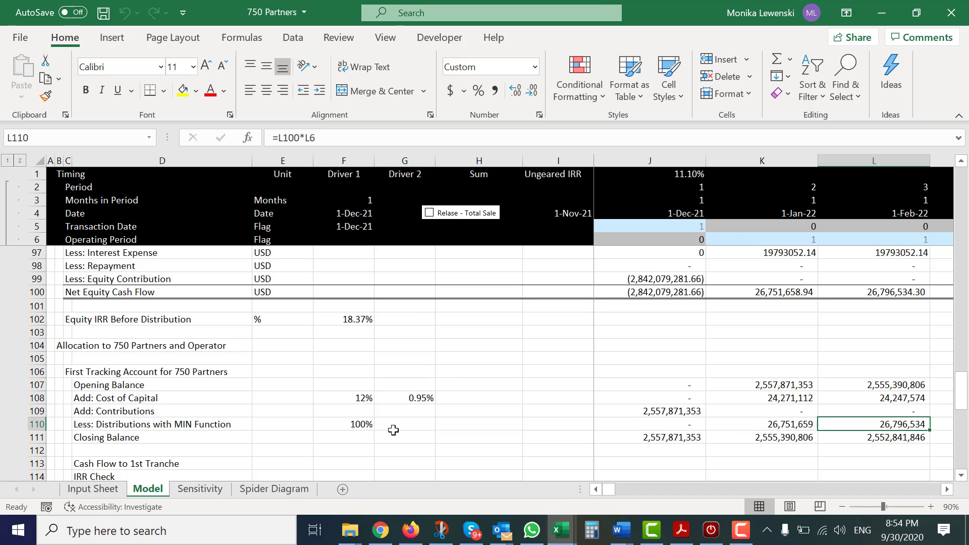
pyautogui.press('Left')
pyautogui.press('Right')
pyautogui.press('Right')
pyautogui.press('Right')
pyautogui.press('Right')
pyautogui.press('Right')
pyautogui.press('Right')
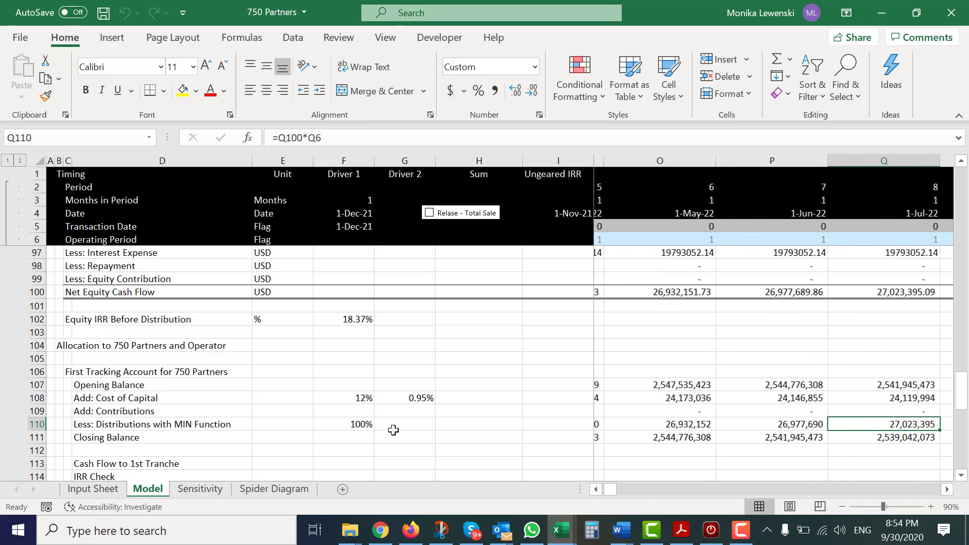
pyautogui.press('Right')
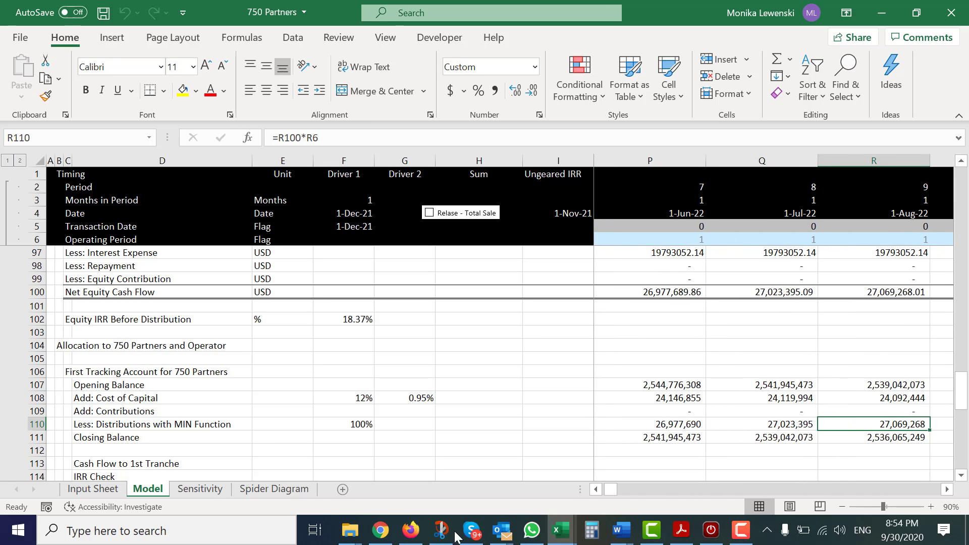
# - Zoom the sheet out to 80% and examine the Cost of Capital and Distributions formulas in K108 and K110
pyautogui.click(840, 507)
pyautogui.press('Left')
pyautogui.press('Left')
pyautogui.press('Left')
pyautogui.press('Left')
pyautogui.press('Left')
pyautogui.press('Left')
pyautogui.press('Left')
pyautogui.press('Left')
pyautogui.press('Left')
pyautogui.press('Left')
pyautogui.press('Left')
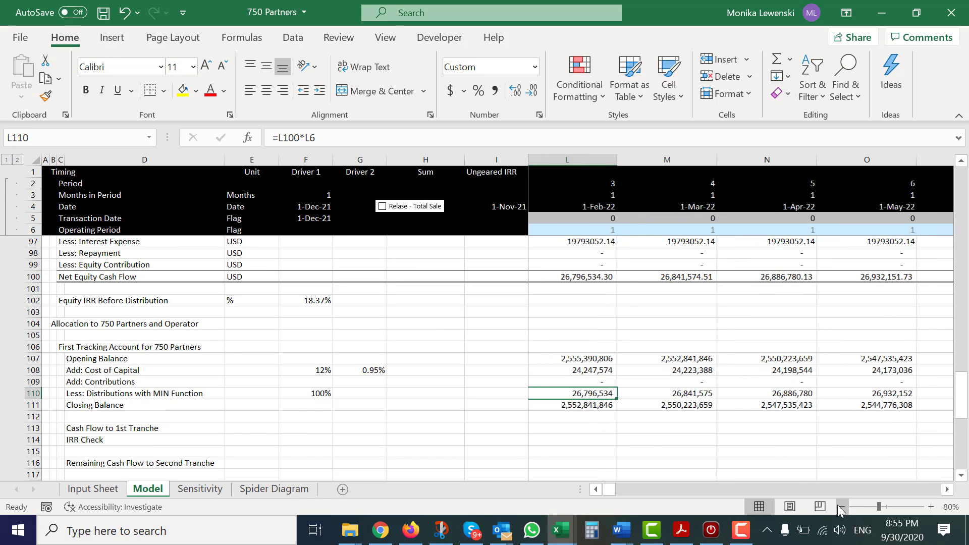
pyautogui.press('Right')
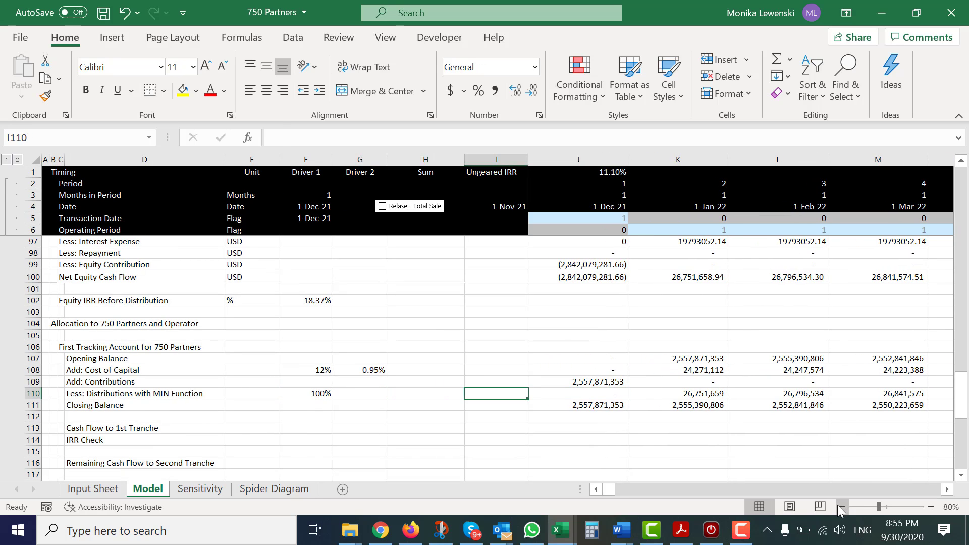
pyautogui.press('Up')
pyautogui.press('Up')
pyautogui.press('Left')
pyautogui.press('Right')
pyautogui.press('Right')
pyautogui.press('Right')
pyautogui.press('Right')
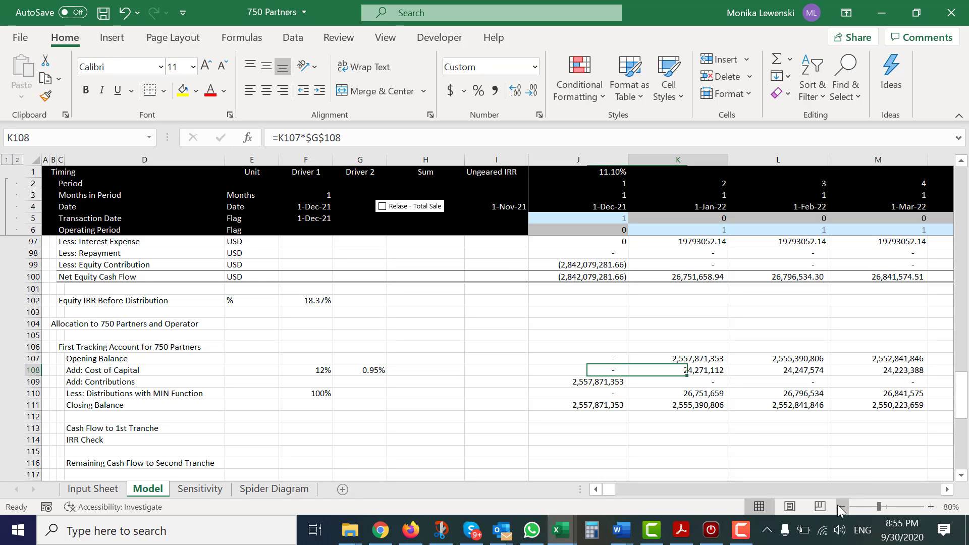
pyautogui.press('Down')
pyautogui.press('Down')
pyautogui.press('F2')
pyautogui.press('Escape')
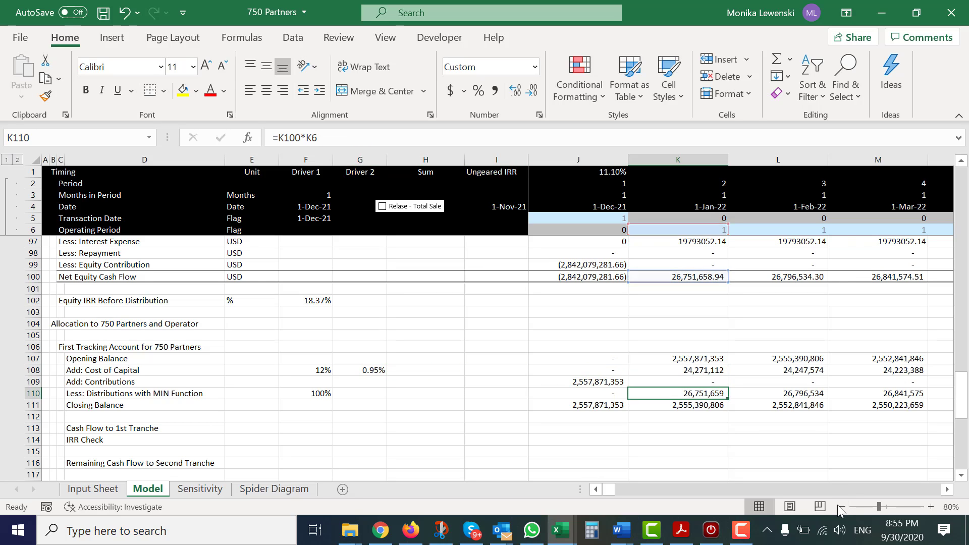
# - Examine the first tracking account's Distributions and Closing Balance in rows 110 and 111 from January 2022 through early 2028
pyautogui.press('Right')
pyautogui.press('Right')
pyautogui.press('Right')
pyautogui.press('Right')
pyautogui.press('Right')
pyautogui.press('Right')
pyautogui.press('Right')
pyautogui.press('Right')
pyautogui.press('Right')
pyautogui.press('Right')
pyautogui.press('Right')
pyautogui.press('Right')
pyautogui.press('Right')
pyautogui.press('Right')
pyautogui.press('Right')
pyautogui.press('Right')
pyautogui.press('Right')
pyautogui.press('Right')
pyautogui.press('Right')
pyautogui.press('Right')
pyautogui.press('Right')
pyautogui.press('Right')
pyautogui.press('Right')
pyautogui.press('Right')
pyautogui.press('Right')
pyautogui.press('Right')
pyautogui.press('Right')
pyautogui.press('Right')
pyautogui.press('Right')
pyautogui.press('Right')
pyautogui.press('Right')
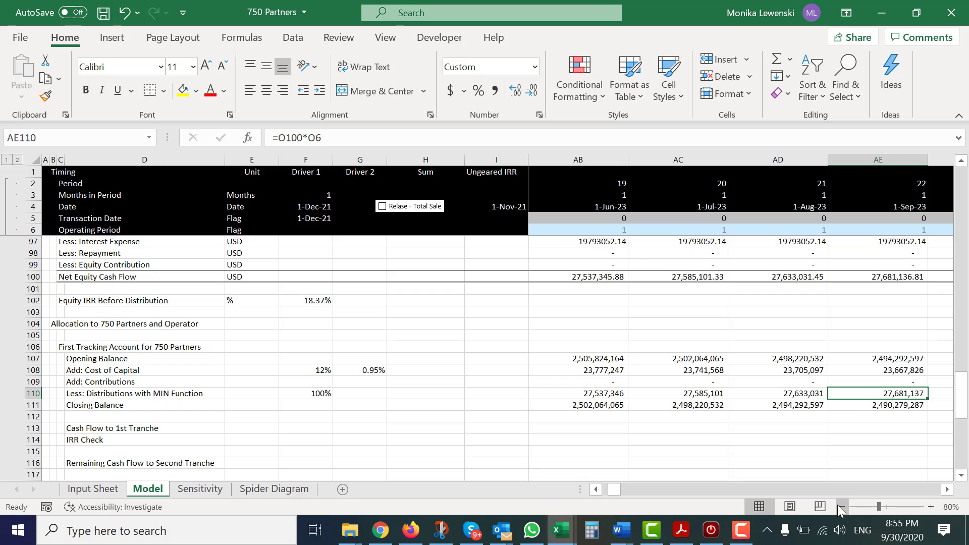
pyautogui.press('Right')
pyautogui.press('Right')
pyautogui.press('Right')
pyautogui.press('Right')
pyautogui.press('Right')
pyautogui.press('Right')
pyautogui.press('Right')
pyautogui.press('Right')
pyautogui.press('Right')
pyautogui.press('Right')
pyautogui.press('Right')
pyautogui.press('Right')
pyautogui.press('Right')
pyautogui.press('Right')
pyautogui.press('Right')
pyautogui.press('Right')
pyautogui.press('Right')
pyautogui.press('Right')
pyautogui.press('Right')
pyautogui.press('Right')
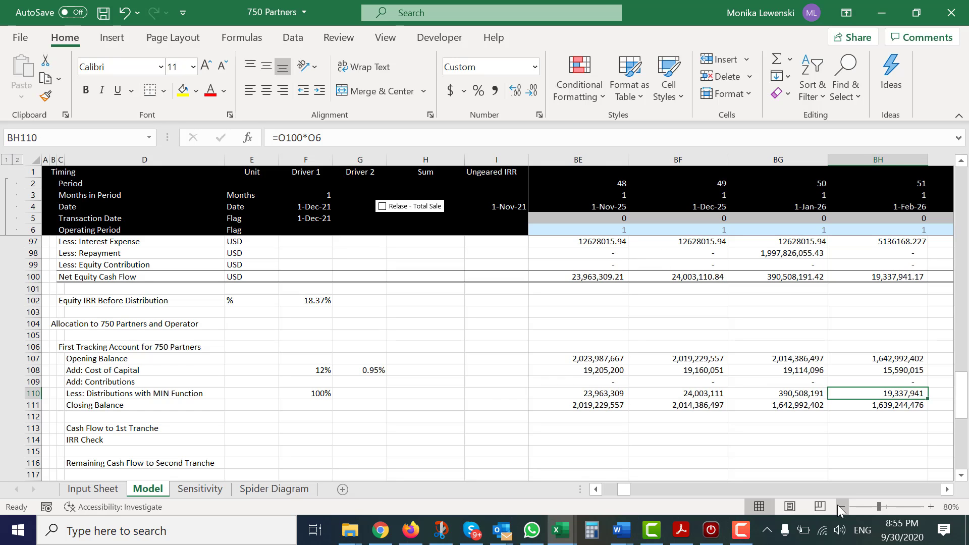
pyautogui.press('Right')
pyautogui.press('Right')
pyautogui.press('Right')
pyautogui.press('Right')
pyautogui.press('Right')
pyautogui.press('Right')
pyautogui.press('Right')
pyautogui.press('Right')
pyautogui.press('Right')
pyautogui.press('Right')
pyautogui.press('Right')
pyautogui.press('Right')
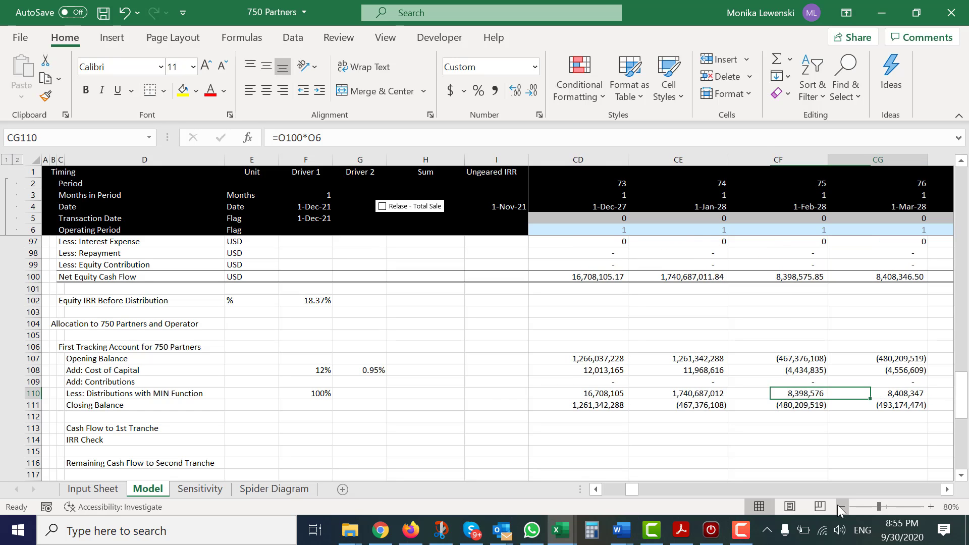
pyautogui.press('Left')
pyautogui.press('Left')
pyautogui.press('Left')
pyautogui.press('Left')
pyautogui.press('Left')
pyautogui.press('Left')
pyautogui.press('Left')
pyautogui.press('Left')
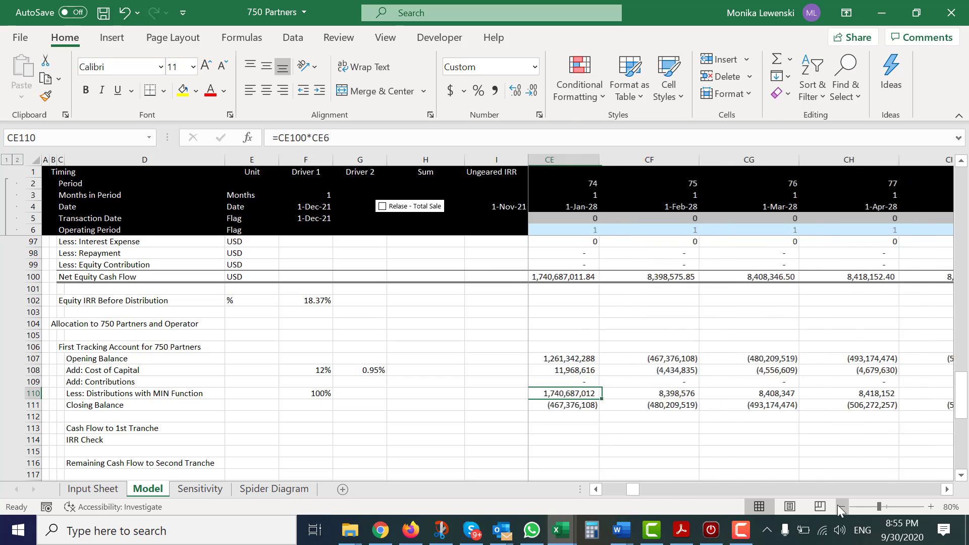
# - Change the first tracking account's distribution formula in J110 to =MIN(J100*J6,J107+J108) and fill it across all periods
pyautogui.hotkey('ctrl', 'Left')
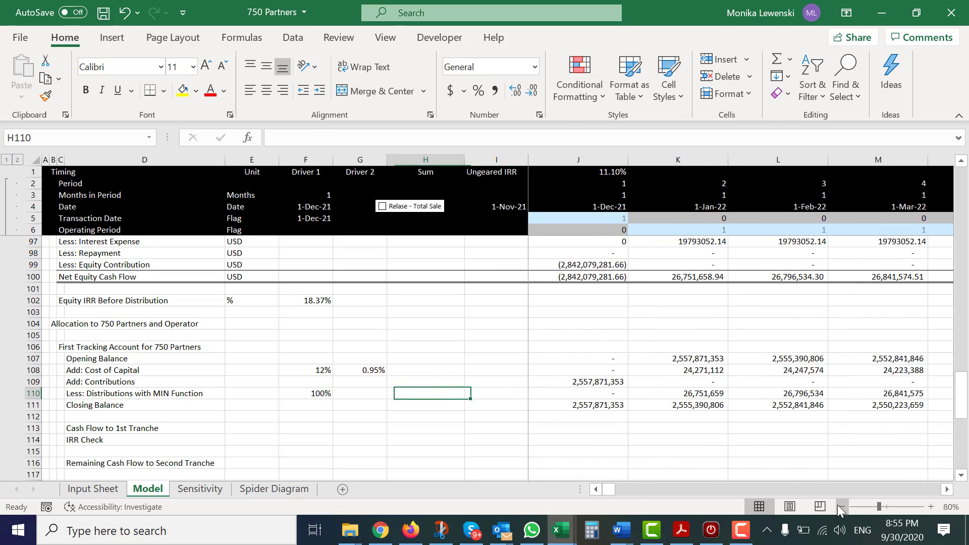
pyautogui.press('F2')
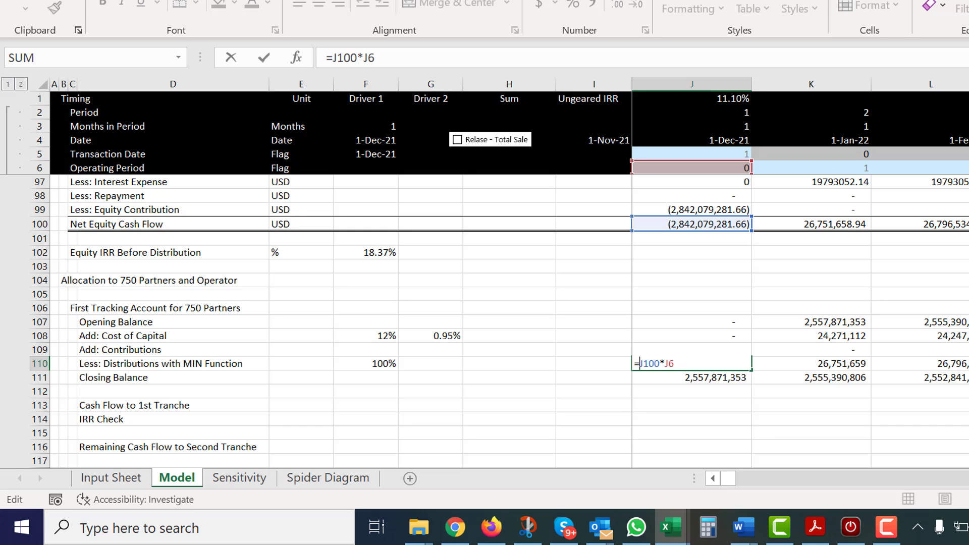
pyautogui.press('Home')
pyautogui.press('Right')
pyautogui.write('min(')
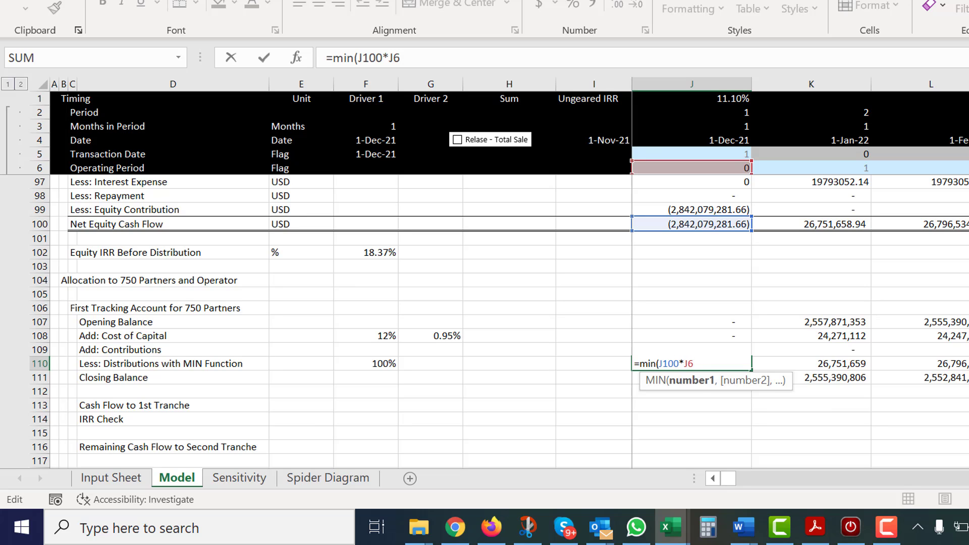
pyautogui.write(',')
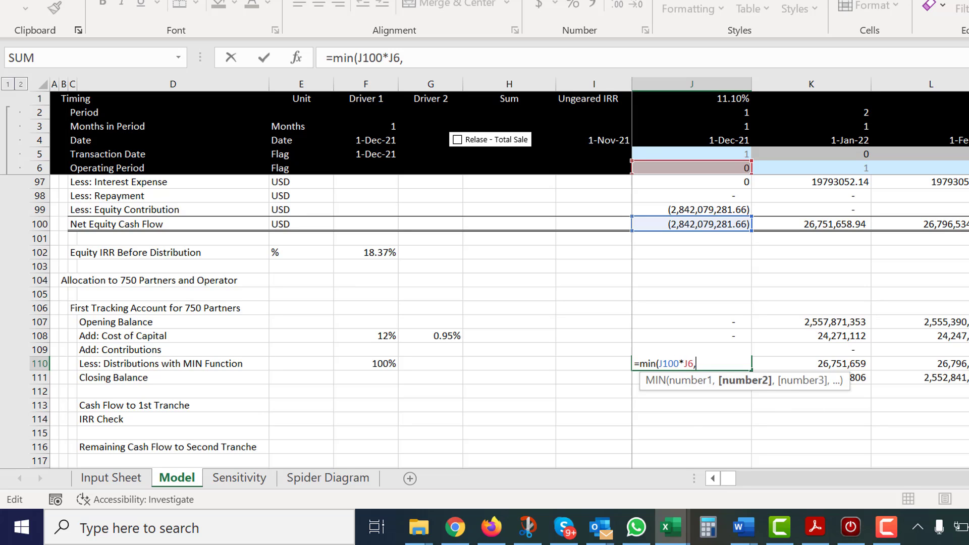
pyautogui.click(714, 322)
pyautogui.write('+')
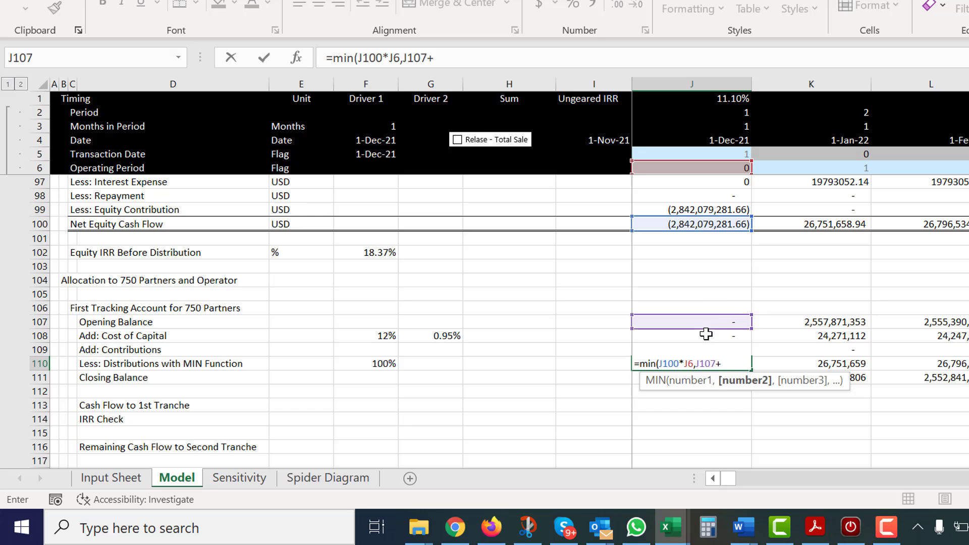
pyautogui.click(707, 336)
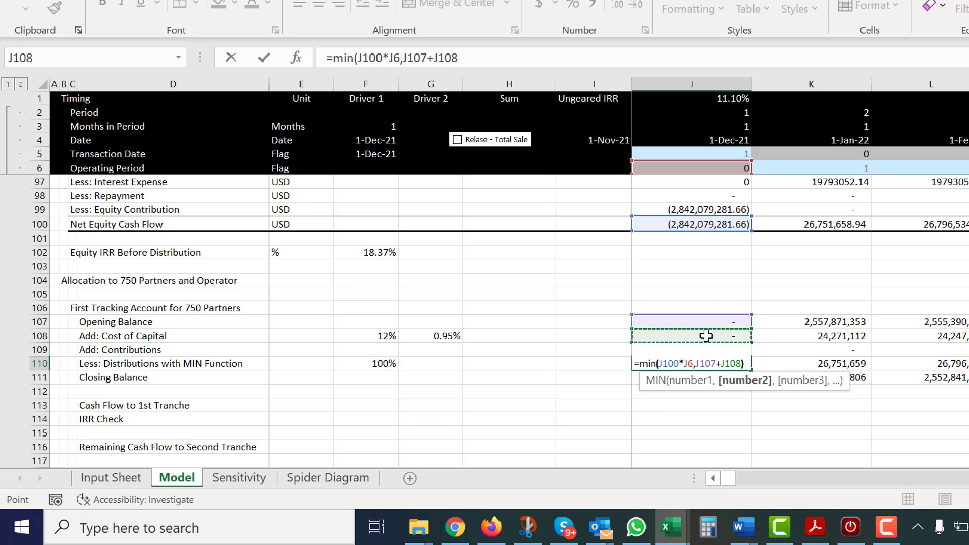
pyautogui.write(')')
pyautogui.press('Return')
pyautogui.press('Up')
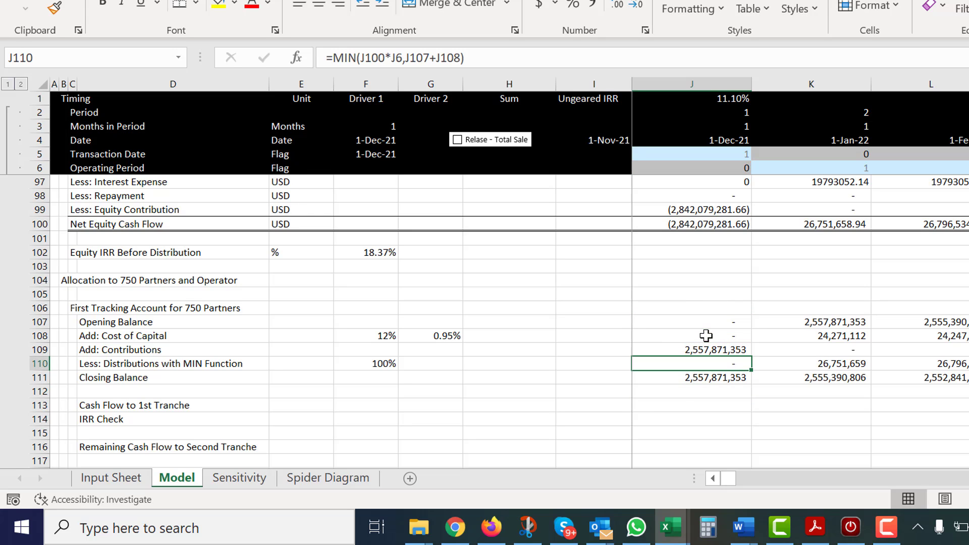
pyautogui.hotkey('ctrl', 'shift', 'Right')
# - Check the MIN-based distributions in row 110 and the resulting Closing Balance across the periods through early 2028
pyautogui.press('Right')
pyautogui.press('Right')
pyautogui.press('Right')
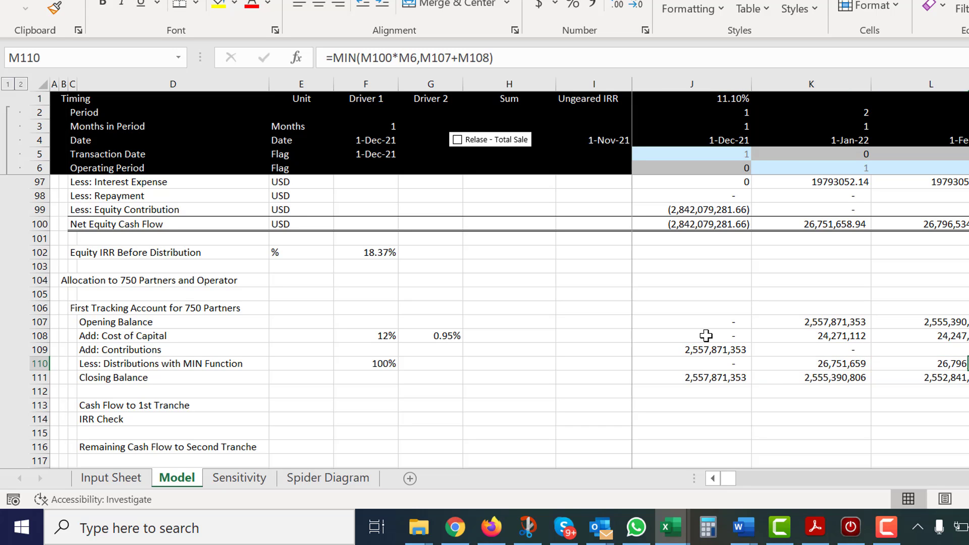
pyautogui.press('Right')
pyautogui.press('Right')
pyautogui.press('Right')
pyautogui.press('Right')
pyautogui.press('Right')
pyautogui.press('Right')
pyautogui.press('Right')
pyautogui.press('Right')
pyautogui.press('Right')
pyautogui.press('Right')
pyautogui.press('Right')
pyautogui.press('Right')
pyautogui.press('Right')
pyautogui.press('Right')
pyautogui.press('Right')
pyautogui.press('Right')
pyautogui.press('Right')
pyautogui.press('Right')
pyautogui.press('Right')
pyautogui.press('Right')
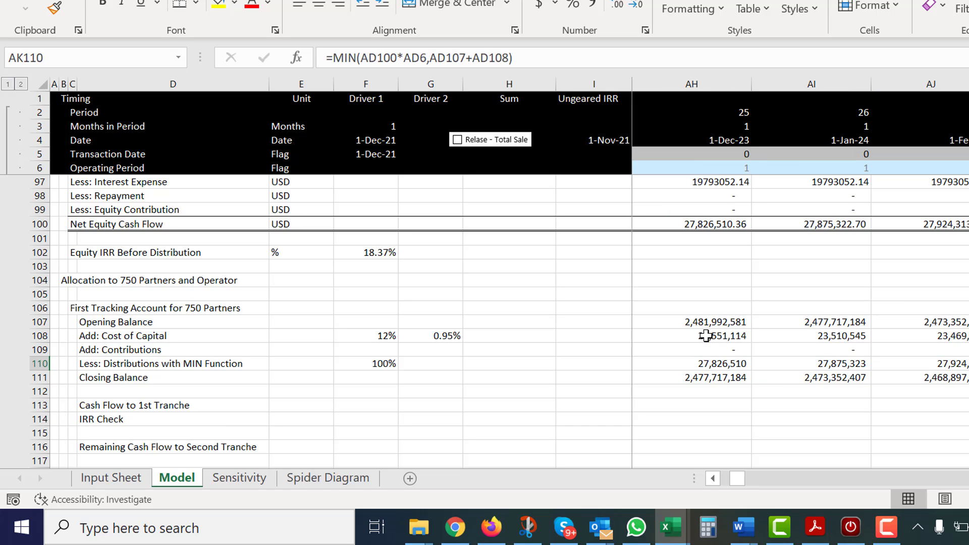
pyautogui.press('Right')
pyautogui.press('Right')
pyautogui.press('Right')
pyautogui.press('Right')
pyautogui.press('Right')
pyautogui.press('Right')
pyautogui.press('Right')
pyautogui.press('Right')
pyautogui.press('Right')
pyautogui.press('Right')
pyautogui.press('Right')
pyautogui.press('Right')
pyautogui.press('Right')
pyautogui.press('Right')
pyautogui.press('Right')
pyautogui.press('Right')
pyautogui.press('Right')
pyautogui.press('Right')
pyautogui.press('Right')
pyautogui.press('Right')
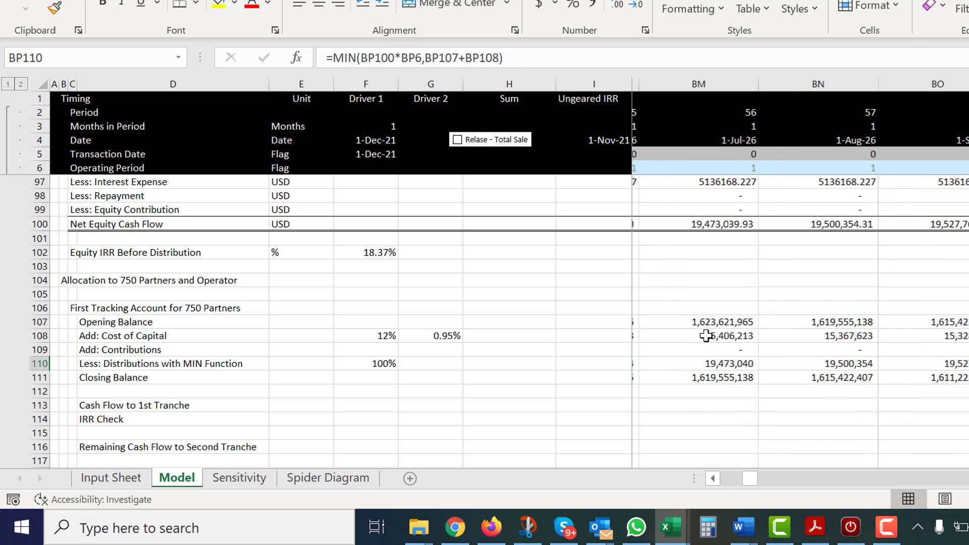
pyautogui.press('Right')
pyautogui.press('Right')
pyautogui.press('Right')
pyautogui.press('Right')
pyautogui.press('Right')
pyautogui.press('Right')
pyautogui.press('Right')
pyautogui.press('Right')
pyautogui.press('Right')
pyautogui.press('Right')
pyautogui.press('Right')
pyautogui.press('Right')
pyautogui.press('Right')
pyautogui.press('Right')
pyautogui.press('Right')
pyautogui.press('Right')
pyautogui.press('Right')
pyautogui.press('Right')
pyautogui.press('Right')
pyautogui.press('Right')
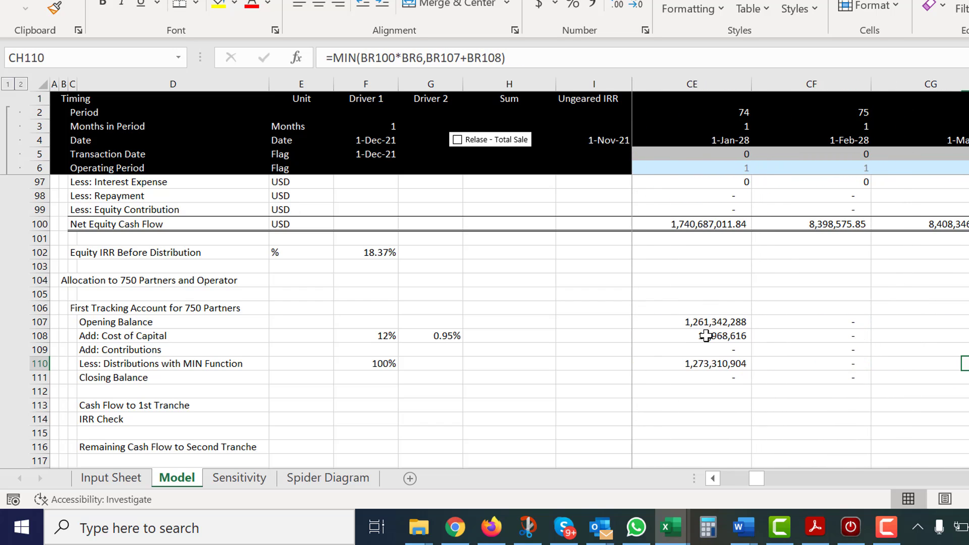
# - Go back to the Distributions row's Driver 1 cell F110 and inspect its link to the Input Sheet
pyautogui.press('Left')
pyautogui.press('Home')
pyautogui.press('Left')
pyautogui.press('Left')
pyautogui.press('Left')
pyautogui.press('Left')
pyautogui.press('Left')
pyautogui.press('Left')
pyautogui.press('Left')
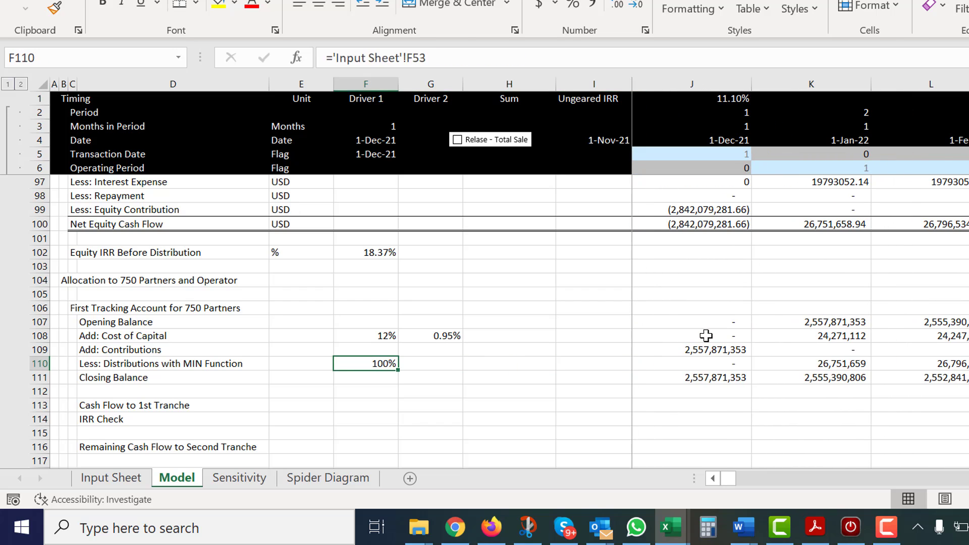
# - Calculate the Cash Flow to 1st Tranche in J113 as =J110-J109 and fill it across all periods
pyautogui.press('Down')
pyautogui.press('Left')
pyautogui.press('Left')
pyautogui.press('Right')
pyautogui.press('Right')
pyautogui.press('Down')
pyautogui.press('Down')
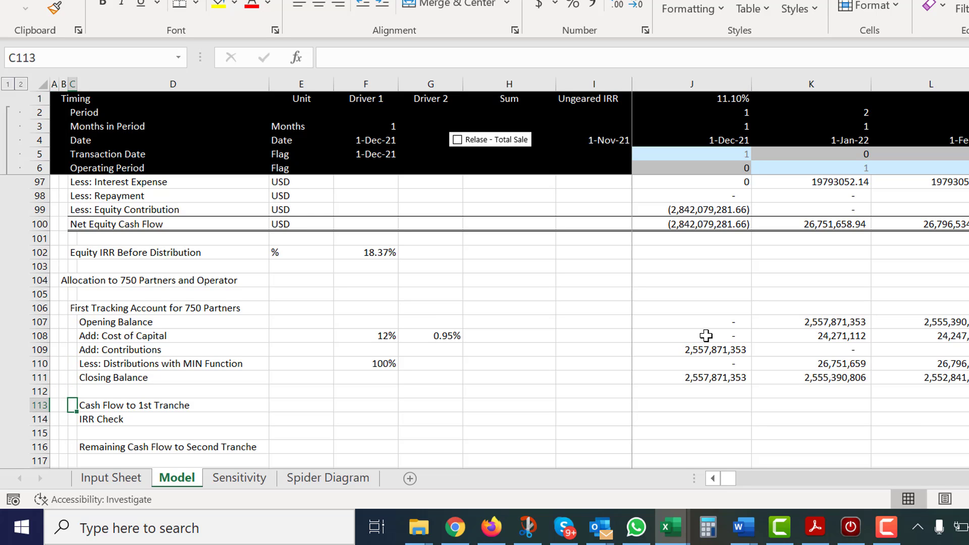
pyautogui.press('Right')
pyautogui.press('Right')
pyautogui.press('Right')
pyautogui.press('Right')
pyautogui.press('Right')
pyautogui.press('Right')
pyautogui.press('Right')
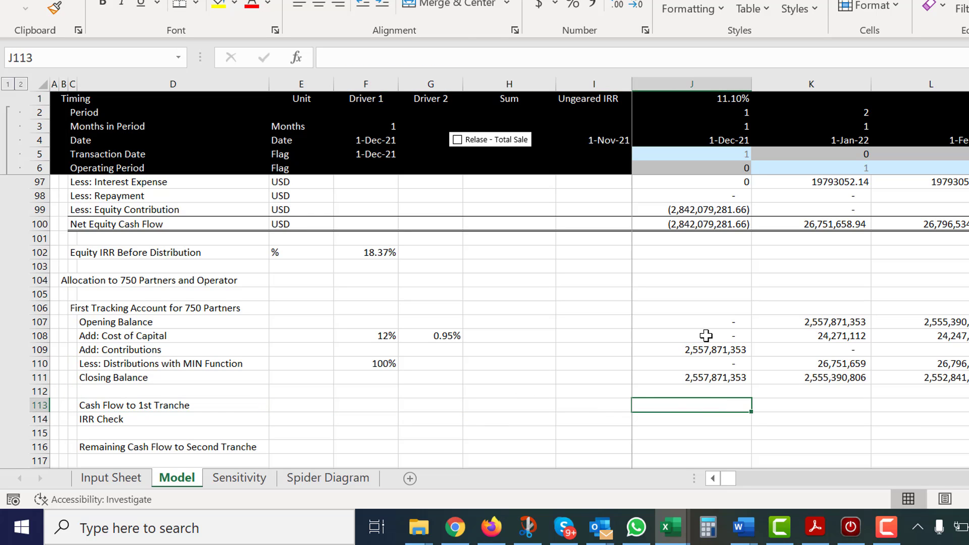
pyautogui.write('=')
pyautogui.press('Up')
pyautogui.press('Up')
pyautogui.press('Up')
pyautogui.write('-')
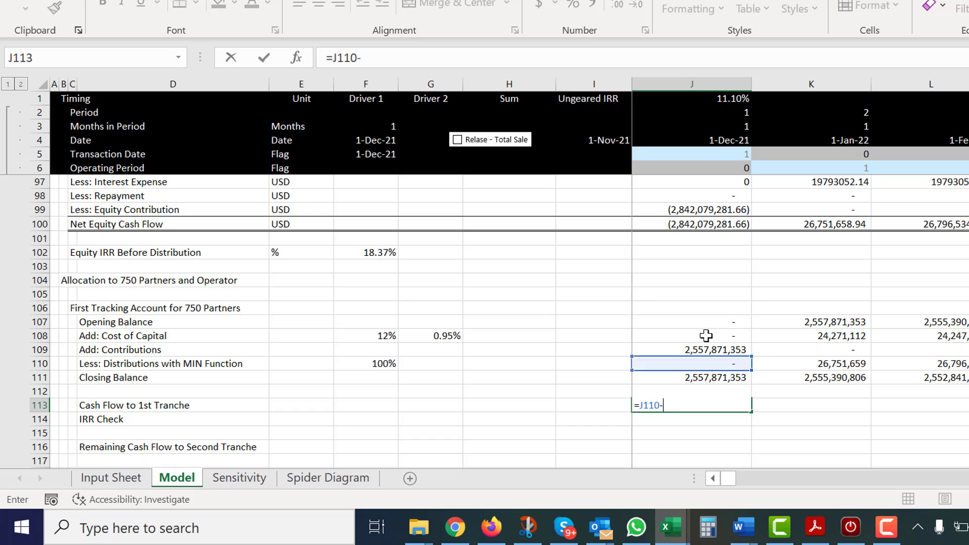
pyautogui.press('Up')
pyautogui.press('Up')
pyautogui.press('Up')
pyautogui.press('Up')
pyautogui.press('Return')
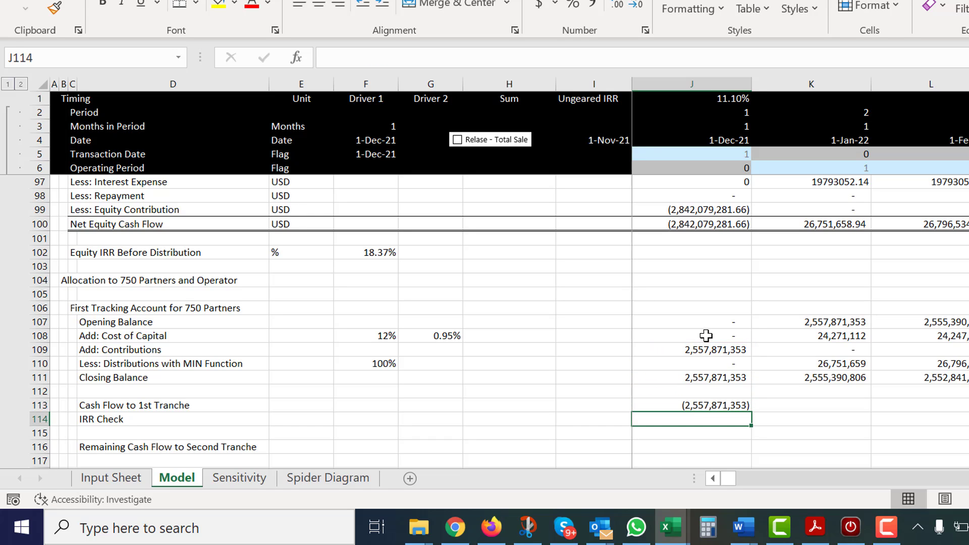
pyautogui.press('Up')
pyautogui.hotkey('ctrl', 'shift', 'Right')
pyautogui.hotkey('ctrl', 'r')
# - Calculate the IRR Check in F114 with =XIRR(J113:KW113,J4:KW4), using the first-tranche cash flows and the date row
pyautogui.press('Down')
pyautogui.press('Left')
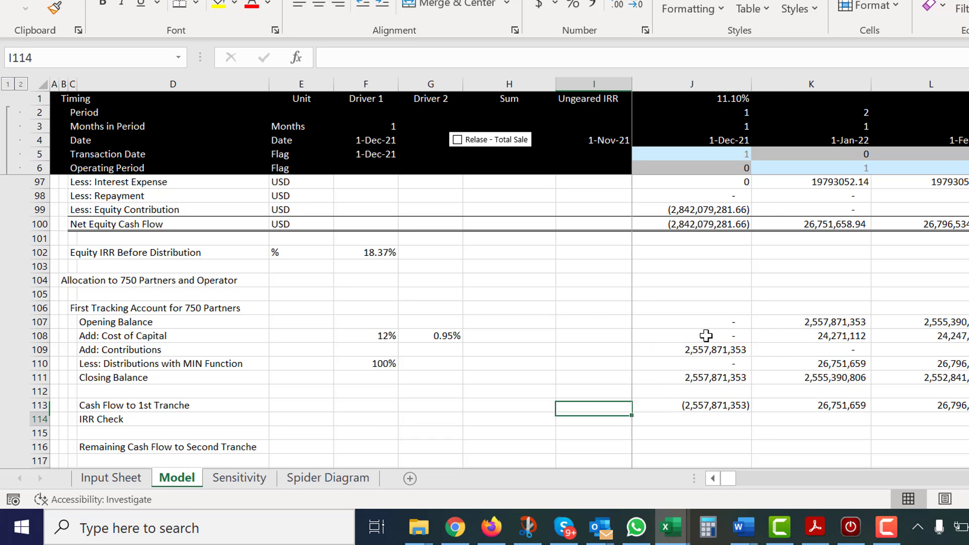
pyautogui.press('Left')
pyautogui.press('Left')
pyautogui.press('Left')
pyautogui.write('=')
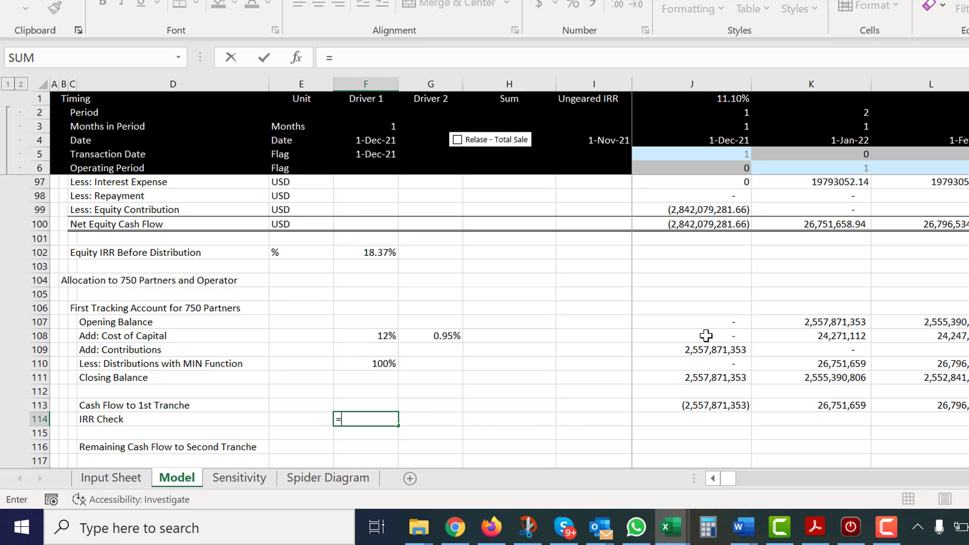
pyautogui.write('xir')
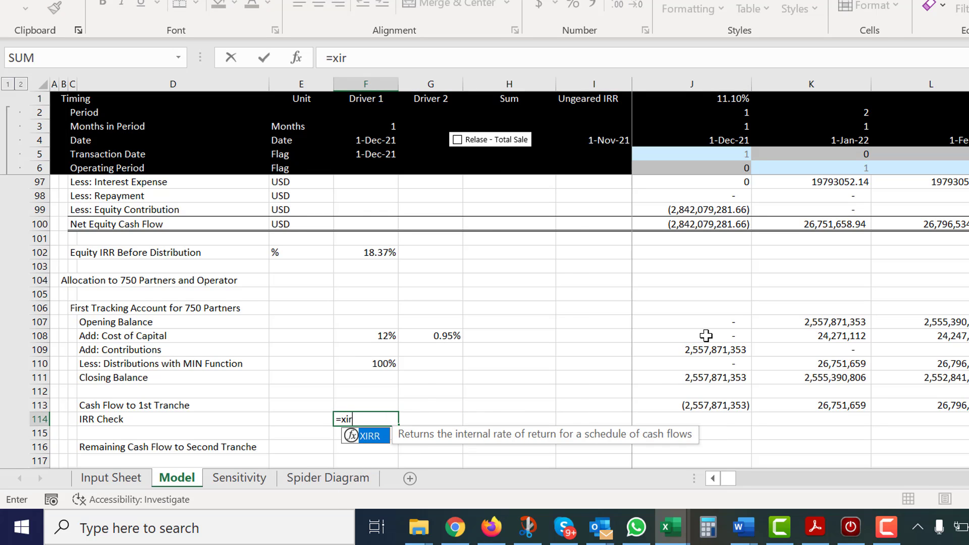
pyautogui.write('r(')
pyautogui.press('Right')
pyautogui.press('Right')
pyautogui.press('Right')
pyautogui.press('Right')
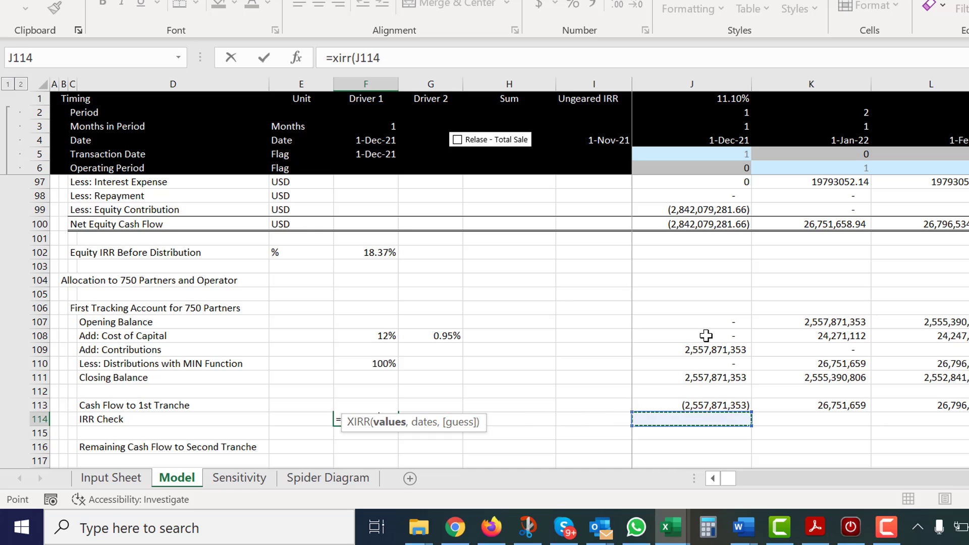
pyautogui.press('Up')
pyautogui.hotkey('ctrl', 'shift', 'Right')
pyautogui.write(',')
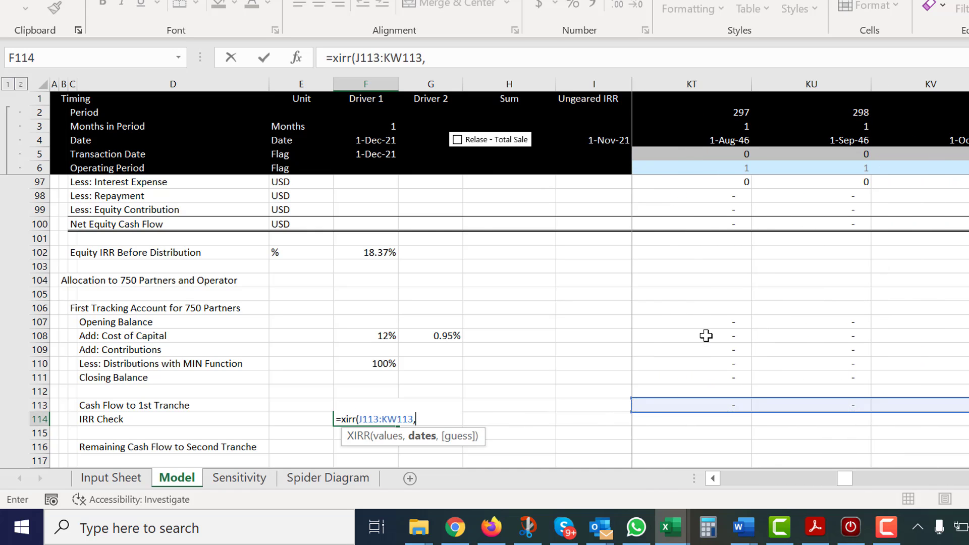
pyautogui.press('Right')
pyautogui.press('Right')
pyautogui.press('Right')
pyautogui.press('Right')
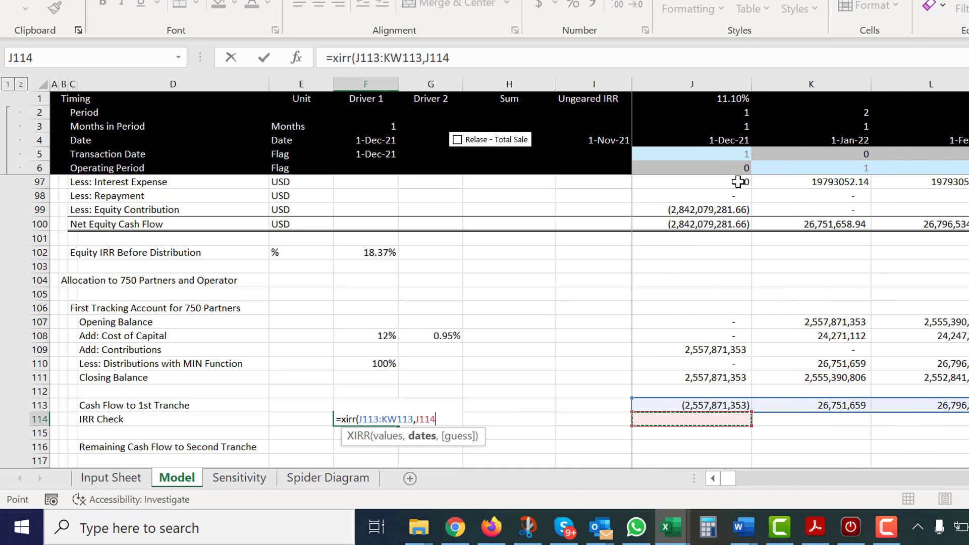
pyautogui.click(696, 132)
pyautogui.press('Down')
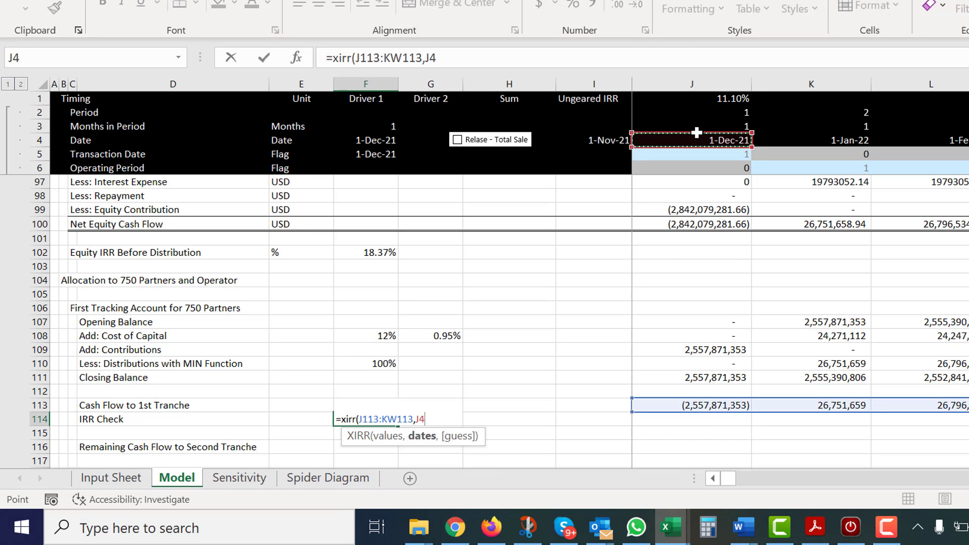
pyautogui.hotkey('ctrl', 'shift', 'Right')
pyautogui.press('Return')
pyautogui.press('Up')
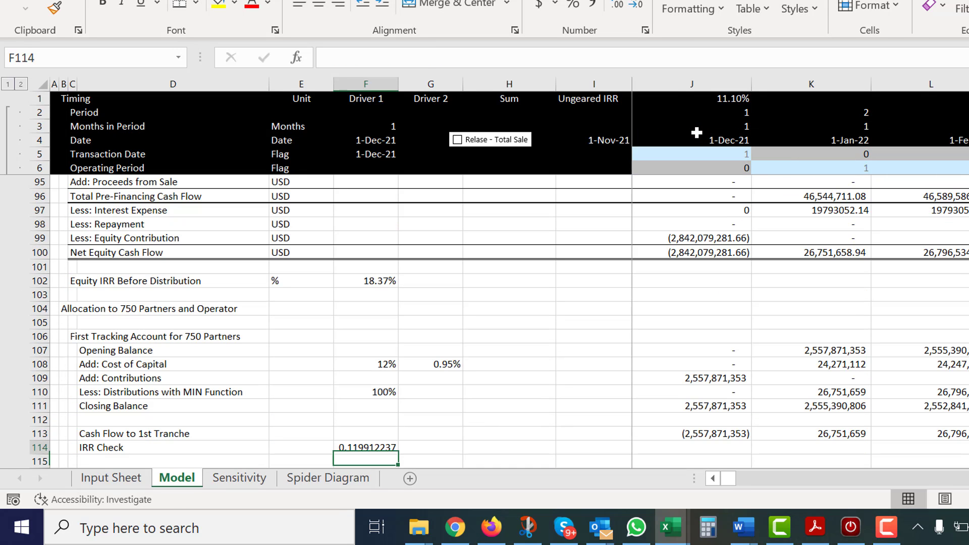
# - Format the IRR Check result in F114 as a percentage with two decimals
pyautogui.press('Left')
pyautogui.press('Left')
pyautogui.press('Right')
pyautogui.press('Right')
pyautogui.press('Right')
pyautogui.press('Right')
pyautogui.press('Left')
pyautogui.press('Left')
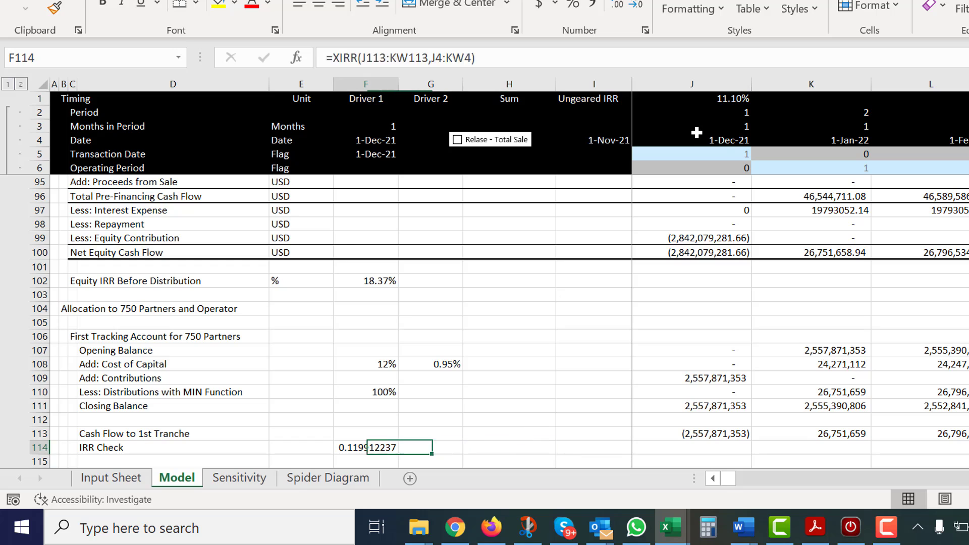
pyautogui.press('Left')
pyautogui.press('Left')
pyautogui.press('Left')
pyautogui.press('Left')
pyautogui.press('Down')
pyautogui.press('Down')
pyautogui.press('Down')
pyautogui.press('Up')
pyautogui.press('Up')
pyautogui.press('Up')
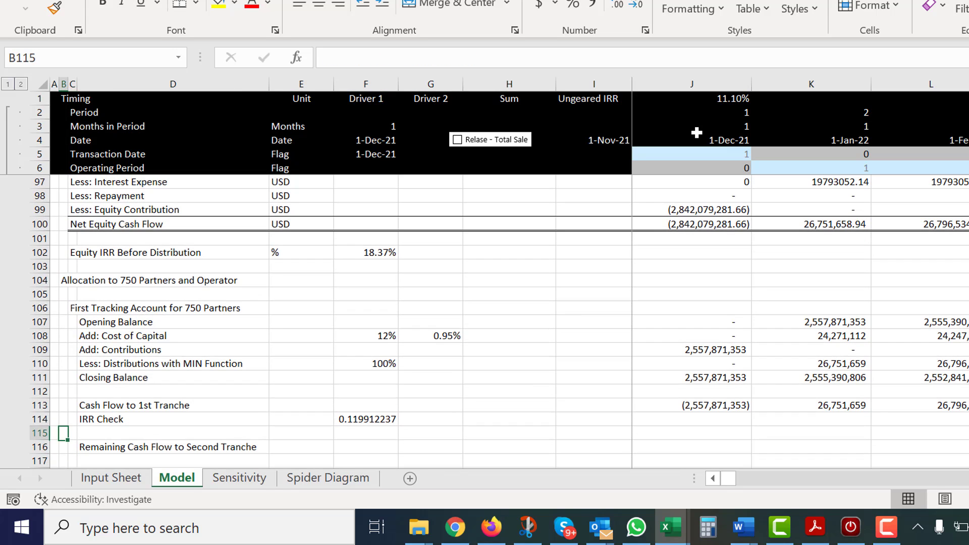
pyautogui.press('Right')
pyautogui.press('Right')
pyautogui.press('Right')
pyautogui.press('Right')
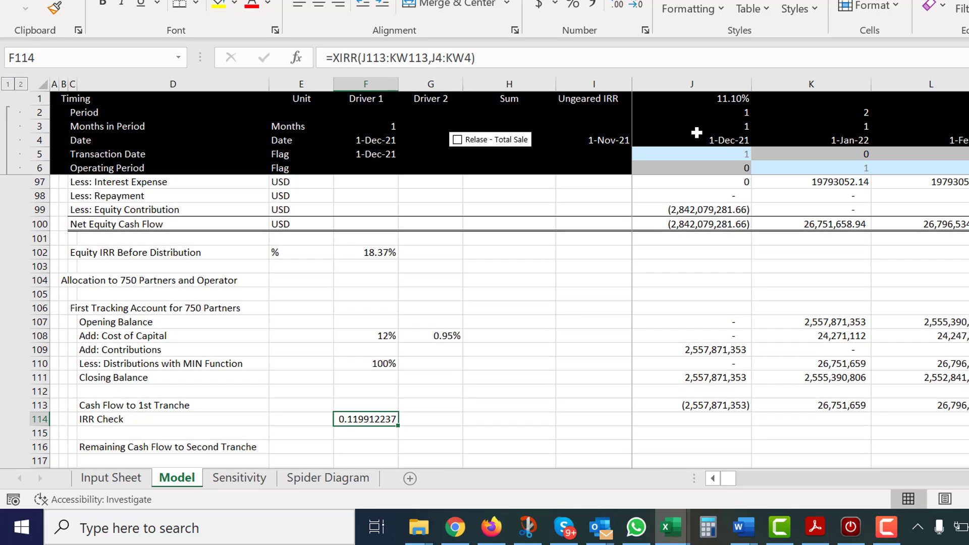
pyautogui.hotkey('ctrl', 'shift', '5')
# - Inspect the formula in G108 that converts the annual Cost of Capital to a monthly rate, without changing it
pyautogui.press('Up')
pyautogui.press('Up')
pyautogui.press('Up')
pyautogui.press('Up')
pyautogui.press('Up')
pyautogui.press('Up')
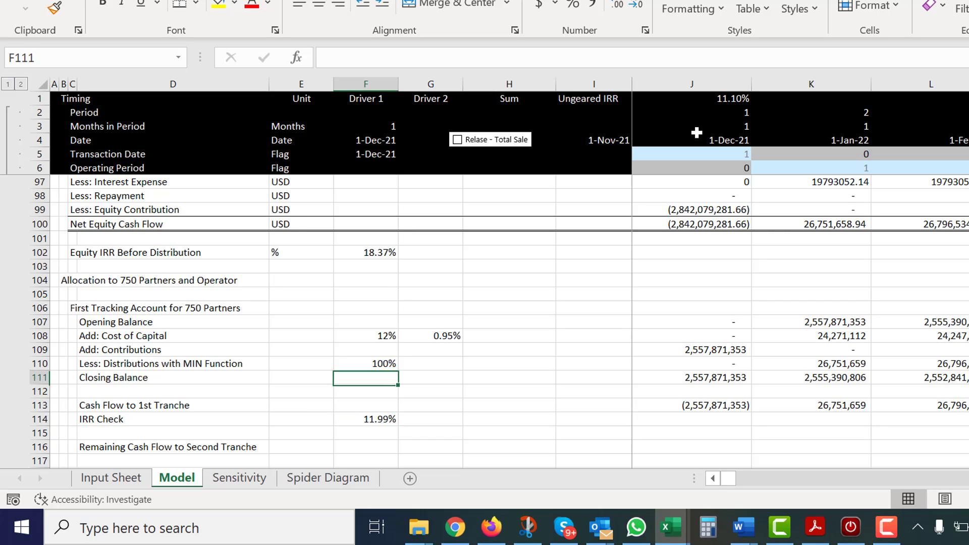
pyautogui.press('Right')
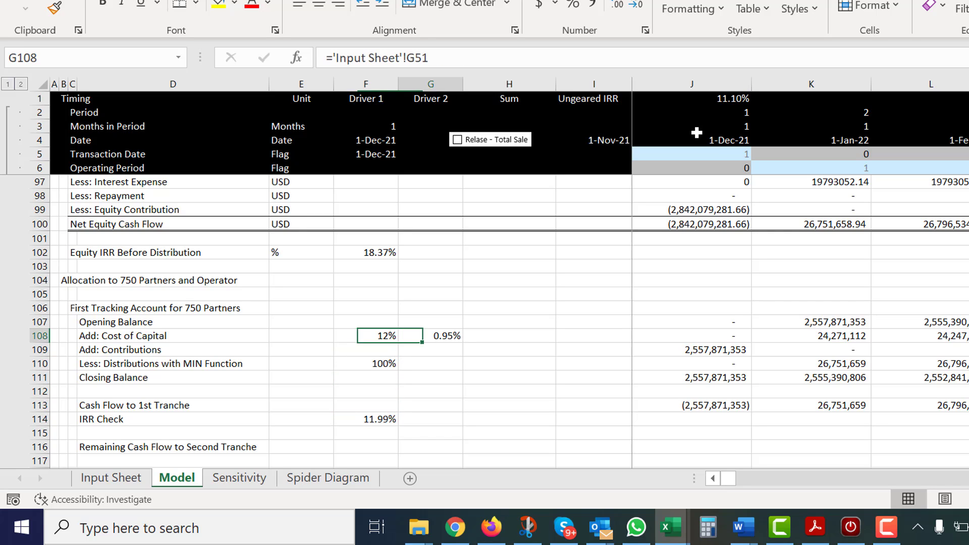
pyautogui.press('F2')
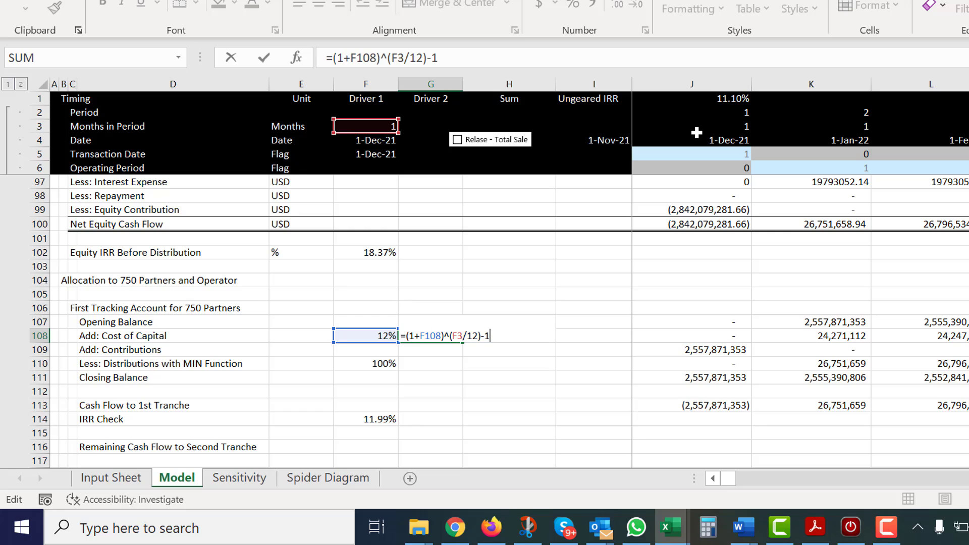
pyautogui.press('Escape')
pyautogui.press('Left')
pyautogui.press('Left')
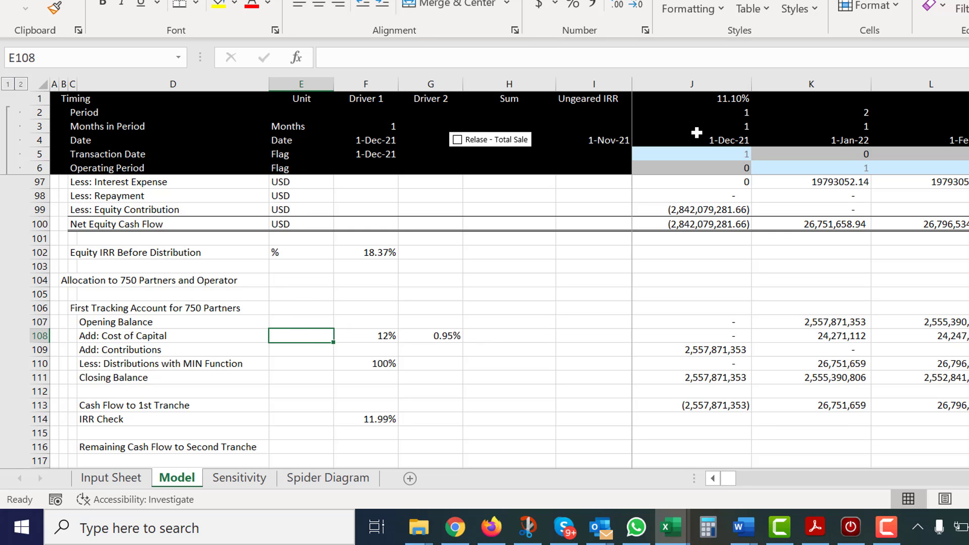
# - Compare the annual and monthly Cost of Capital rates in F108 and G108 with the XIRR-based IRR Check in F114
pyautogui.press('Right')
pyautogui.press('Right')
pyautogui.press('Down')
pyautogui.press('Down')
pyautogui.press('Down')
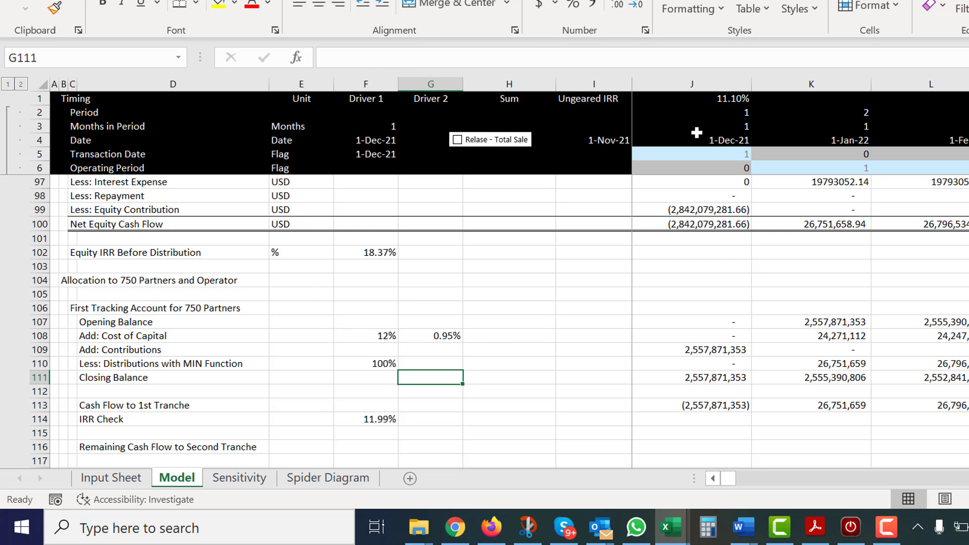
pyautogui.press('Up')
pyautogui.press('Up')
pyautogui.press('Left')
pyautogui.press('Up')
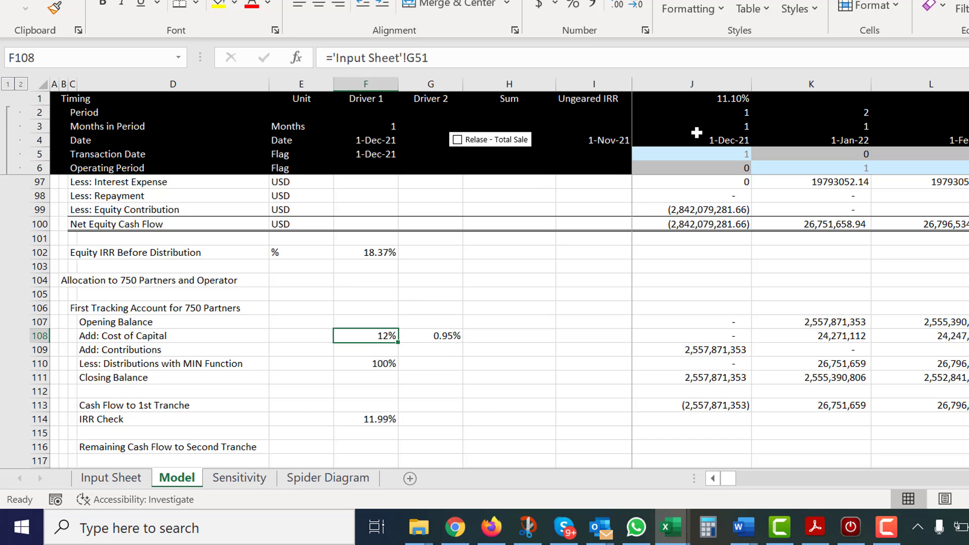
pyautogui.press('Down')
pyautogui.press('Down')
pyautogui.press('Down')
pyautogui.press('Down')
pyautogui.press('Down')
pyautogui.press('Down')
pyautogui.press('Down')
pyautogui.press('Down')
pyautogui.press('Down')
pyautogui.press('Down')
pyautogui.press('Down')
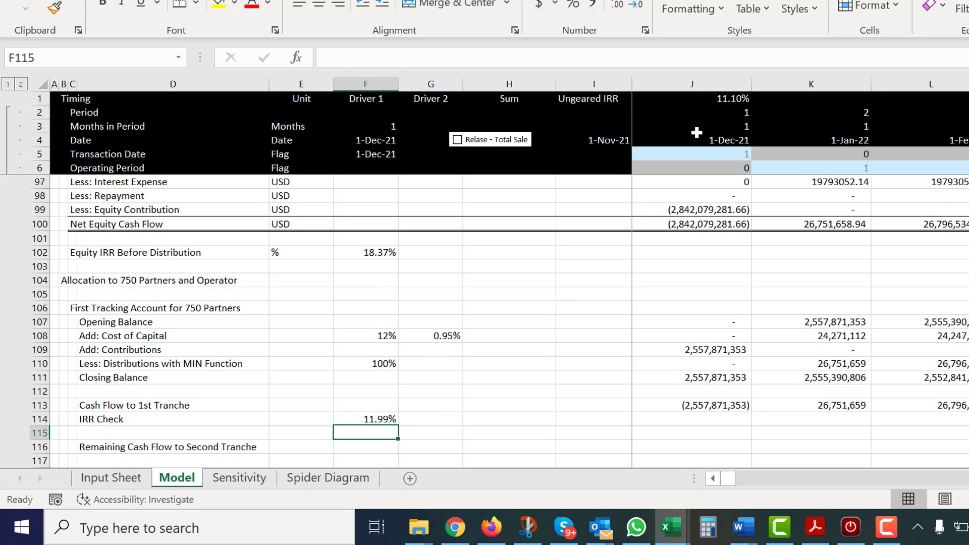
pyautogui.press('Up')
pyautogui.press('Up')
pyautogui.press('Up')
pyautogui.press('Up')
pyautogui.press('Up')
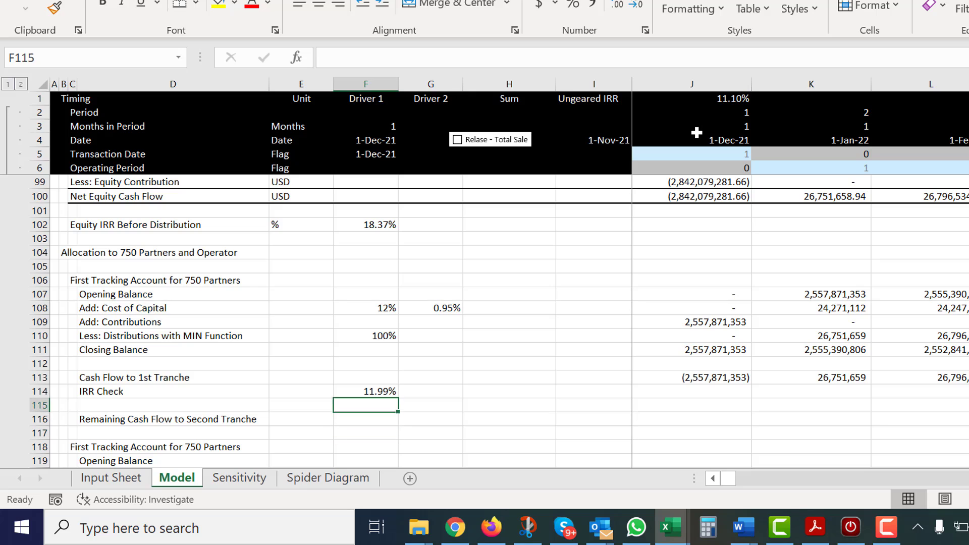
pyautogui.press('Up')
pyautogui.press('Up')
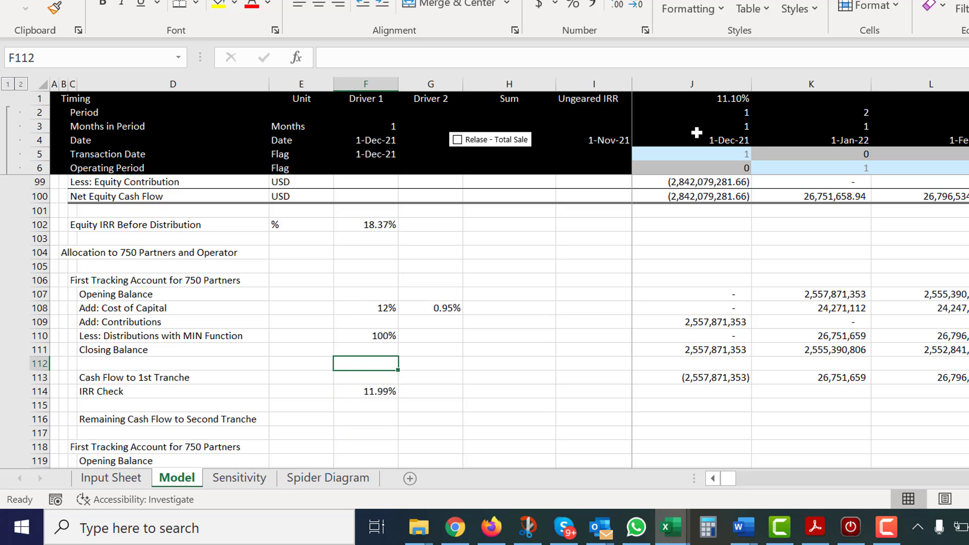
pyautogui.press('Right')
pyautogui.press('Right')
pyautogui.press('Up')
pyautogui.press('Up')
pyautogui.press('Up')
pyautogui.press('Left')
pyautogui.press('Up')
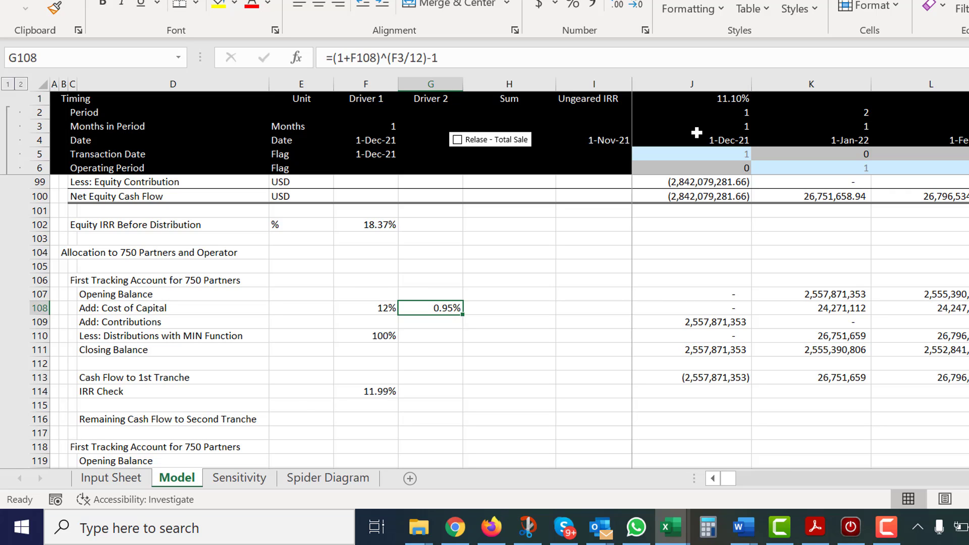
# - Calculate the monthly IRR of the first-tranche cash flow in G114 with =IRR(J113:KW113), shown as a percentage with two decimals
pyautogui.press('Down')
pyautogui.press('Down')
pyautogui.press('Down')
pyautogui.press('Down')
pyautogui.press('Down')
pyautogui.press('Down')
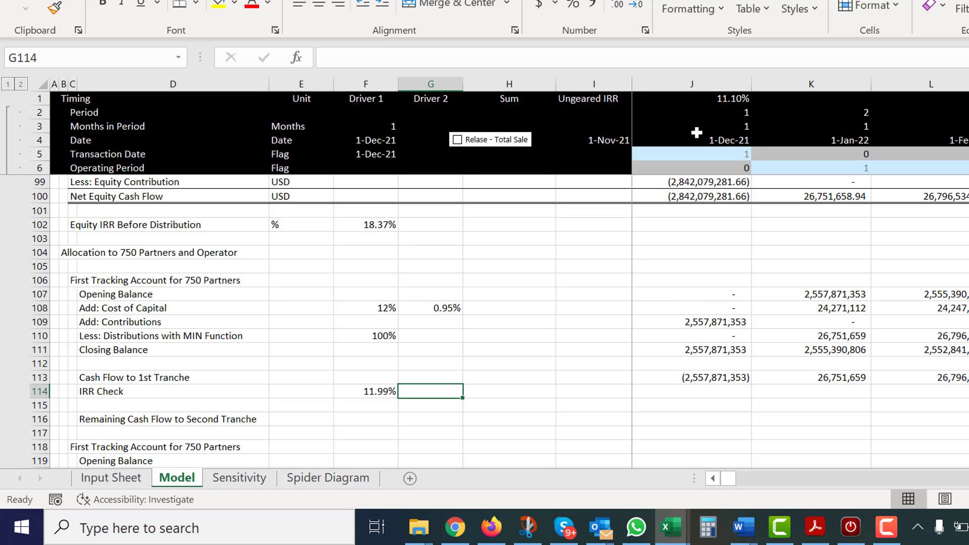
pyautogui.write('=irr(')
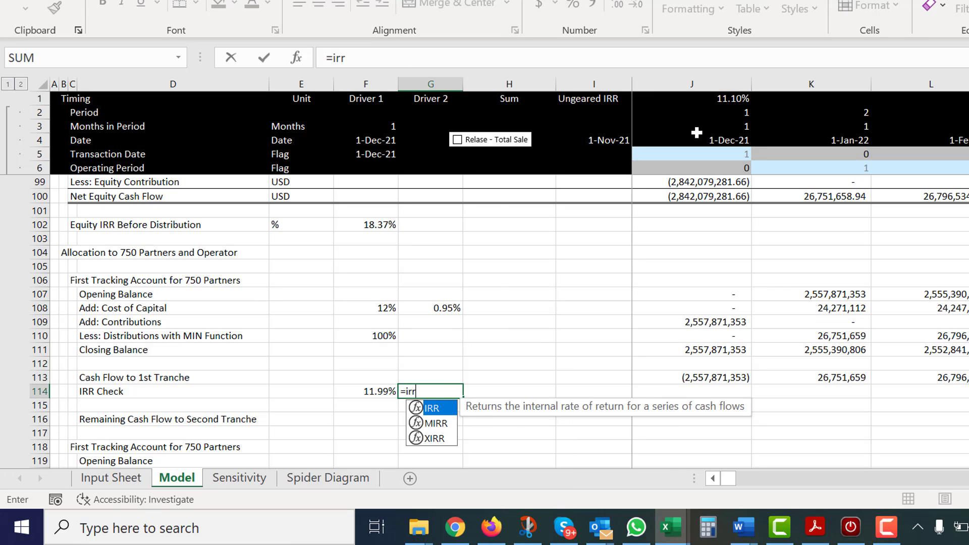
pyautogui.press('Up')
pyautogui.press('Right')
pyautogui.press('Right')
pyautogui.press('Right')
pyautogui.press('Right')
pyautogui.press('Right')
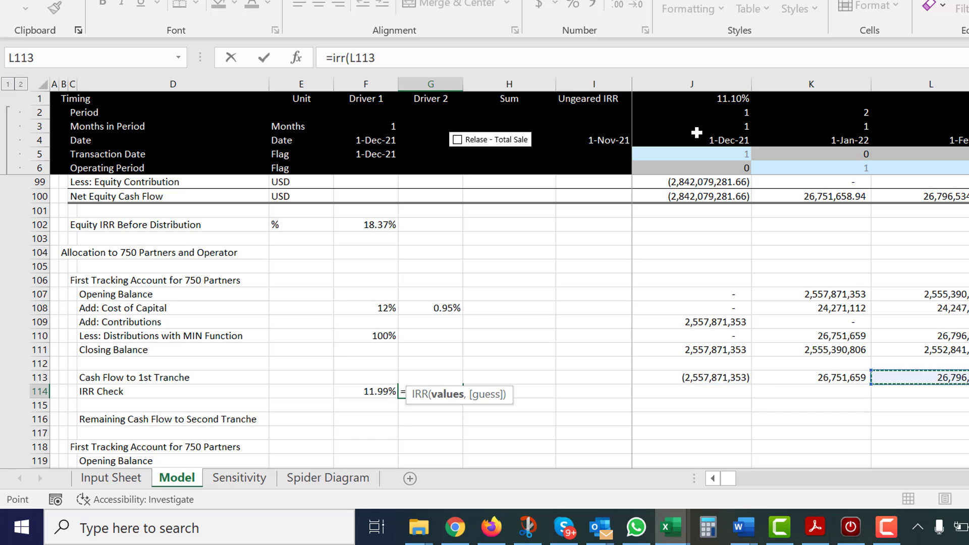
pyautogui.press('Left')
pyautogui.press('Left')
pyautogui.hotkey('ctrl', 'shift', 'Right')
pyautogui.press('Return')
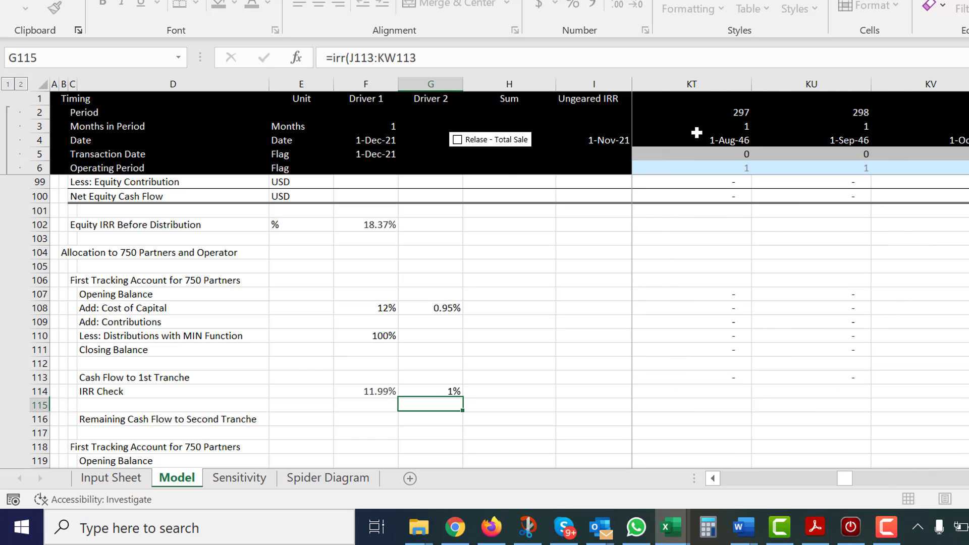
pyautogui.press('Up')
# - Annualize the monthly IRR in H114 with =(1+G114)^12-1
pyautogui.press('Right')
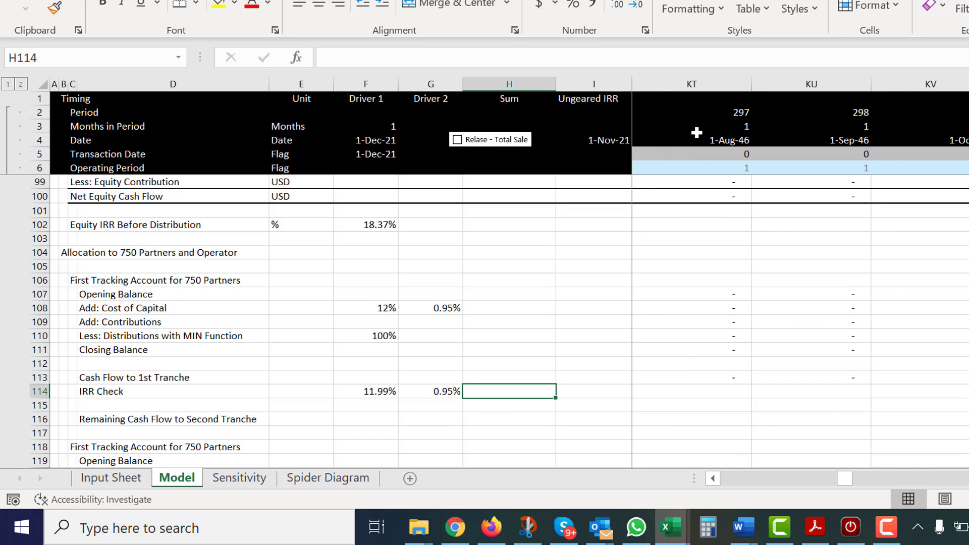
pyautogui.write('=(1')
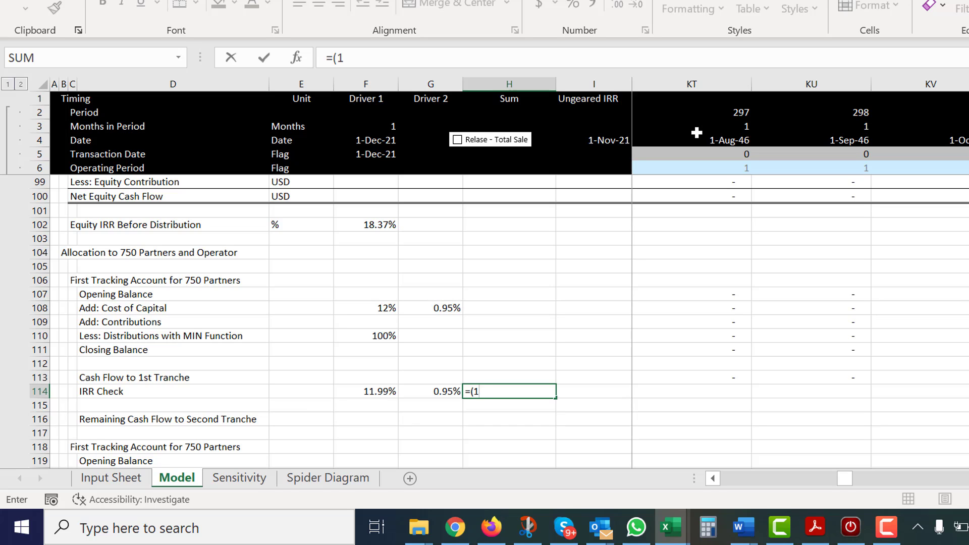
pyautogui.write('+')
pyautogui.press('Left')
pyautogui.write(')')
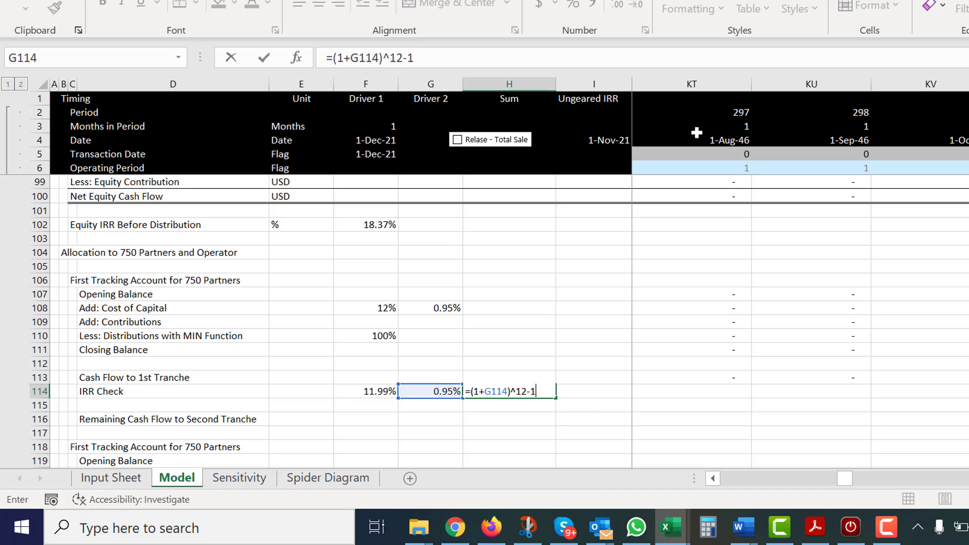
pyautogui.press('Return')
pyautogui.press('Up')
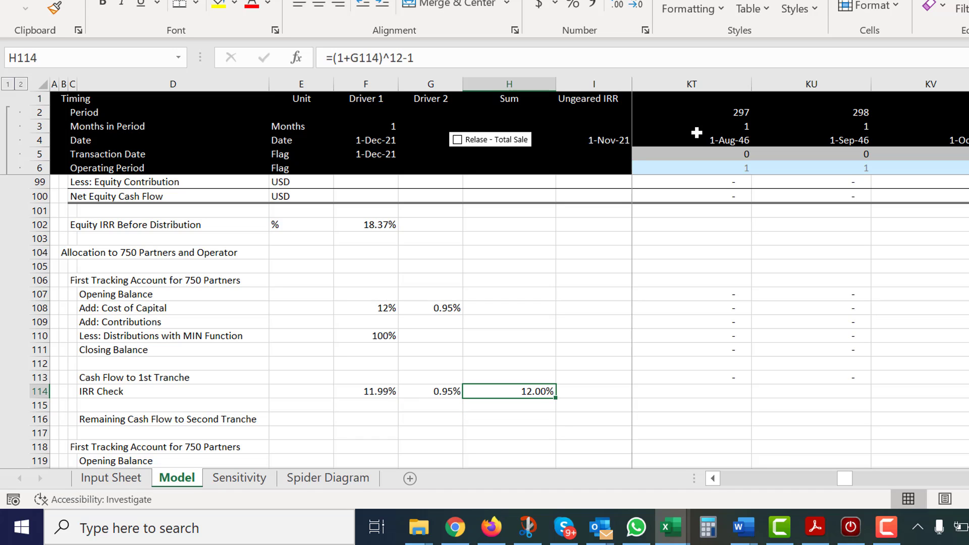
# - Look over the Remaining Cash Flow to Second Tranche row and the tracking account block that starts in row 118
pyautogui.press('Down')
pyautogui.press('Down')
pyautogui.press('Down')
pyautogui.press('Down')
pyautogui.press('Down')
pyautogui.press('Down')
pyautogui.press('Down')
pyautogui.press('Down')
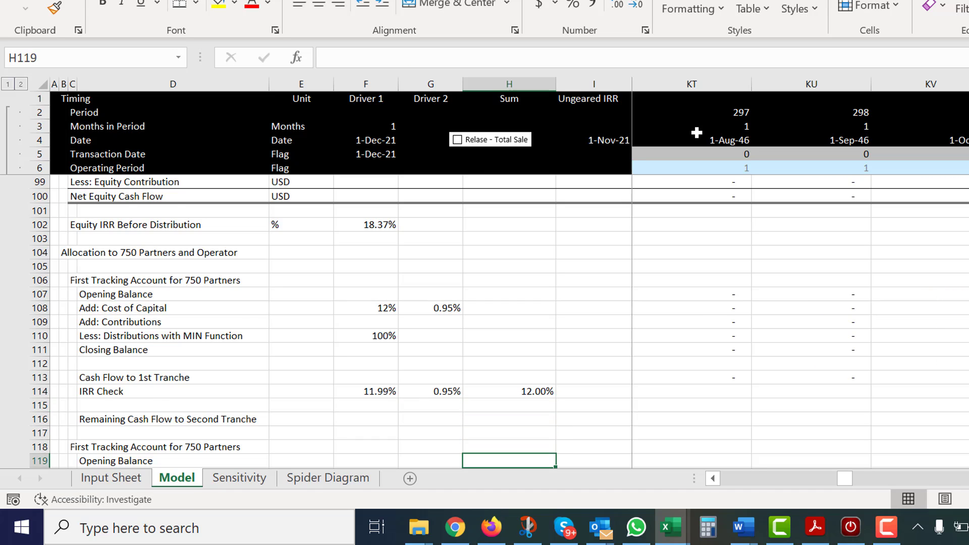
pyautogui.press('Up')
pyautogui.press('Up')
pyautogui.press('Up')
pyautogui.press('Up')
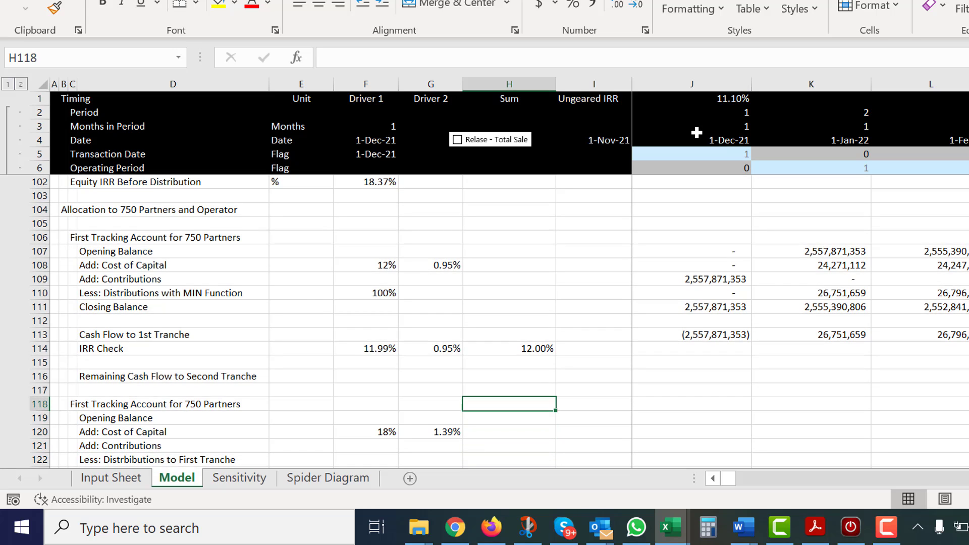
# - Review the line items of the second-tranche tracking account, from its heading in row 118 down to Closing Balance in row 124
pyautogui.press('Left')
pyautogui.press('Left')
pyautogui.press('Left')
pyautogui.press('Left')
pyautogui.press('Left')
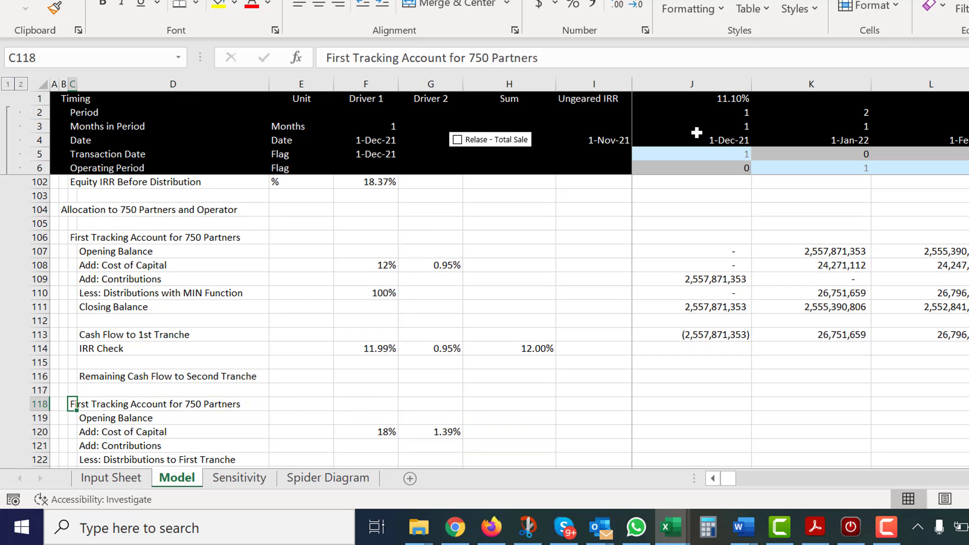
pyautogui.press('Down')
pyautogui.press('Down')
pyautogui.press('Down')
pyautogui.press('Down')
pyautogui.press('Down')
pyautogui.press('Down')
pyautogui.press('Down')
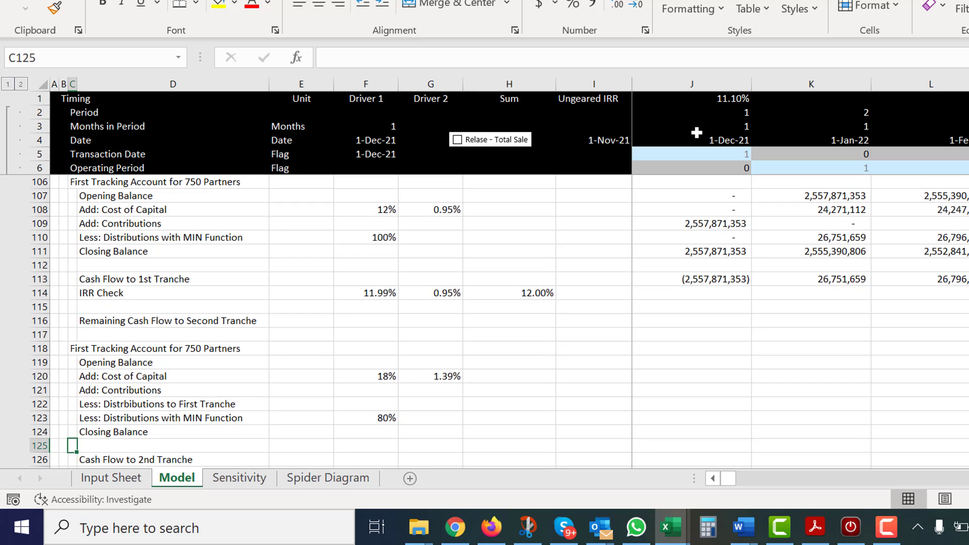
# - Begin a formula in J116 for the Remaining Cash Flow to Second Tranche in the first period
pyautogui.press('Up')
pyautogui.press('Up')
pyautogui.press('Up')
pyautogui.press('Up')
pyautogui.press('Up')
pyautogui.press('Up')
pyautogui.press('Up')
pyautogui.press('Up')
pyautogui.press('Up')
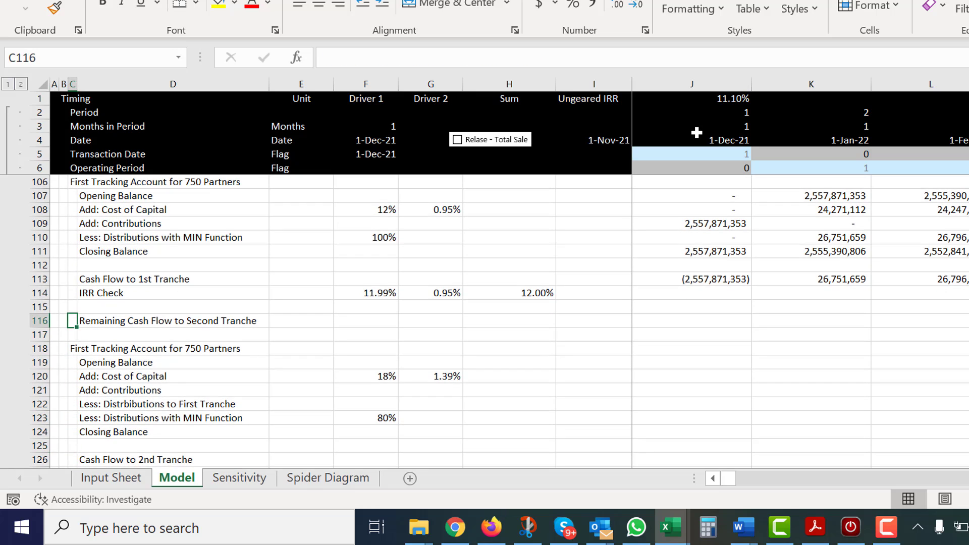
pyautogui.press('Right')
pyautogui.press('Right')
pyautogui.press('Right')
pyautogui.press('Right')
pyautogui.press('Right')
pyautogui.press('Right')
pyautogui.press('Right')
pyautogui.press('Right')
pyautogui.press('Left')
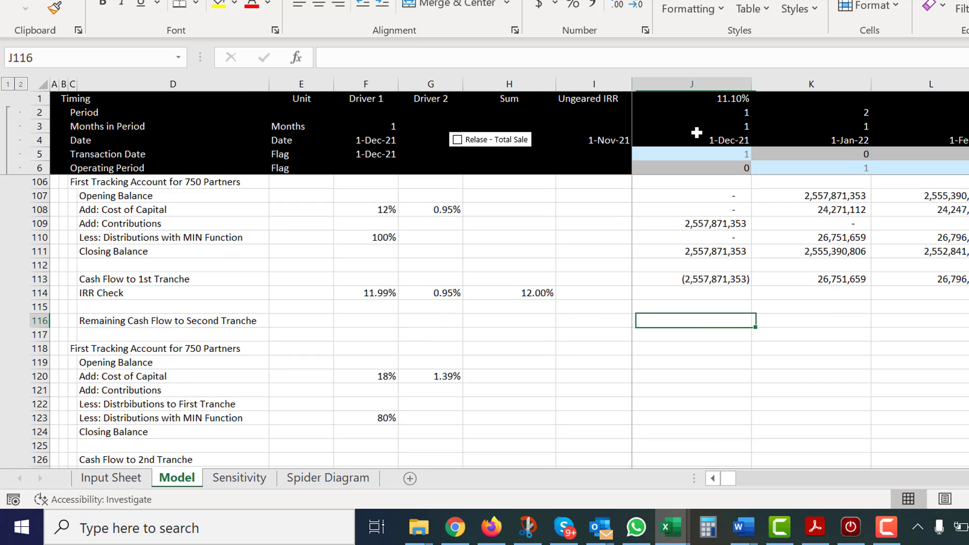
pyautogui.write('=')
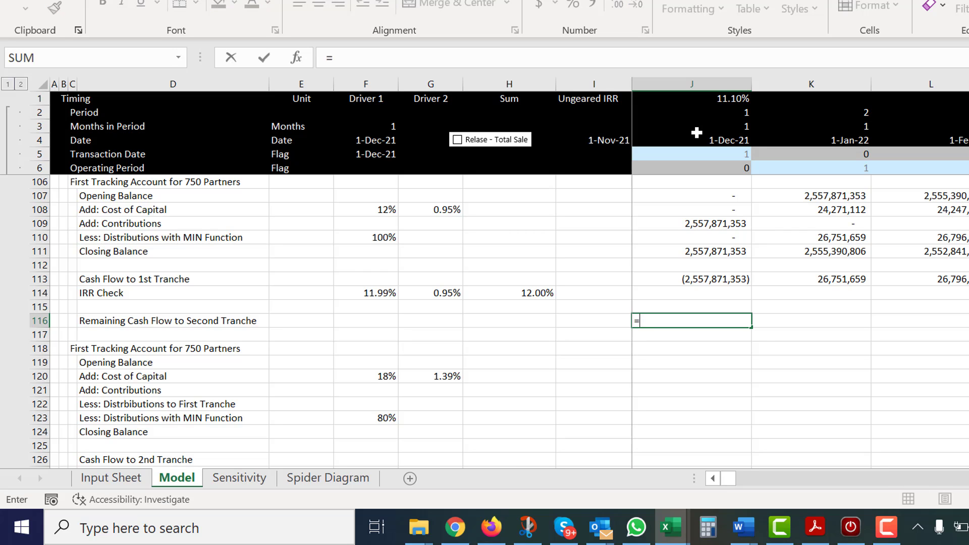
# - Enter the formula =J99*J6-J110 for Remaining Cash Flow to Second Tranche in J116
pyautogui.press('Up')
pyautogui.press('Up')
pyautogui.press('Up')
pyautogui.press('Up')
pyautogui.press('Up')
pyautogui.press('Up')
pyautogui.press('Up')
pyautogui.press('Up')
pyautogui.press('Up')
pyautogui.press('Up')
pyautogui.press('Up')
pyautogui.press('Up')
pyautogui.press('Up')
pyautogui.press('Up')
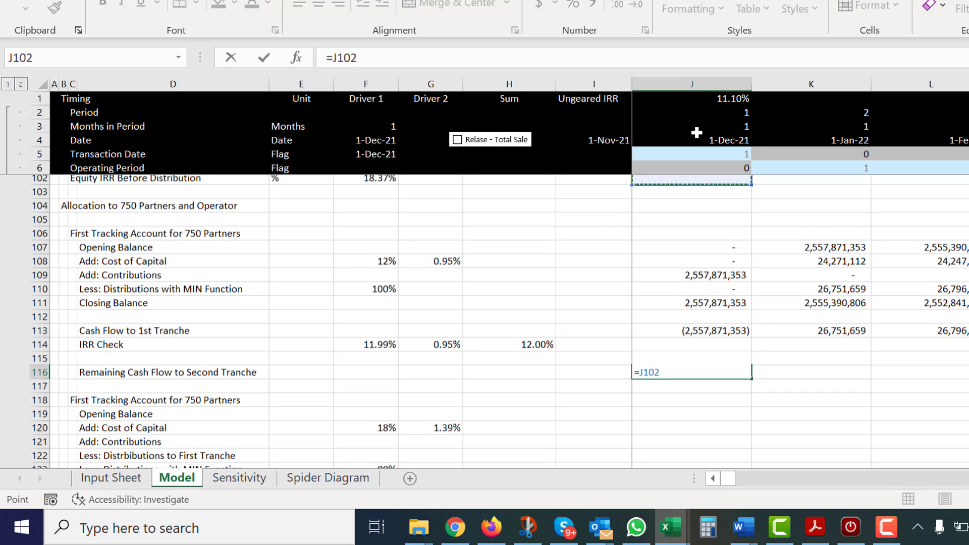
pyautogui.press('Up')
pyautogui.press('Up')
pyautogui.press('Up')
pyautogui.press('Up')
pyautogui.press('Up')
pyautogui.press('Down')
pyautogui.press('Down')
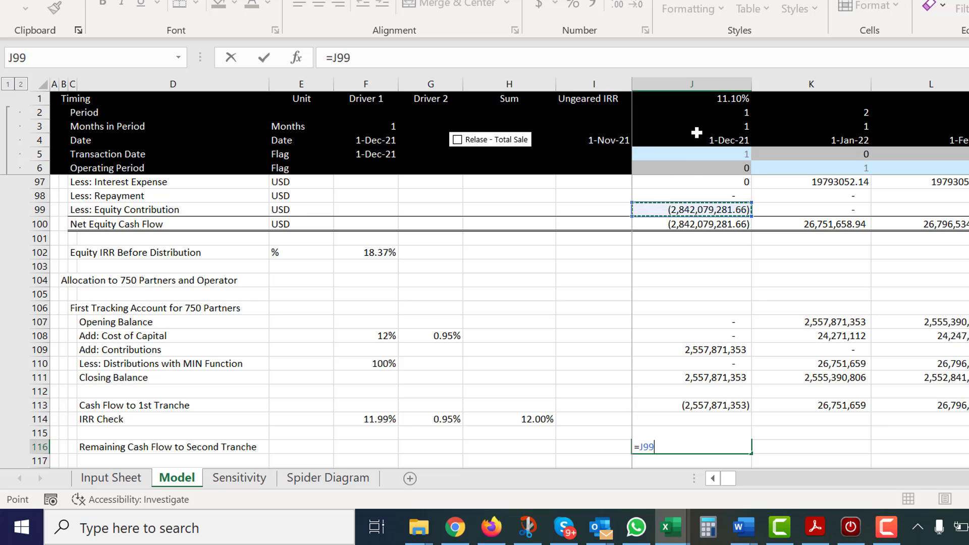
pyautogui.write('(')
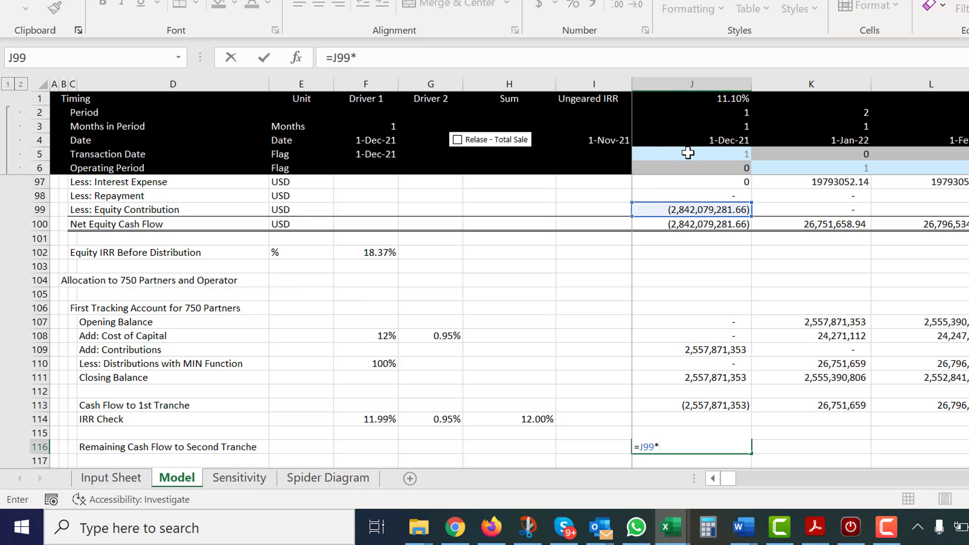
pyautogui.click(688, 156)
pyautogui.press('Down')
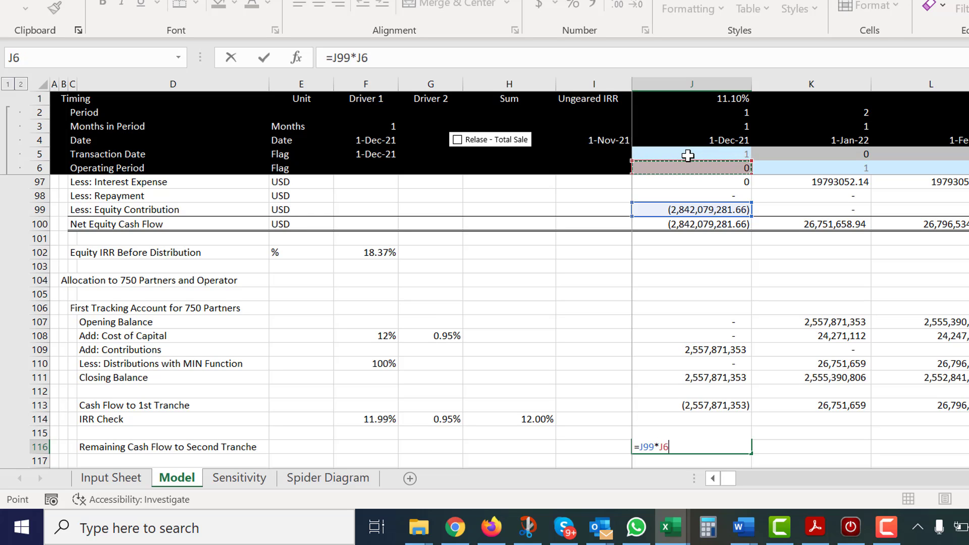
pyautogui.write('-')
pyautogui.press('Up')
pyautogui.press('Up')
pyautogui.press('Up')
pyautogui.press('Up')
pyautogui.press('Up')
pyautogui.press('Up')
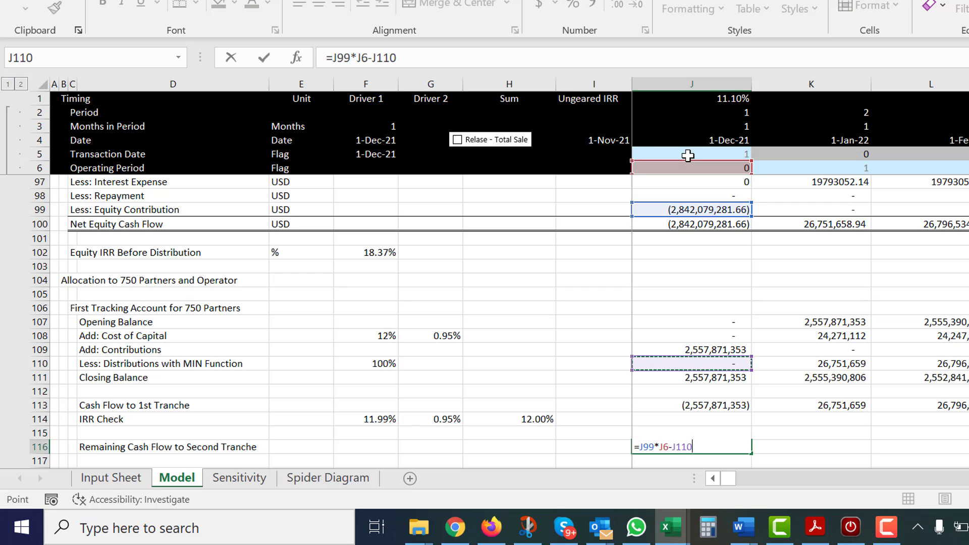
pyautogui.press('Return')
# - Fill the J116 formula across all the monthly columns of row 116
pyautogui.press('Up')
pyautogui.hotkey('ctrl', 'shift', 'Right')
pyautogui.hotkey('ctrl', 'r')
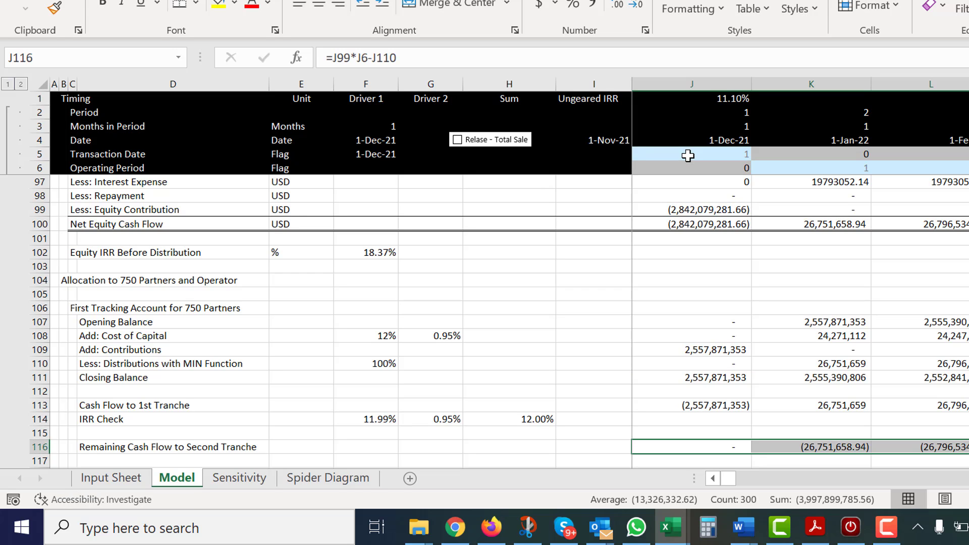
# - Review the references in the J116 formula and compare them with the following month's cell
pyautogui.press('Down')
pyautogui.press('Down')
pyautogui.press('Up')
pyautogui.press('Up')
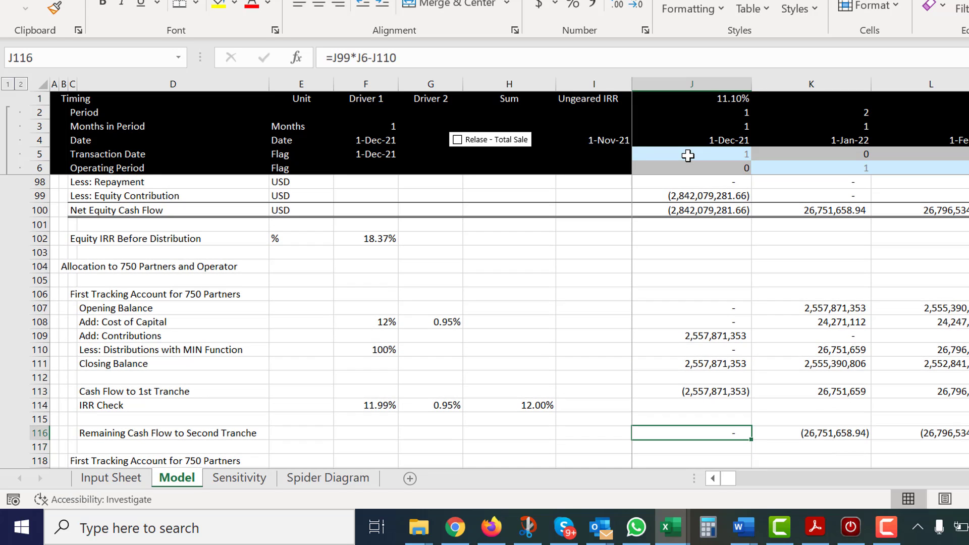
pyautogui.press('F2')
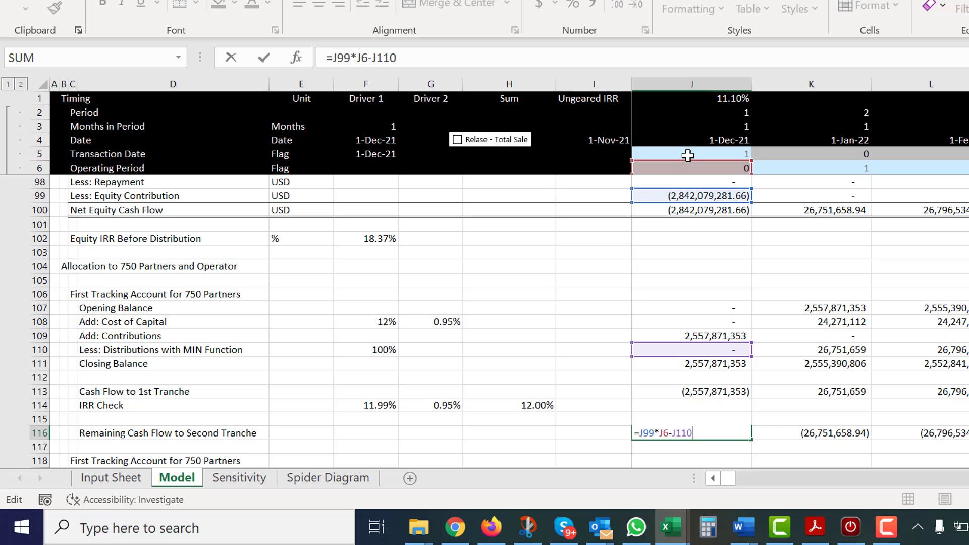
pyautogui.press('Escape')
pyautogui.press('Right')
pyautogui.press('Left')
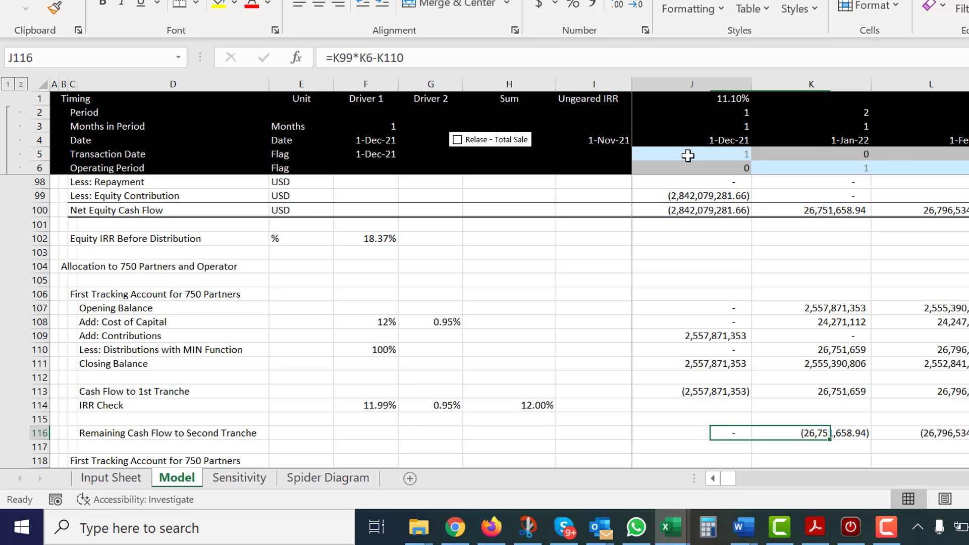
pyautogui.press('Right')
pyautogui.press('Left')
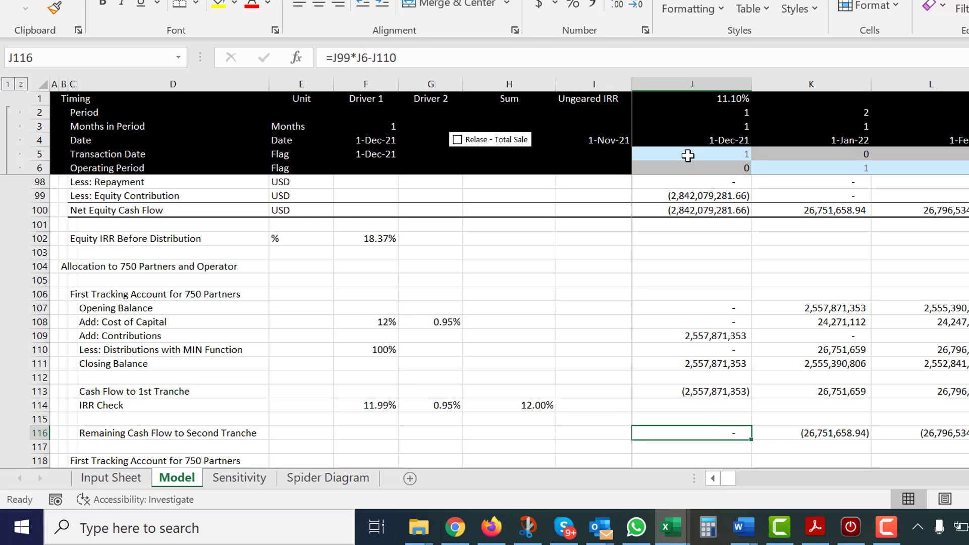
# - Replace the J116 formula with =J100*J6-J110, so it starts from Net Equity Cash Flow instead of Equity Contribution
pyautogui.write('=')
pyautogui.press('Up')
pyautogui.hotkey('ctrl', 'Up')
pyautogui.hotkey('ctrl', 'Up')
pyautogui.hotkey('ctrl', 'Up')
pyautogui.hotkey('ctrl', 'Up')
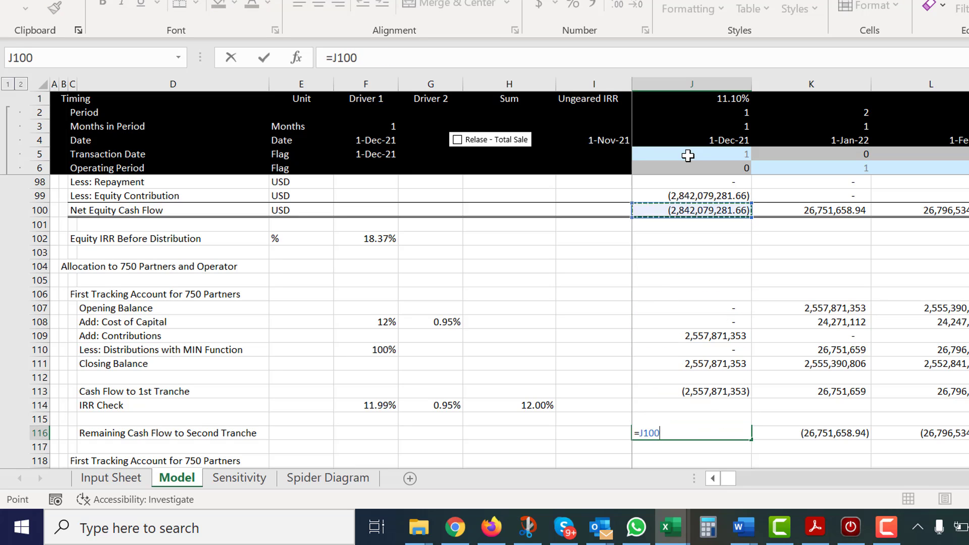
pyautogui.write('*')
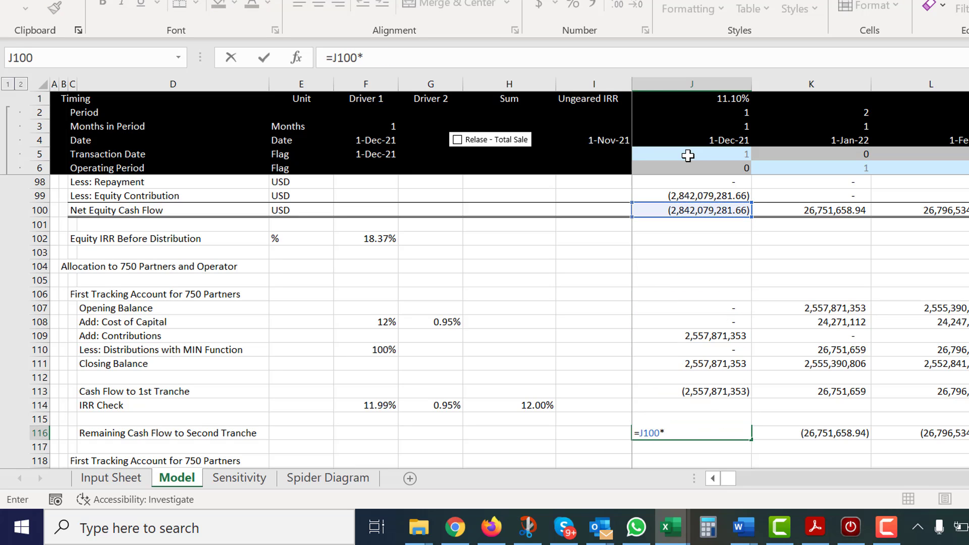
pyautogui.click(698, 131)
pyautogui.press('Up')
pyautogui.press('Down')
pyautogui.press('Down')
pyautogui.press('Down')
pyautogui.press('Down')
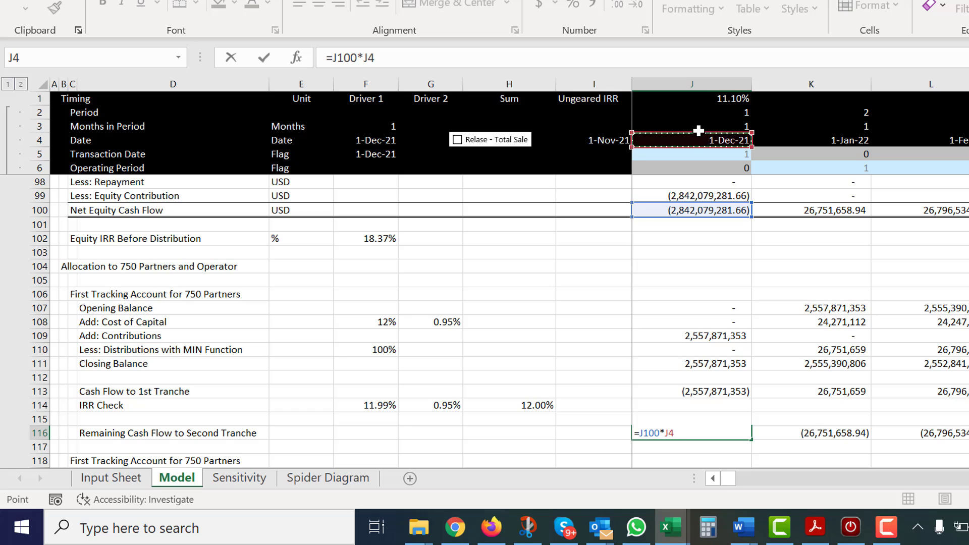
pyautogui.write('0')
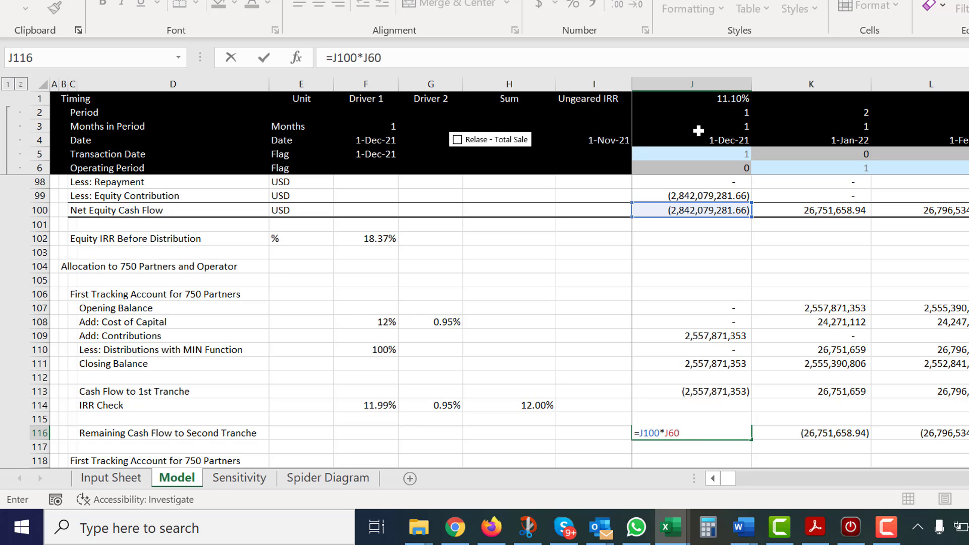
pyautogui.press('BackSpace')
pyautogui.write('-')
pyautogui.press('Up')
pyautogui.press('Up')
pyautogui.press('Up')
pyautogui.press('Up')
pyautogui.press('Up')
pyautogui.press('Up')
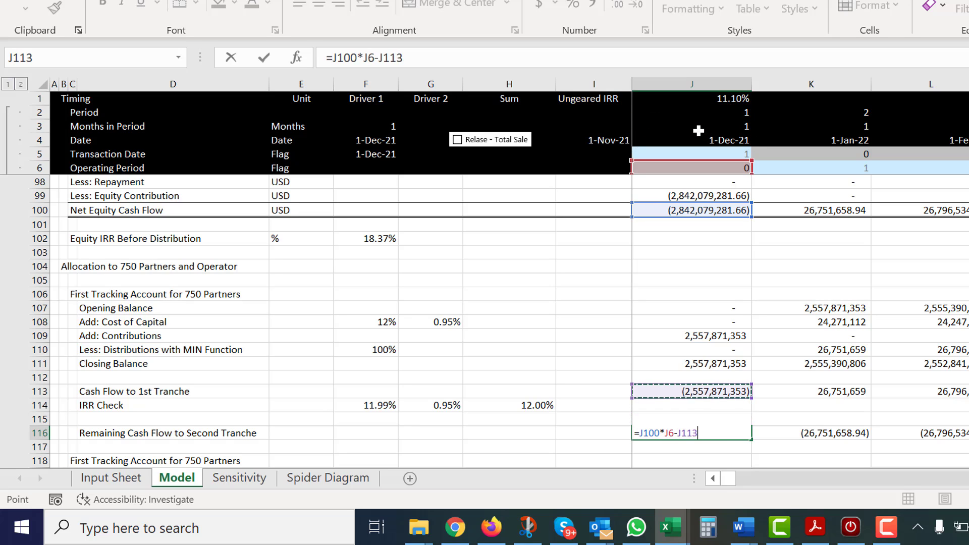
pyautogui.press('Return')
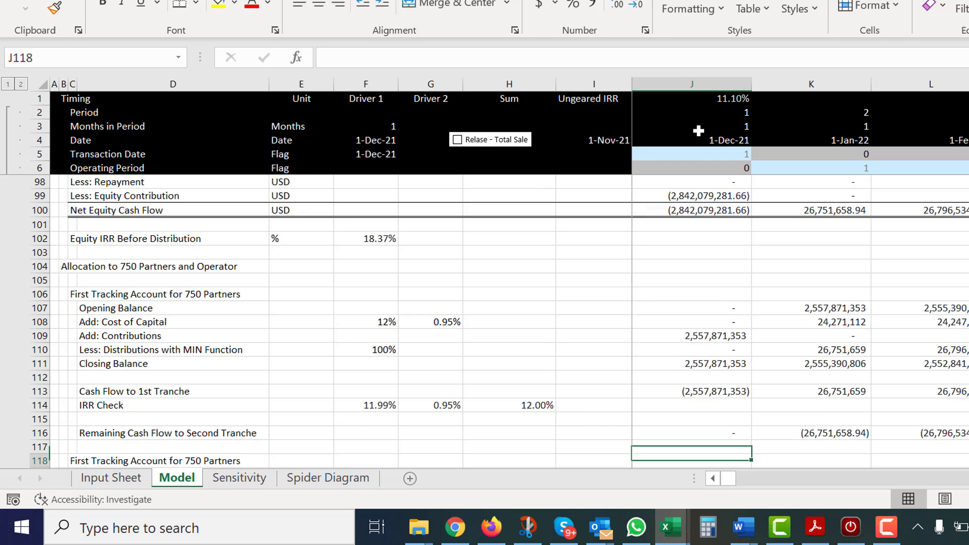
# - Copy the corrected Remaining Cash Flow to Second Tranche formula from J116 across the whole timeline
pyautogui.press('Up')
pyautogui.hotkey('ctrl', 'shift', 'Right')
pyautogui.hotkey('ctrl', 'r')
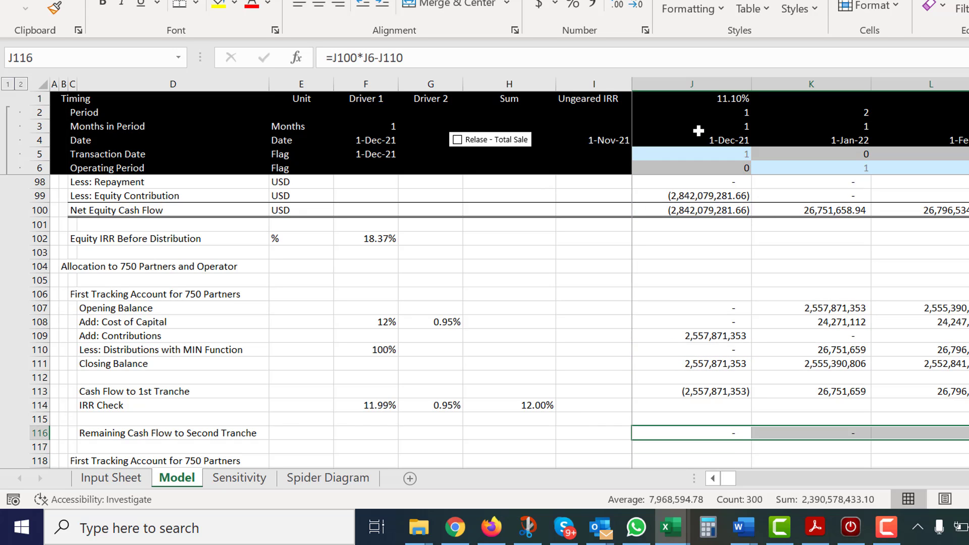
# - Examine the Remaining Cash Flow to Second Tranche row along the timeline through early 2029, then return to J116
pyautogui.press('Down')
pyautogui.press('Down')
pyautogui.press('Down')
pyautogui.press('Down')
pyautogui.press('Up')
pyautogui.press('Up')
pyautogui.press('Up')
pyautogui.press('Up')
pyautogui.press('Right')
pyautogui.press('Right')
pyautogui.press('Right')
pyautogui.press('Right')
pyautogui.press('Right')
pyautogui.press('Right')
pyautogui.press('Right')
pyautogui.press('Right')
pyautogui.press('Right')
pyautogui.press('Right')
pyautogui.press('Right')
pyautogui.press('Right')
pyautogui.press('Right')
pyautogui.press('Right')
pyautogui.press('Right')
pyautogui.press('Right')
pyautogui.press('Right')
pyautogui.press('Right')
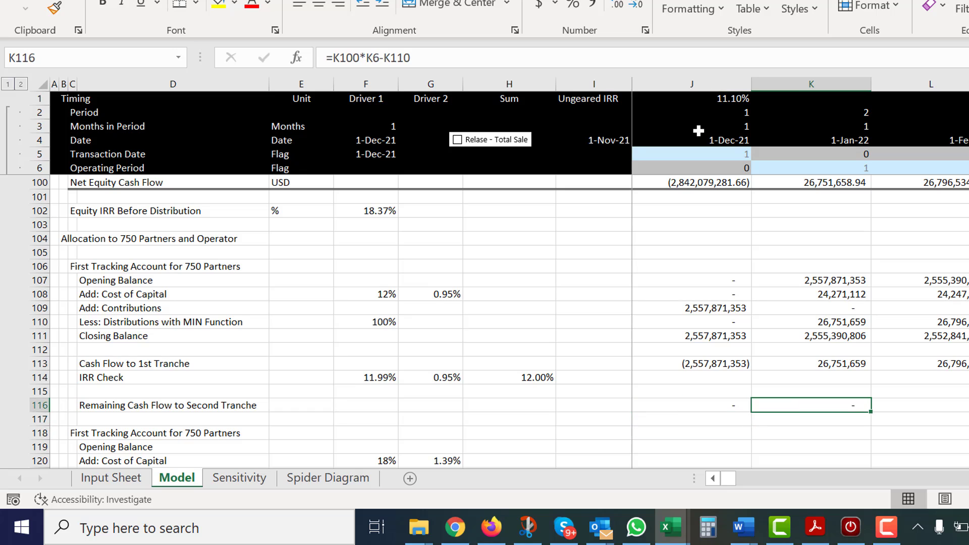
pyautogui.press('Right')
pyautogui.press('Right')
pyautogui.press('Right')
pyautogui.press('Right')
pyautogui.press('Right')
pyautogui.press('Right')
pyautogui.press('Right')
pyautogui.press('Right')
pyautogui.press('Right')
pyautogui.press('Right')
pyautogui.press('Right')
pyautogui.press('Right')
pyautogui.press('Right')
pyautogui.press('Right')
pyautogui.press('Right')
pyautogui.press('Right')
pyautogui.press('Right')
pyautogui.press('Right')
pyautogui.press('Right')
pyautogui.press('Right')
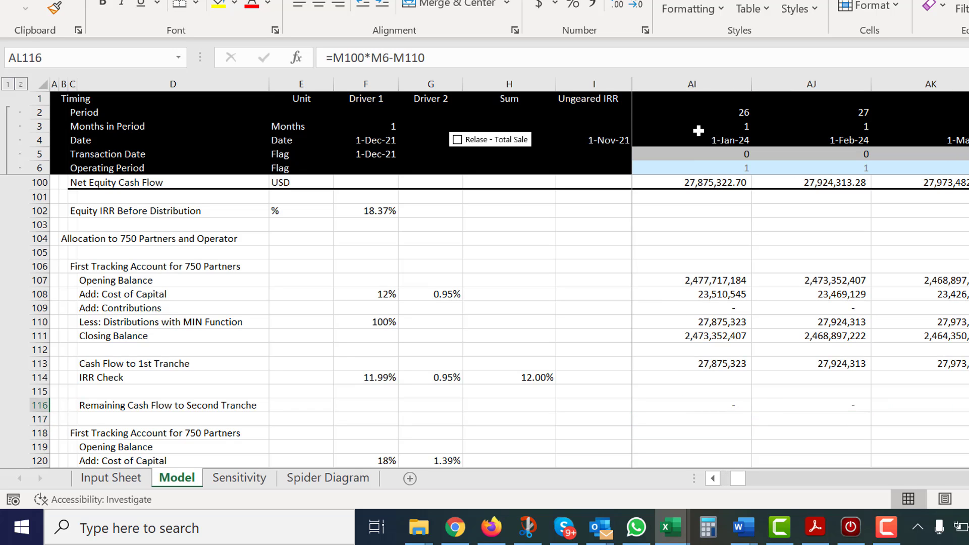
pyautogui.press('Right')
pyautogui.press('Right')
pyautogui.press('Right')
pyautogui.press('Right')
pyautogui.press('Right')
pyautogui.press('Right')
pyautogui.press('Right')
pyautogui.press('Right')
pyautogui.press('Right')
pyautogui.press('Right')
pyautogui.press('Right')
pyautogui.press('Right')
pyautogui.press('Right')
pyautogui.press('Right')
pyautogui.press('Right')
pyautogui.press('Right')
pyautogui.press('Right')
pyautogui.press('Right')
pyautogui.press('Right')
pyautogui.press('Right')
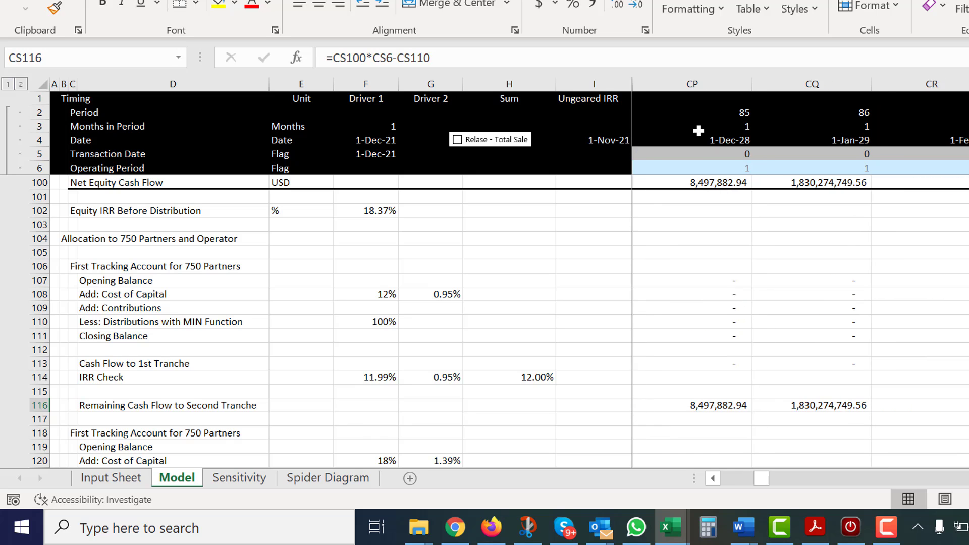
pyautogui.press('Left')
pyautogui.press('Left')
pyautogui.press('Left')
pyautogui.press('Left')
pyautogui.press('Left')
pyautogui.press('Left')
pyautogui.press('Left')
pyautogui.press('Left')
pyautogui.press('Left')
pyautogui.press('Left')
pyautogui.press('Left')
pyautogui.press('Left')
pyautogui.press('Left')
pyautogui.press('Left')
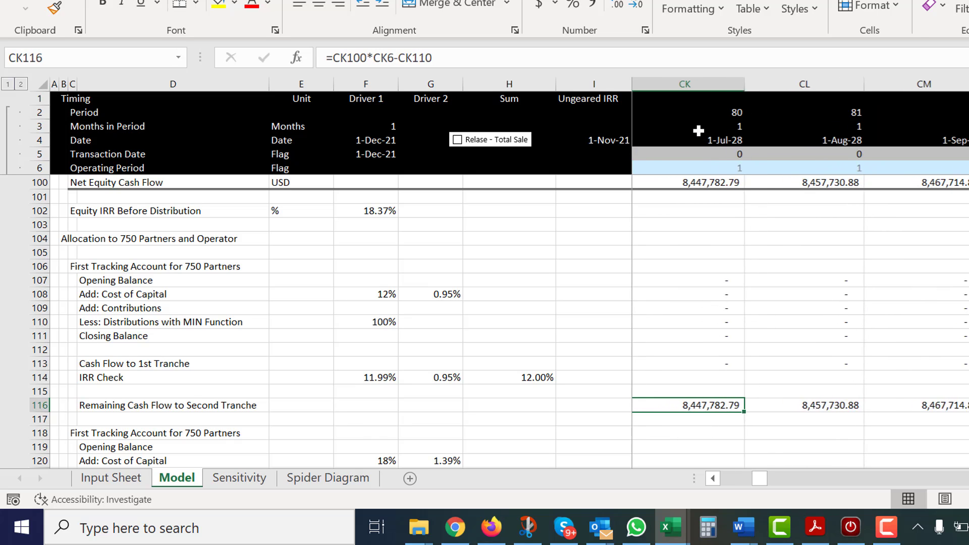
pyautogui.hotkey('ctrl', 'Left')
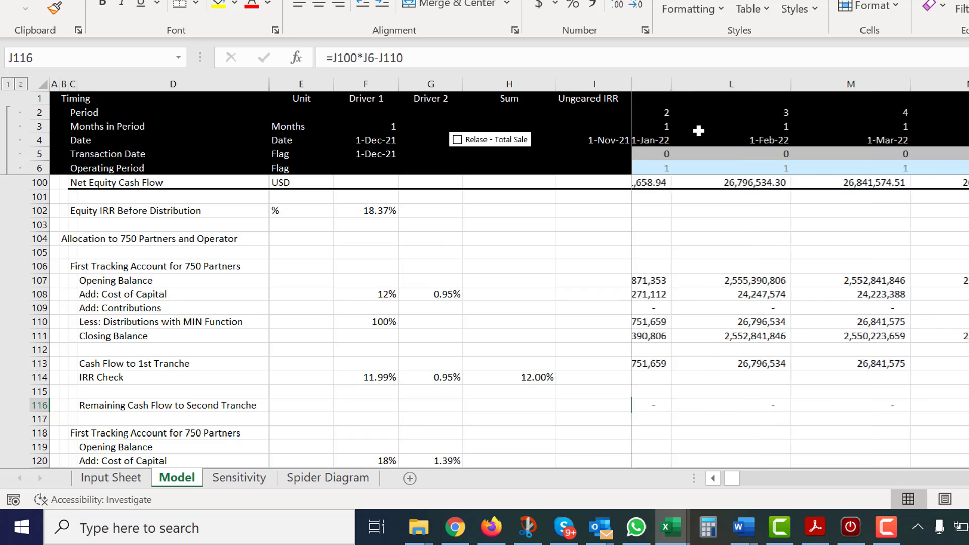
# - Examine the row labels and driver percentages of the second-tranche tracking account block starting at row 118
pyautogui.press('Left')
pyautogui.press('Left')
pyautogui.press('Left')
pyautogui.press('Left')
pyautogui.press('Left')
pyautogui.press('Left')
pyautogui.press('Down')
pyautogui.press('Down')
pyautogui.press('Down')
pyautogui.press('Down')
pyautogui.press('Down')
pyautogui.press('Down')
pyautogui.press('Down')
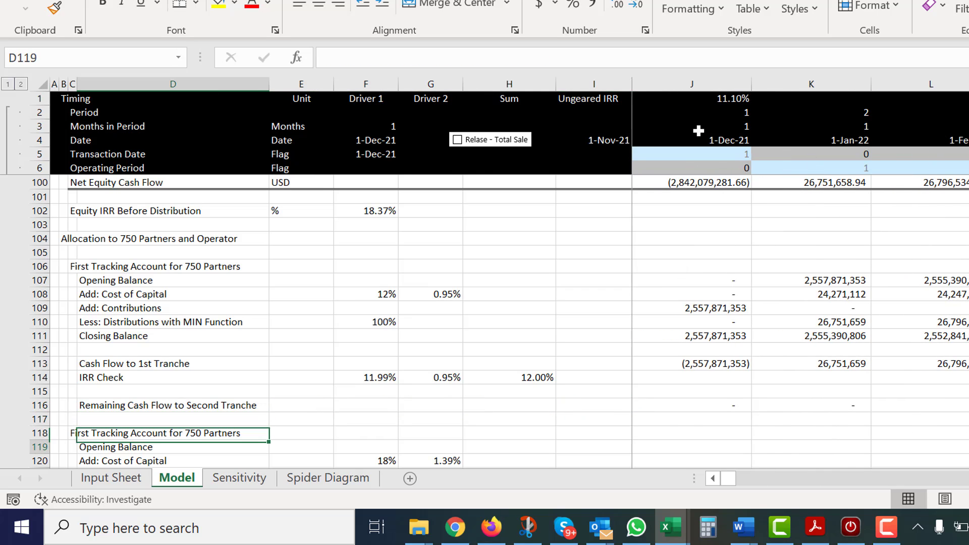
pyautogui.press('Up')
pyautogui.press('Up')
pyautogui.press('Up')
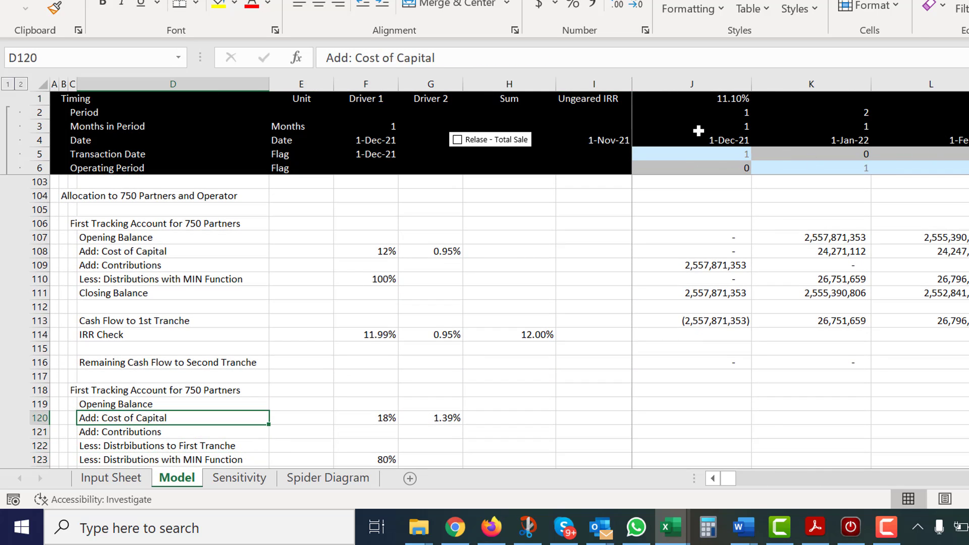
pyautogui.press('Right')
pyautogui.press('Right')
pyautogui.press('Right')
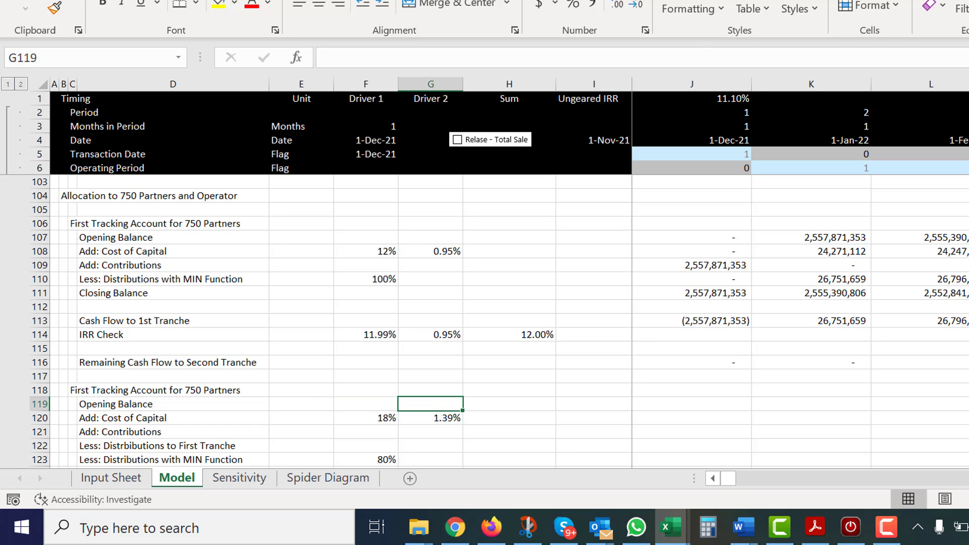
# - Label header cell K1 as Equity IRR
pyautogui.rightClick(799, 105)
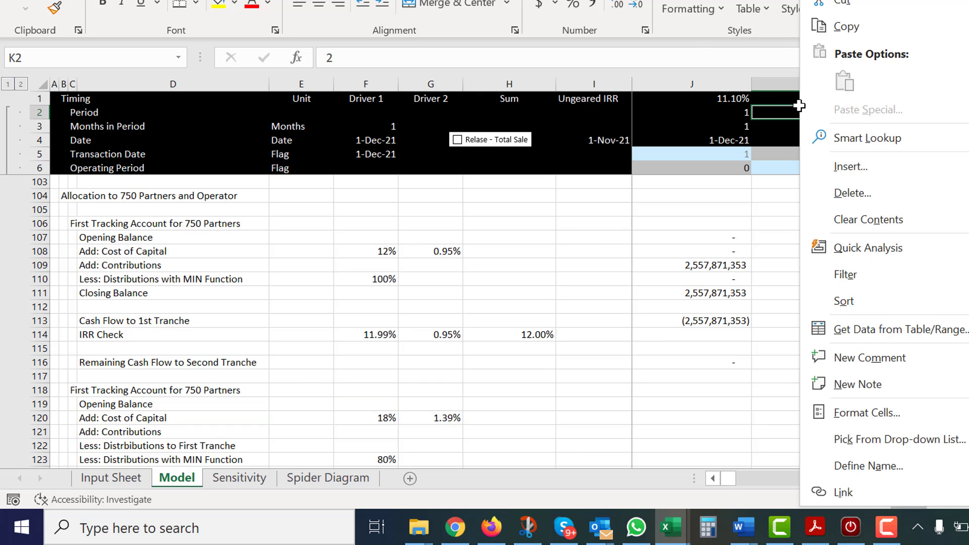
pyautogui.press('Escape')
pyautogui.press('Up')
pyautogui.write('E')
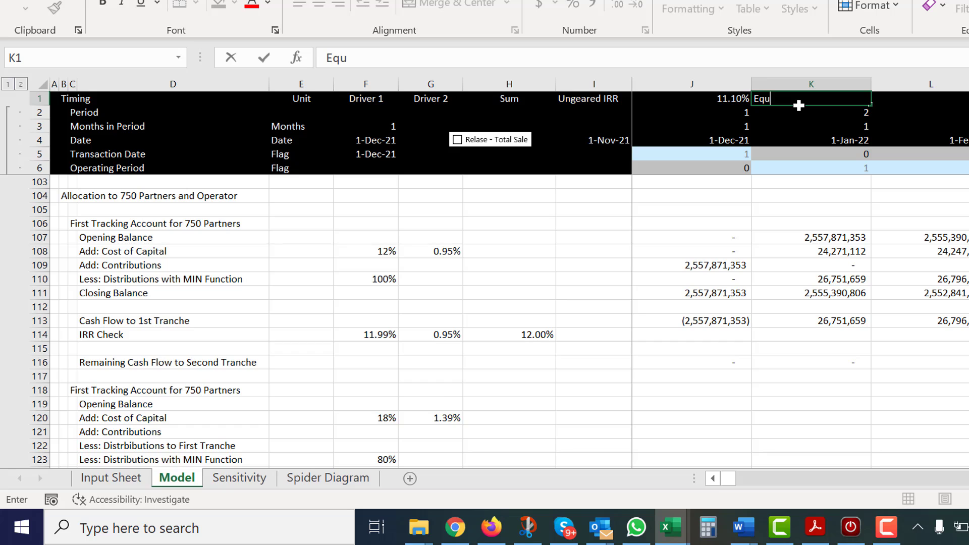
pyautogui.write('quity IRR')
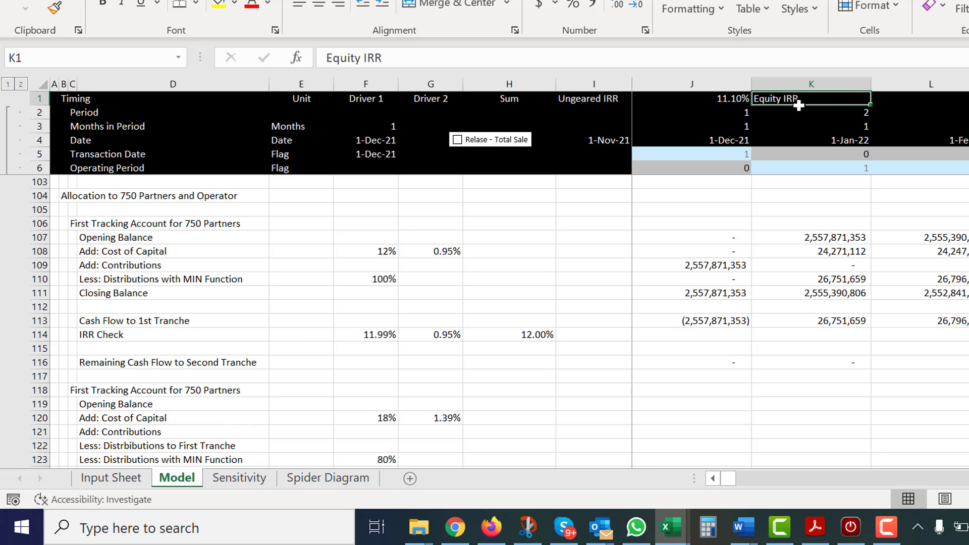
# - Link L1 to the Equity IRR Before Distribution value in F102
pyautogui.press('Tab')
pyautogui.write('=')
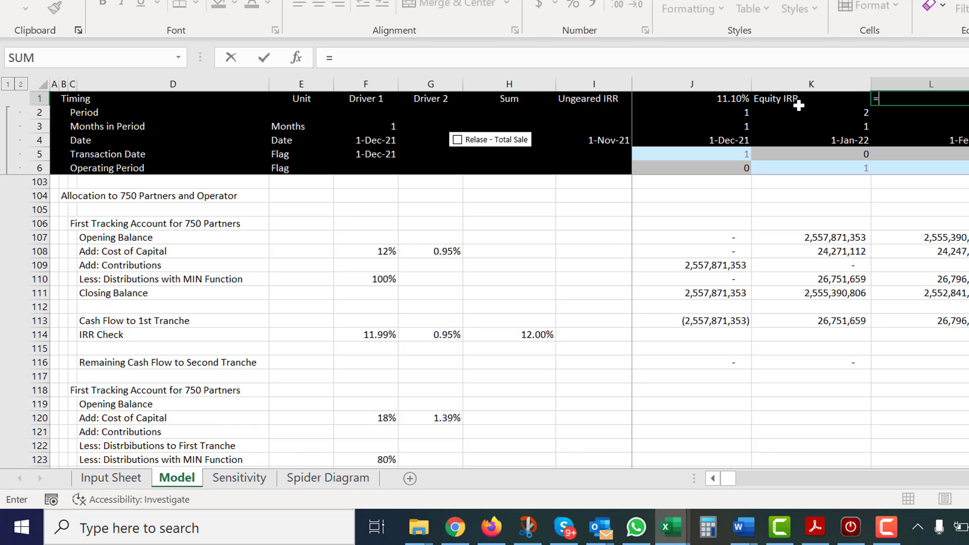
pyautogui.click(407, 260)
pyautogui.press('Up')
pyautogui.press('Up')
pyautogui.press('Up')
pyautogui.press('Up')
pyautogui.press('Up')
pyautogui.press('Up')
pyautogui.press('Up')
pyautogui.press('Up')
pyautogui.press('Up')
pyautogui.press('Up')
pyautogui.press('Up')
pyautogui.press('Up')
pyautogui.press('Up')
pyautogui.press('Up')
pyautogui.press('Up')
pyautogui.press('Up')
pyautogui.press('Up')
pyautogui.press('Up')
pyautogui.press('Up')
pyautogui.press('Up')
pyautogui.press('Down')
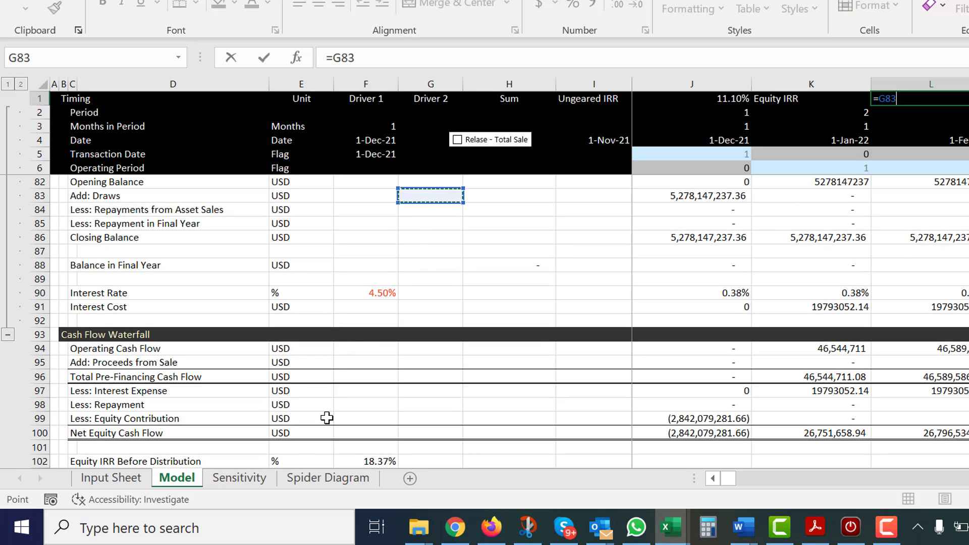
pyautogui.click(349, 462)
pyautogui.press('Return')
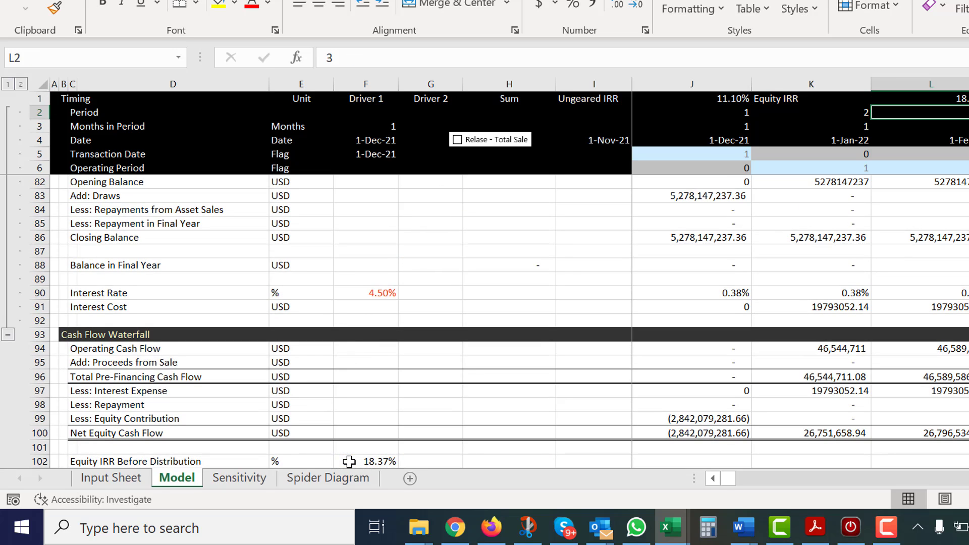
pyautogui.press('Down')
pyautogui.press('Down')
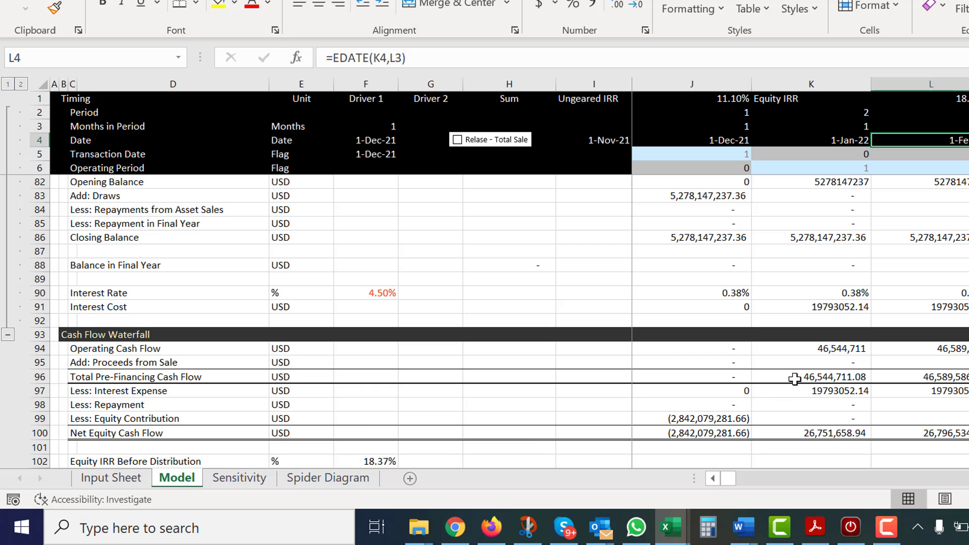
# - Review the second-tranche tracking account rows in the first timeline column, from Opening Balance down to Closing Balance
pyautogui.click(724, 417)
pyautogui.press('pagedown')
pyautogui.press('Down')
pyautogui.press('Down')
pyautogui.press('Down')
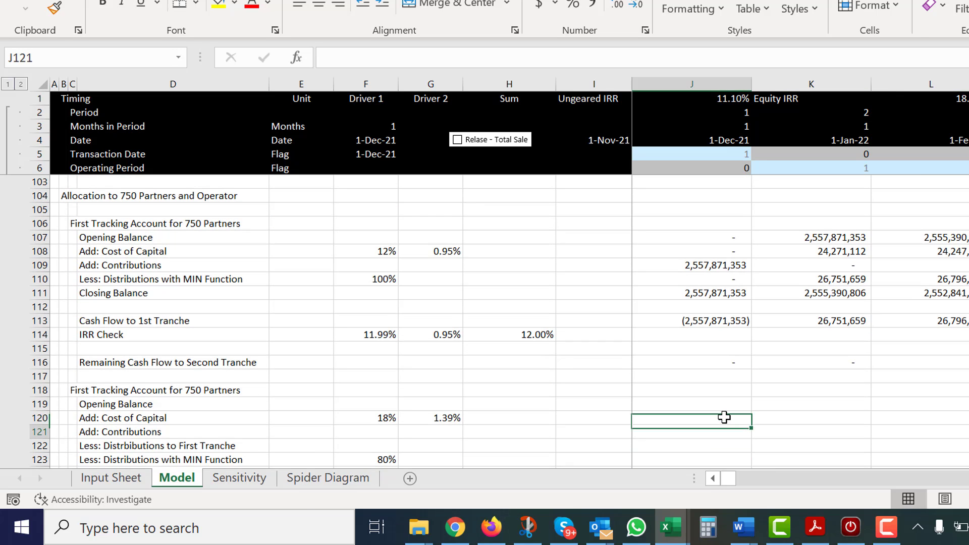
pyautogui.press('Down')
pyautogui.press('Down')
pyautogui.press('Down')
pyautogui.press('Up')
pyautogui.press('Up')
pyautogui.press('Up')
pyautogui.press('Up')
pyautogui.press('Up')
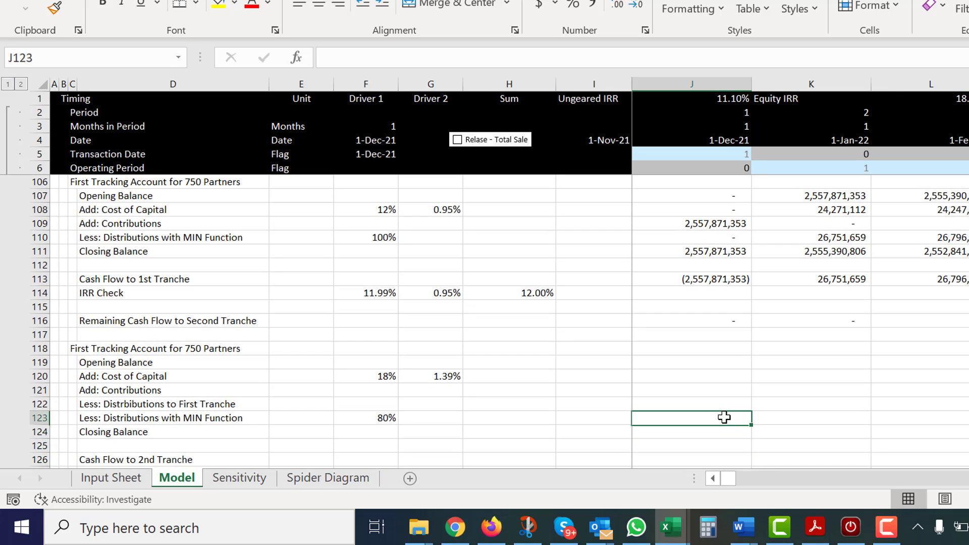
# - Rename the heading in C118 to "Second Tracking Account for 750 Partners"
pyautogui.press('Up')
pyautogui.press('Up')
pyautogui.press('Left')
pyautogui.press('Left')
pyautogui.press('Left')
pyautogui.press('Left')
pyautogui.press('Left')
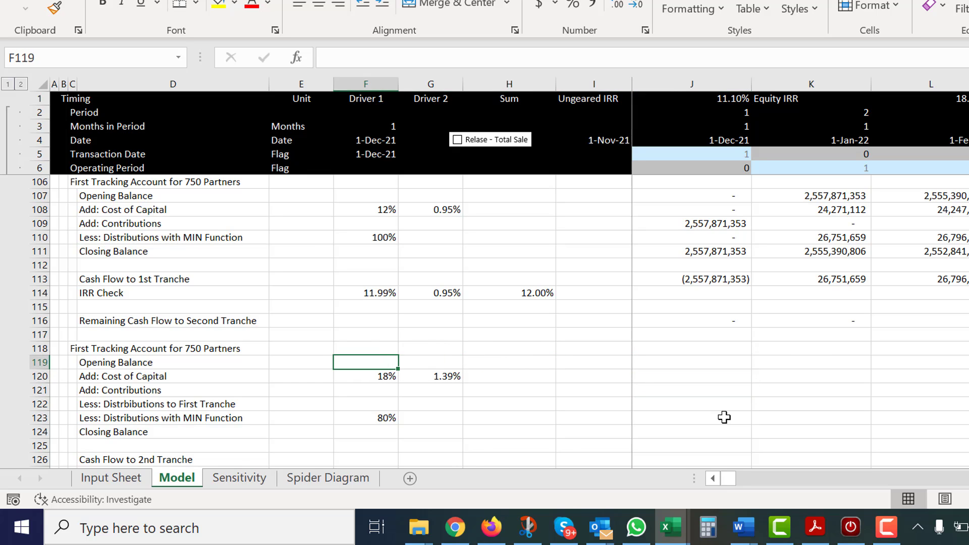
pyautogui.press('Up')
pyautogui.press('Up')
pyautogui.press('Left')
pyautogui.press('Down')
pyautogui.press('Left')
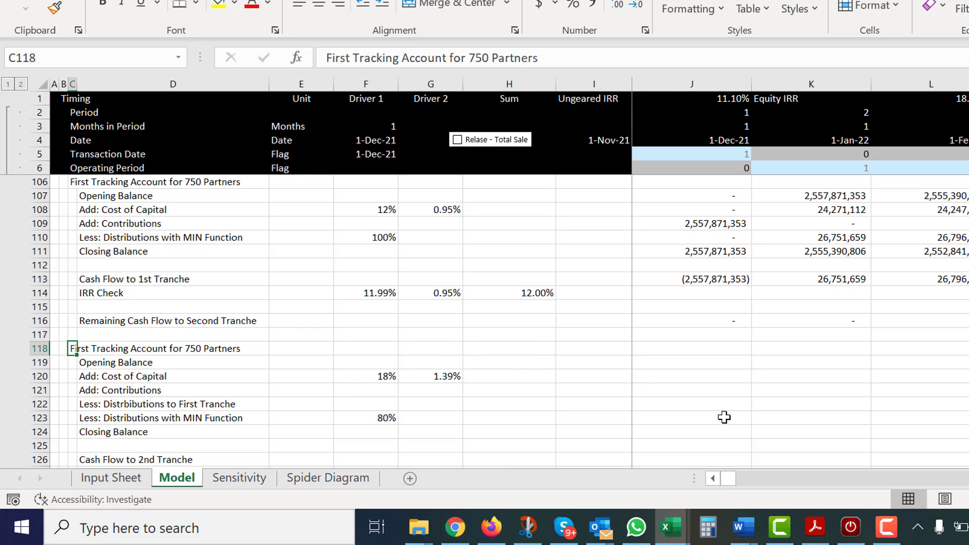
pyautogui.press('F2')
pyautogui.press('Left')
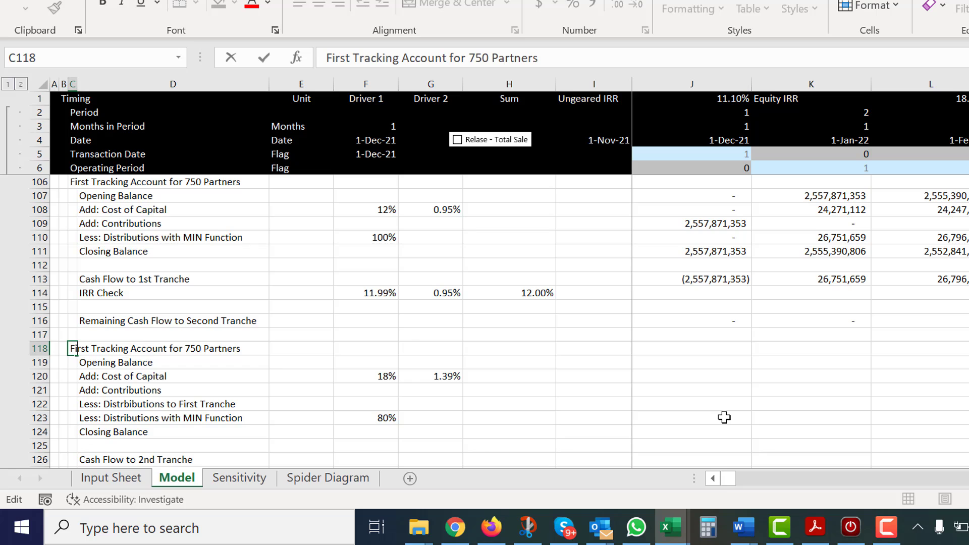
pyautogui.press('BackSpace')
pyautogui.press('BackSpace')
pyautogui.press('BackSpace')
pyautogui.press('BackSpace')
pyautogui.press('BackSpace')
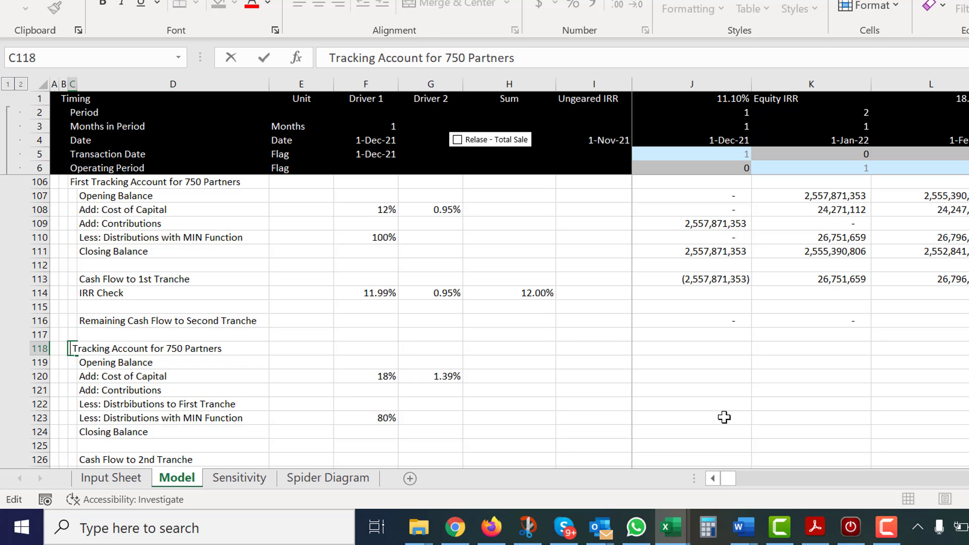
pyautogui.write('Second')
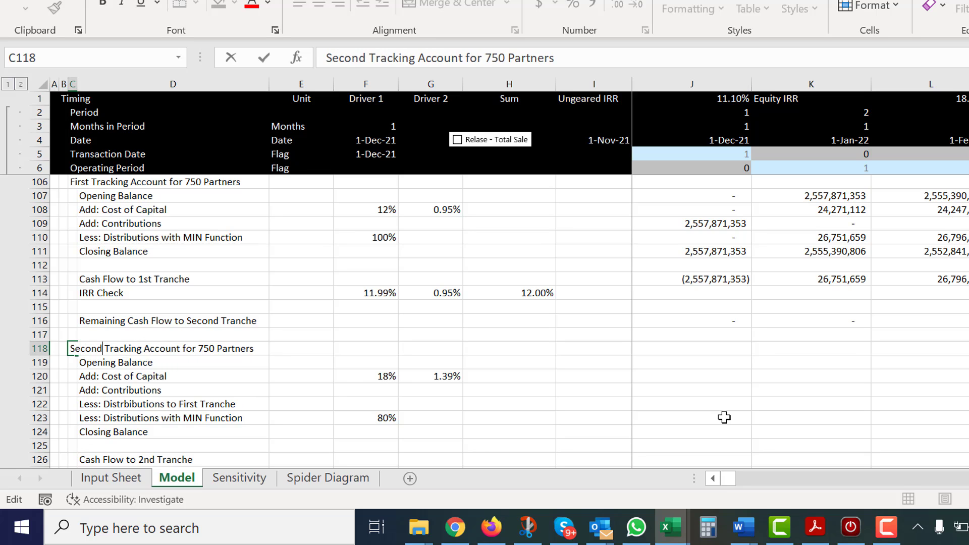
pyautogui.press('Return')
# - Enter =I124 in J119 so the second account's Opening Balance picks up the prior period's Closing Balance
pyautogui.press('Right')
pyautogui.press('Right')
pyautogui.press('Right')
pyautogui.press('Right')
pyautogui.press('Right')
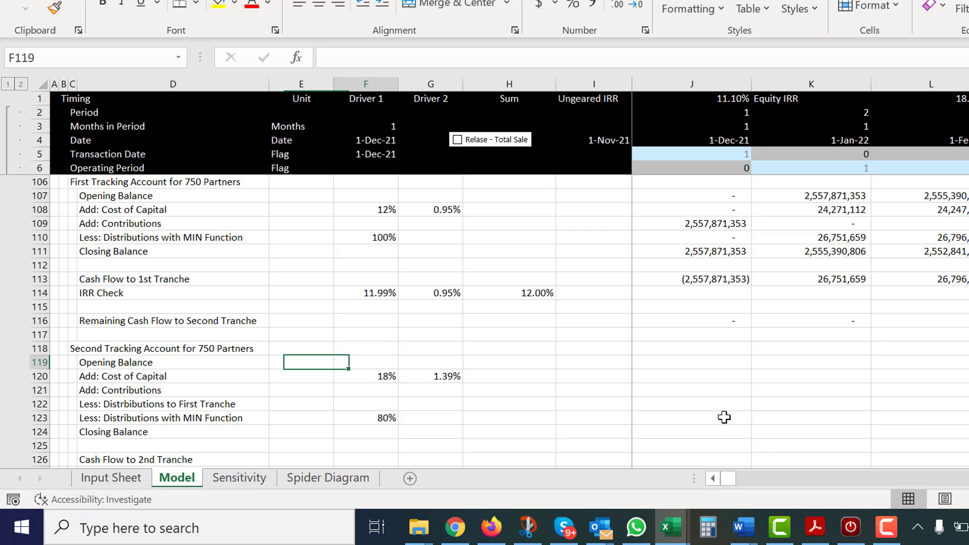
pyautogui.press('Right')
pyautogui.press('Right')
pyautogui.press('Right')
pyautogui.press('Left')
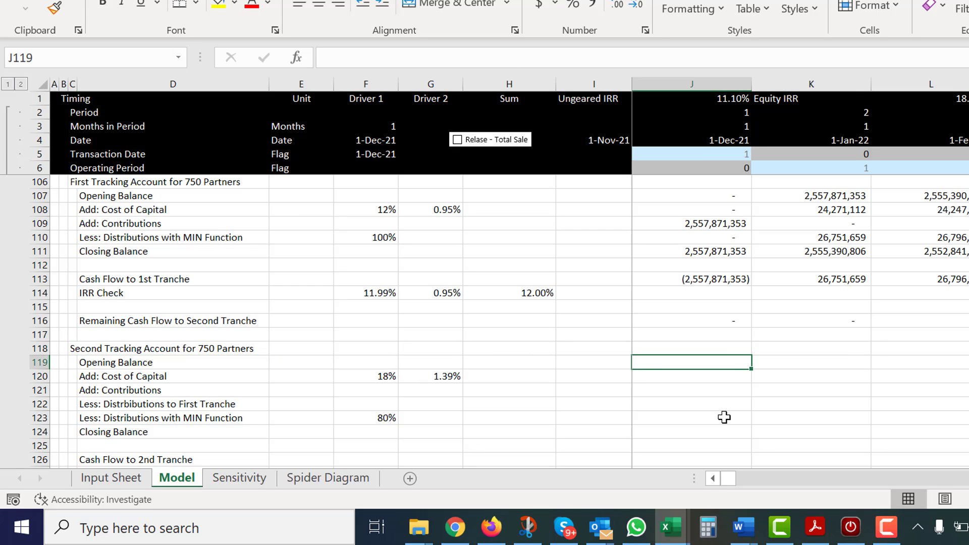
pyautogui.write('=')
pyautogui.press('Down')
pyautogui.press('Down')
pyautogui.press('Down')
pyautogui.press('Down')
pyautogui.press('Left')
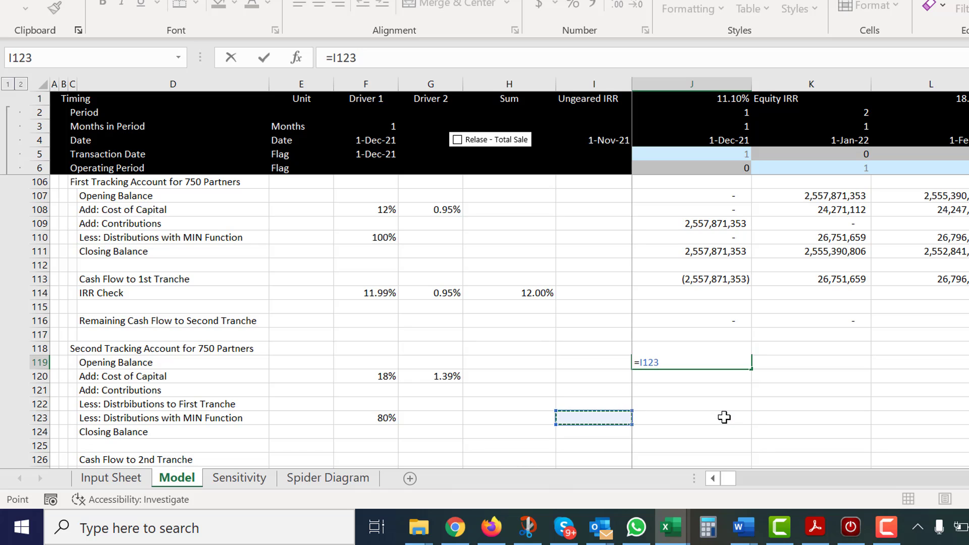
pyautogui.press('Down')
pyautogui.press('Return')
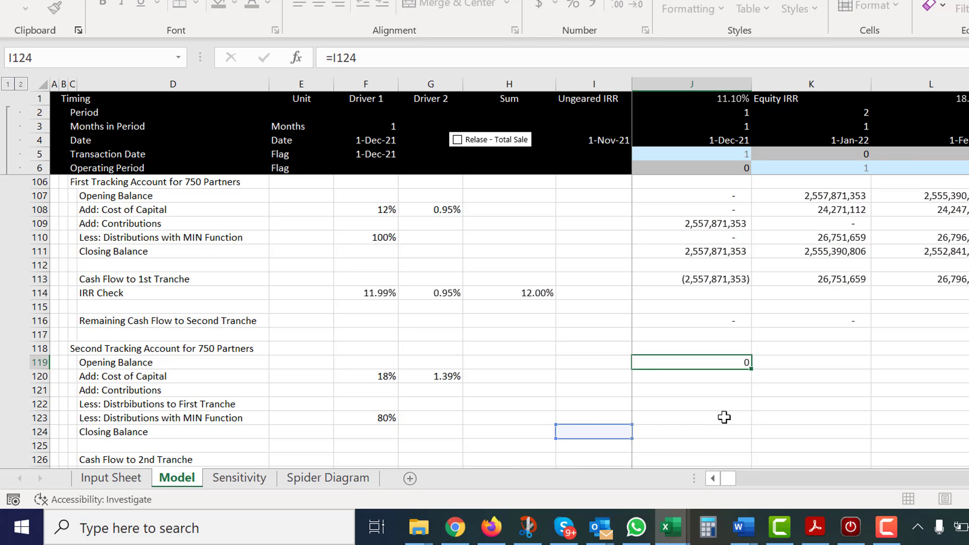
# - Enter =G120*J119 in J120 to calculate the second account's Cost of Capital from its monthly rate and Opening Balance
pyautogui.press('Up')
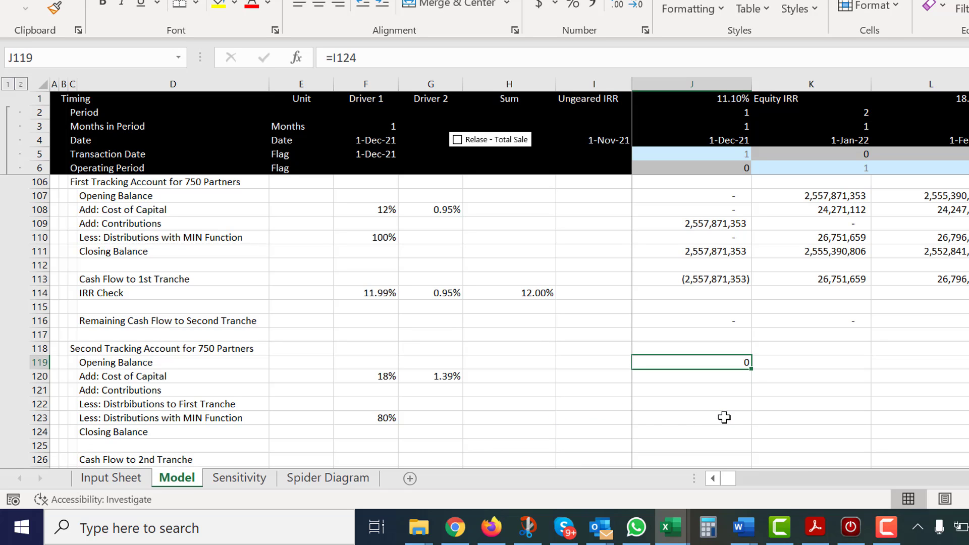
pyautogui.press('Up')
pyautogui.press('Down')
pyautogui.press('Down')
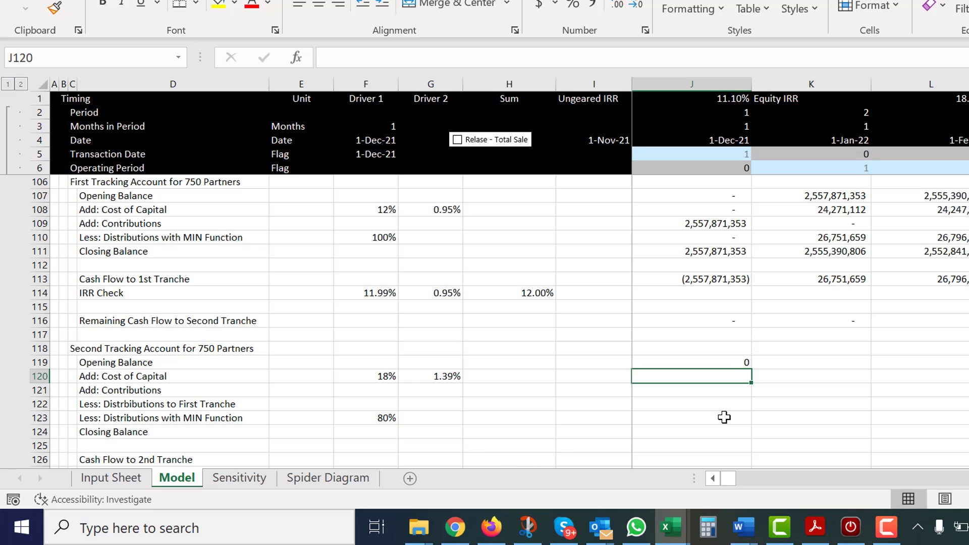
pyautogui.write('=')
pyautogui.press('Left')
pyautogui.press('Left')
pyautogui.press('Left')
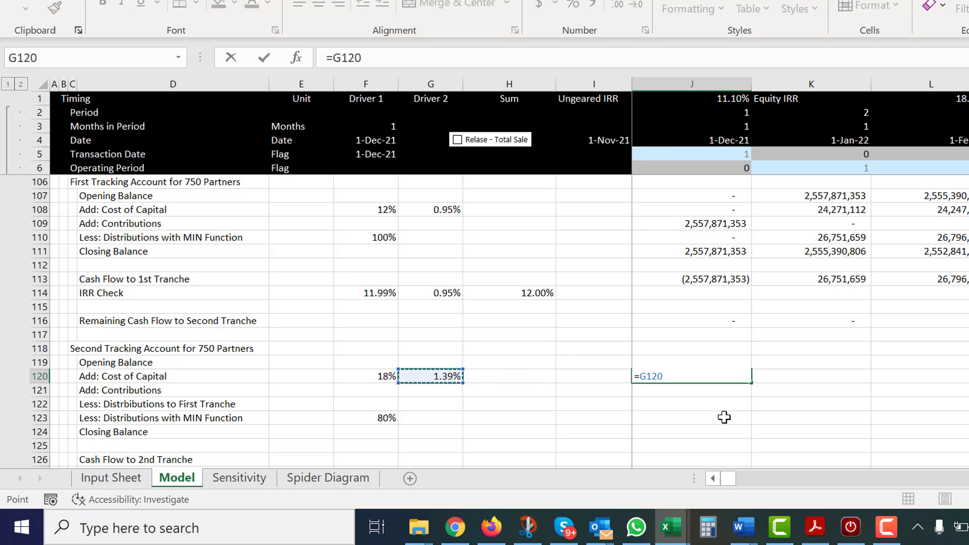
pyautogui.write('*')
pyautogui.press('Up')
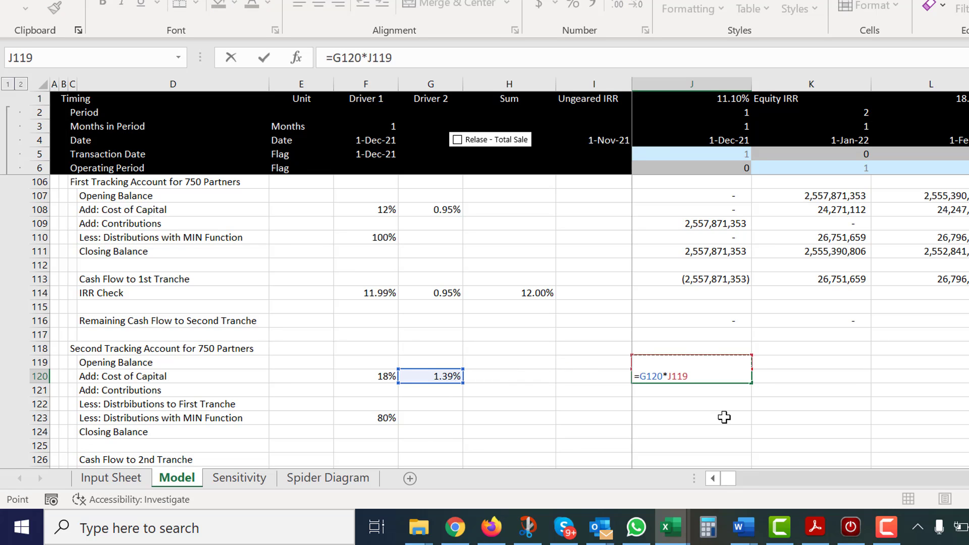
pyautogui.press('Return')
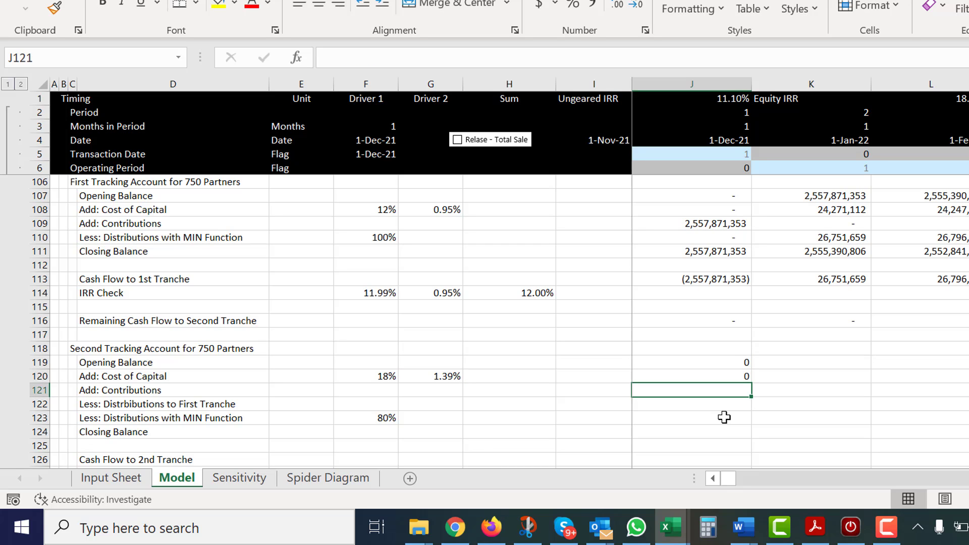
# - Enter =J69 in J121 to link the second account's Contributions to the 750 Partners equity share
pyautogui.write('=')
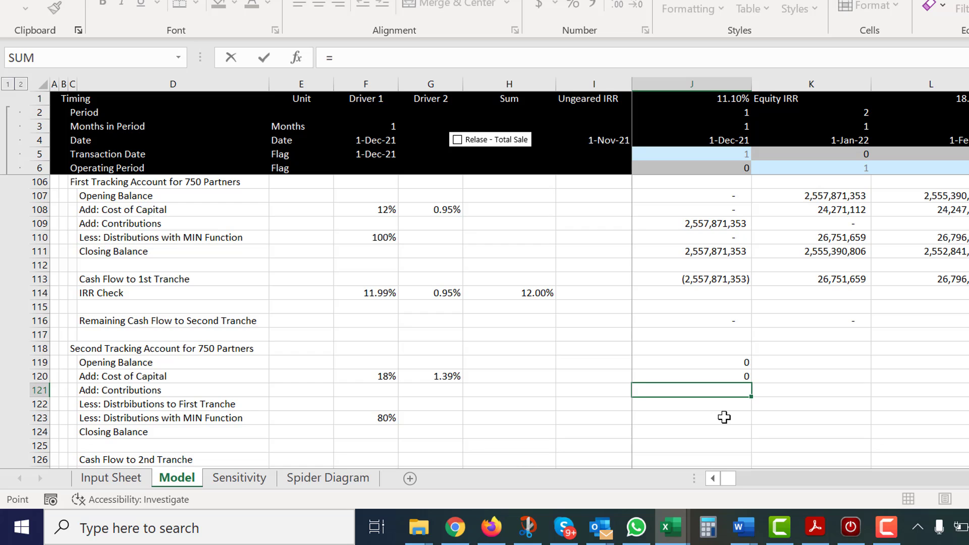
pyautogui.press('pageup')
pyautogui.press('pageup')
pyautogui.hotkey('ctrl', 'Up')
pyautogui.hotkey('ctrl', 'Up')
pyautogui.hotkey('ctrl', 'Up')
pyautogui.hotkey('ctrl', 'Up')
pyautogui.hotkey('ctrl', 'Up')
pyautogui.hotkey('ctrl', 'Up')
pyautogui.hotkey('ctrl', 'Up')
pyautogui.press('Down')
pyautogui.press('Down')
pyautogui.press('Down')
pyautogui.press('Down')
pyautogui.press('Down')
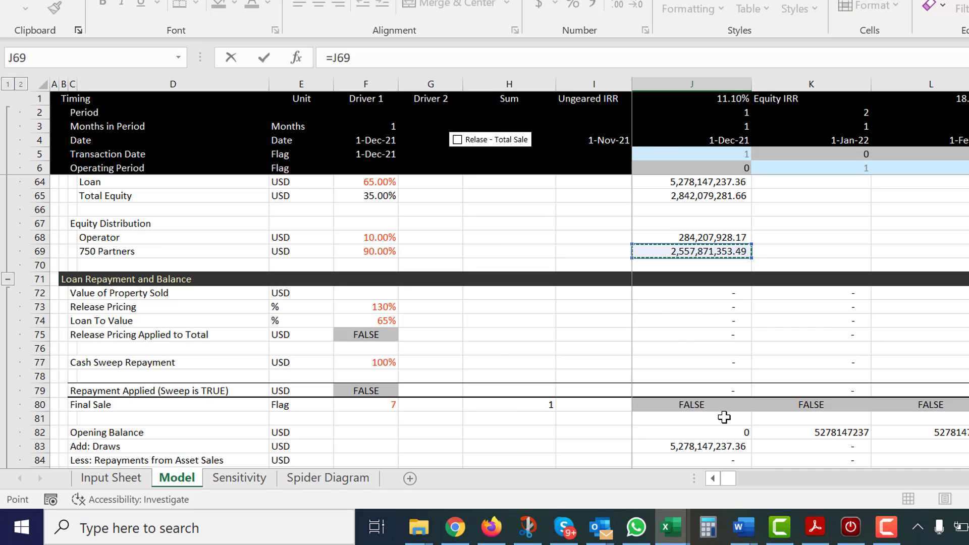
pyautogui.press('Return')
pyautogui.press('Up')
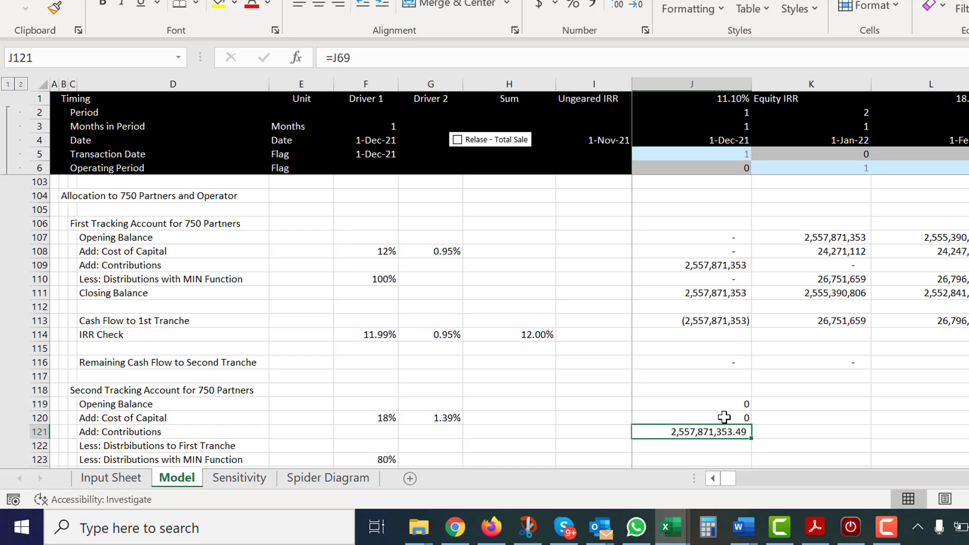
# - Enter =J110 in J122 to link the second account's Distributions to First Tranche to the first account's distributions
pyautogui.press('Down')
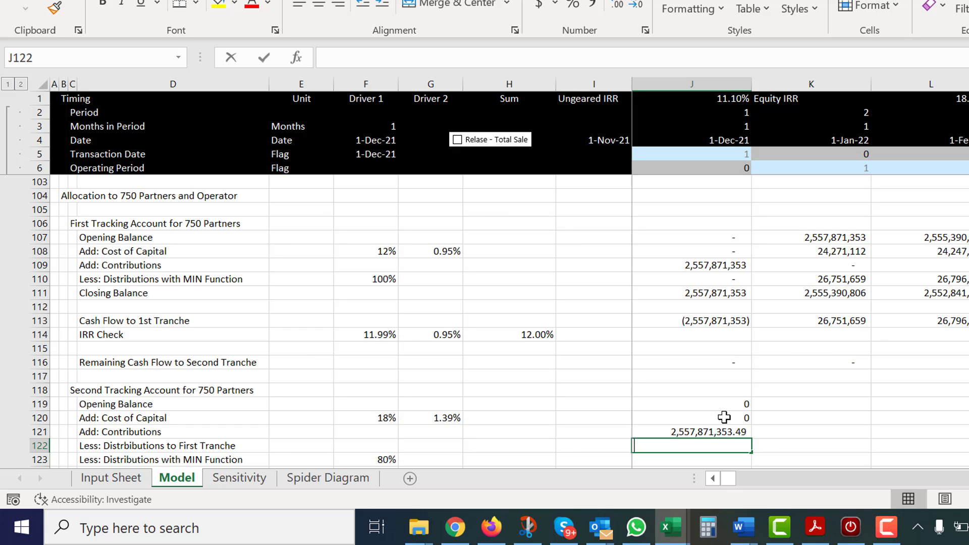
pyautogui.write('=')
pyautogui.press('Up')
pyautogui.press('Up')
pyautogui.press('Up')
pyautogui.press('Up')
pyautogui.press('Up')
pyautogui.press('Up')
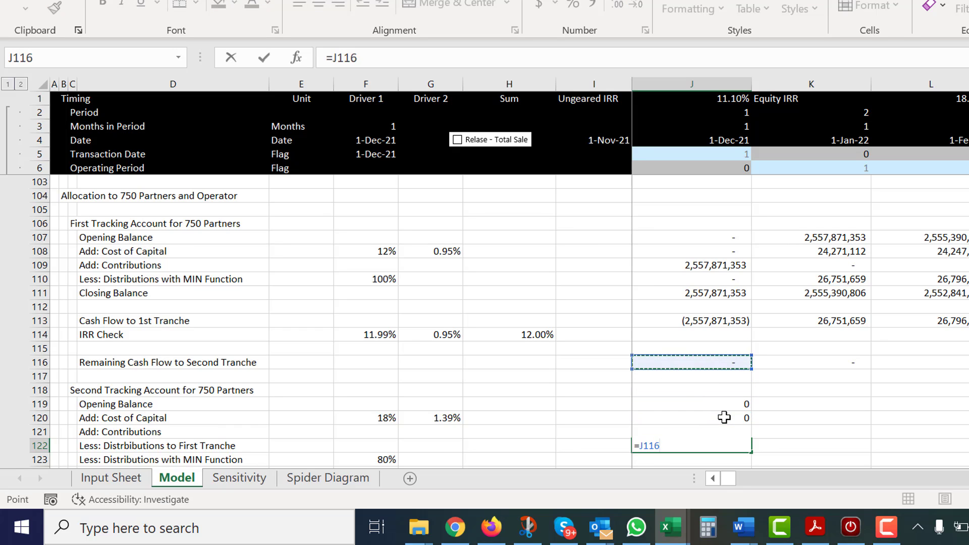
pyautogui.press('Up')
pyautogui.press('Up')
pyautogui.press('Up')
pyautogui.press('Up')
pyautogui.press('Up')
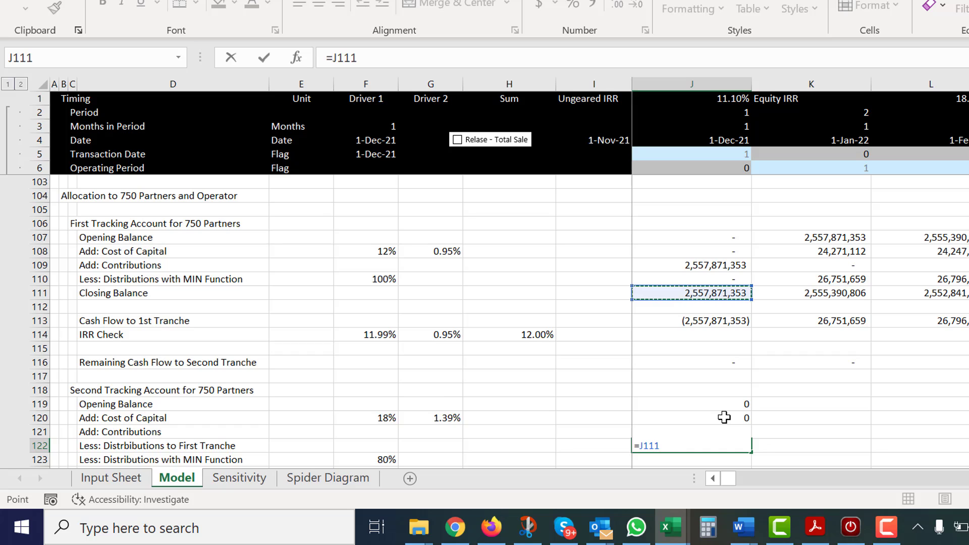
pyautogui.press('Left')
pyautogui.press('Left')
pyautogui.press('Left')
pyautogui.press('Left')
pyautogui.press('Left')
pyautogui.press('Right')
pyautogui.press('Up')
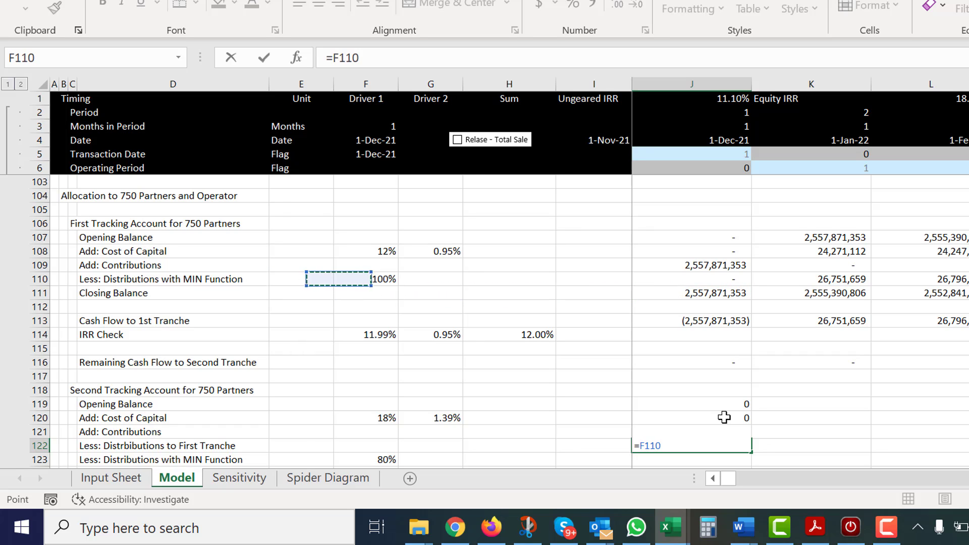
pyautogui.press('Right')
pyautogui.press('Right')
pyautogui.press('Right')
pyautogui.press('Right')
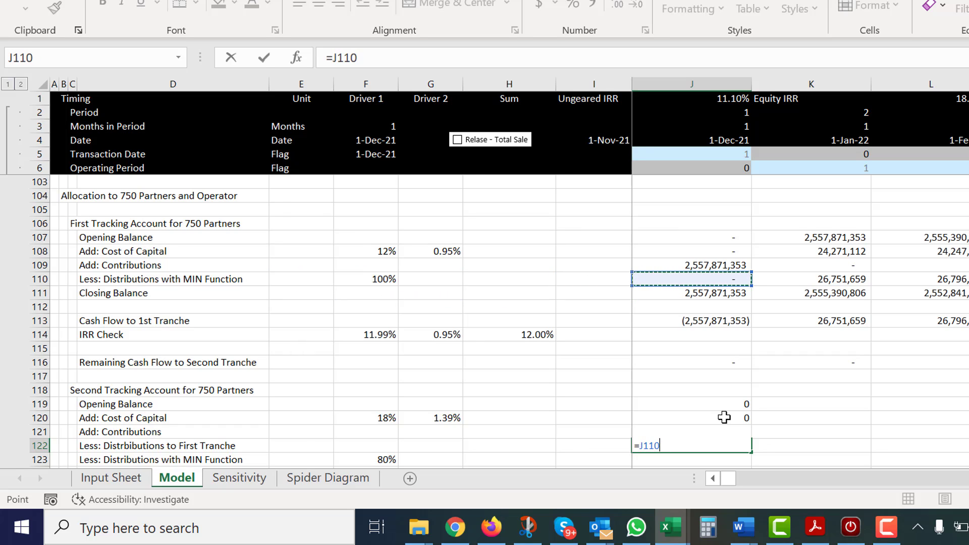
pyautogui.press('Return')
pyautogui.press('Down')
pyautogui.press('Down')
pyautogui.press('Up')
pyautogui.press('Up')
pyautogui.press('Up')
pyautogui.press('Up')
pyautogui.press('Down')
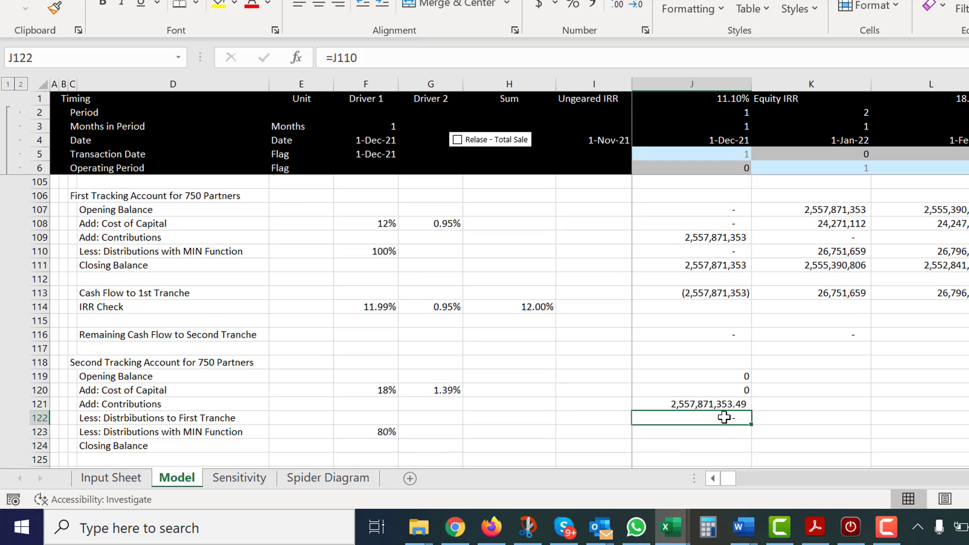
# - Enter =J116*F123 in J123 to calculate the second account's distributions from the Remaining Cash Flow to Second Tranche and its sharing percentage
pyautogui.press('Down')
pyautogui.write('=')
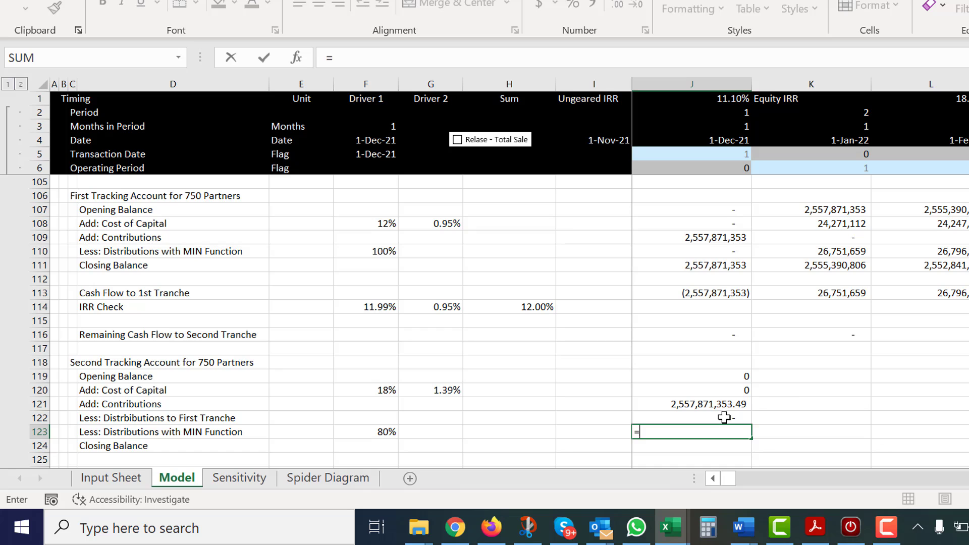
pyautogui.press('Up')
pyautogui.press('Up')
pyautogui.press('Up')
pyautogui.press('Up')
pyautogui.press('Up')
pyautogui.press('Up')
pyautogui.press('Up')
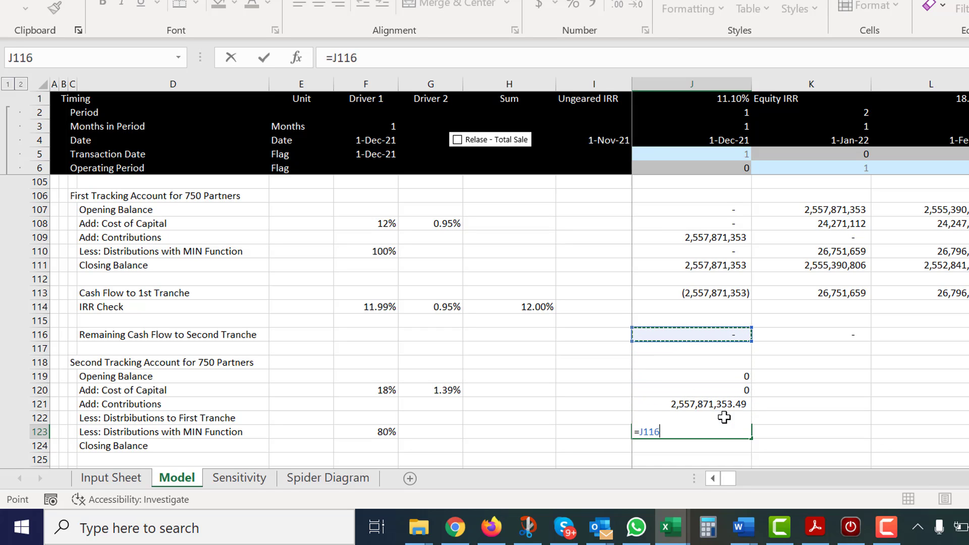
pyautogui.press('Return')
pyautogui.press('Up')
pyautogui.press('F2')
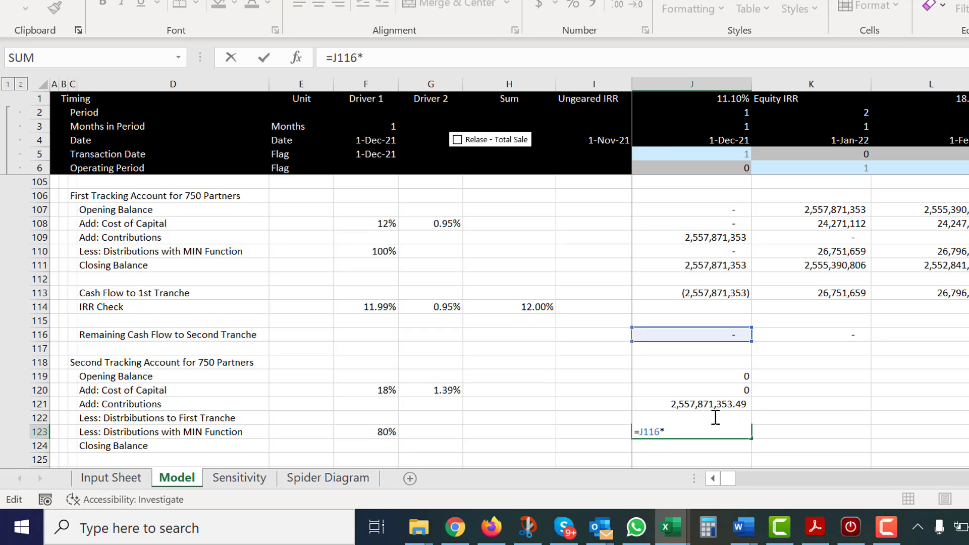
pyautogui.click(377, 427)
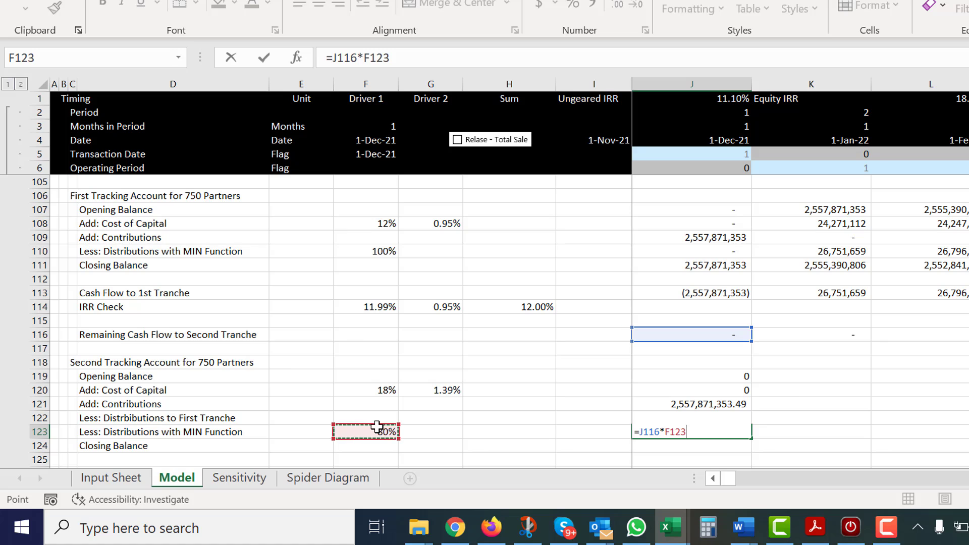
pyautogui.press('Return')
pyautogui.press('Up')
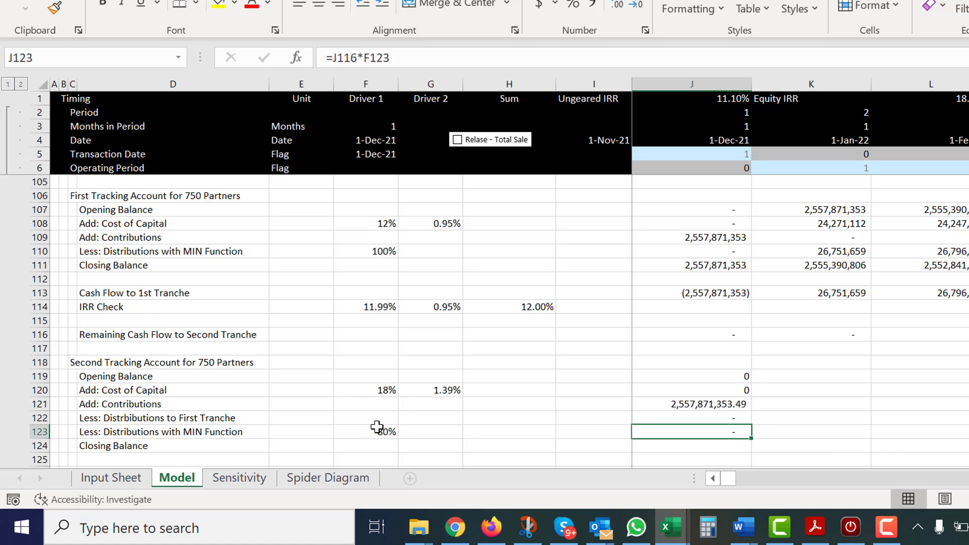
# - Set Cap Rate Compression on the Input Sheet to 0.3% and return to the second account's Closing Balance cell J124 in the Model sheet
pyautogui.hotkey('ctrl', 'pageup')
pyautogui.press('pageup')
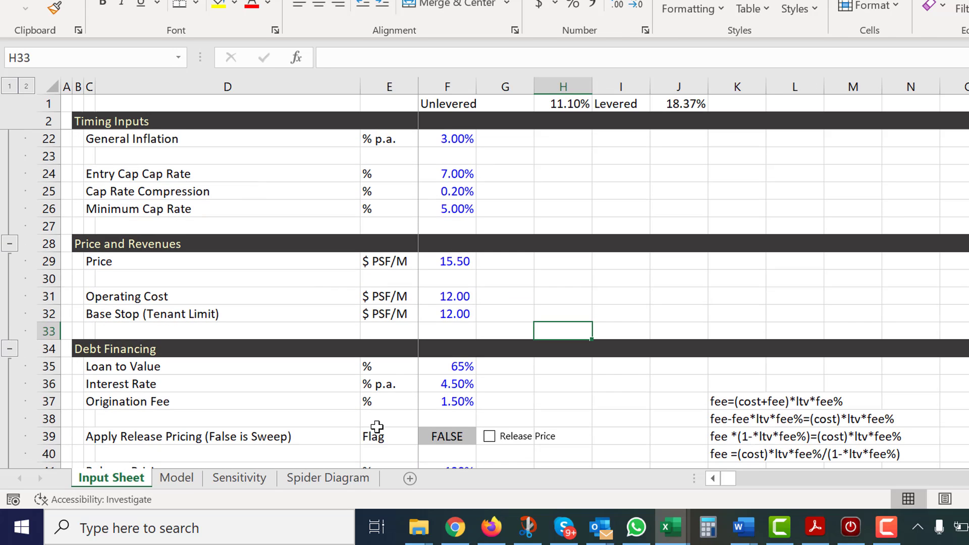
pyautogui.press('Left')
pyautogui.press('Up')
pyautogui.press('Up')
pyautogui.press('Up')
pyautogui.press('Up')
pyautogui.press('Up')
pyautogui.press('Up')
pyautogui.press('Up')
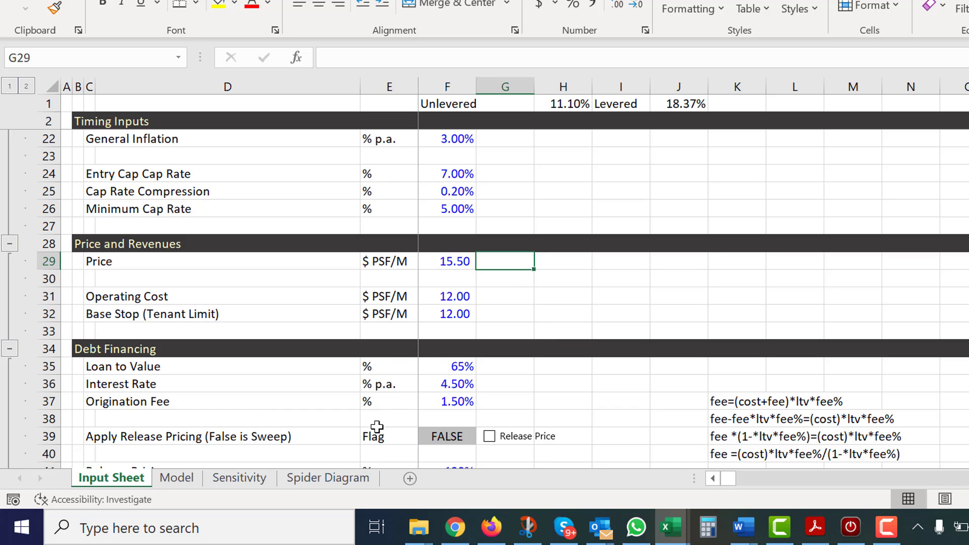
pyautogui.press('Up')
pyautogui.press('Left')
pyautogui.press('F2')
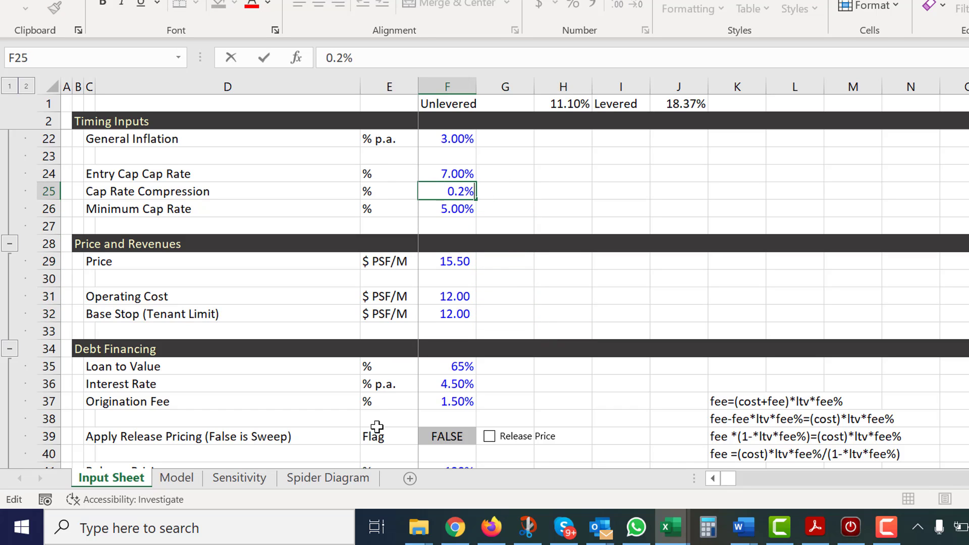
pyautogui.press('BackSpace')
pyautogui.write('3')
pyautogui.press('Return')
pyautogui.press('Up')
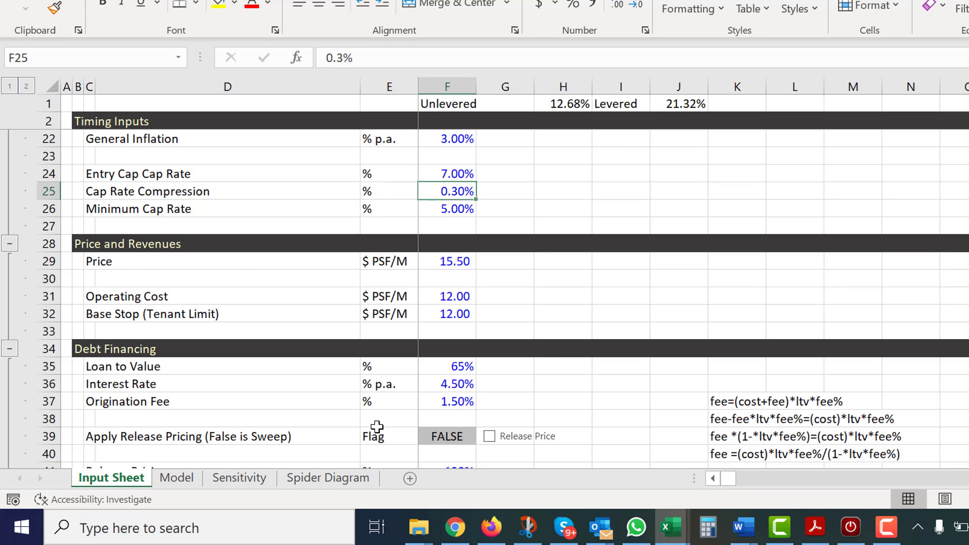
pyautogui.hotkey('ctrl', 'pagedown')
pyautogui.press('Down')
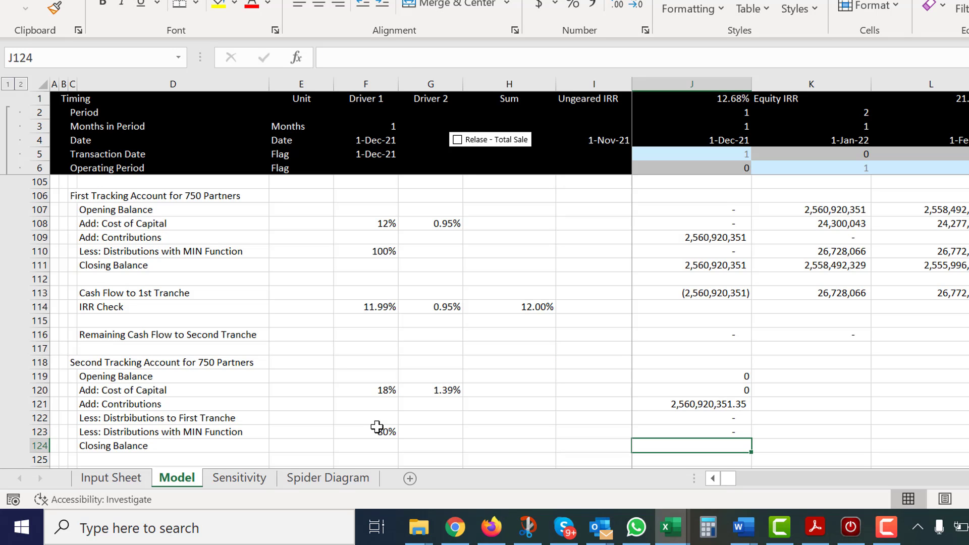
pyautogui.write('=')
pyautogui.press('Up')
pyautogui.press('Up')
pyautogui.press('Up')
pyautogui.press('Up')
pyautogui.press('Up')
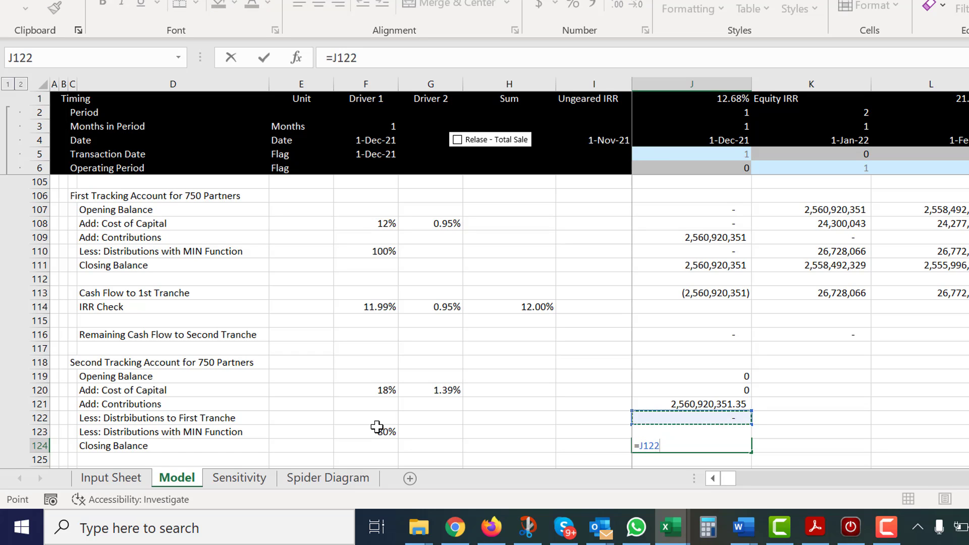
pyautogui.press('F9')
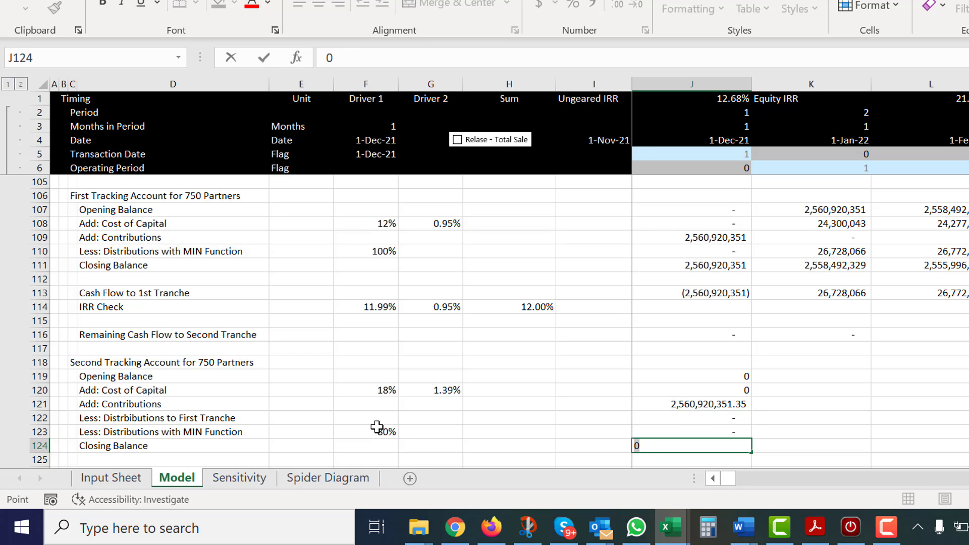
pyautogui.press('Escape')
# - Enter =J119+J120+J121-J122-J123 in J124 to calculate the second account's Closing Balance
pyautogui.write('=')
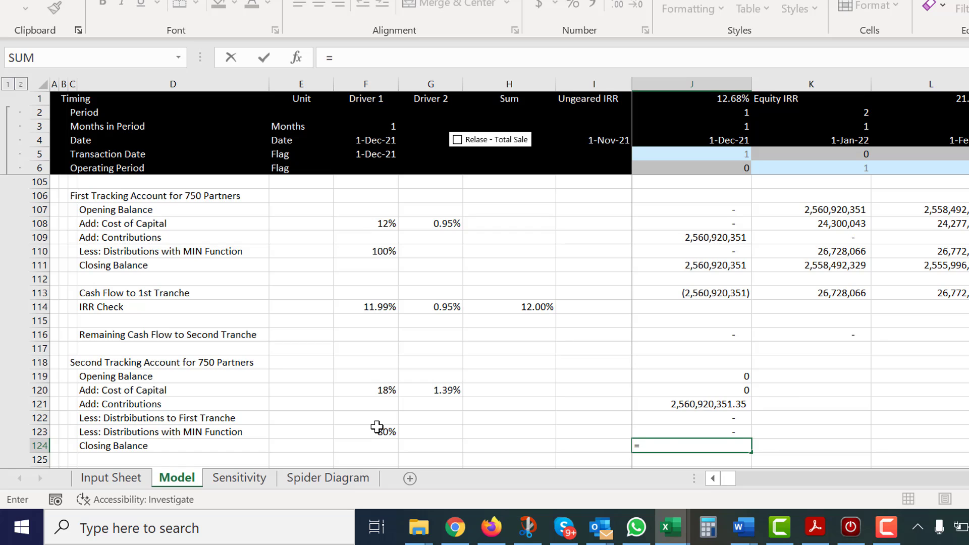
pyautogui.press('Up')
pyautogui.press('Up')
pyautogui.press('Up')
pyautogui.press('Up')
pyautogui.press('Up')
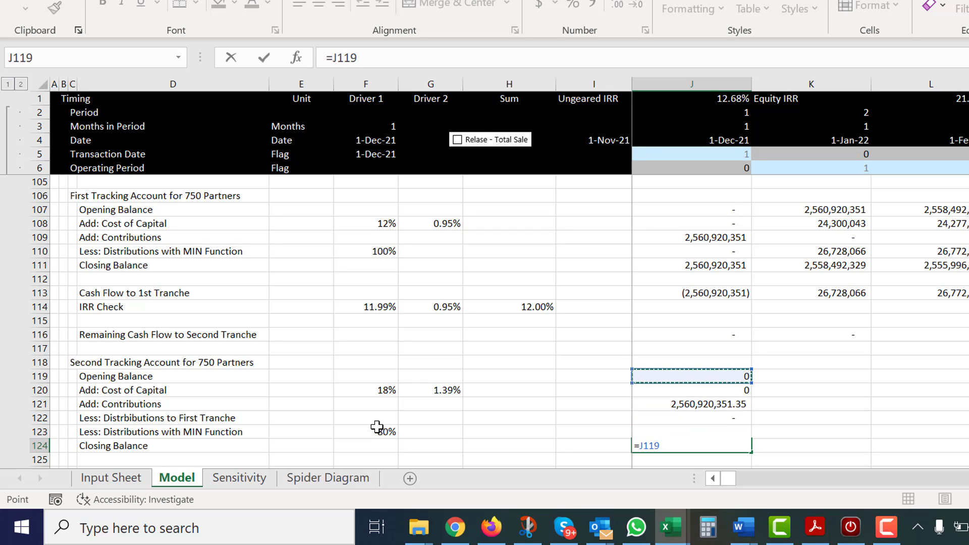
pyautogui.write('+')
pyautogui.press('Up')
pyautogui.press('Up')
pyautogui.press('Up')
pyautogui.press('Up')
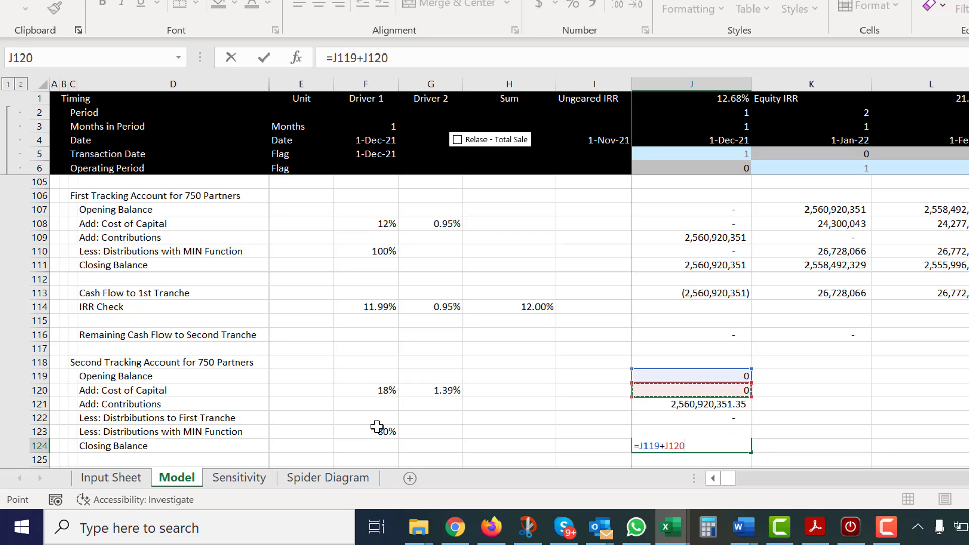
pyautogui.write('+')
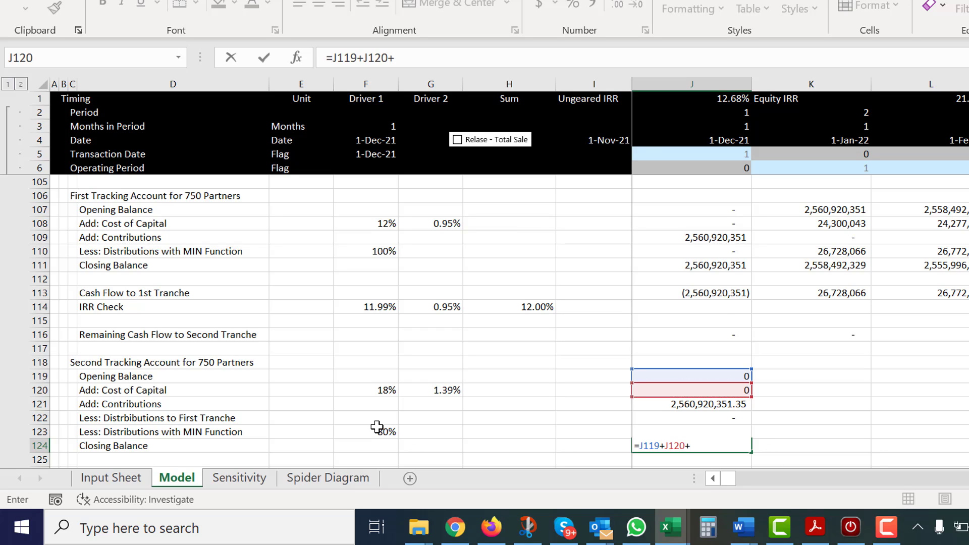
pyautogui.press('Up')
pyautogui.press('Up')
pyautogui.press('Up')
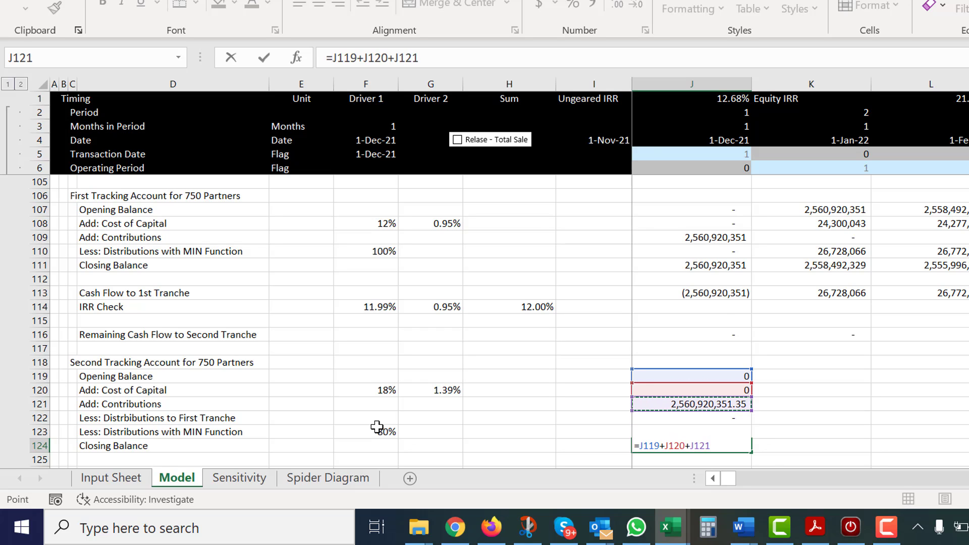
pyautogui.write('-')
pyautogui.press('Up')
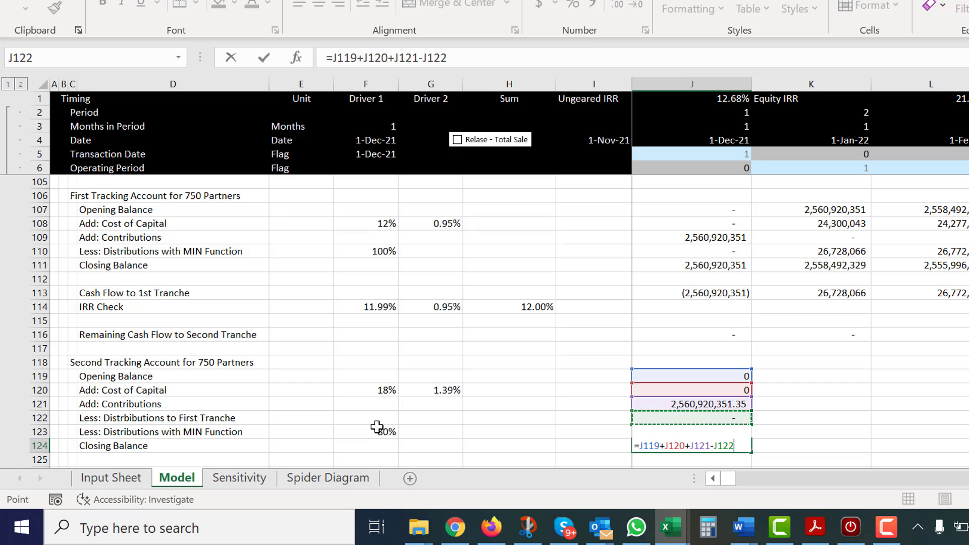
pyautogui.write('-')
pyautogui.press('Up')
pyautogui.press('Return')
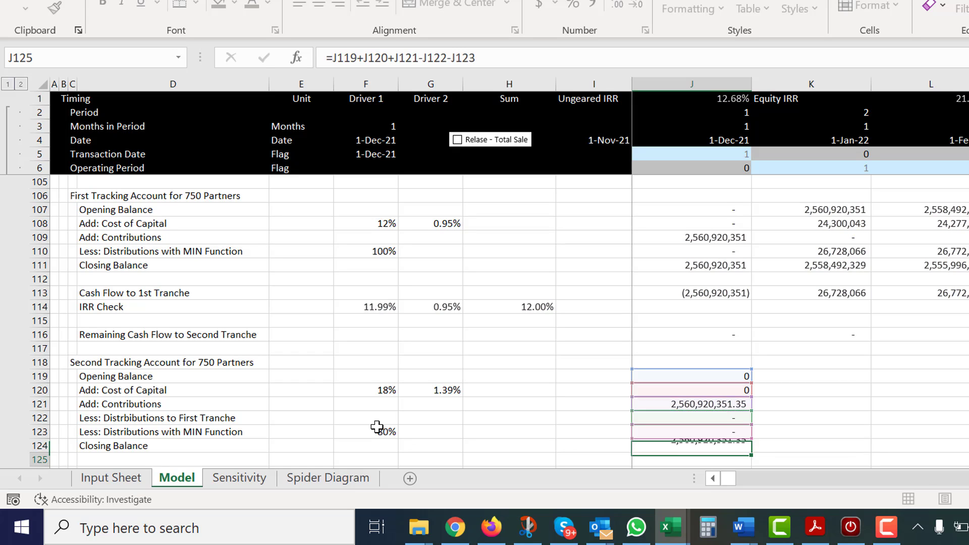
pyautogui.press('Up')
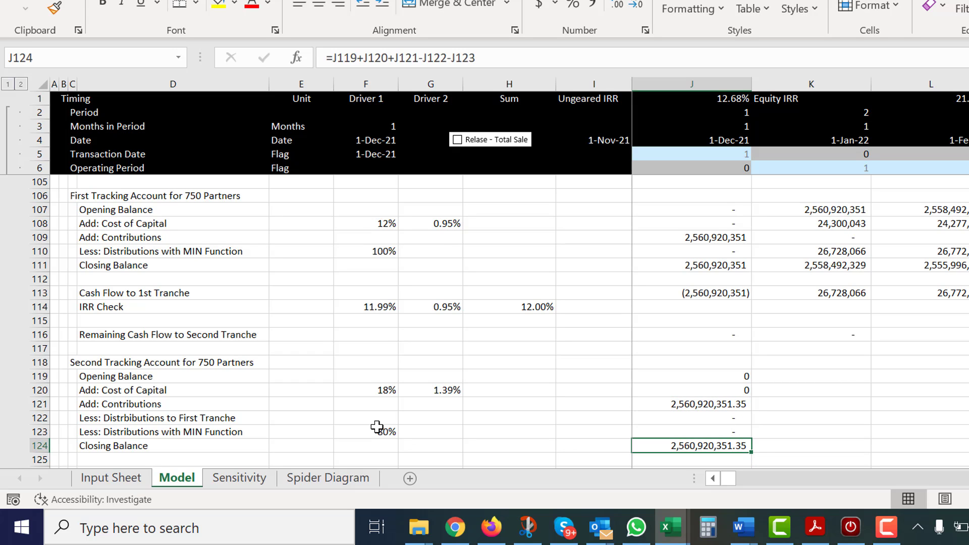
# - Fill the second account's formulas in J119:J124 across all periods of the timeline
pyautogui.press('Up')
pyautogui.press('Up')
pyautogui.press('Up')
pyautogui.press('Up')
pyautogui.press('Up')
pyautogui.hotkey('shift', 'Down')
pyautogui.hotkey('shift', 'Down')
pyautogui.hotkey('shift', 'Down')
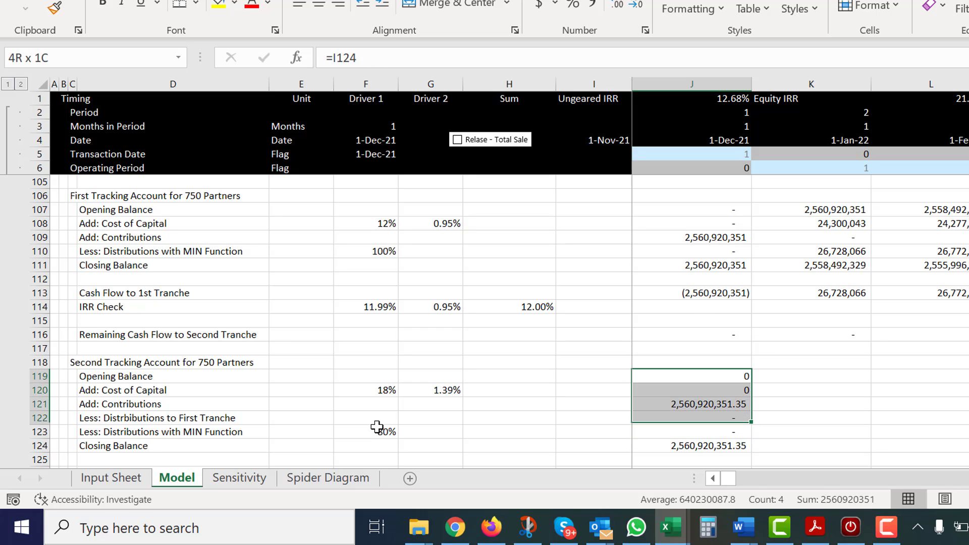
pyautogui.hotkey('shift', 'Down')
pyautogui.hotkey('shift', 'Down')
pyautogui.hotkey('ctrl', 'shift', 'r')
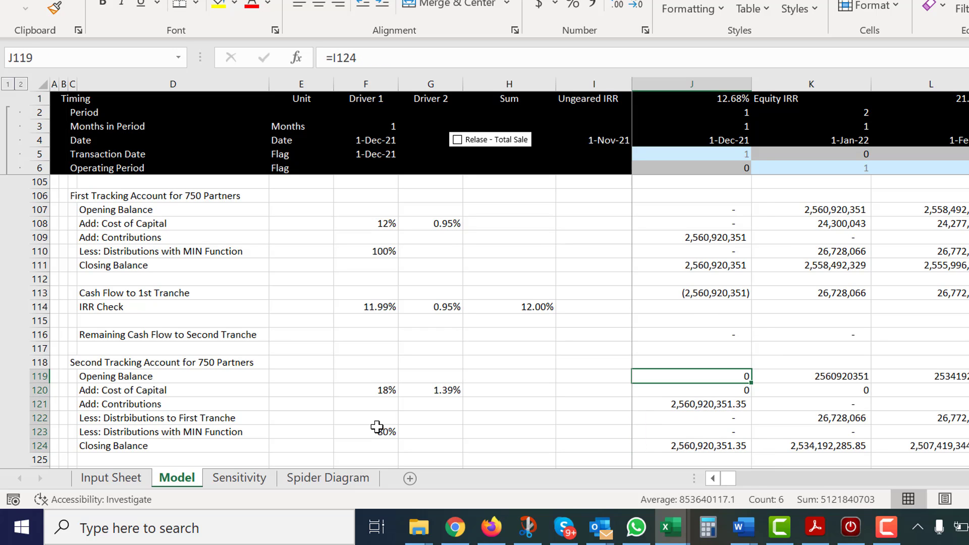
# - Review the second account's filled rows and the Cash Flow to 2nd Tranche, IRR Check and operator distribution rows below them
pyautogui.press('Down')
pyautogui.press('Down')
pyautogui.press('Down')
pyautogui.press('Down')
pyautogui.press('Down')
pyautogui.press('Down')
pyautogui.press('Down')
pyautogui.press('Down')
pyautogui.press('Down')
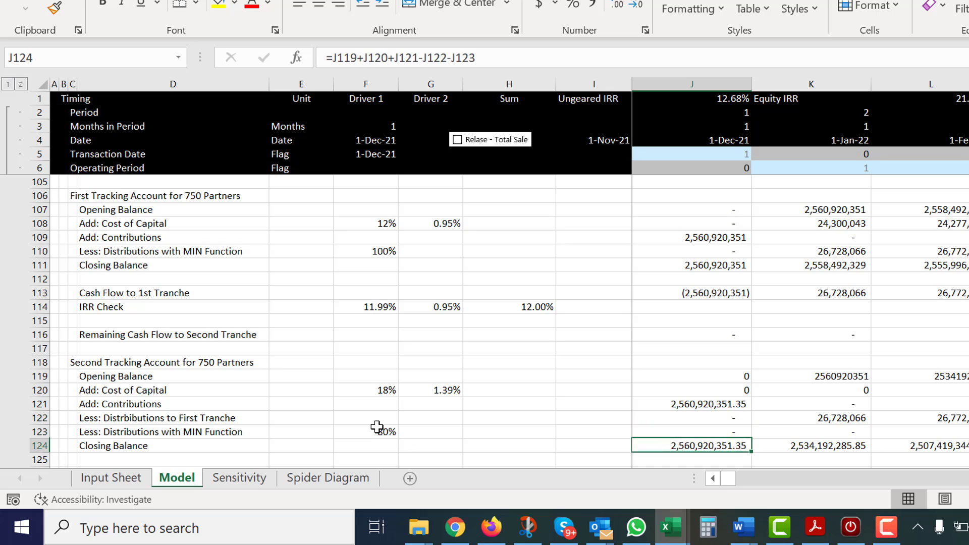
pyautogui.press('Up')
pyautogui.press('Up')
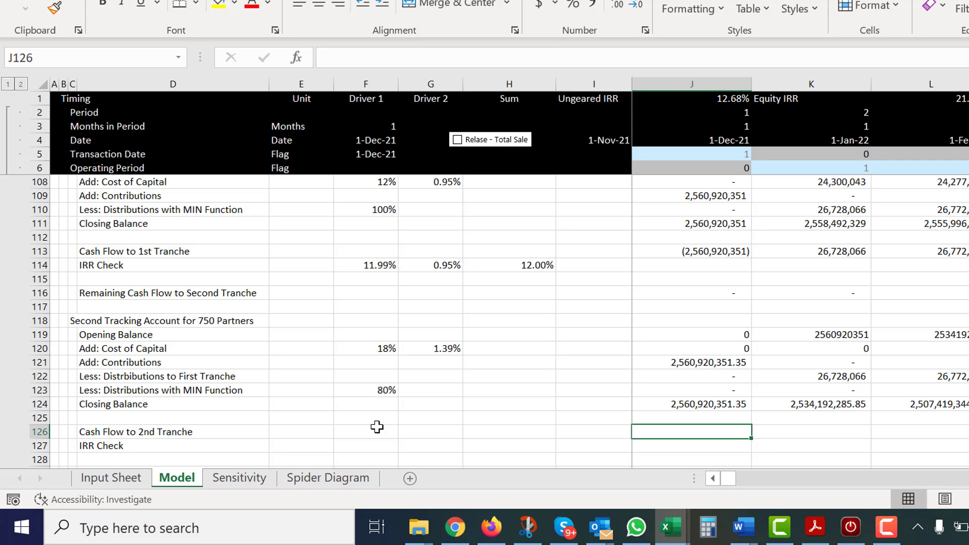
pyautogui.press('Down')
pyautogui.press('Down')
pyautogui.press('Down')
pyautogui.press('Down')
pyautogui.press('Up')
pyautogui.press('Up')
pyautogui.press('Up')
pyautogui.press('Up')
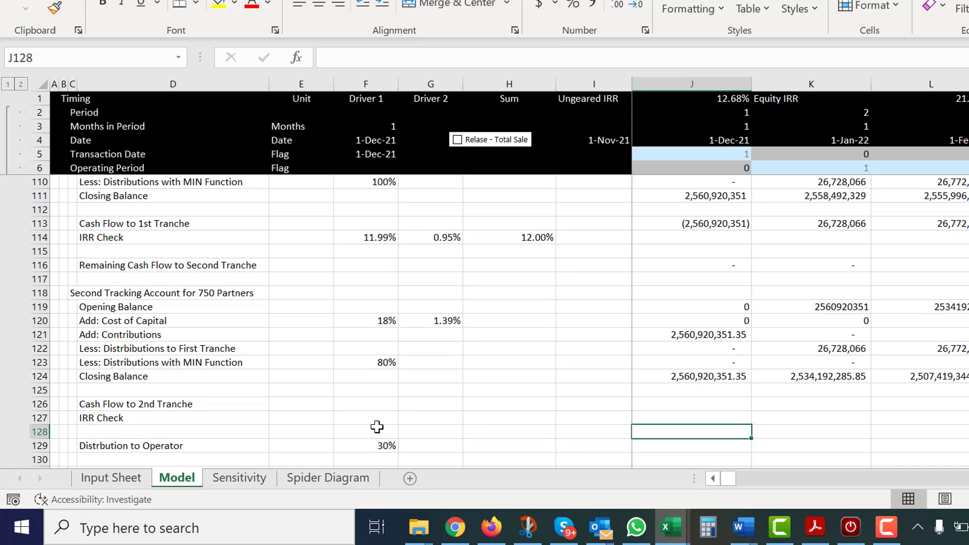
pyautogui.press('Down')
pyautogui.press('Up')
pyautogui.press('Up')
pyautogui.press('Up')
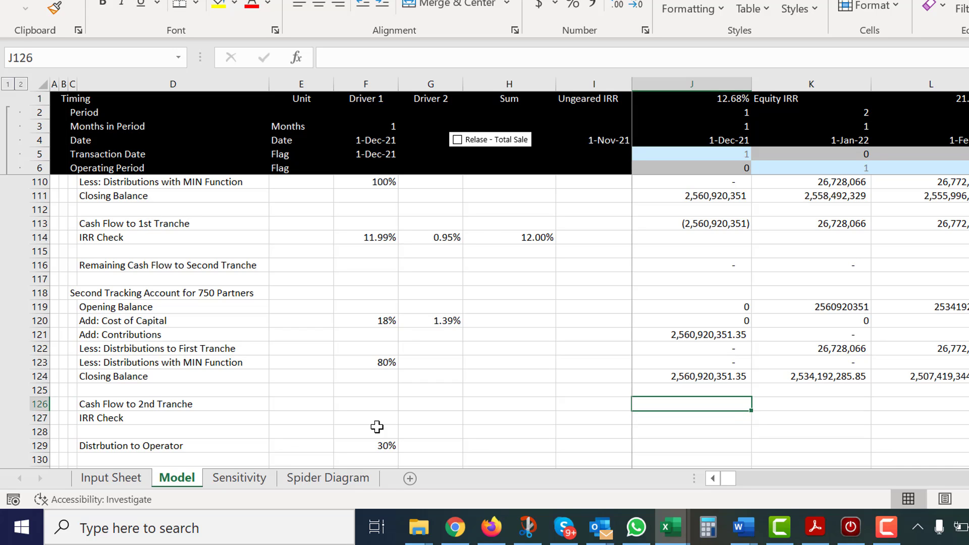
# - Examine the second account's Closing Balance in row 124 across the monthly timeline up to the January 2028 period
pyautogui.press('Right')
pyautogui.press('Right')
pyautogui.press('Right')
pyautogui.press('Right')
pyautogui.press('Right')
pyautogui.press('Right')
pyautogui.press('Right')
pyautogui.press('Right')
pyautogui.press('Right')
pyautogui.press('Right')
pyautogui.press('Right')
pyautogui.press('Right')
pyautogui.press('Right')
pyautogui.press('Right')
pyautogui.press('Right')
pyautogui.press('Right')
pyautogui.press('Right')
pyautogui.press('Right')
pyautogui.press('Right')
pyautogui.press('Right')
pyautogui.press('Right')
pyautogui.press('Right')
pyautogui.press('Right')
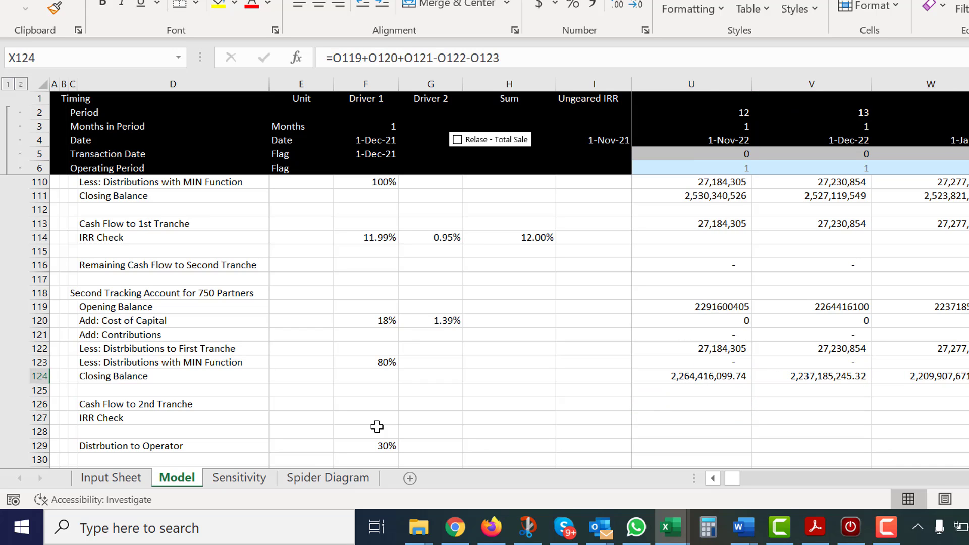
pyautogui.press('Right')
pyautogui.press('Right')
pyautogui.press('Right')
pyautogui.press('Right')
pyautogui.press('Right')
pyautogui.press('Right')
pyautogui.press('Right')
pyautogui.press('Right')
pyautogui.press('Right')
pyautogui.press('Right')
pyautogui.press('Right')
pyautogui.press('Right')
pyautogui.press('Right')
pyautogui.press('Right')
pyautogui.press('Right')
pyautogui.press('Right')
pyautogui.press('Right')
pyautogui.press('Right')
pyautogui.press('Right')
pyautogui.press('Right')
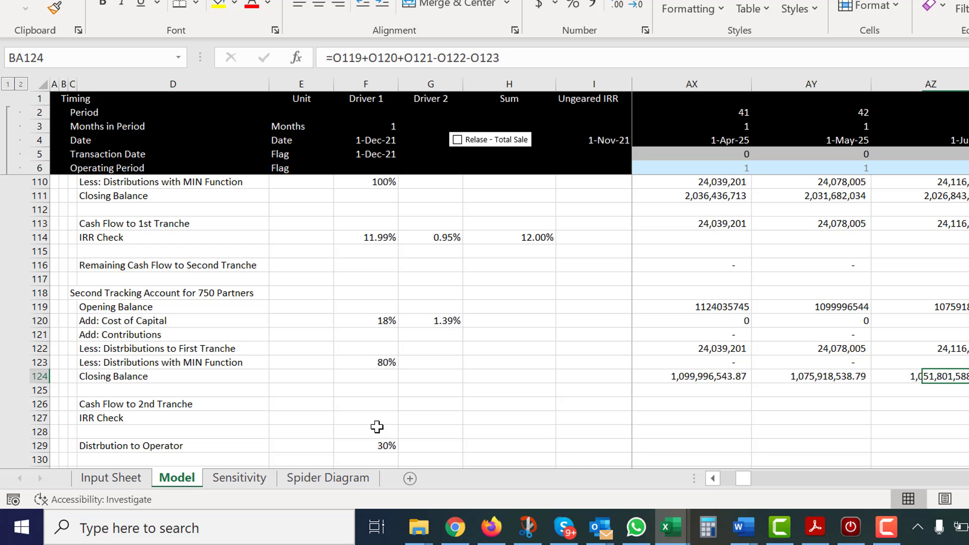
pyautogui.press('Right')
pyautogui.press('Right')
pyautogui.press('Right')
pyautogui.press('Right')
pyautogui.press('Right')
pyautogui.press('Right')
pyautogui.press('Right')
pyautogui.press('Right')
pyautogui.press('Right')
pyautogui.press('Right')
pyautogui.press('Right')
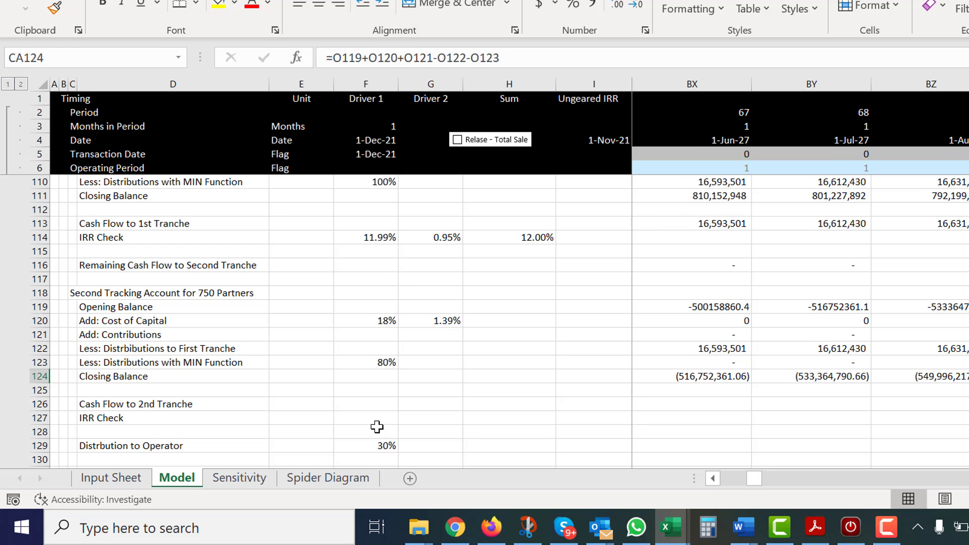
pyautogui.press('Left')
pyautogui.press('Left')
pyautogui.press('Left')
pyautogui.press('Left')
pyautogui.press('Left')
pyautogui.press('Left')
pyautogui.press('Left')
pyautogui.press('Left')
pyautogui.press('Left')
pyautogui.press('Left')
pyautogui.press('Left')
pyautogui.press('Left')
pyautogui.press('Left')
pyautogui.press('Left')
pyautogui.press('Left')
pyautogui.press('Left')
pyautogui.press('Left')
pyautogui.press('Left')
pyautogui.press('Left')
pyautogui.press('Left')
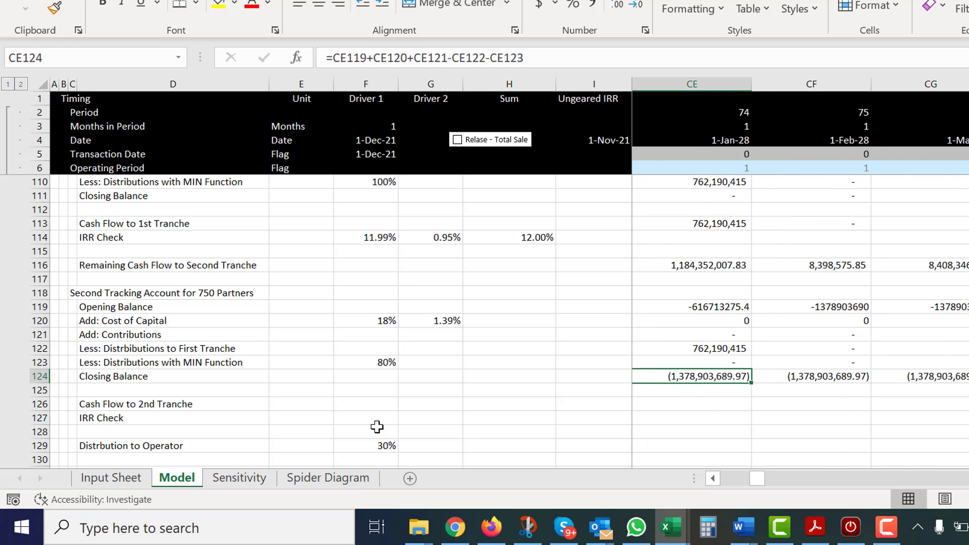
# - Examine the second account's Distributions with MIN Function formulas in row 123 from J123 through early 2028, and return to J123
pyautogui.press('Up')
pyautogui.press('Right')
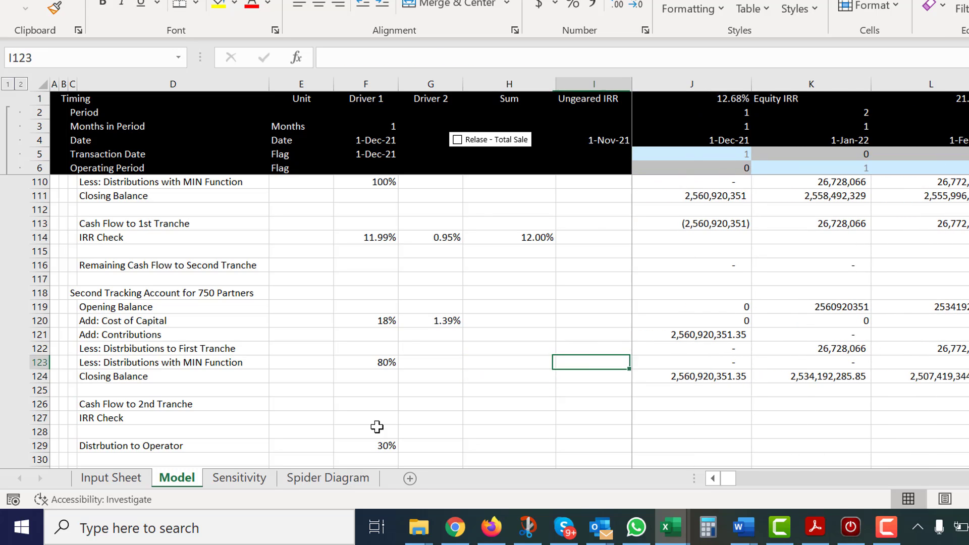
pyautogui.press('Right')
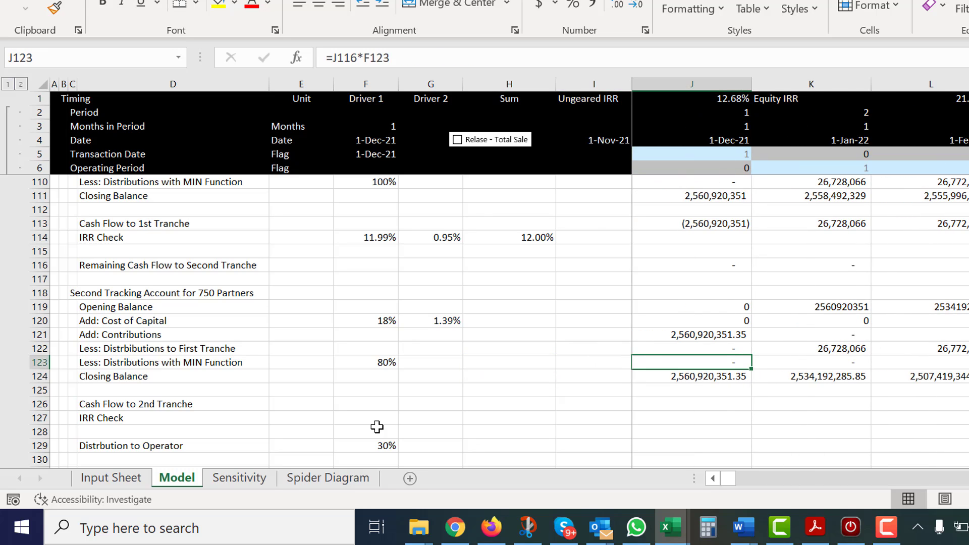
pyautogui.press('Right')
pyautogui.press('Right')
pyautogui.press('Right')
pyautogui.press('Right')
pyautogui.press('Right')
pyautogui.press('Right')
pyautogui.press('Right')
pyautogui.press('Right')
pyautogui.press('Right')
pyautogui.press('Right')
pyautogui.press('Right')
pyautogui.press('Right')
pyautogui.press('Right')
pyautogui.press('Right')
pyautogui.press('Right')
pyautogui.press('Right')
pyautogui.press('Right')
pyautogui.press('Right')
pyautogui.press('Right')
pyautogui.press('Right')
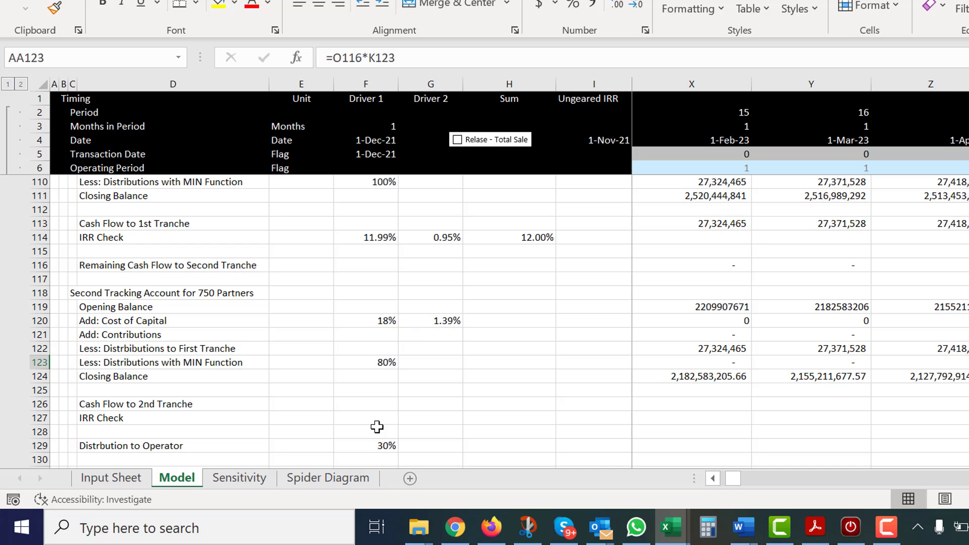
pyautogui.press('Right')
pyautogui.press('Right')
pyautogui.press('Right')
pyautogui.press('Right')
pyautogui.press('Right')
pyautogui.press('Right')
pyautogui.press('Right')
pyautogui.press('Right')
pyautogui.press('Right')
pyautogui.press('Right')
pyautogui.press('Right')
pyautogui.press('Right')
pyautogui.press('Right')
pyautogui.press('Right')
pyautogui.press('Right')
pyautogui.press('Right')
pyautogui.press('Right')
pyautogui.press('Right')
pyautogui.press('Right')
pyautogui.press('Right')
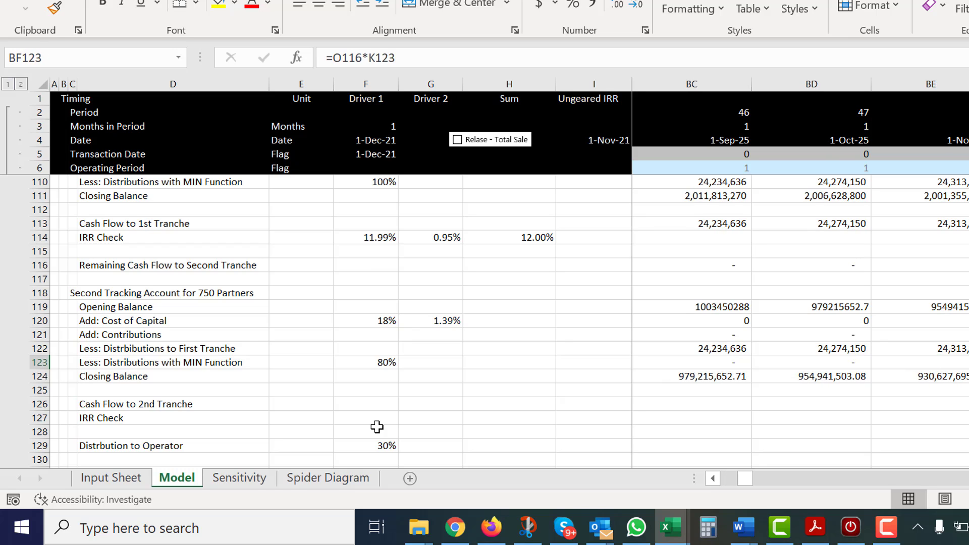
pyautogui.press('Right')
pyautogui.press('Right')
pyautogui.press('Right')
pyautogui.press('Right')
pyautogui.press('Right')
pyautogui.press('Right')
pyautogui.press('Right')
pyautogui.press('Right')
pyautogui.press('Right')
pyautogui.press('Right')
pyautogui.press('Right')
pyautogui.press('Right')
pyautogui.press('Right')
pyautogui.press('Right')
pyautogui.press('Right')
pyautogui.press('Right')
pyautogui.press('Right')
pyautogui.press('Right')
pyautogui.press('Right')
pyautogui.press('Right')
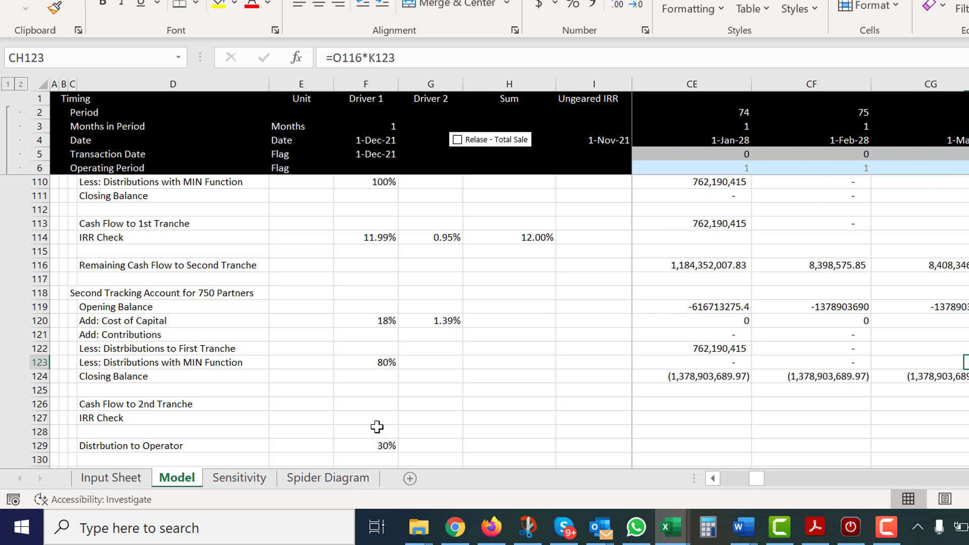
pyautogui.hotkey('ctrl', 'Left')
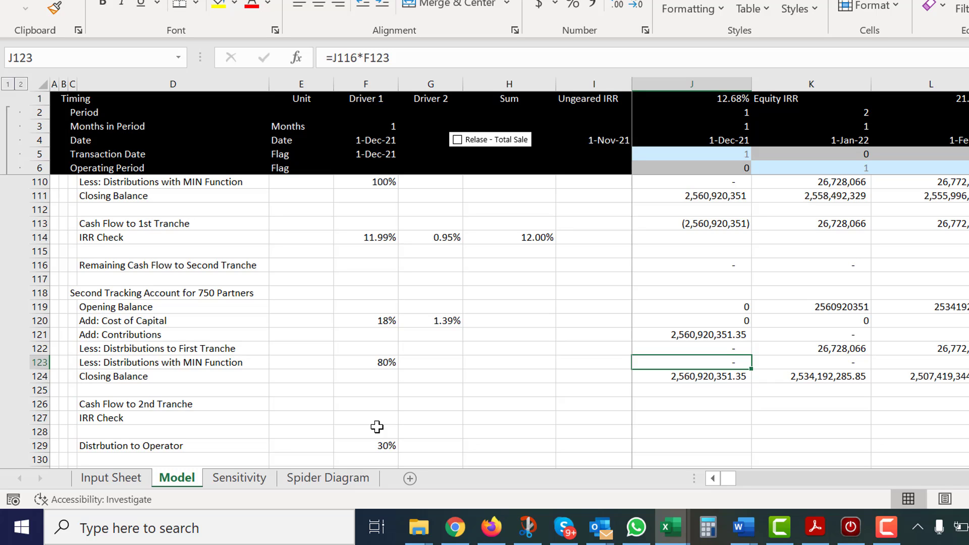
pyautogui.click(887, 526)
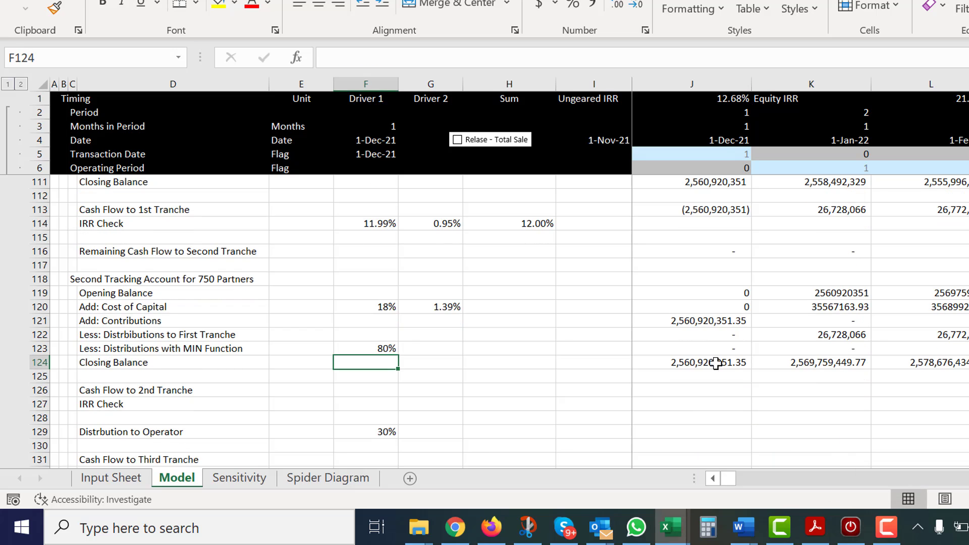
# - Check the second account's Closing Balance formulas in the first periods of row 124 and the distribution formula in J123
pyautogui.press('Right')
pyautogui.press('Right')
pyautogui.press('Right')
pyautogui.press('Right')
pyautogui.press('Right')
pyautogui.press('Right')
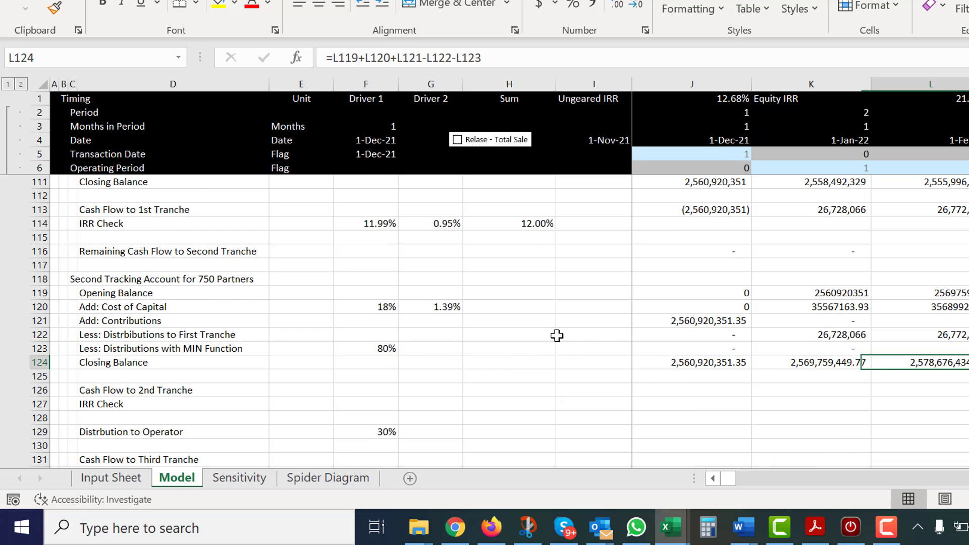
pyautogui.press('Left')
pyautogui.press('Left')
pyautogui.press('Left')
pyautogui.press('Up')
pyautogui.press('Right')
pyautogui.press('Right')
pyautogui.press('Right')
pyautogui.press('Right')
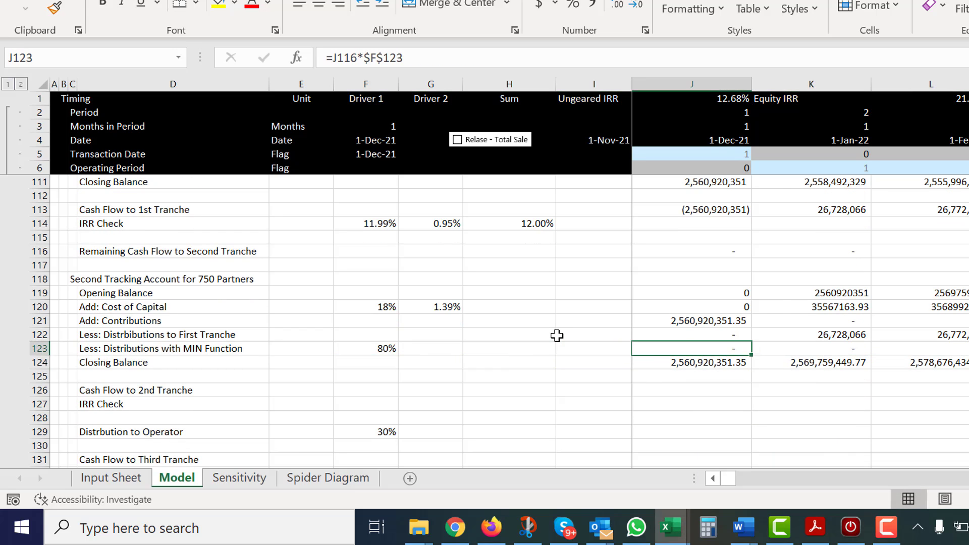
# - Examine the second account's Distributions with MIN Function in row 123 across the whole monthly timeline to column CQ
pyautogui.press('Right')
pyautogui.press('Right')
pyautogui.press('Right')
pyautogui.press('Right')
pyautogui.press('Right')
pyautogui.press('Right')
pyautogui.press('Right')
pyautogui.press('Right')
pyautogui.press('Right')
pyautogui.press('Right')
pyautogui.press('Right')
pyautogui.press('Right')
pyautogui.press('Right')
pyautogui.press('Right')
pyautogui.press('Right')
pyautogui.press('Right')
pyautogui.press('Right')
pyautogui.press('Right')
pyautogui.press('Right')
pyautogui.press('Right')
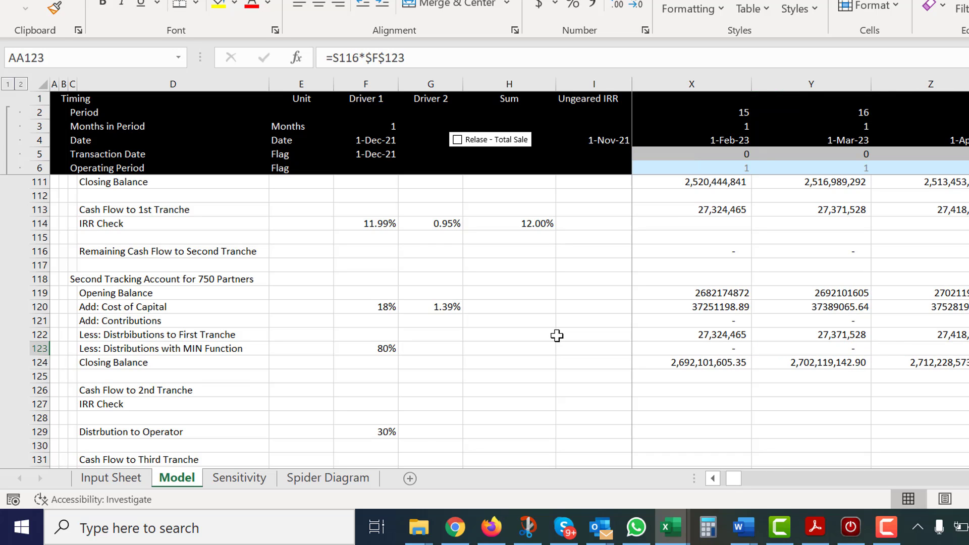
pyautogui.press('Right')
pyautogui.press('Right')
pyautogui.press('Right')
pyautogui.press('Right')
pyautogui.press('Right')
pyautogui.press('Right')
pyautogui.press('Right')
pyautogui.press('Right')
pyautogui.press('Right')
pyautogui.press('Right')
pyautogui.press('Right')
pyautogui.press('Right')
pyautogui.press('Right')
pyautogui.press('Right')
pyautogui.press('Right')
pyautogui.press('Right')
pyautogui.press('Right')
pyautogui.press('Right')
pyautogui.press('Right')
pyautogui.press('Right')
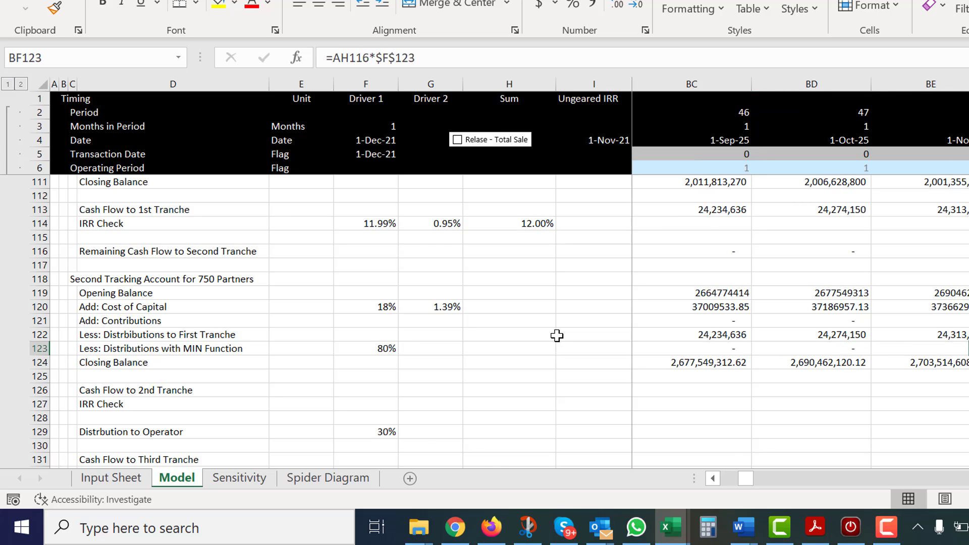
pyautogui.press('Right')
pyautogui.press('Right')
pyautogui.press('Right')
pyautogui.press('Right')
pyautogui.press('Right')
pyautogui.press('Right')
pyautogui.press('Right')
pyautogui.press('Right')
pyautogui.press('Right')
pyautogui.press('Right')
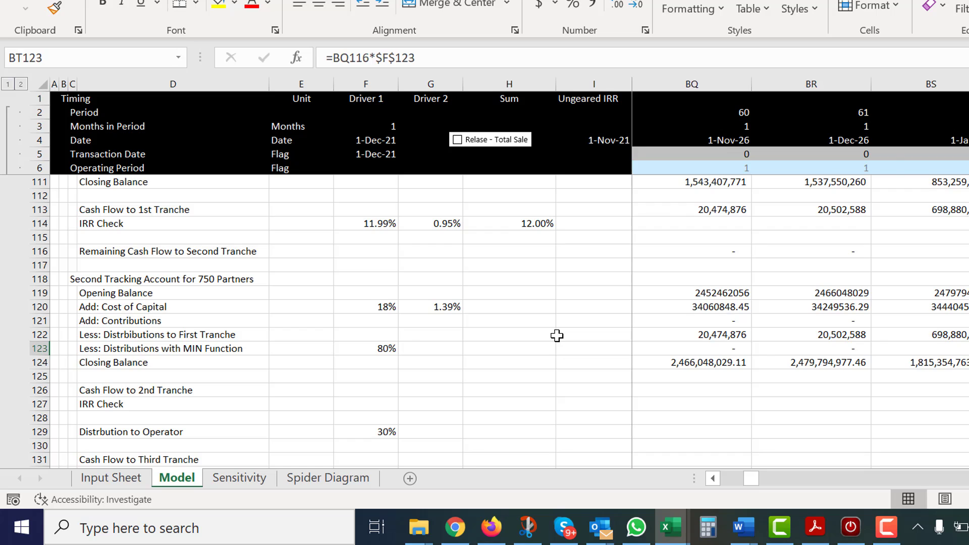
pyautogui.press('Right')
pyautogui.press('Right')
pyautogui.press('Right')
pyautogui.press('Right')
pyautogui.press('Right')
pyautogui.press('Right')
pyautogui.press('Right')
pyautogui.press('Right')
pyautogui.press('Right')
pyautogui.press('Right')
pyautogui.press('Right')
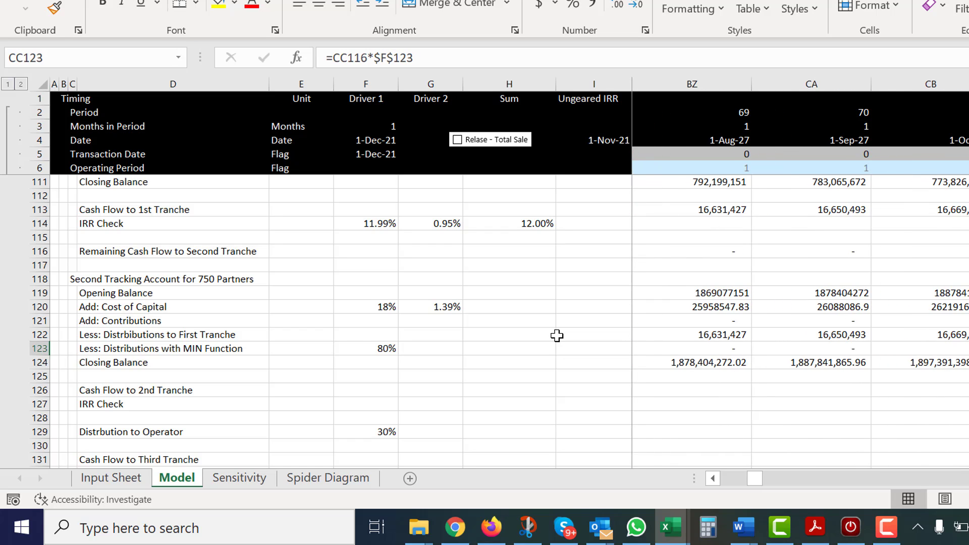
pyautogui.press('Right')
pyautogui.press('Right')
pyautogui.press('Right')
pyautogui.press('Right')
pyautogui.press('Right')
pyautogui.press('Right')
pyautogui.press('Right')
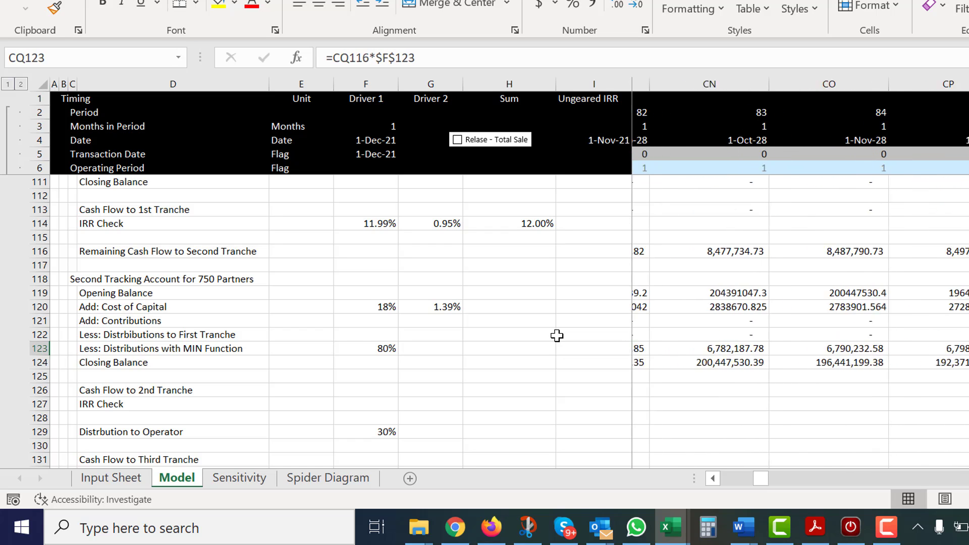
pyautogui.press('Left')
pyautogui.hotkey('ctrl', 'Left')
pyautogui.press('Left')
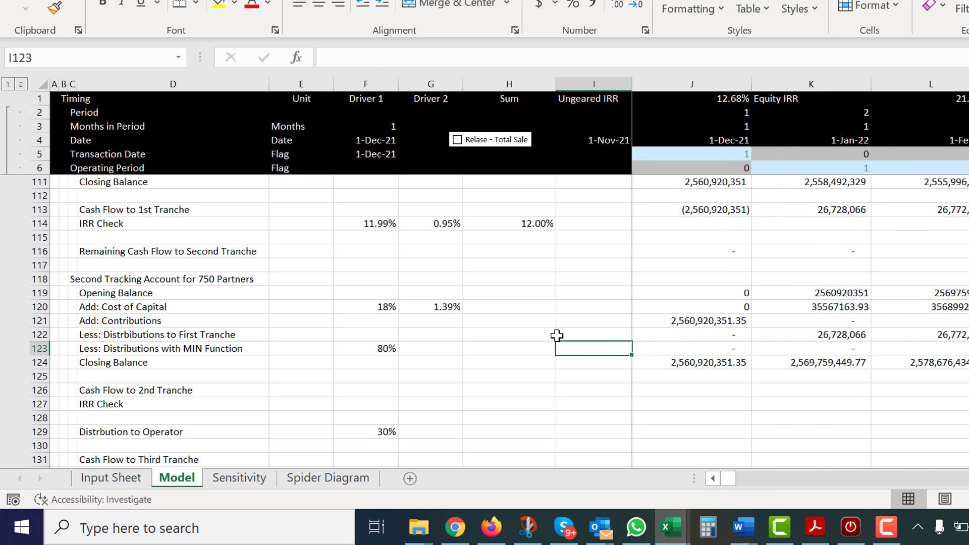
# - Cap the second account's first-period distribution in J123 with the formula =MIN(J116*$F$123,J119+J120+J121-J122)
pyautogui.press('Down')
pyautogui.press('Up')
pyautogui.press('Right')
pyautogui.press('F2')
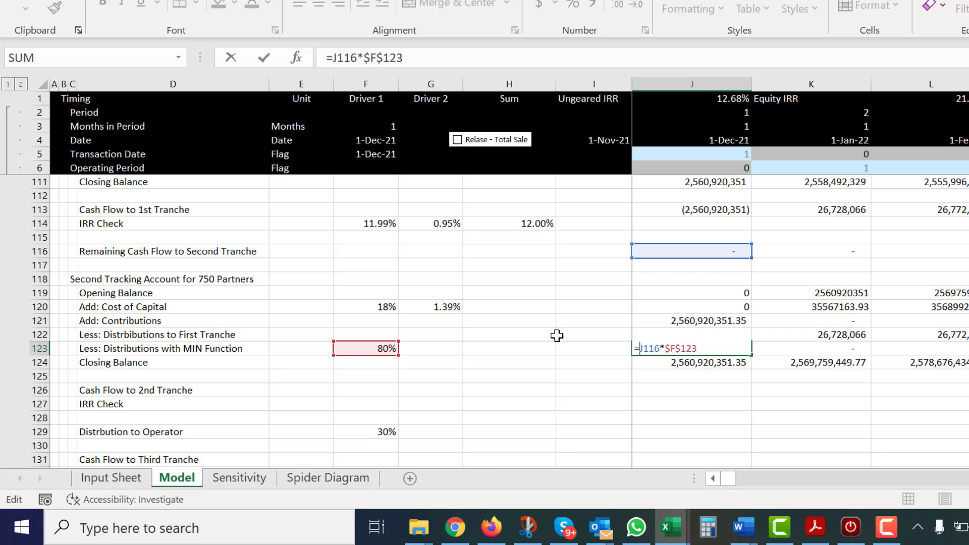
pyautogui.write('min(')
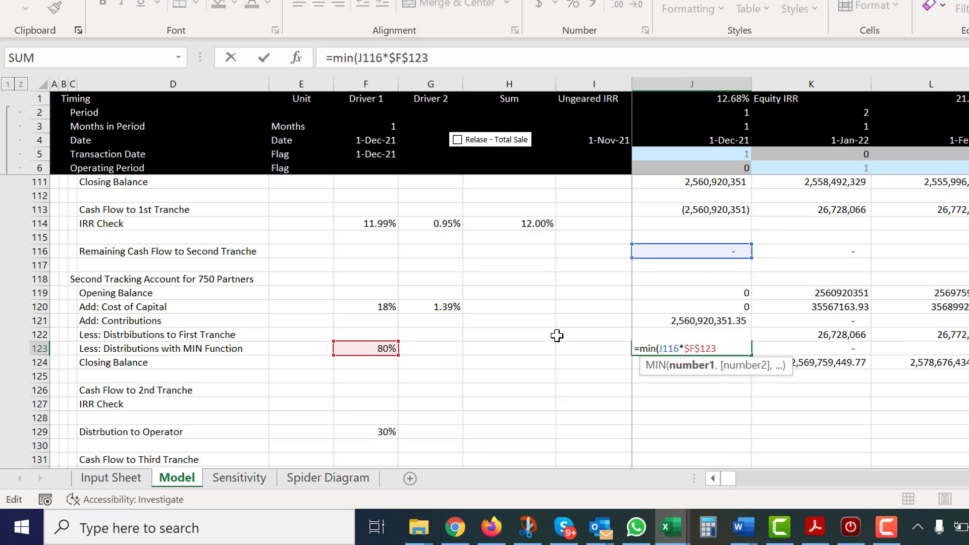
pyautogui.write(',')
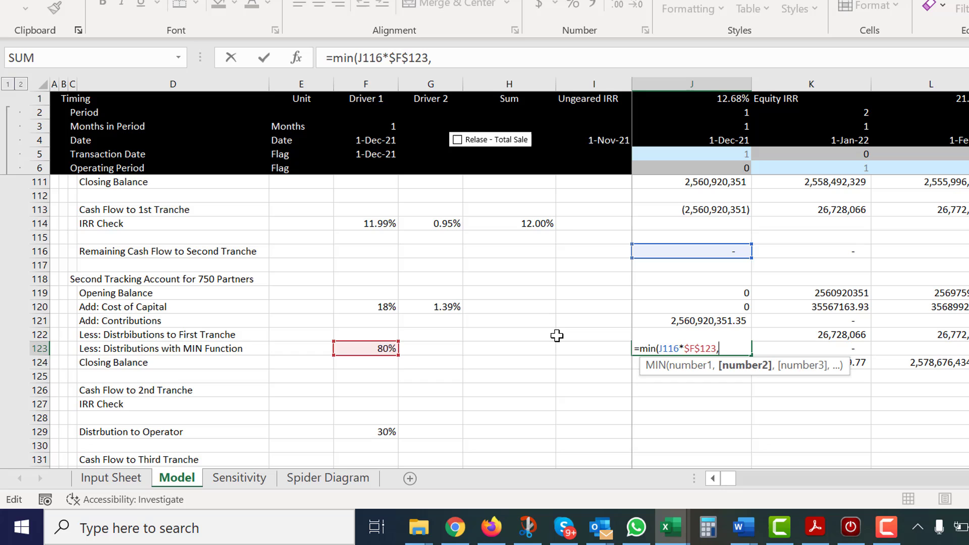
pyautogui.click(719, 292)
pyautogui.write('+')
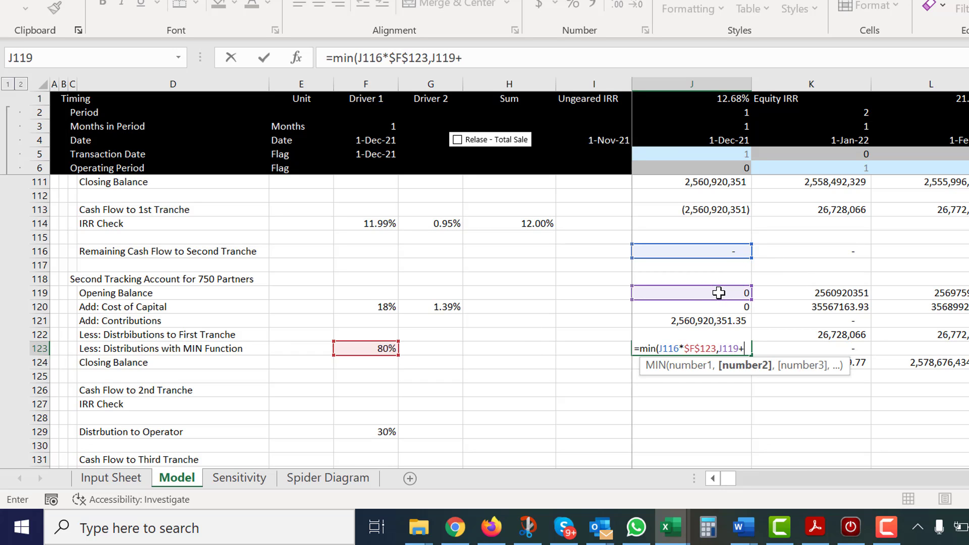
pyautogui.click(690, 310)
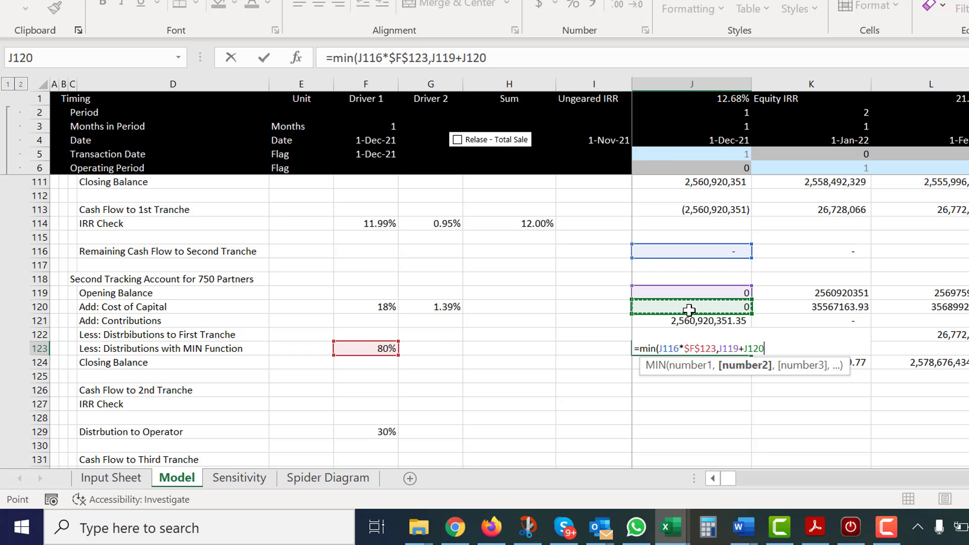
pyautogui.write('+')
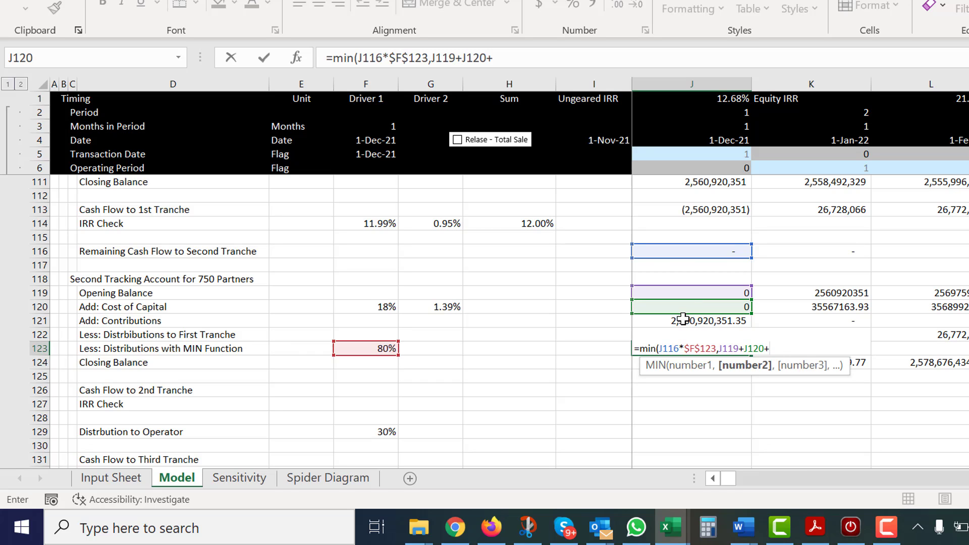
pyautogui.click(683, 319)
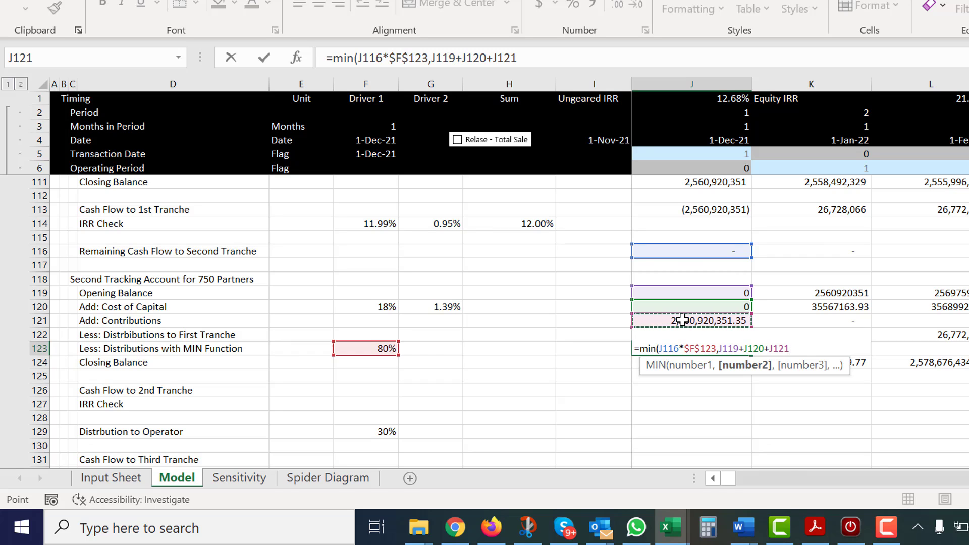
pyautogui.write('-')
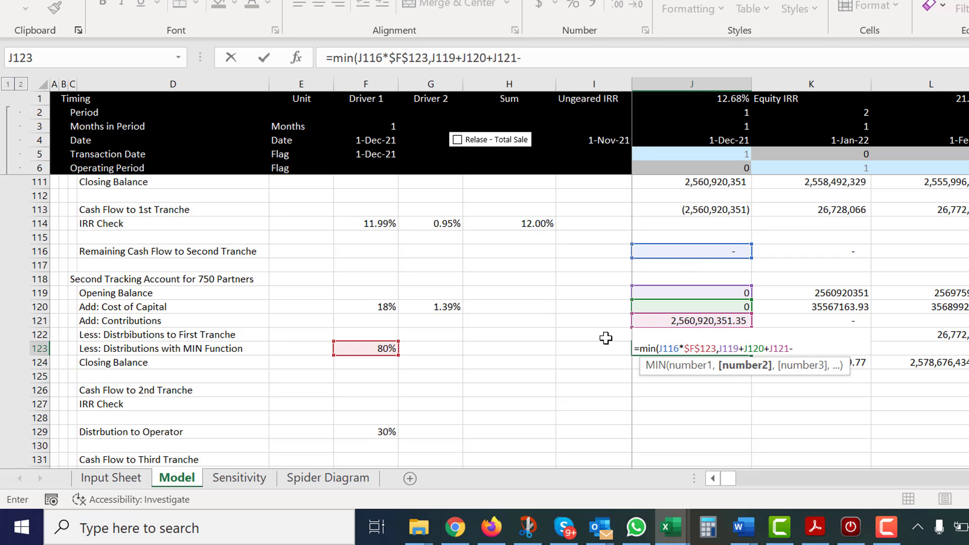
pyautogui.click(572, 337)
pyautogui.press('Right')
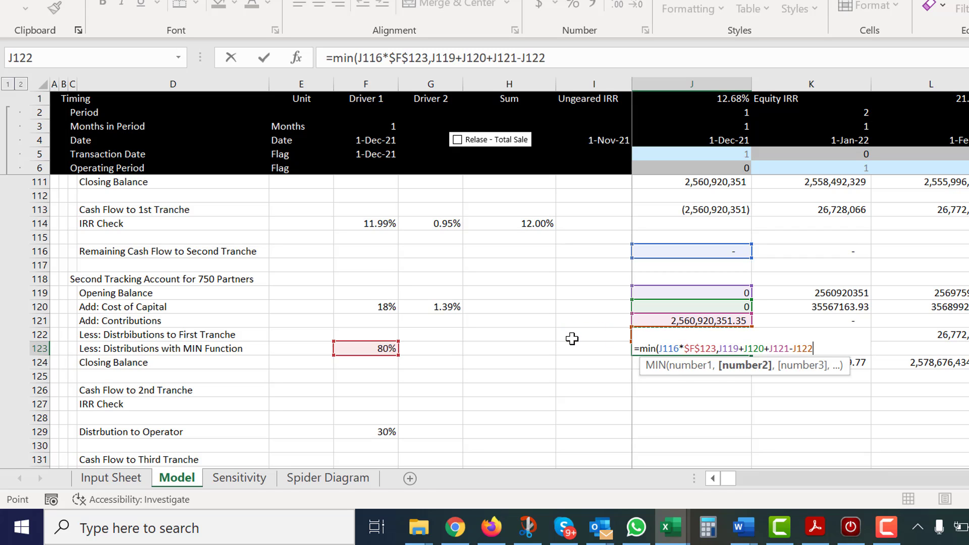
pyautogui.write(')')
pyautogui.press('Return')
pyautogui.press('Up')
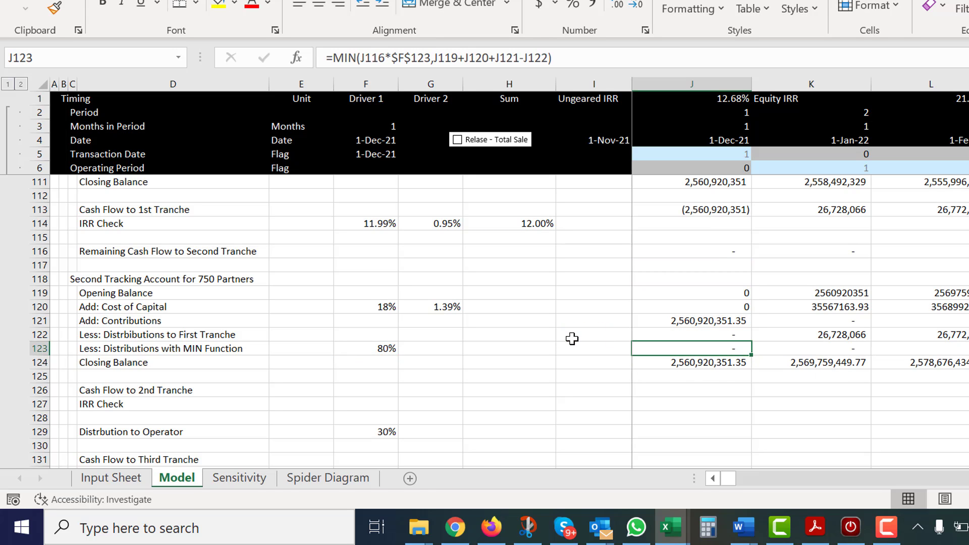
# - Fill the MIN distribution formula from J123 across row 123 to the end of the timeline
pyautogui.hotkey('ctrl', 'shift', 'Right')
pyautogui.hotkey('ctrl', 'r')
pyautogui.press('Right')
pyautogui.press('Right')
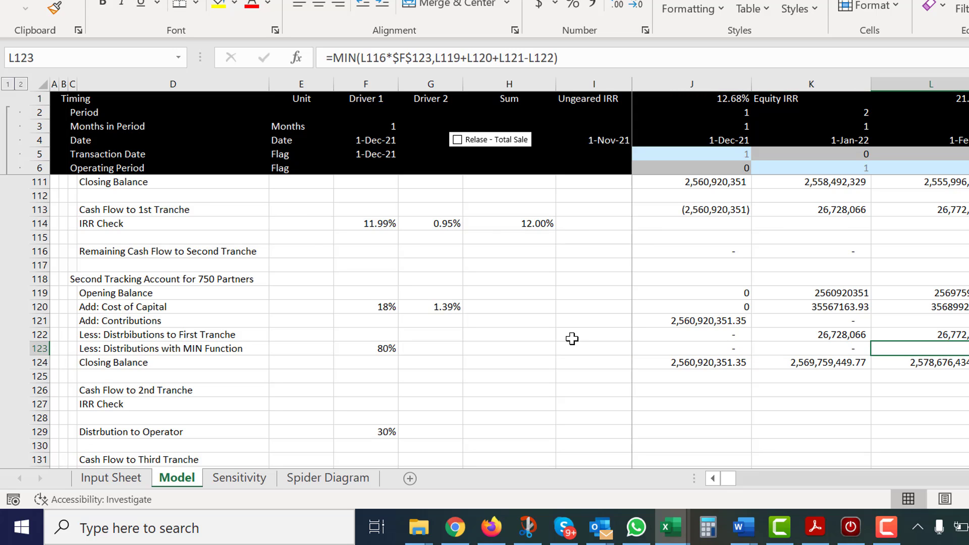
# - Check the filled MIN distribution formulas and the second account's balances across the monthly periods through CQ123
pyautogui.press('Right')
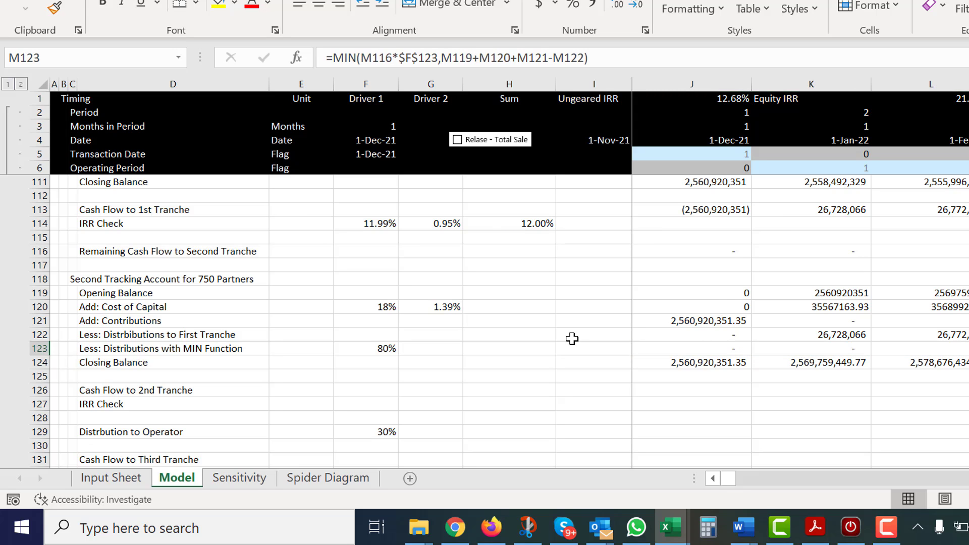
pyautogui.press('Right')
pyautogui.press('Right')
pyautogui.press('Right')
pyautogui.press('Right')
pyautogui.press('Right')
pyautogui.press('Right')
pyautogui.press('Right')
pyautogui.press('Right')
pyautogui.press('Right')
pyautogui.press('Right')
pyautogui.press('Right')
pyautogui.press('Right')
pyautogui.press('Right')
pyautogui.press('Right')
pyautogui.press('Right')
pyautogui.press('Right')
pyautogui.press('Right')
pyautogui.press('Right')
pyautogui.press('Right')
pyautogui.press('Right')
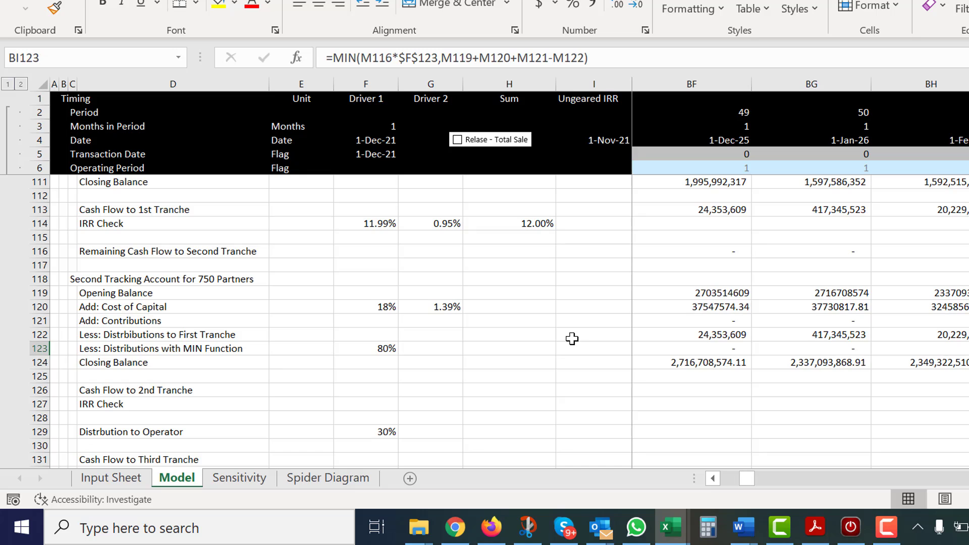
pyautogui.press('Right')
pyautogui.press('Right')
pyautogui.press('Right')
pyautogui.press('Right')
pyautogui.press('Right')
pyautogui.press('Right')
pyautogui.press('Right')
pyautogui.press('Right')
pyautogui.press('Right')
pyautogui.press('Right')
pyautogui.press('Right')
pyautogui.press('Right')
pyautogui.press('Right')
pyautogui.press('Right')
pyautogui.press('Right')
pyautogui.press('Right')
pyautogui.press('Right')
pyautogui.press('Right')
pyautogui.press('Right')
pyautogui.press('Right')
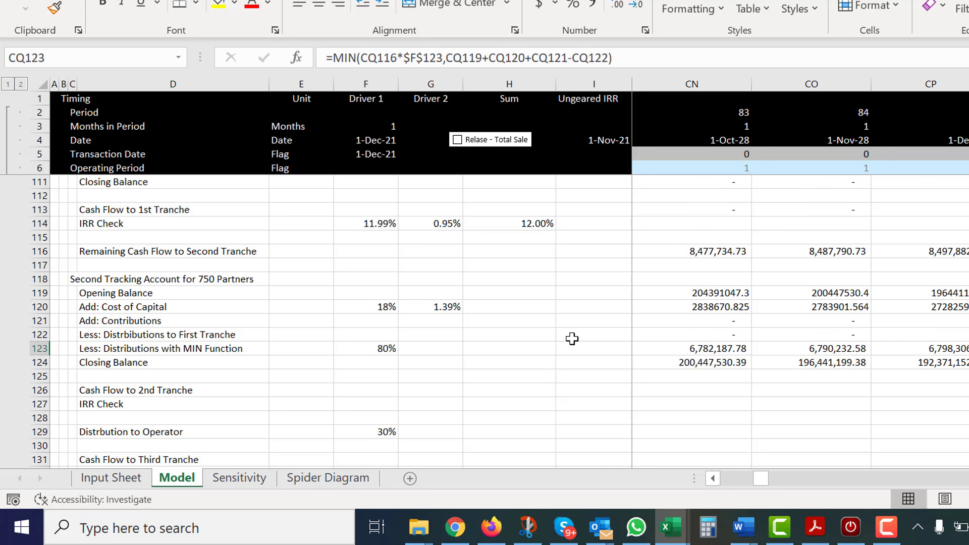
pyautogui.press('Left')
pyautogui.press('Right')
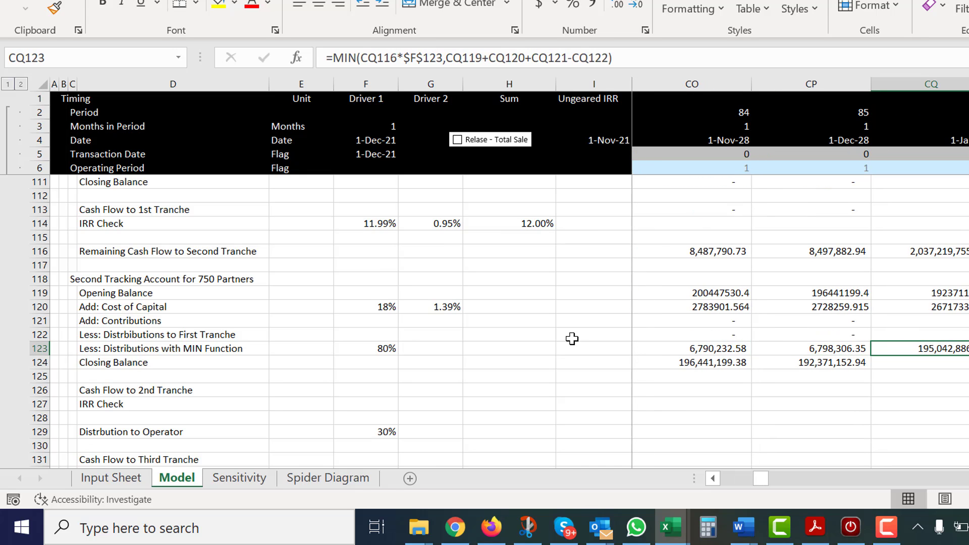
# - Calculate the Cash Flow to 2nd Tranche in J126 with =J122+J123-J121 and fill it across row 126 to the end of the timeline
pyautogui.press('Down')
pyautogui.press('Down')
pyautogui.press('Down')
pyautogui.hotkey('ctrl', 'Left')
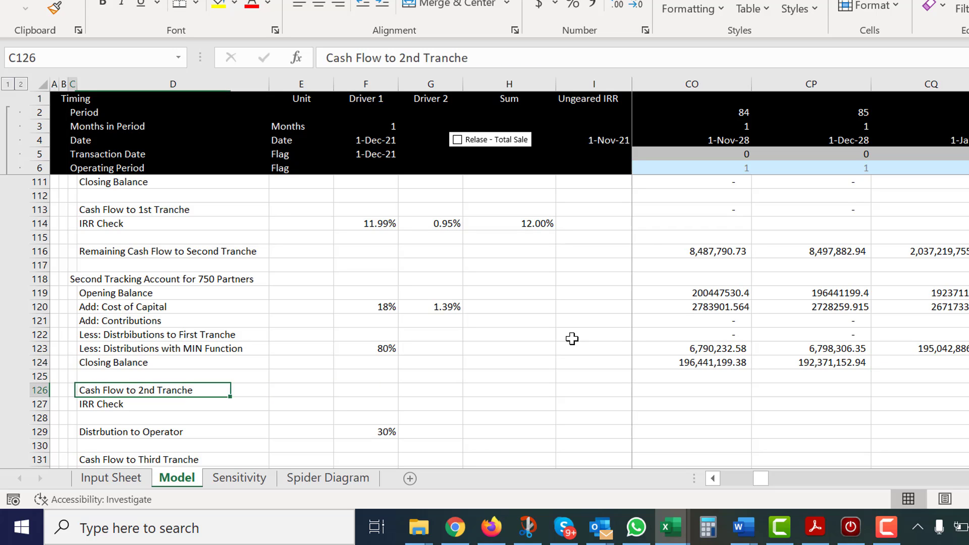
pyautogui.press('Right')
pyautogui.press('Right')
pyautogui.press('Right')
pyautogui.press('Right')
pyautogui.press('Right')
pyautogui.press('Right')
pyautogui.press('Right')
pyautogui.press('Right')
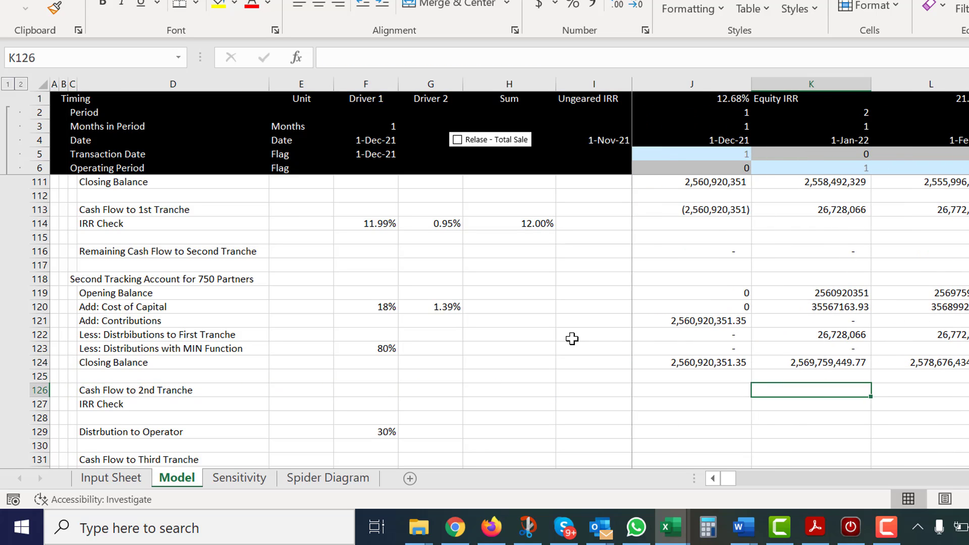
pyautogui.press('Left')
pyautogui.press('Left')
pyautogui.press('Left')
pyautogui.press('Left')
pyautogui.press('Left')
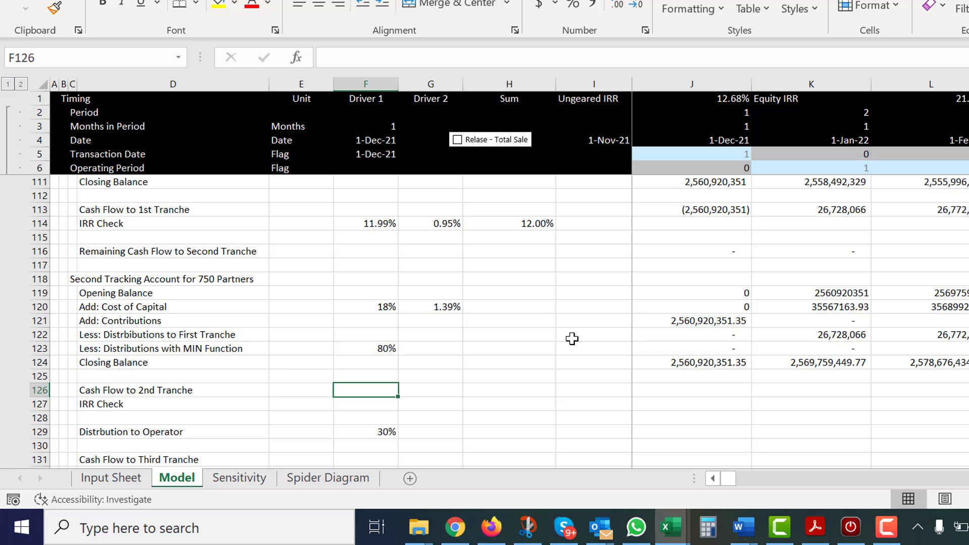
pyautogui.press('Right')
pyautogui.press('Right')
pyautogui.press('Right')
pyautogui.press('Right')
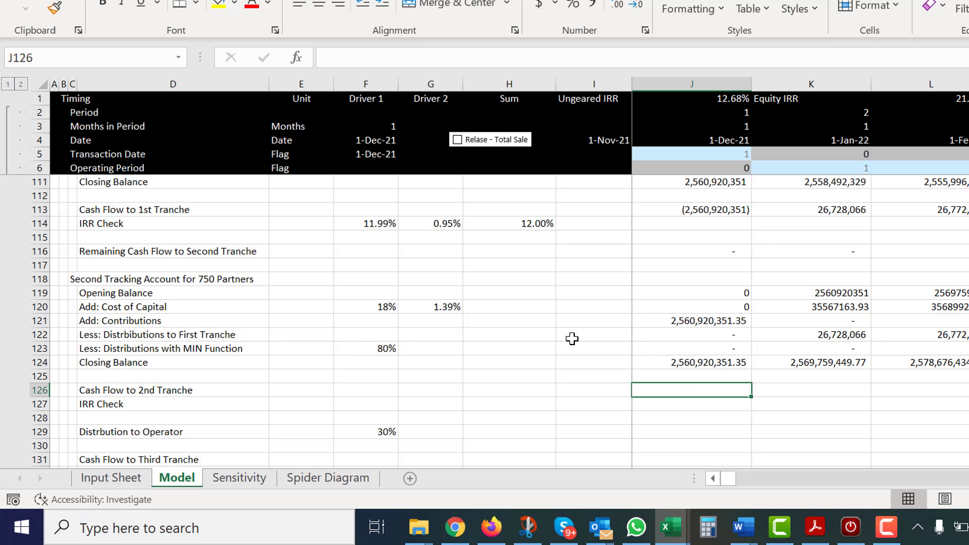
pyautogui.write('=')
pyautogui.press('Up')
pyautogui.press('Up')
pyautogui.press('Up')
pyautogui.press('Up')
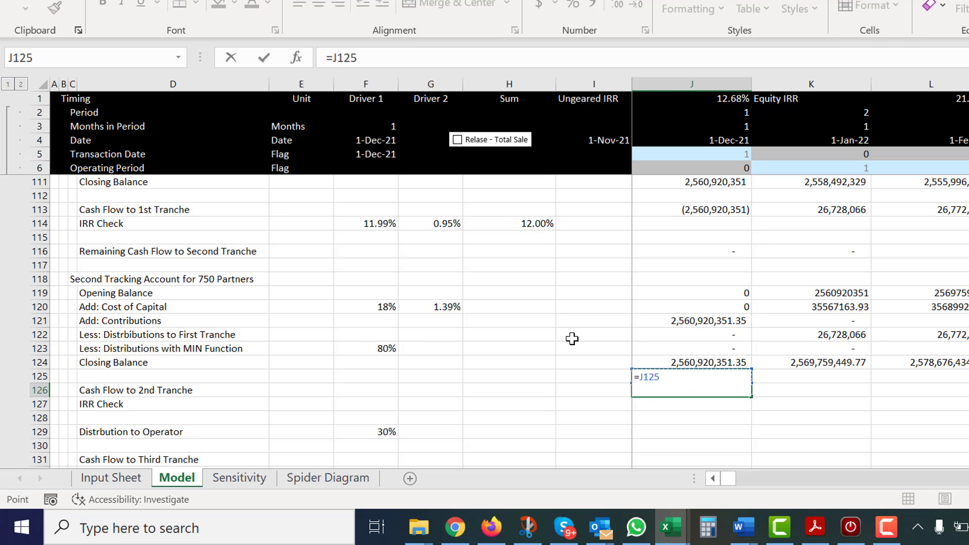
pyautogui.write('+')
pyautogui.press('Up')
pyautogui.press('Up')
pyautogui.press('Up')
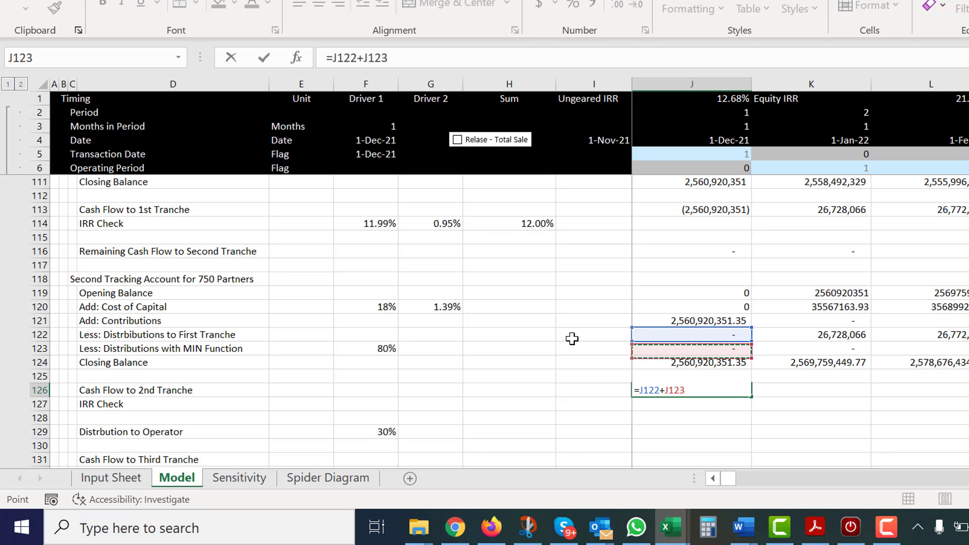
pyautogui.write('-')
pyautogui.press('Up')
pyautogui.press('Up')
pyautogui.press('Up')
pyautogui.press('Up')
pyautogui.press('Up')
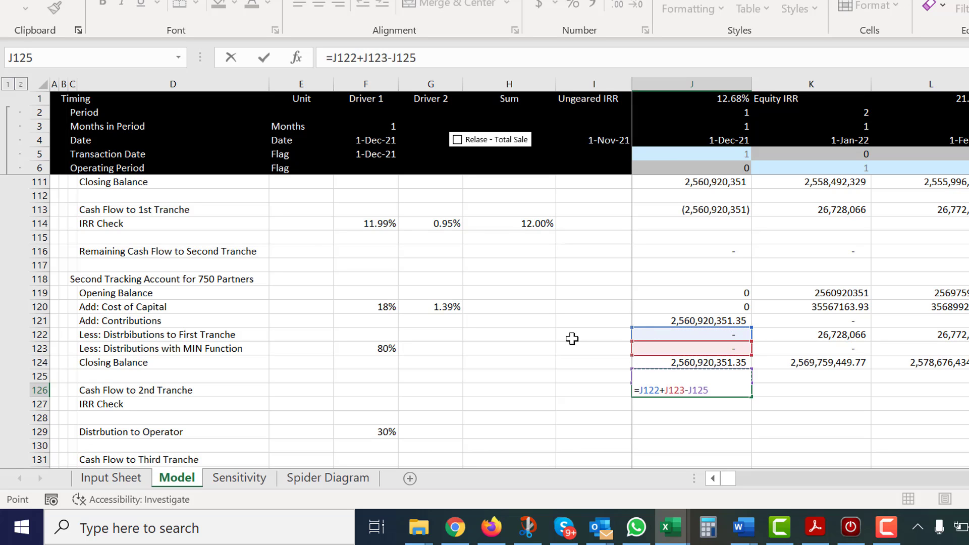
pyautogui.press('Return')
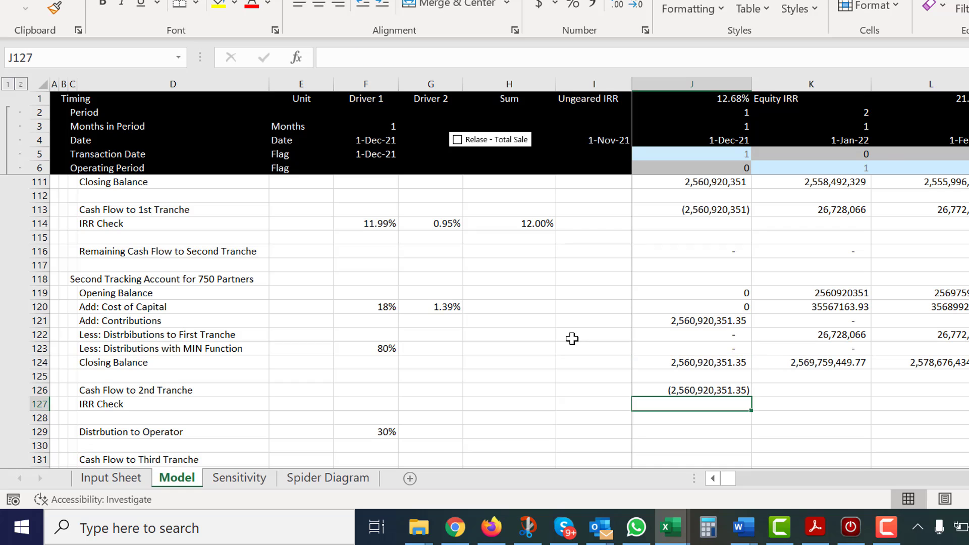
pyautogui.press('Up')
pyautogui.hotkey('ctrl', 'shift', 'r')
# - Calculate the second tranche's monthly IRR check in F127 with =IRR(J126:KW126), displayed with two decimals
pyautogui.press('Left')
pyautogui.press('Left')
pyautogui.press('Left')
pyautogui.press('Left')
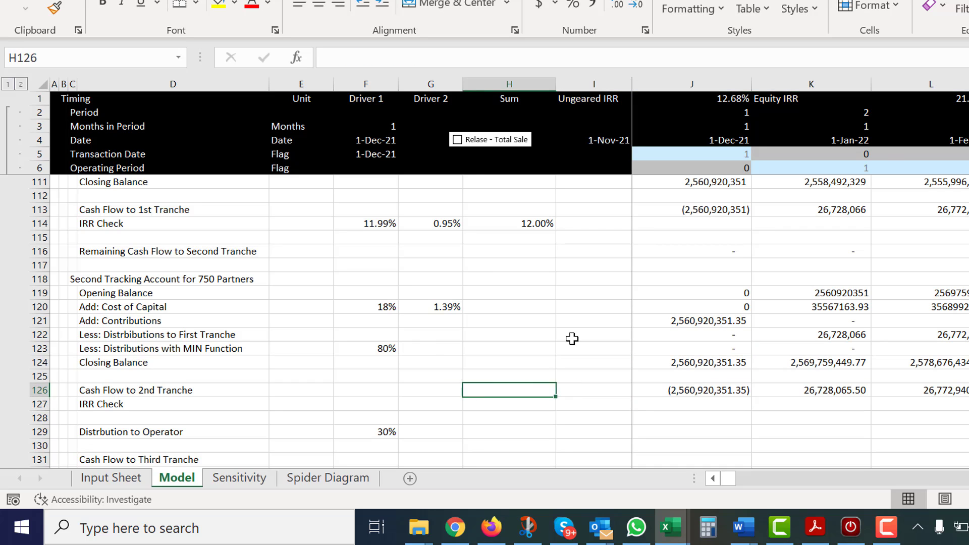
pyautogui.press('Down')
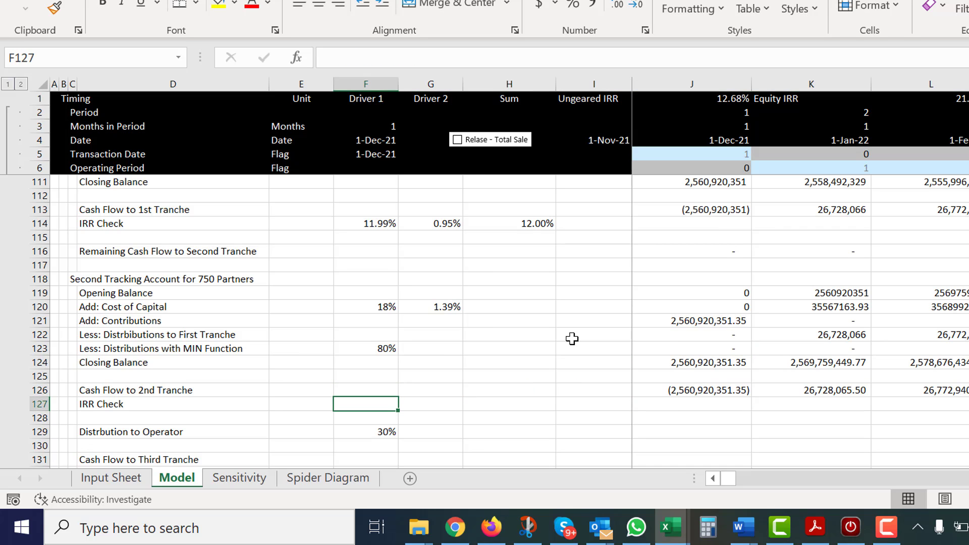
pyautogui.write('=irr(')
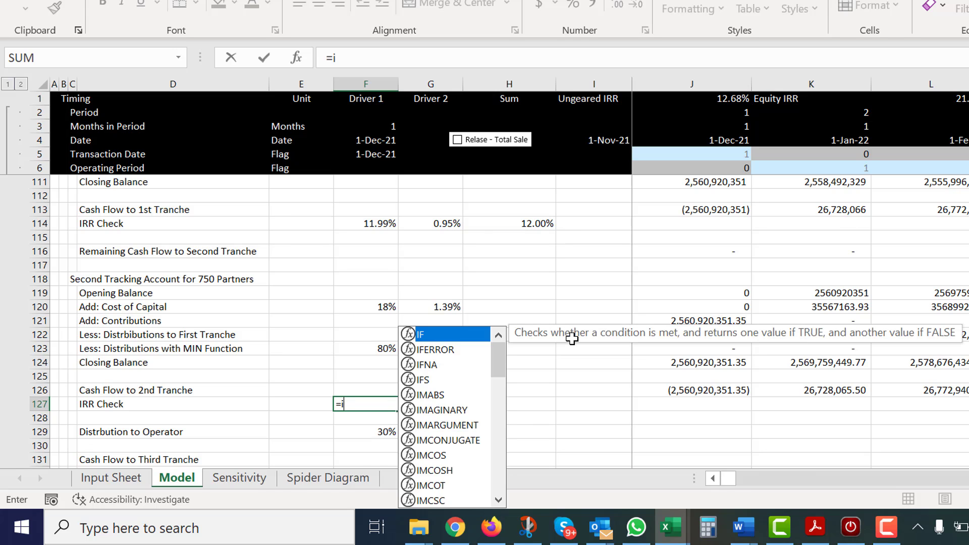
pyautogui.press('Up')
pyautogui.press('Right')
pyautogui.press('Right')
pyautogui.press('Right')
pyautogui.press('Right')
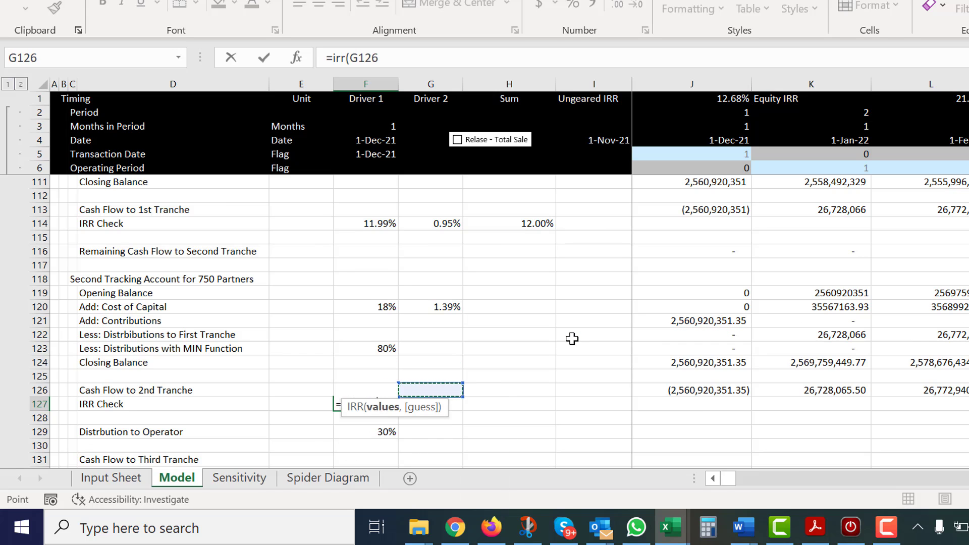
pyautogui.hotkey('ctrl', 'shift', 'Right')
pyautogui.hotkey('ctrl', 'Return')
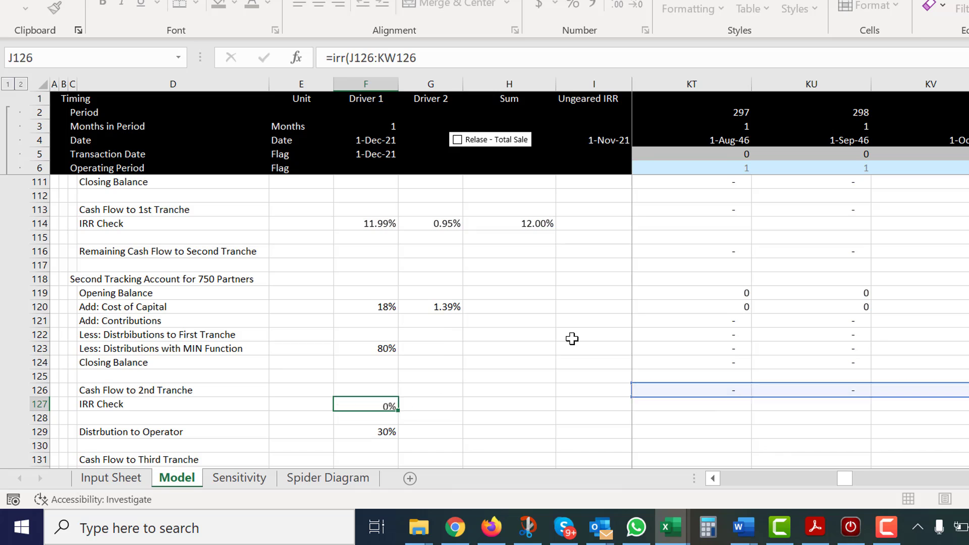
pyautogui.press('Left')
pyautogui.press('Right')
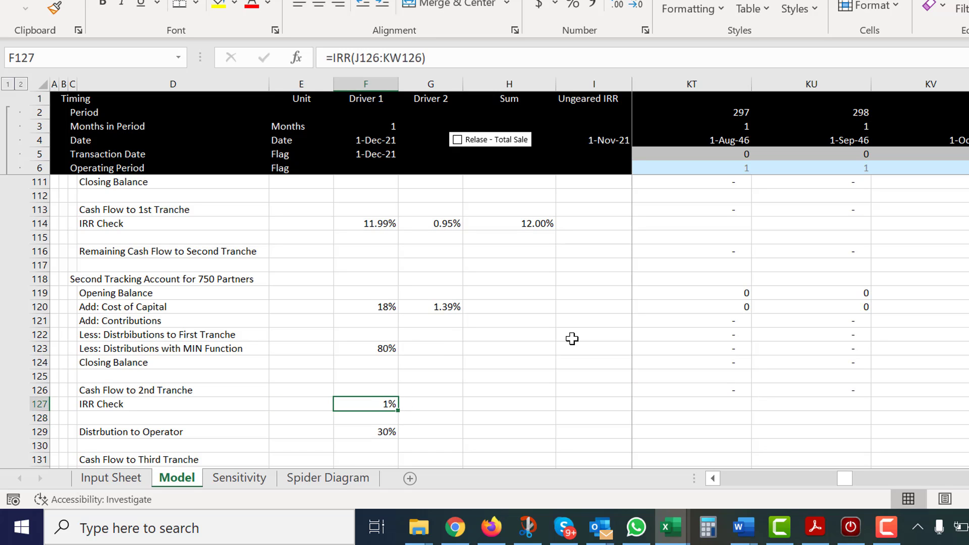
pyautogui.hotkey('alt', 'h')
pyautogui.press('0')
pyautogui.hotkey('alt', 'h')
pyautogui.press('0')
# - Annualize the second tranche's IRR check in G127 with =(1+F127)^(12/F3)-1, formatted as a percentage with two decimals
pyautogui.press('Right')
pyautogui.write('=')
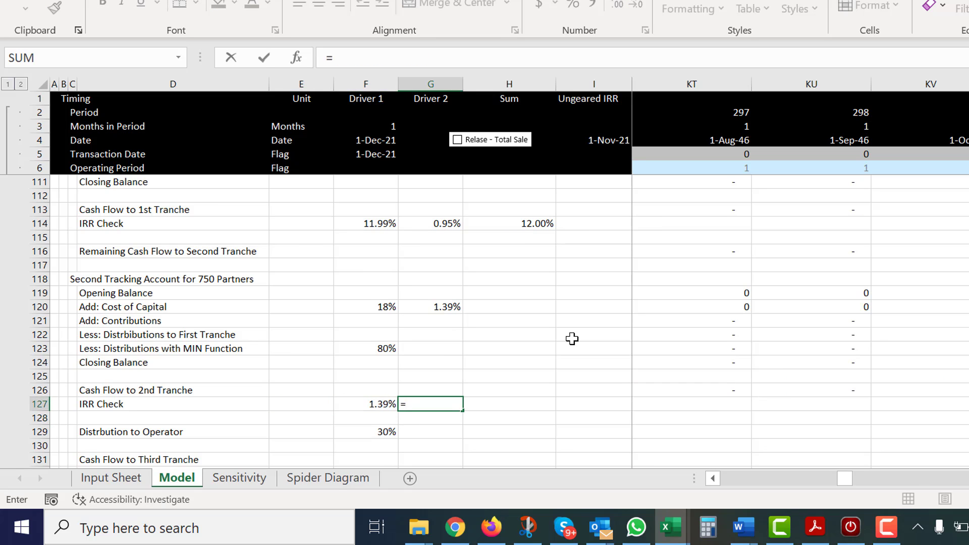
pyautogui.write('(1+')
pyautogui.press('Left')
pyautogui.write(')')
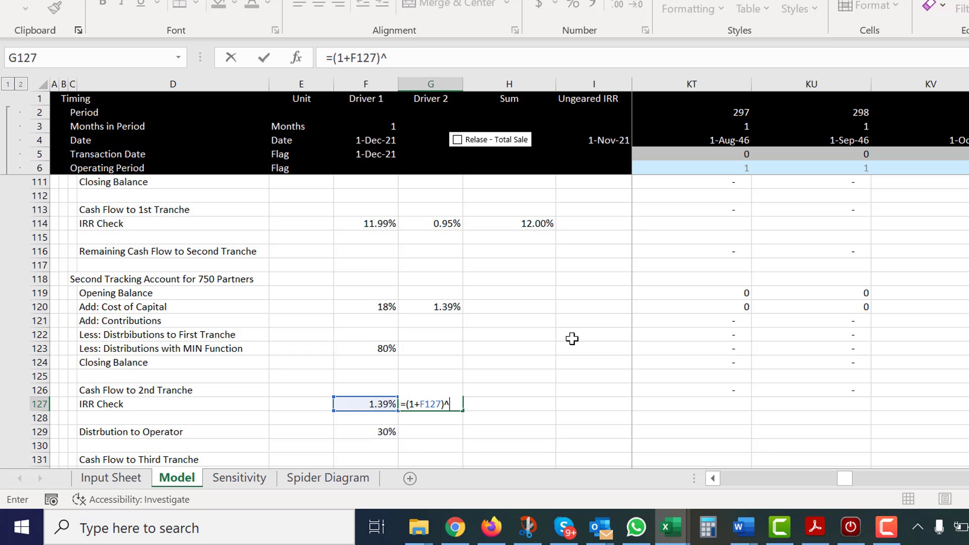
pyautogui.write('^12')
pyautogui.press('BackSpace')
pyautogui.press('BackSpace')
pyautogui.write('(12/')
pyautogui.click(369, 126)
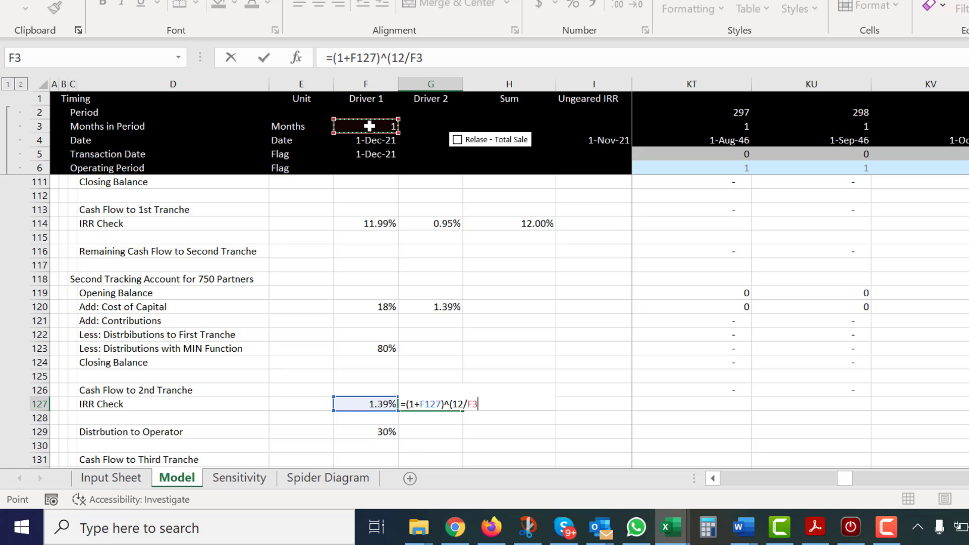
pyautogui.write(')-1')
pyautogui.press('Return')
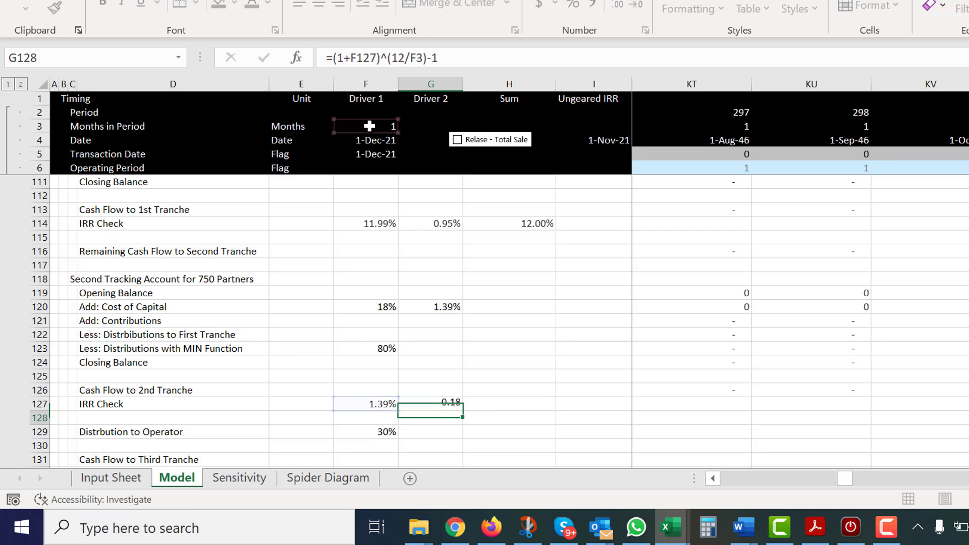
pyautogui.press('Up')
pyautogui.hotkey('ctrl', 'shift', '5')
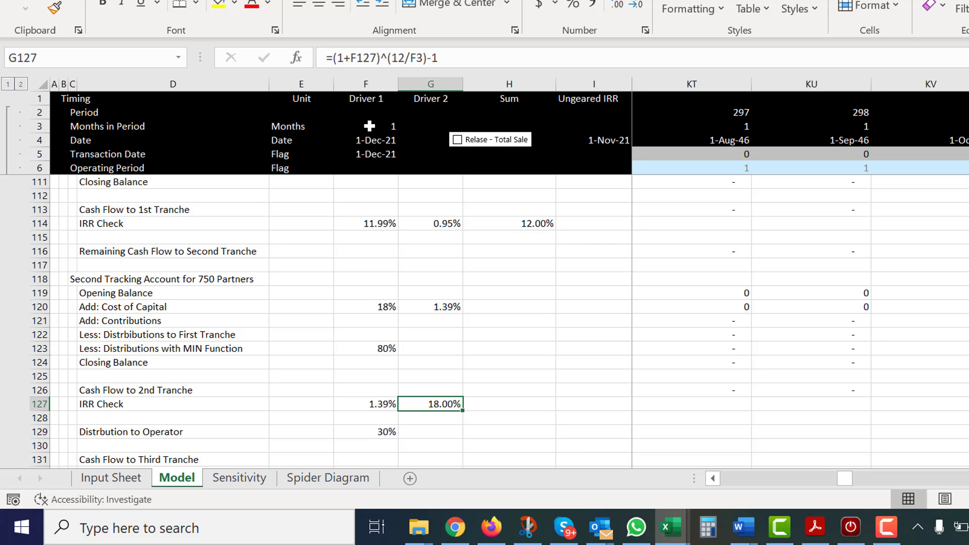
pyautogui.press('Right')
pyautogui.press('Right')
pyautogui.press('Right')
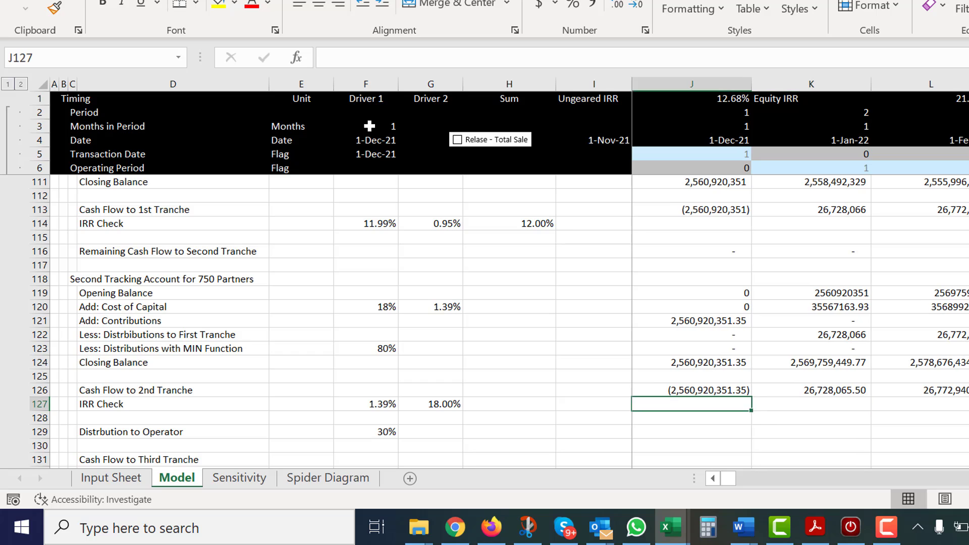
pyautogui.press('Left')
pyautogui.press('Left')
pyautogui.press('Left')
pyautogui.press('Down')
pyautogui.press('Down')
pyautogui.press('Down')
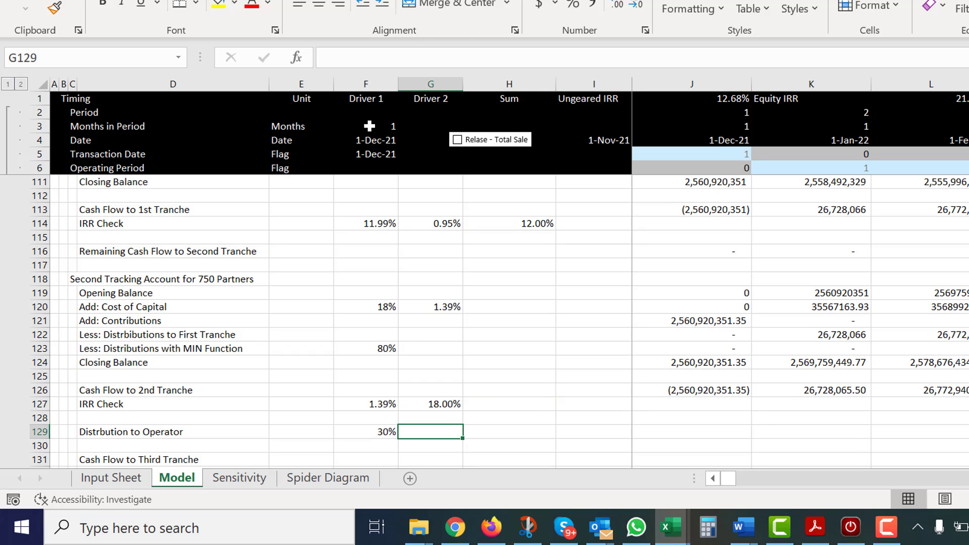
pyautogui.press('Up')
pyautogui.press('Right')
pyautogui.press('Right')
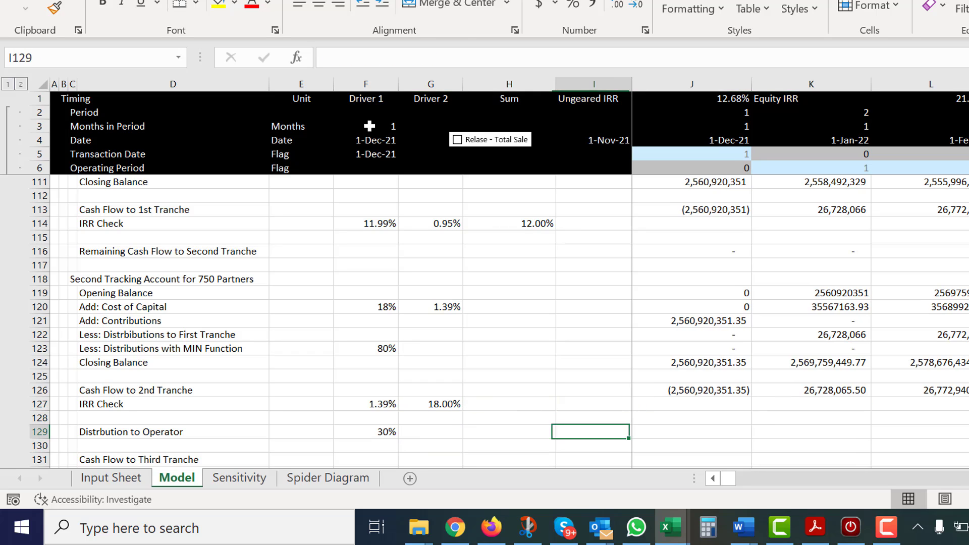
pyautogui.press('Right')
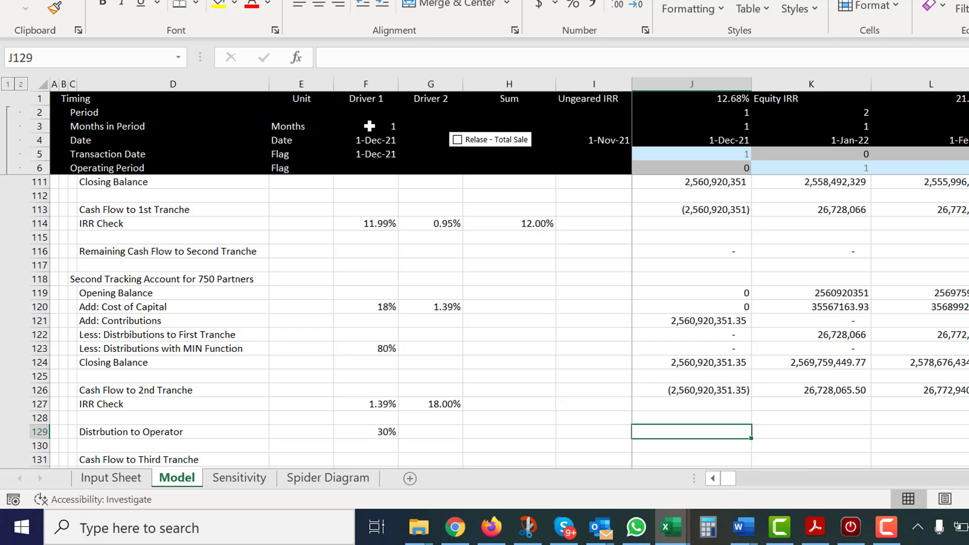
pyautogui.write('=')
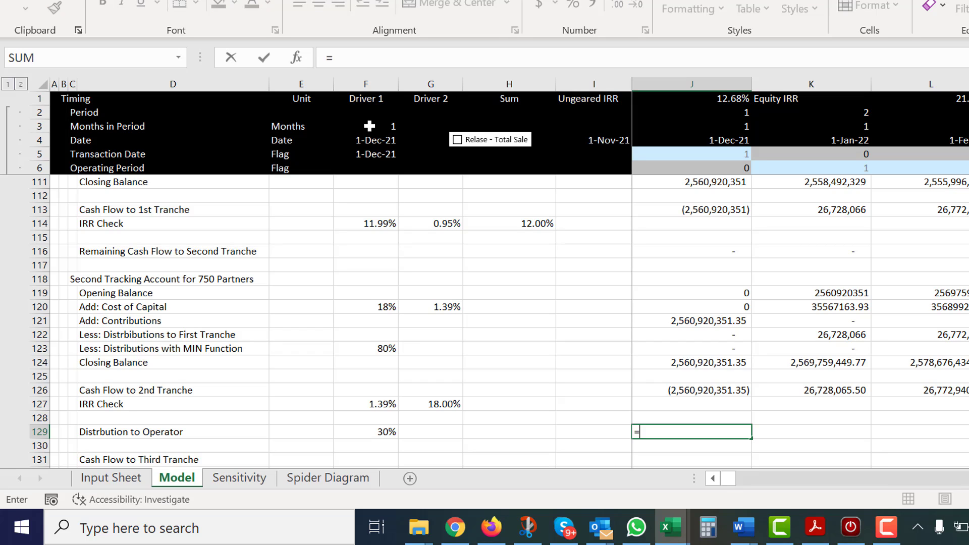
pyautogui.press('Escape')
# - Reword the operator distribution label in D129 as "Distrbution of 2nd Tranche to Operator"
pyautogui.press('Left')
pyautogui.press('Left')
pyautogui.press('Left')
pyautogui.press('Left')
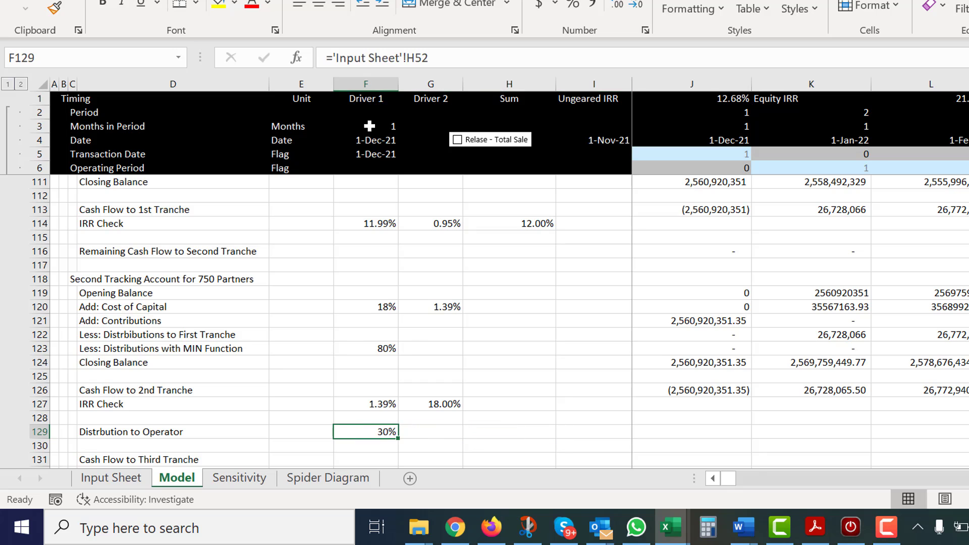
pyautogui.press('Left')
pyautogui.press('Left')
pyautogui.press('Left')
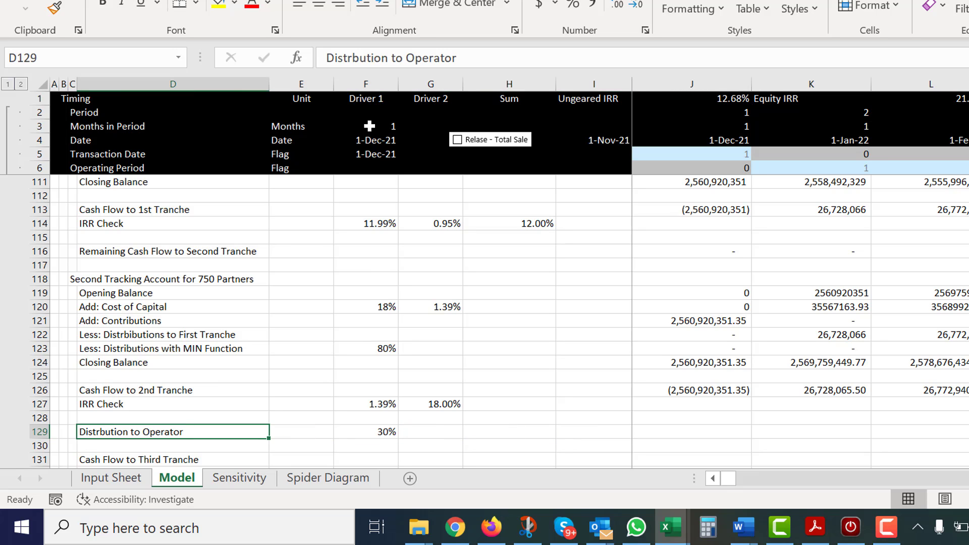
pyautogui.press('Down')
pyautogui.press('Down')
pyautogui.press('Down')
pyautogui.press('Up')
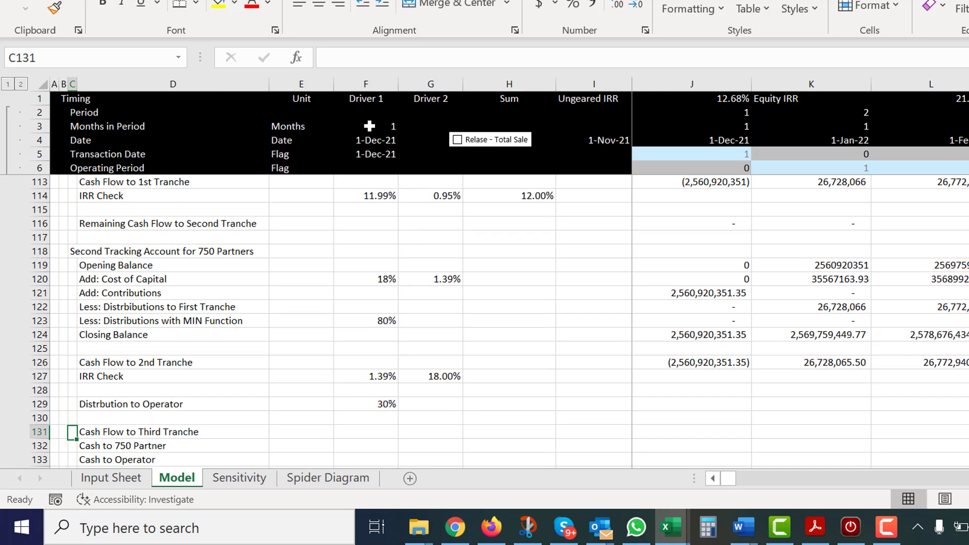
pyautogui.press('Up')
pyautogui.press('Up')
pyautogui.press('Right')
pyautogui.press('F2')
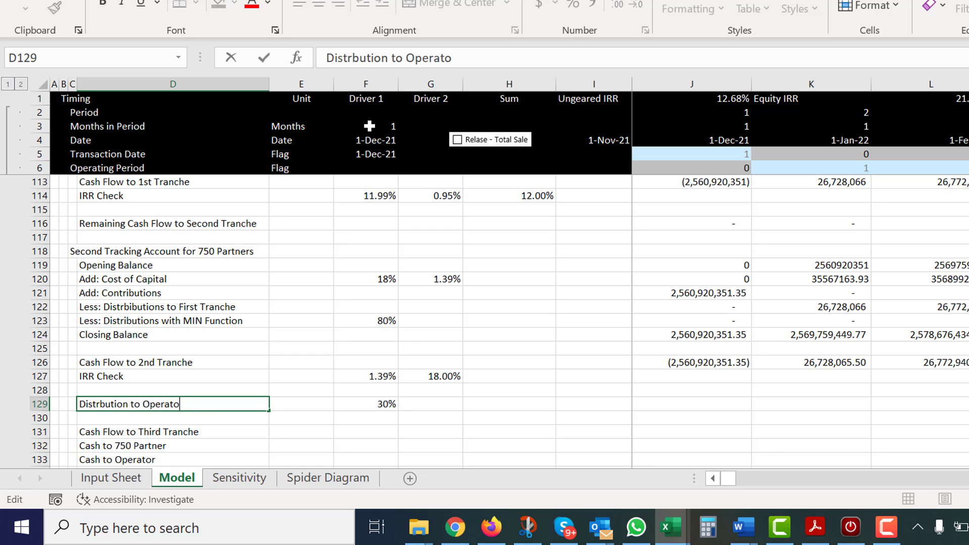
pyautogui.press('BackSpace')
pyautogui.press('BackSpace')
pyautogui.press('BackSpace')
pyautogui.press('BackSpace')
pyautogui.press('BackSpace')
pyautogui.press('BackSpace')
pyautogui.press('BackSpace')
pyautogui.press('BackSpace')
pyautogui.press('BackSpace')
pyautogui.press('BackSpace')
pyautogui.press('BackSpace')
pyautogui.write('f')
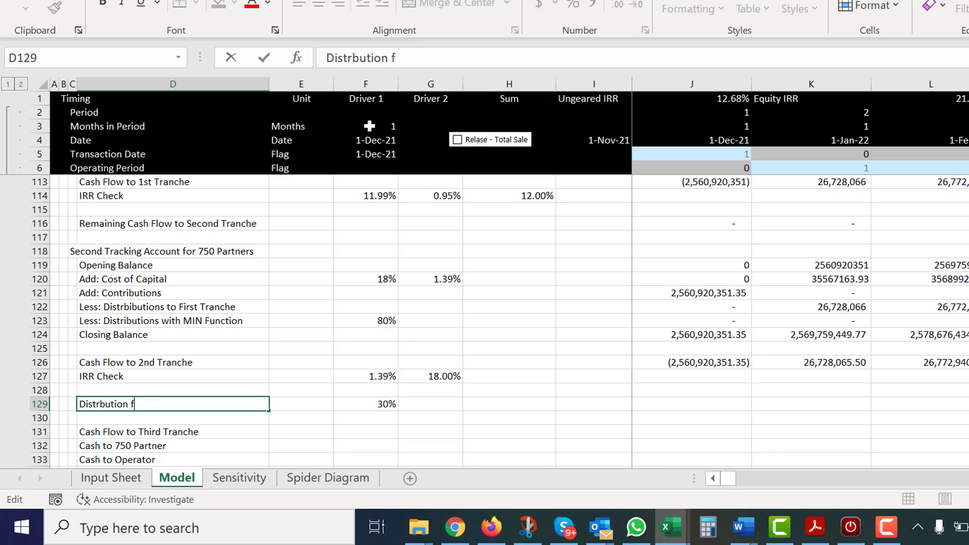
pyautogui.press('BackSpace')
pyautogui.write('of')
pyautogui.write('nd Tranch')
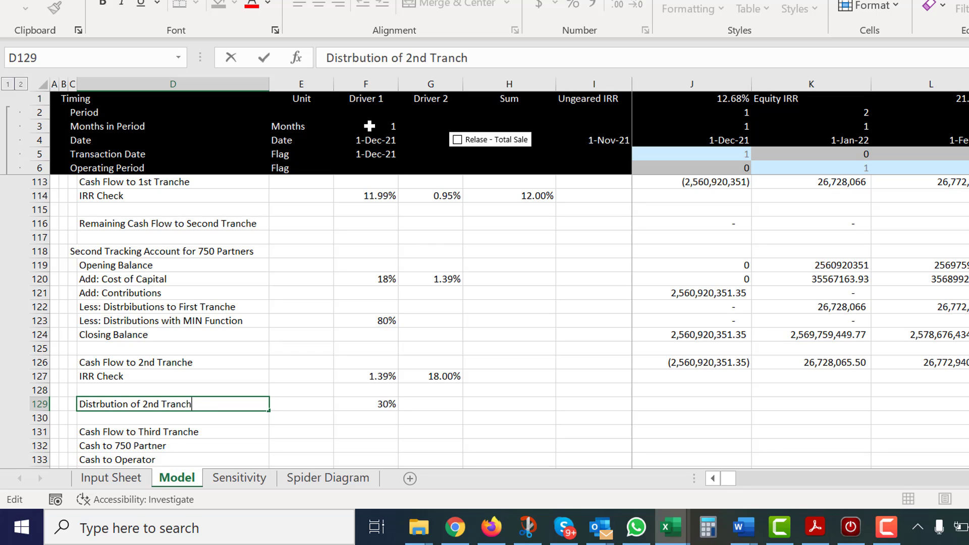
pyautogui.write('e to Operator')
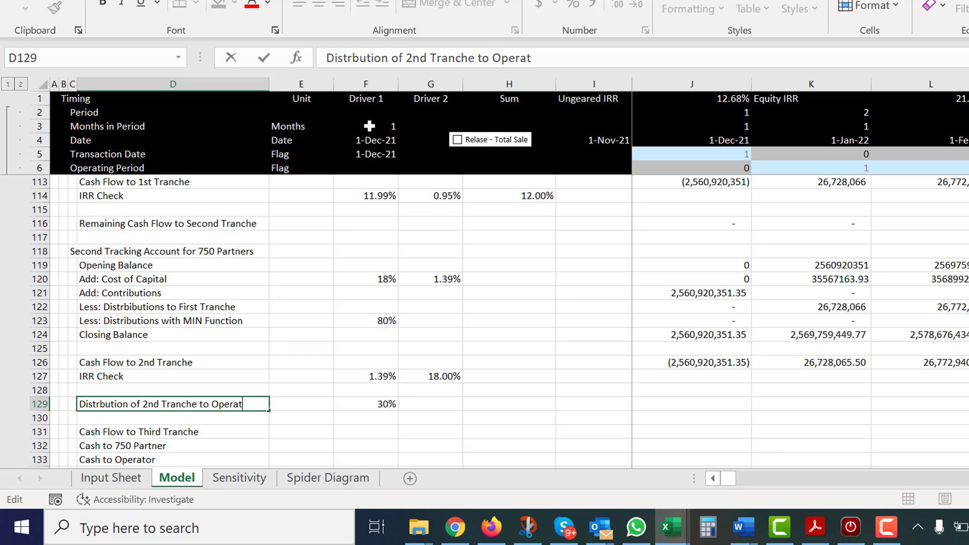
pyautogui.press('Return')
# - Link the operator's second-tranche share in F129 to the 12% hurdle's Operator percentage with ='Input Sheet'!G52
pyautogui.press('Up')
pyautogui.press('Right')
pyautogui.press('Right')
pyautogui.press('Right')
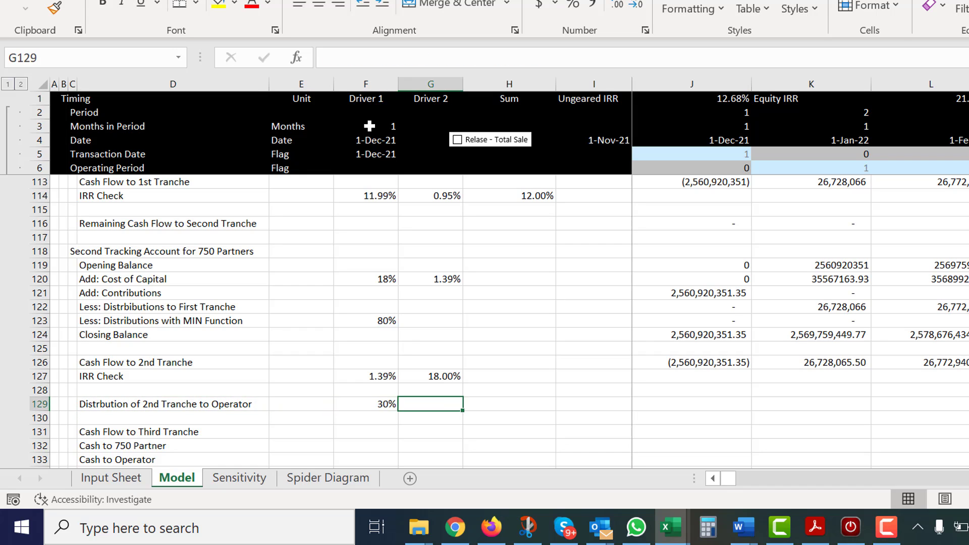
pyautogui.press('Left')
pyautogui.write('=')
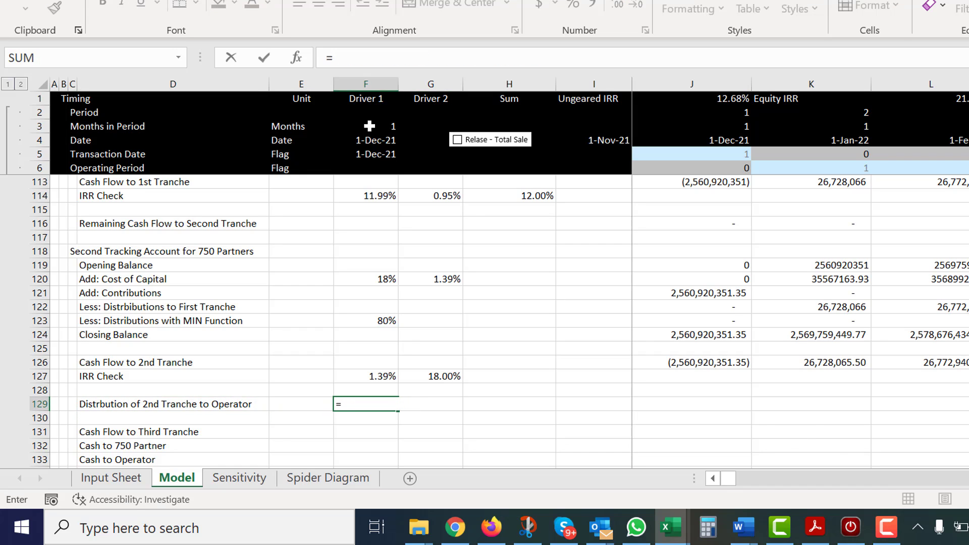
pyautogui.hotkey('ctrl', 'pageup')
pyautogui.press('pagedown')
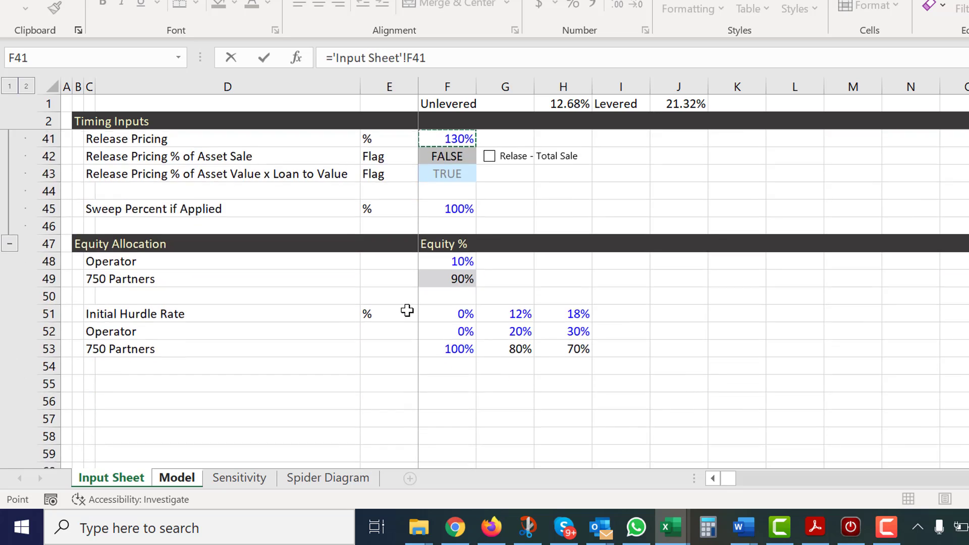
pyautogui.press('pagedown')
pyautogui.press('pageup')
pyautogui.click(506, 326)
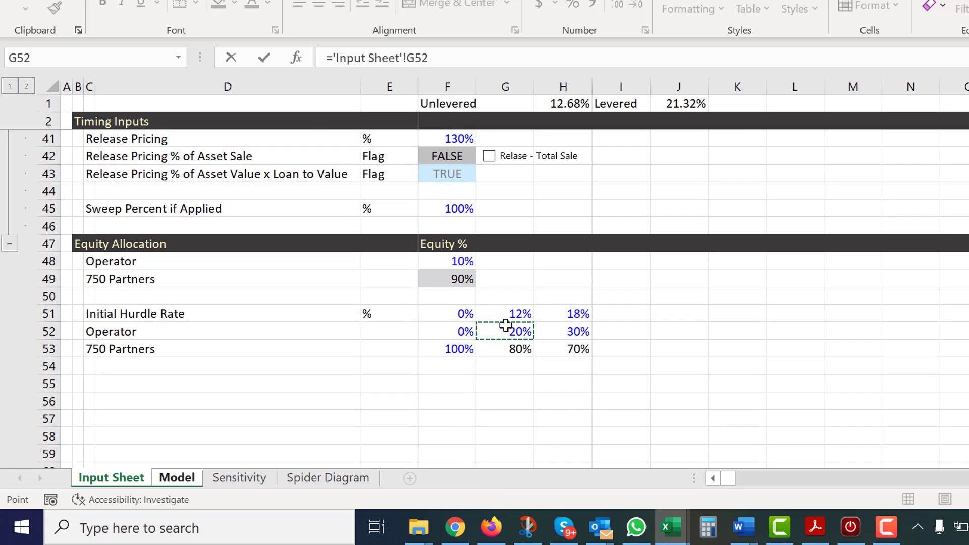
pyautogui.press('Return')
pyautogui.press('Up')
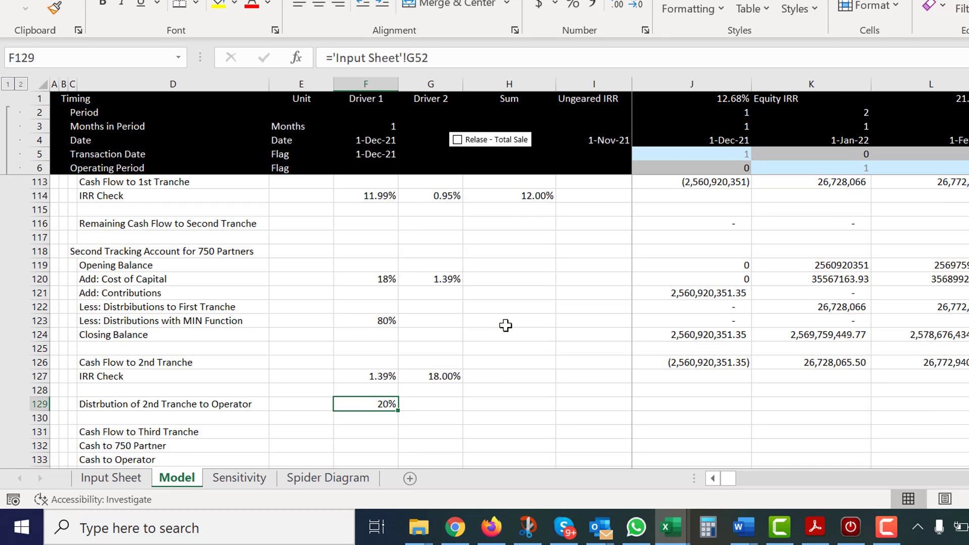
pyautogui.press('Right')
pyautogui.press('Right')
pyautogui.press('Right')
pyautogui.press('Right')
pyautogui.write('=')
pyautogui.press('Left')
pyautogui.press('Left')
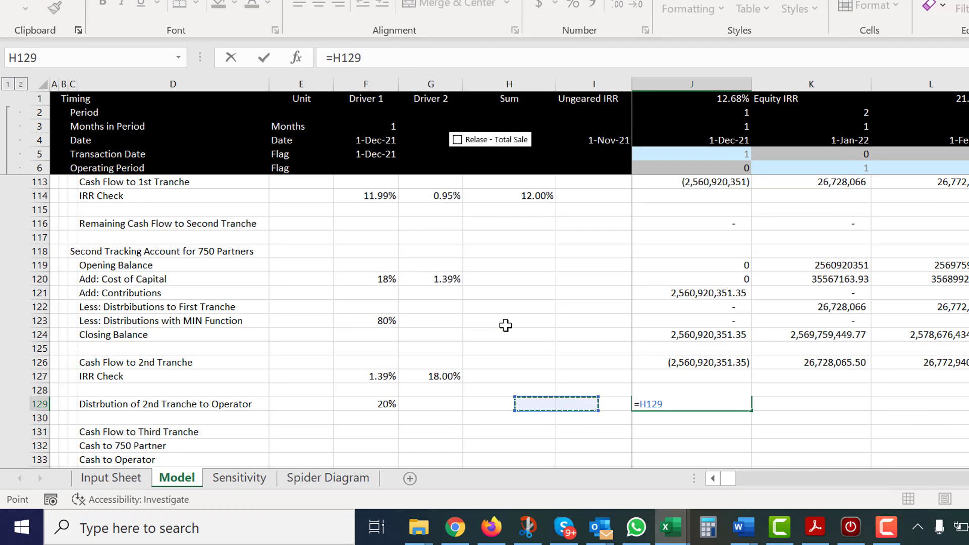
pyautogui.press('Left')
pyautogui.press('Left')
pyautogui.press('F4')
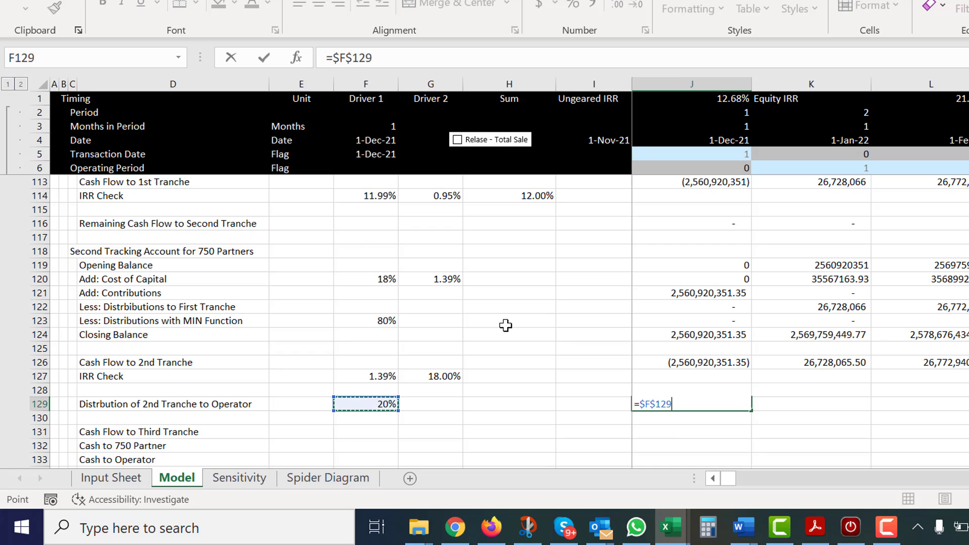
pyautogui.write('*')
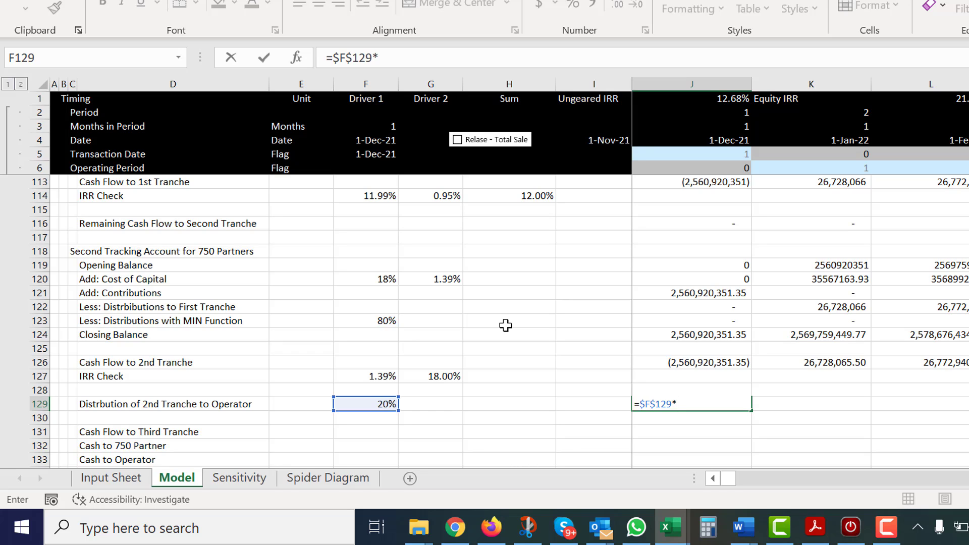
pyautogui.press('Escape')
# - Reword the label in D126 as "Cash Flow to 2nd Tranche for 750 Partners" and clear the IRR Check label in D127
pyautogui.press('Up')
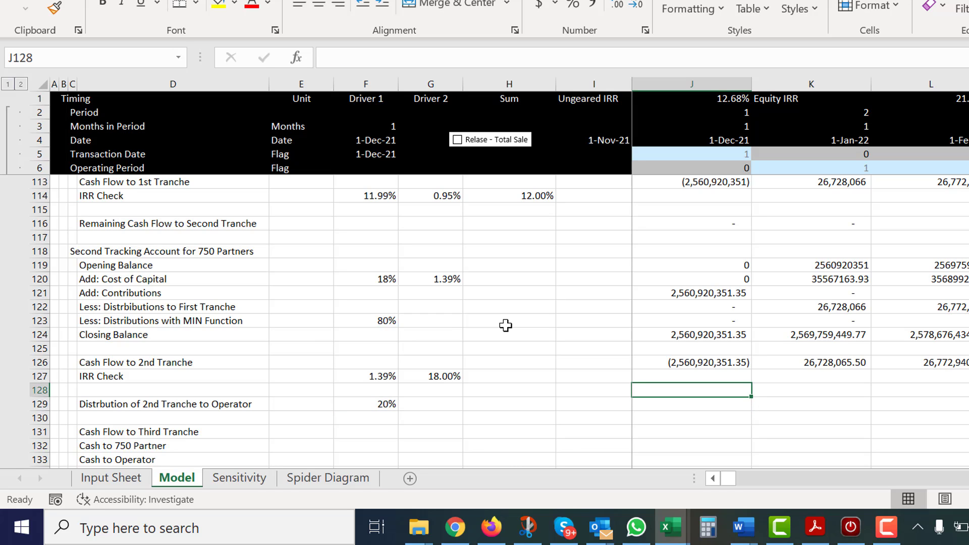
pyautogui.press('Down')
pyautogui.press('Left')
pyautogui.press('Left')
pyautogui.press('Left')
pyautogui.press('Left')
pyautogui.press('Left')
pyautogui.press('Left')
pyautogui.press('Left')
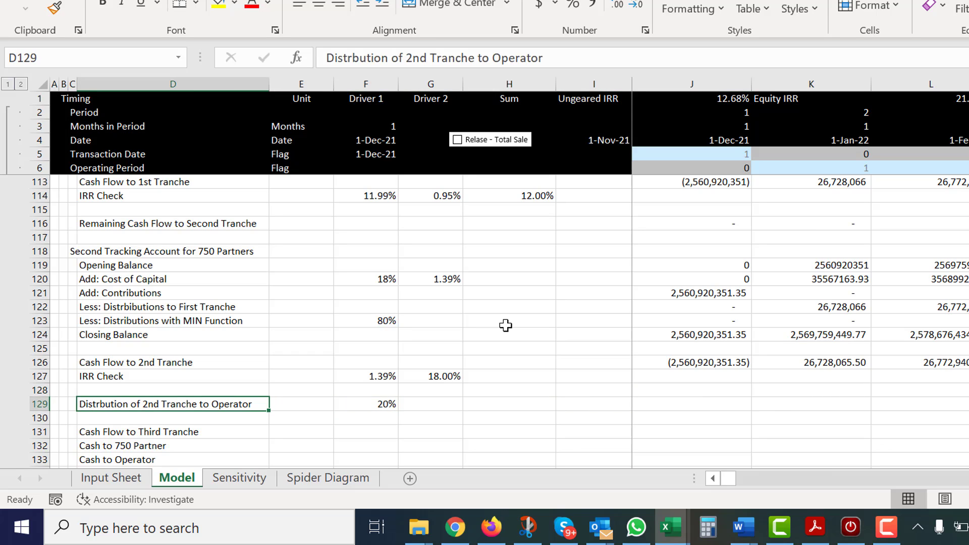
pyautogui.press('Up')
pyautogui.press('Up')
pyautogui.press('Up')
pyautogui.press('Right')
pyautogui.press('Right')
pyautogui.press('Right')
pyautogui.press('Right')
pyautogui.press('Right')
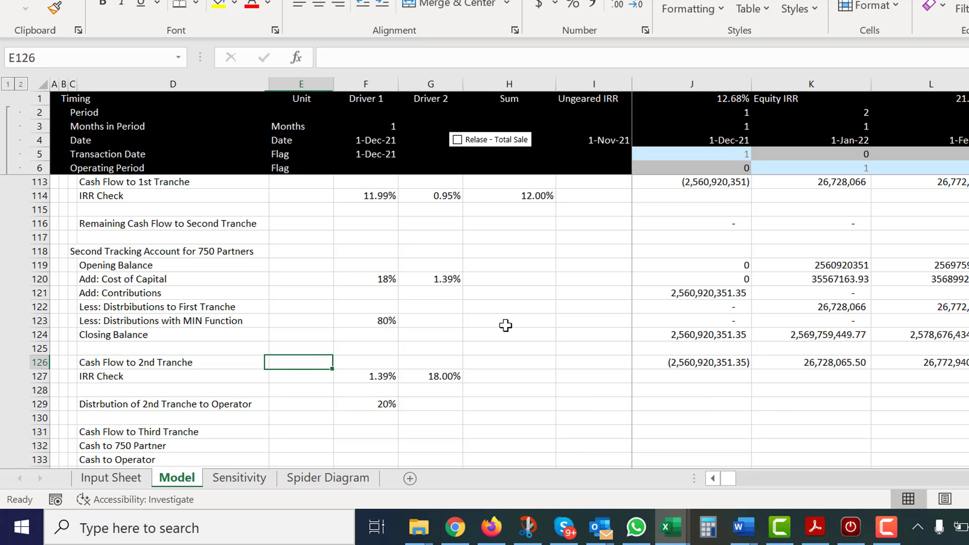
pyautogui.press('Left')
pyautogui.press('Left')
pyautogui.press('Left')
pyautogui.press('Left')
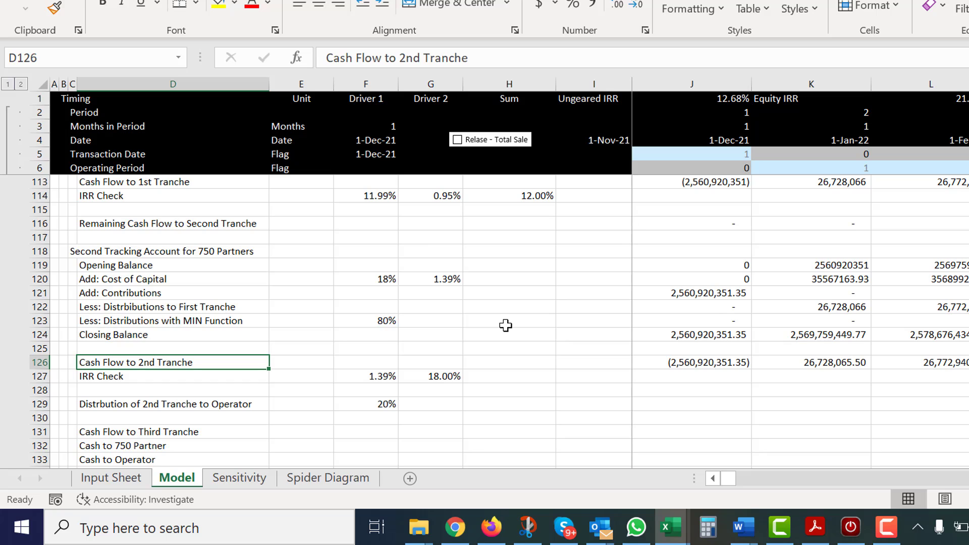
pyautogui.press('F2')
pyautogui.write('for')
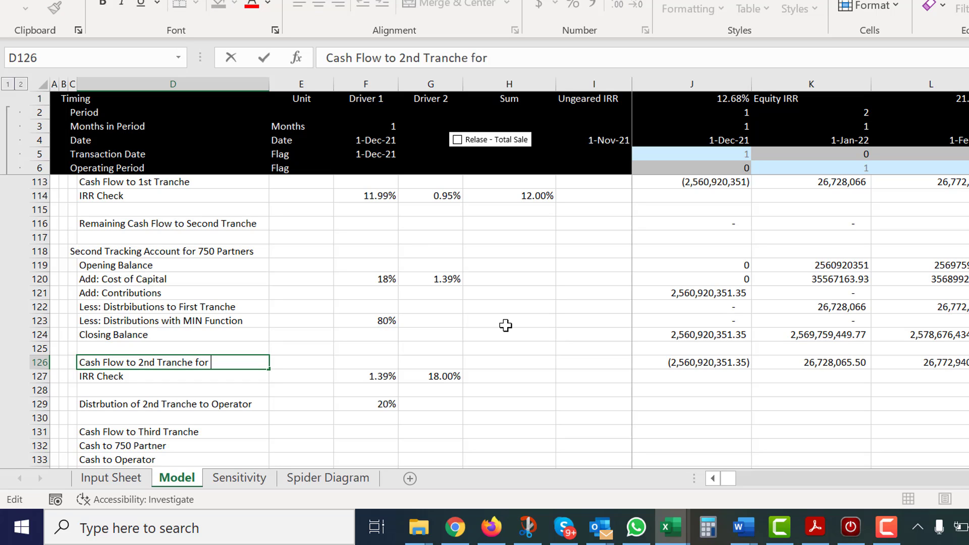
pyautogui.write(' 750 Partneres')
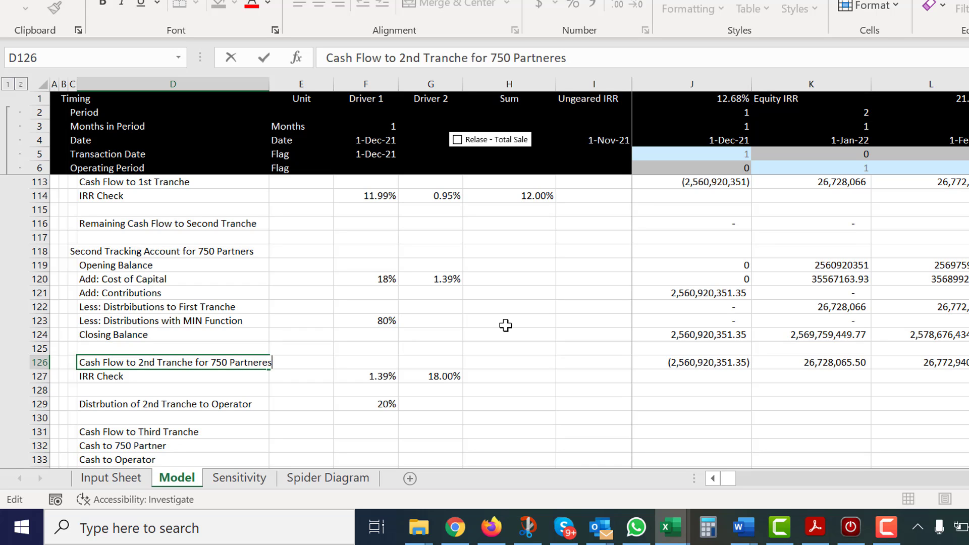
pyautogui.press('Return')
pyautogui.press('Delete')
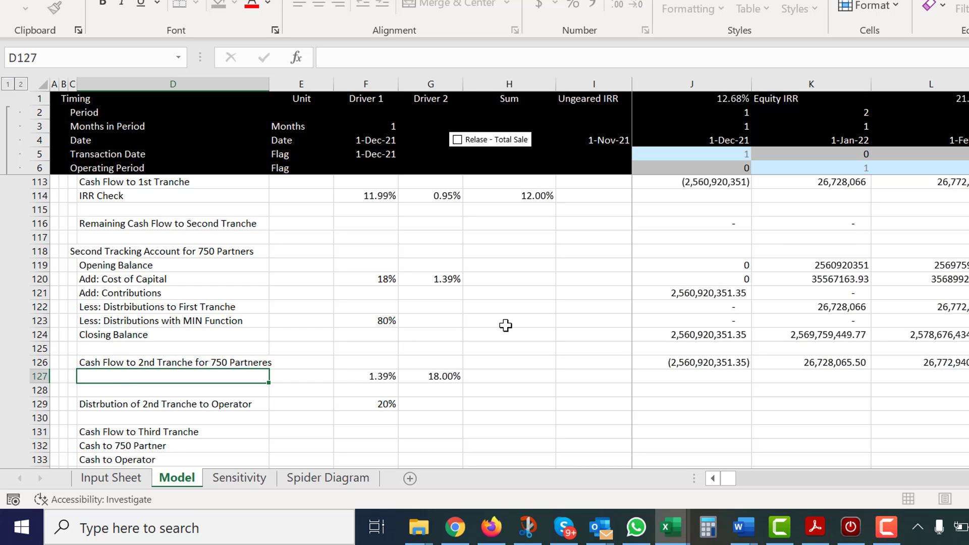
pyautogui.press('Up')
pyautogui.press('F2')
pyautogui.press('BackSpace')
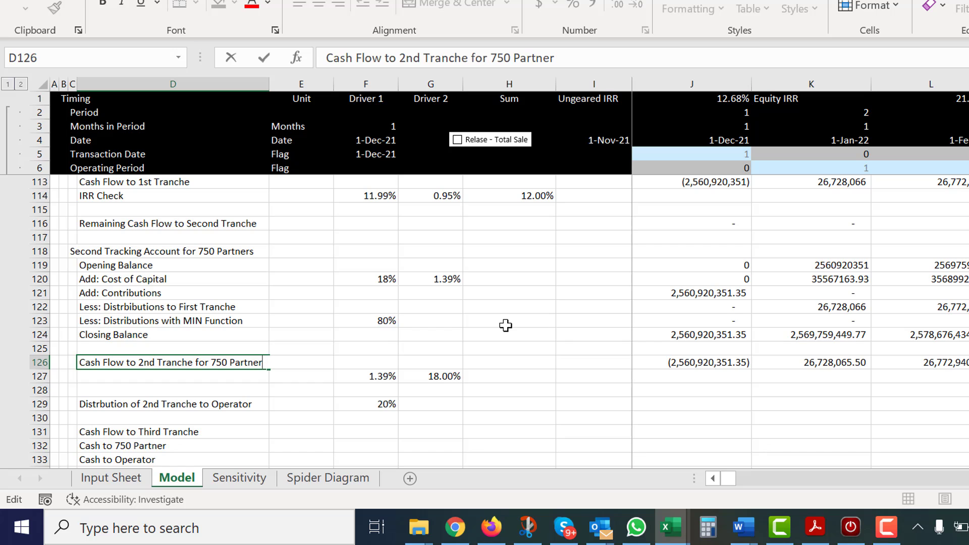
pyautogui.press('Return')
# - Insert two blank rows above the operator distribution row, at row 129
pyautogui.press('Down')
pyautogui.press('Down')
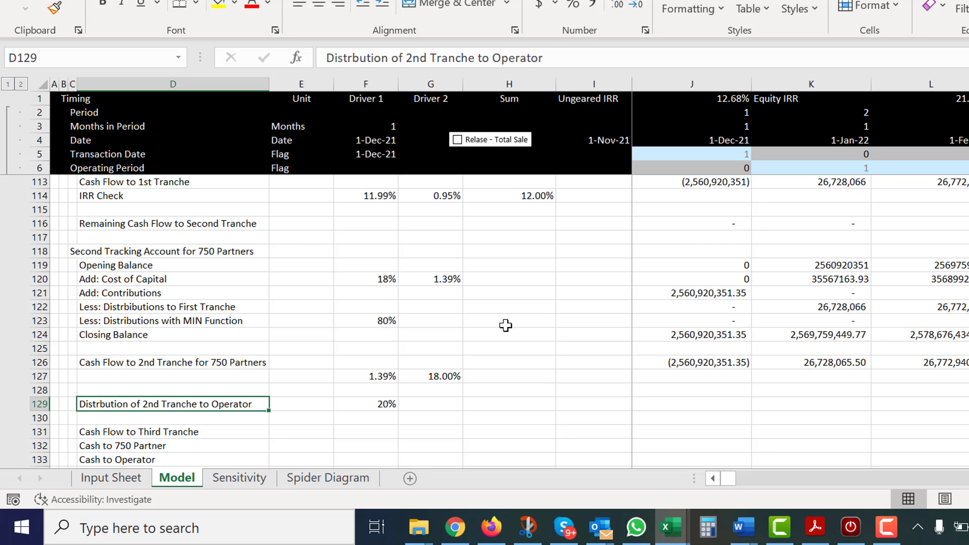
pyautogui.hotkey('shift', 'space')
pyautogui.hotkey('ctrl', 'shift', '=')
pyautogui.hotkey('ctrl', 'shift', '=')
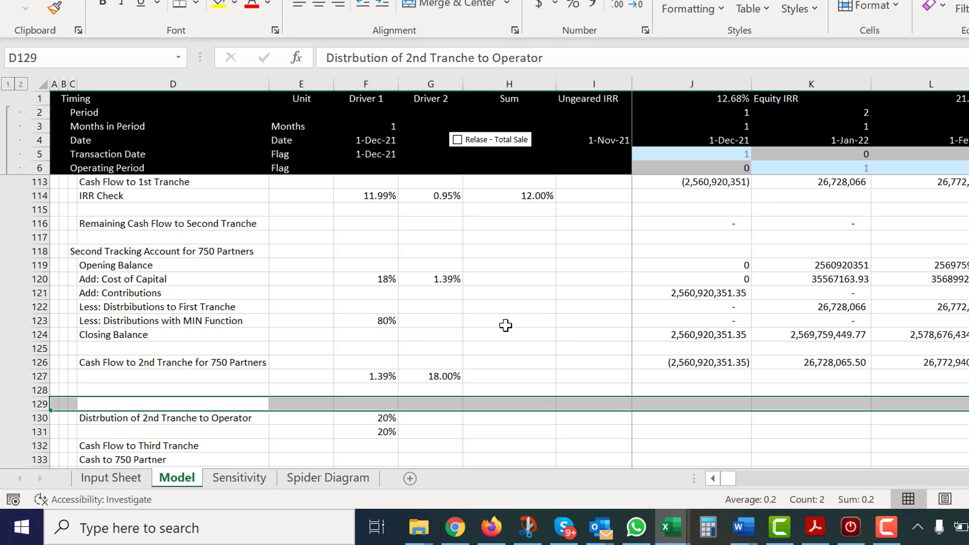
pyautogui.press('Left')
pyautogui.press('Right')
# - Label D130, directly above the operator distribution row, "Total Cash Flow to 2nd Tranche"
pyautogui.press('Down')
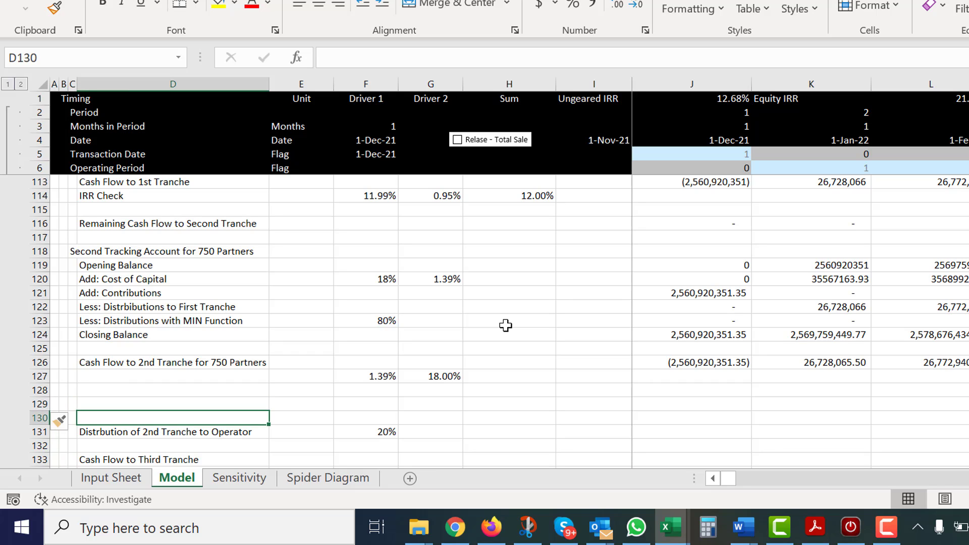
pyautogui.write('Total Cash')
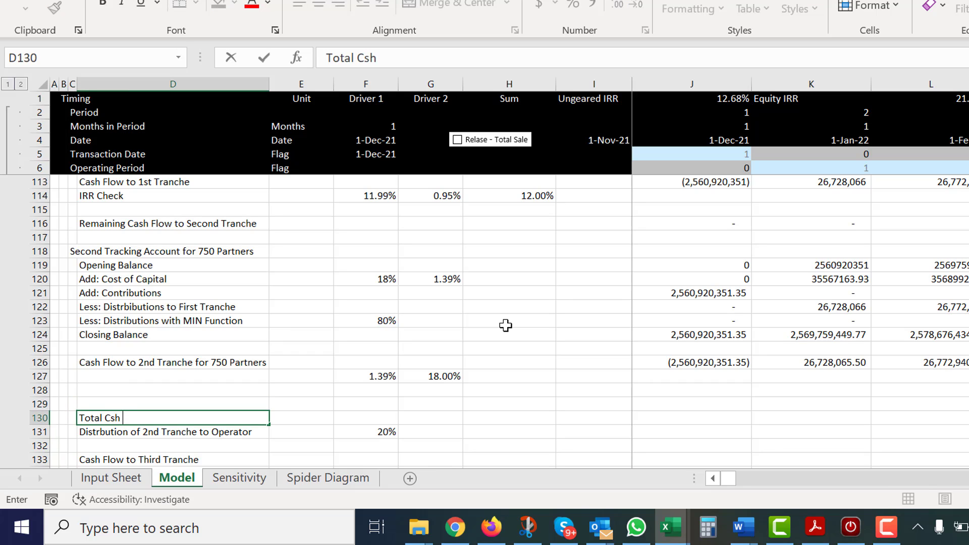
pyautogui.press('BackSpace')
pyautogui.press('BackSpace')
pyautogui.press('BackSpace')
pyautogui.write('ash Flow to ')
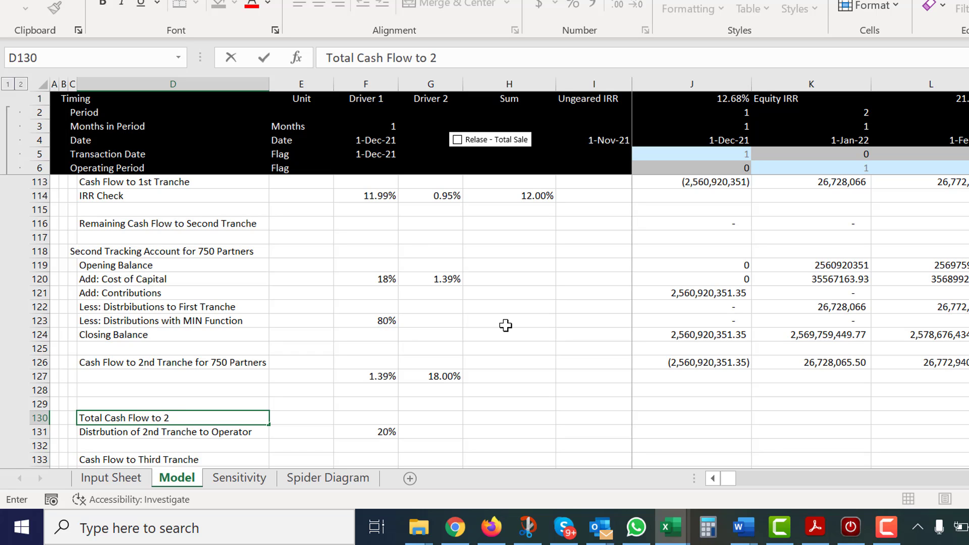
pyautogui.write('2nd Tranche')
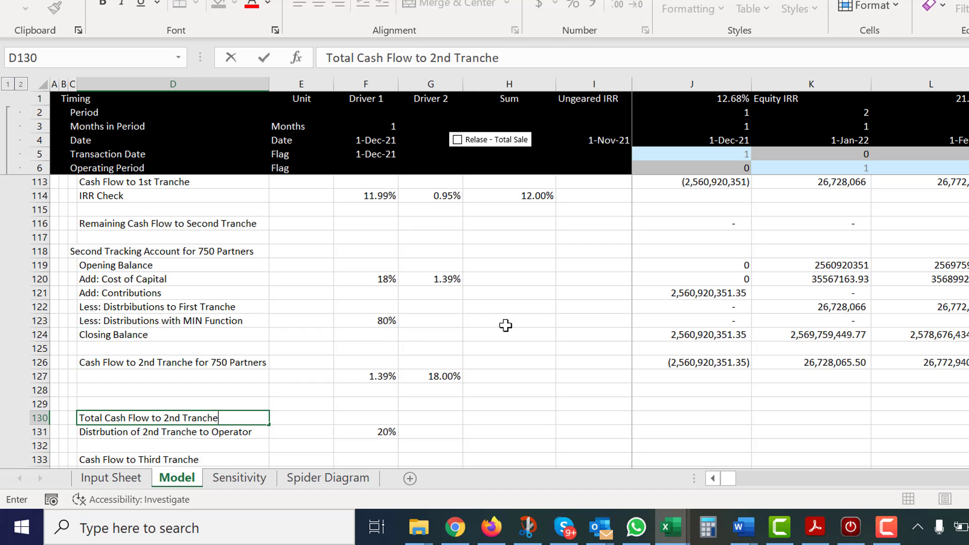
pyautogui.hotkey('ctrl', 'Return')
# - Delete the extra blank row 129 above the Total Cash Flow to 2nd Tranche row
pyautogui.press('Up')
pyautogui.hotkey('shift', 'space')
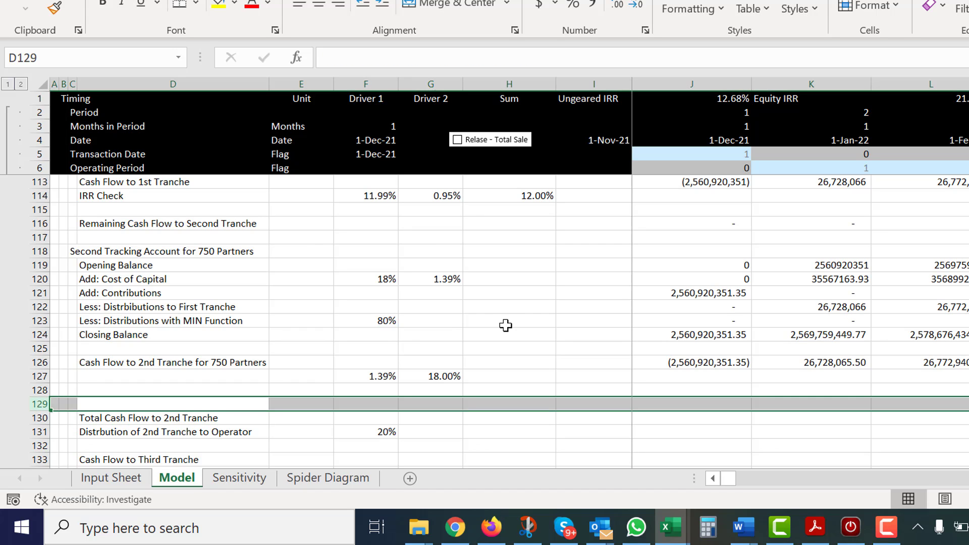
pyautogui.hotkey('ctrl', '-')
# - Link the Total Cash Flow to 2nd Tranche driver in F129 to the 750 Partners' distribution share with =F123
pyautogui.press('Right')
pyautogui.press('Right')
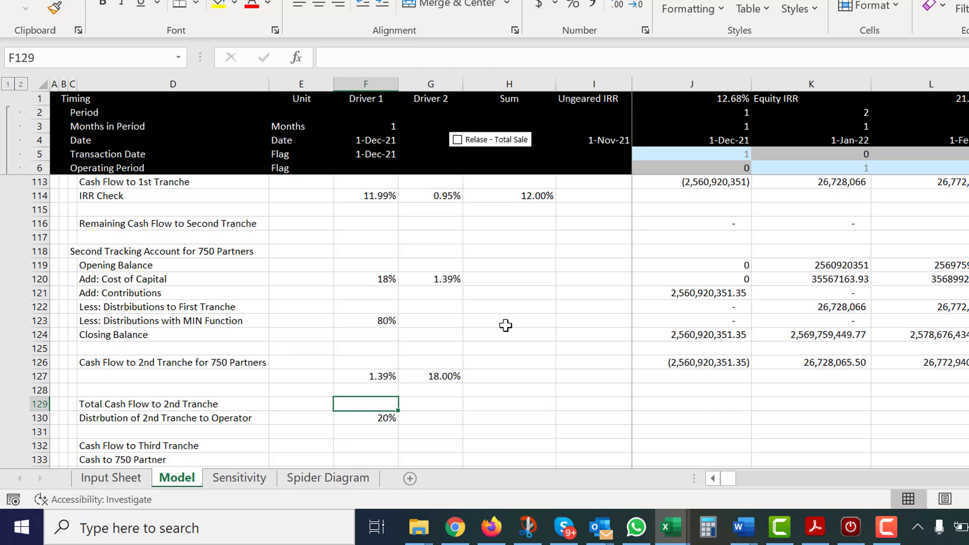
pyautogui.write('=')
pyautogui.press('Up')
pyautogui.press('Up')
pyautogui.press('Up')
pyautogui.press('Up')
pyautogui.press('Up')
pyautogui.press('Up')
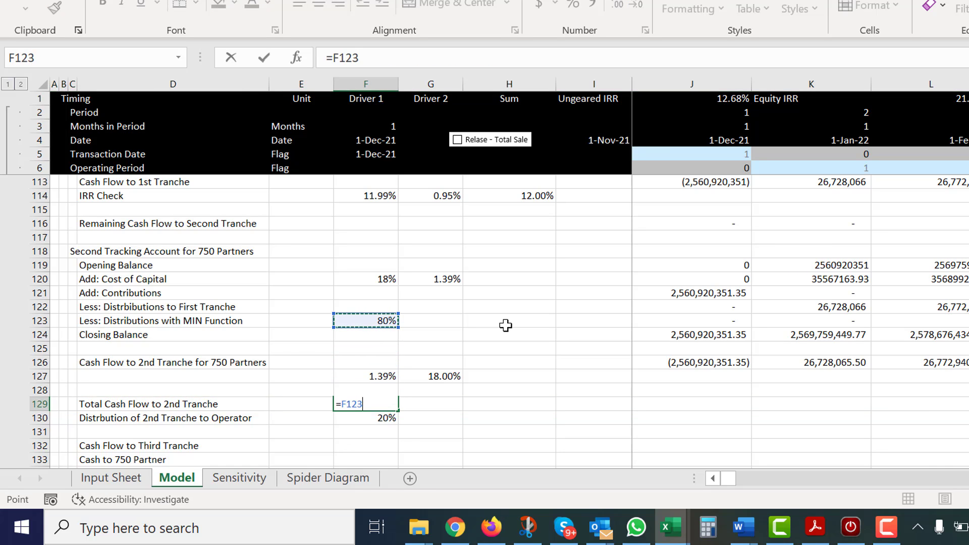
pyautogui.hotkey('ctrl', 'Return')
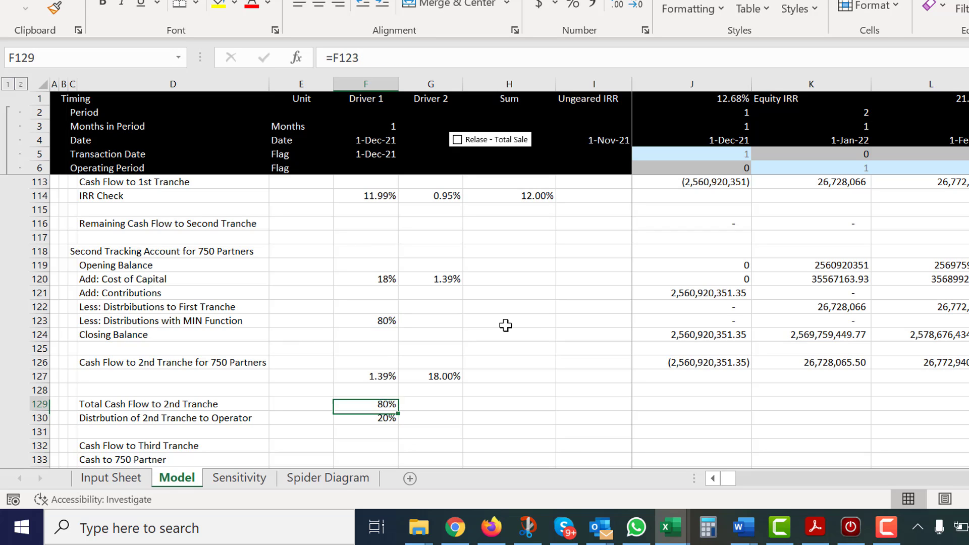
# - Calculate the Total Cash Flow to 2nd Tranche in J129 with =J123/$F$129 and fill it across row 129 to the end of the timeline
pyautogui.press('Right')
pyautogui.press('Right')
pyautogui.press('Right')
pyautogui.press('Right')
pyautogui.write('=')
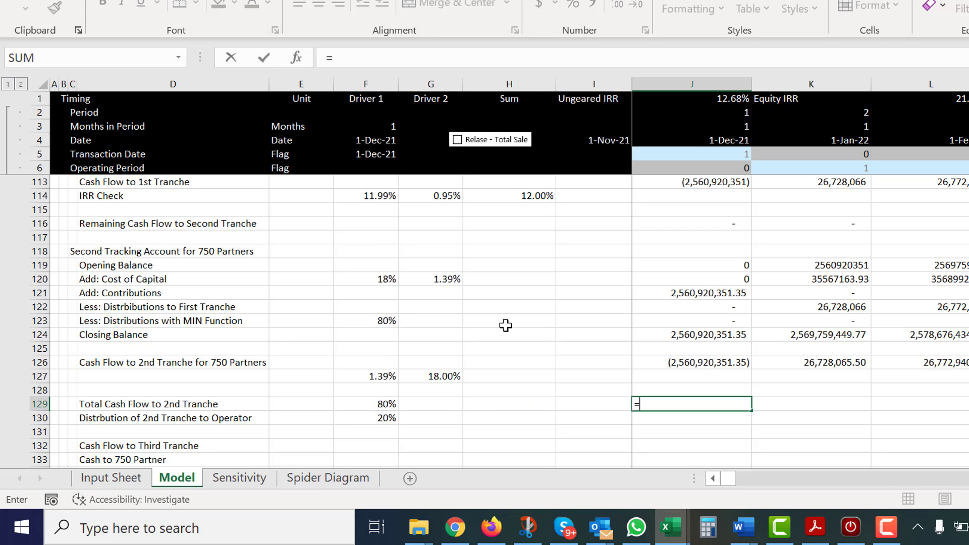
pyautogui.press('Up')
pyautogui.press('Up')
pyautogui.press('Up')
pyautogui.press('Up')
pyautogui.press('Up')
pyautogui.press('Up')
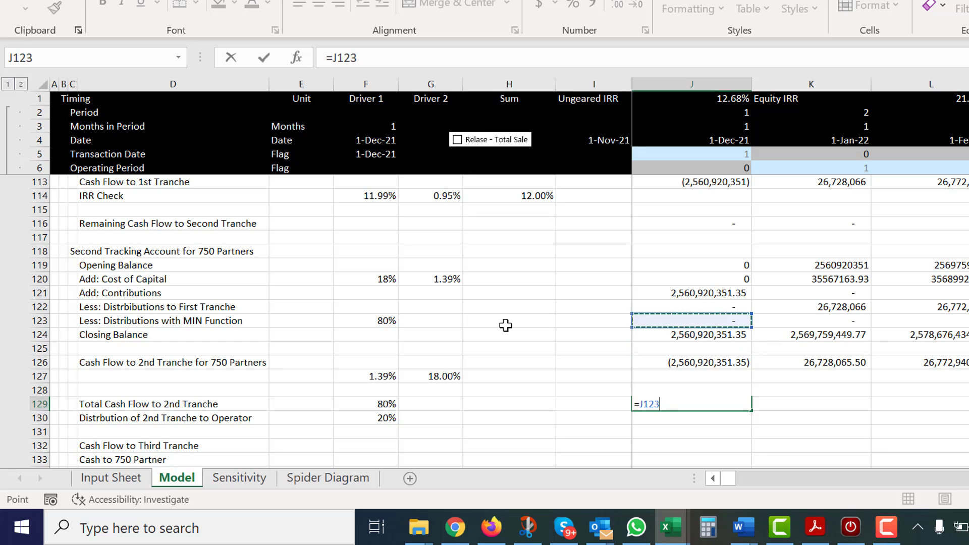
pyautogui.press('Left')
pyautogui.press('Left')
pyautogui.press('Left')
pyautogui.press('Left')
pyautogui.press('Left')
pyautogui.press('Left')
pyautogui.press('Right')
pyautogui.press('Right')
pyautogui.press('Right')
pyautogui.press('Right')
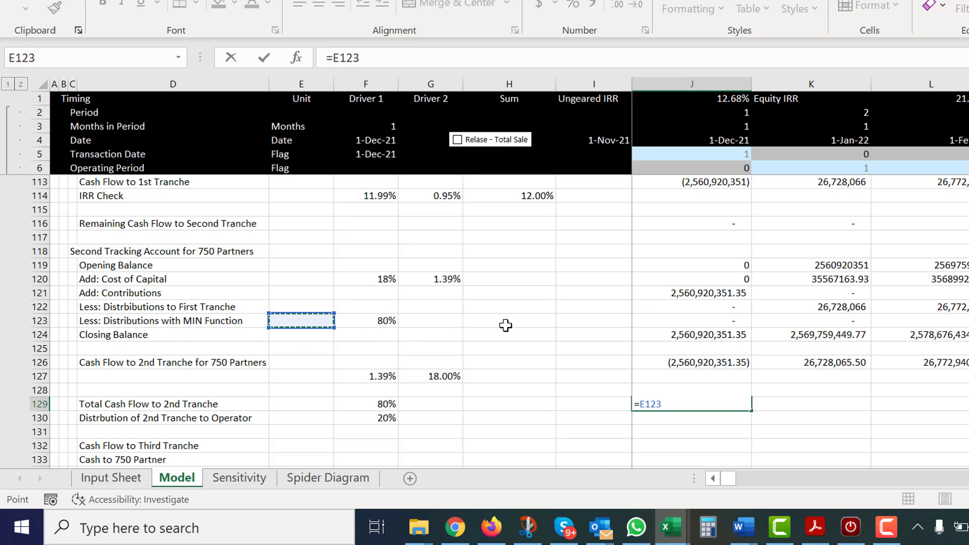
pyautogui.press('Right')
pyautogui.press('Right')
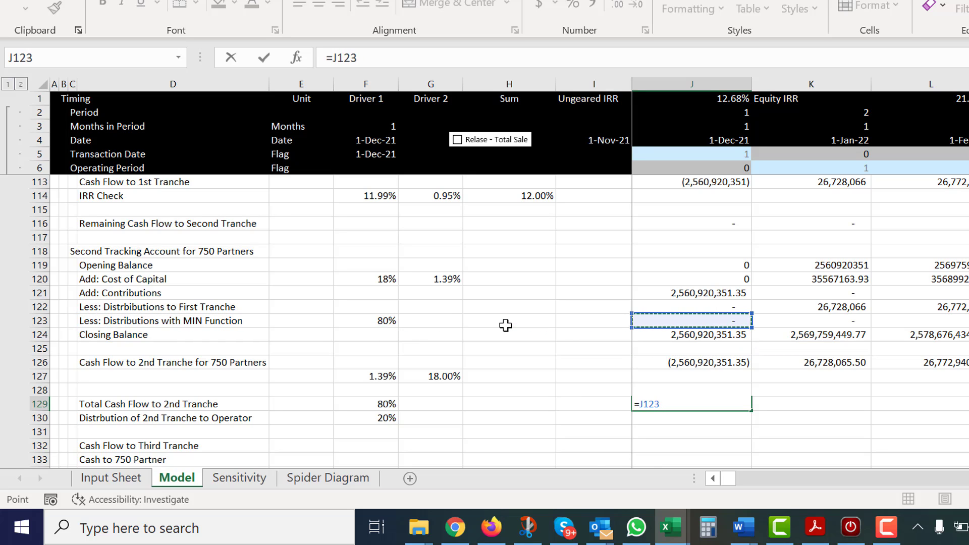
pyautogui.write('/')
pyautogui.press('Left')
pyautogui.press('Left')
pyautogui.press('Left')
pyautogui.press('Left')
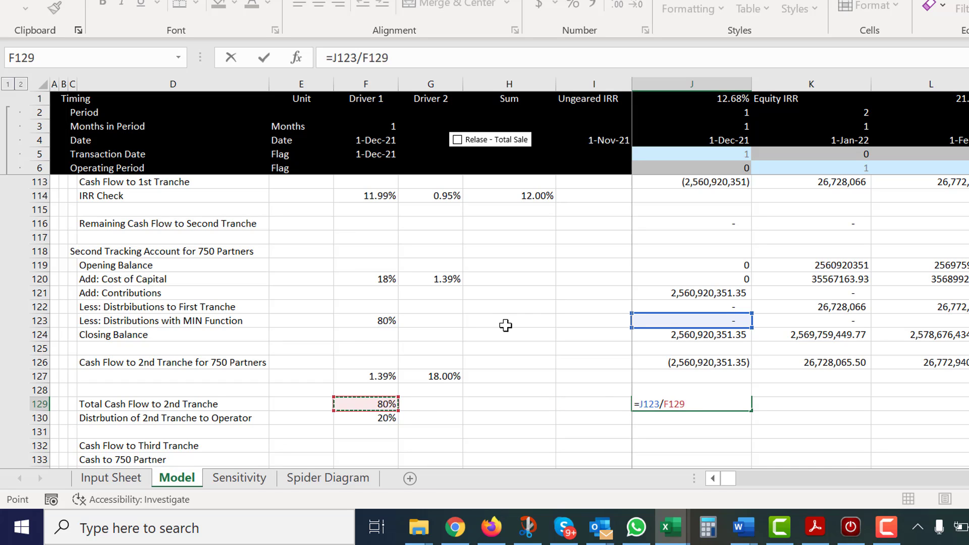
pyautogui.press('F4')
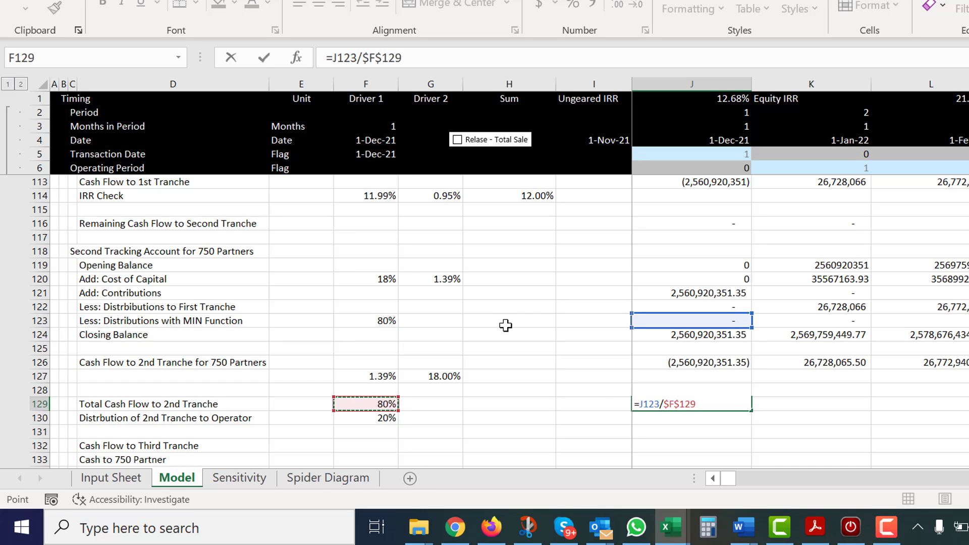
pyautogui.press('Return')
pyautogui.press('Up')
pyautogui.hotkey('ctrl', 'shift', 'Right')
pyautogui.hotkey('ctrl', 'r')
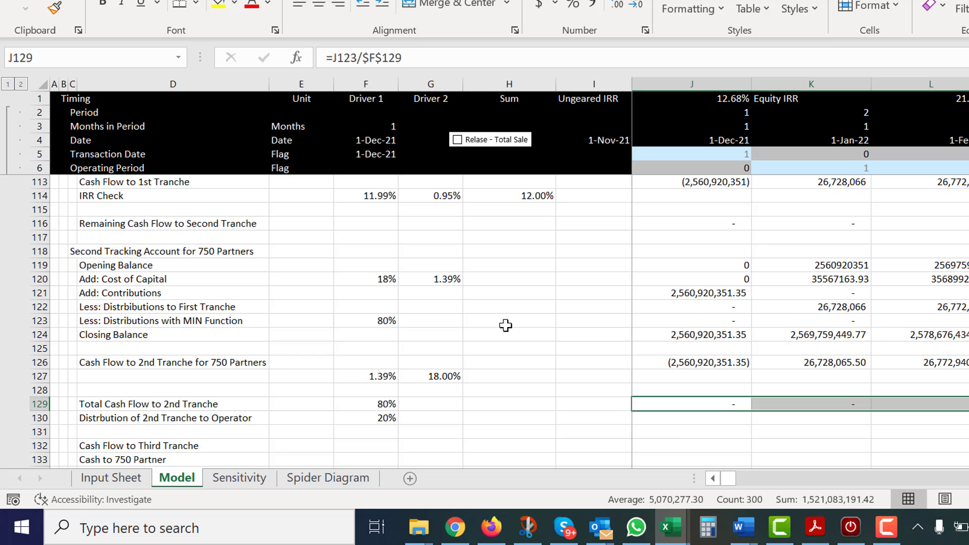
# - Calculate the distribution of the 2nd tranche to the operator in J130 with =J129*$F$130 and fill it across row 130 to the timeline's end
pyautogui.press('Down')
pyautogui.press('Left')
pyautogui.press('Right')
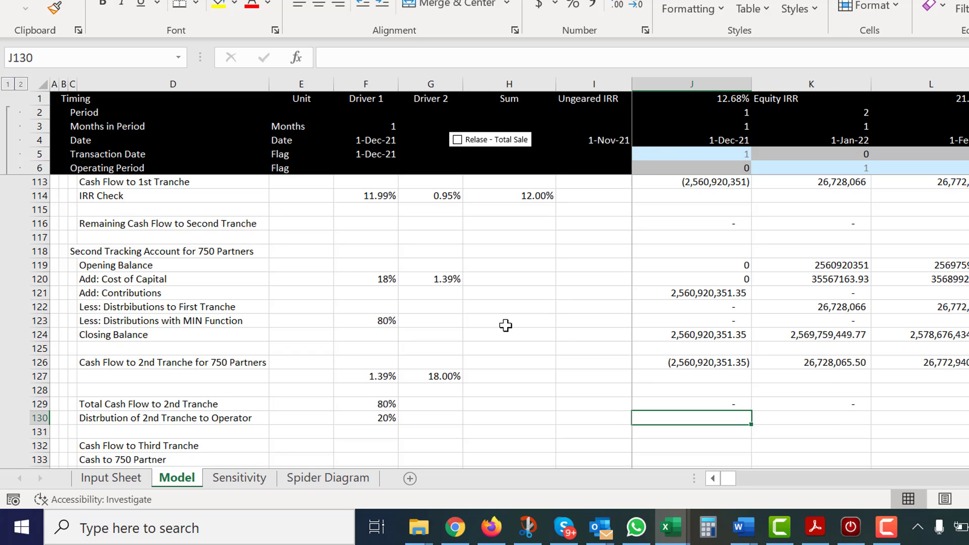
pyautogui.write('=')
pyautogui.press('Up')
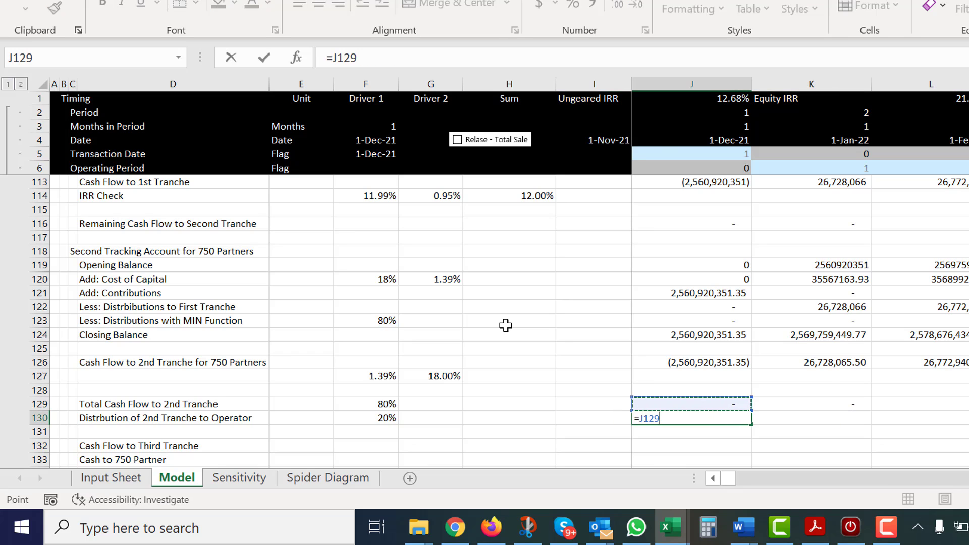
pyautogui.write('*')
pyautogui.press('Left')
pyautogui.press('Left')
pyautogui.press('Left')
pyautogui.press('Left')
pyautogui.press('Left')
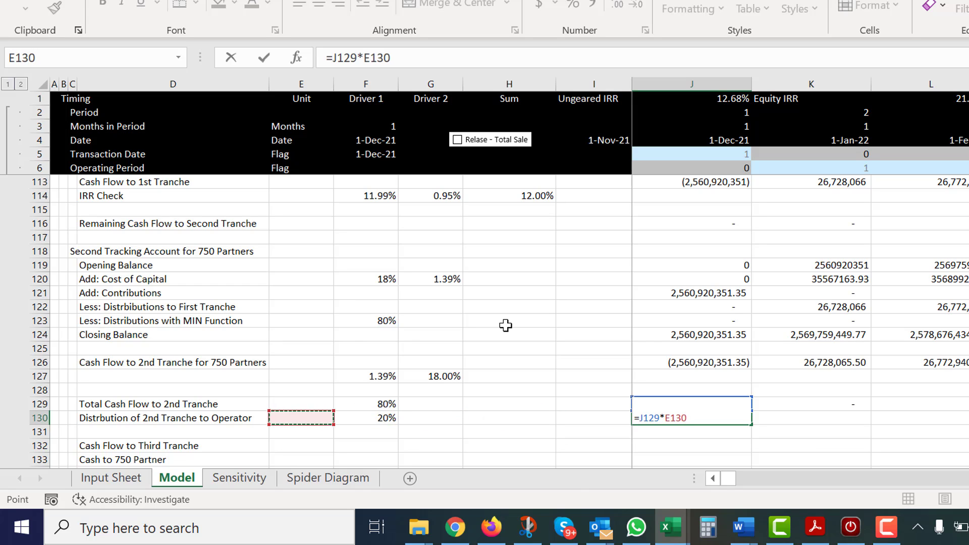
pyautogui.press('Right')
pyautogui.press('F4')
pyautogui.press('Return')
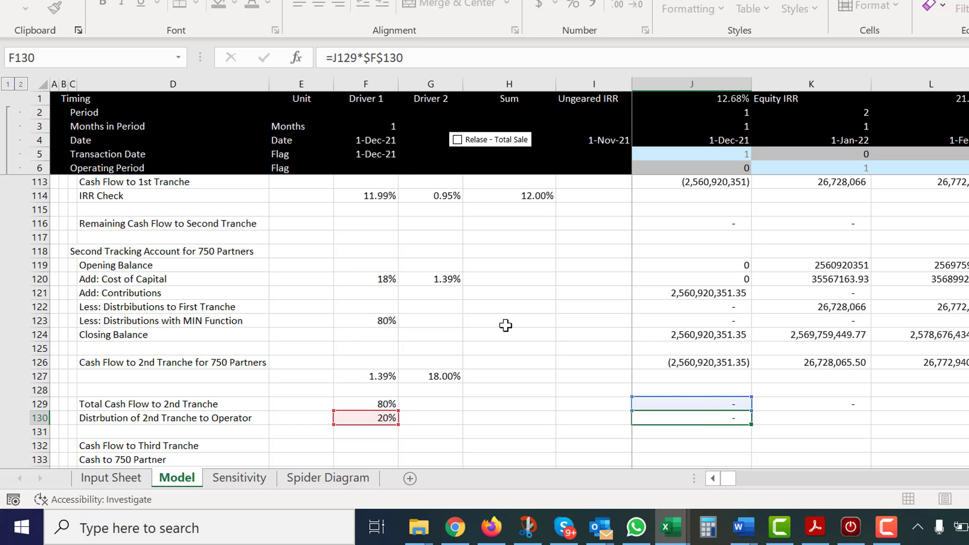
pyautogui.press('Up')
pyautogui.hotkey('ctrl', 'shift', 'Right')
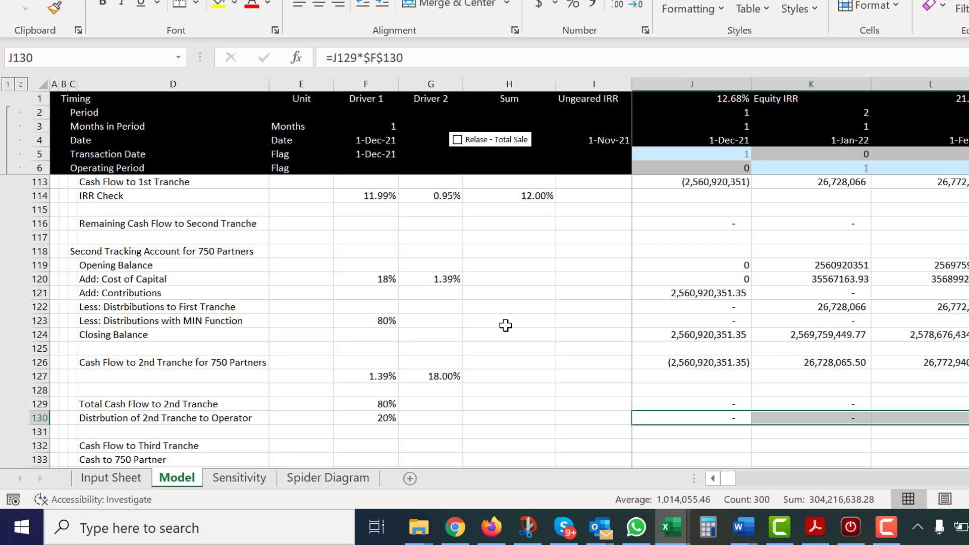
# - Extend the label in D129 to read "Total Cash Flow to 2nd Tranche- Divide by %"
pyautogui.press('Left')
pyautogui.press('Left')
pyautogui.press('Left')
pyautogui.press('Left')
pyautogui.press('Left')
pyautogui.press('Left')
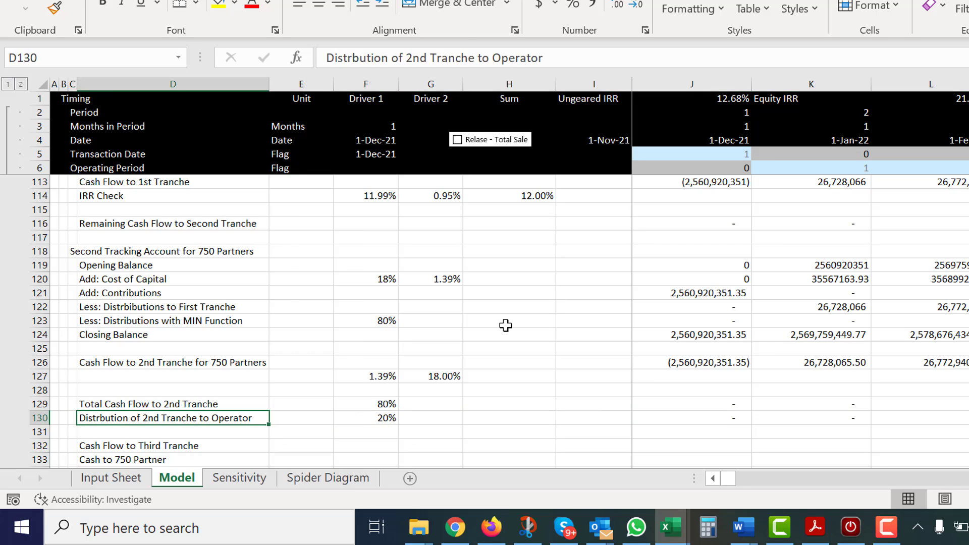
pyautogui.press('Up')
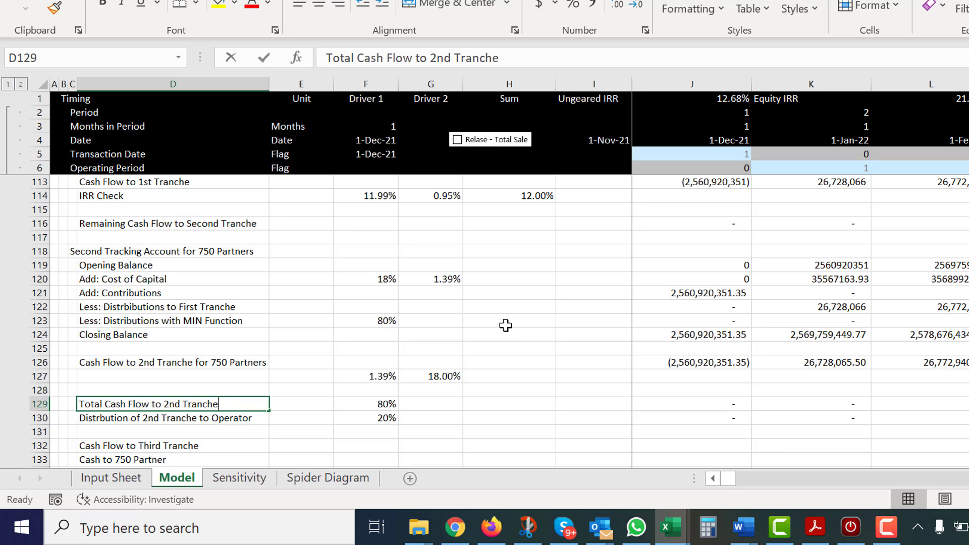
pyautogui.press('F2')
pyautogui.write('- Di')
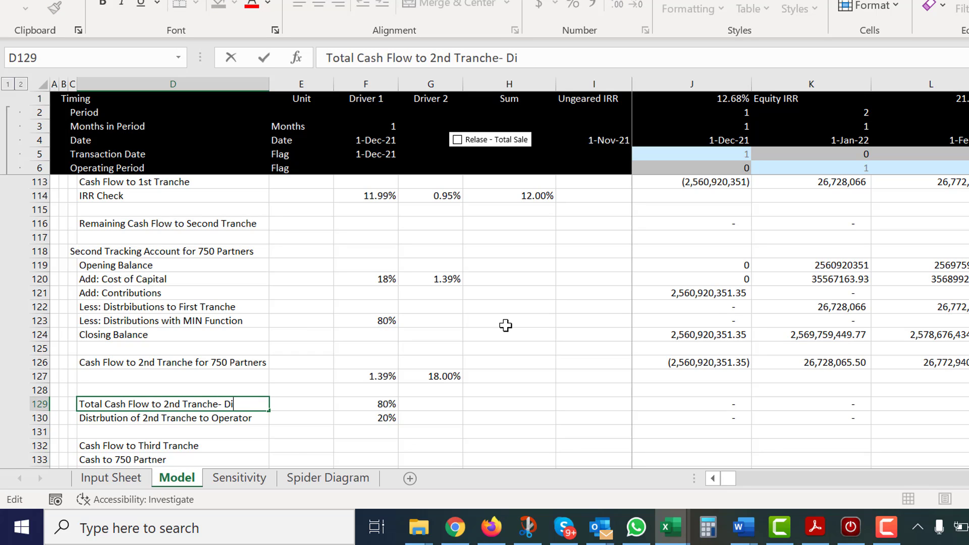
pyautogui.write('vide by %')
pyautogui.press('Return')
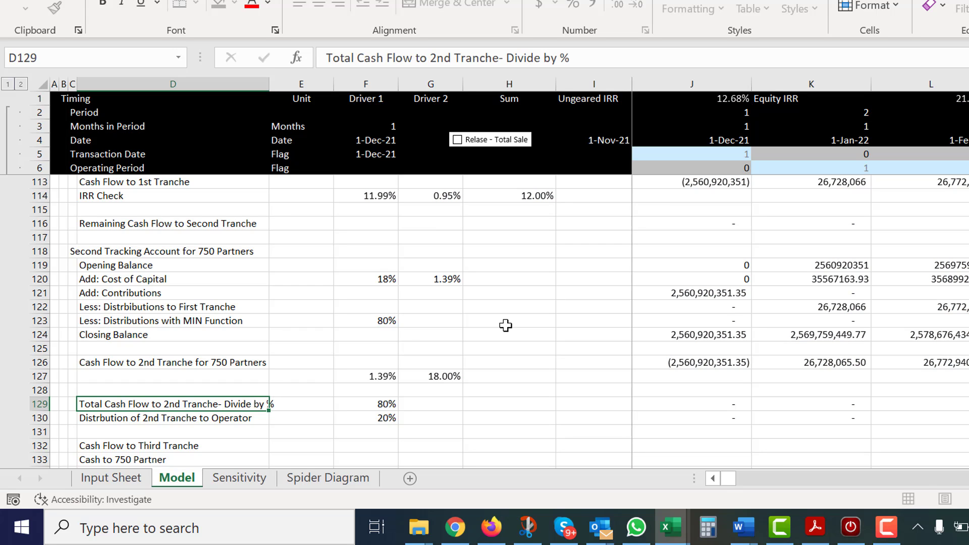
# - Examine the second-tranche cash flow and operator distribution rows along the timeline through January 2029
pyautogui.press('Down')
pyautogui.press('Down')
pyautogui.press('Down')
pyautogui.press('Down')
pyautogui.press('Up')
pyautogui.press('Up')
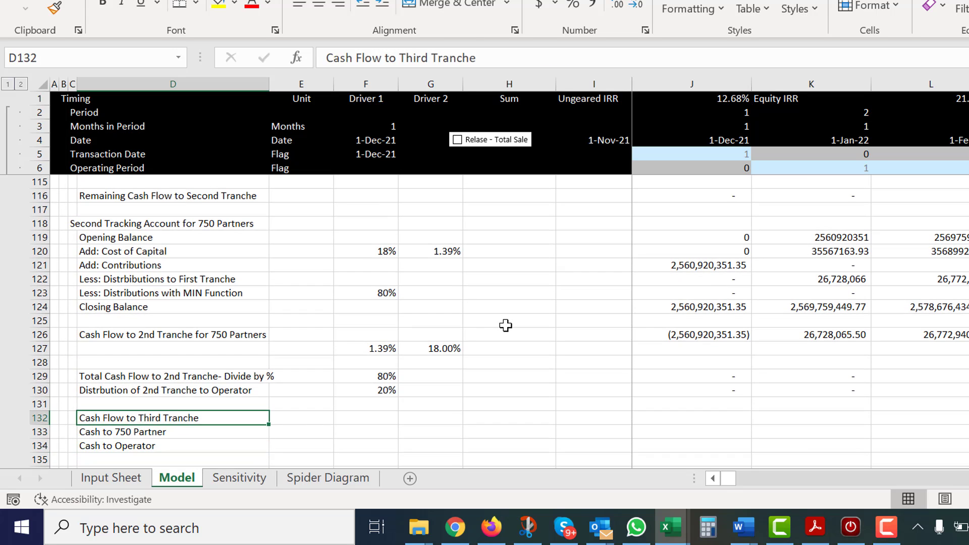
pyautogui.press('Right')
pyautogui.press('Right')
pyautogui.press('Right')
pyautogui.press('Right')
pyautogui.press('Right')
pyautogui.press('Right')
pyautogui.press('Right')
pyautogui.press('Right')
pyautogui.press('Right')
pyautogui.press('Right')
pyautogui.press('Right')
pyautogui.press('Right')
pyautogui.press('Right')
pyautogui.press('Right')
pyautogui.press('Right')
pyautogui.press('Right')
pyautogui.press('Right')
pyautogui.press('Right')
pyautogui.press('Right')
pyautogui.press('Right')
pyautogui.press('Right')
pyautogui.press('Right')
pyautogui.press('Right')
pyautogui.press('Right')
pyautogui.press('Right')
pyautogui.press('Right')
pyautogui.press('Right')
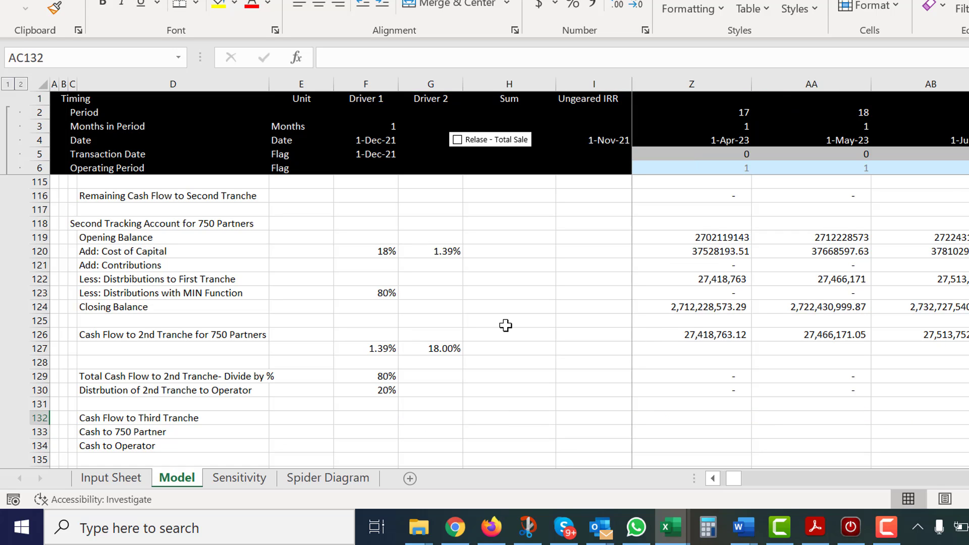
pyautogui.press('Right')
pyautogui.press('Right')
pyautogui.press('Right')
pyautogui.press('Right')
pyautogui.press('Right')
pyautogui.press('Right')
pyautogui.press('Right')
pyautogui.press('Right')
pyautogui.press('Right')
pyautogui.press('Right')
pyautogui.press('Right')
pyautogui.press('Right')
pyautogui.press('Right')
pyautogui.press('Right')
pyautogui.press('Right')
pyautogui.press('Right')
pyautogui.press('Right')
pyautogui.press('Right')
pyautogui.press('Right')
pyautogui.press('Right')
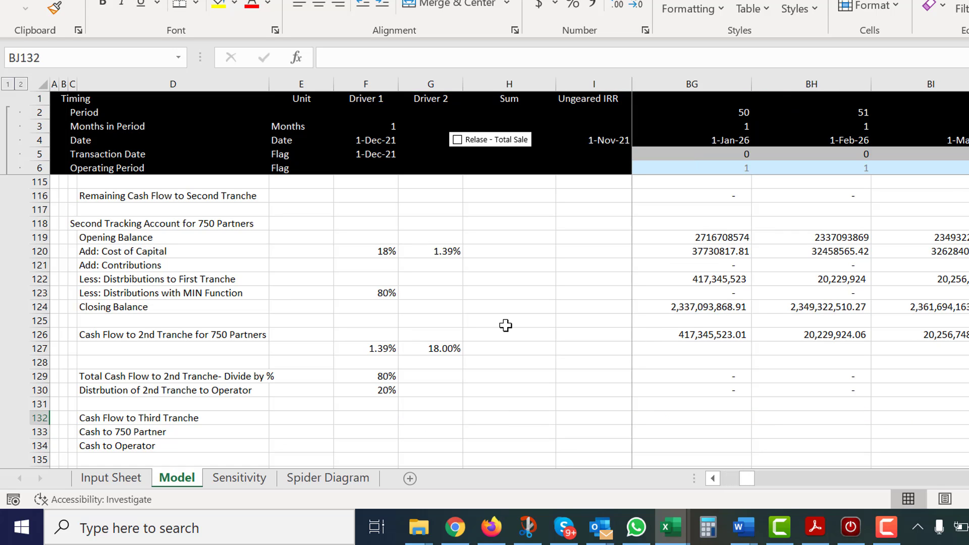
pyautogui.press('Right')
pyautogui.press('Right')
pyautogui.press('Right')
pyautogui.press('Right')
pyautogui.press('Right')
pyautogui.press('Right')
pyautogui.press('Right')
pyautogui.press('Right')
pyautogui.press('Right')
pyautogui.press('Right')
pyautogui.press('Right')
pyautogui.press('Right')
pyautogui.press('Right')
pyautogui.press('Right')
pyautogui.press('Right')
pyautogui.press('Right')
pyautogui.press('Right')
pyautogui.press('Right')
pyautogui.press('Right')
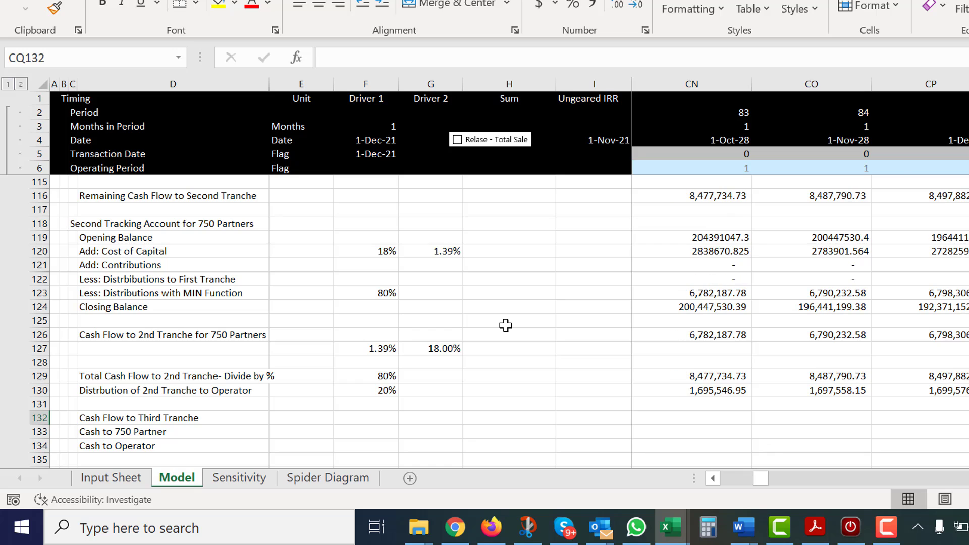
pyautogui.press('Left')
pyautogui.press('Left')
pyautogui.press('Left')
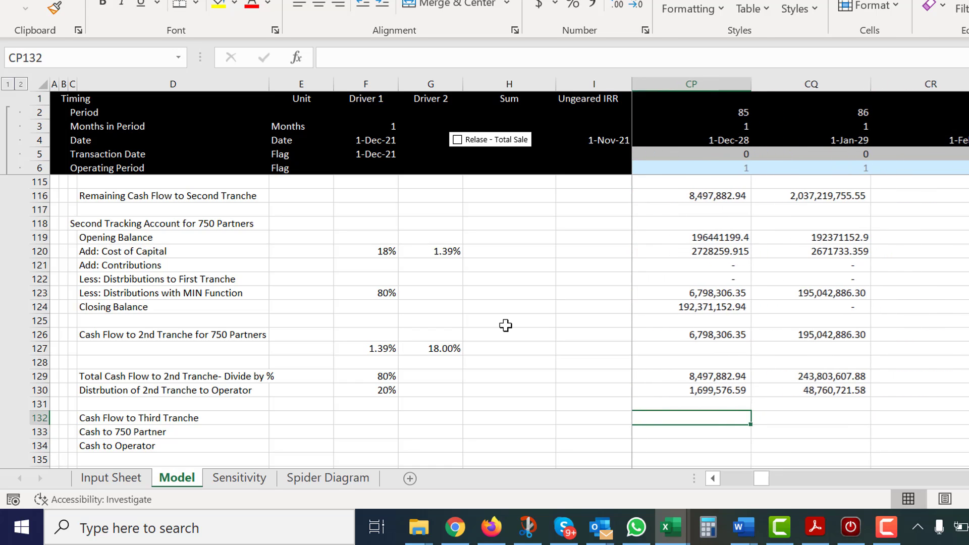
# - Calculate the total cash flow in J132 as Net Equity Cash Flow times the Operating Period flag, with =J100*J6
pyautogui.hotkey('ctrl', 'Left')
pyautogui.press('Left')
pyautogui.press('Left')
pyautogui.press('Down')
pyautogui.press('Down')
pyautogui.press('Right')
pyautogui.press('Right')
pyautogui.press('Right')
pyautogui.press('Right')
pyautogui.press('Right')
pyautogui.press('Right')
pyautogui.press('Right')
pyautogui.press('Right')
pyautogui.press('Right')
pyautogui.press('Right')
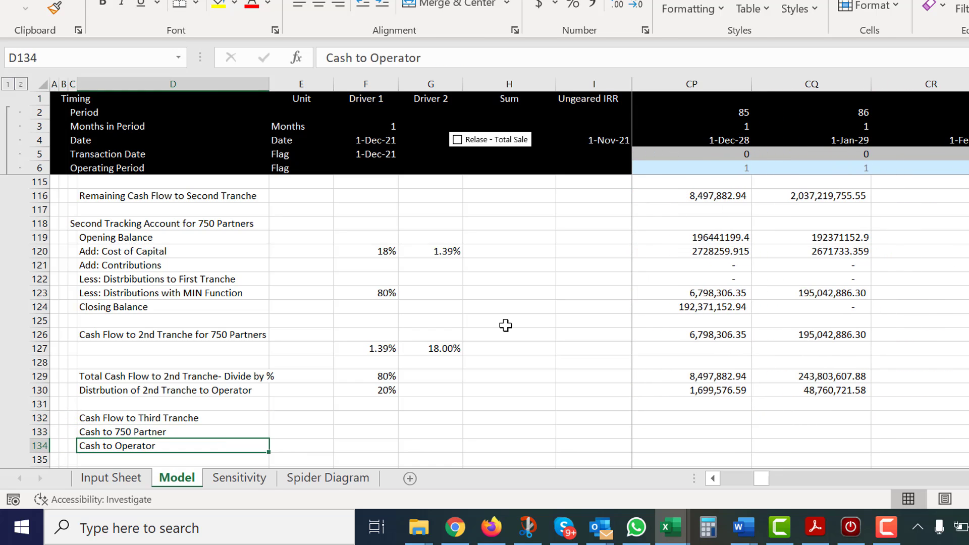
pyautogui.press('Left')
pyautogui.press('Left')
pyautogui.press('Left')
pyautogui.press('Left')
pyautogui.press('Left')
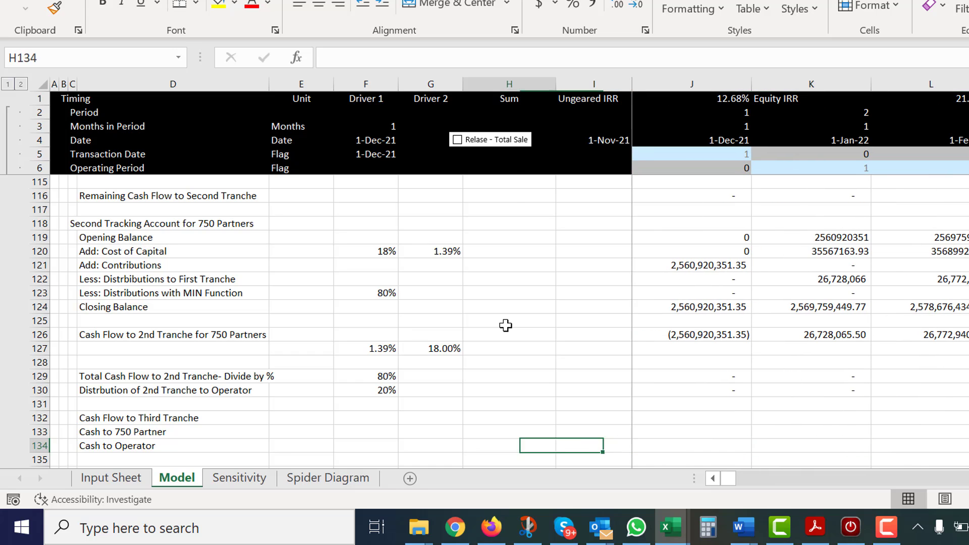
pyautogui.press('Up')
pyautogui.press('Up')
pyautogui.press('Right')
pyautogui.press('Right')
pyautogui.press('Right')
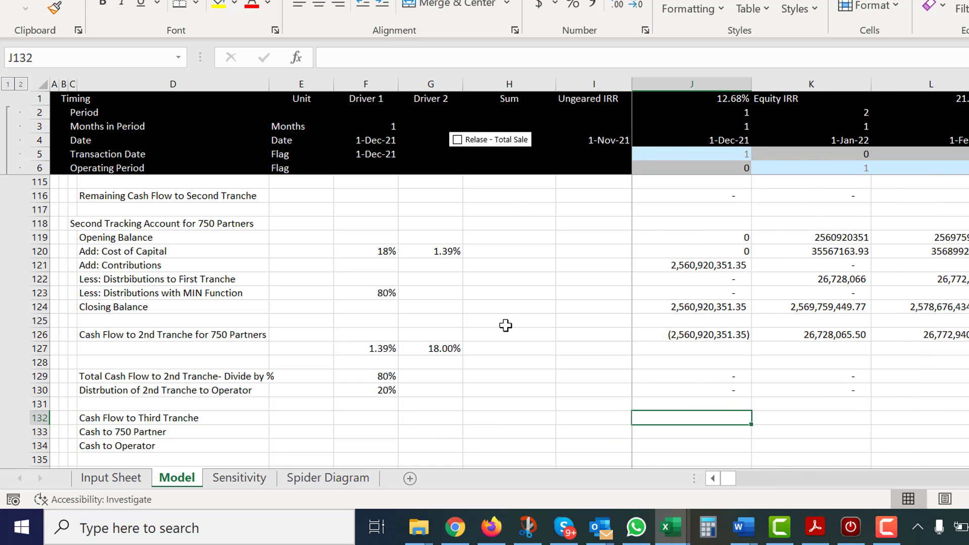
pyautogui.write('=')
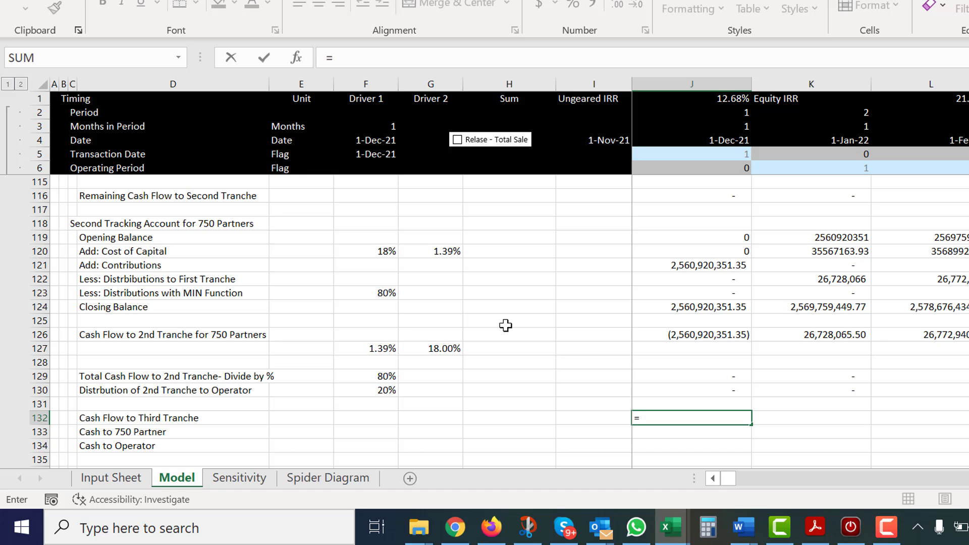
pyautogui.press('Up')
pyautogui.press('Up')
pyautogui.press('Up')
pyautogui.press('Up')
pyautogui.press('Up')
pyautogui.press('Up')
pyautogui.press('Up')
pyautogui.press('Up')
pyautogui.press('Up')
pyautogui.press('Up')
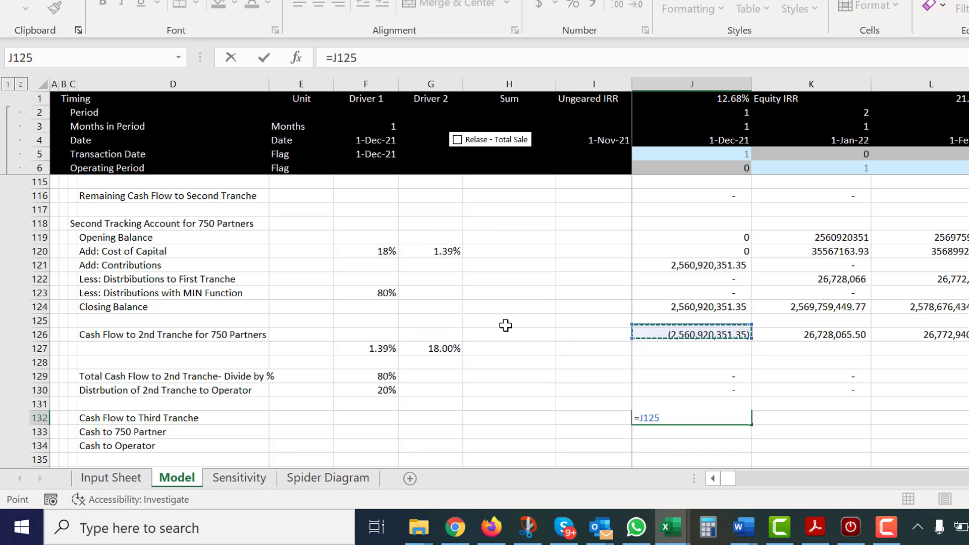
pyautogui.press('Up')
pyautogui.press('Up')
pyautogui.press('Up')
pyautogui.press('Up')
pyautogui.press('Up')
pyautogui.press('Up')
pyautogui.press('Up')
pyautogui.press('Up')
pyautogui.press('Up')
pyautogui.press('Up')
pyautogui.press('Up')
pyautogui.press('Up')
pyautogui.press('Up')
pyautogui.press('Up')
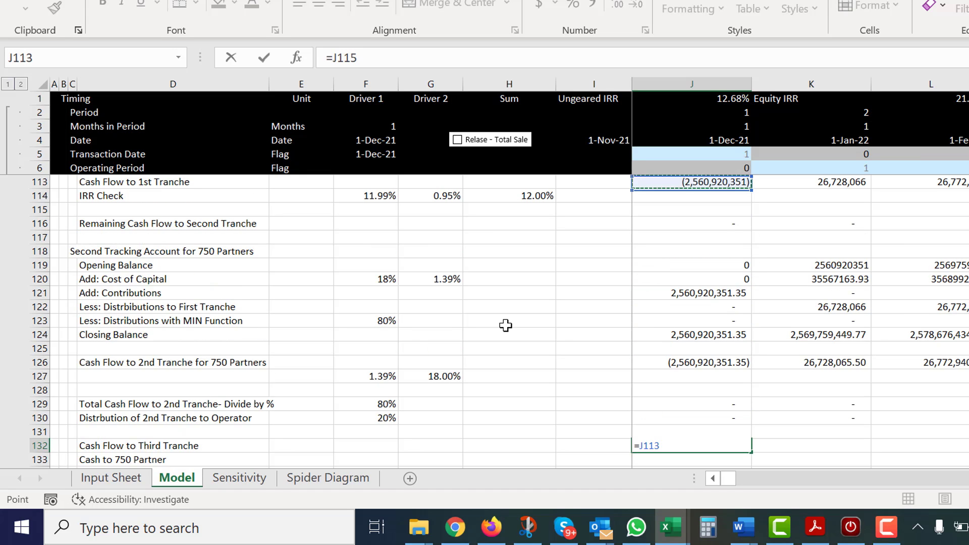
pyautogui.press('Up')
pyautogui.press('Up')
pyautogui.press('Up')
pyautogui.press('Up')
pyautogui.press('Up')
pyautogui.press('Up')
pyautogui.press('Up')
pyautogui.press('Up')
pyautogui.press('Up')
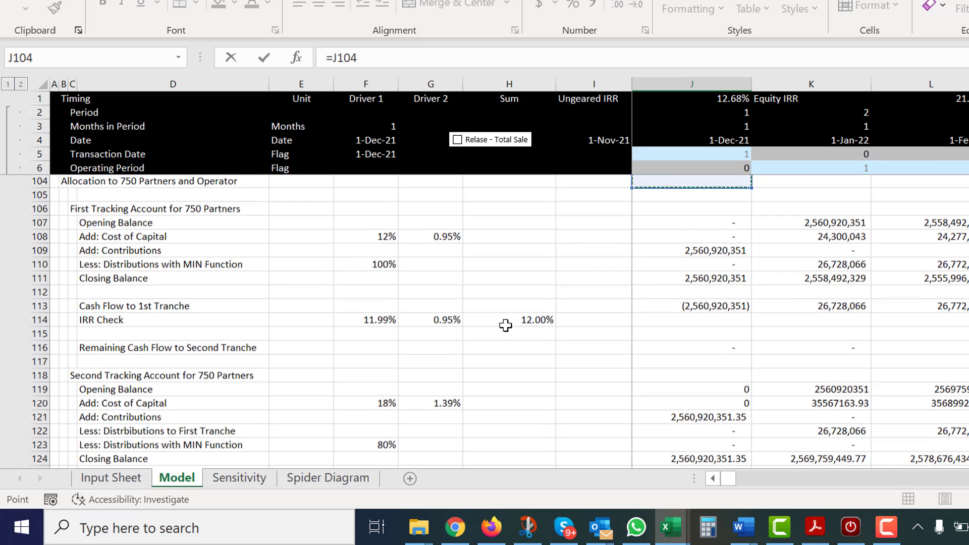
pyautogui.press('Up')
pyautogui.press('Down')
pyautogui.press('Down')
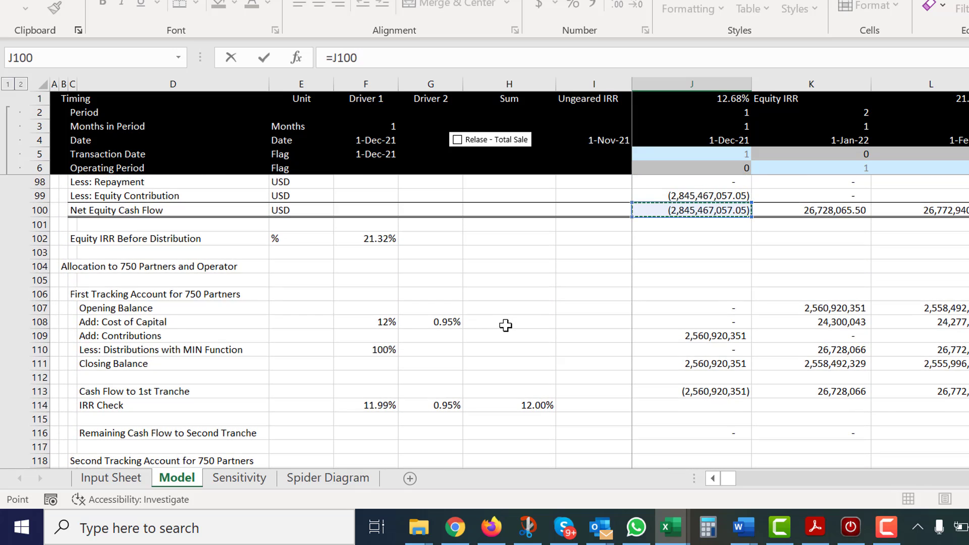
pyautogui.write('*')
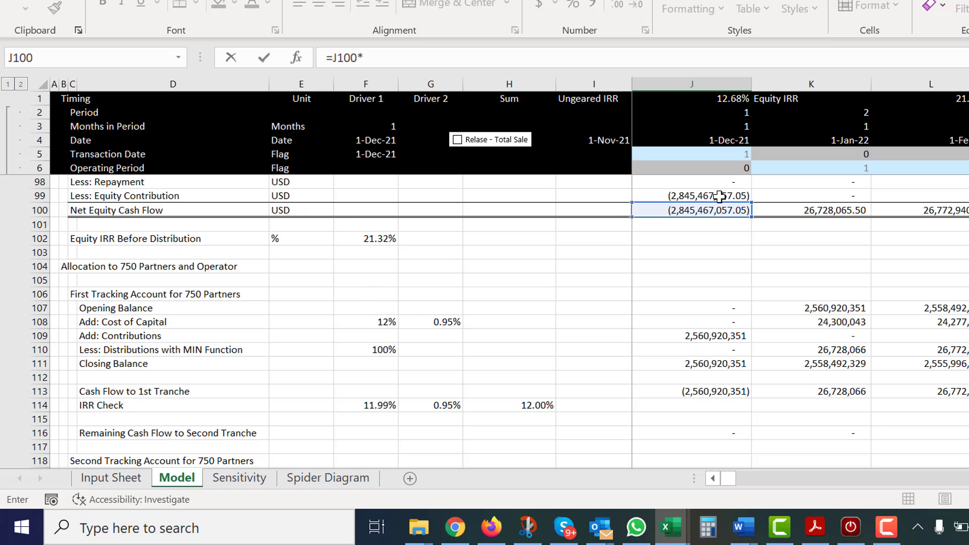
pyautogui.click(664, 168)
pyautogui.hotkey('ctrl', 'Return')
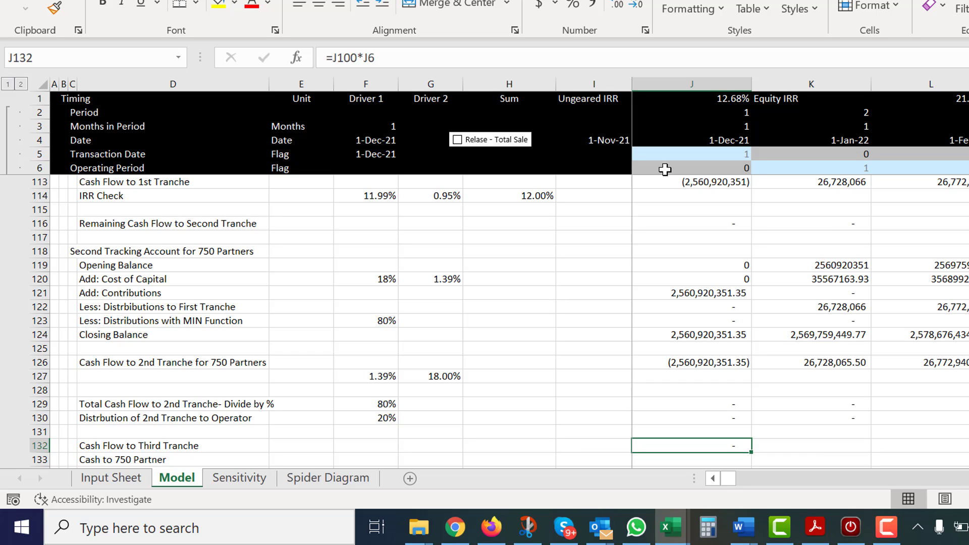
# - Move the labels "Cash Flow to Third Tranche" and "Cash to 750 Partner" down one row, starting in D133
pyautogui.press('Down')
pyautogui.press('Left')
pyautogui.press('Left')
pyautogui.press('Left')
pyautogui.press('Left')
pyautogui.press('Left')
pyautogui.press('Left')
pyautogui.press('Left')
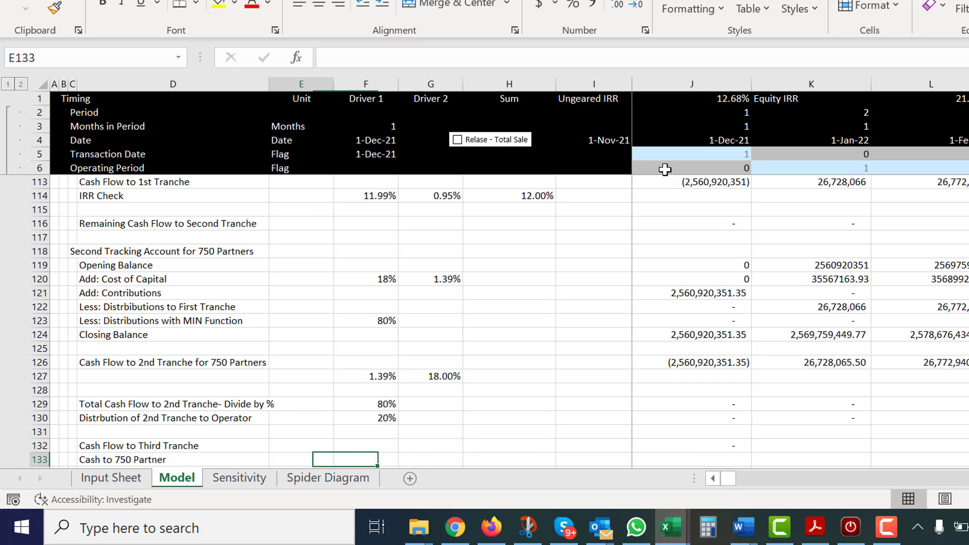
pyautogui.press('Up')
pyautogui.press('Right')
pyautogui.hotkey('shift', 'Down')
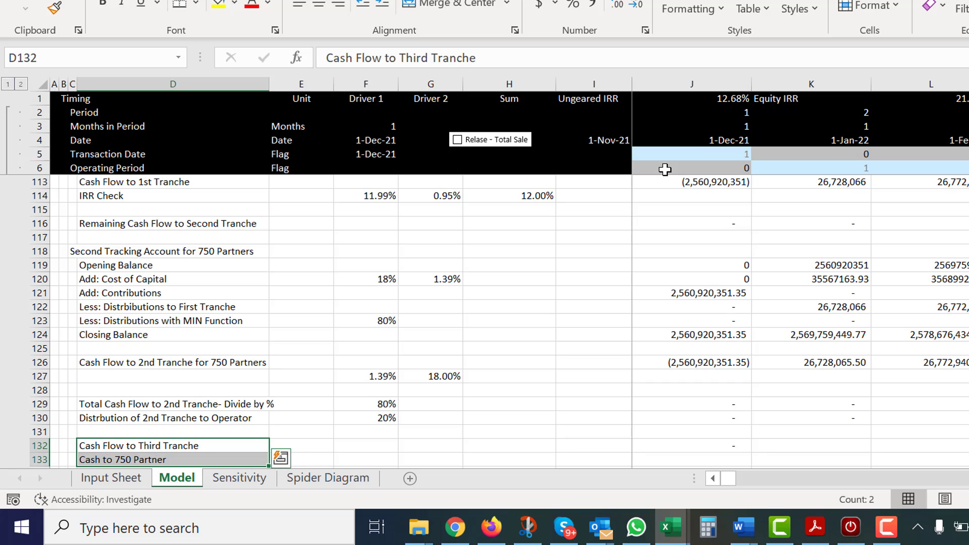
pyautogui.hotkey('ctrl', 'c')
pyautogui.press('Down')
pyautogui.hotkey('ctrl', 'v')
pyautogui.press('Up')
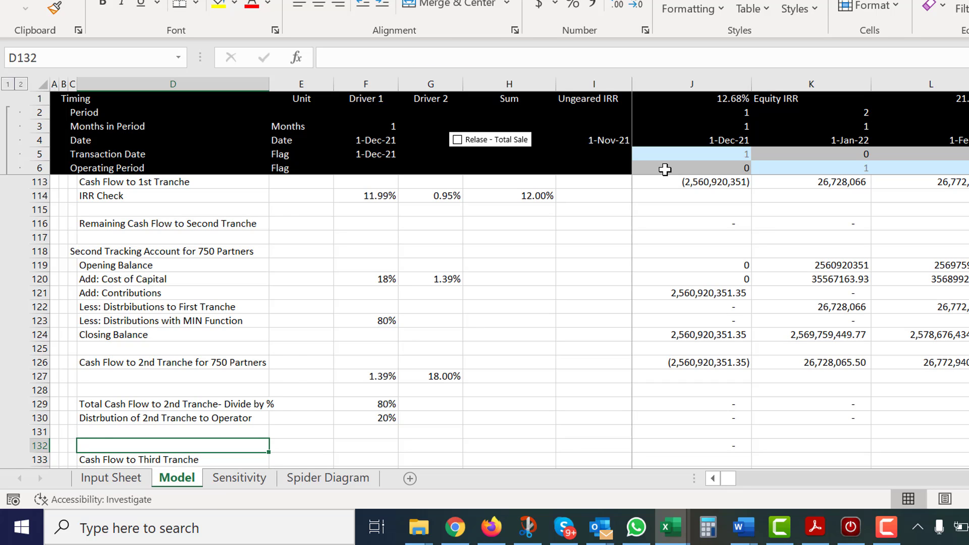
# - Label D132 as "Total Cash Flow Again"
pyautogui.write('Total Cash Flow Agai')
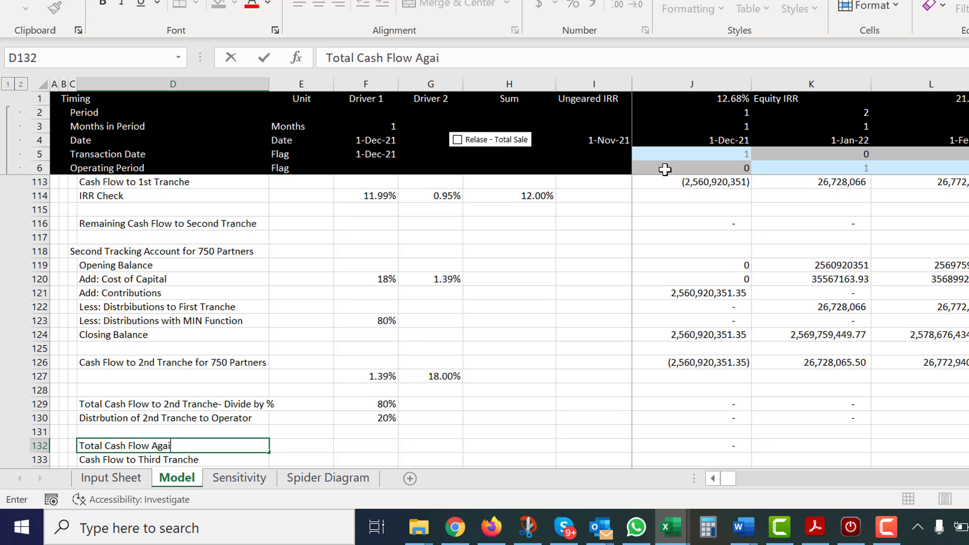
pyautogui.write('n')
pyautogui.press('Return')
# - Insert a blank row at row 133, above the Cash Flow to Third Tranche row
pyautogui.press('Up')
pyautogui.press('Right')
pyautogui.press('Right')
pyautogui.press('Right')
pyautogui.press('Right')
pyautogui.press('Right')
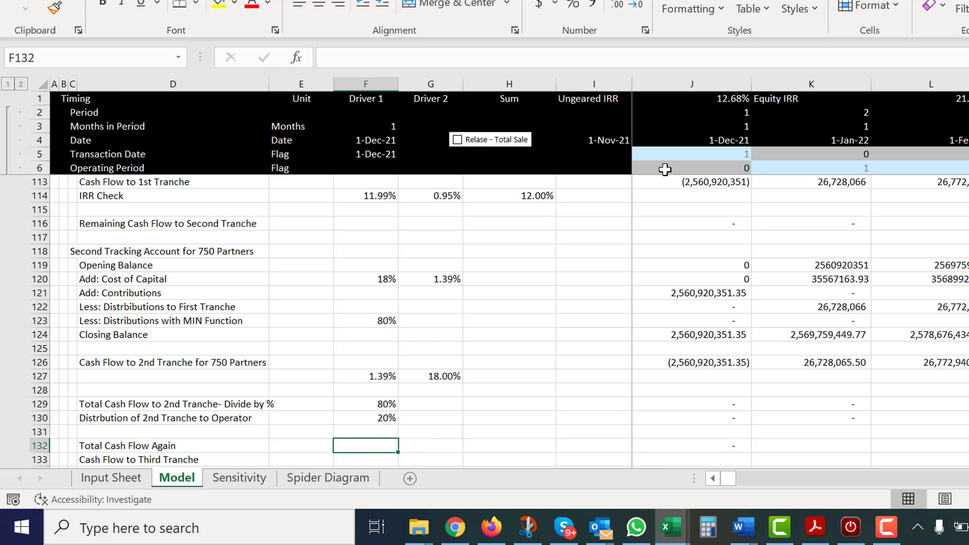
pyautogui.press('Right')
pyautogui.press('Down')
pyautogui.hotkey('shift', 'space')
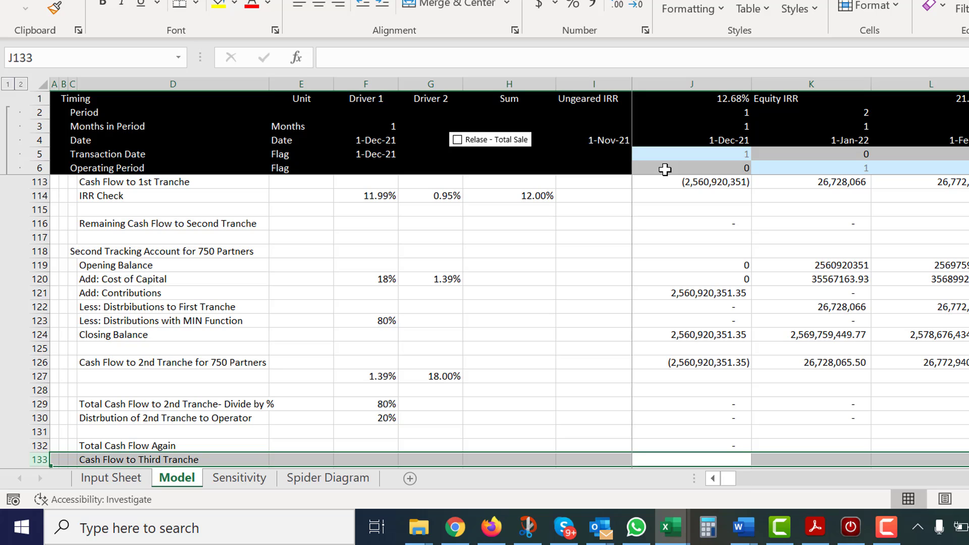
pyautogui.hotkey('ctrl', 'shift', '+')
# - Label D133 in the new row as "Less: Total to 2nd Tranche from Dividing"
pyautogui.press('Left')
pyautogui.press('Left')
pyautogui.press('Left')
pyautogui.press('Left')
pyautogui.press('Left')
pyautogui.press('Left')
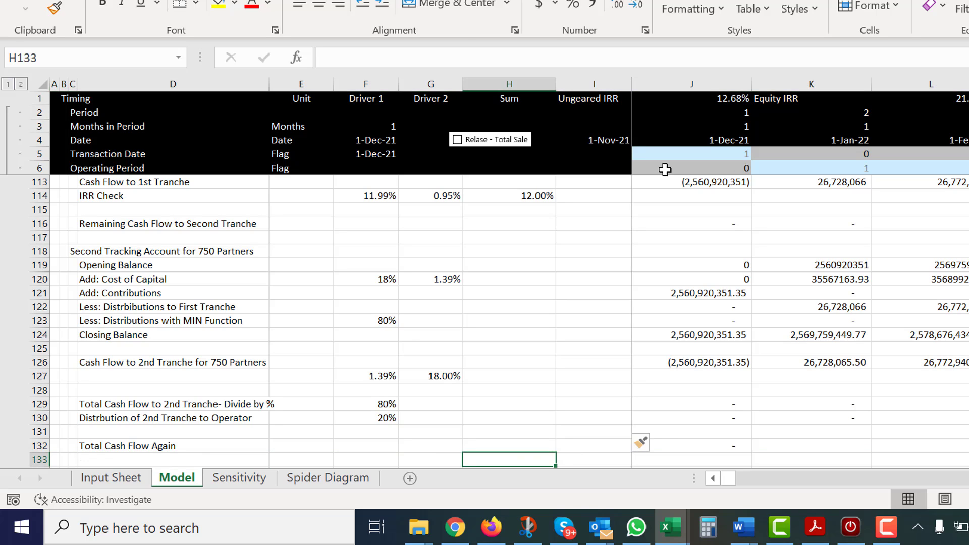
pyautogui.write('Le')
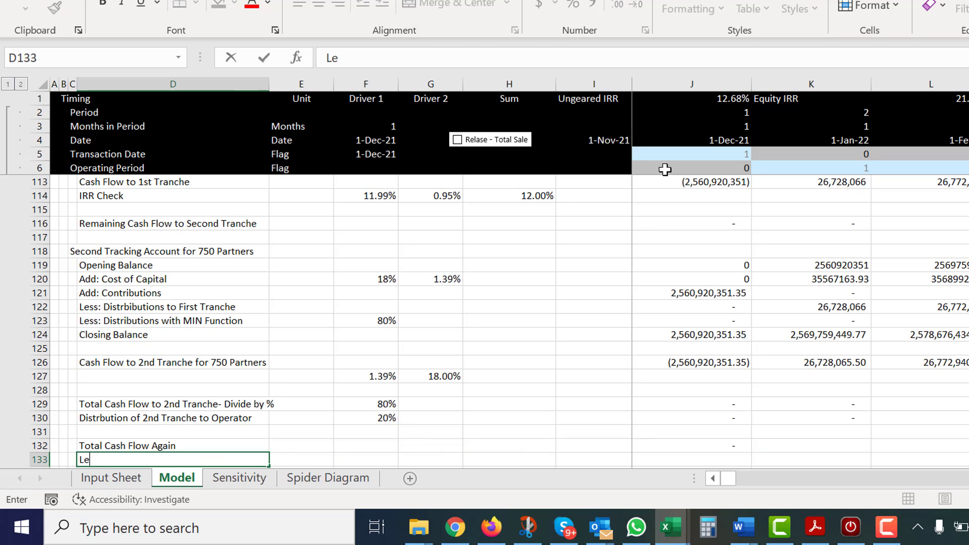
pyautogui.write('ss: Total to 2nd Tr')
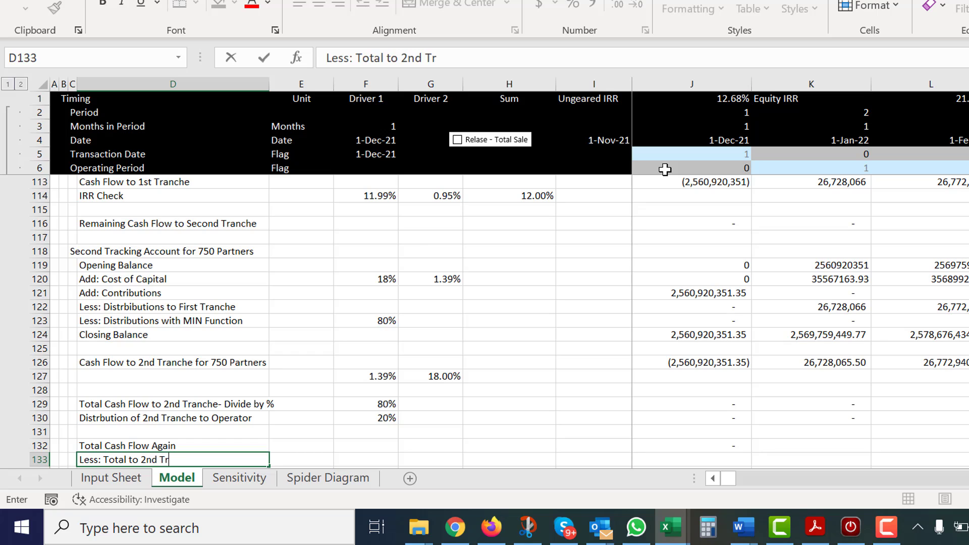
pyautogui.write('anche from ')
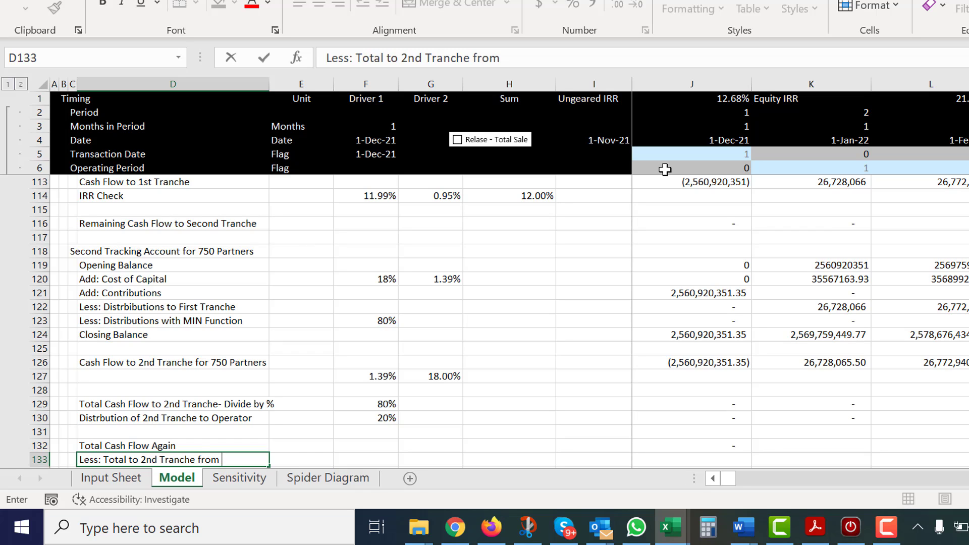
pyautogui.write('Dividing')
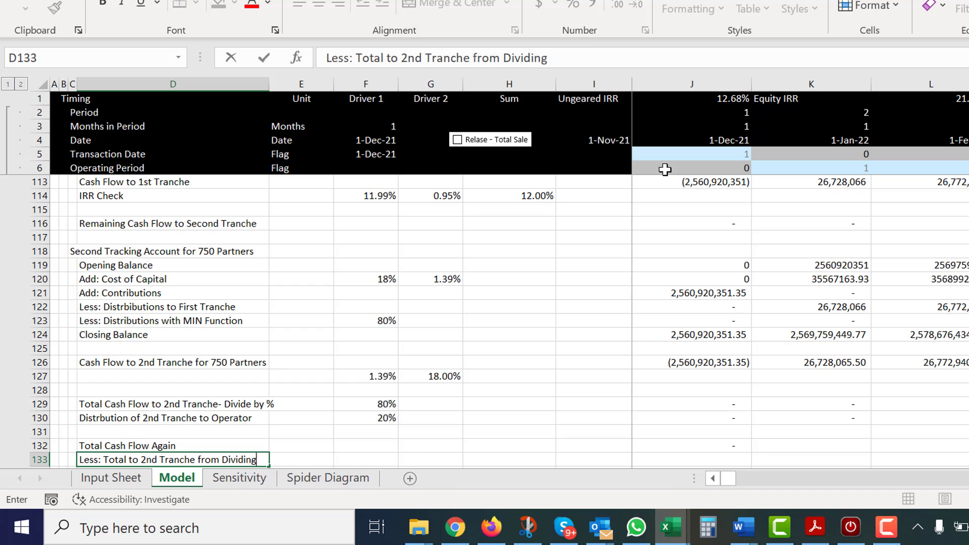
pyautogui.hotkey('ctrl', 'Return')
# - Link J133 to the Total Cash Flow to 2nd Tranche with =J129
pyautogui.press('Right')
pyautogui.press('Right')
pyautogui.press('Right')
pyautogui.press('Right')
pyautogui.press('Right')
pyautogui.press('Right')
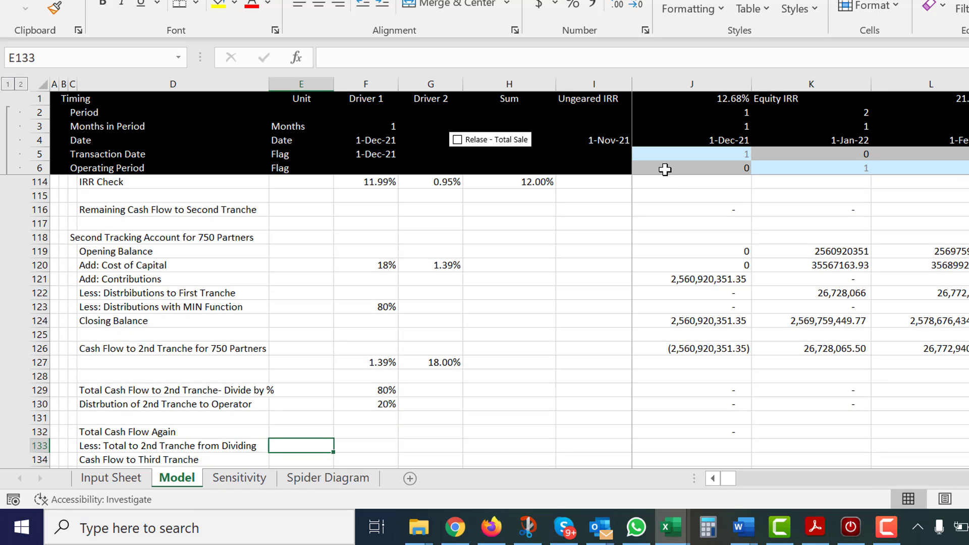
pyautogui.write('=')
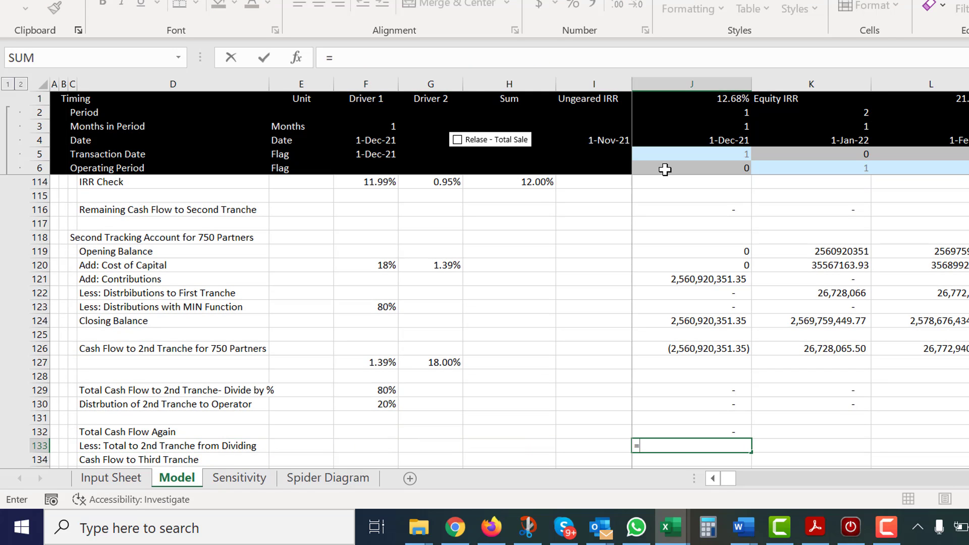
pyautogui.press('Up')
pyautogui.press('Up')
pyautogui.press('Up')
pyautogui.press('Up')
pyautogui.press('Return')
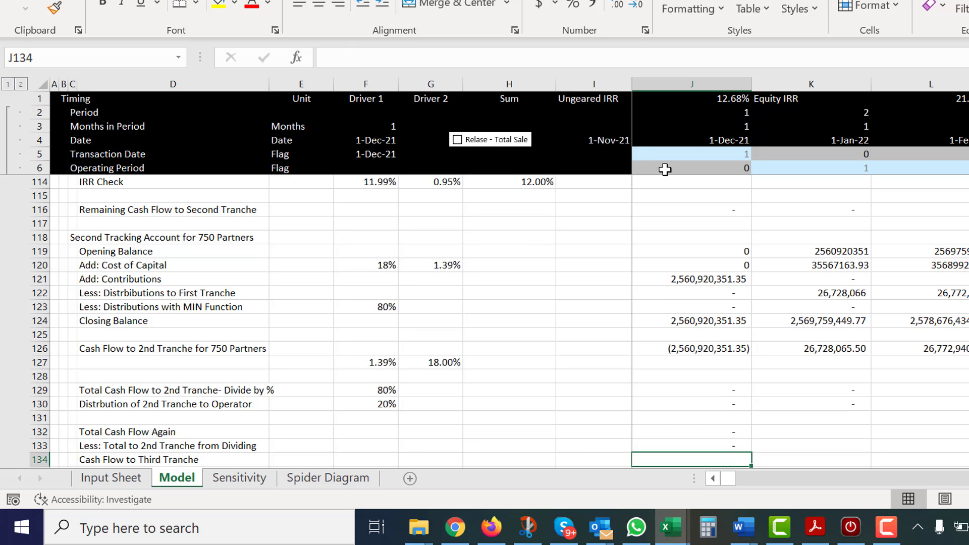
# - Calculate the Cash Flow to Third Tranche in J134 with =J132-J133
pyautogui.press('Up')
pyautogui.press('Up')
pyautogui.press('Down')
pyautogui.press('Down')
pyautogui.write('=')
pyautogui.press('Up')
pyautogui.press('Up')
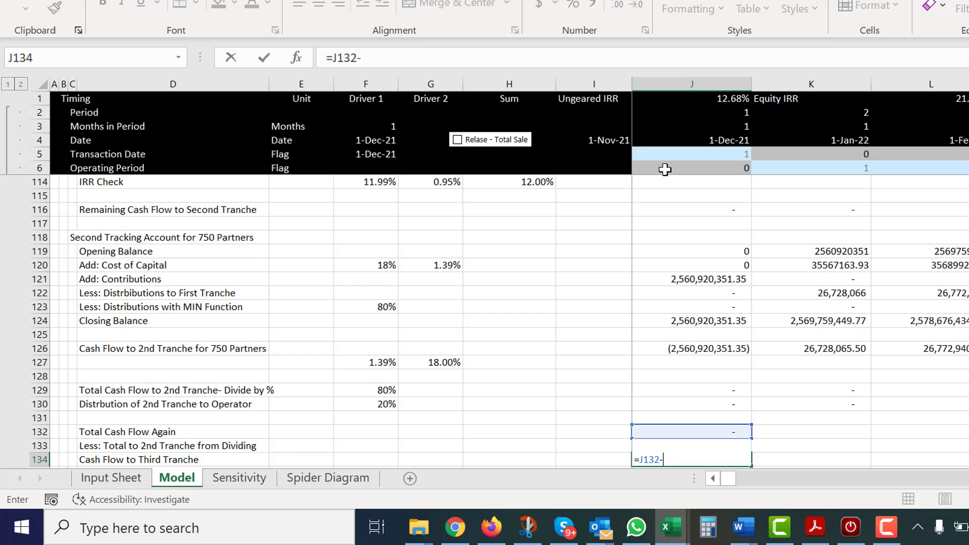
pyautogui.write('-')
pyautogui.press('Up')
pyautogui.press('Return')
# - Fill the formulas in J132:J134 across the timeline
pyautogui.press('Down')
pyautogui.press('Down')
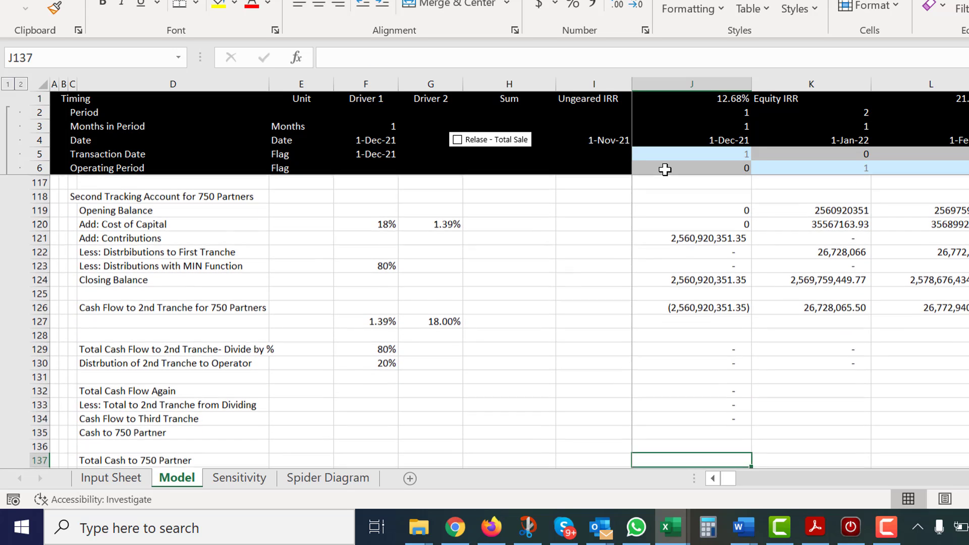
pyautogui.press('Up')
pyautogui.press('Up')
pyautogui.press('Up')
pyautogui.press('Up')
pyautogui.press('Up')
pyautogui.hotkey('shift', 'Down')
pyautogui.hotkey('shift', 'Down')
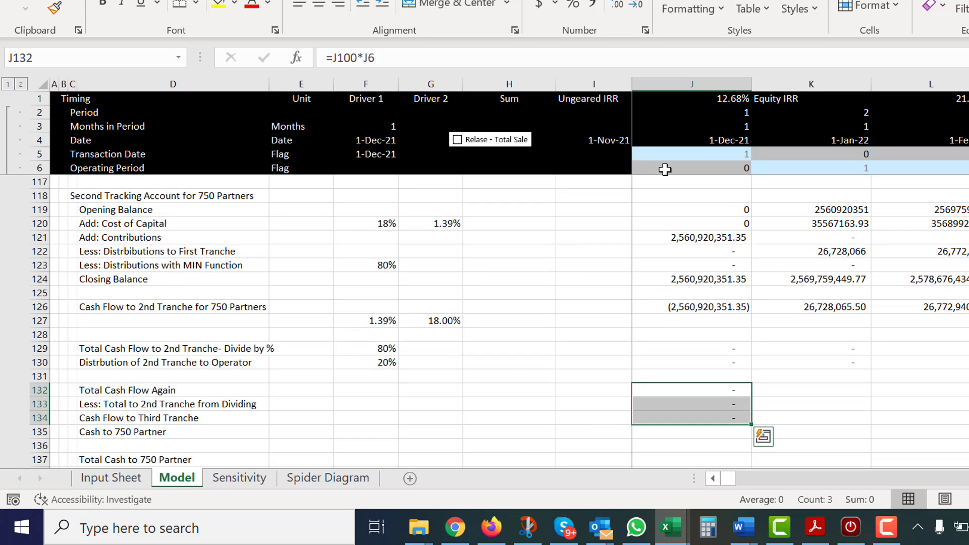
pyautogui.hotkey('ctrl', 'shift', 'r')
pyautogui.press('Down')
pyautogui.press('Down')
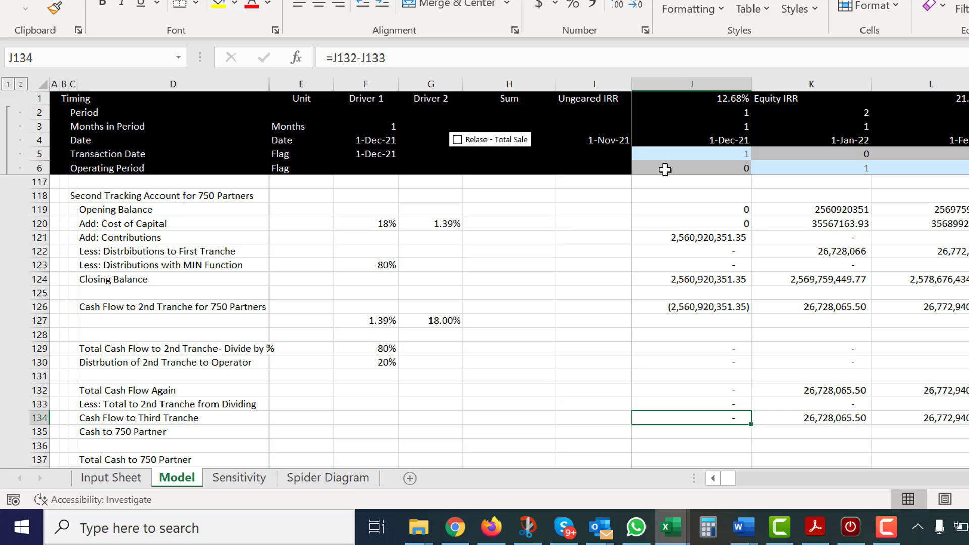
pyautogui.press('Up')
pyautogui.press('Up')
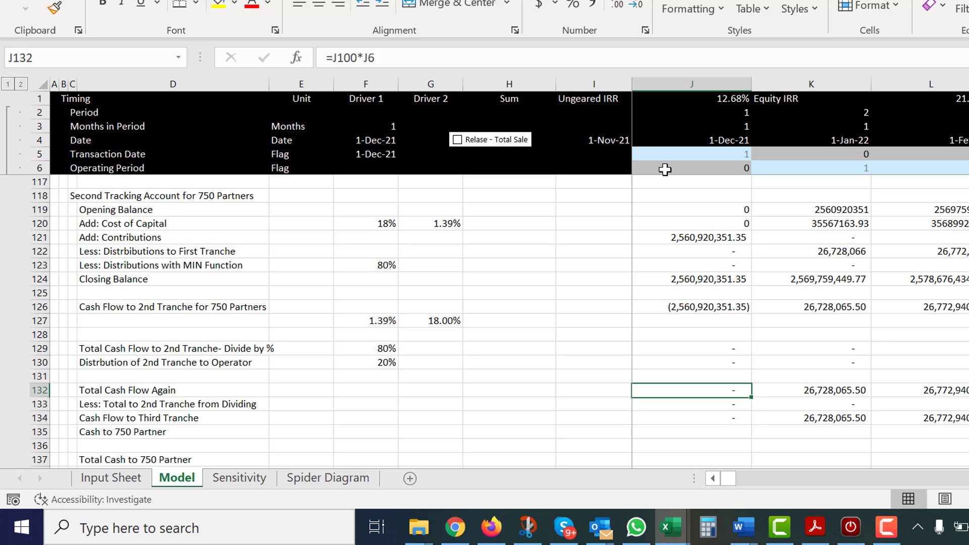
pyautogui.write('=')
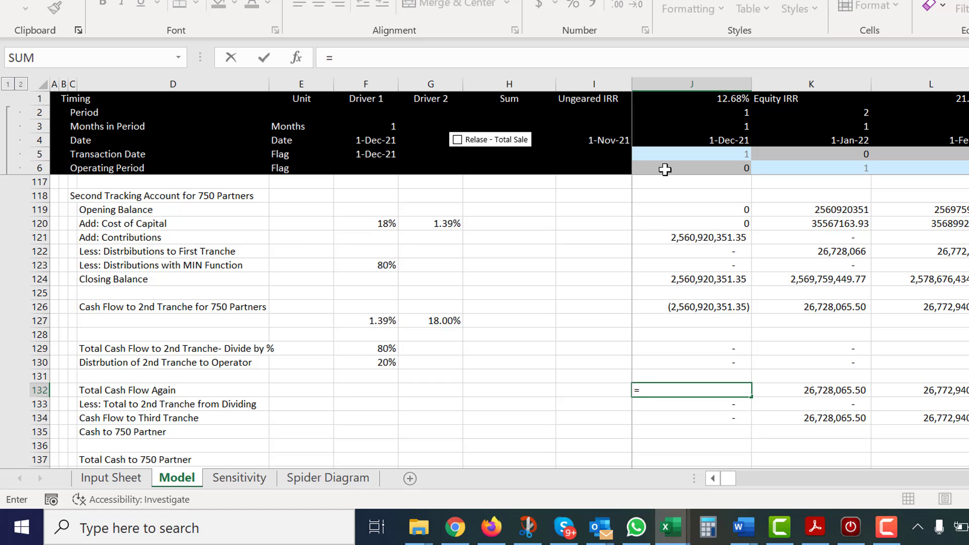
pyautogui.press('Escape')
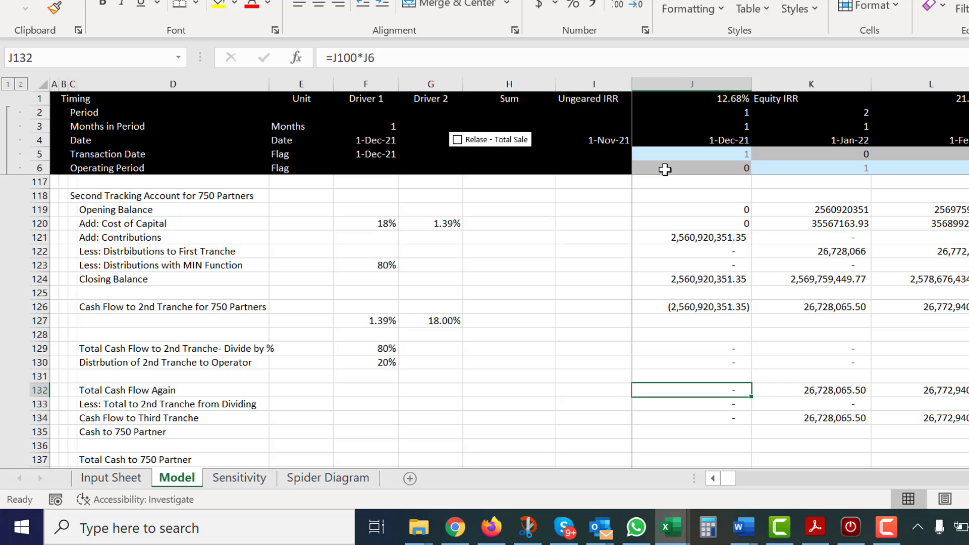
# - Extend the second-tranche deduction in J133 to include the Cash Flow to 1st Tranche, making it =J129+J113
pyautogui.press('Down')
pyautogui.press('F2')
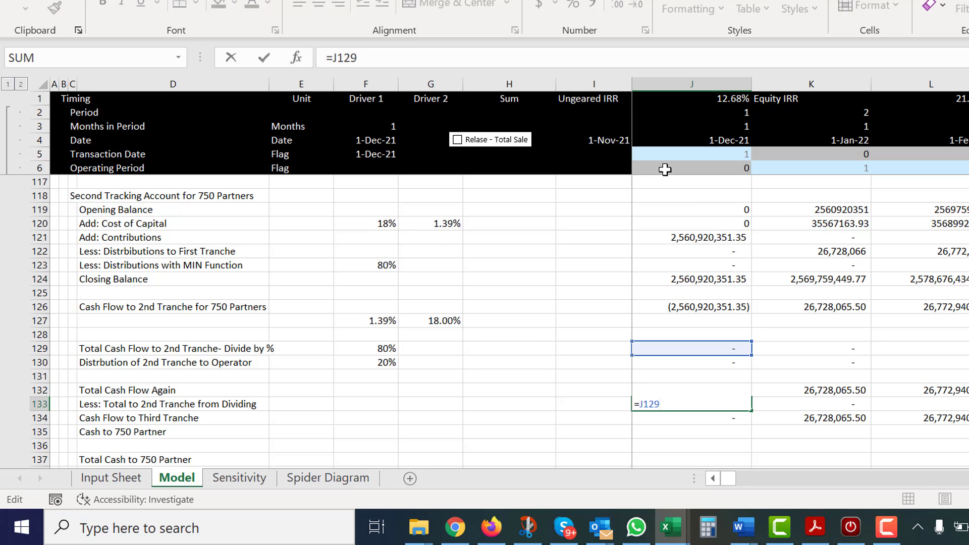
pyautogui.write('+')
pyautogui.press('Up')
pyautogui.press('Up')
pyautogui.press('Up')
pyautogui.press('Up')
pyautogui.press('Up')
pyautogui.press('Up')
pyautogui.press('Up')
pyautogui.press('Up')
pyautogui.press('Up')
pyautogui.press('Up')
pyautogui.press('Up')
pyautogui.press('Up')
pyautogui.press('Up')
pyautogui.press('Up')
pyautogui.press('Up')
pyautogui.press('Up')
pyautogui.press('Up')
pyautogui.press('Up')
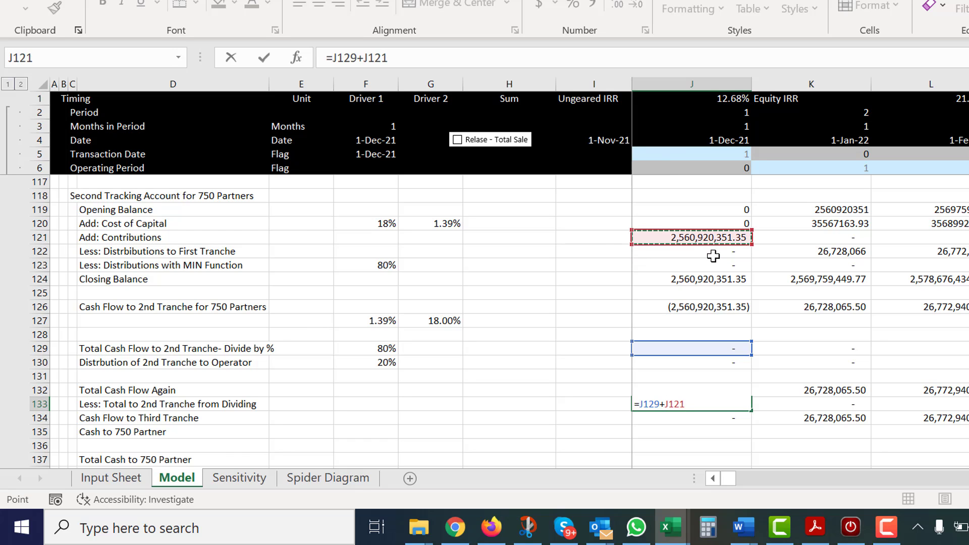
pyautogui.press('Up')
pyautogui.press('Up')
pyautogui.press('Up')
pyautogui.press('Up')
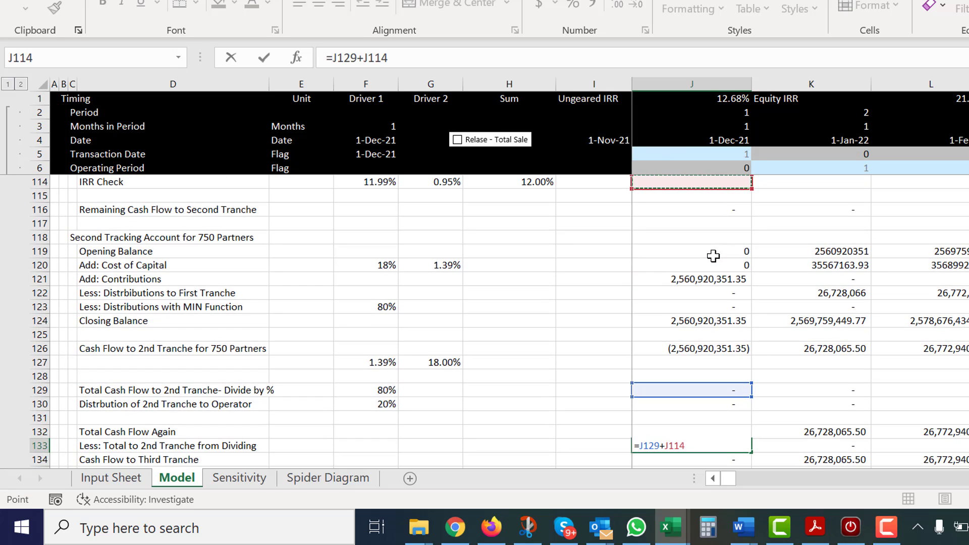
pyautogui.press('Down')
pyautogui.press('Down')
pyautogui.press('Down')
pyautogui.press('Down')
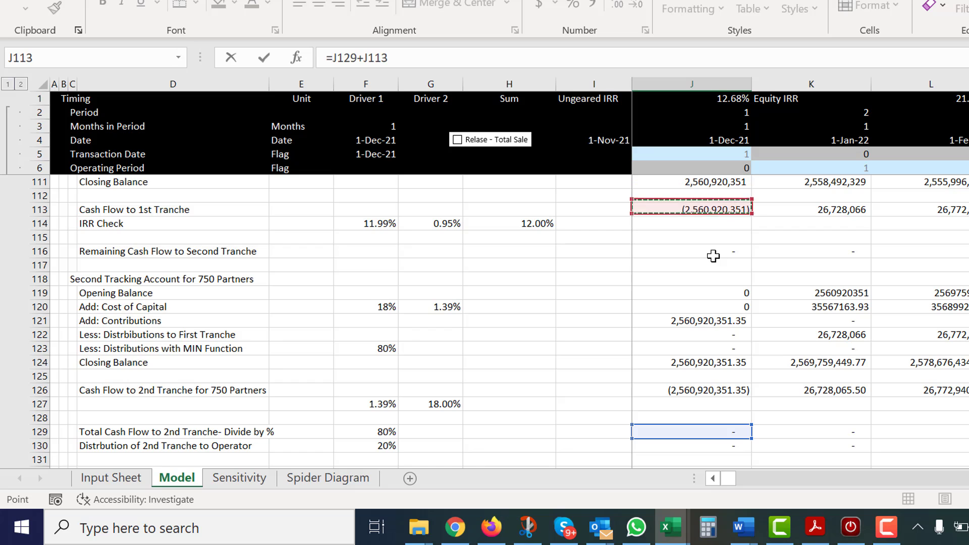
pyautogui.press('Up')
pyautogui.press('Up')
pyautogui.press('Up')
pyautogui.press('Up')
pyautogui.press('Up')
pyautogui.press('Up')
pyautogui.press('Up')
pyautogui.press('Up')
pyautogui.press('Up')
pyautogui.press('Up')
pyautogui.press('Up')
pyautogui.press('Up')
pyautogui.press('Up')
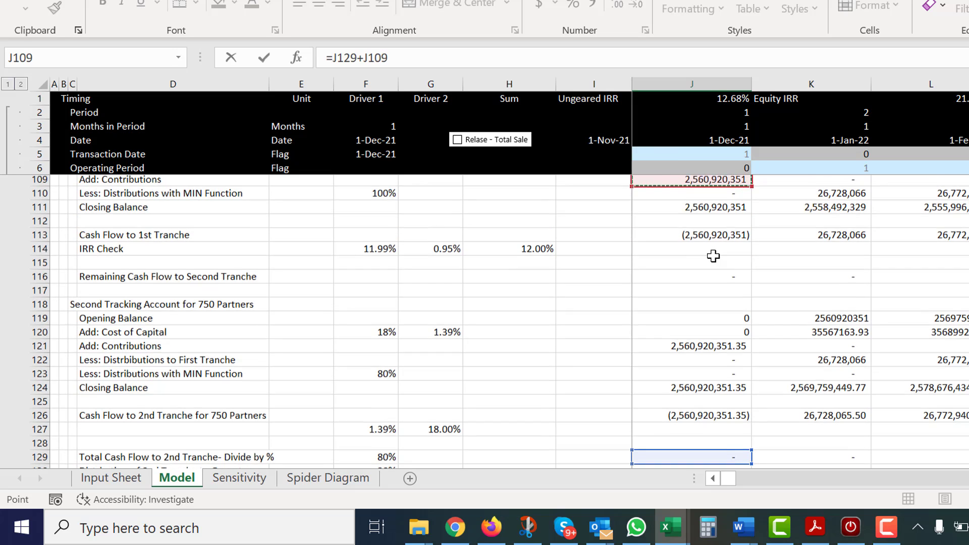
pyautogui.press('Down')
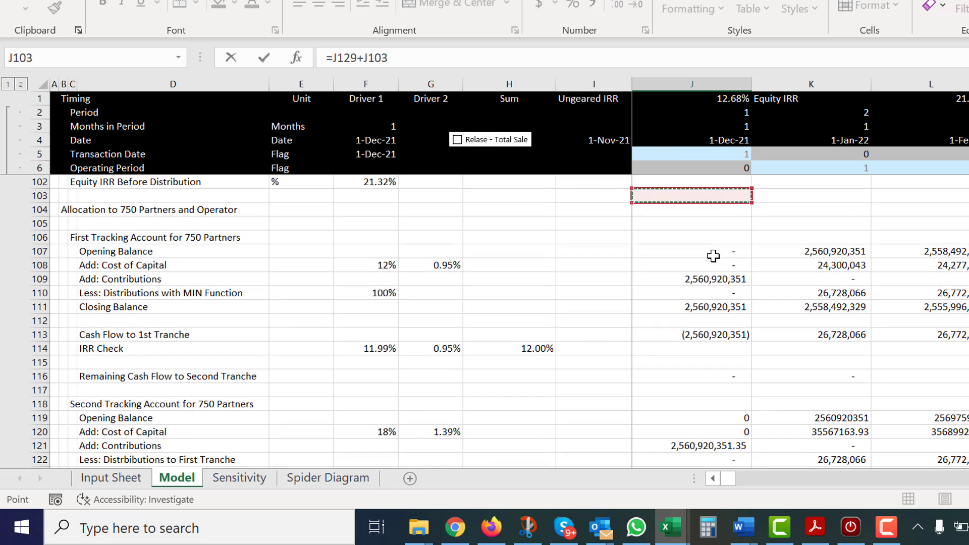
pyautogui.press('Up')
pyautogui.press('Up')
pyautogui.press('Up')
pyautogui.press('Up')
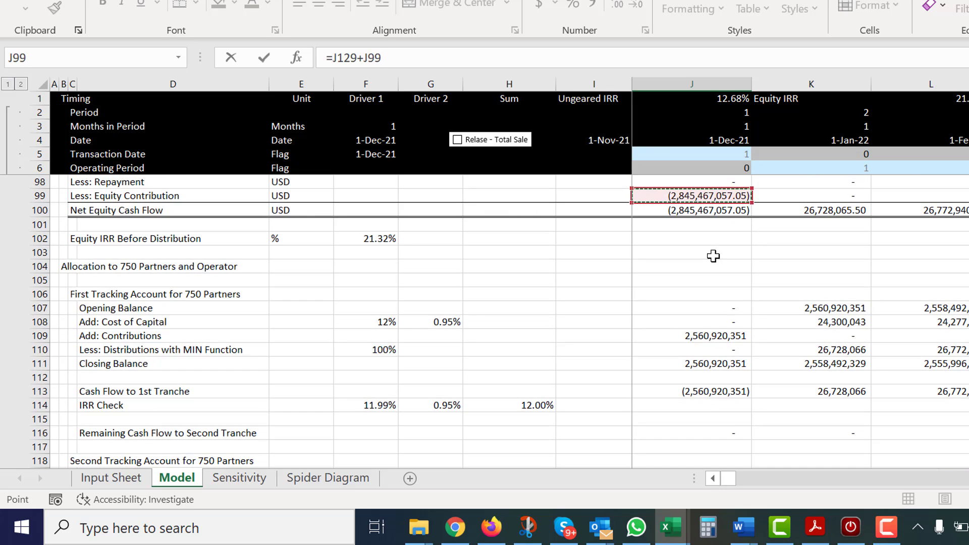
pyautogui.press('Down')
pyautogui.press('Down')
pyautogui.press('Down')
pyautogui.press('Down')
pyautogui.press('Down')
pyautogui.press('Down')
pyautogui.press('Down')
pyautogui.press('Down')
pyautogui.press('Down')
pyautogui.press('Down')
pyautogui.press('Down')
pyautogui.press('Down')
pyautogui.press('Down')
pyautogui.press('Down')
pyautogui.press('Down')
pyautogui.press('Down')
pyautogui.press('Down')
pyautogui.press('Up')
pyautogui.press('Up')
pyautogui.press('Up')
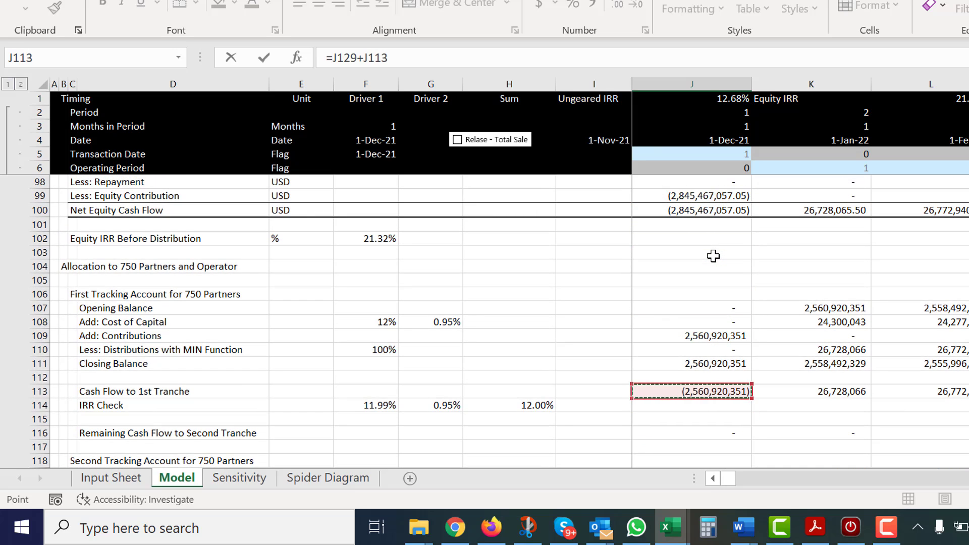
pyautogui.press('Left')
pyautogui.press('Left')
pyautogui.press('Right')
pyautogui.press('Right')
pyautogui.press('Right')
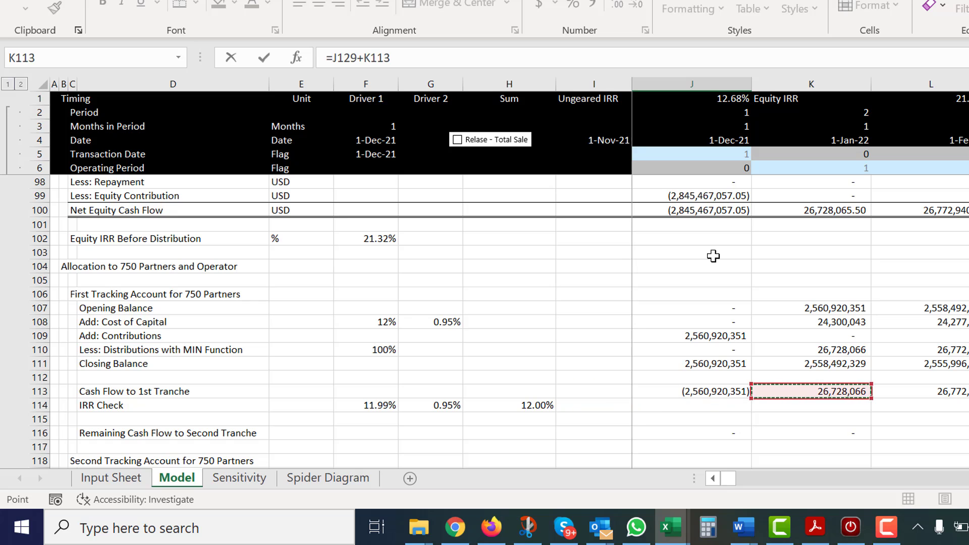
pyautogui.press('Left')
pyautogui.hotkey('ctrl', 'Return')
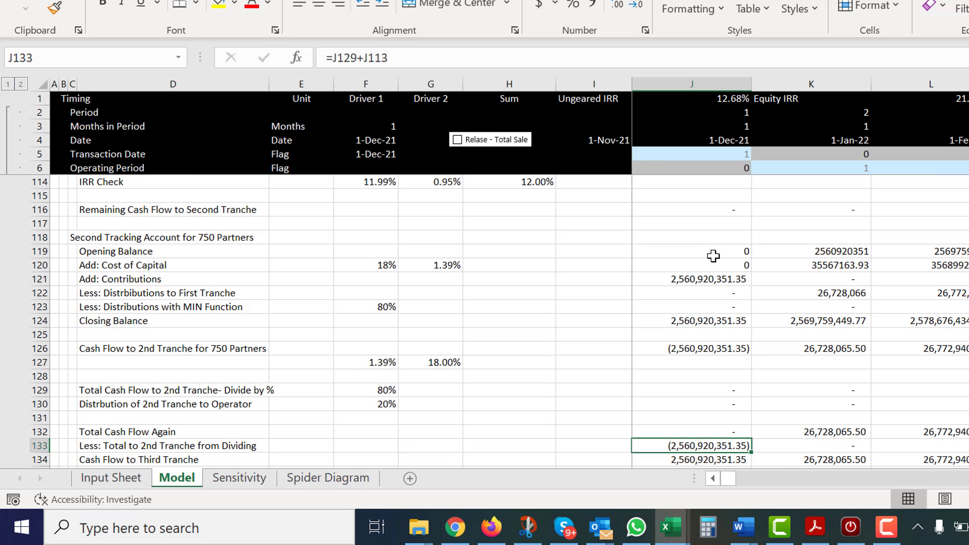
# - Multiply the first-tranche term in J133 by the Operating Period flag so the formula is =J129+J113*J6
pyautogui.press('Down')
pyautogui.press('Down')
pyautogui.press('Up')
pyautogui.press('Up')
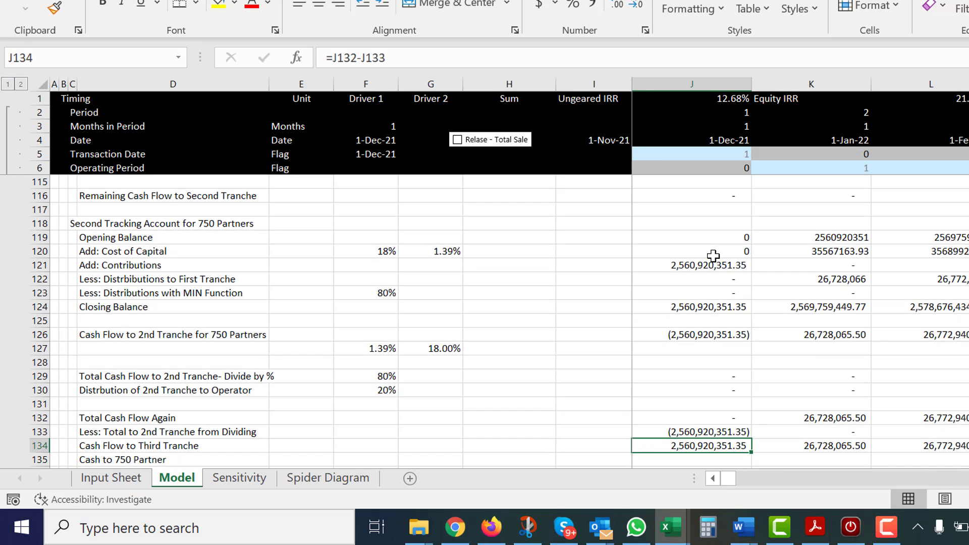
pyautogui.press('F2')
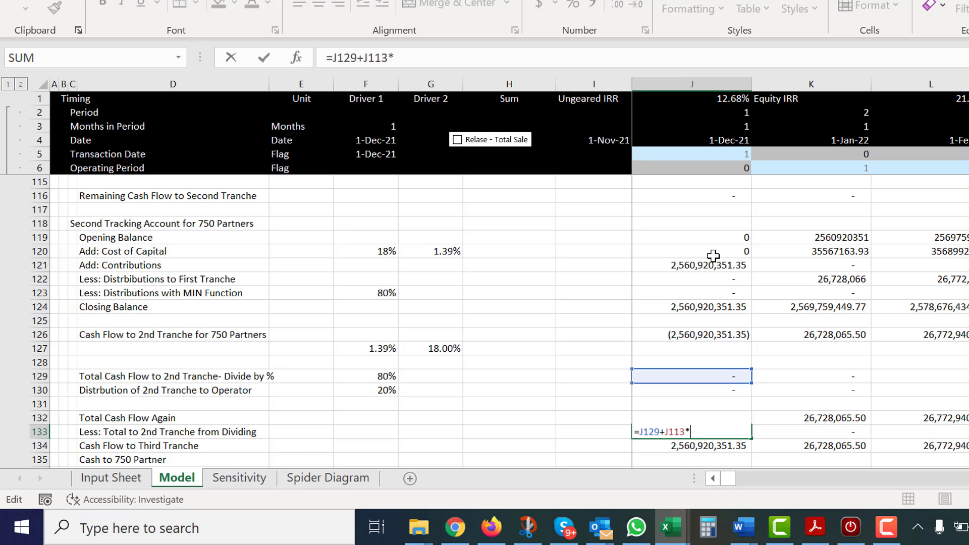
pyautogui.write('*')
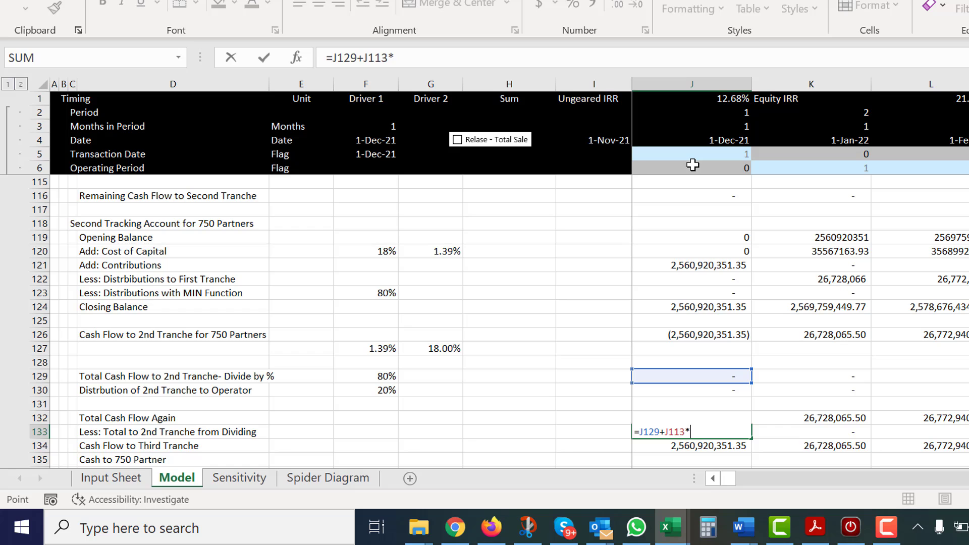
pyautogui.click(693, 165)
pyautogui.hotkey('ctrl', 'Return')
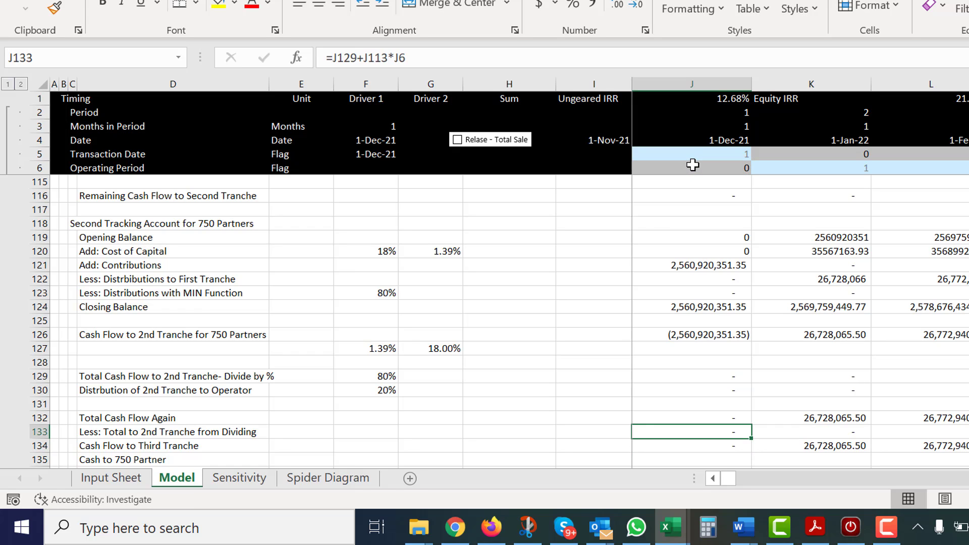
# - Fill the revised J133 deduction formula across the timeline
pyautogui.hotkey('ctrl', 'shift', 'Right')
pyautogui.hotkey('ctrl', 'r')
pyautogui.press('Down')
pyautogui.press('Down')
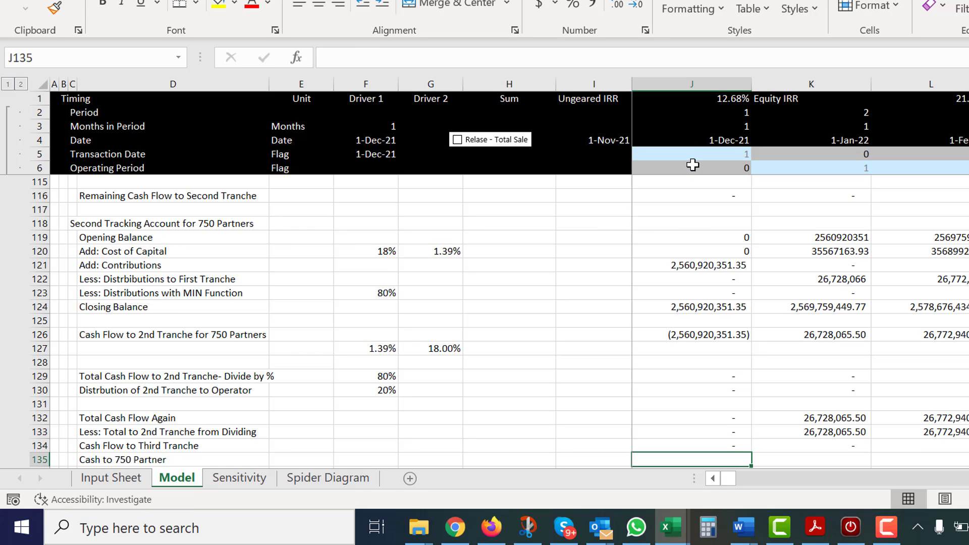
# - Examine the Cash Flow to Third Tranche row across the timeline through the January 2029 period
pyautogui.press('Up')
pyautogui.press('Right')
pyautogui.press('Right')
pyautogui.press('Right')
pyautogui.press('Right')
pyautogui.press('Right')
pyautogui.press('Right')
pyautogui.press('Right')
pyautogui.press('Right')
pyautogui.press('Right')
pyautogui.press('Right')
pyautogui.press('Right')
pyautogui.press('Right')
pyautogui.press('Right')
pyautogui.press('Right')
pyautogui.press('Right')
pyautogui.press('Right')
pyautogui.press('Right')
pyautogui.press('Right')
pyautogui.press('Right')
pyautogui.press('Right')
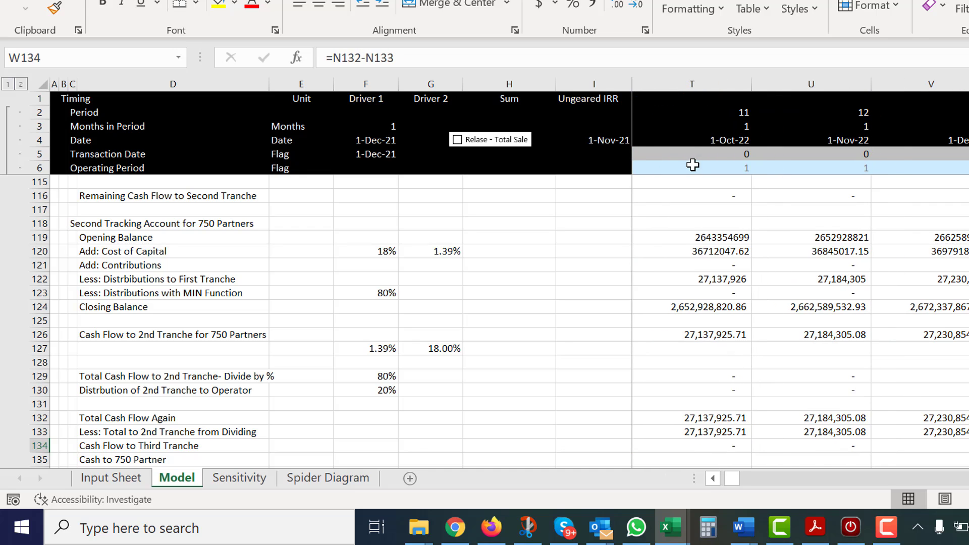
pyautogui.press('Right')
pyautogui.press('Right')
pyautogui.press('Right')
pyautogui.press('Right')
pyautogui.press('Right')
pyautogui.press('Right')
pyautogui.press('Right')
pyautogui.press('Right')
pyautogui.press('Right')
pyautogui.press('Right')
pyautogui.press('Right')
pyautogui.press('Right')
pyautogui.press('Right')
pyautogui.press('Right')
pyautogui.press('Right')
pyautogui.press('Right')
pyautogui.press('Right')
pyautogui.press('Right')
pyautogui.press('Right')
pyautogui.press('Right')
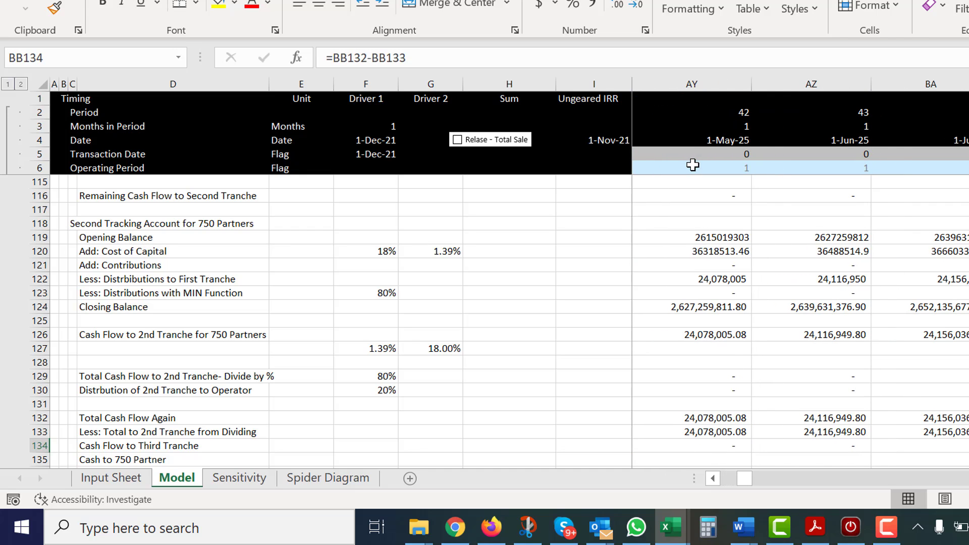
pyautogui.press('Right')
pyautogui.press('Right')
pyautogui.press('Right')
pyautogui.press('Right')
pyautogui.press('Right')
pyautogui.press('Right')
pyautogui.press('Right')
pyautogui.press('Right')
pyautogui.press('Right')
pyautogui.press('Right')
pyautogui.press('Right')
pyautogui.press('Right')
pyautogui.press('Right')
pyautogui.press('Right')
pyautogui.press('Right')
pyautogui.press('Right')
pyautogui.press('Right')
pyautogui.press('Right')
pyautogui.press('Right')
pyautogui.press('Right')
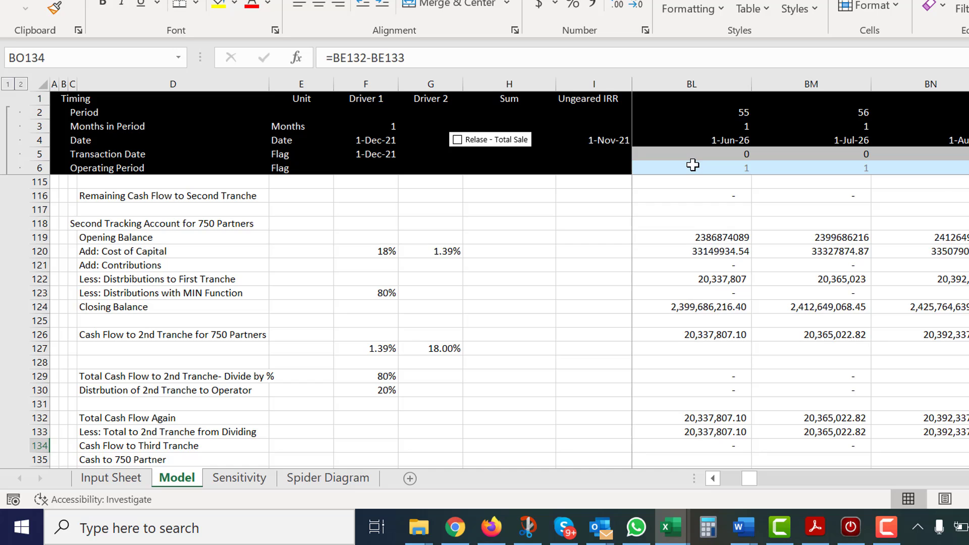
pyautogui.press('Right')
pyautogui.press('Right')
pyautogui.press('Right')
pyautogui.press('Right')
pyautogui.press('Right')
pyautogui.press('Right')
pyautogui.press('Right')
pyautogui.press('Right')
pyautogui.press('Right')
pyautogui.press('Right')
pyautogui.press('Right')
pyautogui.press('Right')
pyautogui.press('Right')
pyautogui.press('Right')
pyautogui.press('Right')
pyautogui.press('Right')
pyautogui.press('Left')
pyautogui.press('Left')
pyautogui.press('Left')
pyautogui.press('Left')
pyautogui.press('Left')
pyautogui.press('Left')
pyautogui.press('Left')
pyautogui.press('Left')
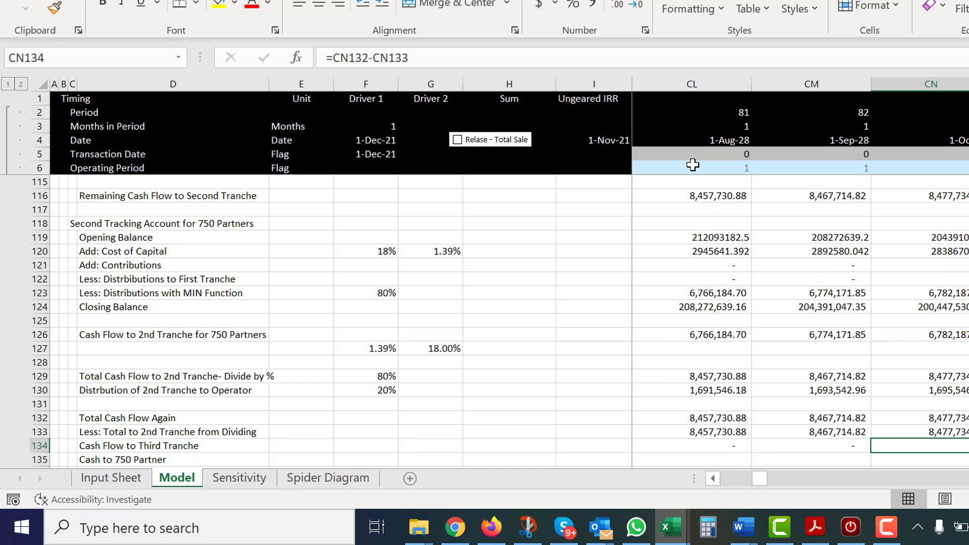
pyautogui.press('Right')
pyautogui.press('Right')
pyautogui.press('Right')
pyautogui.press('Right')
pyautogui.press('Right')
pyautogui.press('Right')
pyautogui.press('Right')
pyautogui.press('Right')
pyautogui.press('Right')
pyautogui.press('Right')
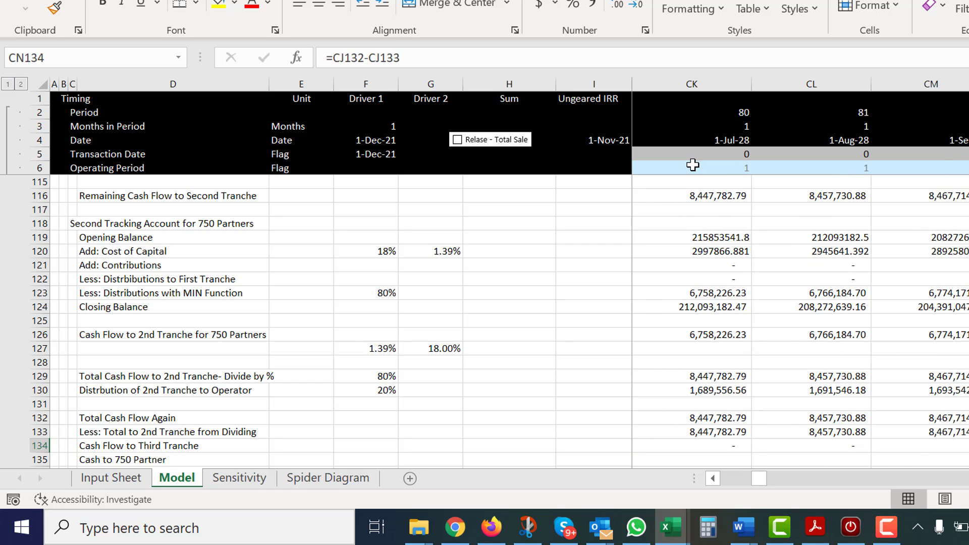
pyautogui.press('Right')
pyautogui.press('Right')
pyautogui.press('Left')
pyautogui.press('Left')
pyautogui.press('Left')
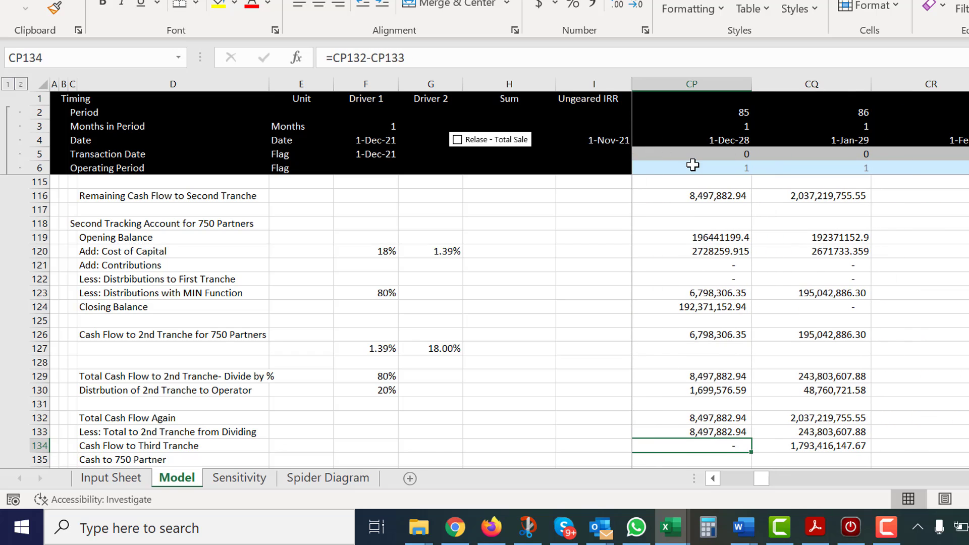
pyautogui.press('Right')
pyautogui.press('Right')
pyautogui.press('Down')
pyautogui.press('Down')
pyautogui.press('Down')
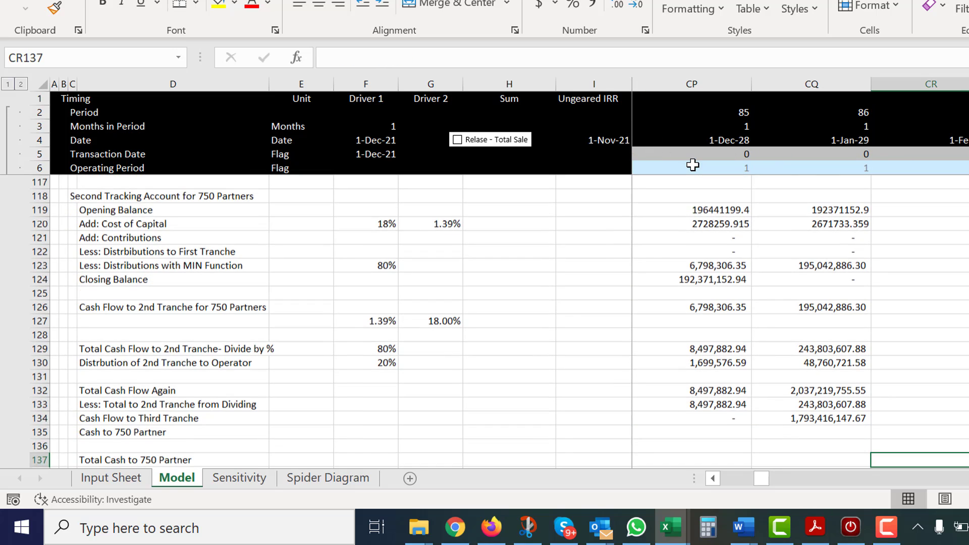
pyautogui.press('Up')
pyautogui.press('Up')
pyautogui.press('Left')
pyautogui.press('Up')
pyautogui.press('Down')
pyautogui.press('Down')
pyautogui.press('Down')
pyautogui.press('Down')
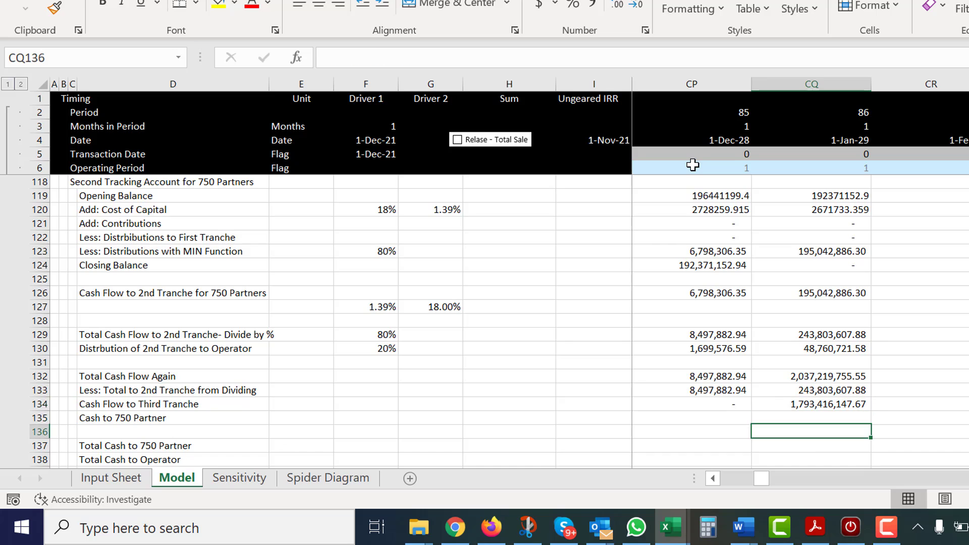
pyautogui.press('Up')
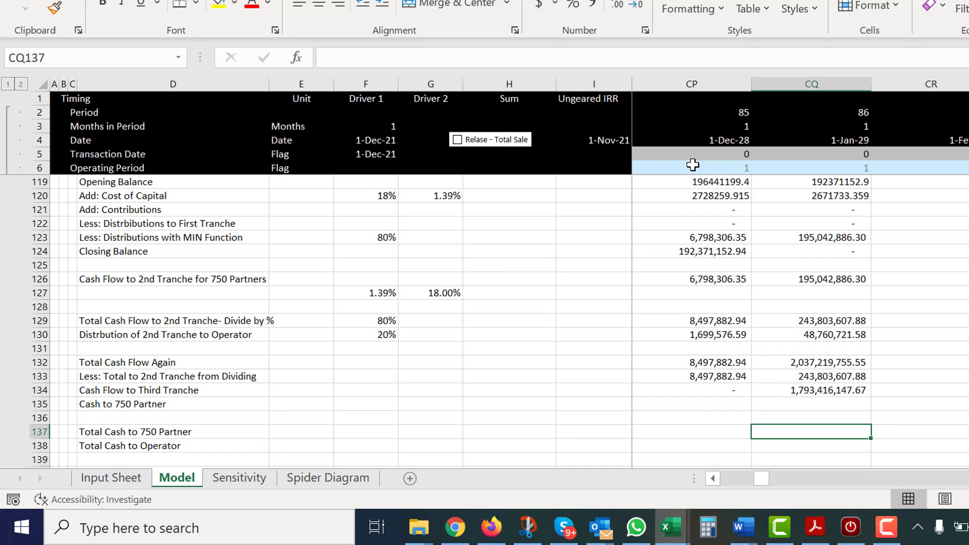
pyautogui.hotkey('ctrl', 'Left')
pyautogui.press('Left')
pyautogui.press('Right')
pyautogui.press('Right')
pyautogui.press('Right')
pyautogui.press('Right')
pyautogui.press('Right')
pyautogui.press('Right')
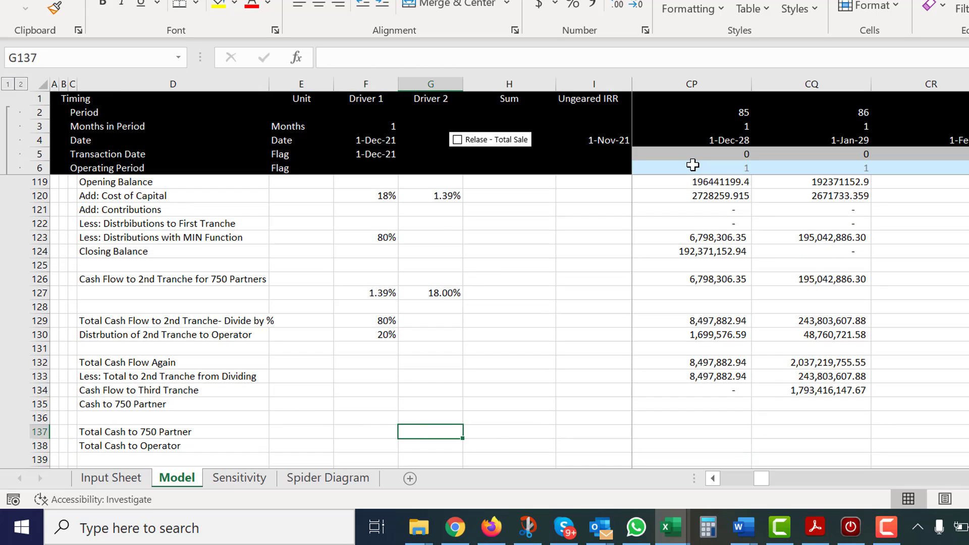
pyautogui.press('Right')
pyautogui.press('Right')
pyautogui.press('Left')
pyautogui.press('Left')
pyautogui.press('Left')
pyautogui.press('Right')
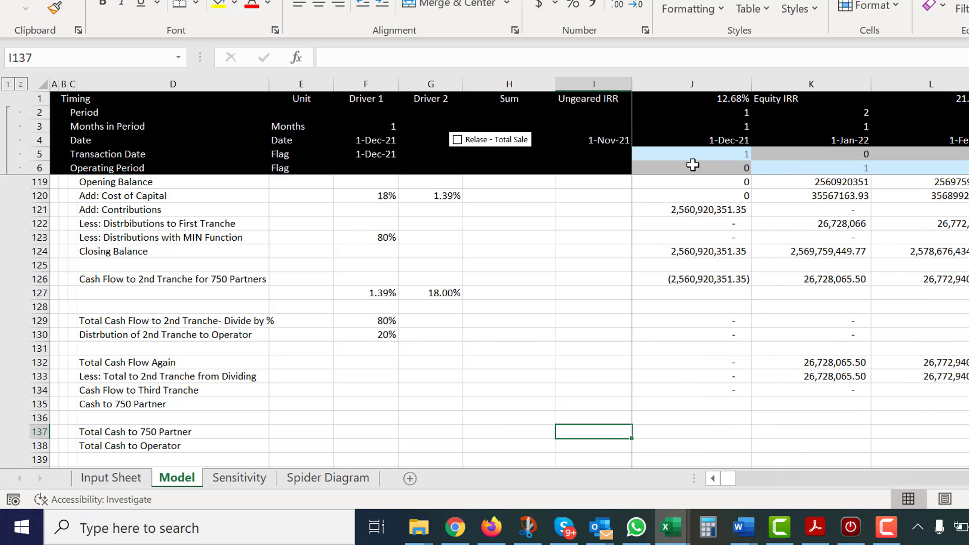
pyautogui.press('Right')
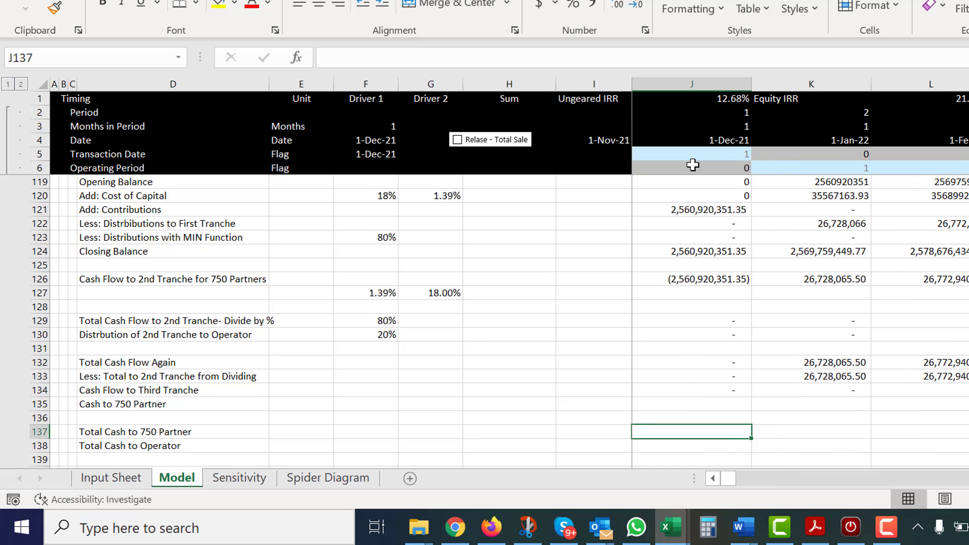
pyautogui.write('=')
pyautogui.press('Escape')
# - Link the Total Cash to 750 Partner driver in F137 to the third-tranche partner share, ='Input Sheet'!H53
pyautogui.press('Left')
pyautogui.press('Left')
pyautogui.press('Left')
pyautogui.press('Left')
pyautogui.press('Left')
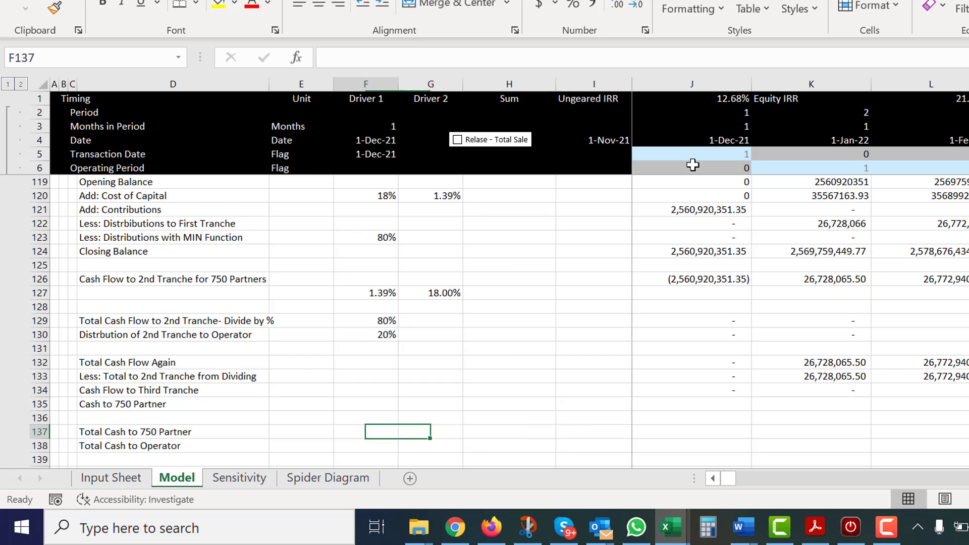
pyautogui.press('Right')
pyautogui.write('-')
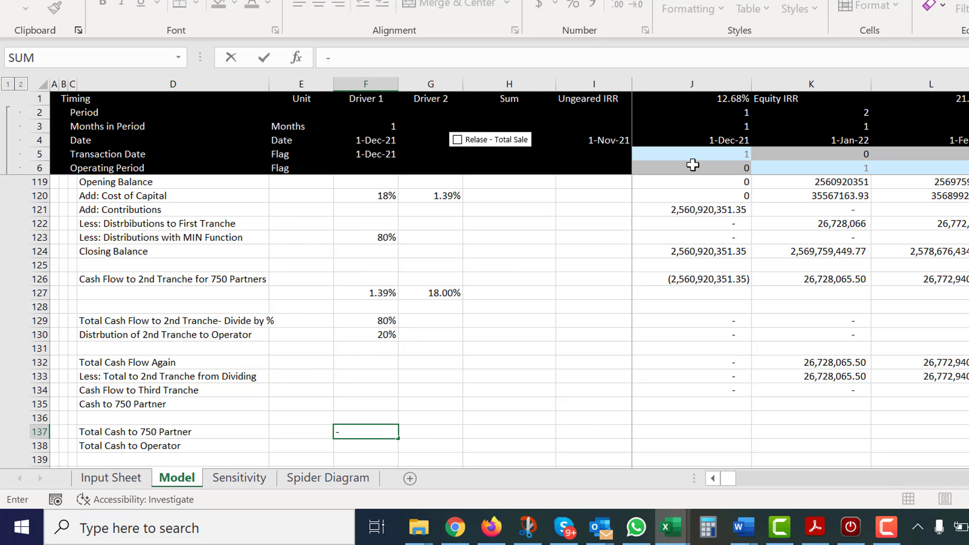
pyautogui.press('BackSpace')
pyautogui.write('=')
pyautogui.hotkey('ctrl', 'pageup')
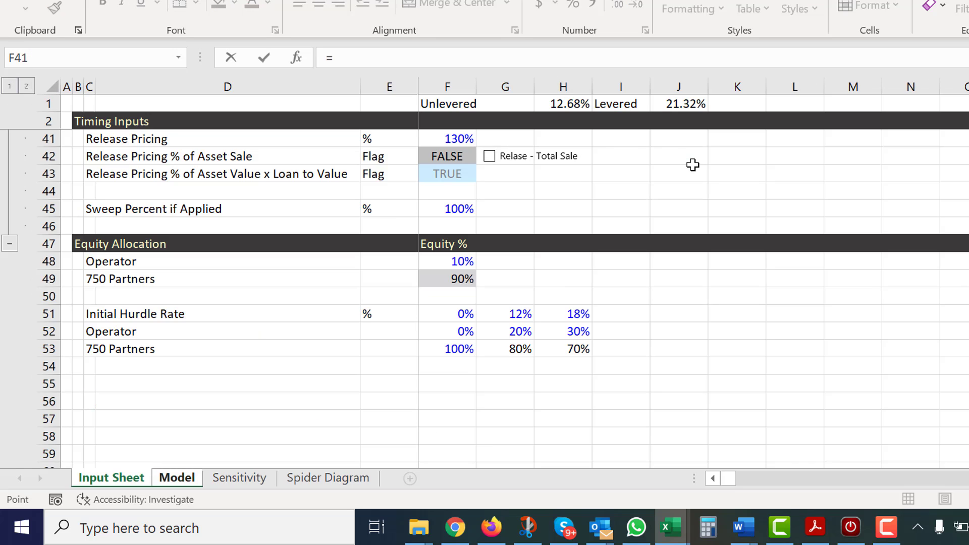
pyautogui.click(567, 345)
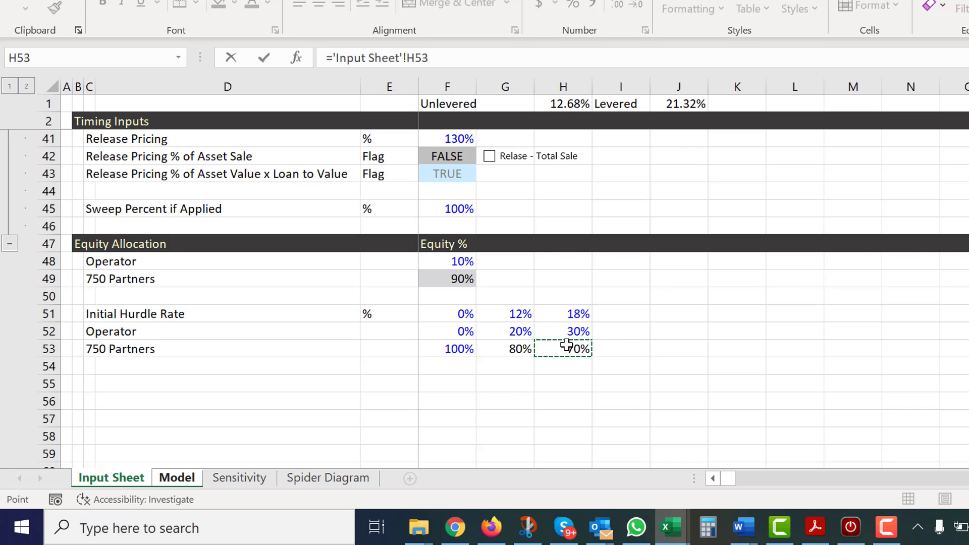
pyautogui.press('Return')
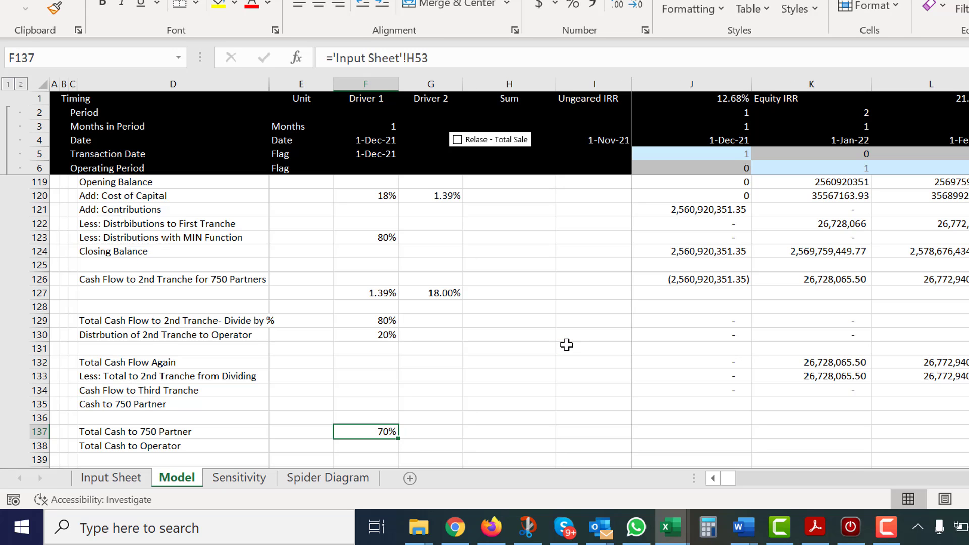
# - Link the Total Cash to Operator driver in F138 to the operator's 30% third-tranche share in H52 of the Input Sheet
pyautogui.press('Down')
pyautogui.write('=')
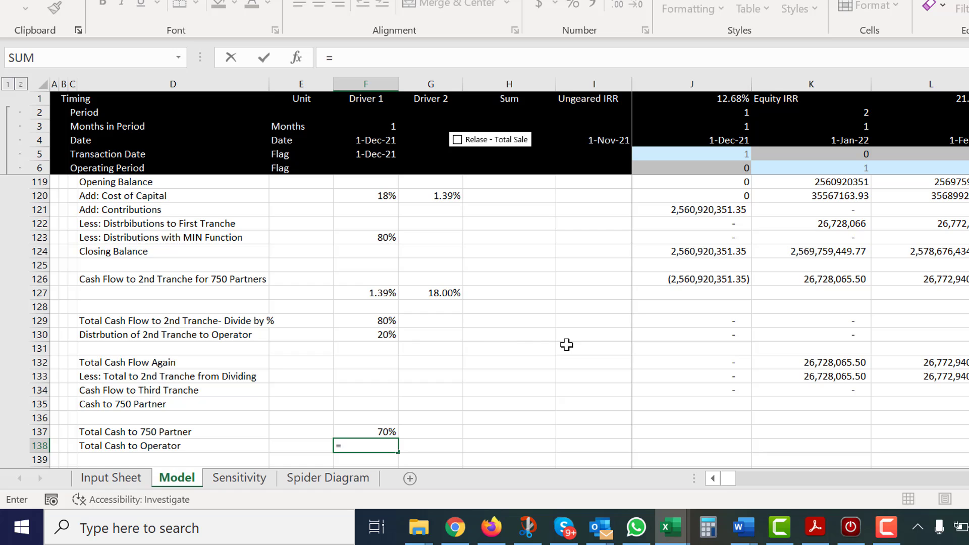
pyautogui.hotkey('ctrl', 'pageup')
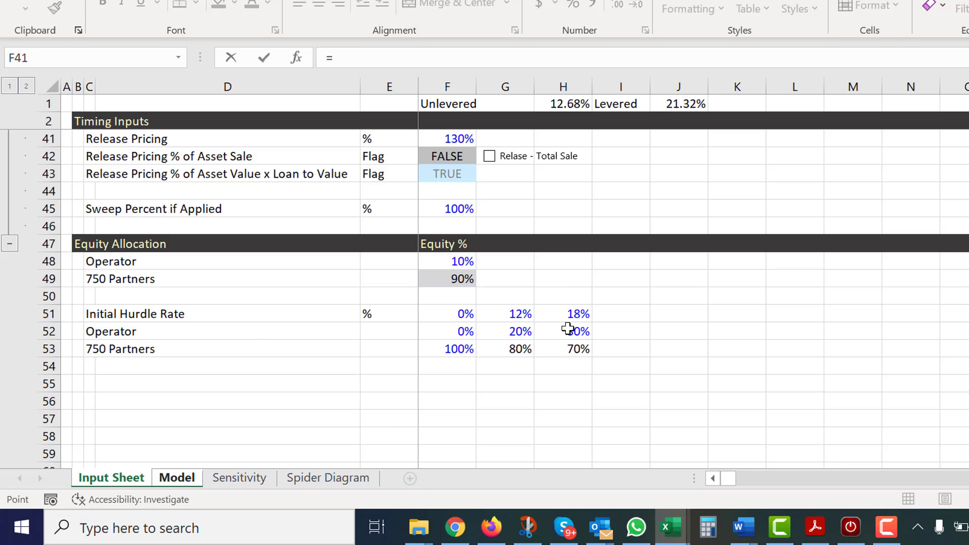
pyautogui.click(568, 329)
pyautogui.press('Return')
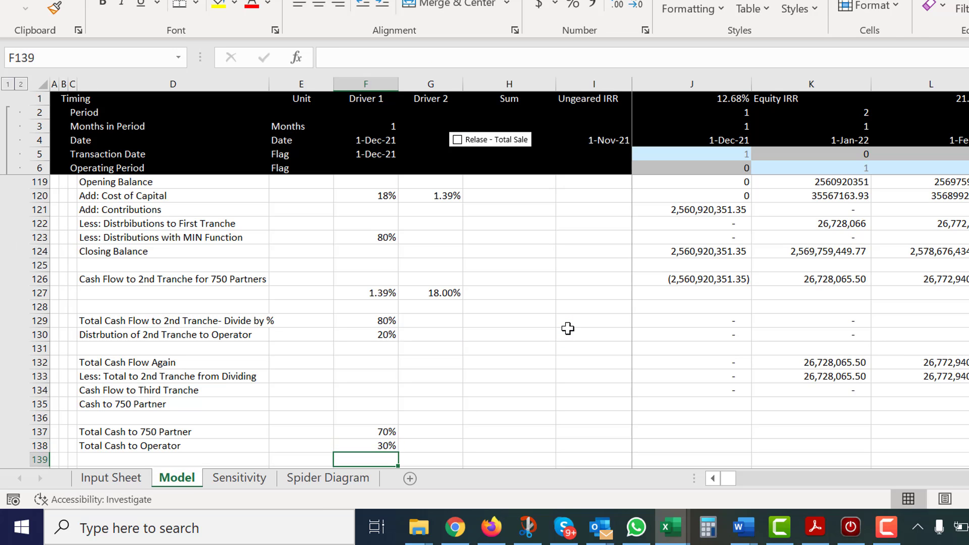
# - Calculate Total Cash to 750 Partner in J137 with =$F137*J$134 and copy the formula down to the Total Cash to Operator row
pyautogui.press('Up')
pyautogui.press('Right')
pyautogui.press('Right')
pyautogui.press('Right')
pyautogui.press('Right')
pyautogui.press('Up')
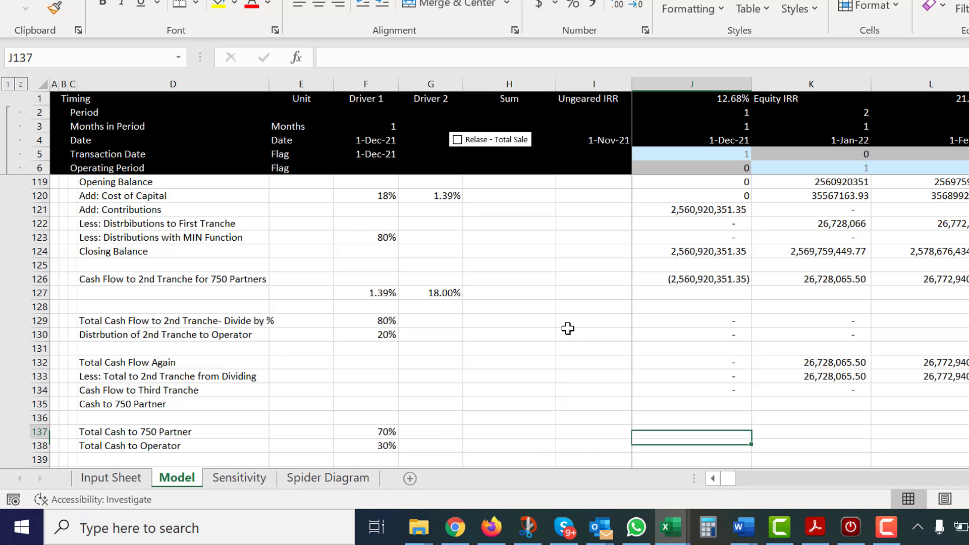
pyautogui.write('=')
pyautogui.press('Left')
pyautogui.press('Left')
pyautogui.press('Left')
pyautogui.press('Left')
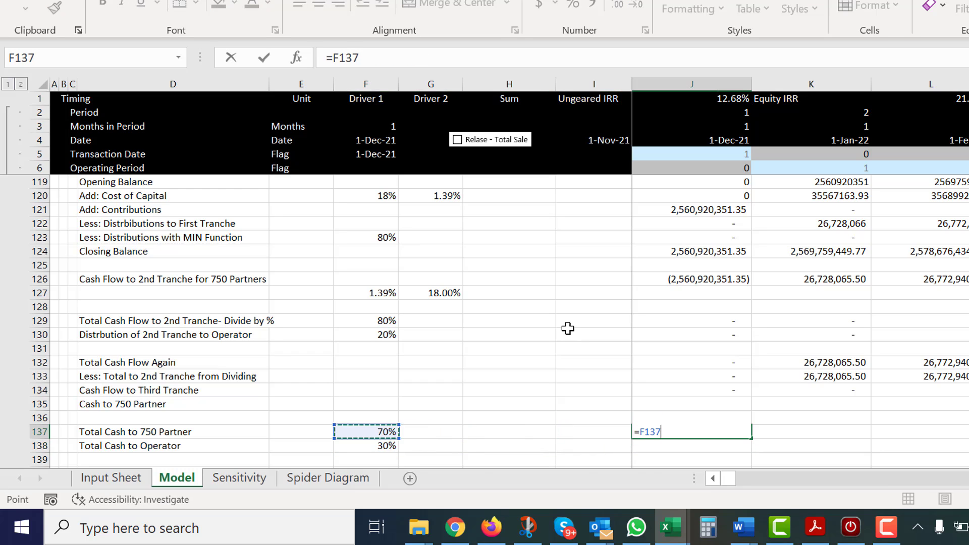
pyautogui.press('F4')
pyautogui.press('F4')
pyautogui.write('*')
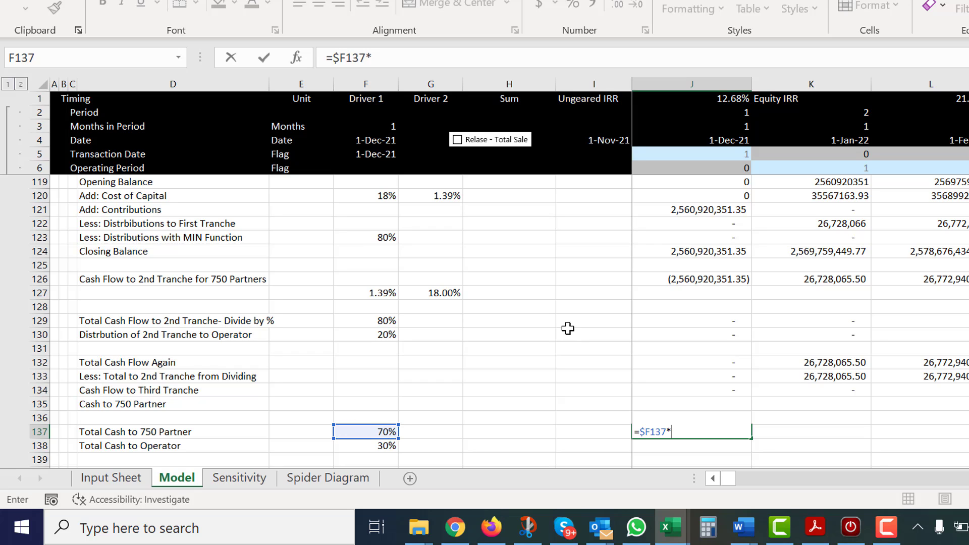
pyautogui.press('Up')
pyautogui.press('Up')
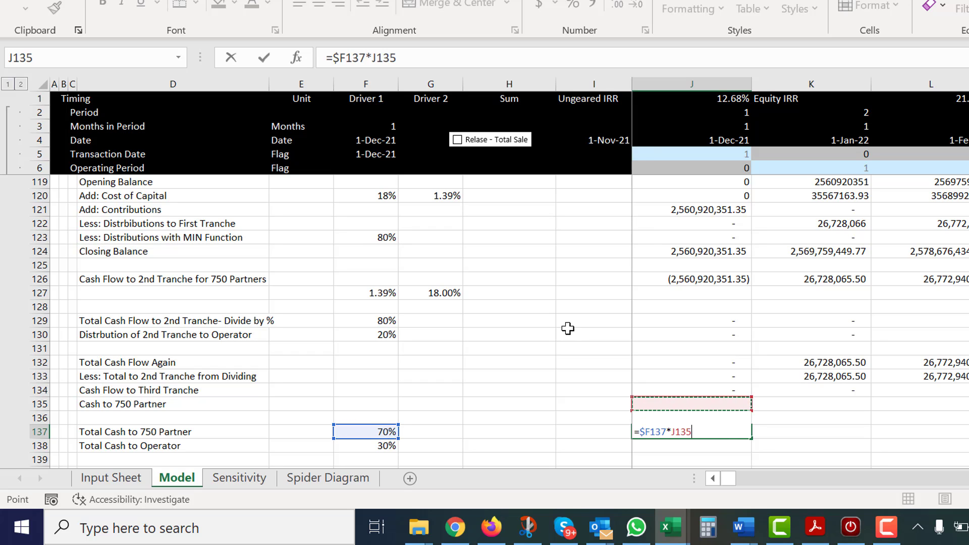
pyautogui.press('Up')
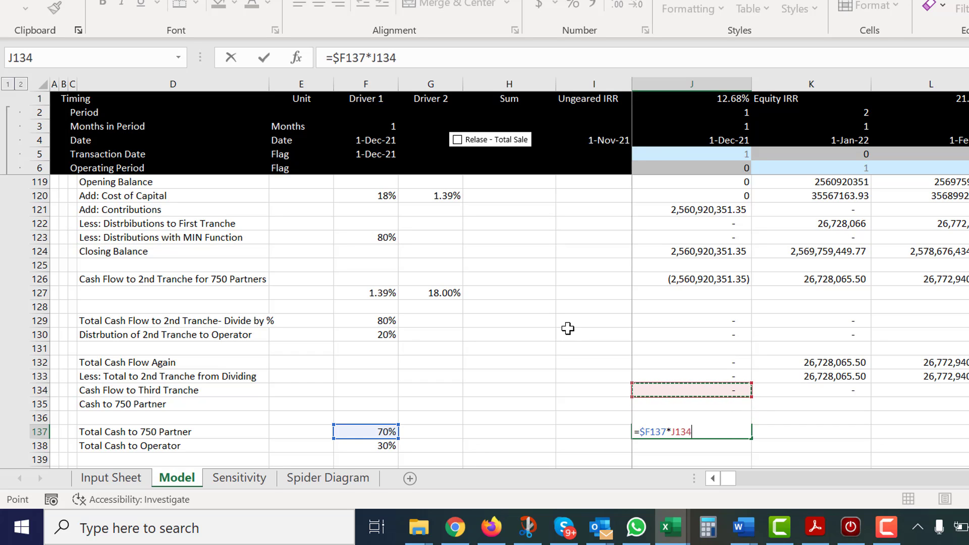
pyautogui.press('Left')
pyautogui.press('Left')
pyautogui.press('Left')
pyautogui.press('Left')
pyautogui.press('Left')
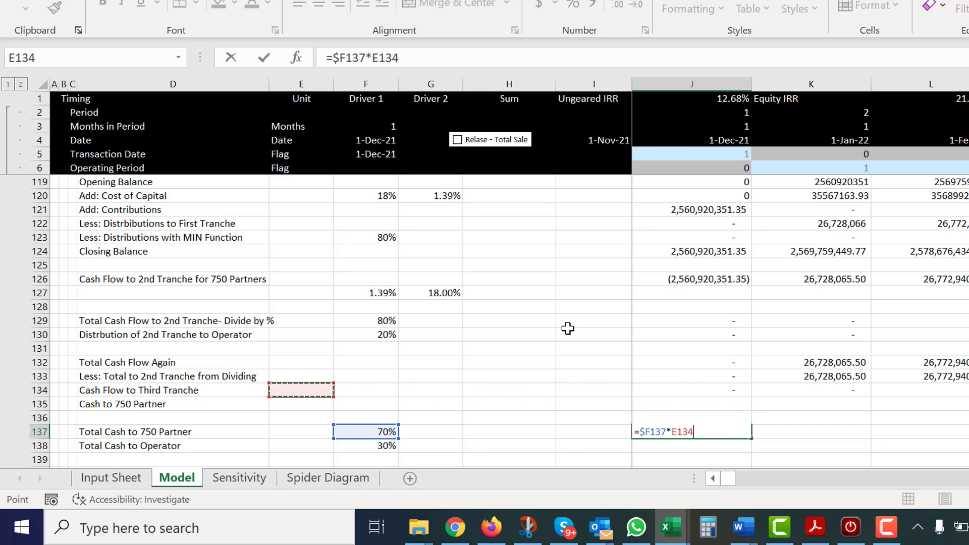
pyautogui.press('Right')
pyautogui.press('Right')
pyautogui.press('Right')
pyautogui.press('Right')
pyautogui.press('Right')
pyautogui.press('Right')
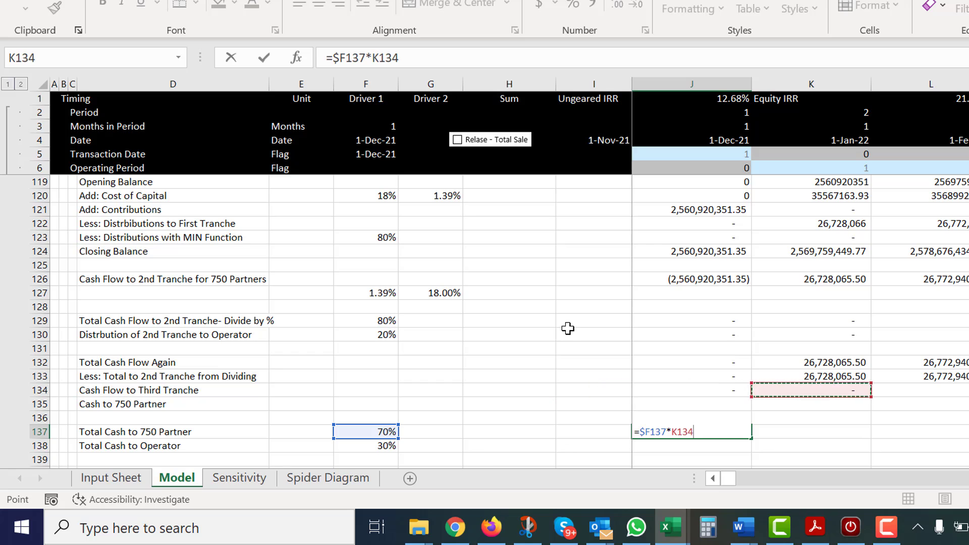
pyautogui.press('Left')
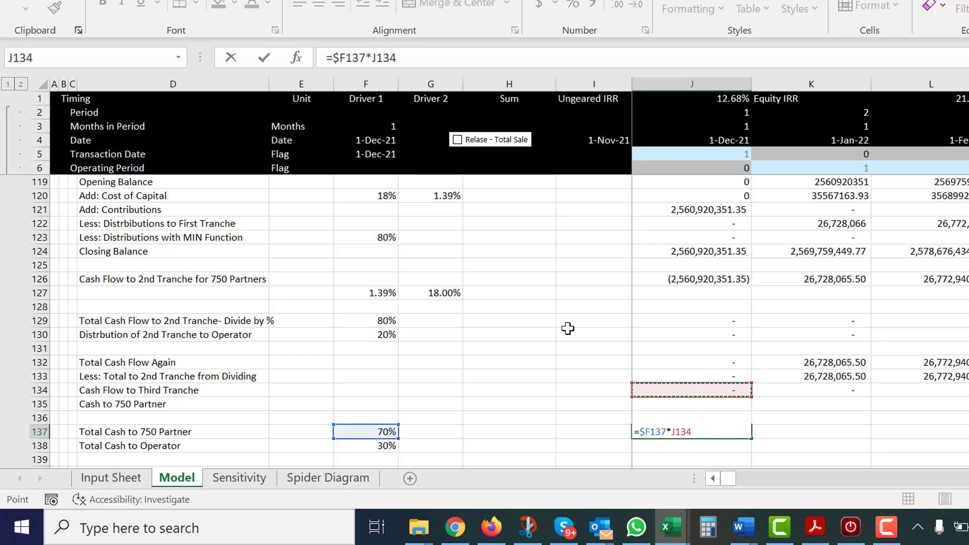
pyautogui.press('F4')
pyautogui.press('F4')
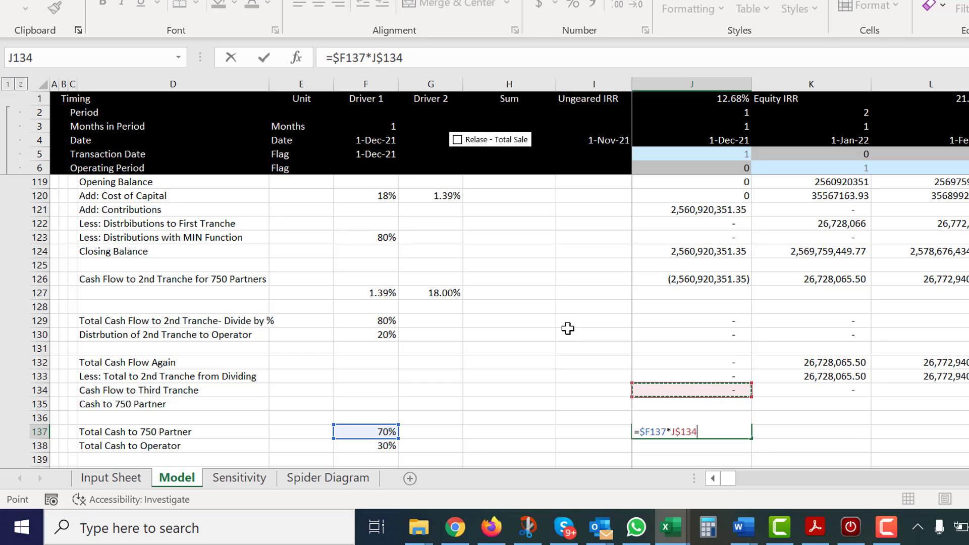
pyautogui.hotkey('ctrl', 'Return')
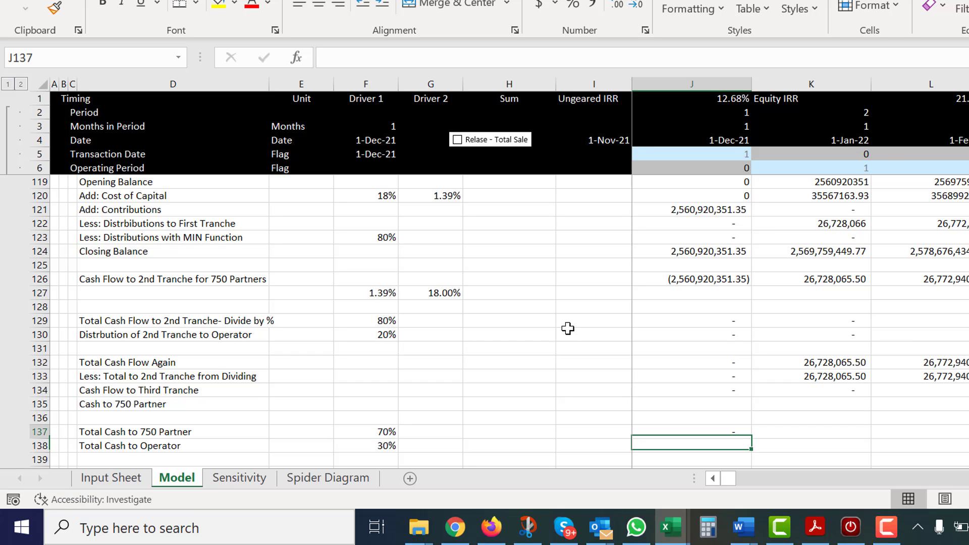
pyautogui.hotkey('shift', 'Down')
pyautogui.hotkey('ctrl', 'd')
# - Delete the unused Cash to 750 Partner row, row 135, below Cash Flow to Third Tranche
pyautogui.press('Up')
pyautogui.press('Up')
pyautogui.press('Up')
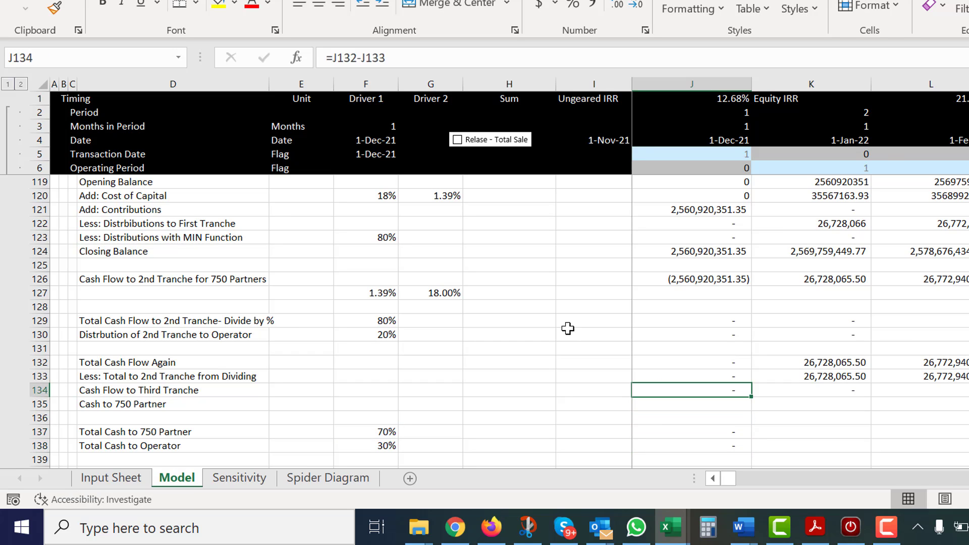
pyautogui.press('Down')
pyautogui.hotkey('shift', 'space')
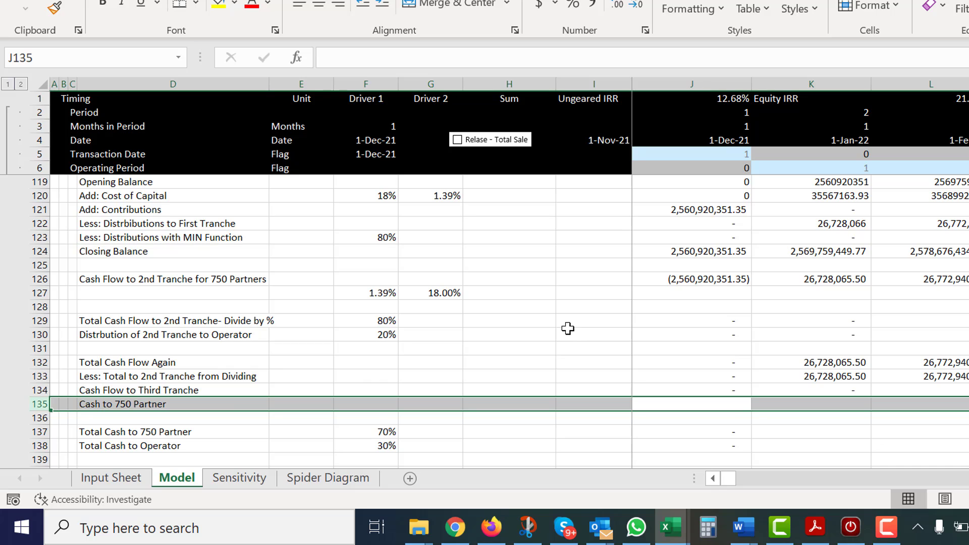
pyautogui.hotkey('ctrl', '-')
# - Fill the Total Cash to 750 Partner and Total Cash to Operator formulas in J136:J137 across the timeline
pyautogui.press('Down')
pyautogui.hotkey('shift', 'Down')
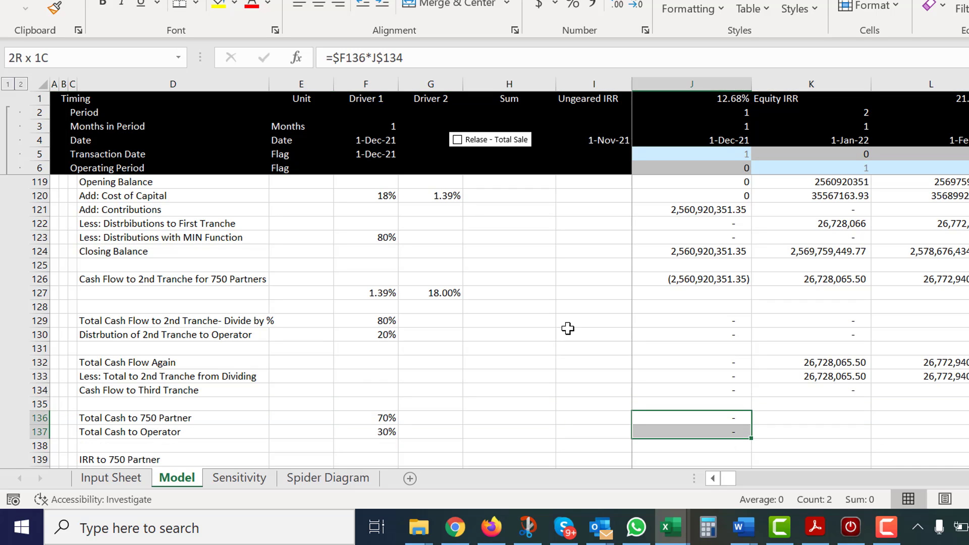
pyautogui.hotkey('shift', 'Up')
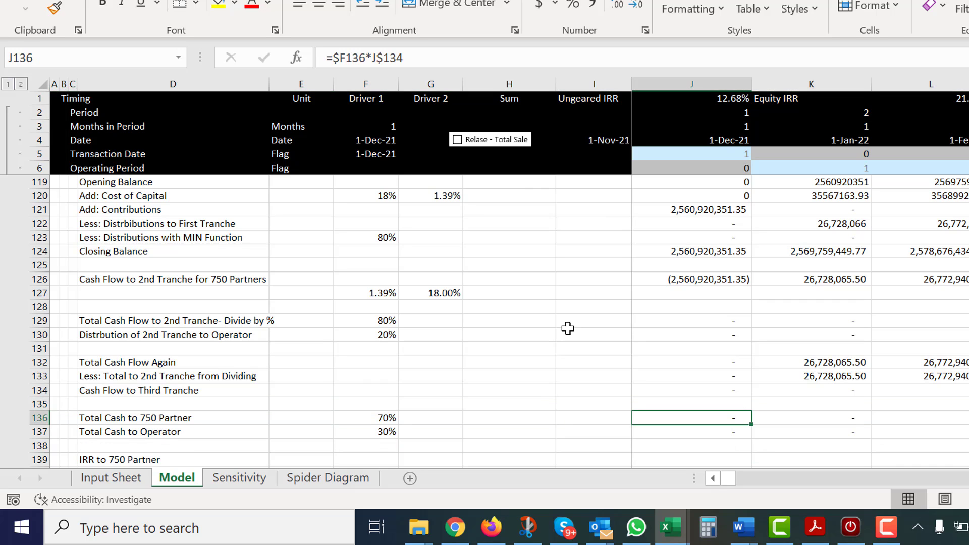
# - Enter =J136+J126 in J139 of the IRR to 750 Partner row and fill it across the timeline
pyautogui.press('Down')
pyautogui.press('Down')
pyautogui.press('Down')
pyautogui.press('Down')
pyautogui.press('Down')
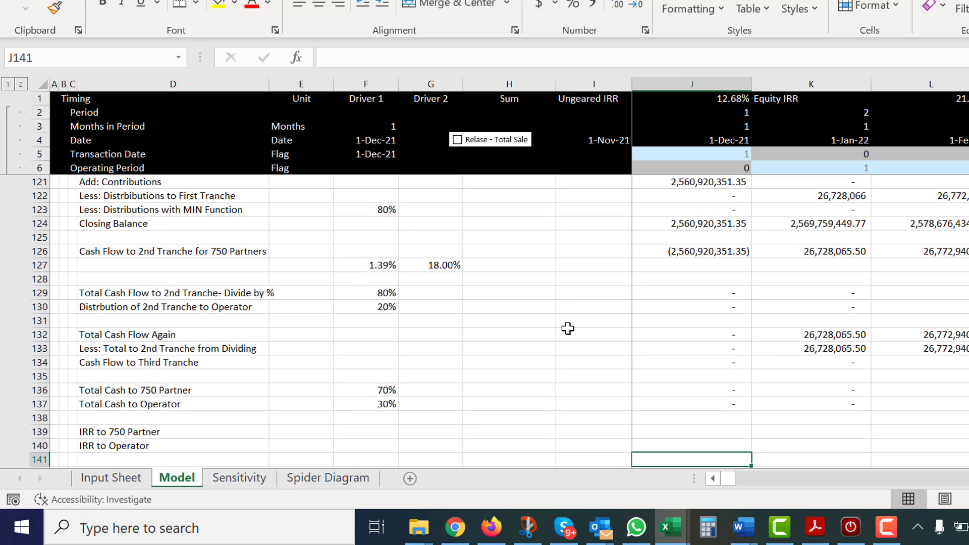
pyautogui.press('Up')
pyautogui.press('Up')
pyautogui.write('=')
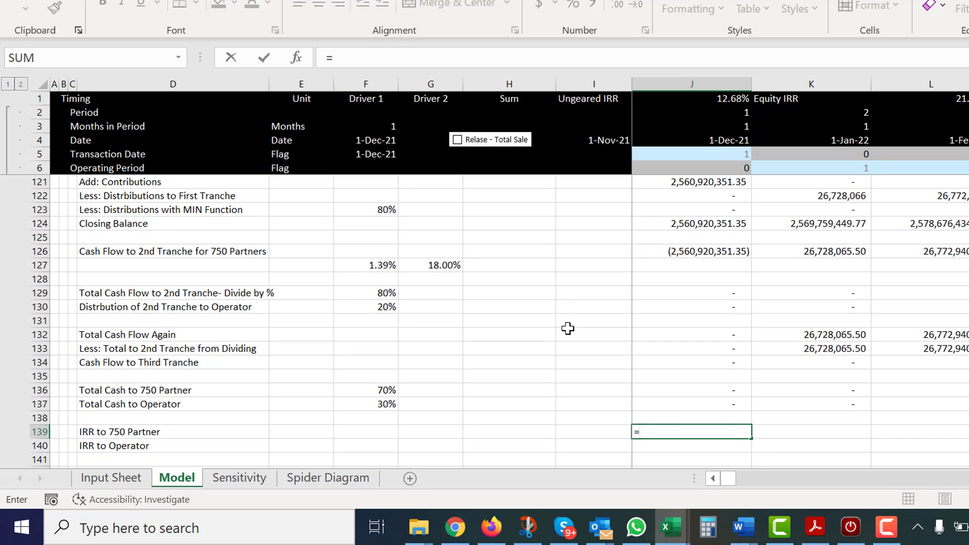
pyautogui.press('Up')
pyautogui.press('Up')
pyautogui.press('Up')
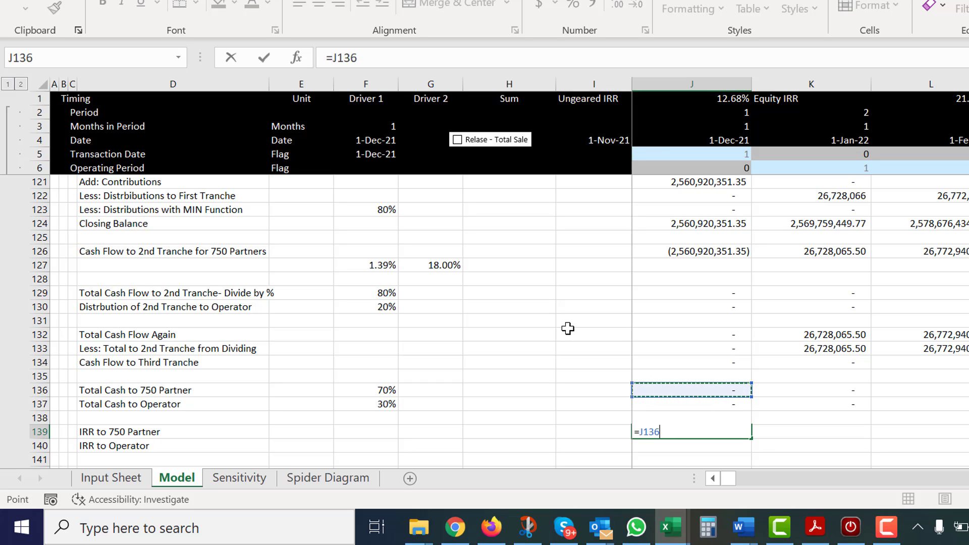
pyautogui.write('*')
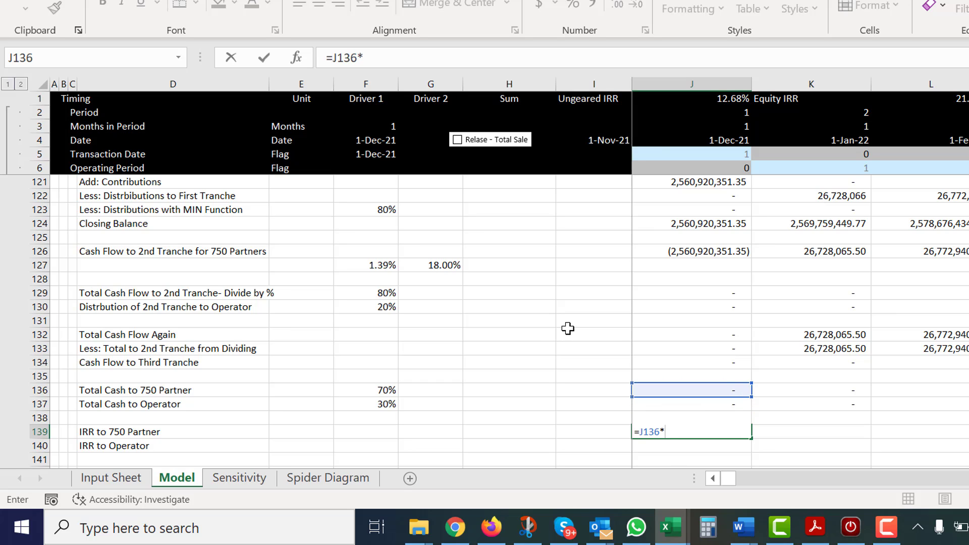
pyautogui.press('Up')
pyautogui.press('Up')
pyautogui.press('Up')
pyautogui.press('Up')
pyautogui.press('Up')
pyautogui.press('Up')
pyautogui.press('Up')
pyautogui.press('Up')
pyautogui.press('Up')
pyautogui.press('Up')
pyautogui.press('Up')
pyautogui.press('Up')
pyautogui.press('Up')
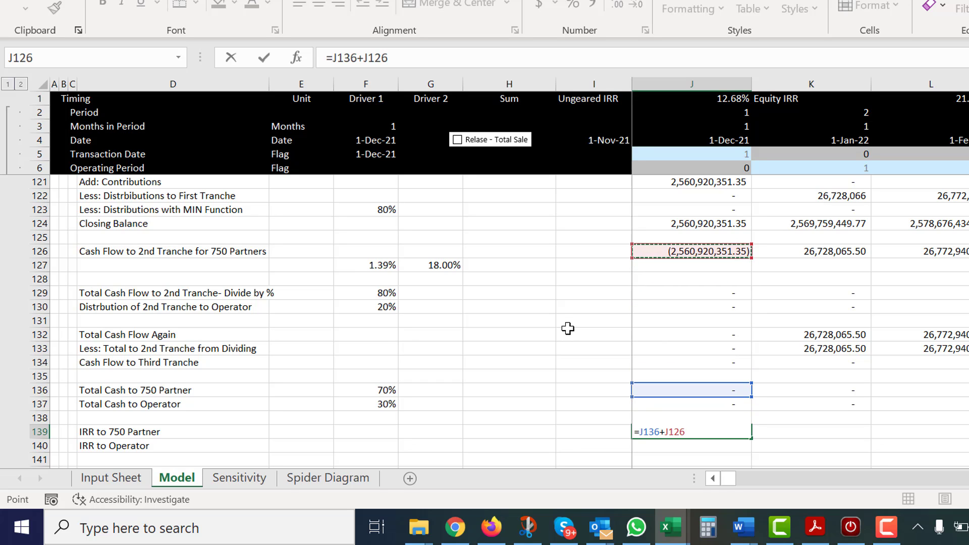
pyautogui.press('Return')
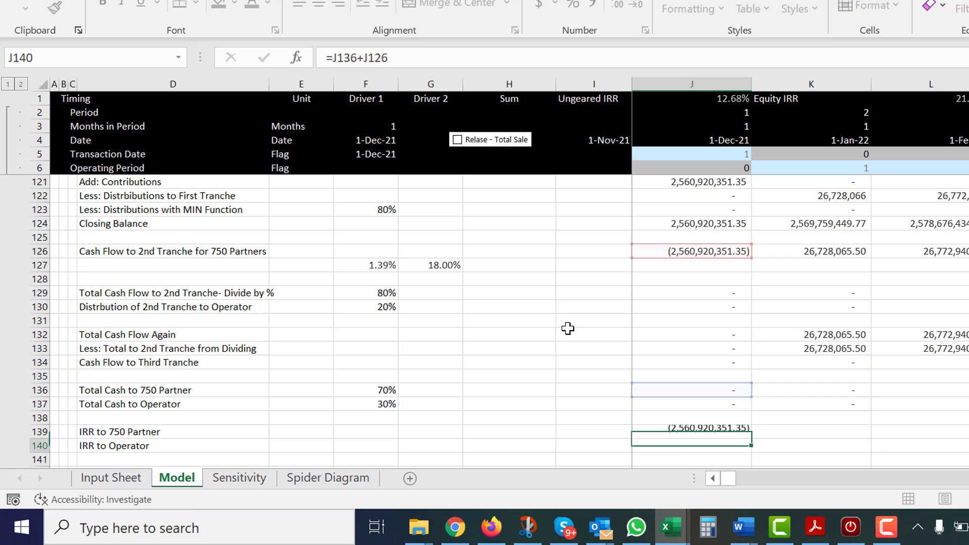
pyautogui.press('Up')
pyautogui.hotkey('ctrl', 'shift', 'r')
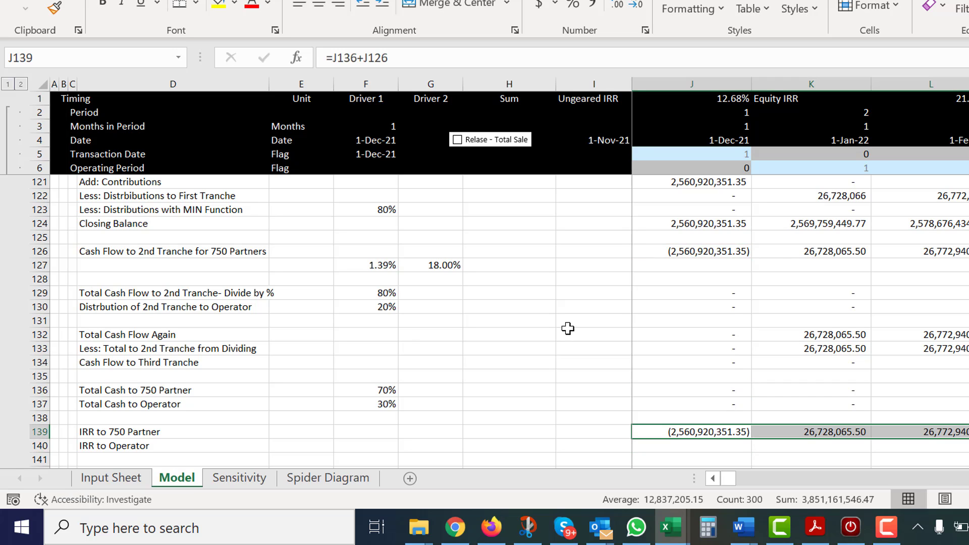
# - Calculate the periodic IRR to 750 Partner in F139 with =IRR(J139:KW139)
pyautogui.click(568, 328)
pyautogui.press('Left')
pyautogui.press('Down')
pyautogui.press('Down')
pyautogui.press('Down')
pyautogui.press('Down')
pyautogui.press('Down')
pyautogui.press('Down')
pyautogui.press('Down')
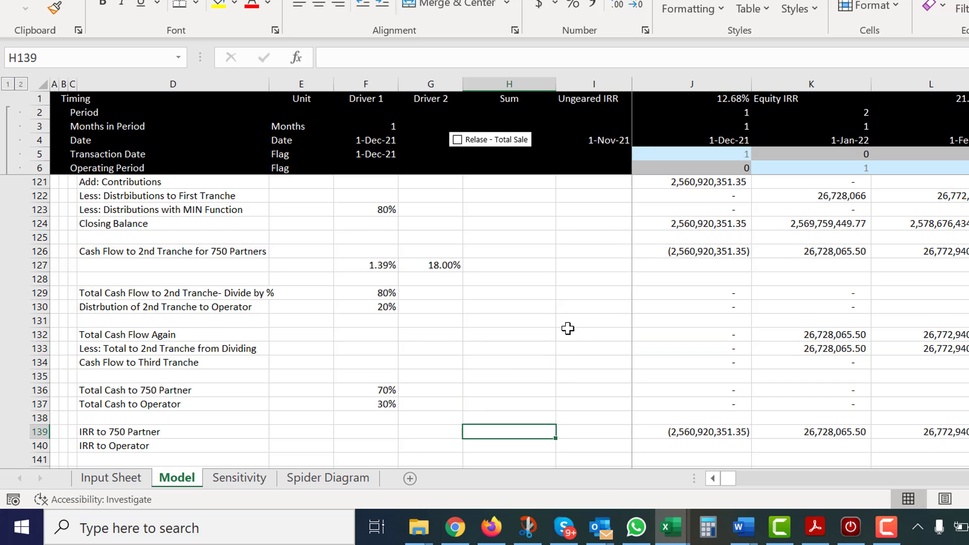
pyautogui.press('Left')
pyautogui.press('Left')
pyautogui.write('=irr(')
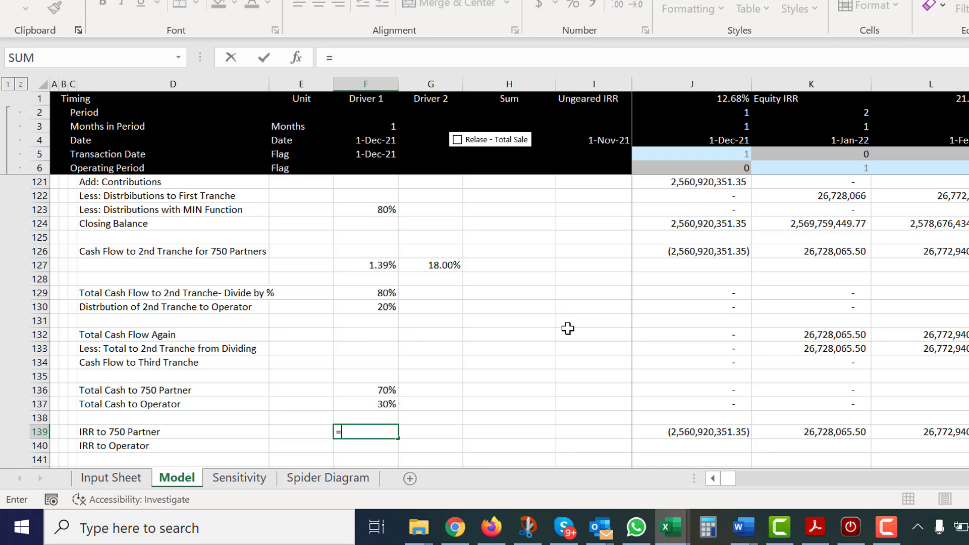
pyautogui.press('Right')
pyautogui.press('Right')
pyautogui.press('Right')
pyautogui.press('Right')
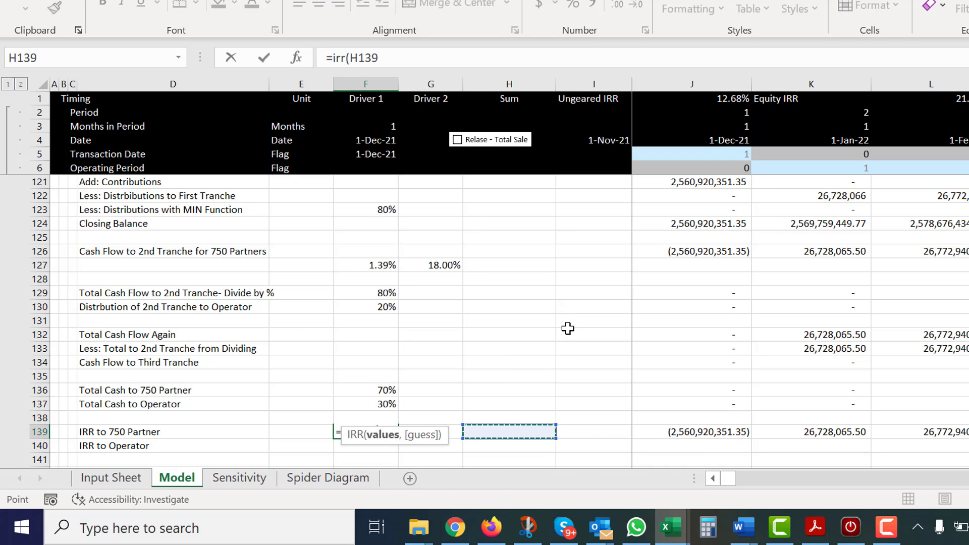
pyautogui.hotkey('ctrl', 'shift', 'Right')
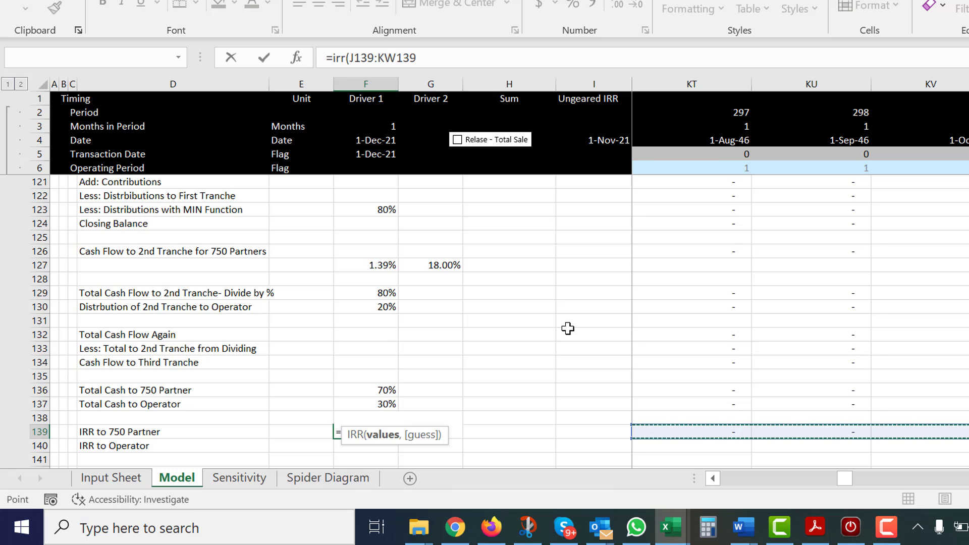
pyautogui.press('Return')
pyautogui.press('Up')
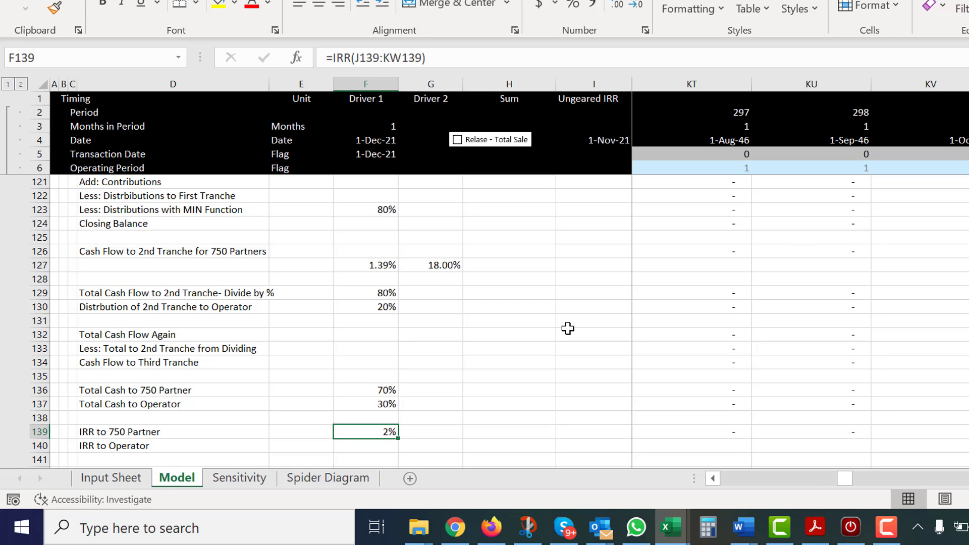
# - Extend the F139 IRR formula with an annualising term so it reads =IRR(J139:KW139)^($F$3/12)-1
pyautogui.press('F2')
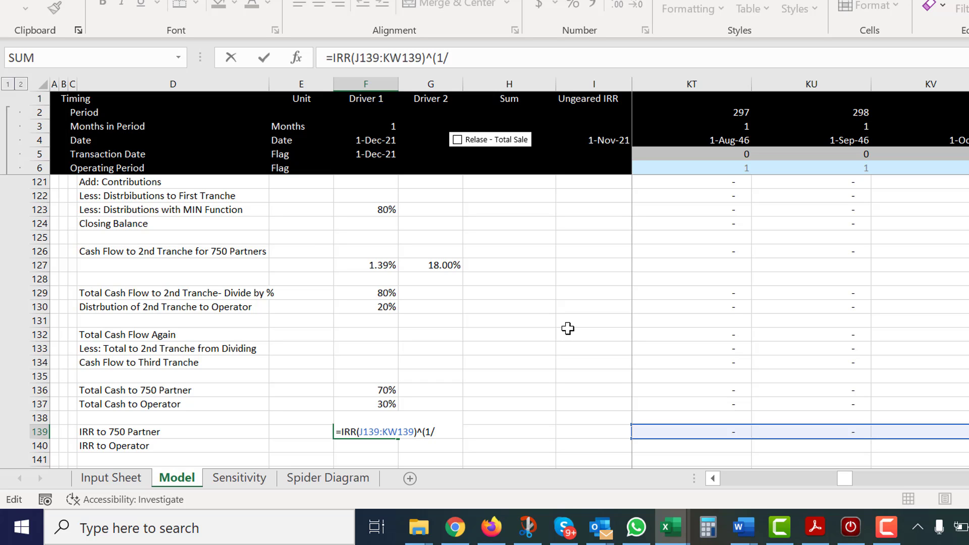
pyautogui.click(372, 129)
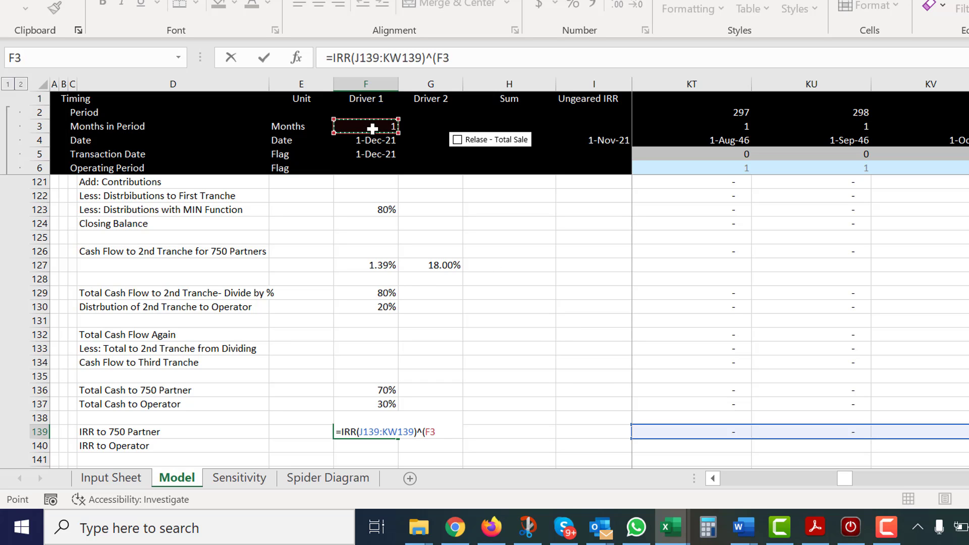
pyautogui.press('F4')
pyautogui.write('/12)-1')
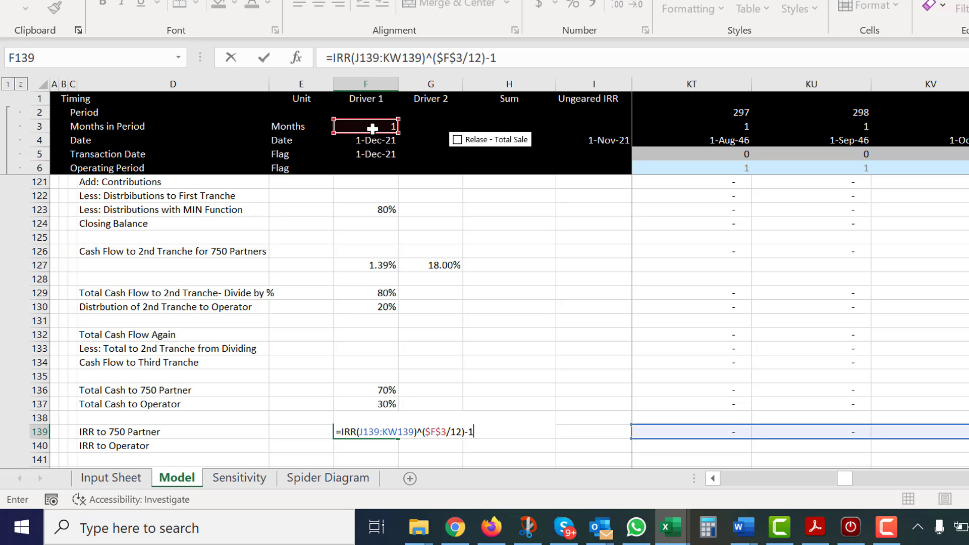
pyautogui.press('Return')
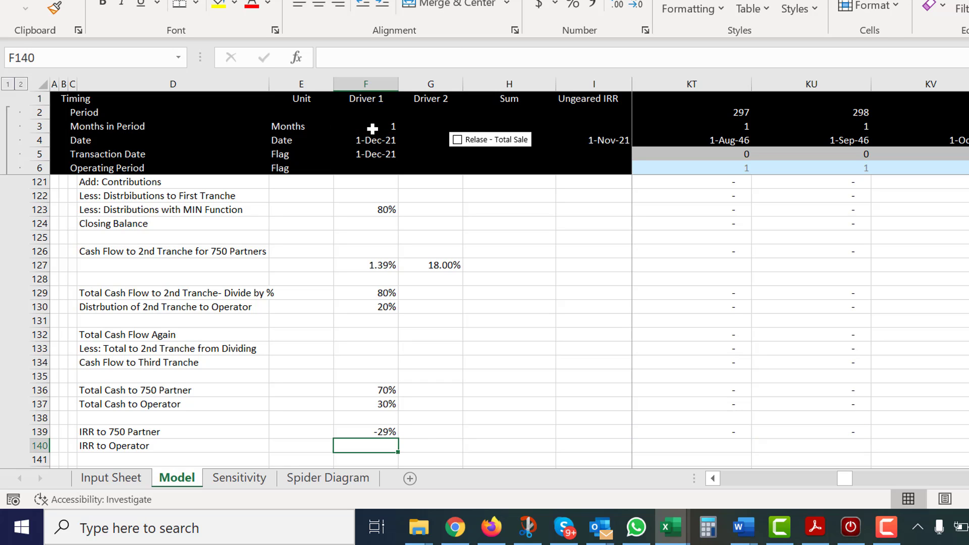
pyautogui.press('Up')
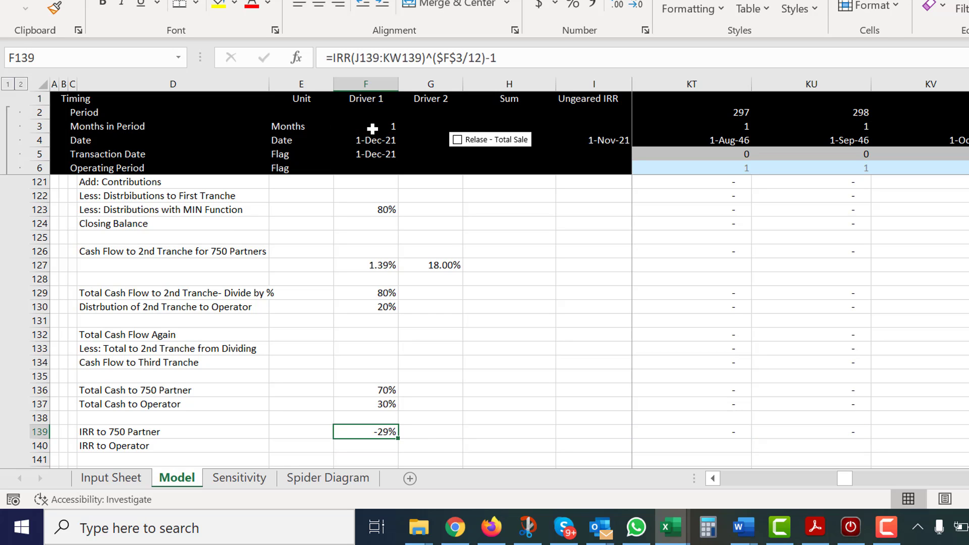
# - Examine the IRR to 750 Partner cash flows in the first timeline periods and the IRR formula in F139
pyautogui.press('Right')
pyautogui.press('Right')
pyautogui.press('Right')
pyautogui.press('Right')
pyautogui.press('Right')
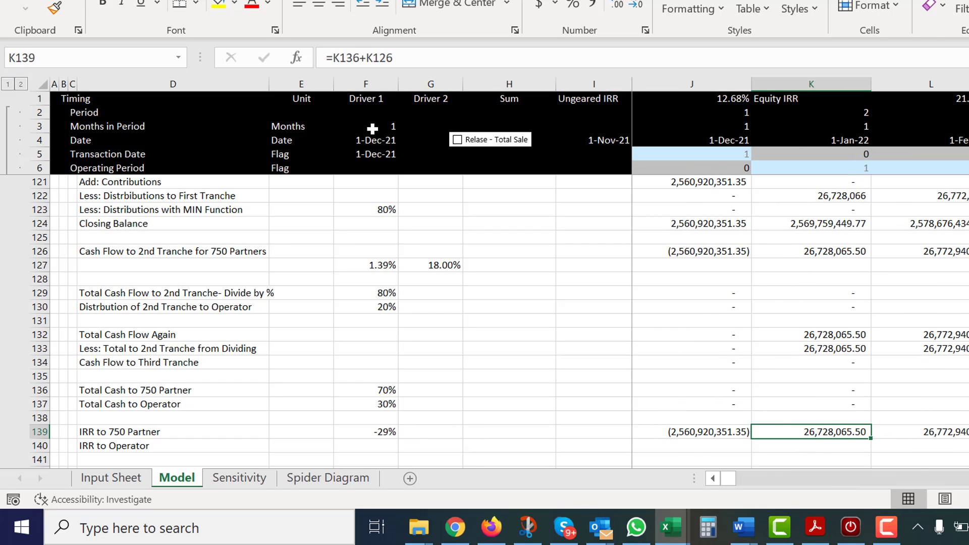
pyautogui.press('Left')
pyautogui.press('Left')
pyautogui.press('Right')
pyautogui.press('Right')
pyautogui.press('Left')
pyautogui.press('Left')
pyautogui.press('Left')
pyautogui.press('Left')
pyautogui.press('Left')
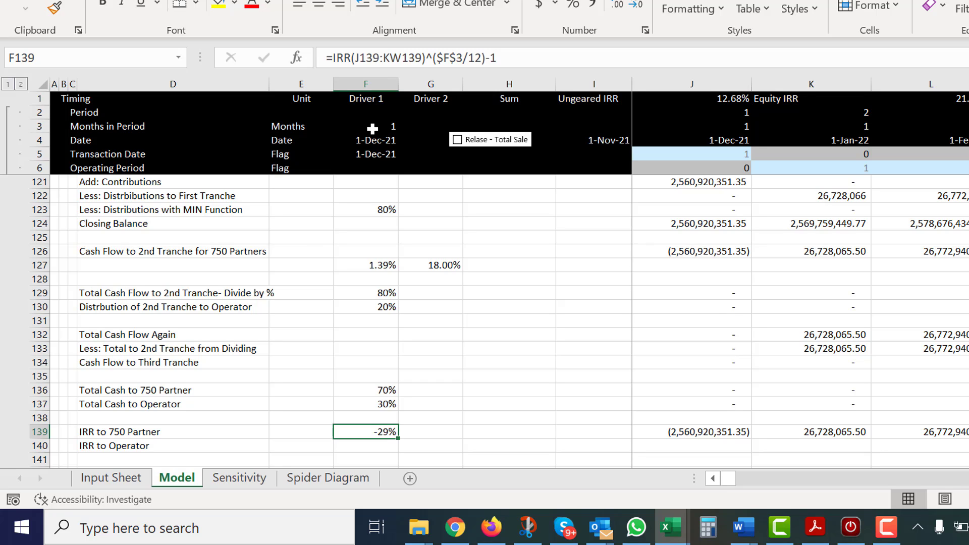
# - Enter =-J68 in J140 of the IRR to Operator row to bring in the operator's equity contribution as an outflow
pyautogui.press('Right')
pyautogui.press('Right')
pyautogui.press('Right')
pyautogui.press('Right')
pyautogui.press('Down')
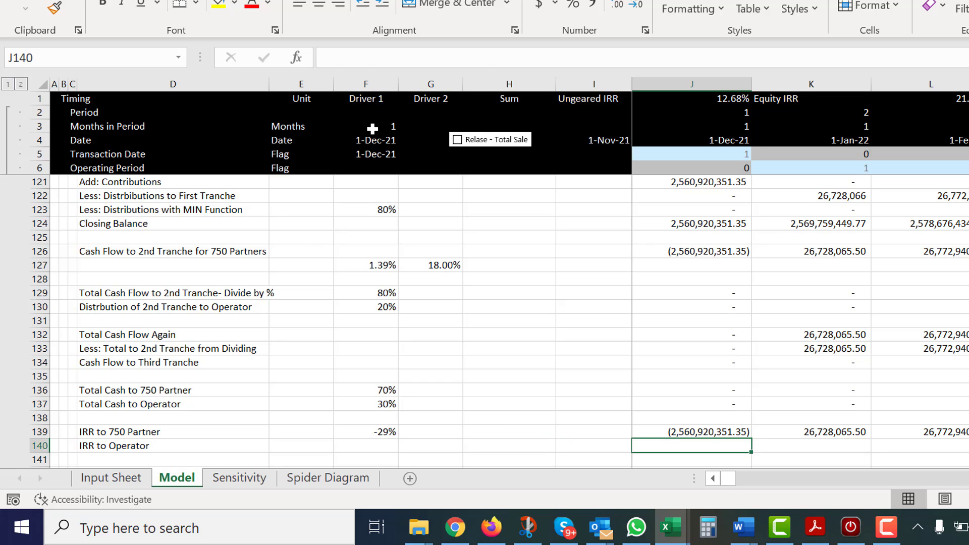
pyautogui.write('=')
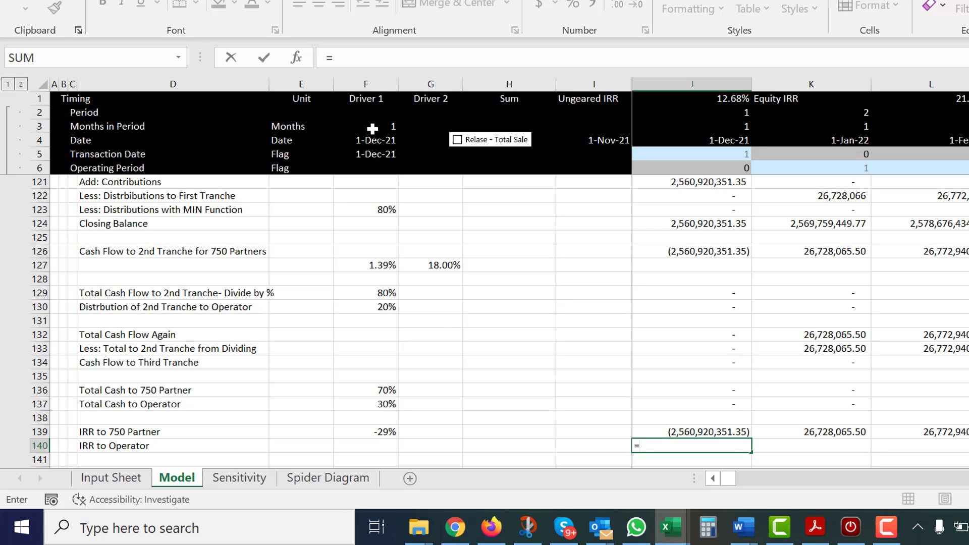
pyautogui.write('-')
pyautogui.press('Up')
pyautogui.press('Up')
pyautogui.press('Up')
pyautogui.press('Up')
pyautogui.press('Up')
pyautogui.press('Up')
pyautogui.press('Up')
pyautogui.press('Up')
pyautogui.press('Up')
pyautogui.press('Up')
pyautogui.press('Up')
pyautogui.press('Up')
pyautogui.press('Up')
pyautogui.press('Up')
pyautogui.press('Up')
pyautogui.press('Up')
pyautogui.press('Up')
pyautogui.press('Up')
pyautogui.press('Up')
pyautogui.press('Up')
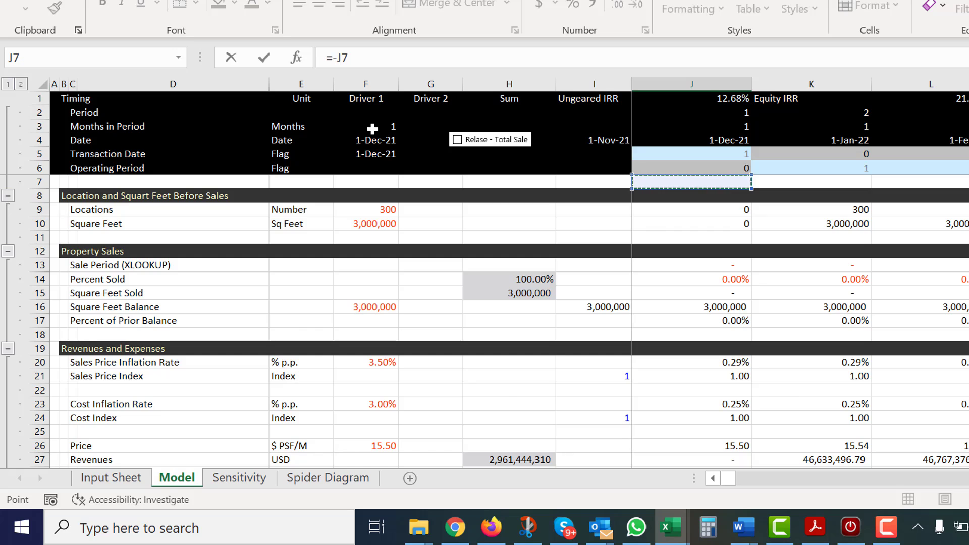
pyautogui.press('Down')
pyautogui.press('Down')
pyautogui.press('Down')
pyautogui.press('Down')
pyautogui.press('Down')
pyautogui.press('Down')
pyautogui.press('Down')
pyautogui.press('Down')
pyautogui.press('Down')
pyautogui.press('Down')
pyautogui.press('Down')
pyautogui.press('Down')
pyautogui.press('Down')
pyautogui.press('Down')
pyautogui.press('Down')
pyautogui.press('Down')
pyautogui.press('Down')
pyautogui.press('Down')
pyautogui.press('Down')
pyautogui.press('Down')
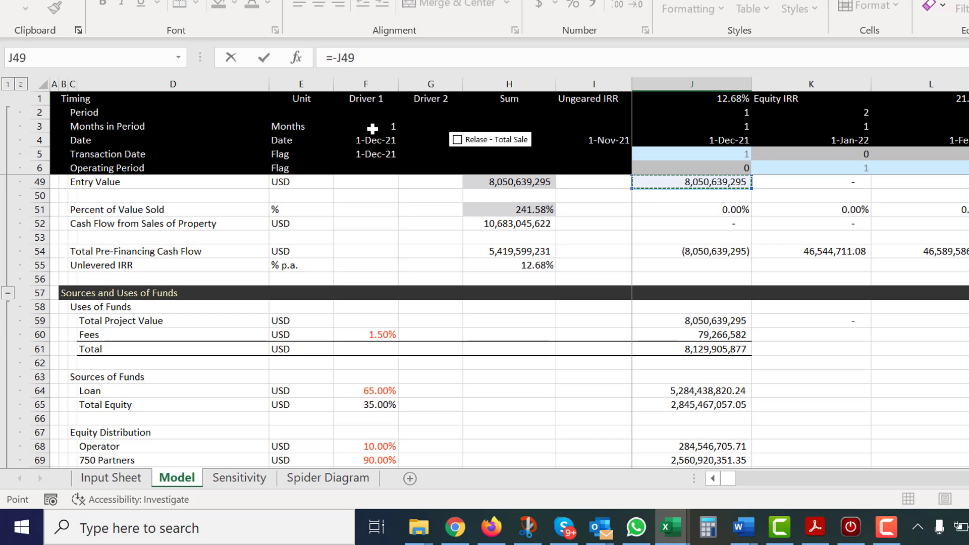
pyautogui.press('Down')
pyautogui.press('Down')
pyautogui.press('Down')
pyautogui.press('Down')
pyautogui.press('Down')
pyautogui.press('Down')
pyautogui.press('Down')
pyautogui.press('Down')
pyautogui.press('Down')
pyautogui.press('Down')
pyautogui.press('Down')
pyautogui.press('Down')
pyautogui.press('Down')
pyautogui.press('Down')
pyautogui.press('Down')
pyautogui.press('Down')
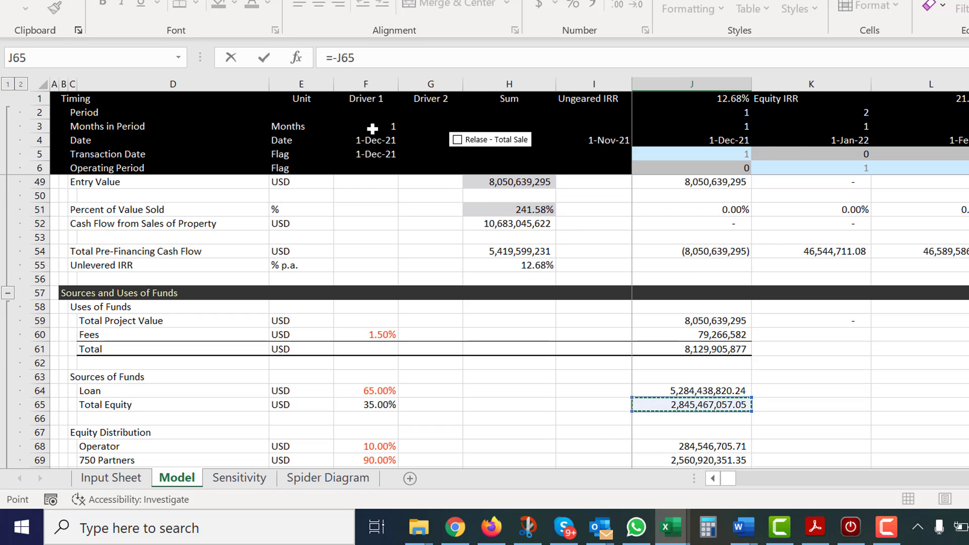
pyautogui.press('Down')
pyautogui.press('Down')
pyautogui.press('Down')
pyautogui.press('Return')
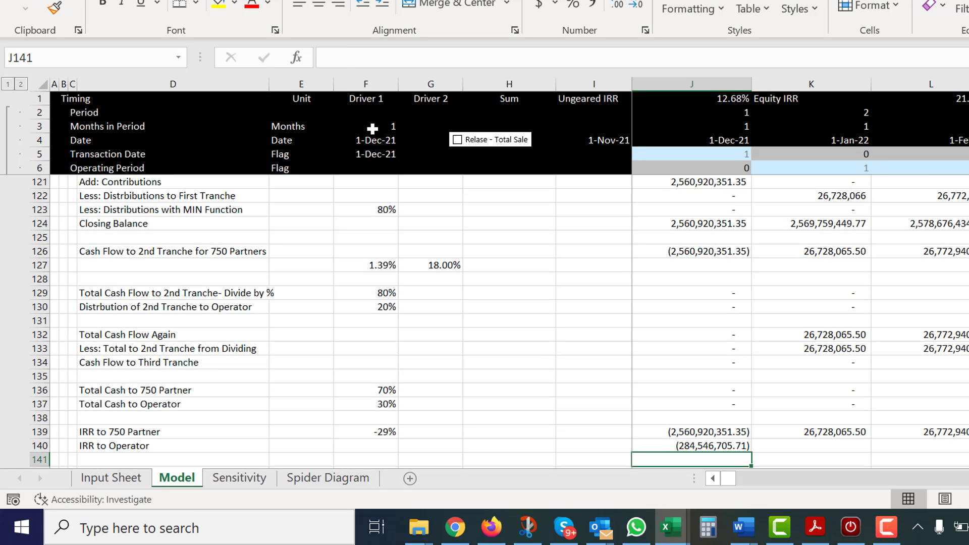
# - Extend the J140 formula to =-J68+J137+J130 and fill it across the timeline
pyautogui.press('Up')
pyautogui.press('F2')
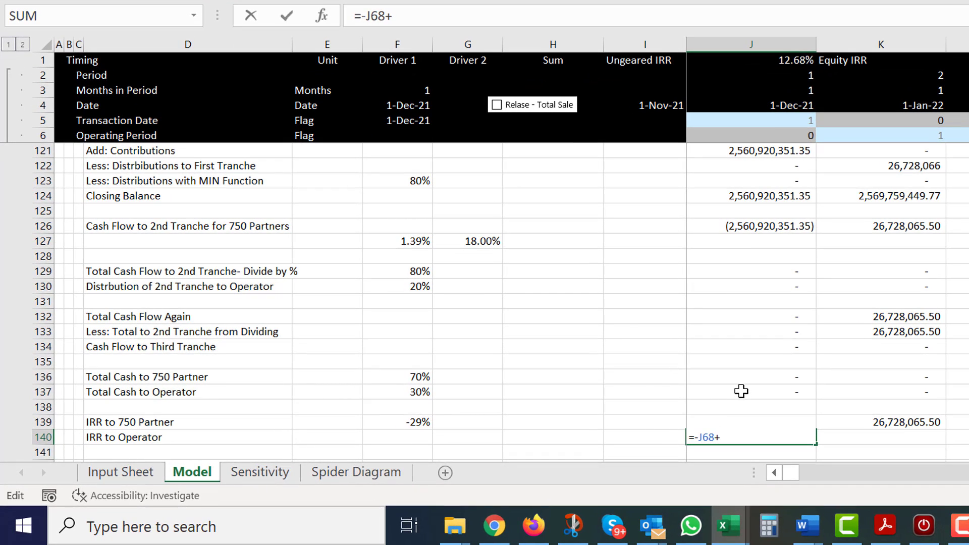
pyautogui.click(741, 391)
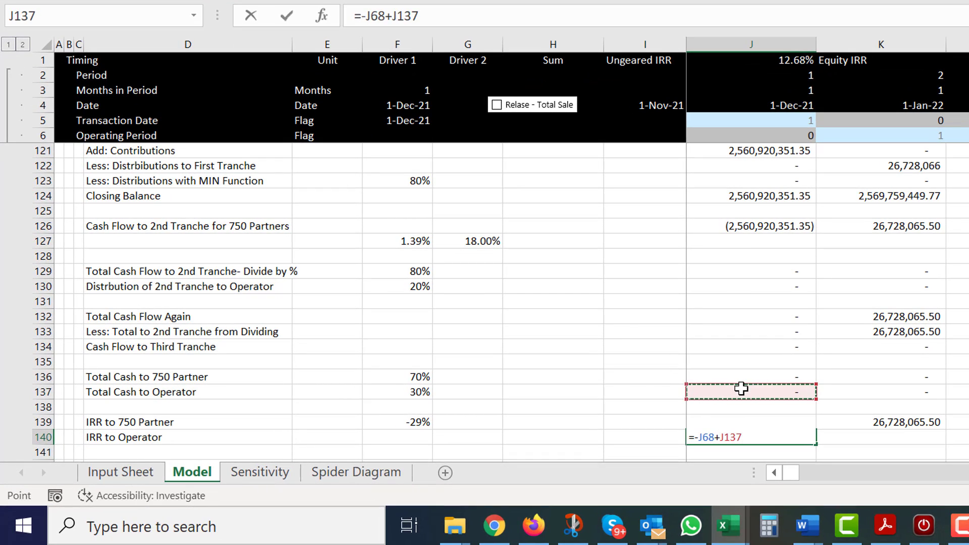
pyautogui.write('+')
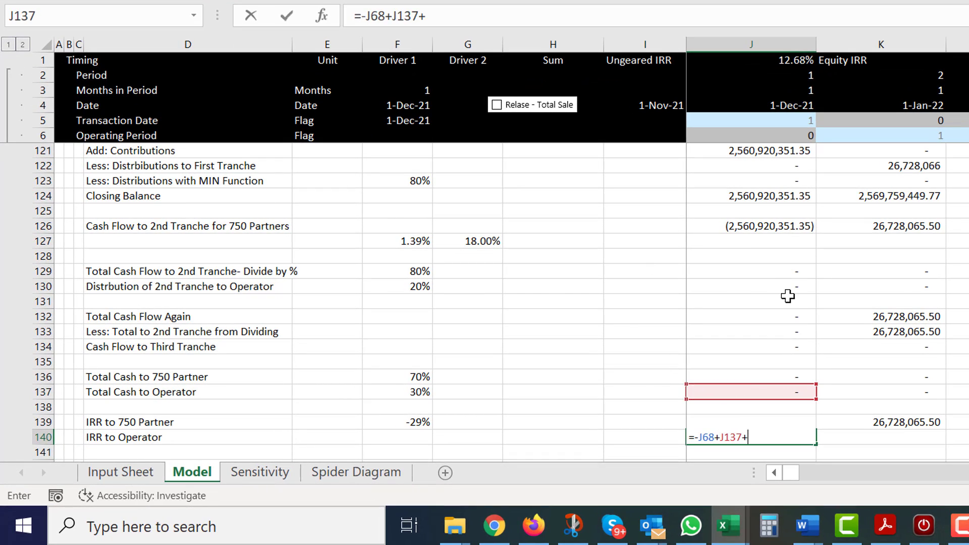
pyautogui.click(776, 287)
pyautogui.press('Return')
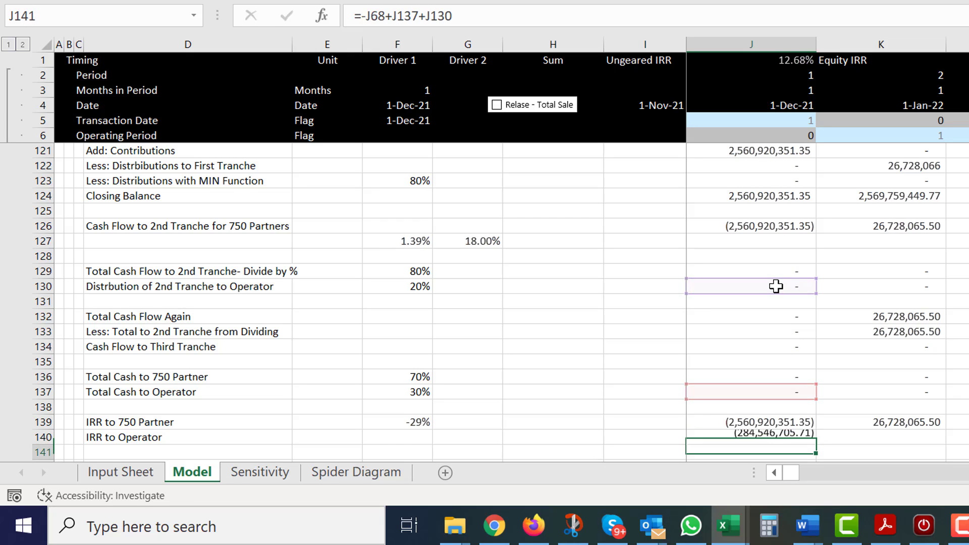
pyautogui.press('Up')
pyautogui.hotkey('ctrl', 'shift', 'r')
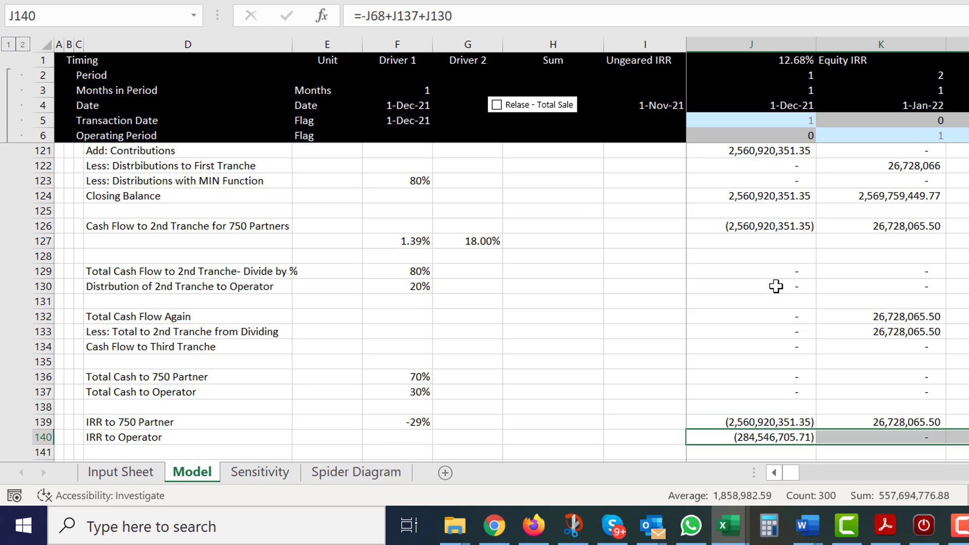
# - Calculate the annualised IRR to Operator in F140 with =IRR(J140:KW140)^(F3/12)-1
pyautogui.press('Down')
pyautogui.press('Left')
pyautogui.press('Up')
pyautogui.press('Left')
pyautogui.press('Left')
pyautogui.press('Left')
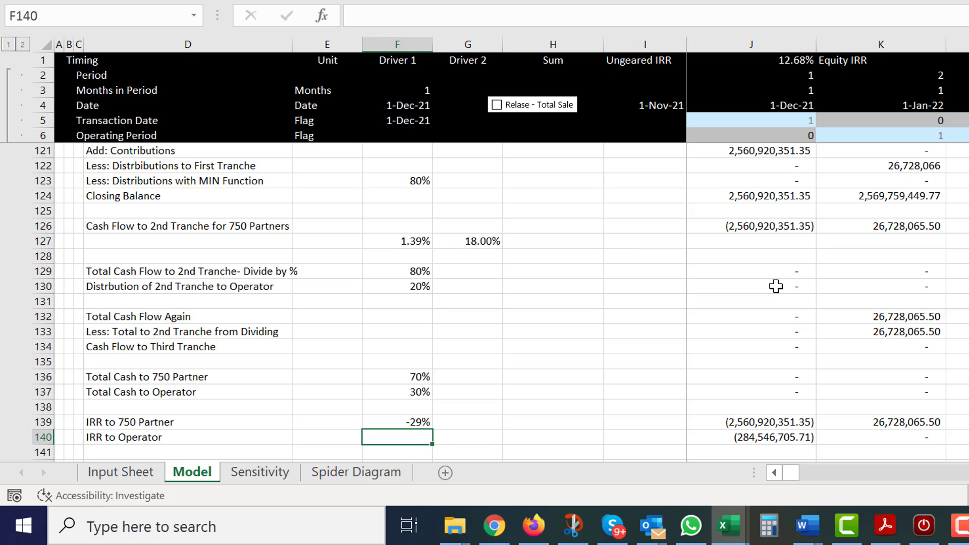
pyautogui.write('=')
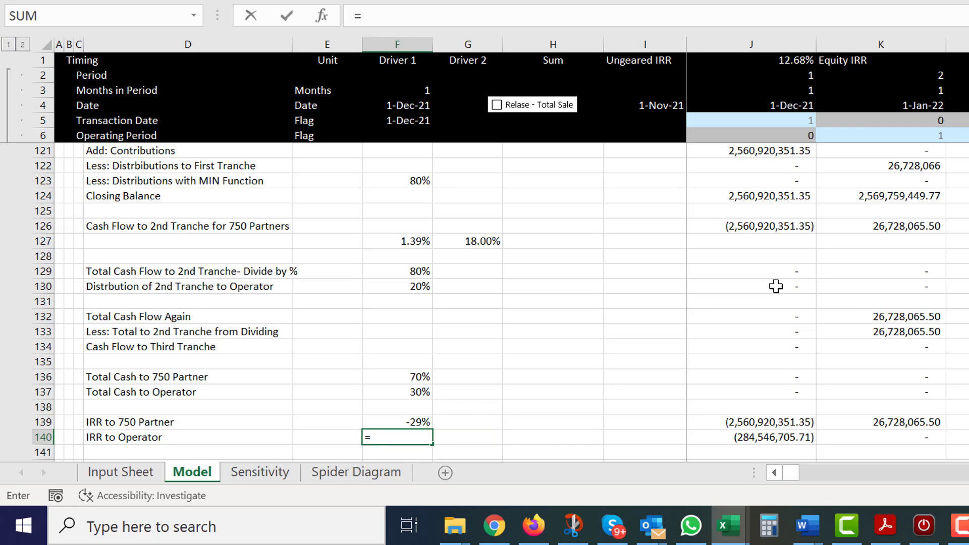
pyautogui.write('irr(')
pyautogui.press('Right')
pyautogui.press('Right')
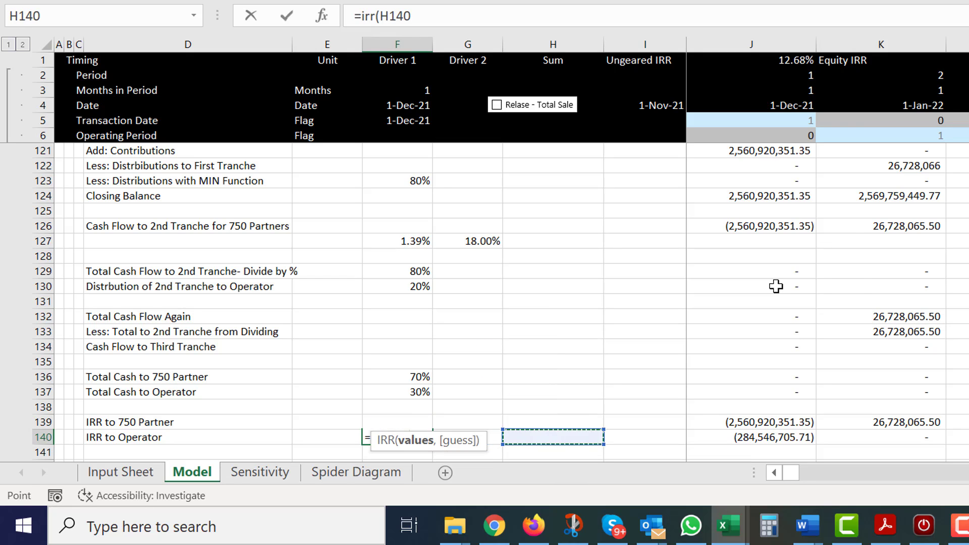
pyautogui.press('Right')
pyautogui.press('Right')
pyautogui.hotkey('ctrl', 'shift', 'Right')
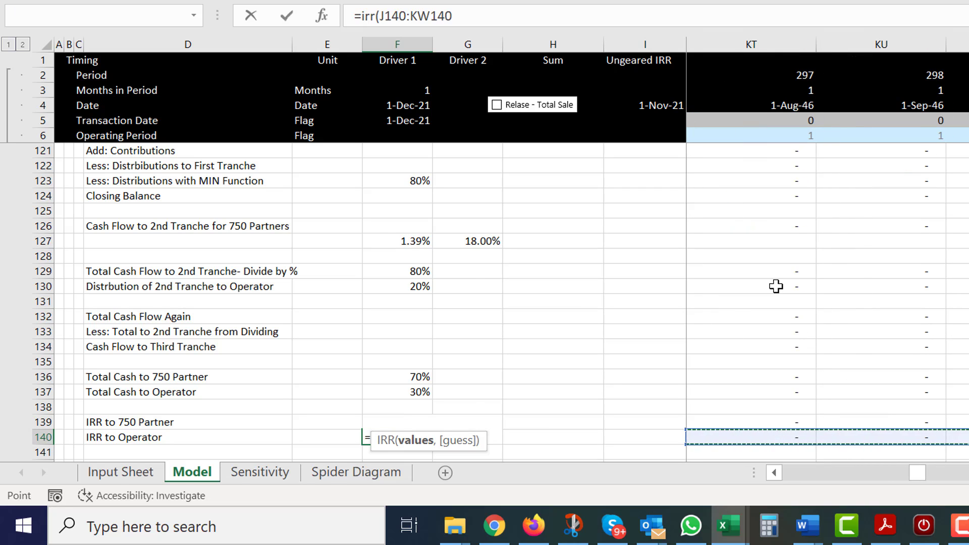
pyautogui.write(')^(')
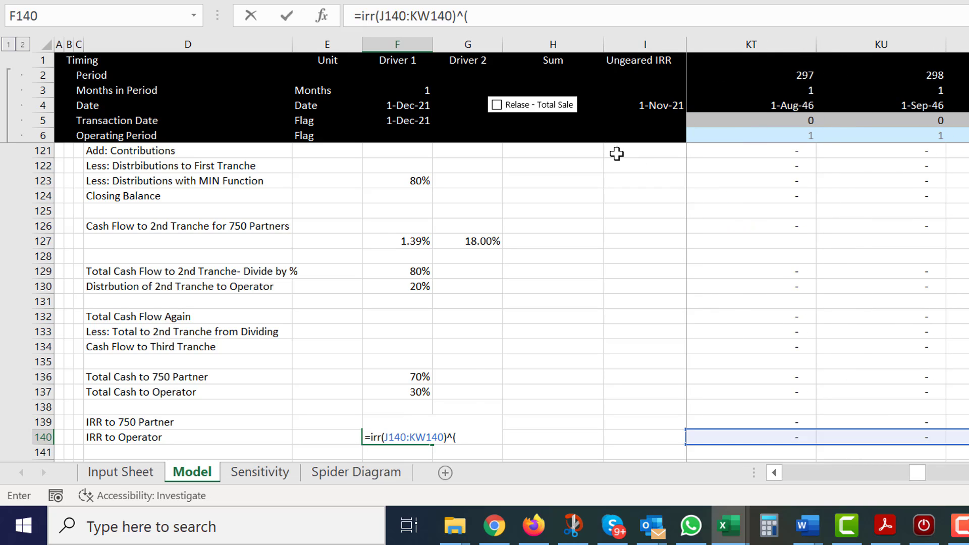
pyautogui.write('/12)-1')
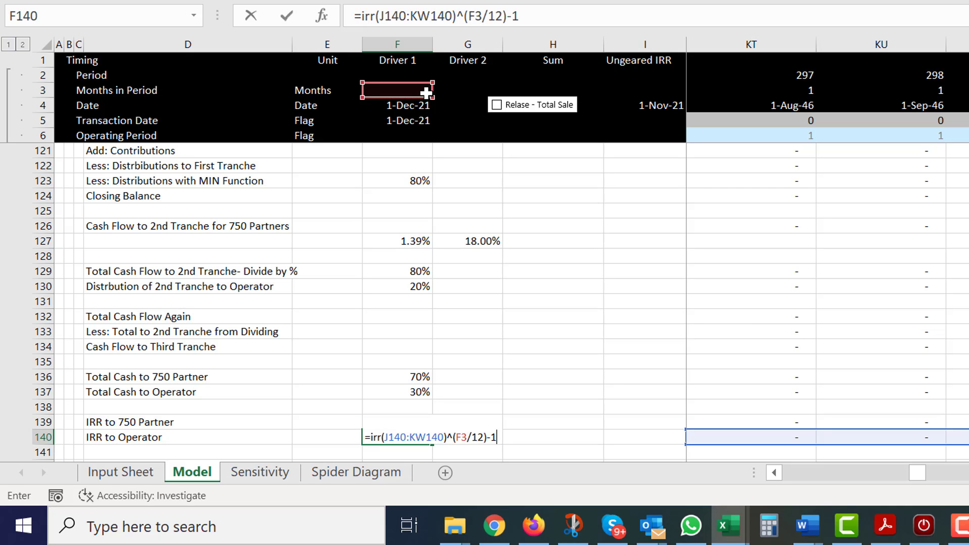
pyautogui.hotkey('ctrl', 'Return')
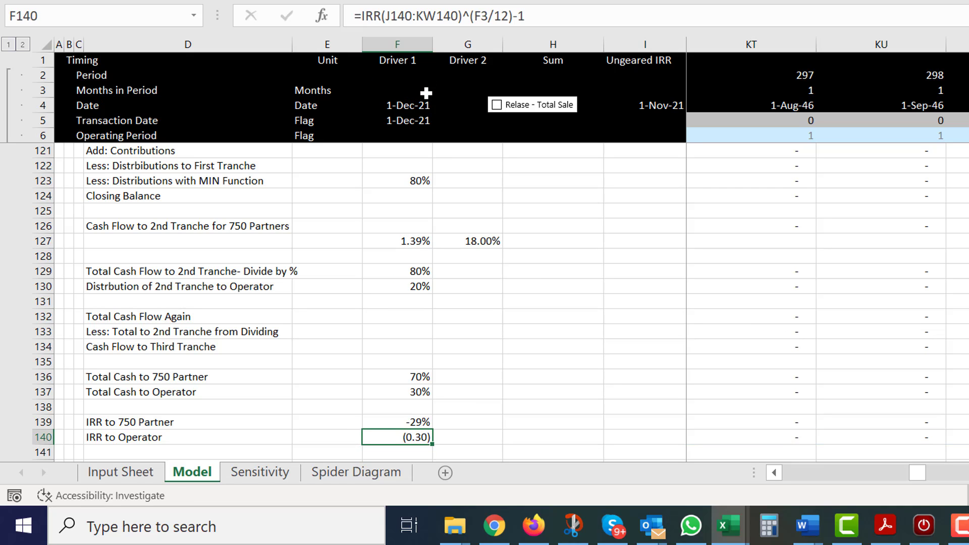
# - Format the IRR to Operator result in F140 as a percentage
pyautogui.hotkey('ctrl', 'shift', '5')
pyautogui.press('Up')
pyautogui.press('Down')
pyautogui.click(959, 527)
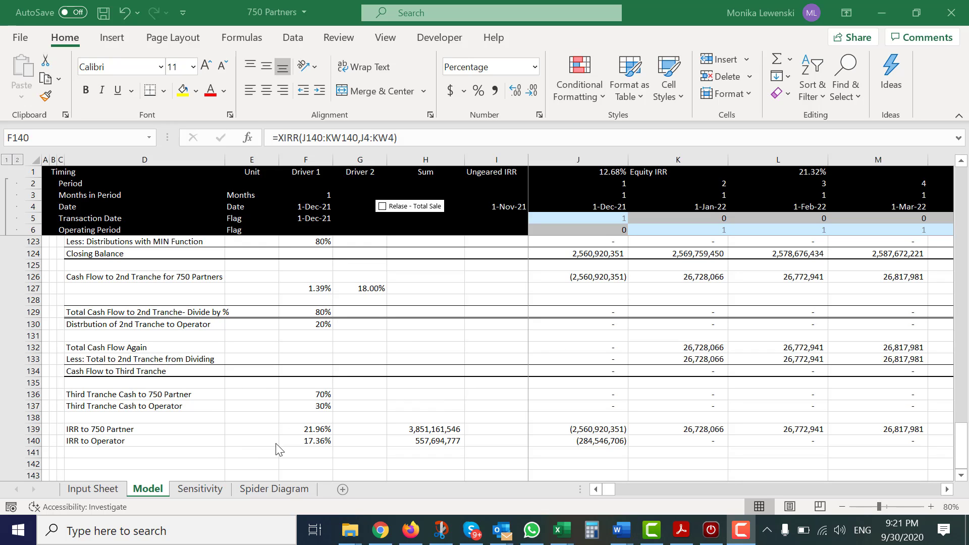
# - Examine the XIRR formulas for the 750 Partner and Operator returns in F139 and F140
pyautogui.click(288, 438)
pyautogui.click(288, 431)
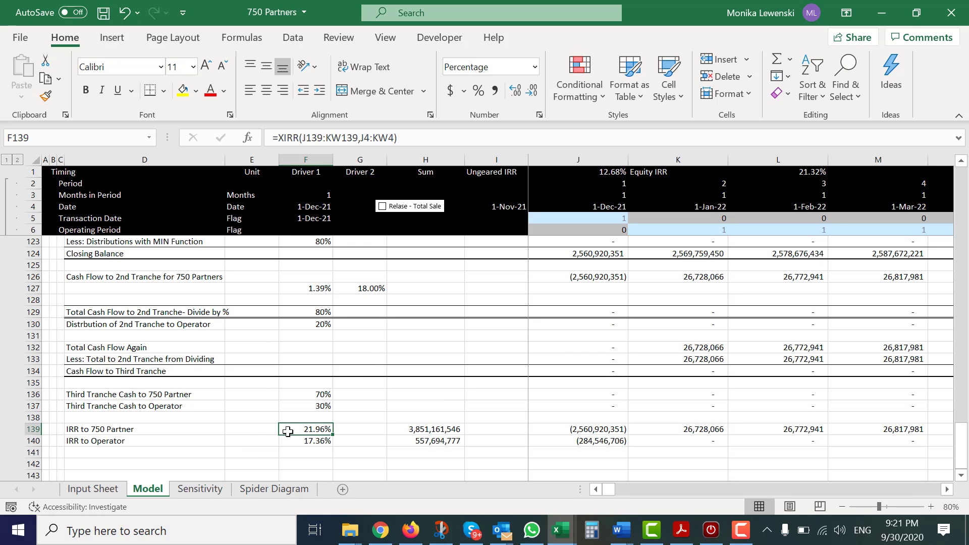
pyautogui.doubleClick(288, 432)
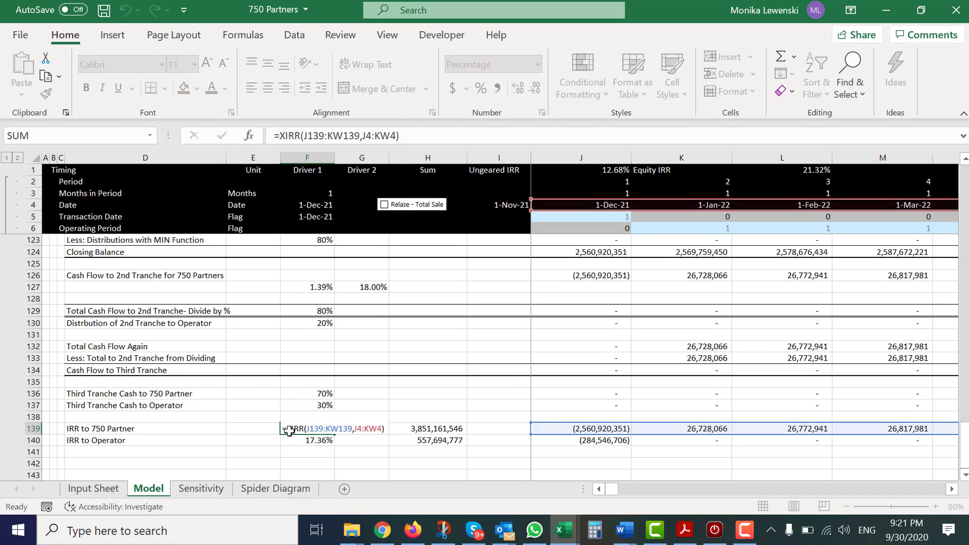
pyautogui.press('Return')
pyautogui.press('F2')
pyautogui.press('Escape')
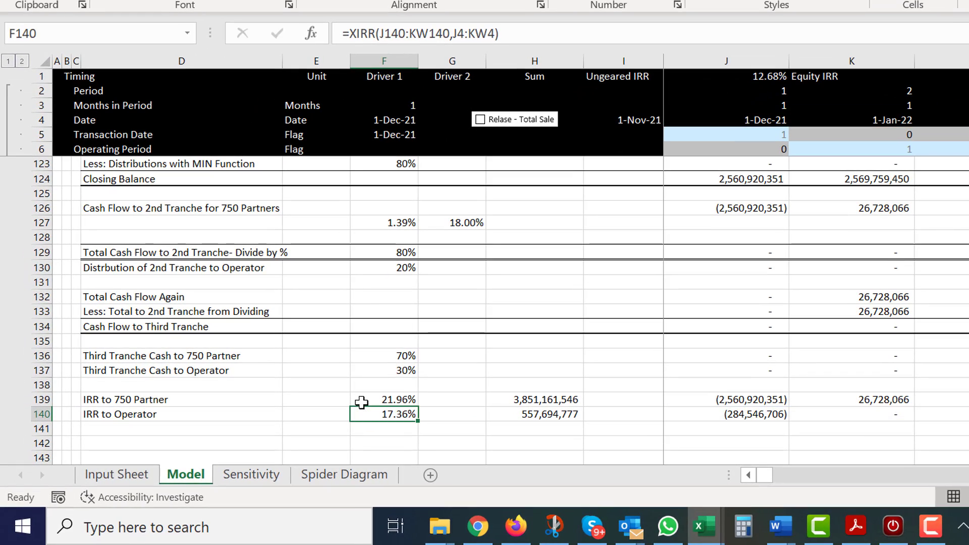
pyautogui.click(362, 403)
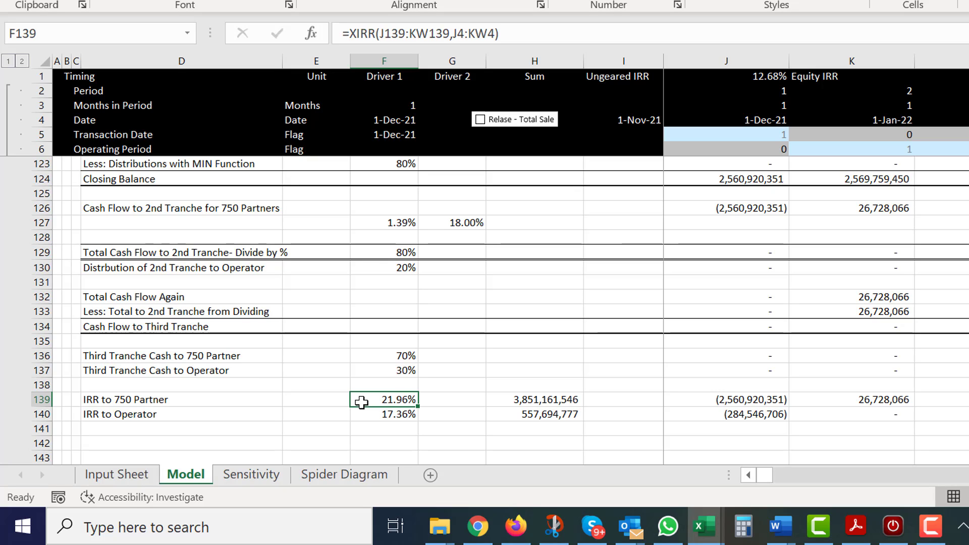
# - Set Cap Rate Compression to 0.5% on the Input Sheet and check the 750 Partner and Operator IRRs in the Model sheet
pyautogui.hotkey('ctrl', 'pageup')
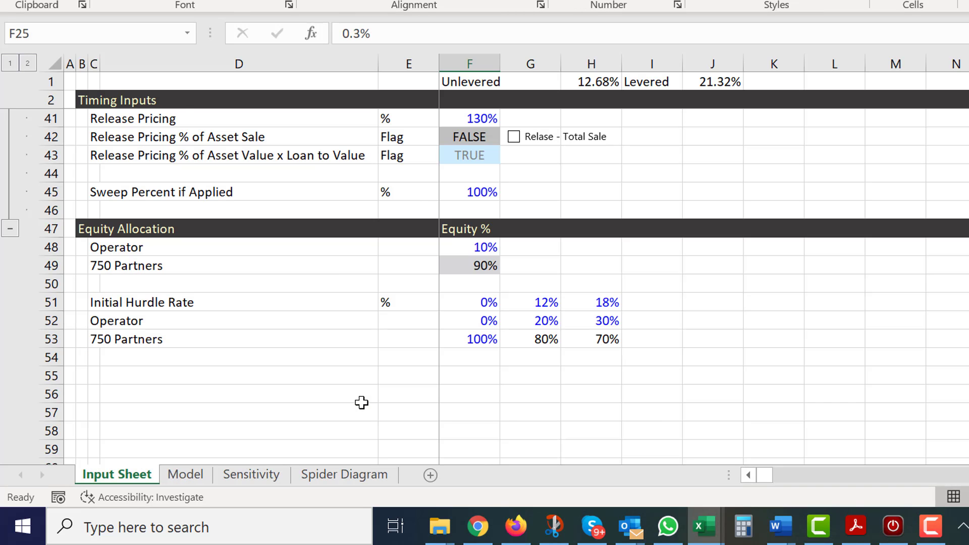
pyautogui.hotkey('ctrl', 'Home')
pyautogui.press('Down')
pyautogui.press('Down')
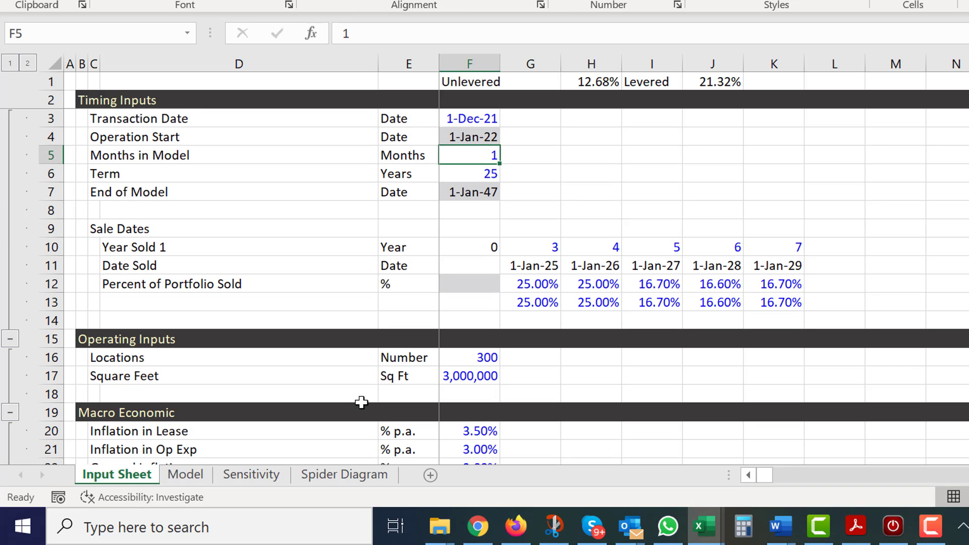
pyautogui.press('pagedown')
pyautogui.press('Up')
pyautogui.press('Down')
pyautogui.press('Down')
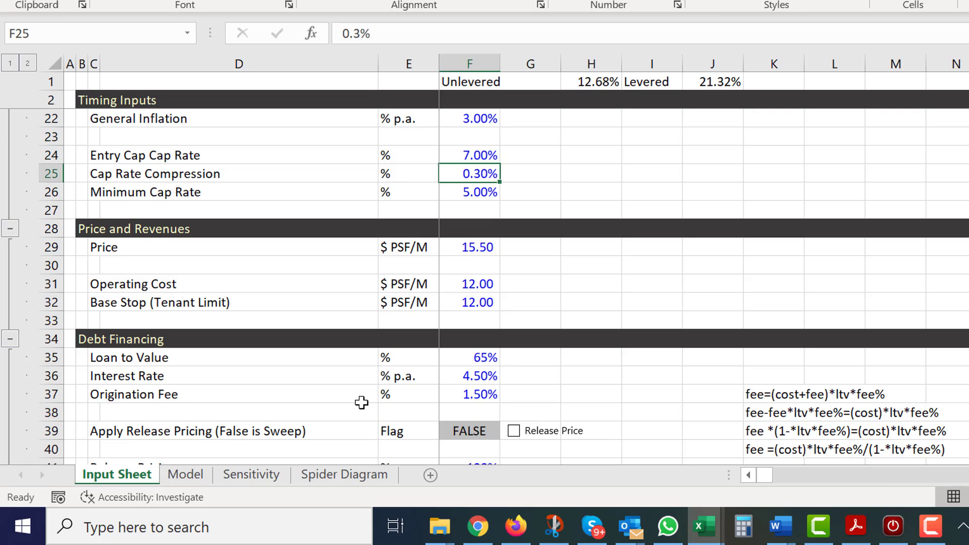
pyautogui.press('F2')
pyautogui.press('Left')
pyautogui.press('Left')
pyautogui.press('Right')
pyautogui.press('BackSpace')
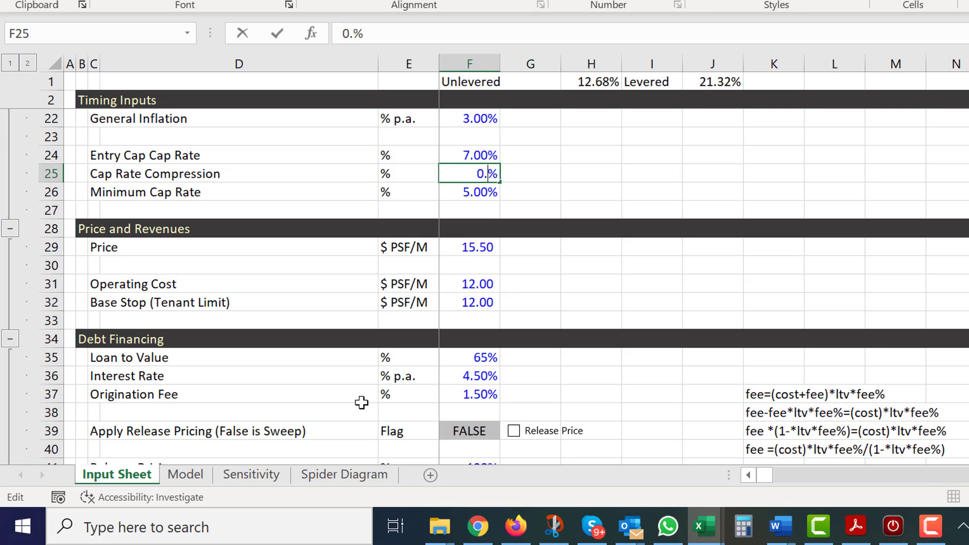
pyautogui.write('5')
pyautogui.press('Return')
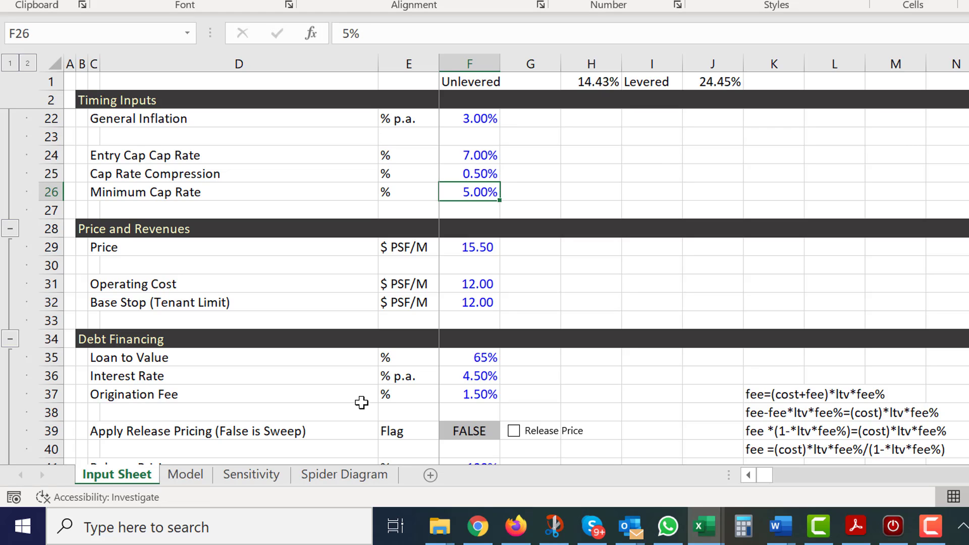
pyautogui.hotkey('ctrl', 'pagedown')
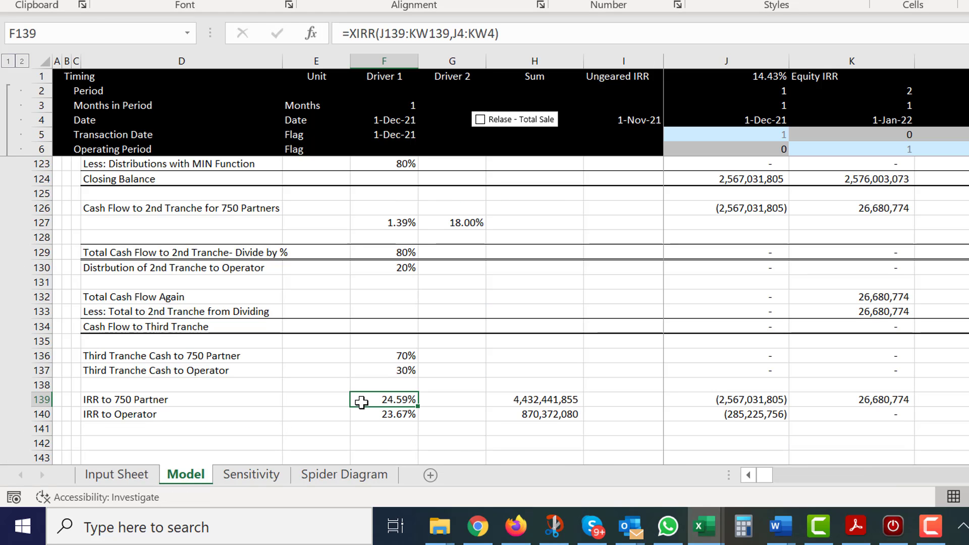
pyautogui.press('Down')
pyautogui.press('Up')
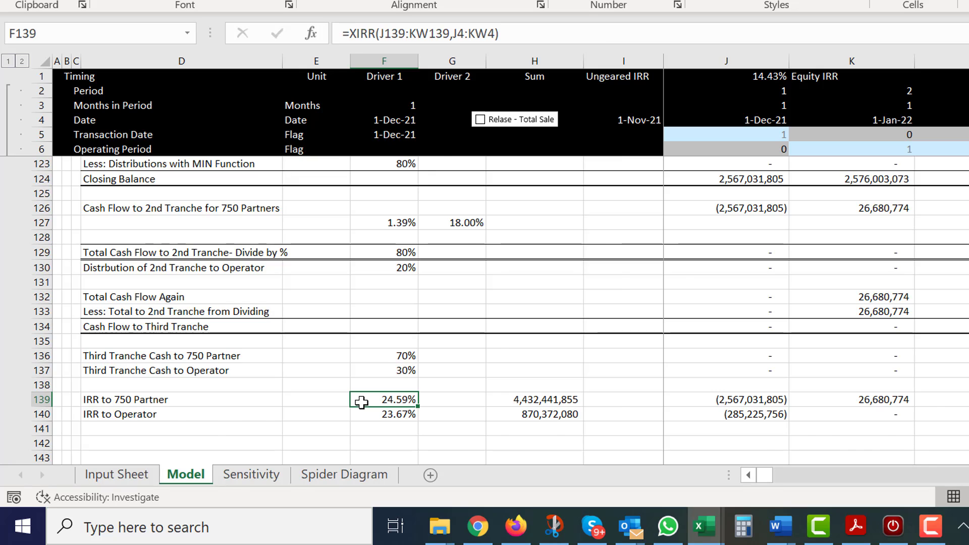
# - Examine the timing, cap rate, pricing, debt financing and equity allocation assumptions on the Input Sheet
pyautogui.hotkey('ctrl', 'pageup')
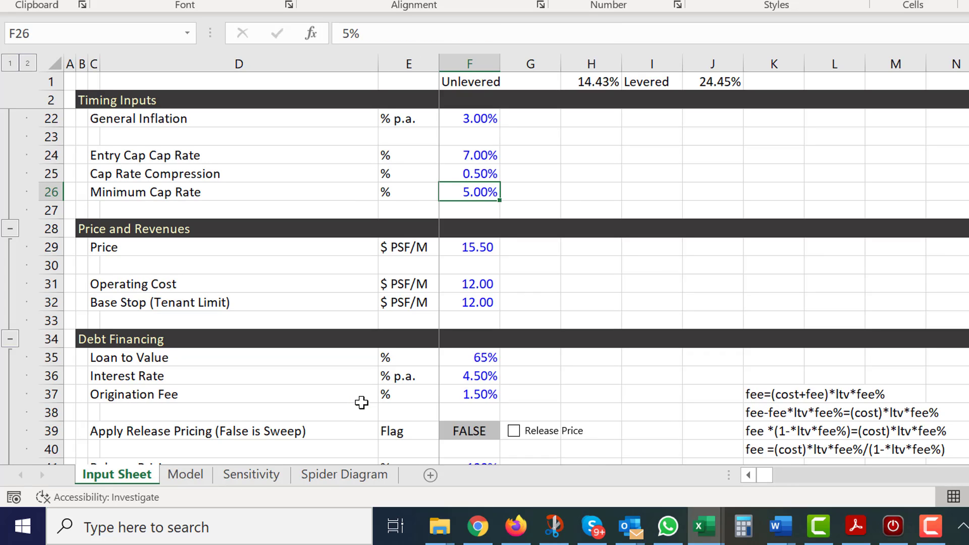
pyautogui.press('pageup')
pyautogui.press('Down')
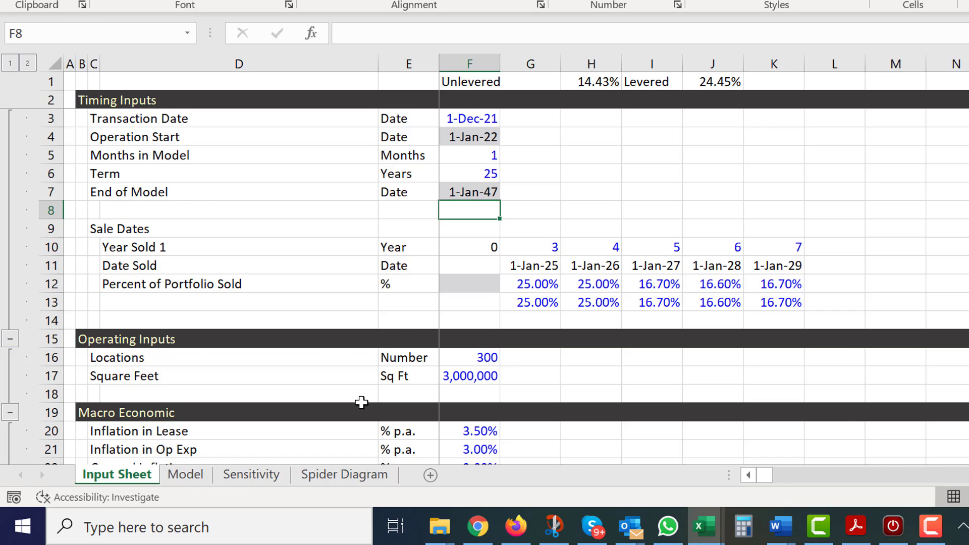
pyautogui.press('pagedown')
pyautogui.press('pageup')
pyautogui.press('Up')
pyautogui.press('Up')
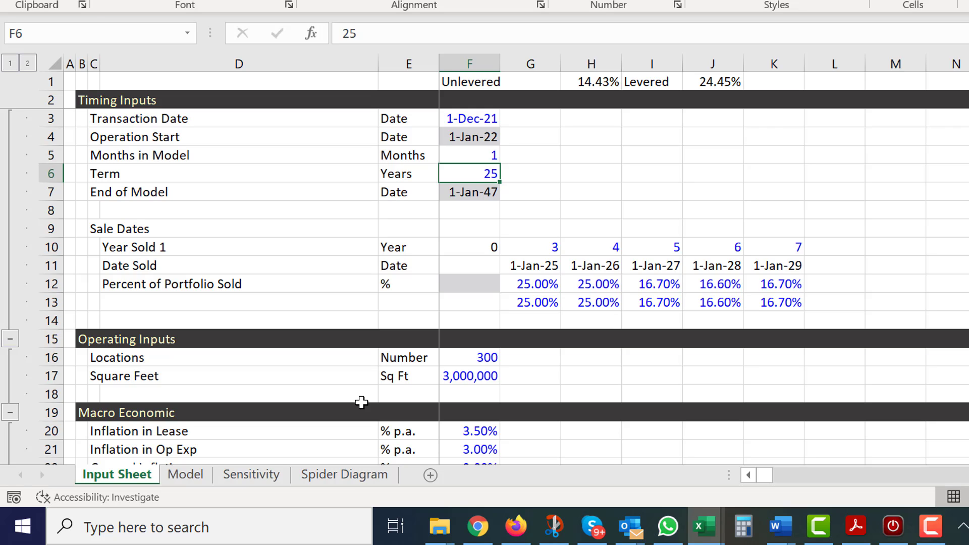
pyautogui.press('pagedown')
pyautogui.press('Down')
pyautogui.press('Down')
pyautogui.press('Down')
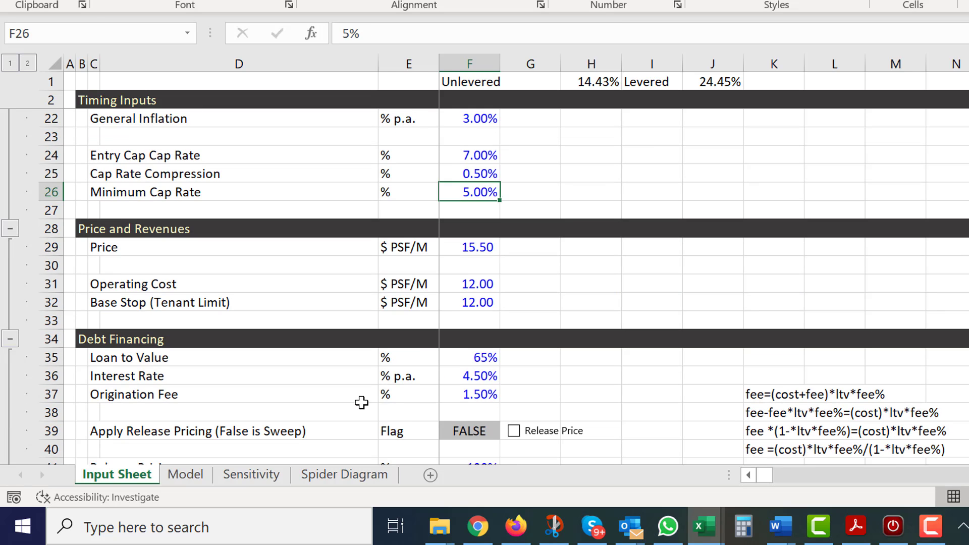
pyautogui.press('pagedown')
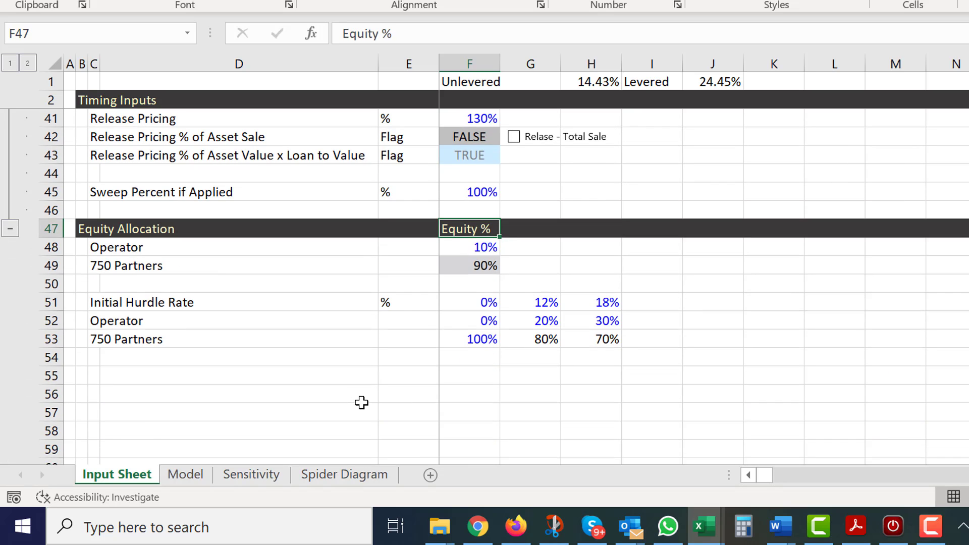
# - Set the Operator's equity share in F48 to 5% and check both IRRs in the Model sheet
pyautogui.press('Down')
pyautogui.write('5')
pyautogui.press('Return')
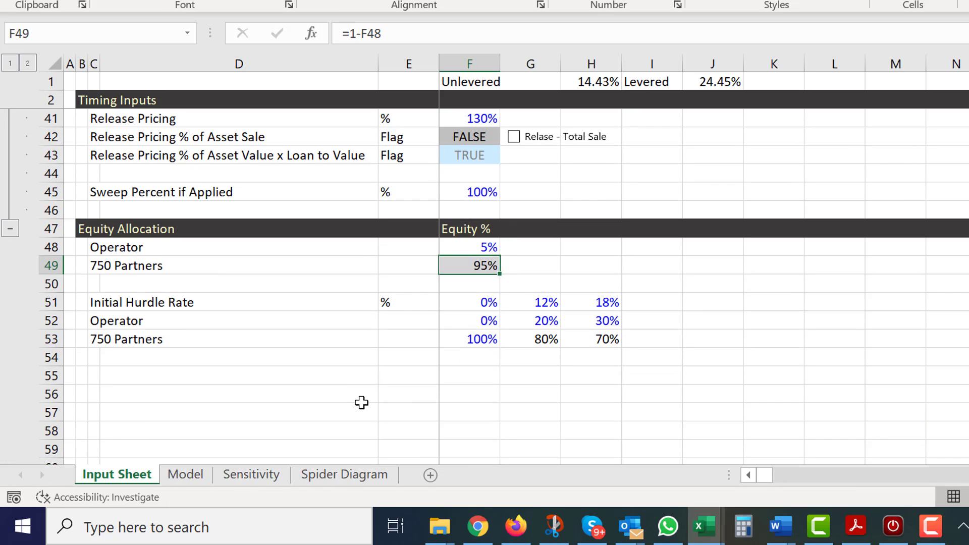
pyautogui.hotkey('ctrl', 'pagedown')
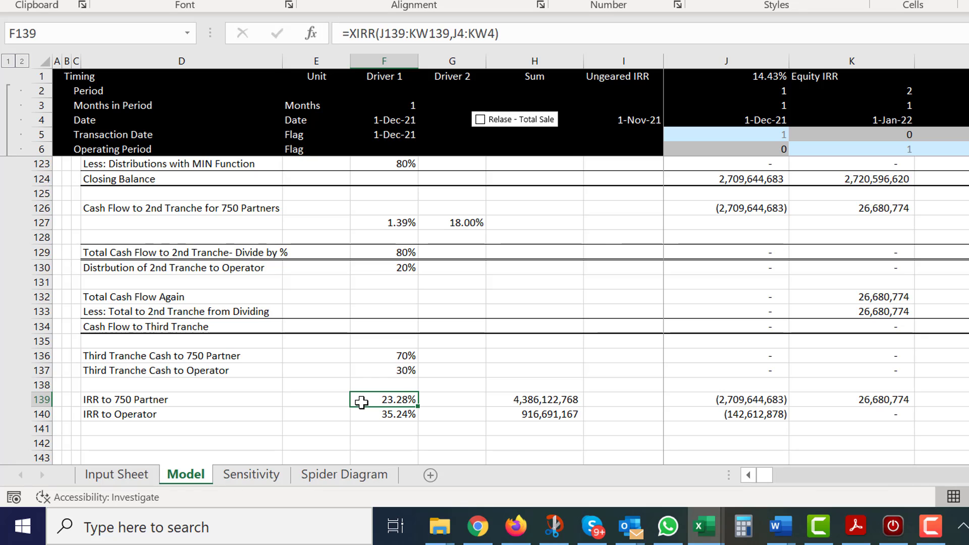
# - Set the Operator's equity share on the Input Sheet back to 10%
pyautogui.hotkey('ctrl', 'pageup')
pyautogui.press('Up')
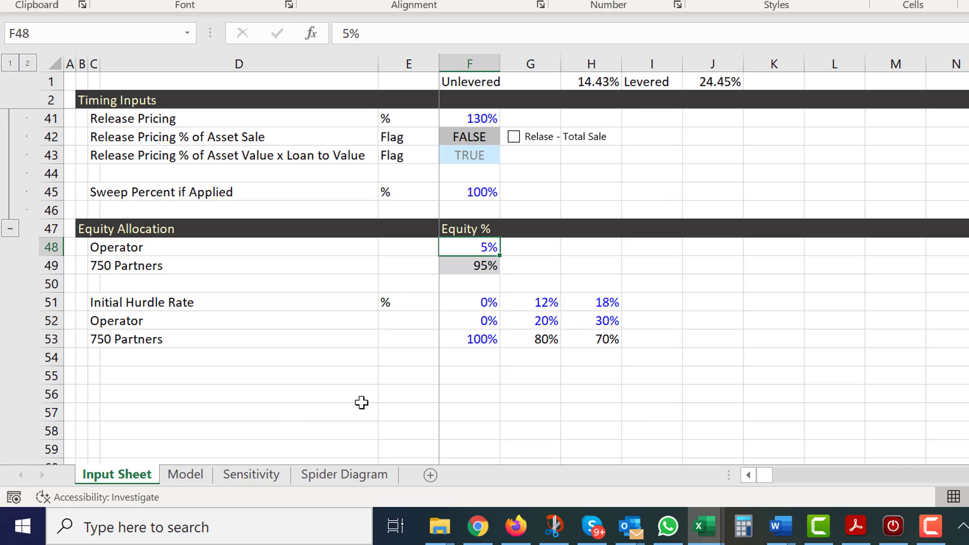
pyautogui.write('10')
pyautogui.press('Return')
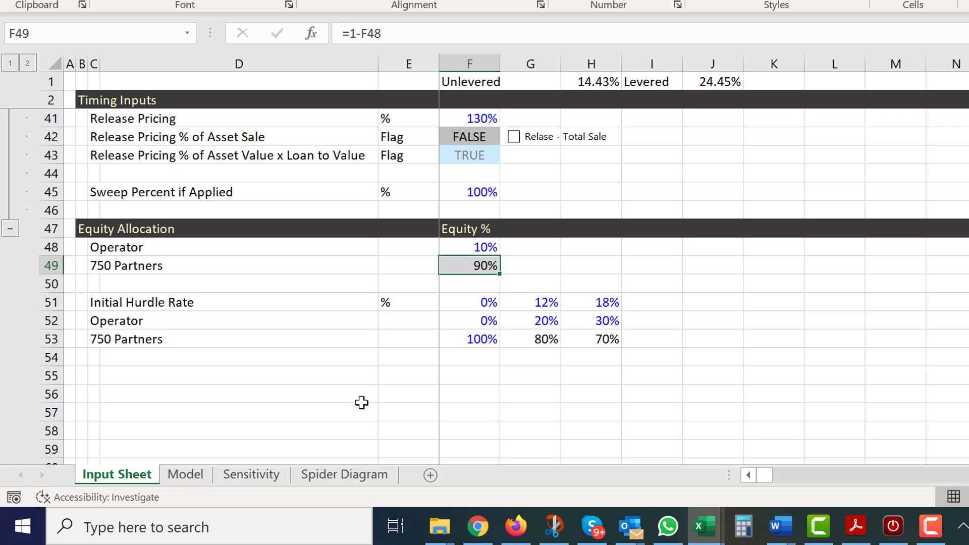
# - Set the hurdle rates in G51 and H51 to 10% and 15%, and check both IRRs in the Model sheet
pyautogui.press('Down')
pyautogui.press('Down')
pyautogui.press('Down')
pyautogui.press('Right')
pyautogui.press('Right')
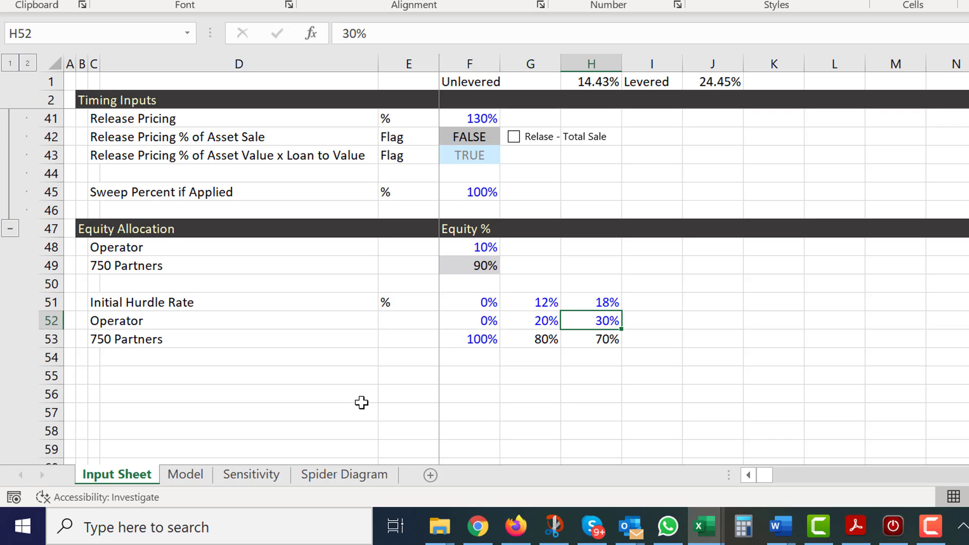
pyautogui.press('Left')
pyautogui.press('Up')
pyautogui.press('Right')
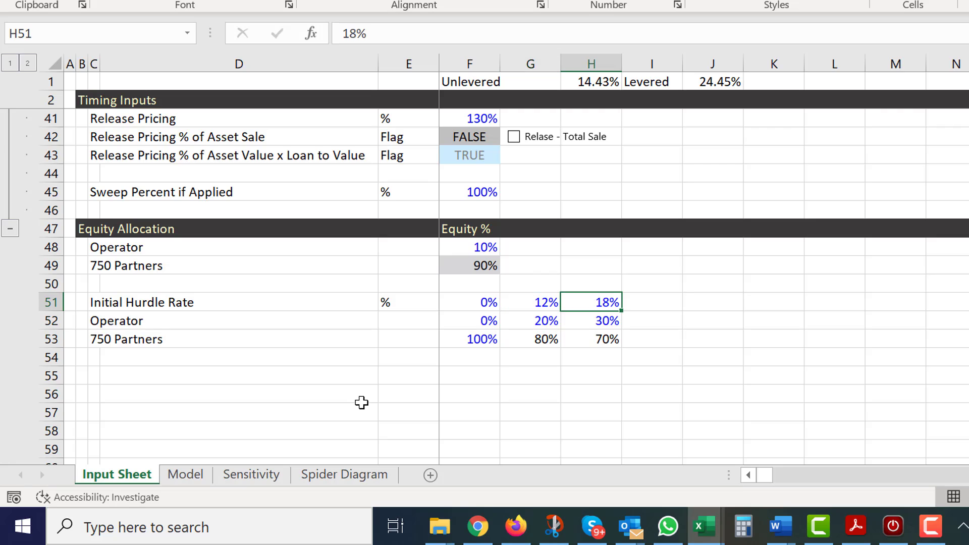
pyautogui.press('Left')
pyautogui.write('10')
pyautogui.hotkey('ctrl', 'Return')
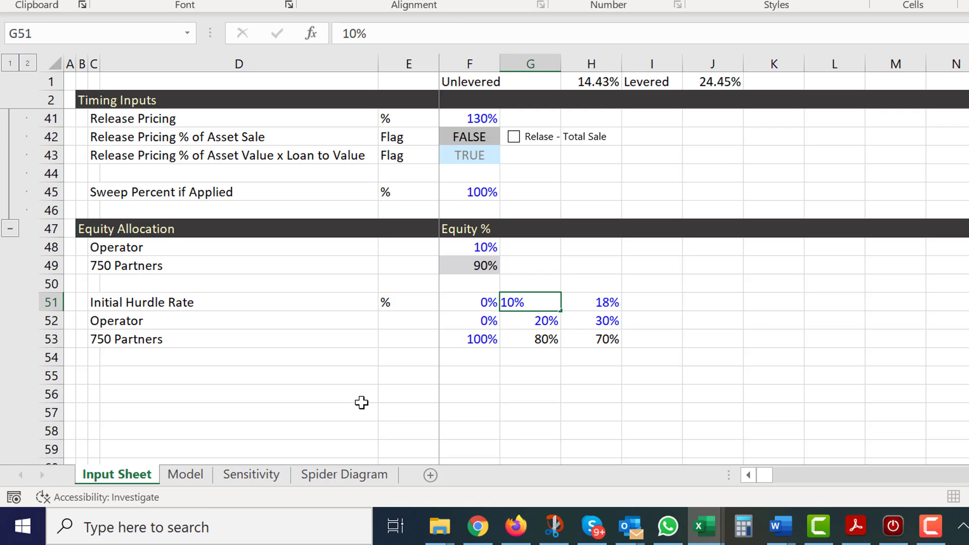
pyautogui.press('Right')
pyautogui.write('15')
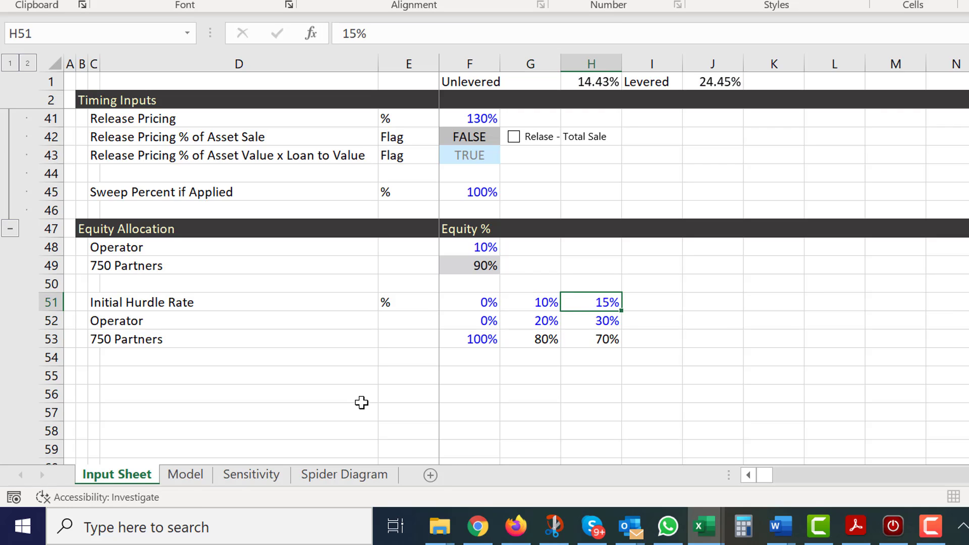
pyautogui.press('Return')
pyautogui.hotkey('ctrl', 'pagedown')
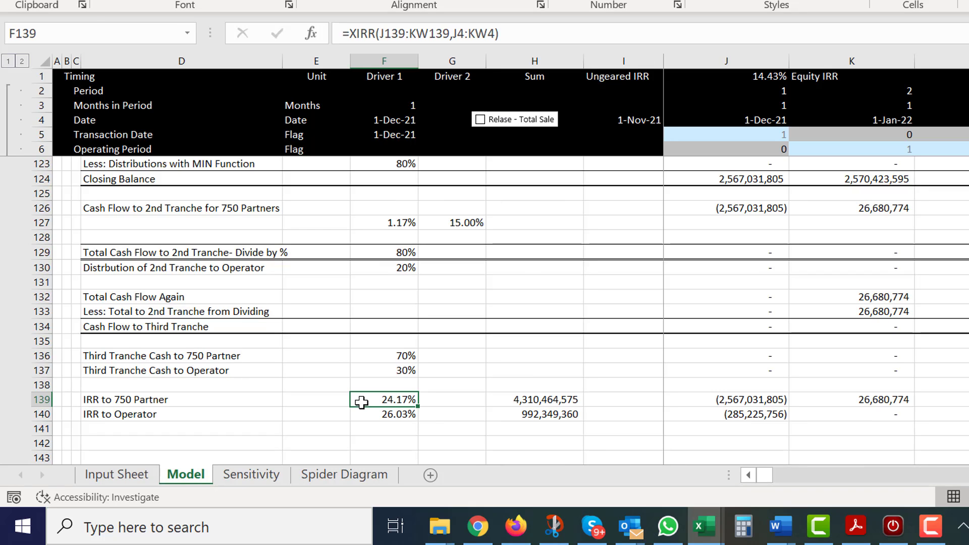
# - Examine the sale dates, macro economic, pricing and debt financing assumptions on the Input Sheet
pyautogui.hotkey('ctrl', 'pageup')
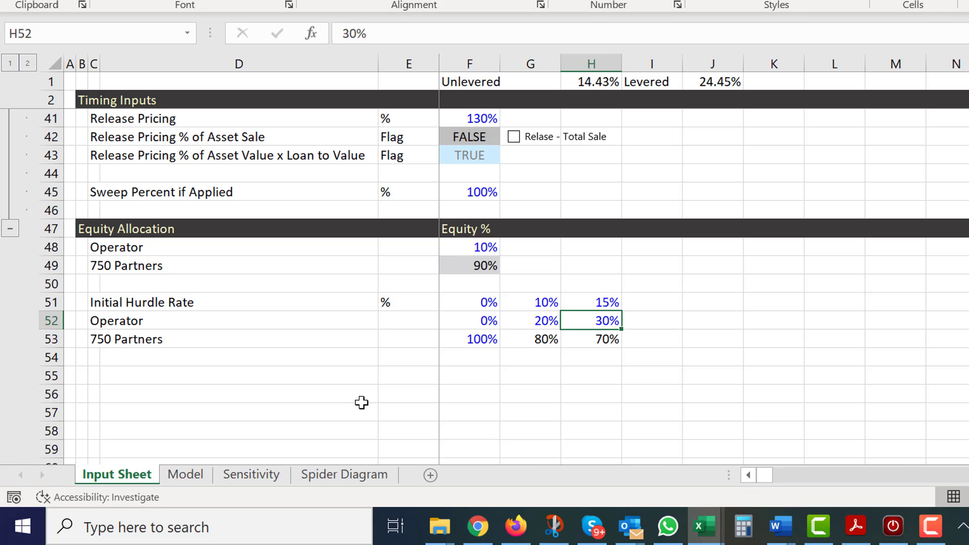
pyautogui.press('Up')
pyautogui.press('Up')
pyautogui.press('Up')
pyautogui.press('Up')
pyautogui.press('Up')
pyautogui.press('Up')
pyautogui.press('Up')
pyautogui.press('Up')
pyautogui.press('Up')
pyautogui.press('Up')
pyautogui.press('Up')
pyautogui.press('Up')
pyautogui.press('Up')
pyautogui.press('Up')
pyautogui.press('Up')
pyautogui.press('Up')
pyautogui.press('Up')
pyautogui.press('Up')
pyautogui.press('Up')
pyautogui.press('Up')
pyautogui.press('Left')
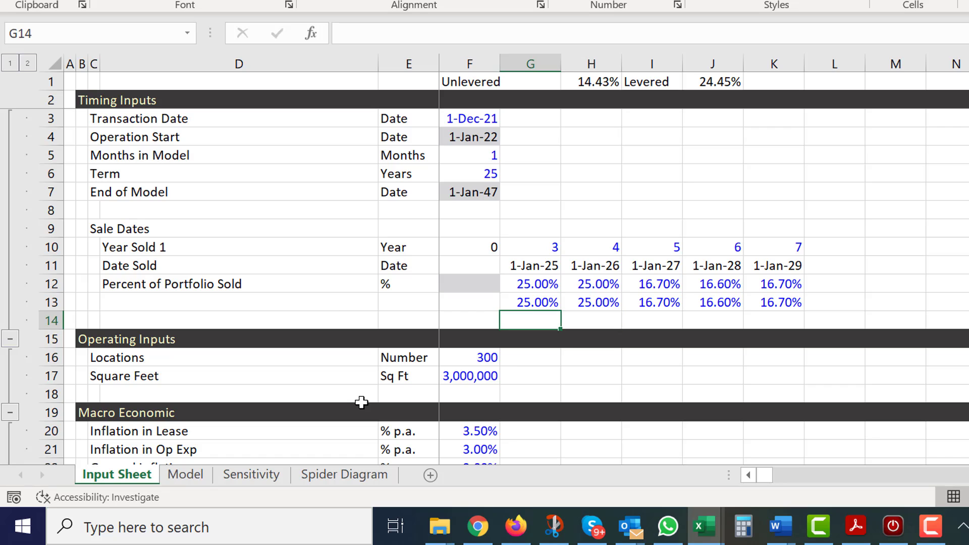
pyautogui.press('Left')
pyautogui.press('pagedown')
pyautogui.press('Up')
pyautogui.press('Up')
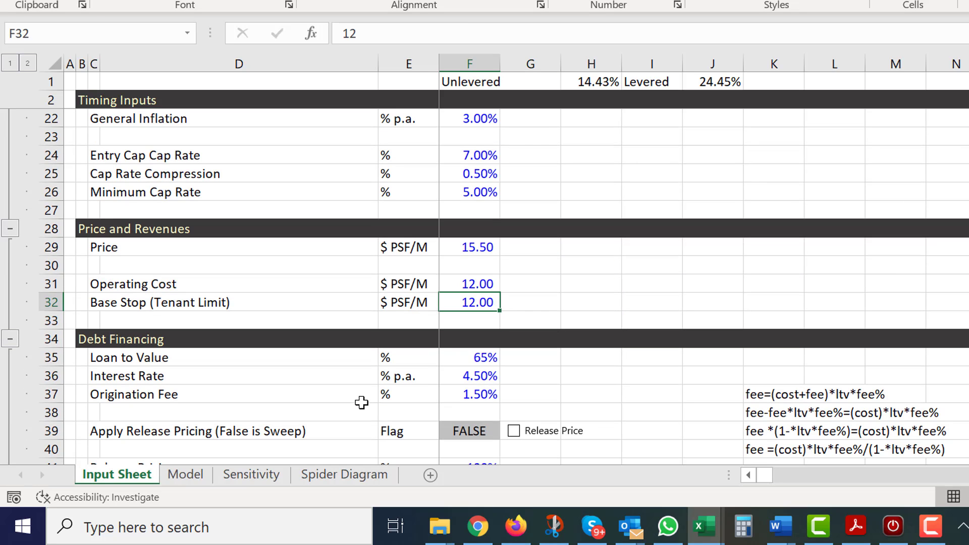
pyautogui.press('pageup')
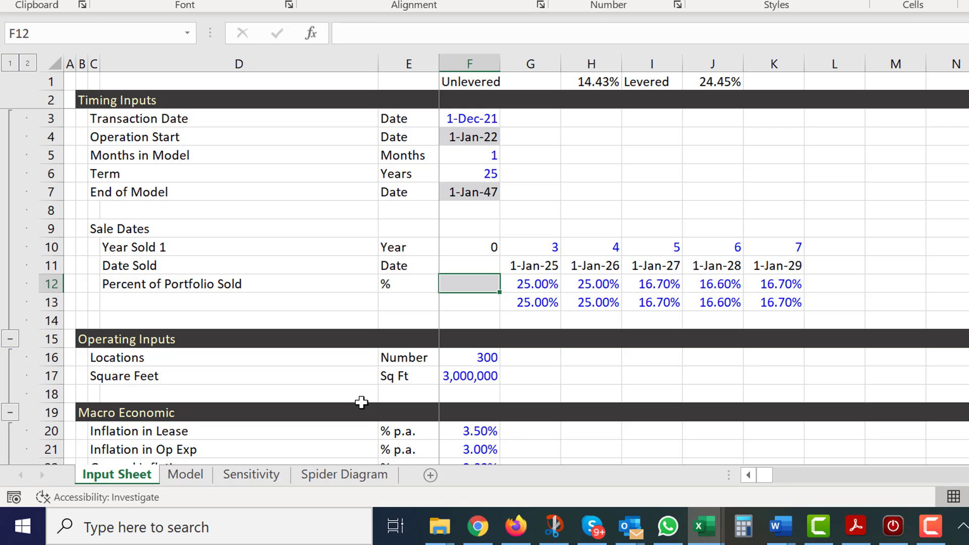
pyautogui.press('Down')
pyautogui.press('Down')
pyautogui.press('Down')
pyautogui.press('Down')
pyautogui.press('Down')
pyautogui.press('Down')
pyautogui.press('Down')
pyautogui.press('Down')
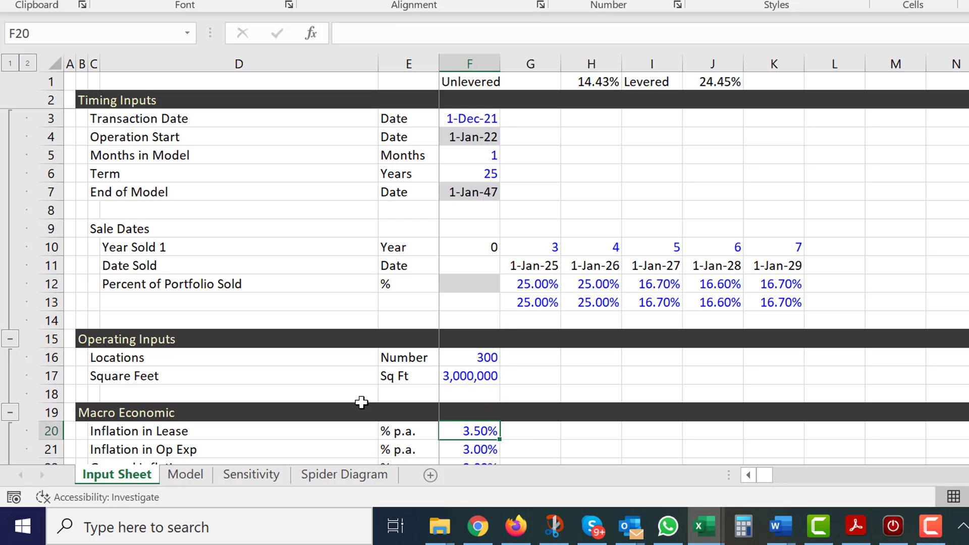
pyautogui.press('Down')
pyautogui.press('Down')
pyautogui.press('Down')
pyautogui.press('Down')
pyautogui.press('Down')
pyautogui.press('Down')
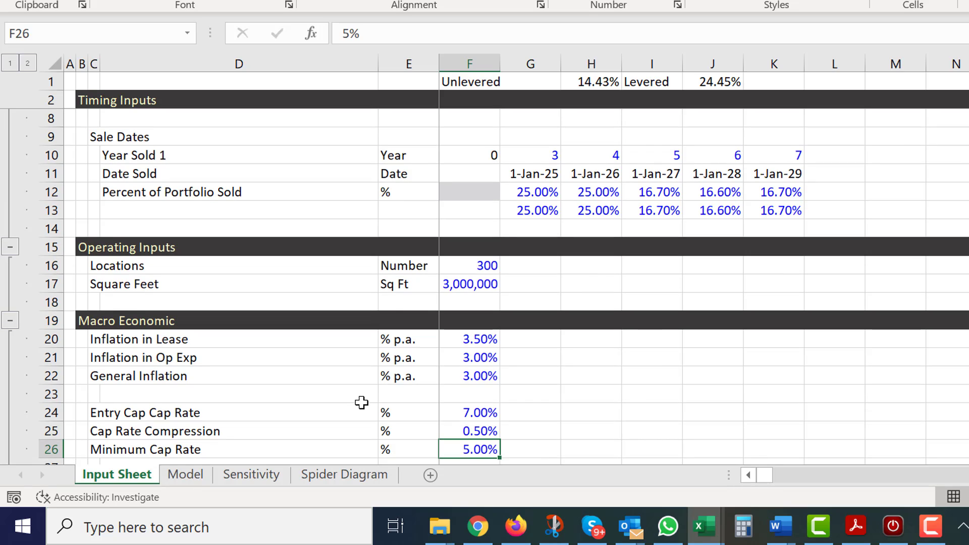
# - Set Inflation in Lease to 5% and check the 750 Partner and Operator IRRs in the Model sheet
pyautogui.press('Up')
pyautogui.press('Up')
pyautogui.press('Up')
pyautogui.press('Up')
pyautogui.press('Up')
pyautogui.press('Up')
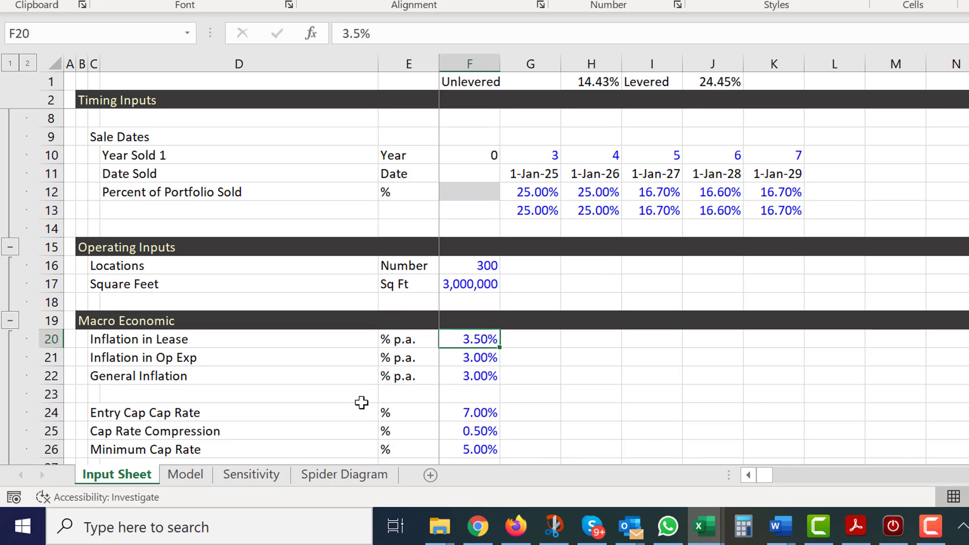
pyautogui.press('F2')
pyautogui.press('BackSpace')
pyautogui.press('BackSpace')
pyautogui.press('BackSpace')
pyautogui.press('BackSpace')
pyautogui.write('5%')
pyautogui.press('Return')
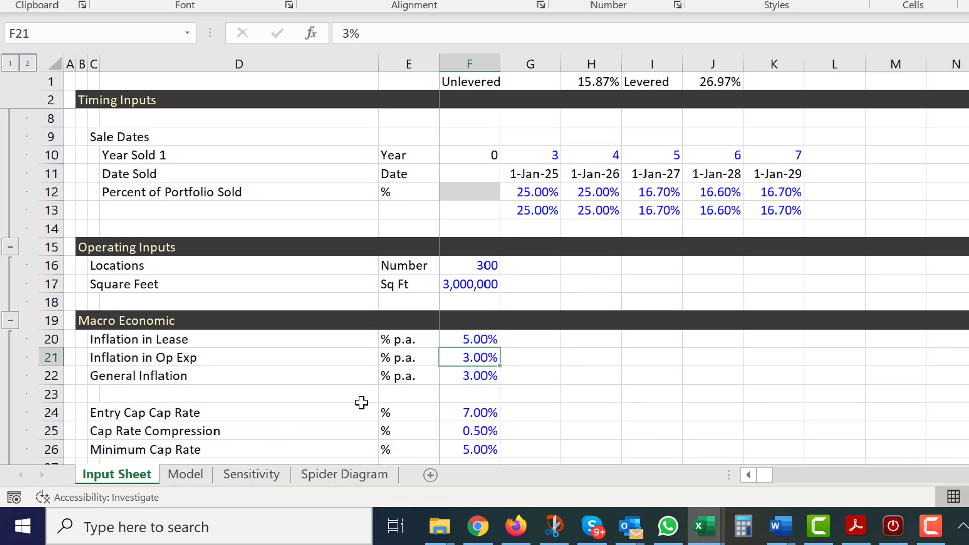
pyautogui.hotkey('ctrl', 'pagedown')
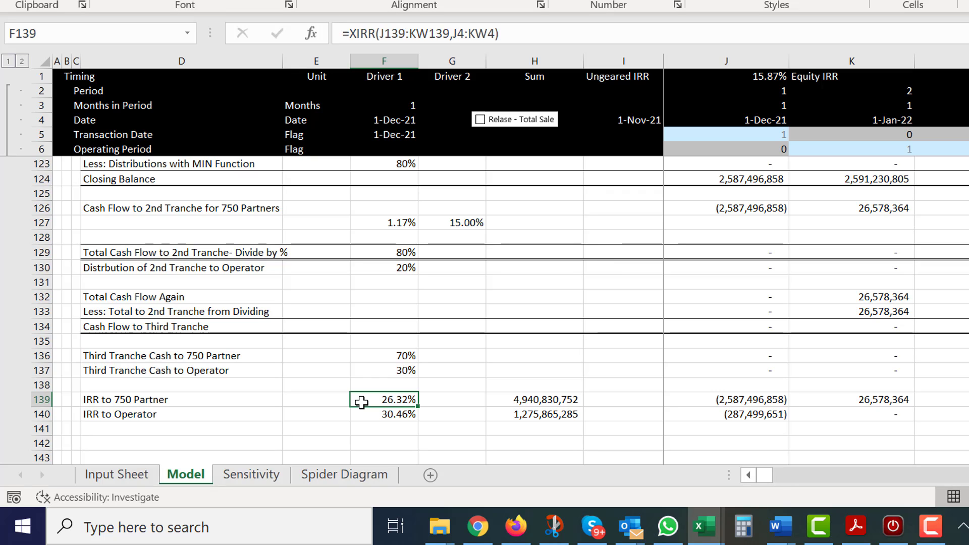
pyautogui.press('Down')
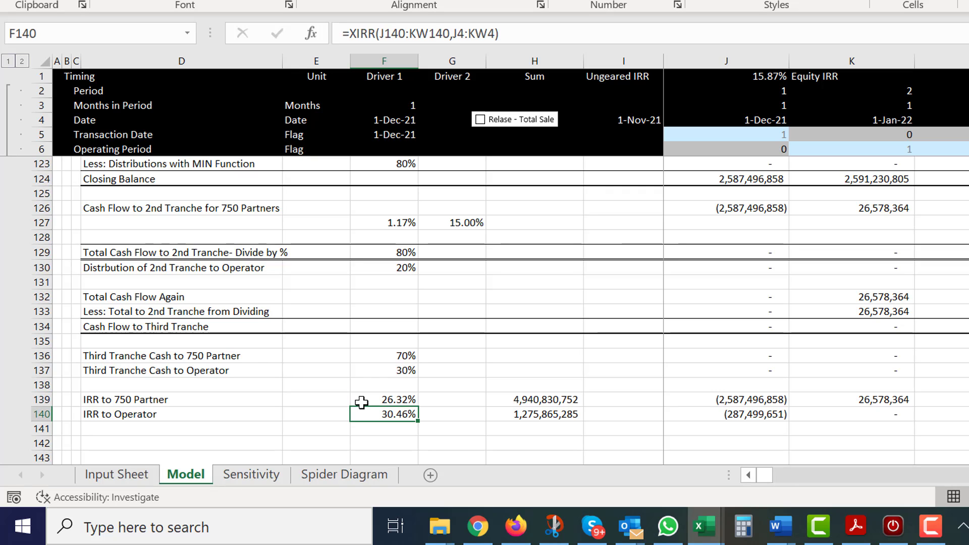
# - Undo the last Inflation in Lease change on the Input Sheet
pyautogui.hotkey('ctrl', 'pageup')
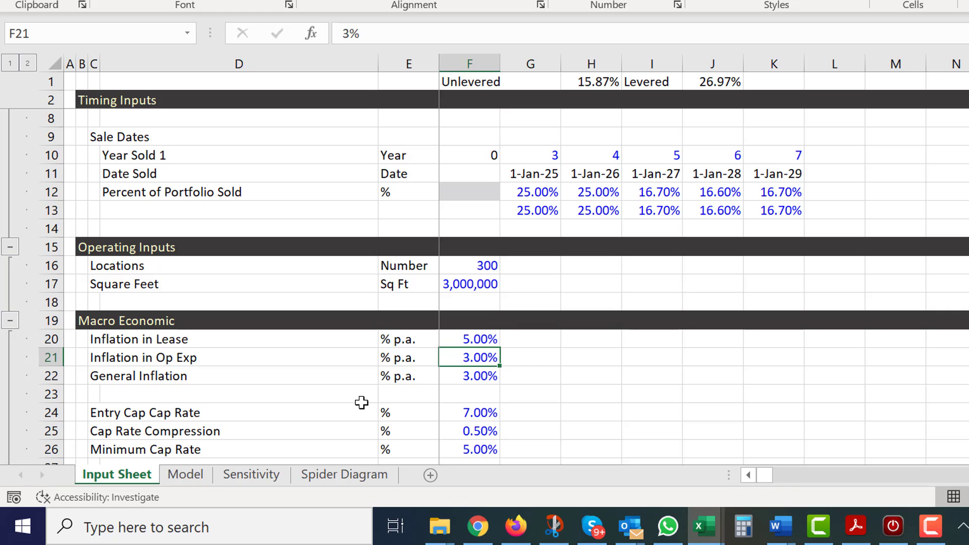
pyautogui.hotkey('ctrl', 'z')
pyautogui.press('Left')
pyautogui.press('Right')
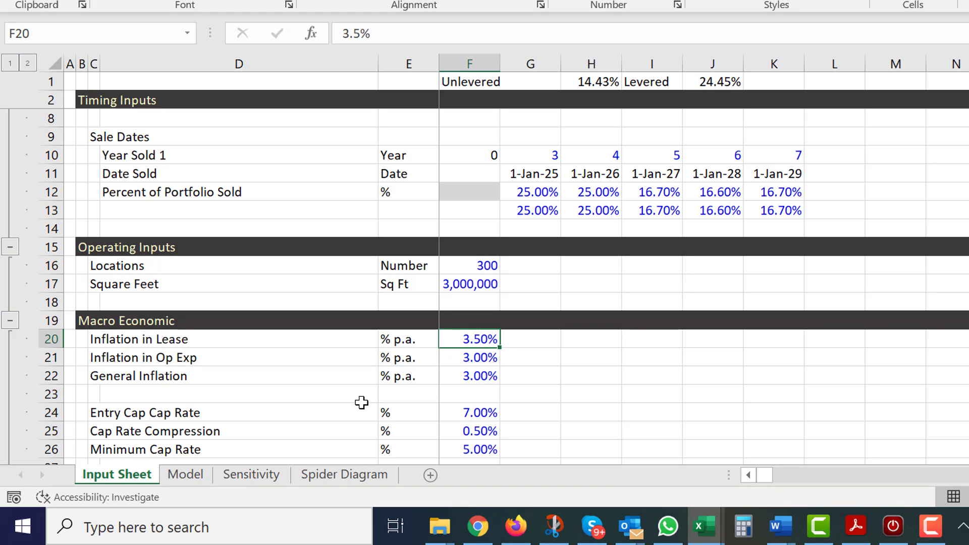
# - Review the equity allocation and hurdle rates along with the other assumptions from the Timing Inputs down on the Input Sheet
pyautogui.press('Down')
pyautogui.press('Down')
pyautogui.press('Down')
pyautogui.press('pagedown')
pyautogui.press('pagedown')
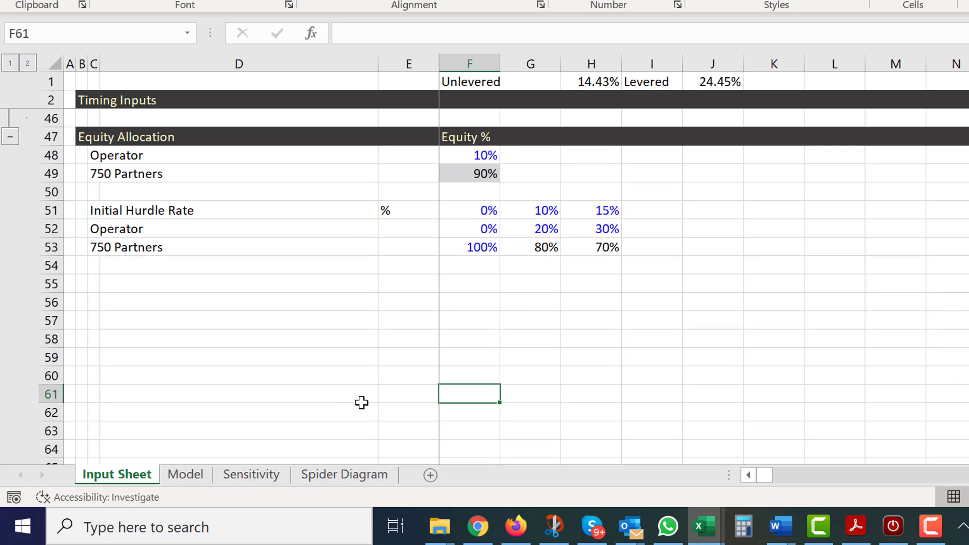
pyautogui.press('Up')
pyautogui.press('Up')
pyautogui.press('Up')
pyautogui.press('Up')
pyautogui.press('Up')
pyautogui.press('Up')
pyautogui.press('Up')
pyautogui.press('Up')
pyautogui.press('Up')
pyautogui.press('Up')
pyautogui.press('Up')
pyautogui.press('Up')
pyautogui.press('Up')
pyautogui.press('Up')
pyautogui.press('Up')
pyautogui.press('Up')
pyautogui.press('Up')
pyautogui.press('Up')
pyautogui.press('Up')
pyautogui.press('Up')
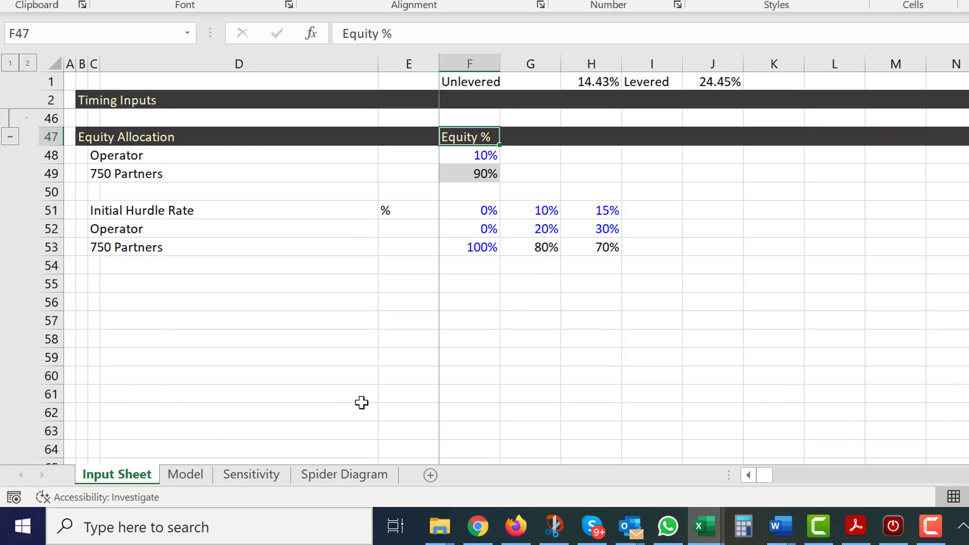
pyautogui.press('Up')
pyautogui.press('Up')
pyautogui.press('Up')
pyautogui.press('Up')
pyautogui.press('Up')
pyautogui.press('Up')
pyautogui.press('Up')
pyautogui.press('Up')
pyautogui.press('Up')
pyautogui.press('Up')
pyautogui.press('Up')
pyautogui.press('Up')
pyautogui.press('Up')
pyautogui.press('Up')
pyautogui.press('Up')
pyautogui.press('Up')
pyautogui.press('Up')
pyautogui.press('Up')
pyautogui.press('Up')
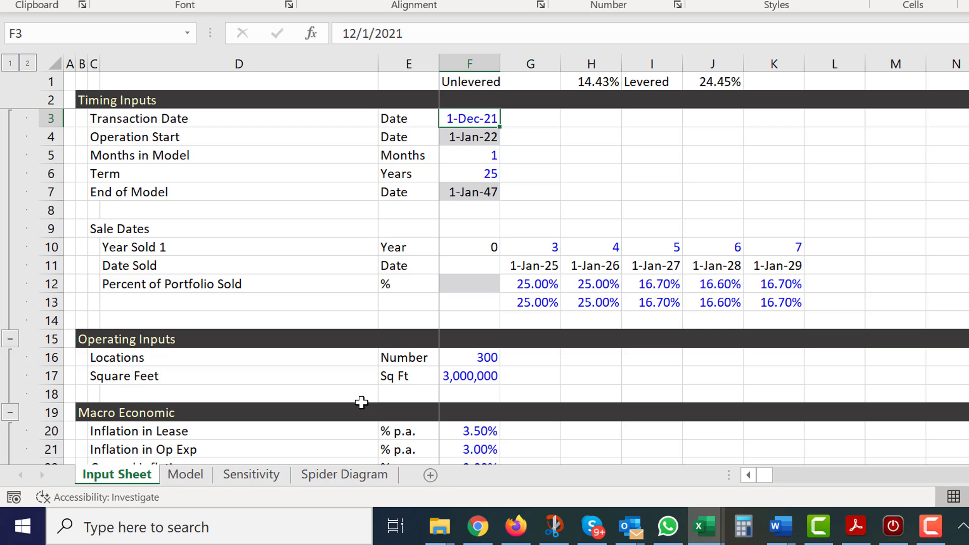
pyautogui.press('pagedown')
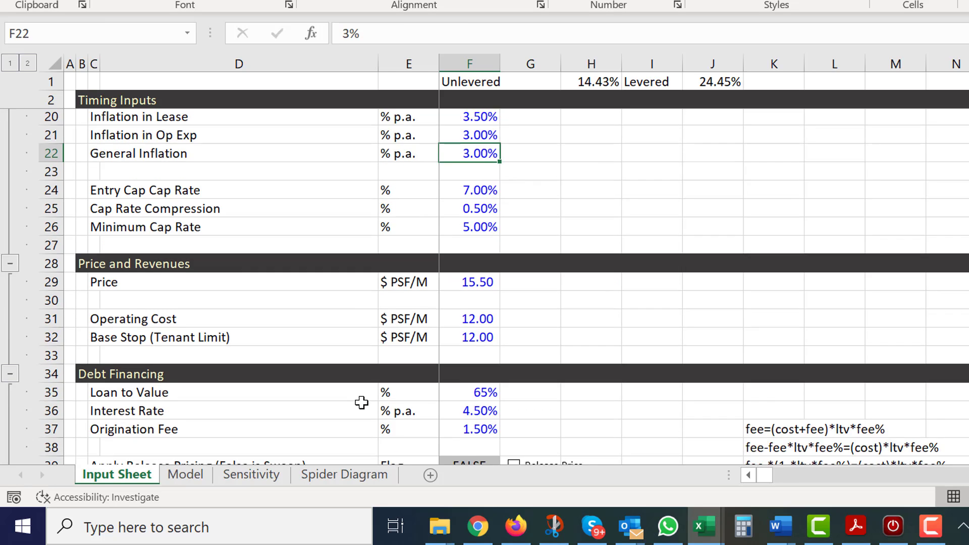
pyautogui.press('pagedown')
pyautogui.press('pageup')
pyautogui.press('pageup')
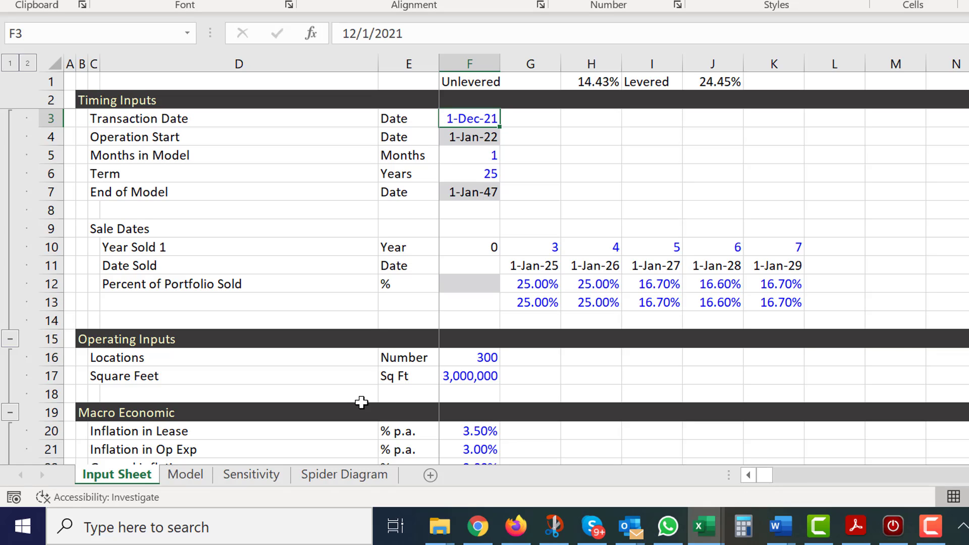
pyautogui.click(655, 197)
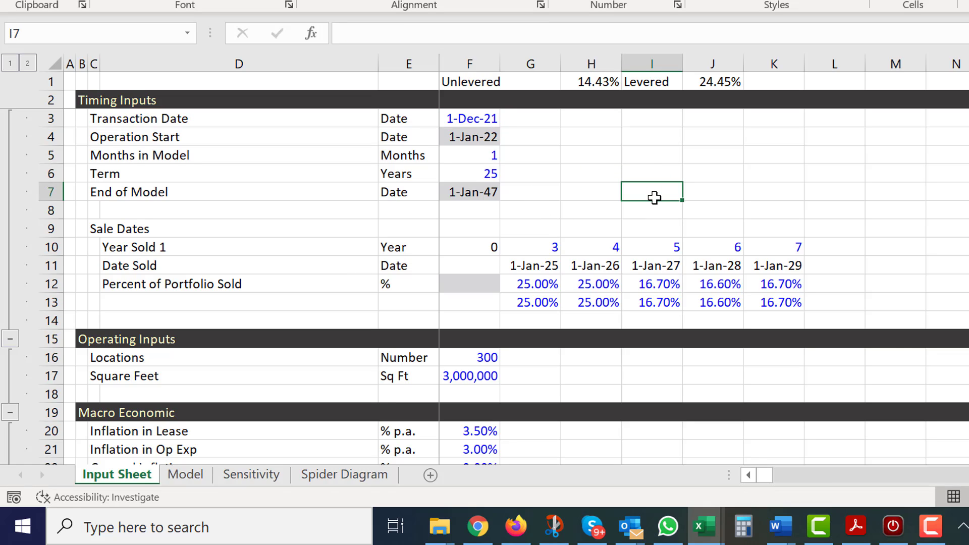
pyautogui.press('Left')
pyautogui.press('Left')
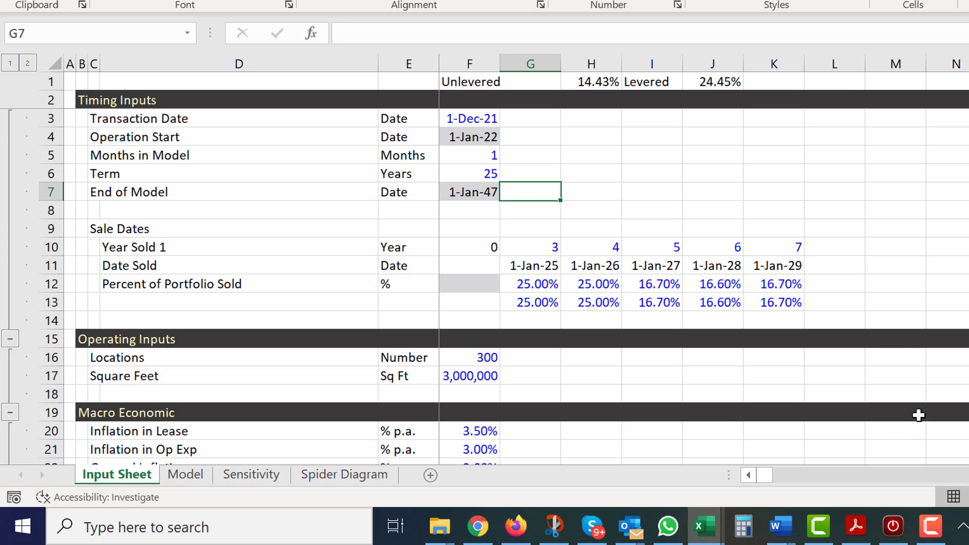
pyautogui.click(935, 532)
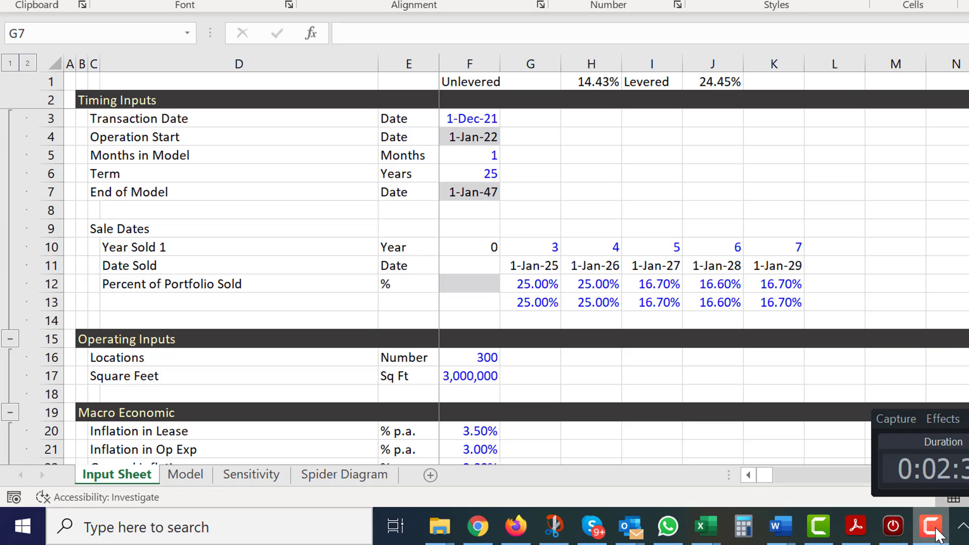